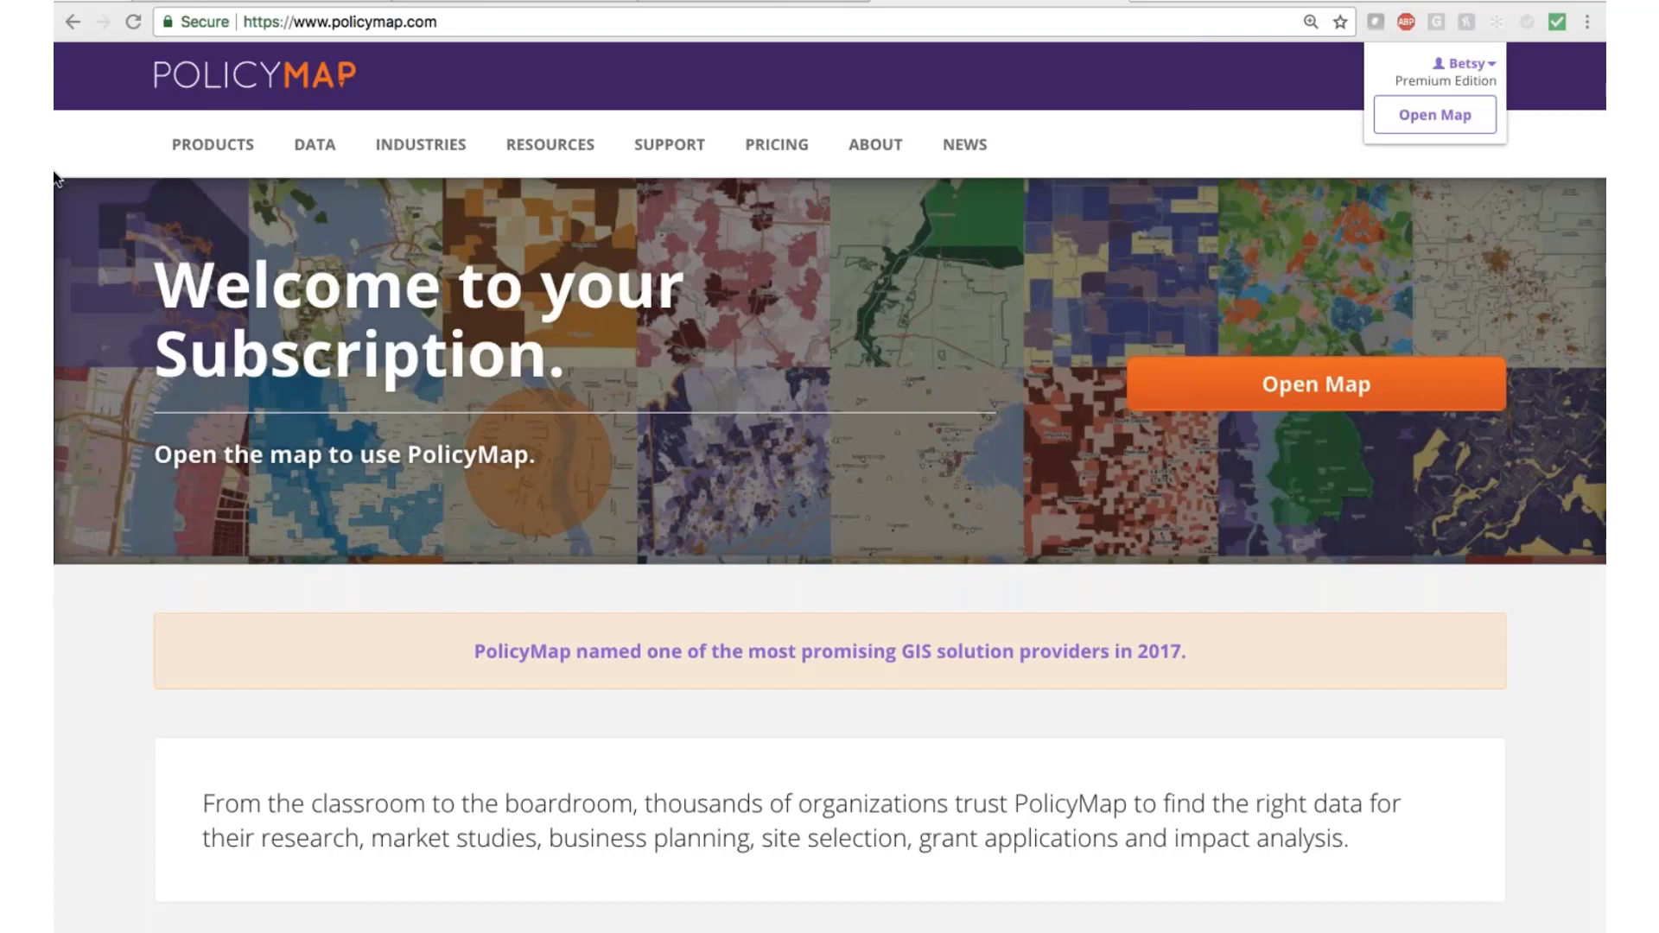
Open the Data Indicators page and review the Demographics table, the data availability options and the list of data categories.
click(312, 150)
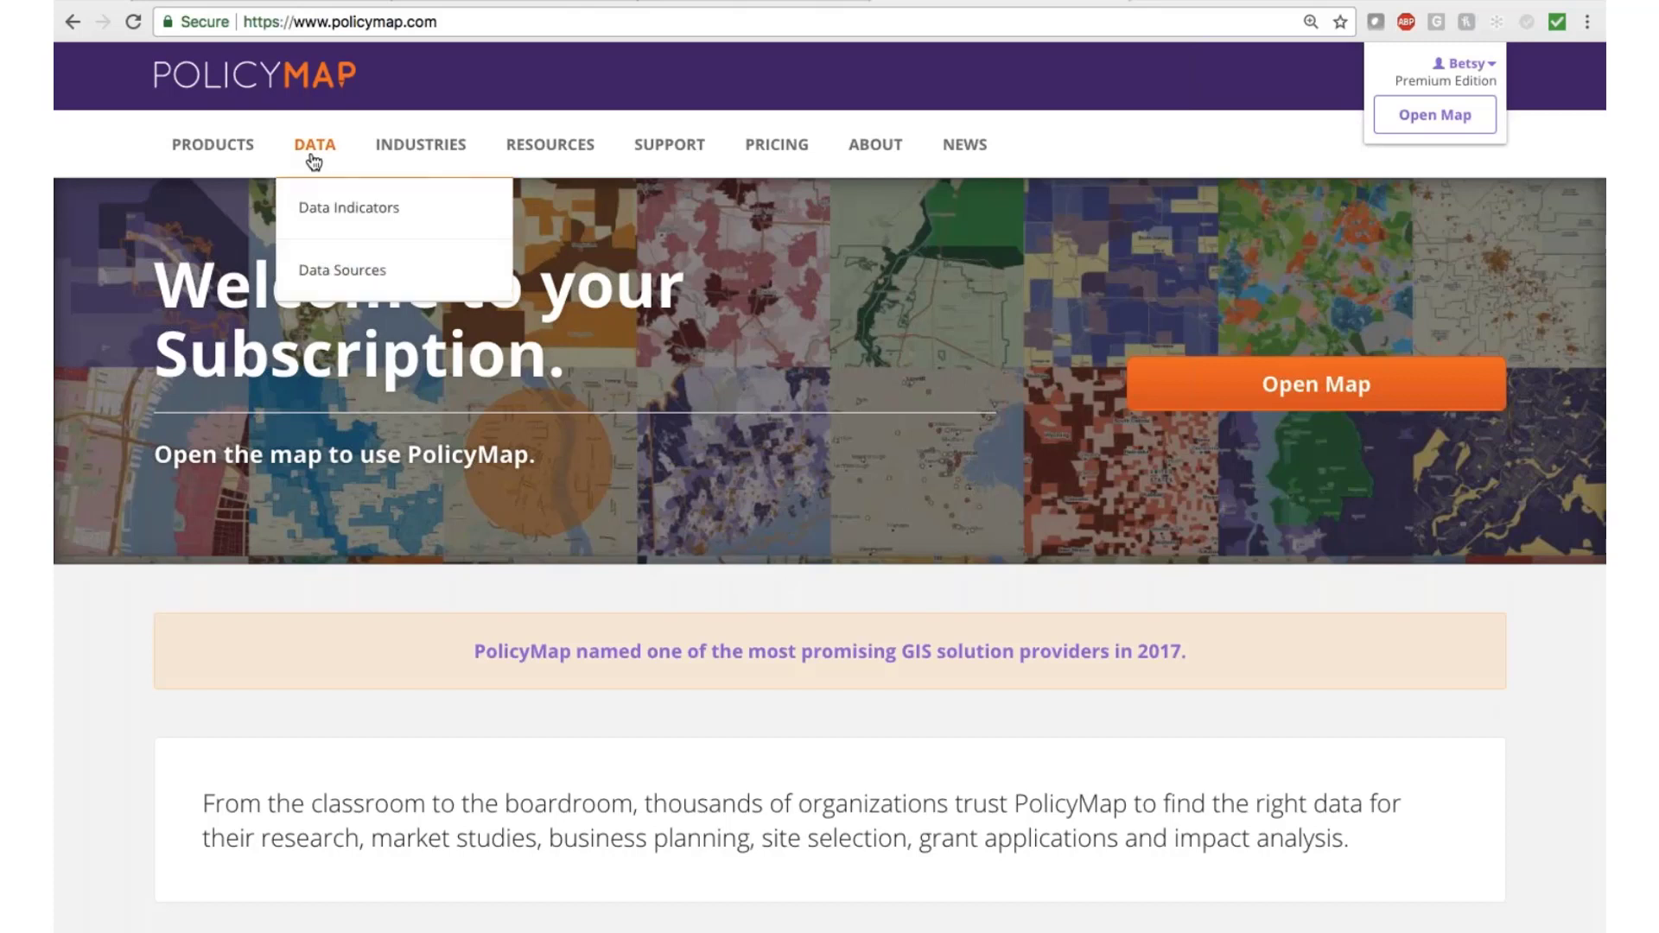
click(329, 216)
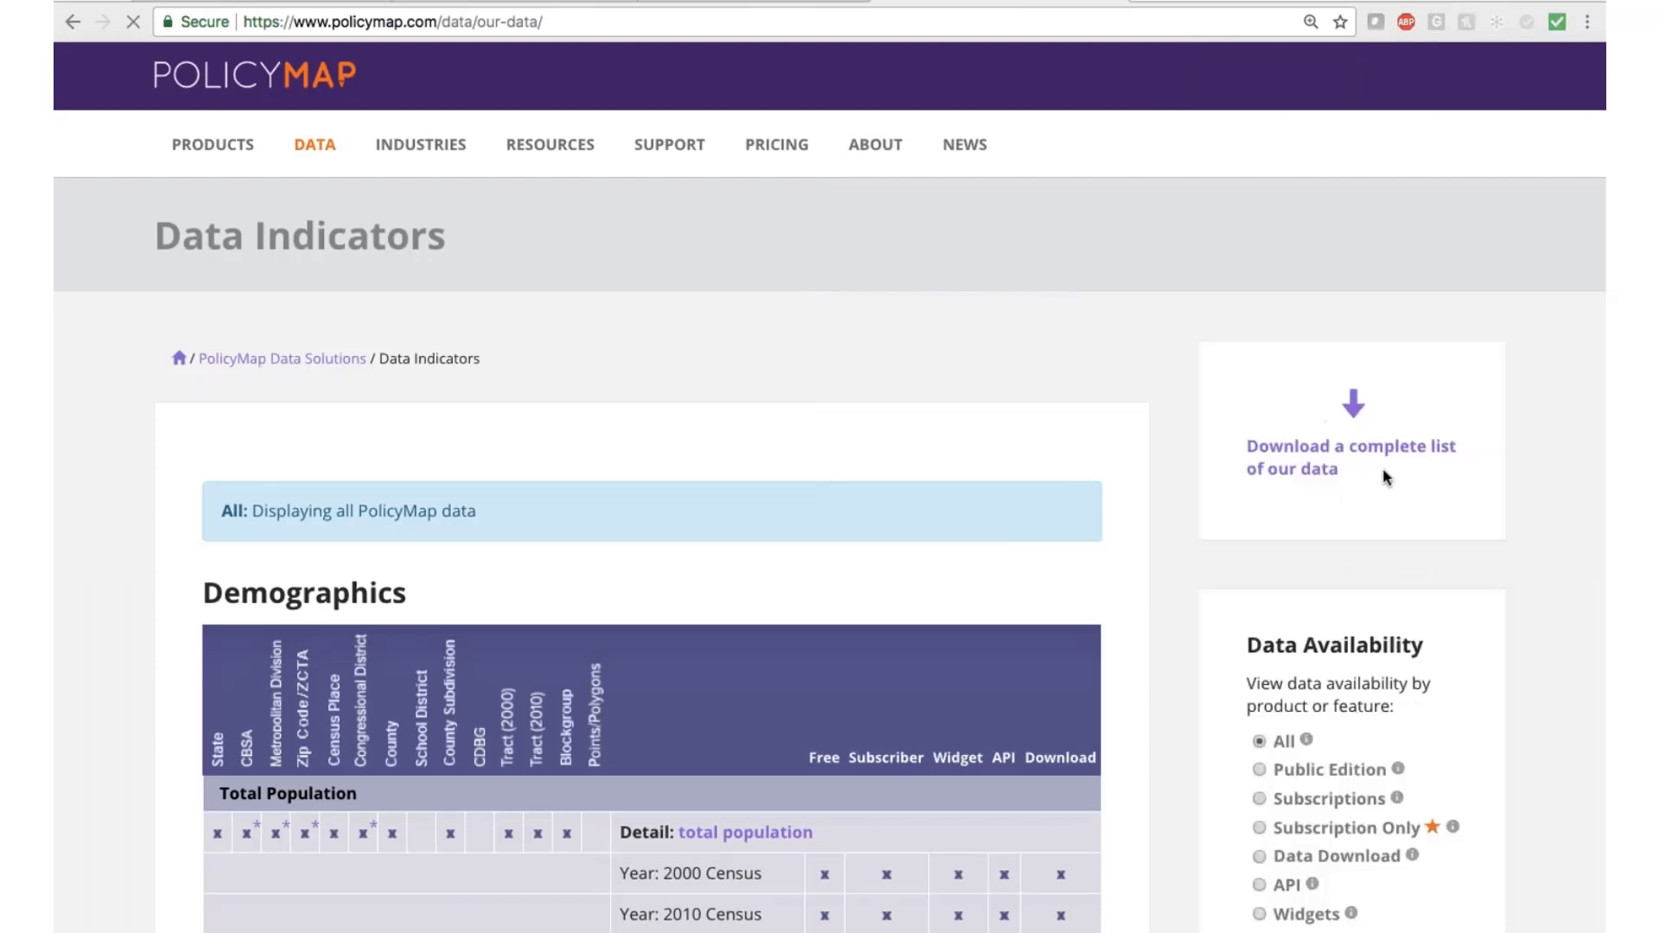
scroll(1383, 472, down, 2)
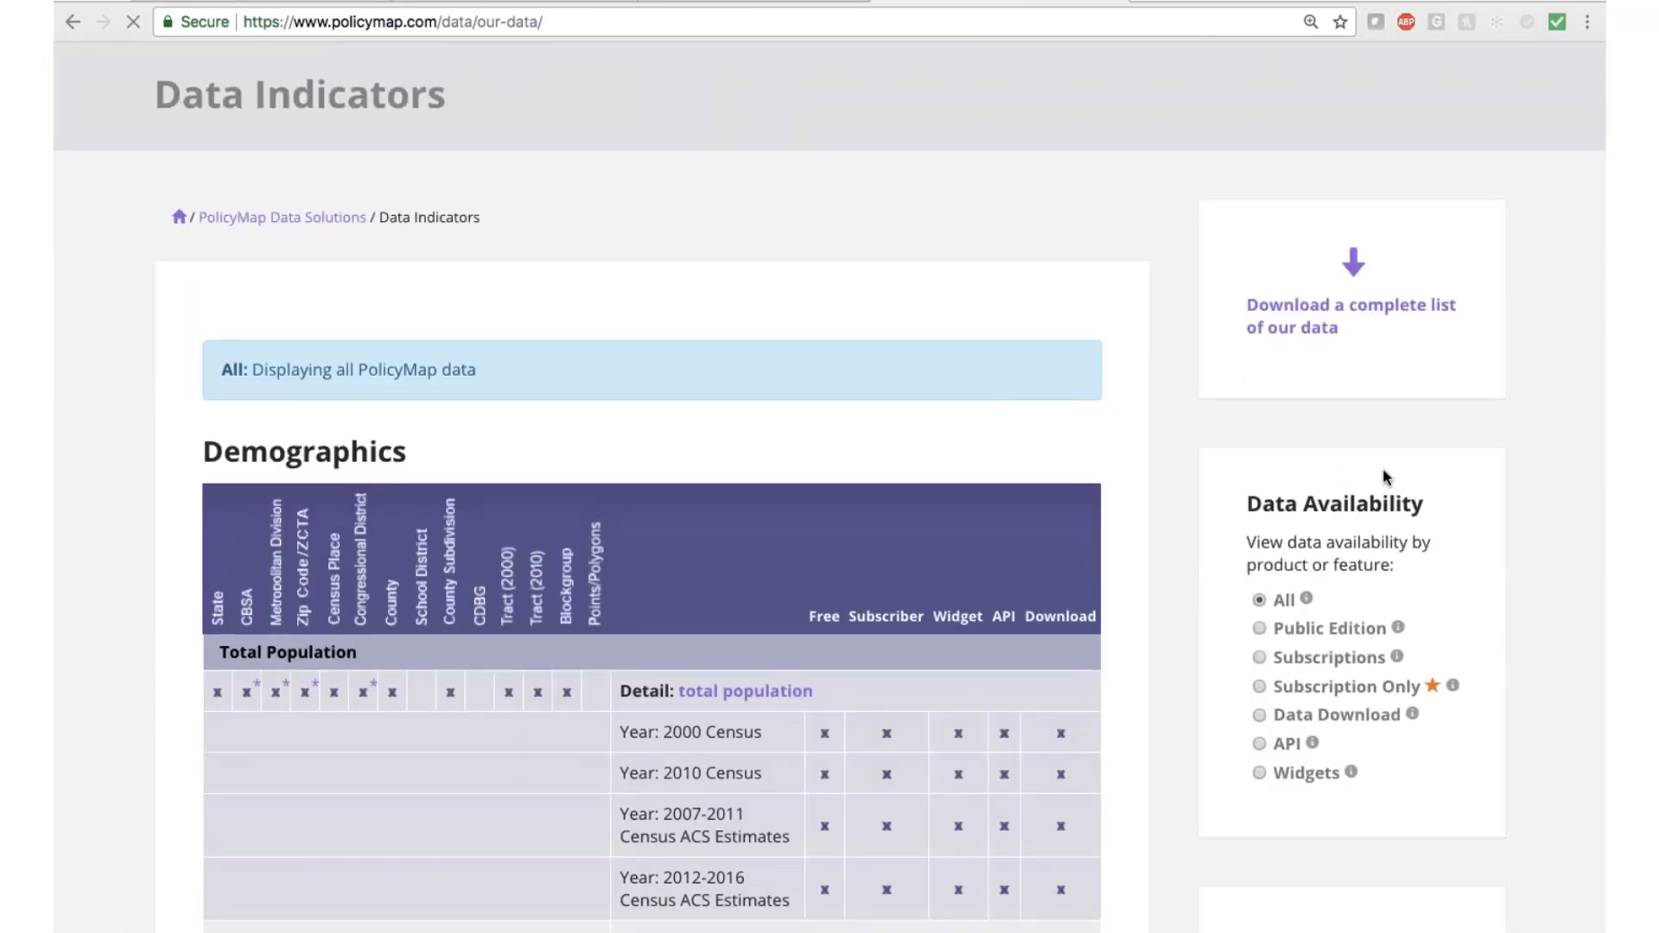
scroll(308, 771, down, 2)
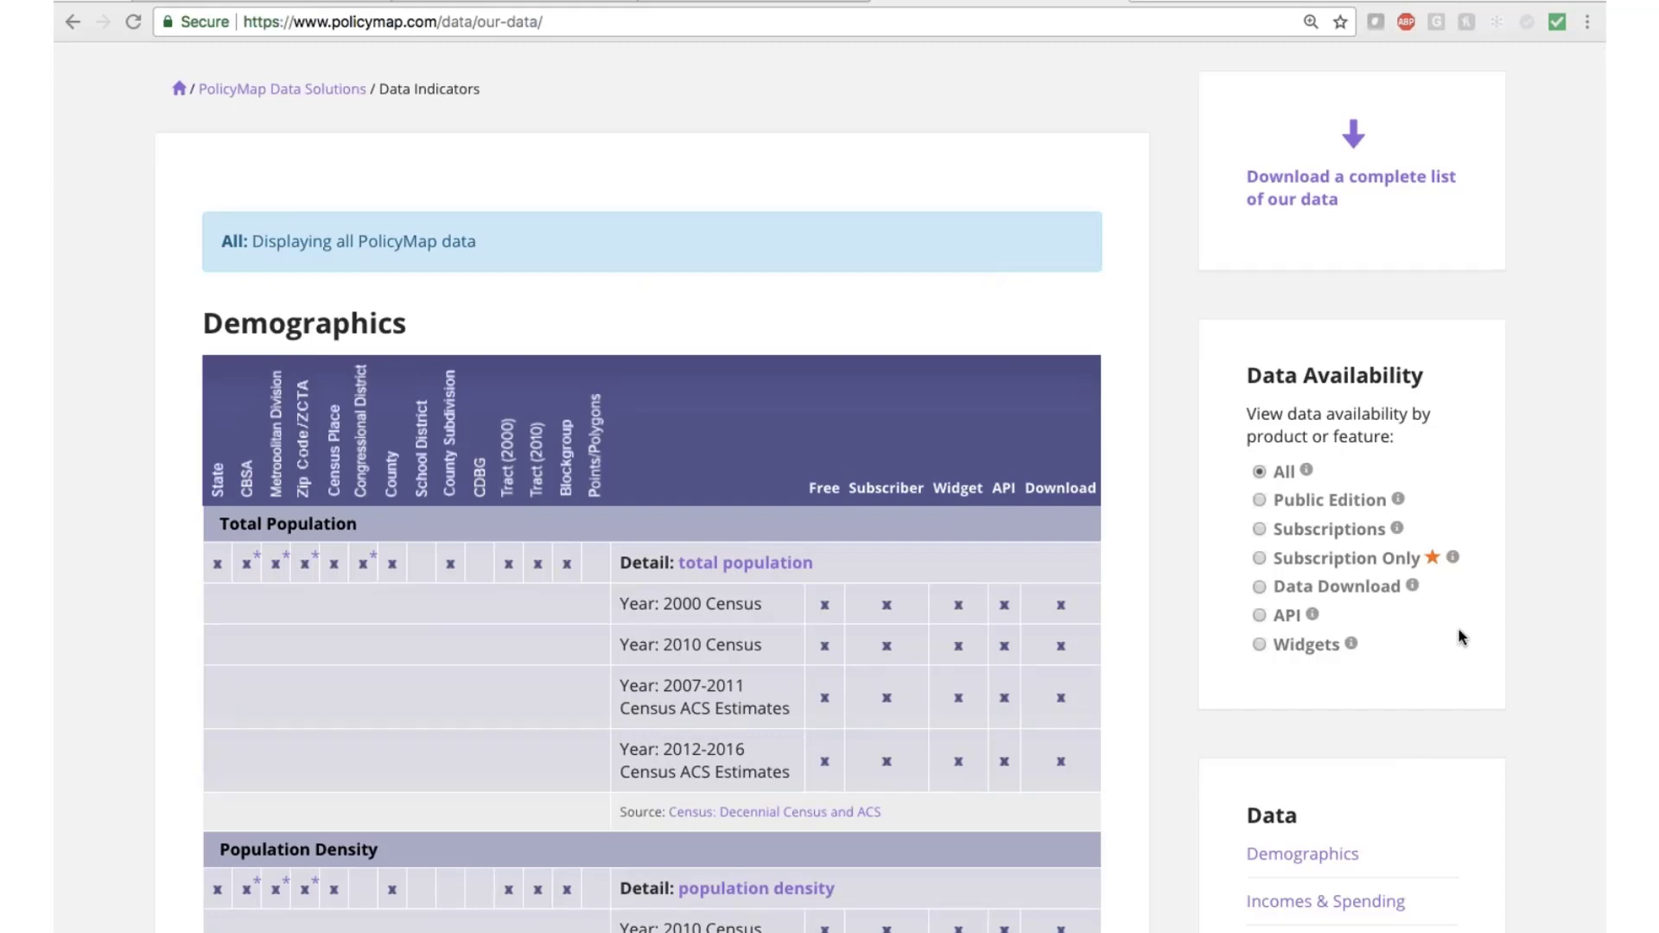
scroll(1459, 637, down, 3)
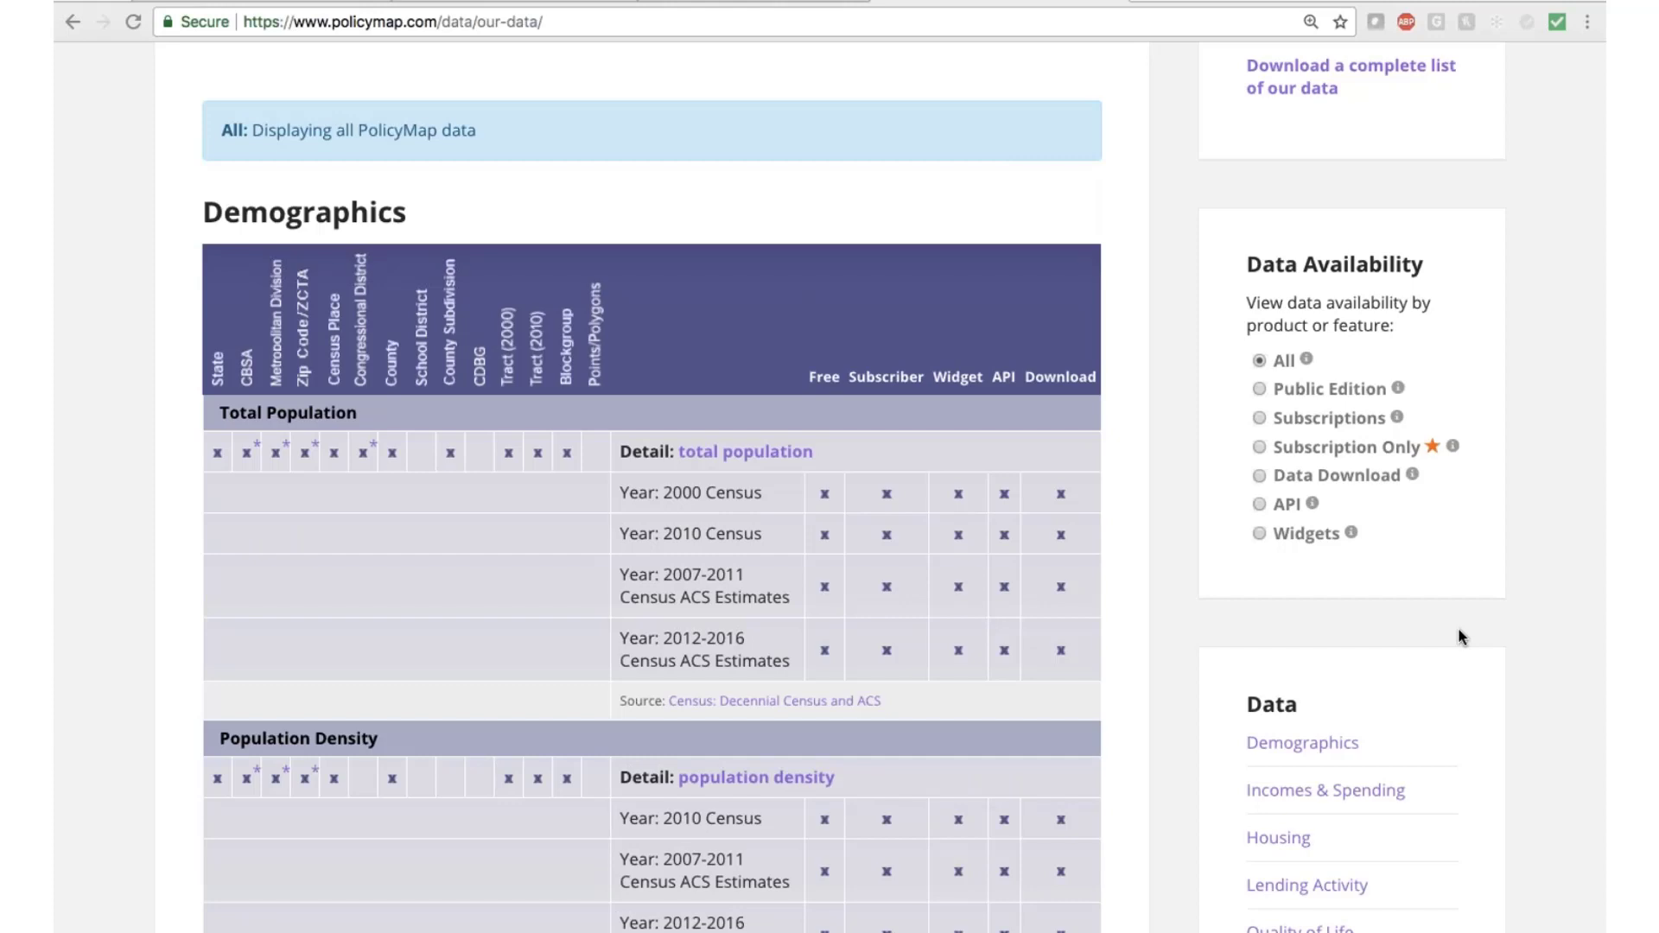
scroll(1459, 637, up, 5)
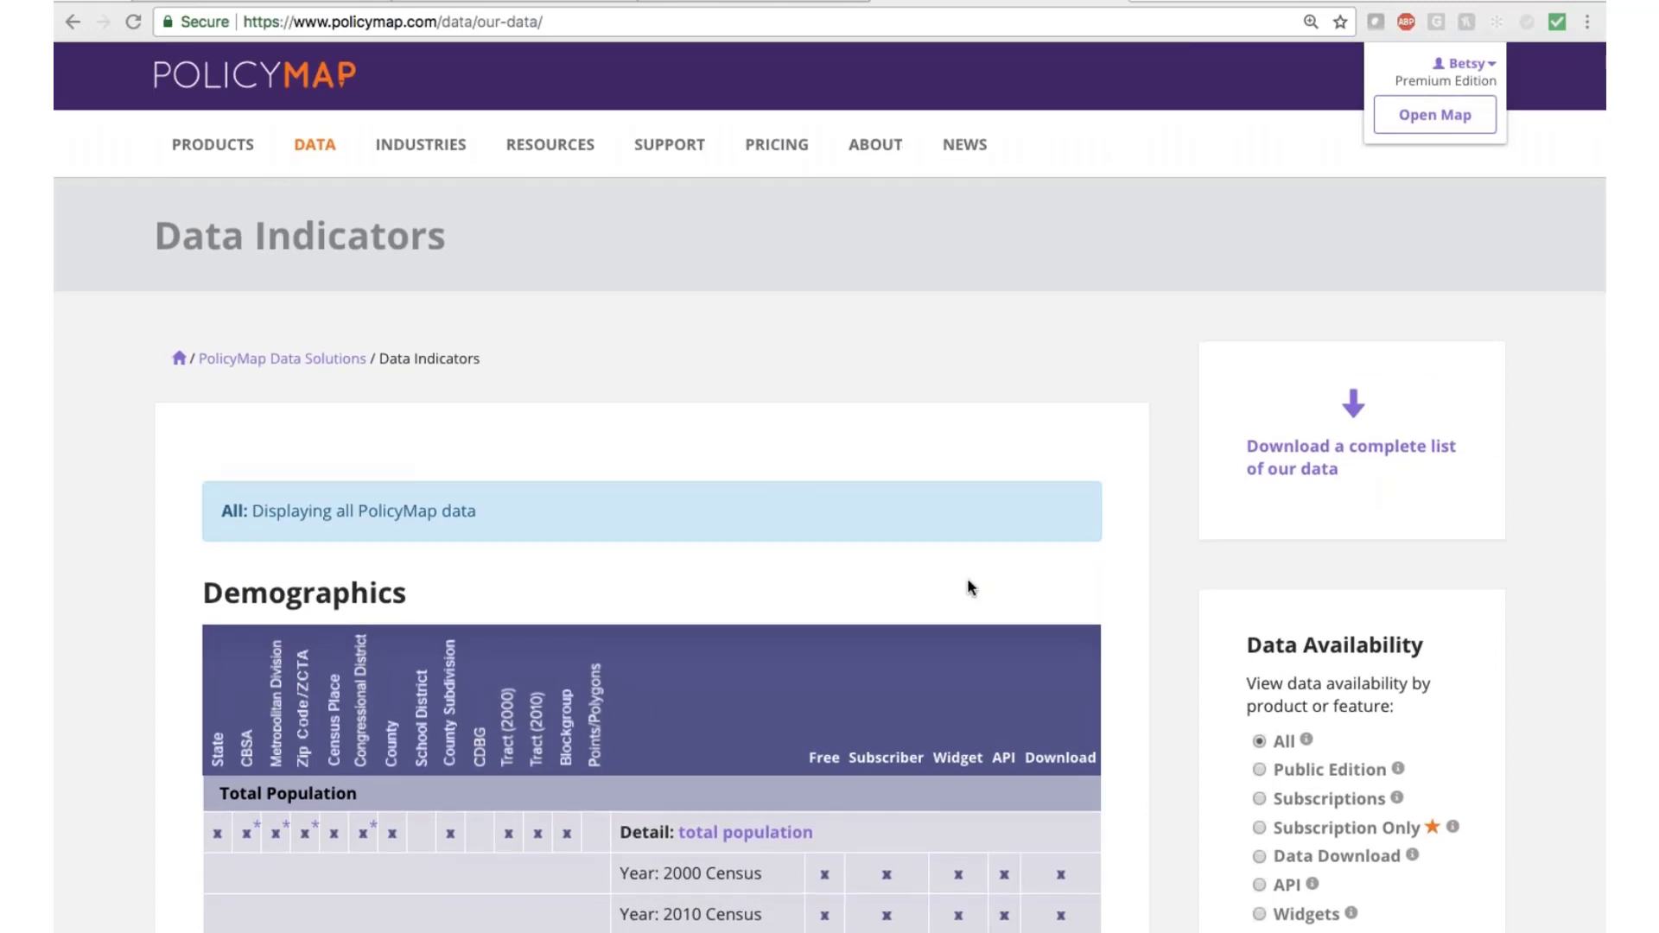
scroll(967, 580, down, 5)
scroll(1005, 584, down, 2)
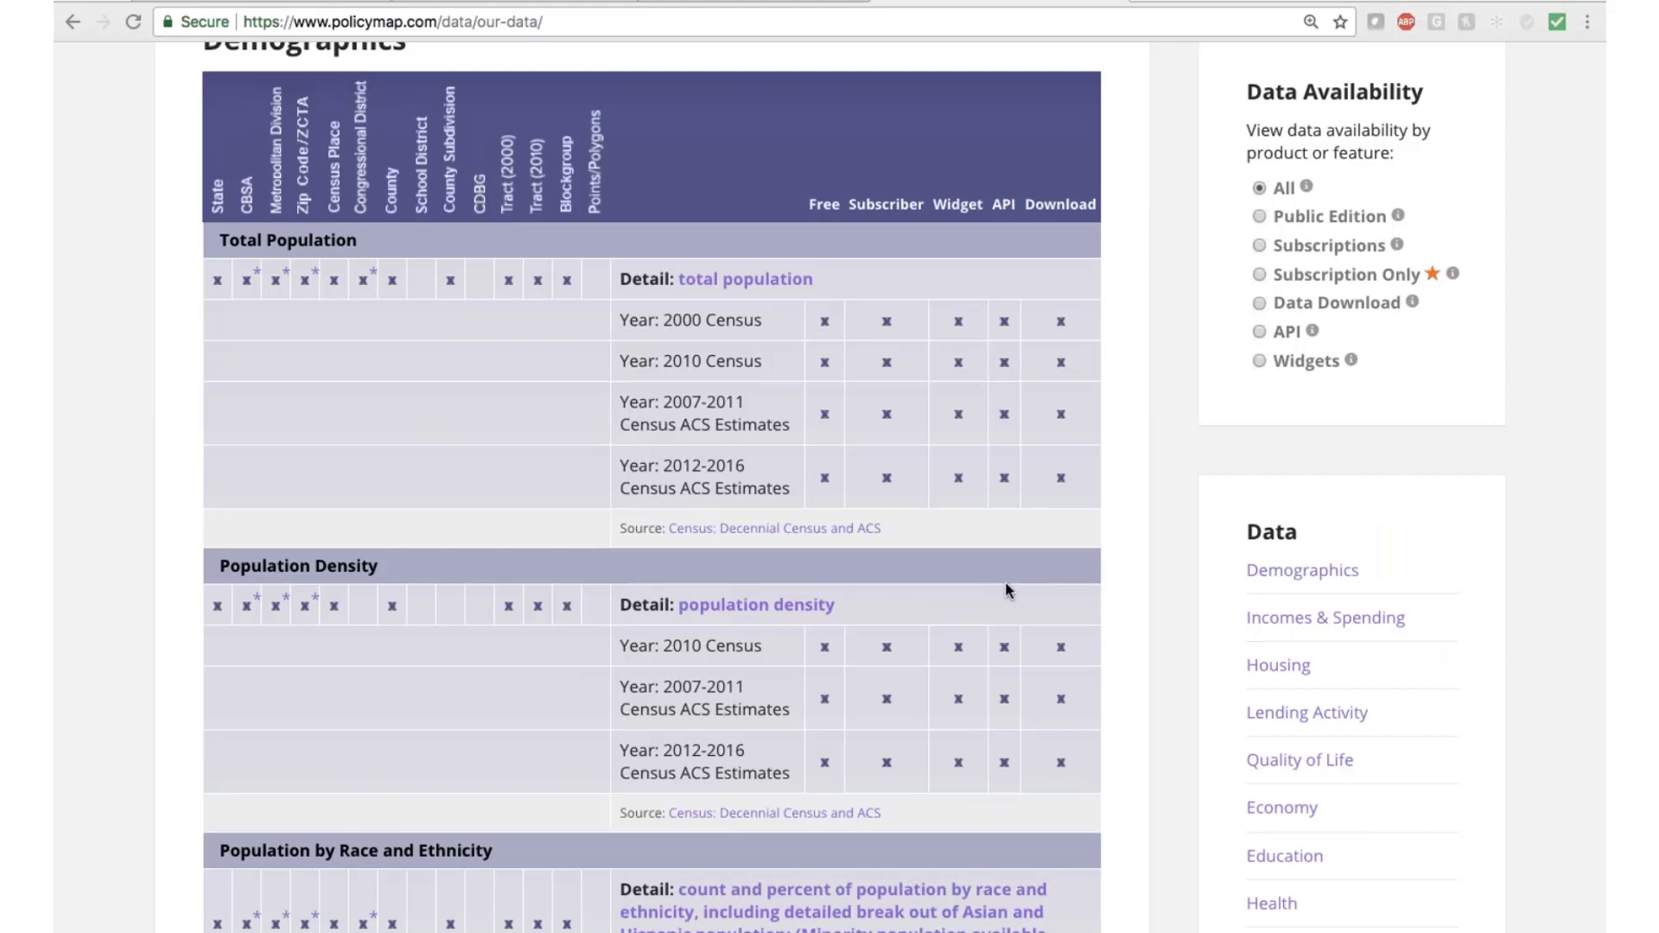
scroll(1400, 544, down, 2)
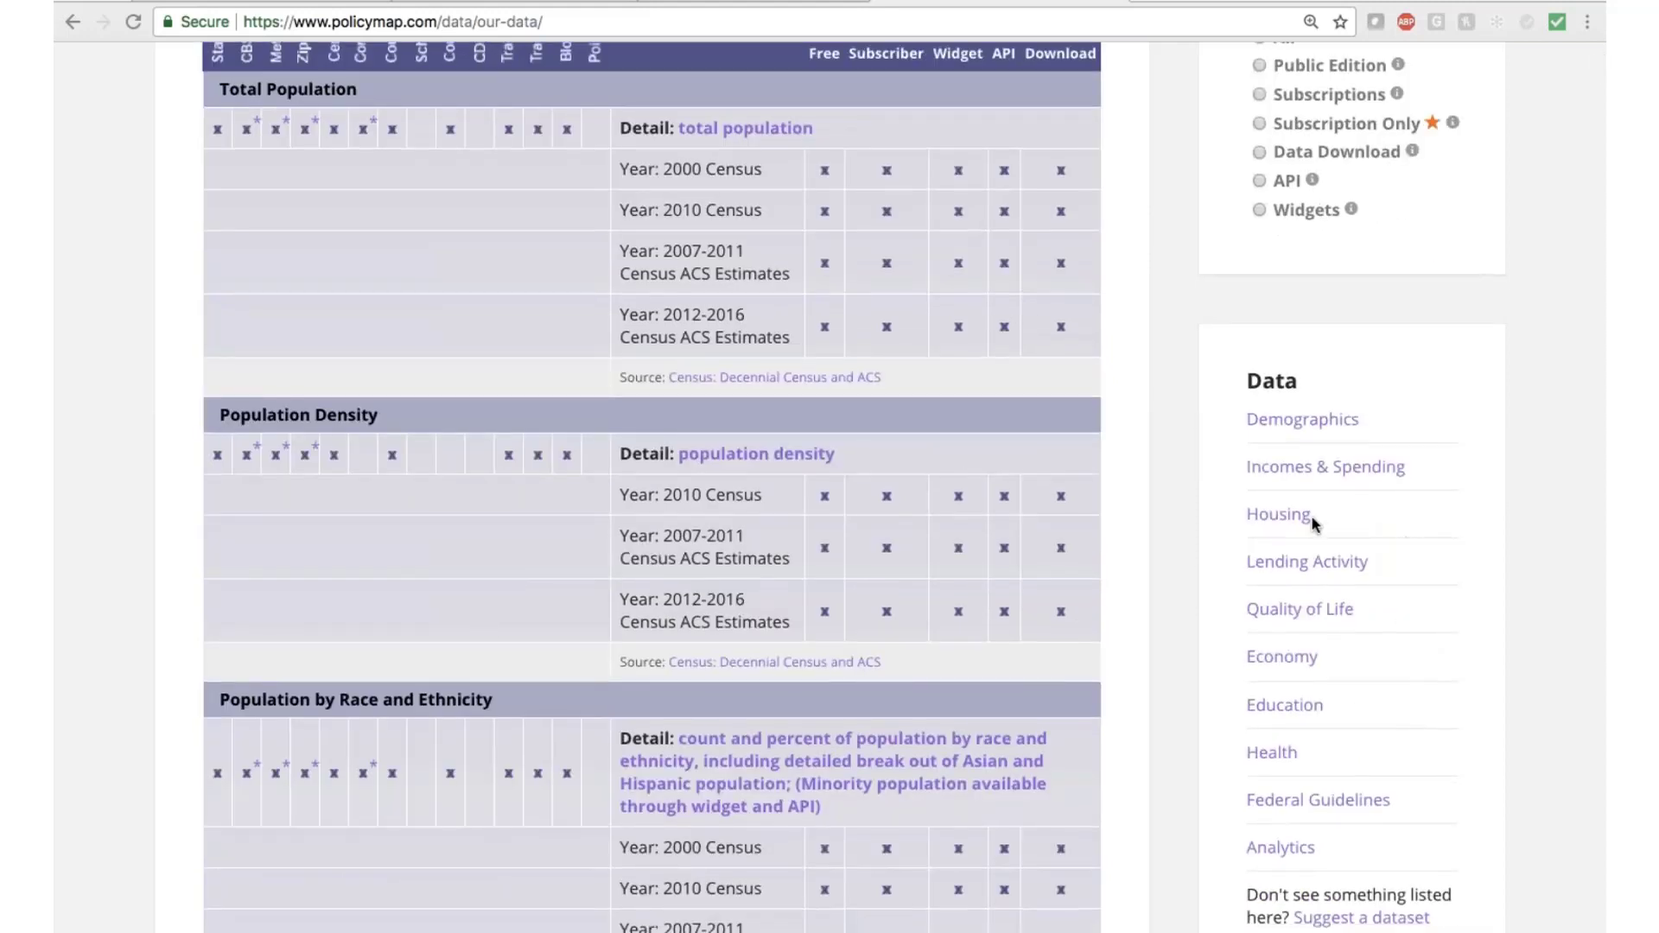
Jump to the Education data category and look through its indicators, geographies, years and sources.
click(1268, 706)
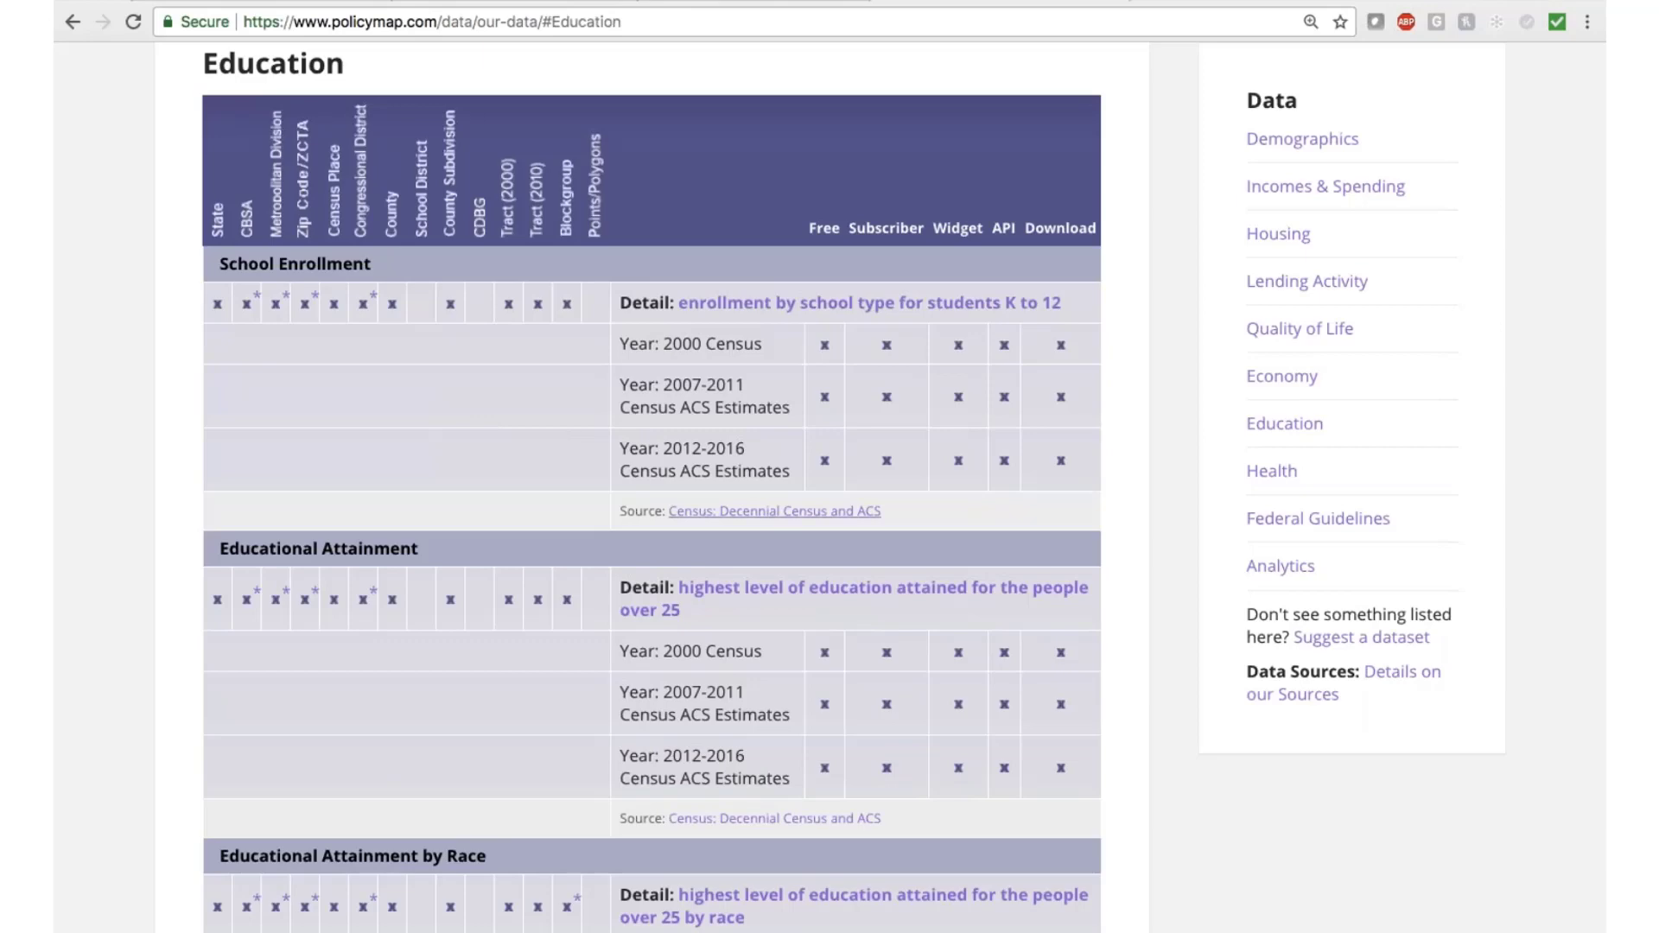
scroll(818, 574, down, 3)
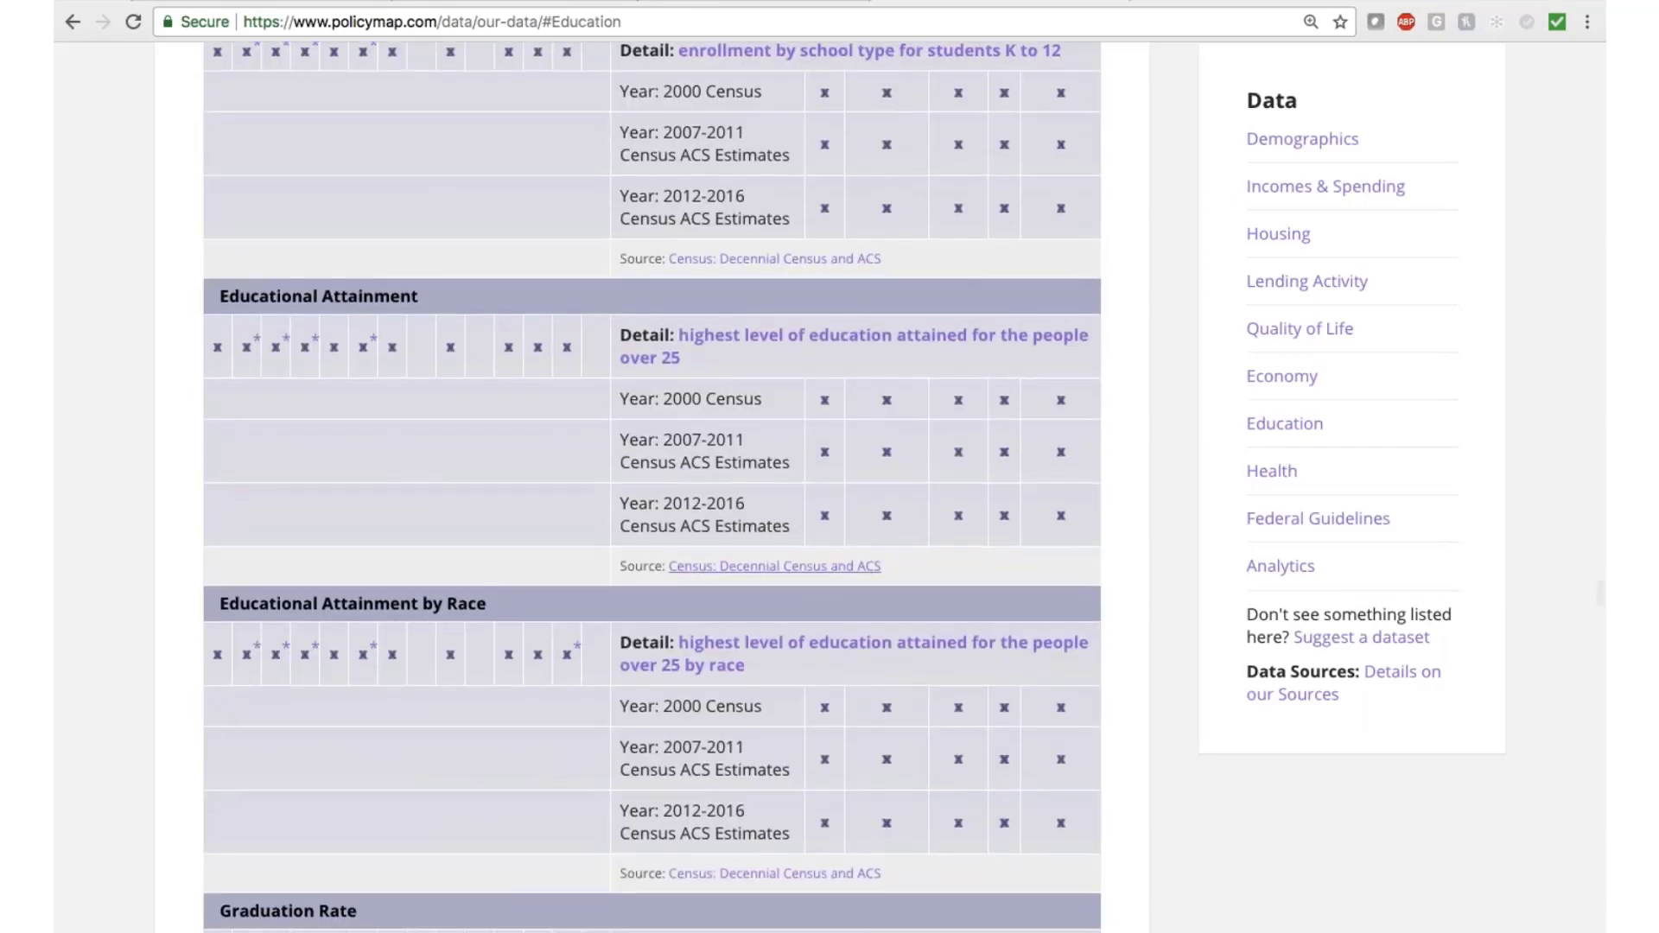
scroll(652, 484, down, 5)
scroll(769, 666, down, 2)
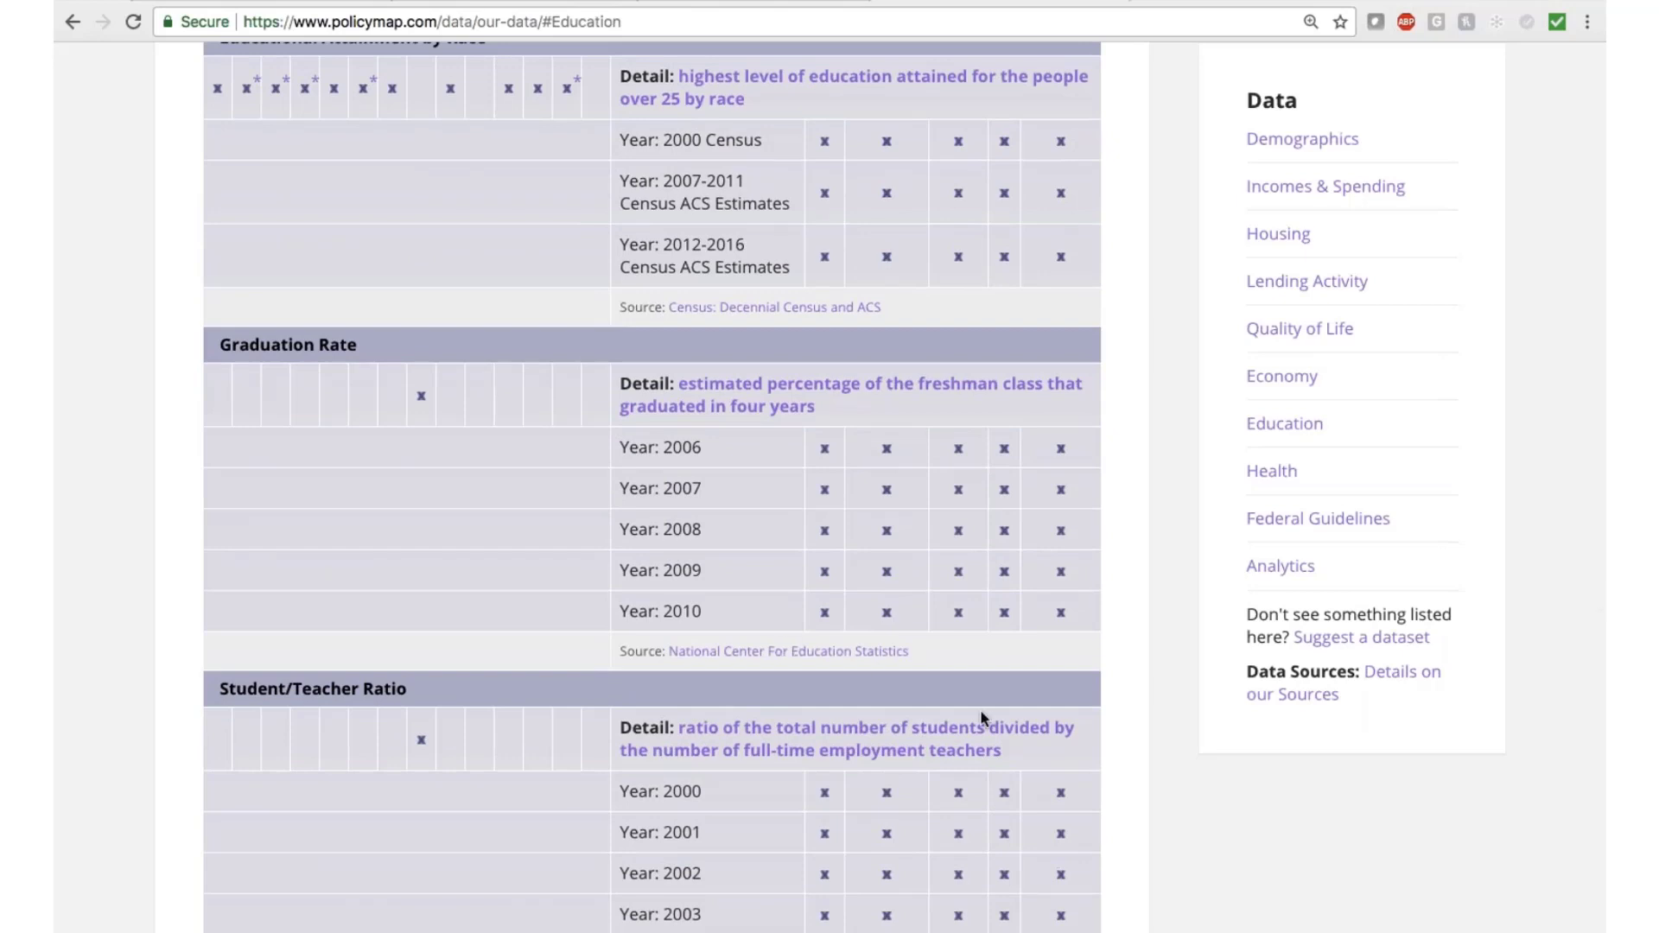
Jump to the Health data category and examine the geographies and sources for Chronic Health Conditions and 500 Cities.
click(1272, 471)
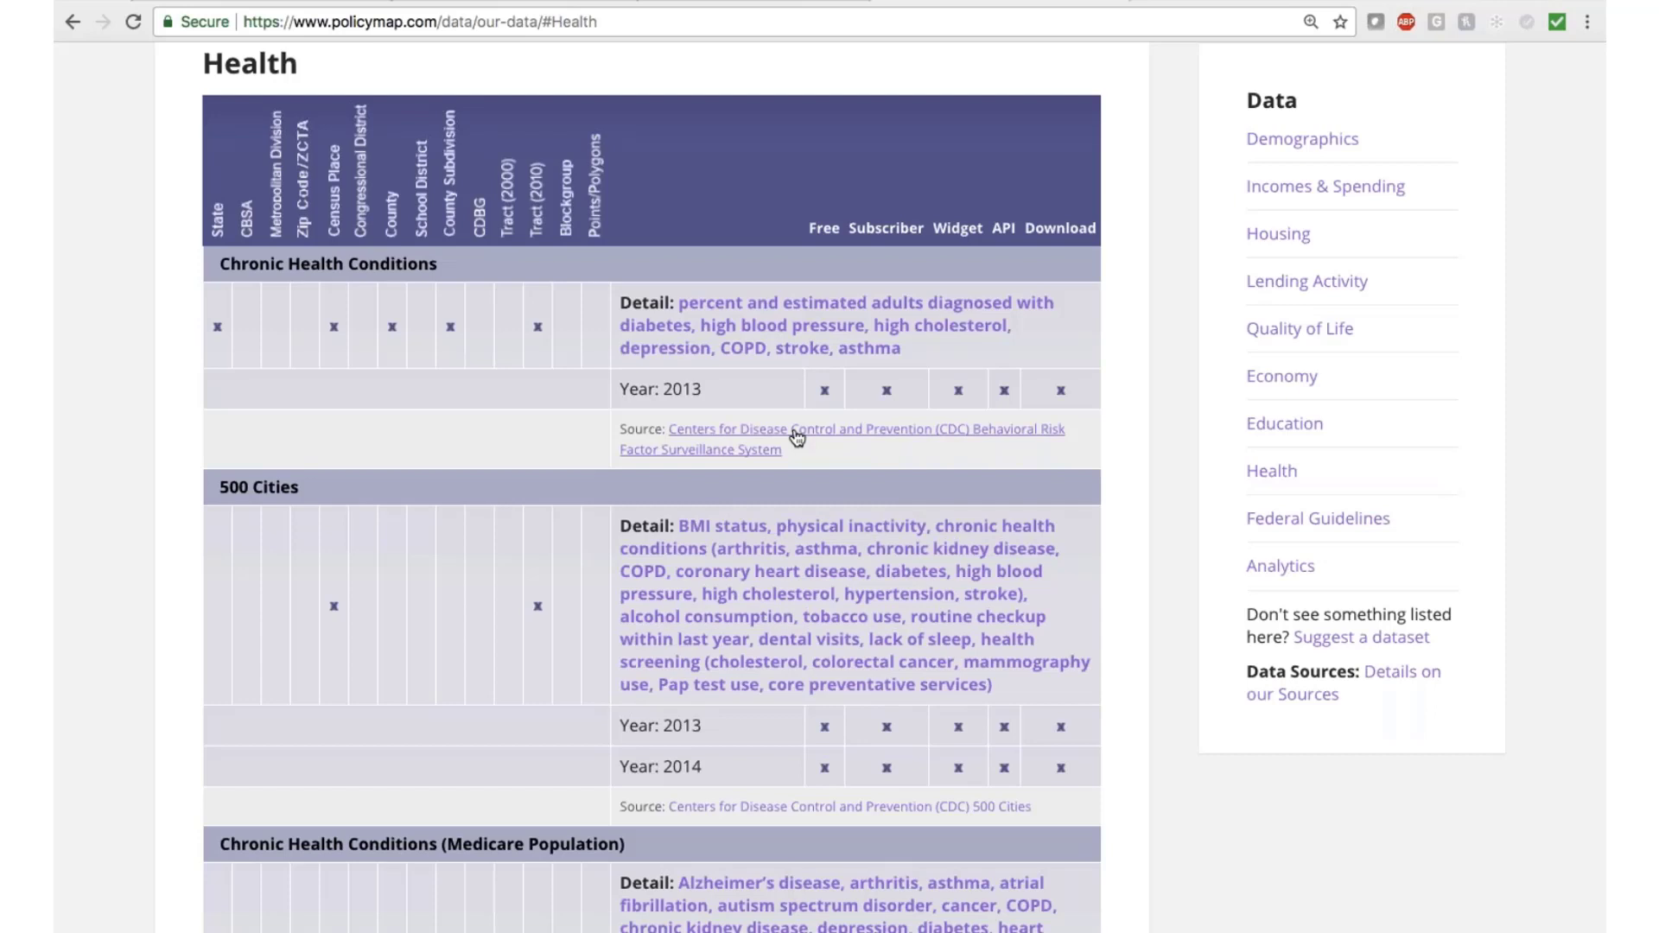
scroll(791, 432, down, 1)
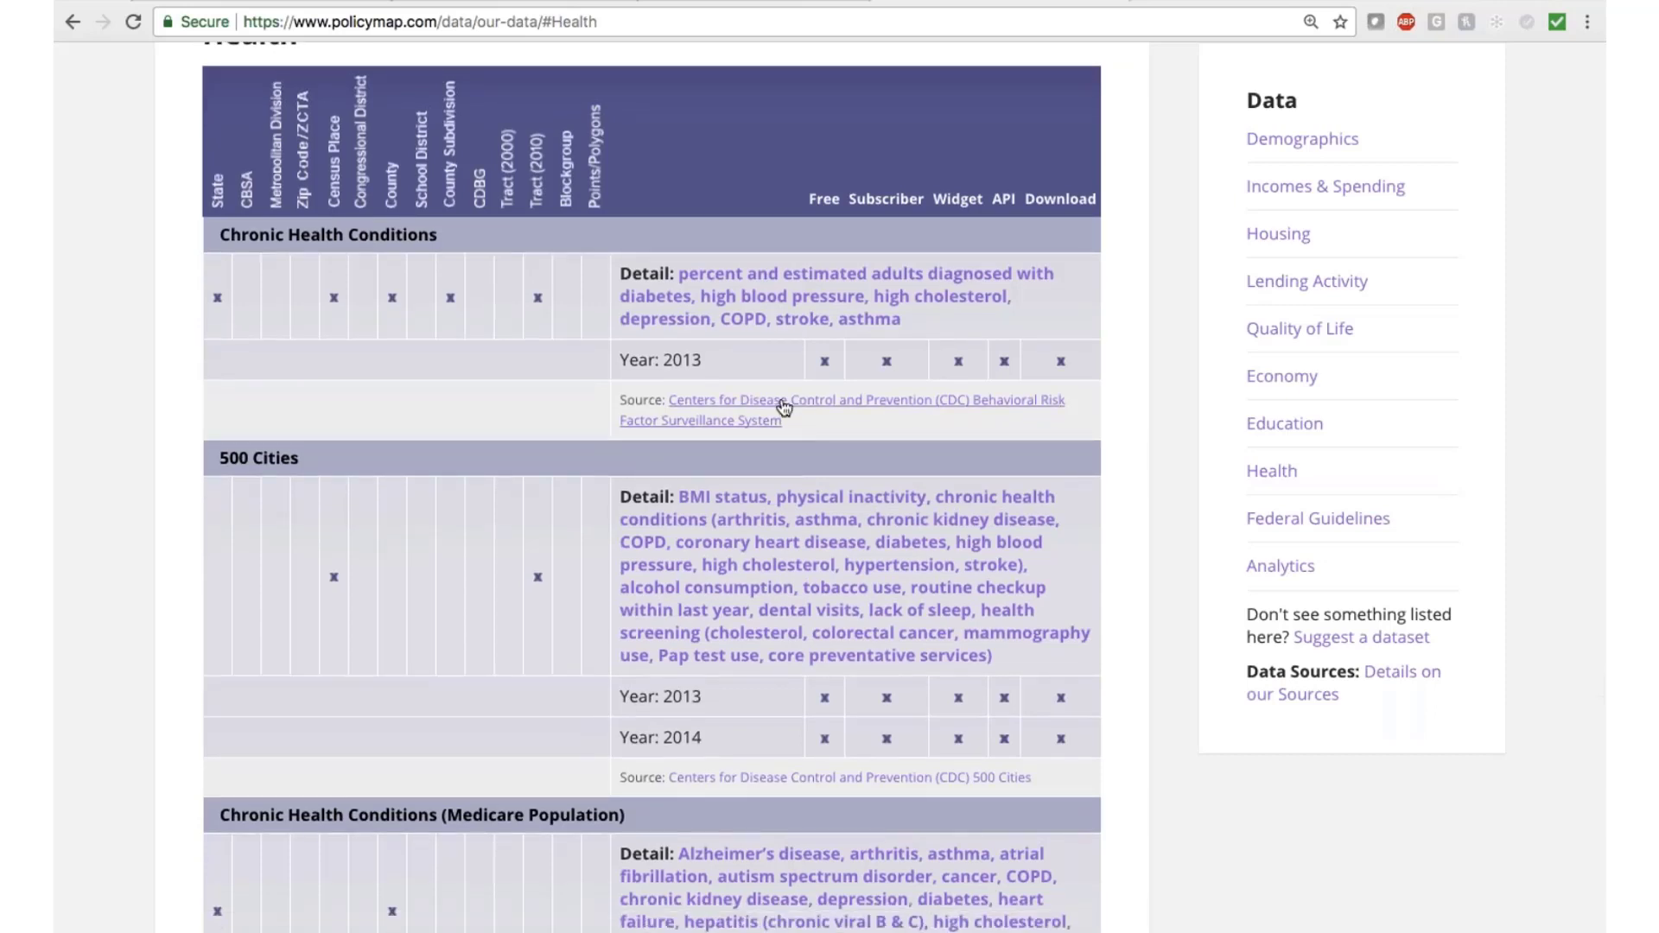
scroll(784, 406, down, 2)
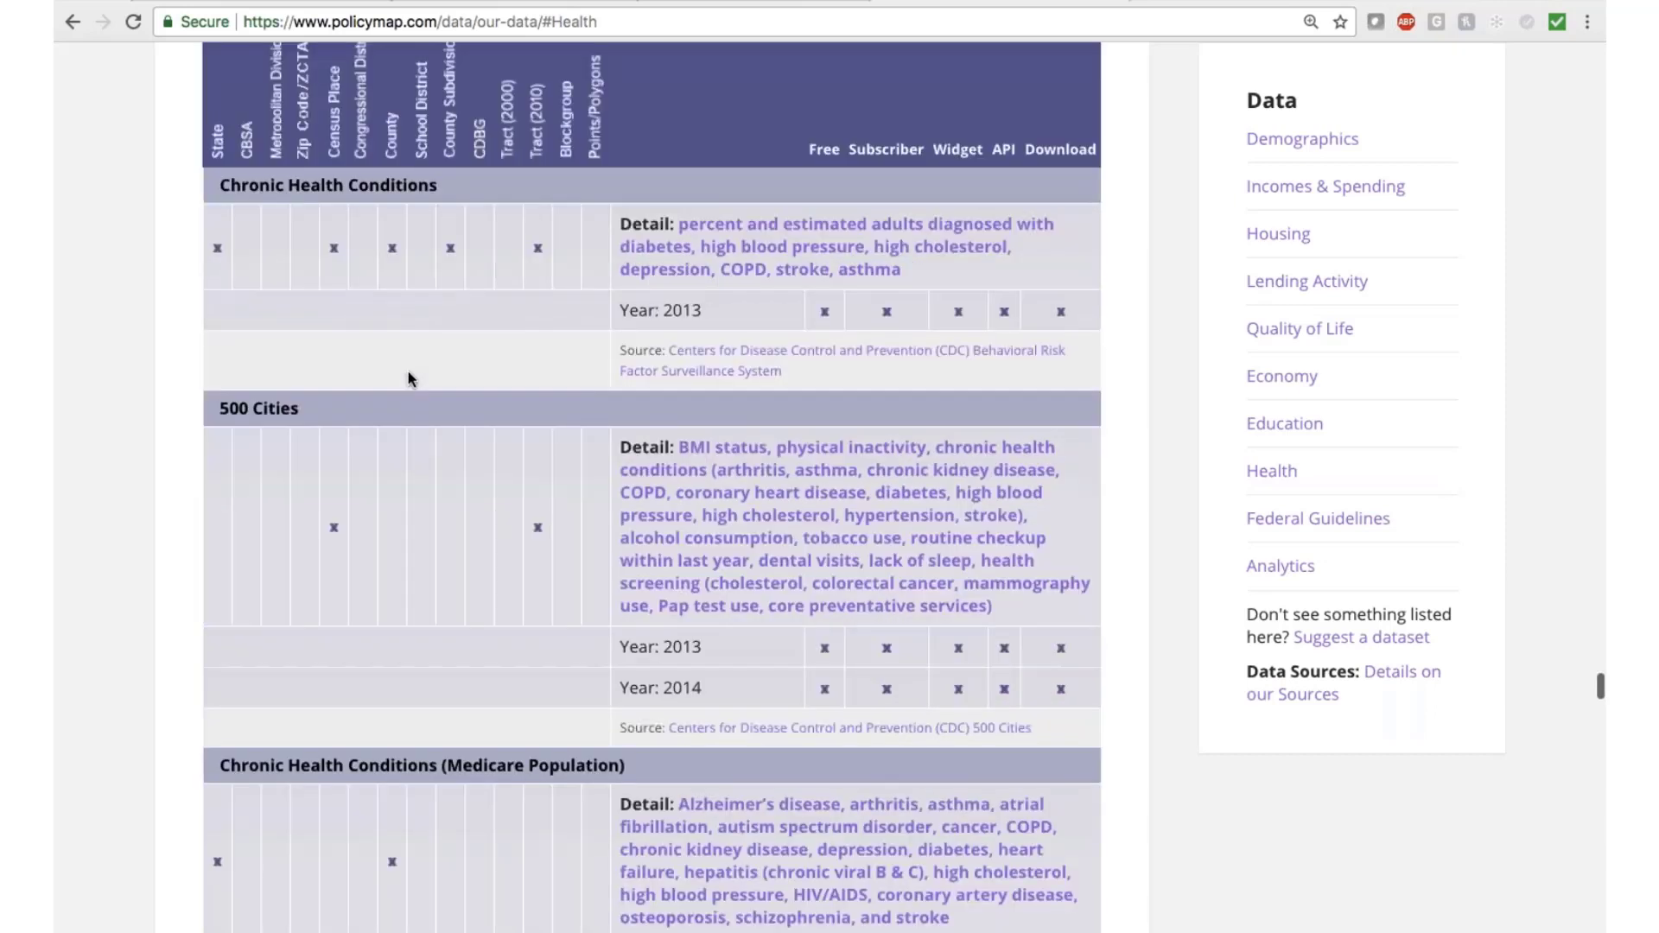
scroll(402, 382, up, 1)
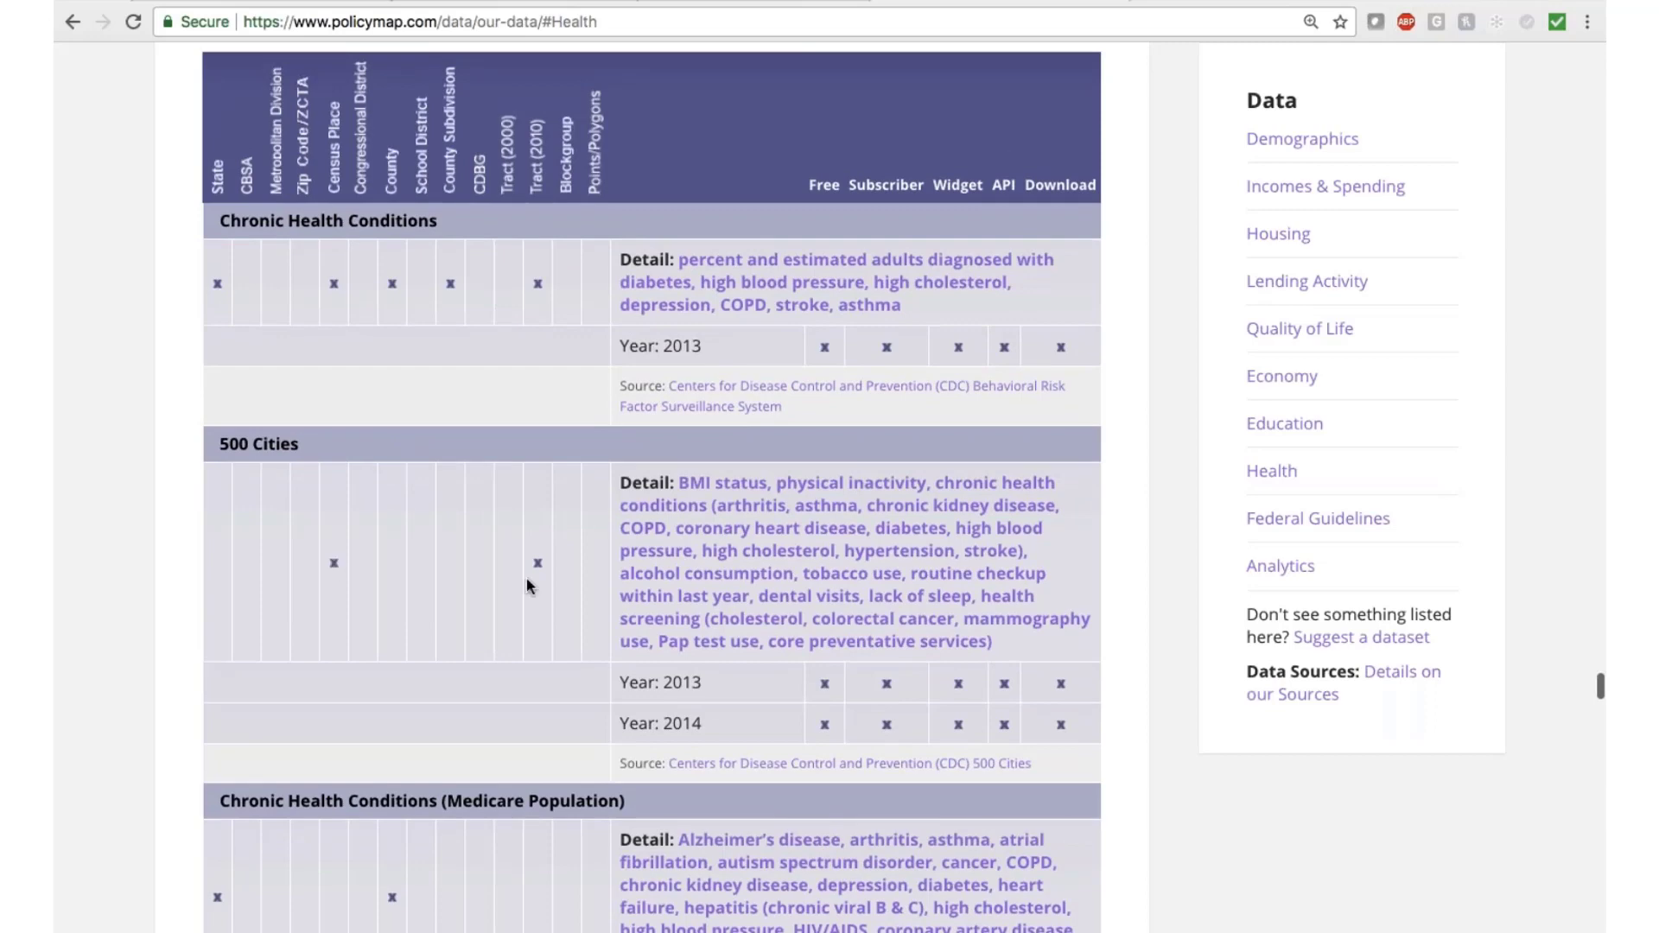
Leave the Health indicators and open the Academic page of the industry solutions.
scroll(527, 577, up, 10)
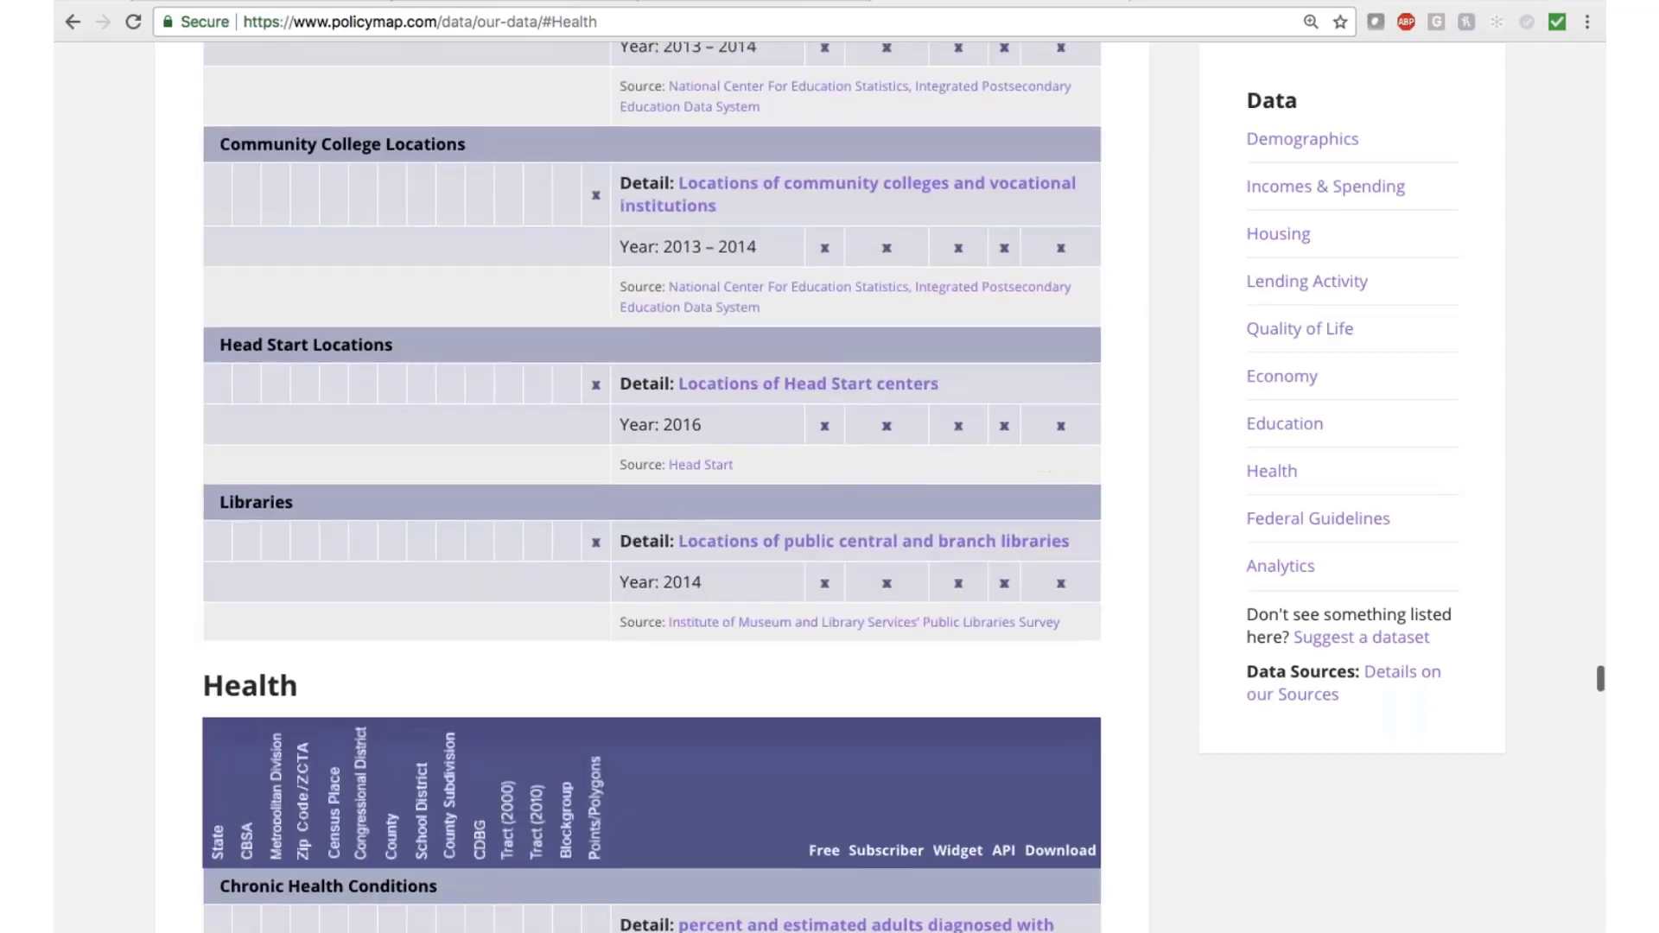
scroll(1523, 113, up, 15)
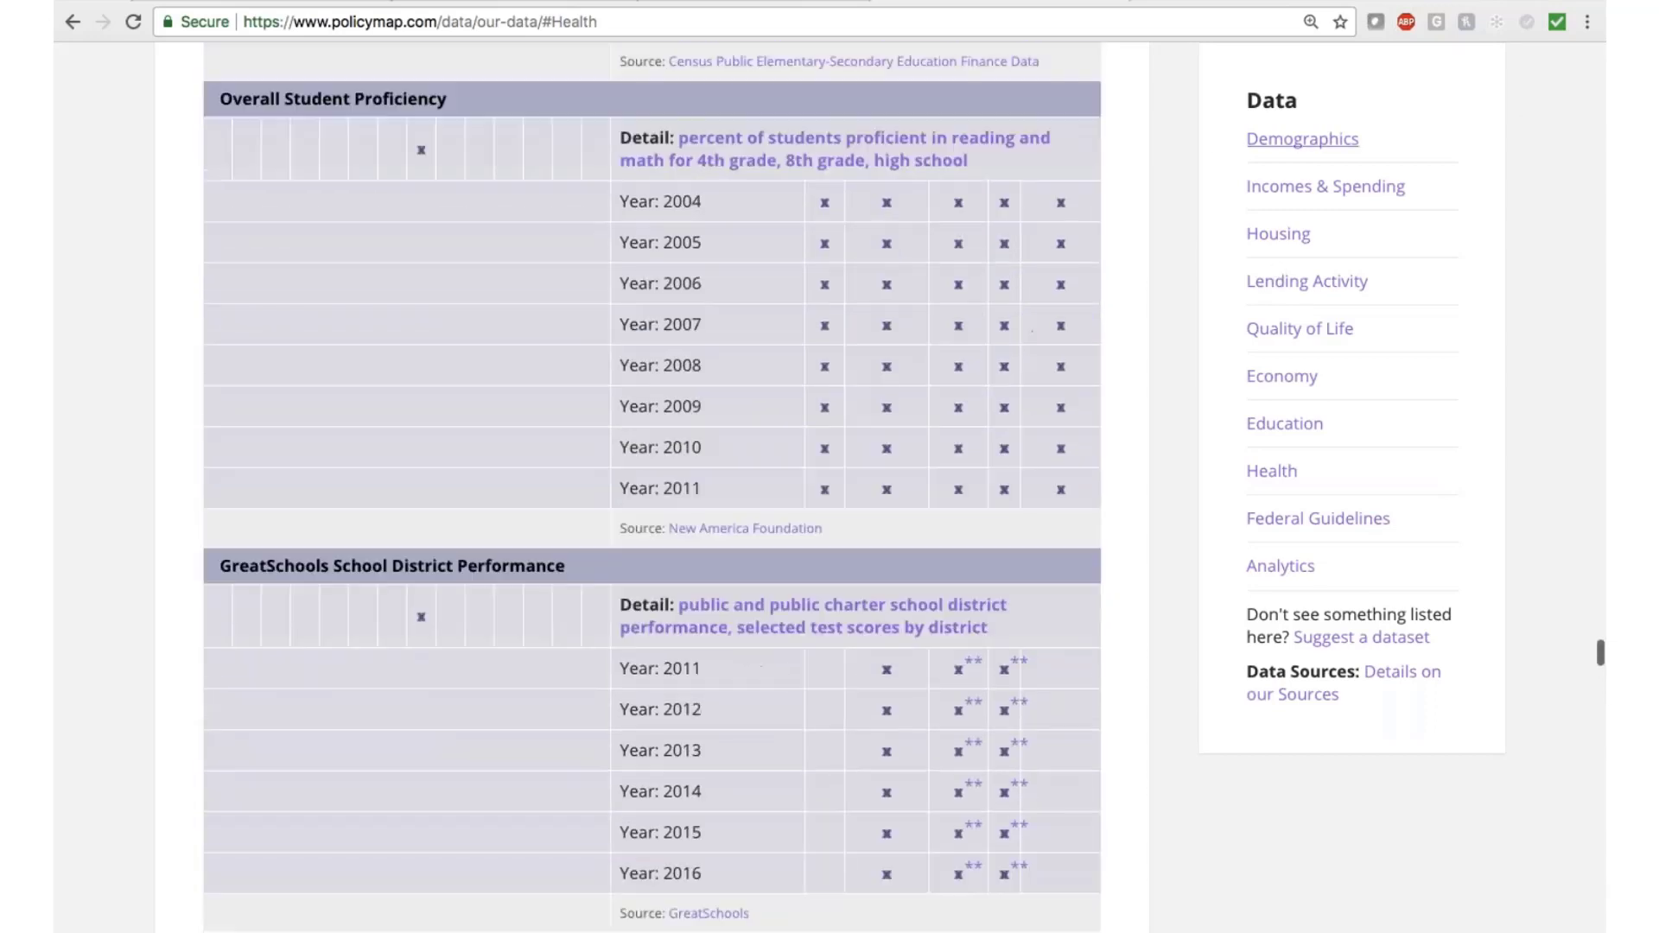
scroll(1214, 133, up, 20)
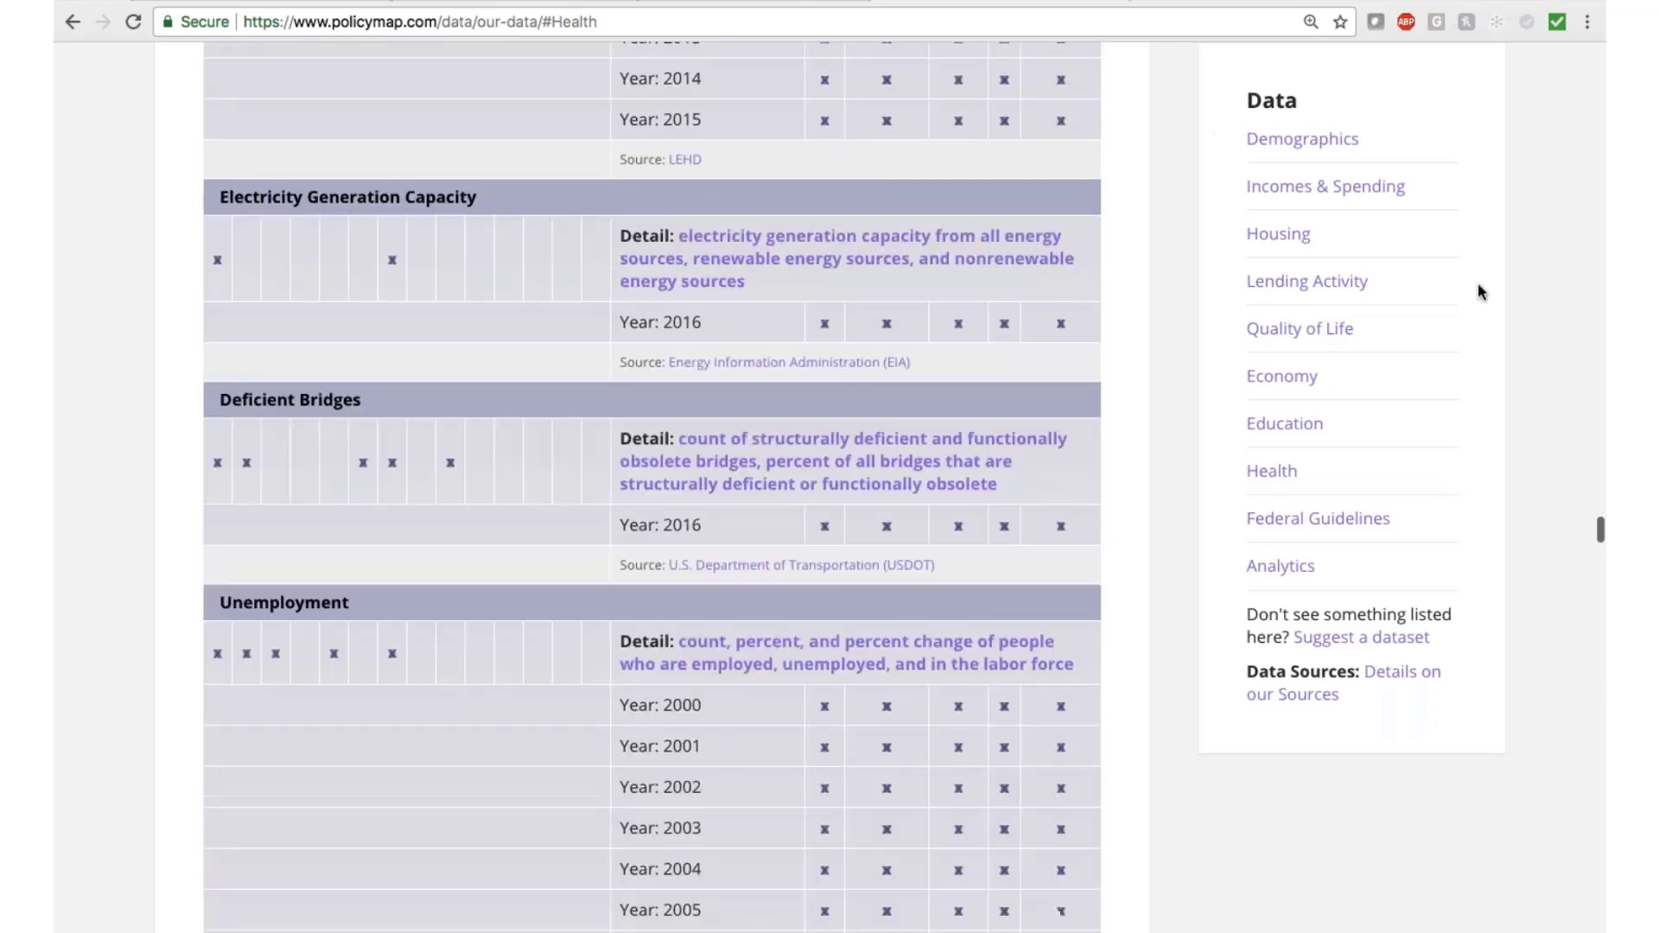
drag(1596, 523, 1553, 11)
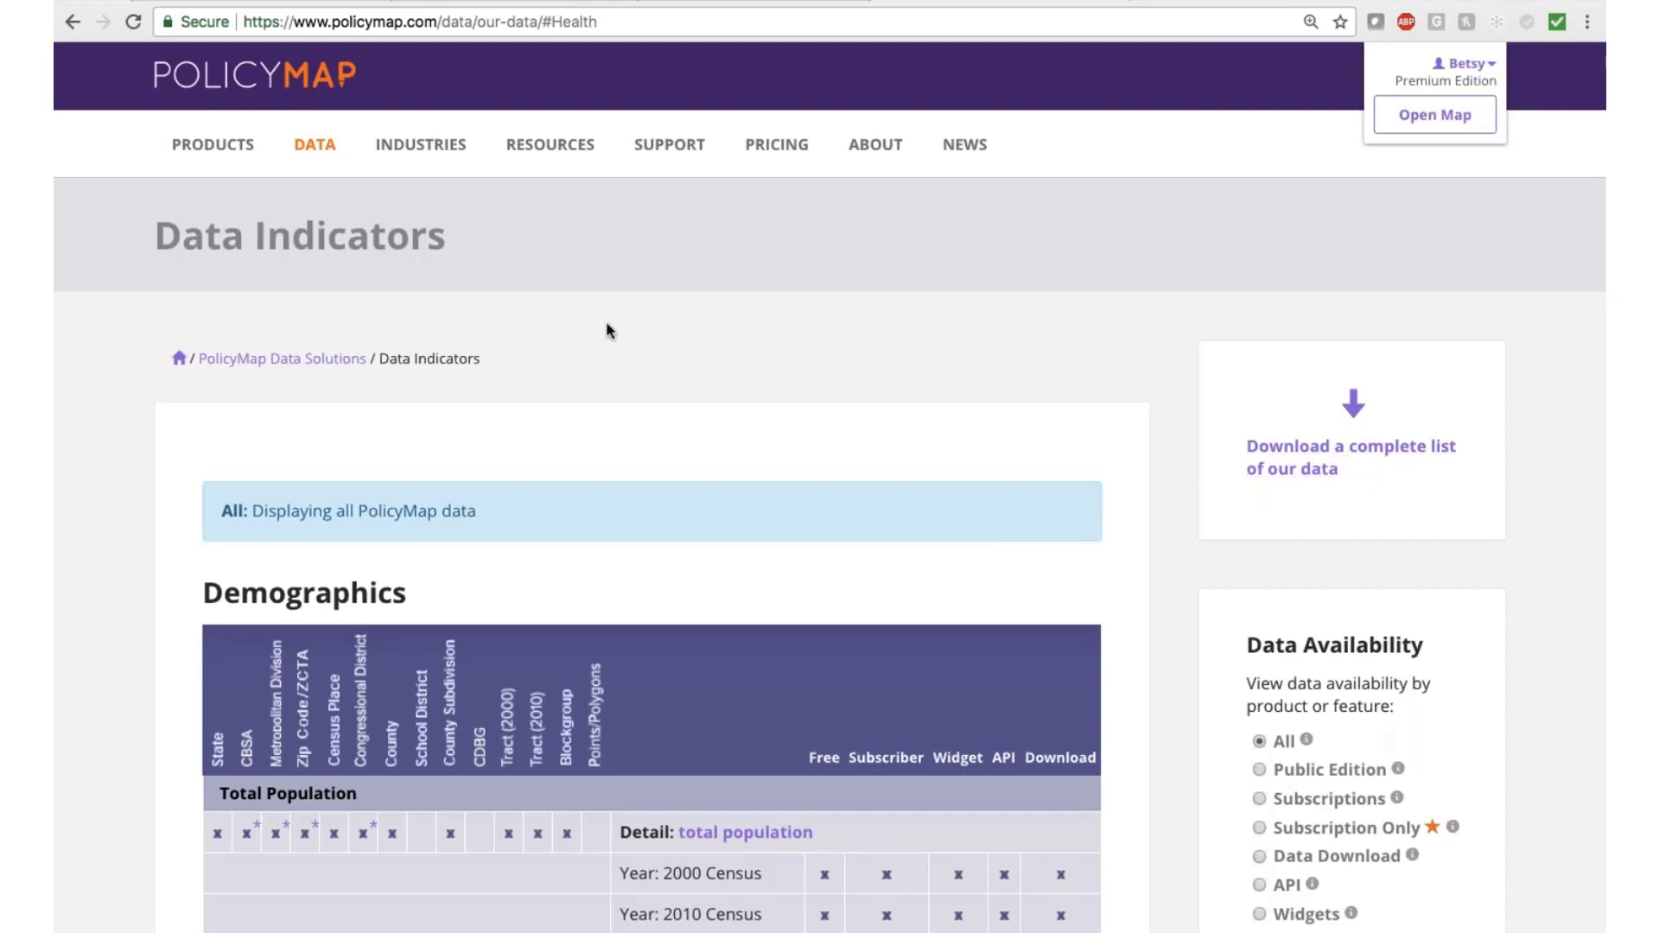
mouse_move(408, 149)
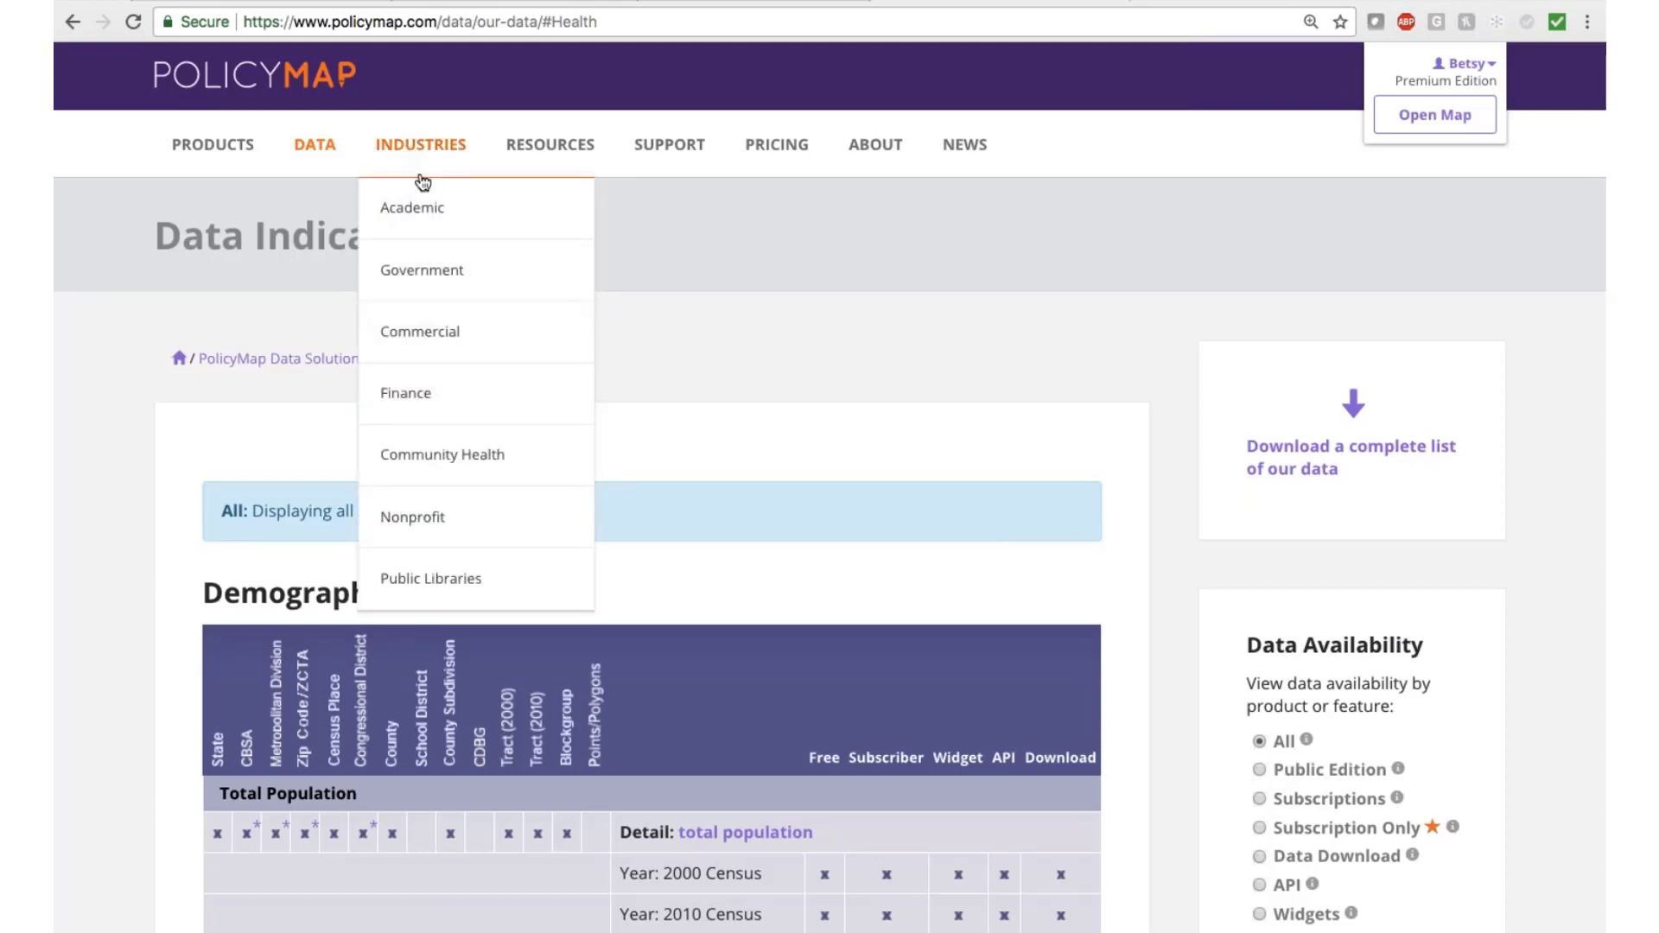
click(437, 216)
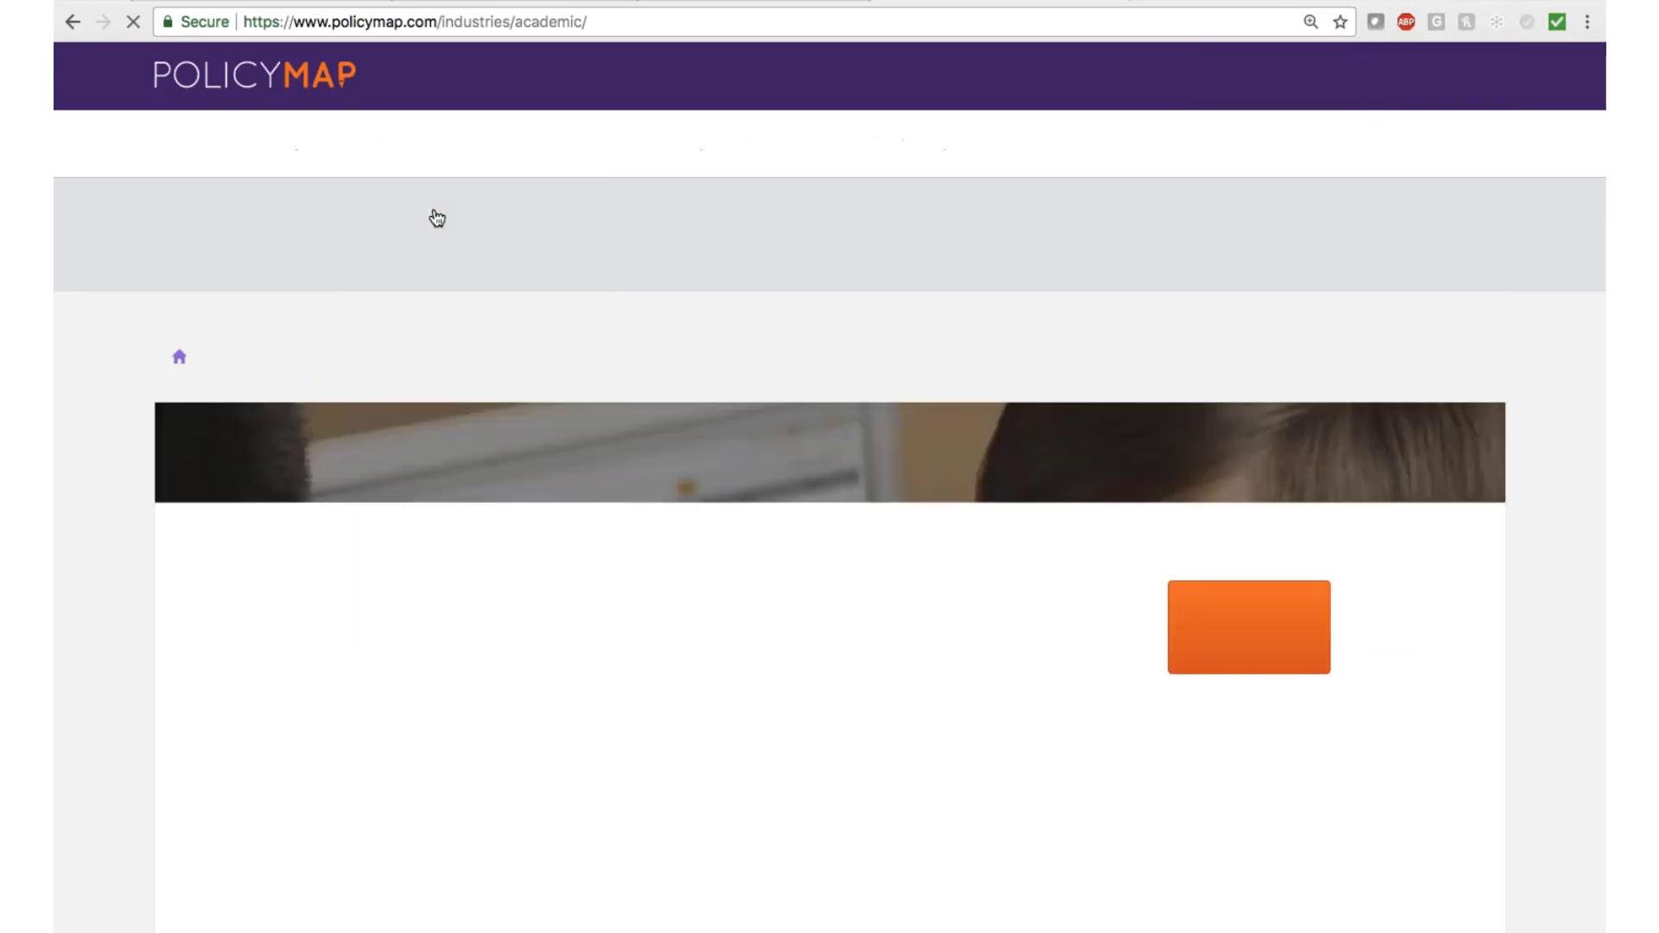
Read through the GIS for Colleges & Universities page, including its teaching videos, recommendations and university library access information.
scroll(829, 484, down, 15)
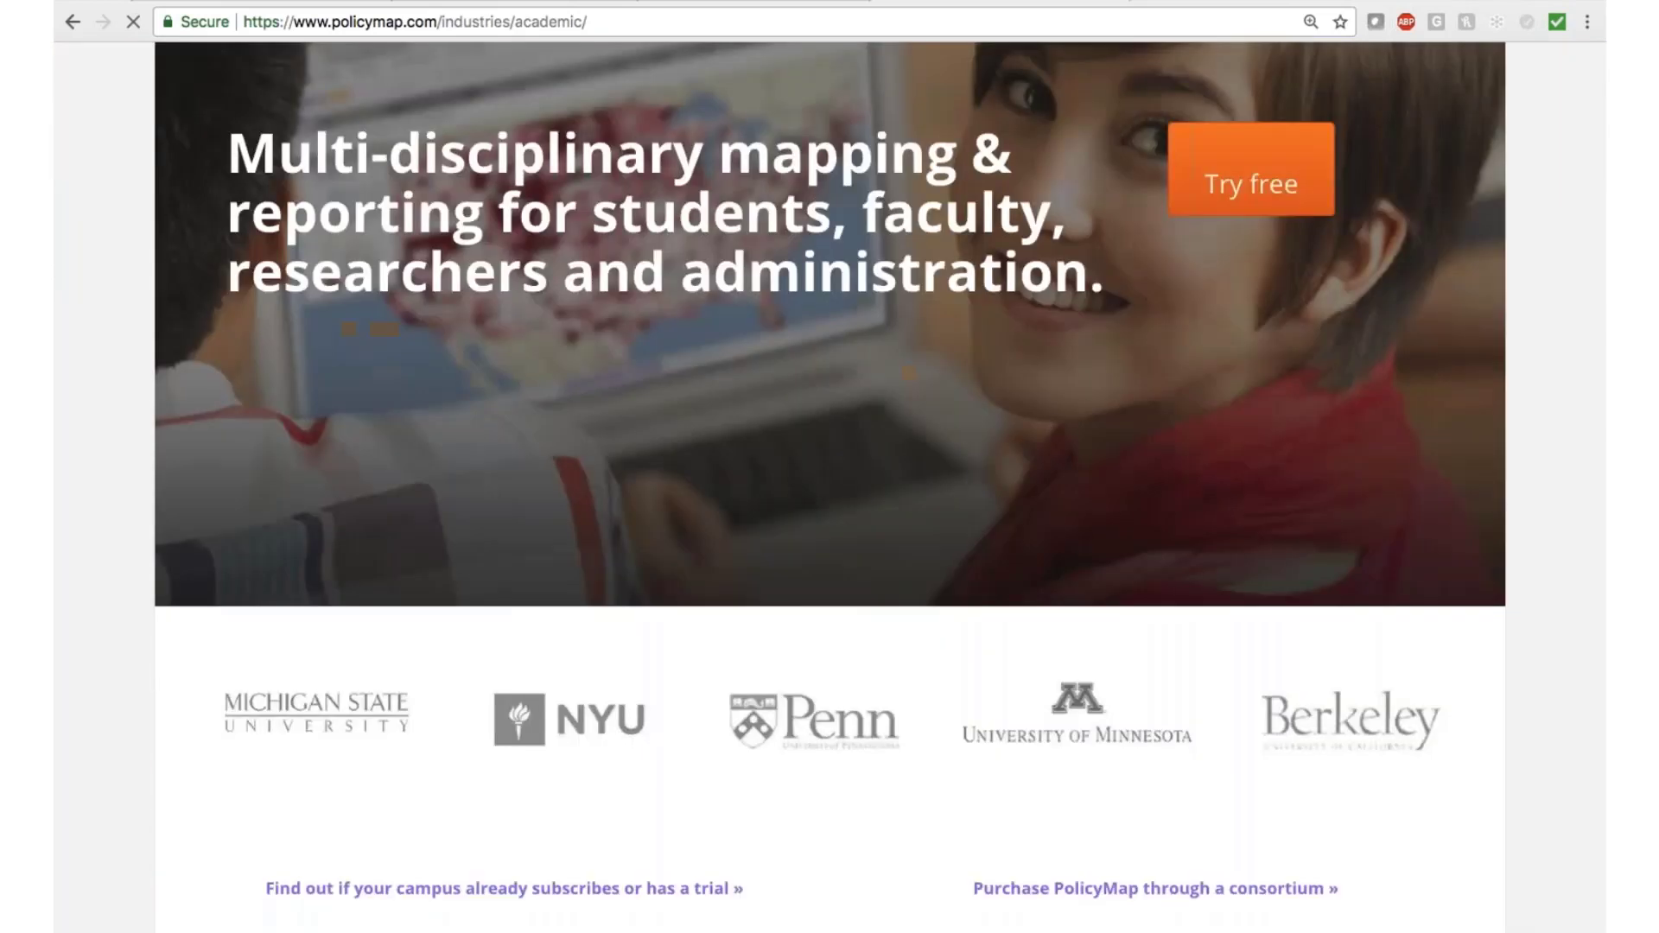
scroll(829, 484, down, 8)
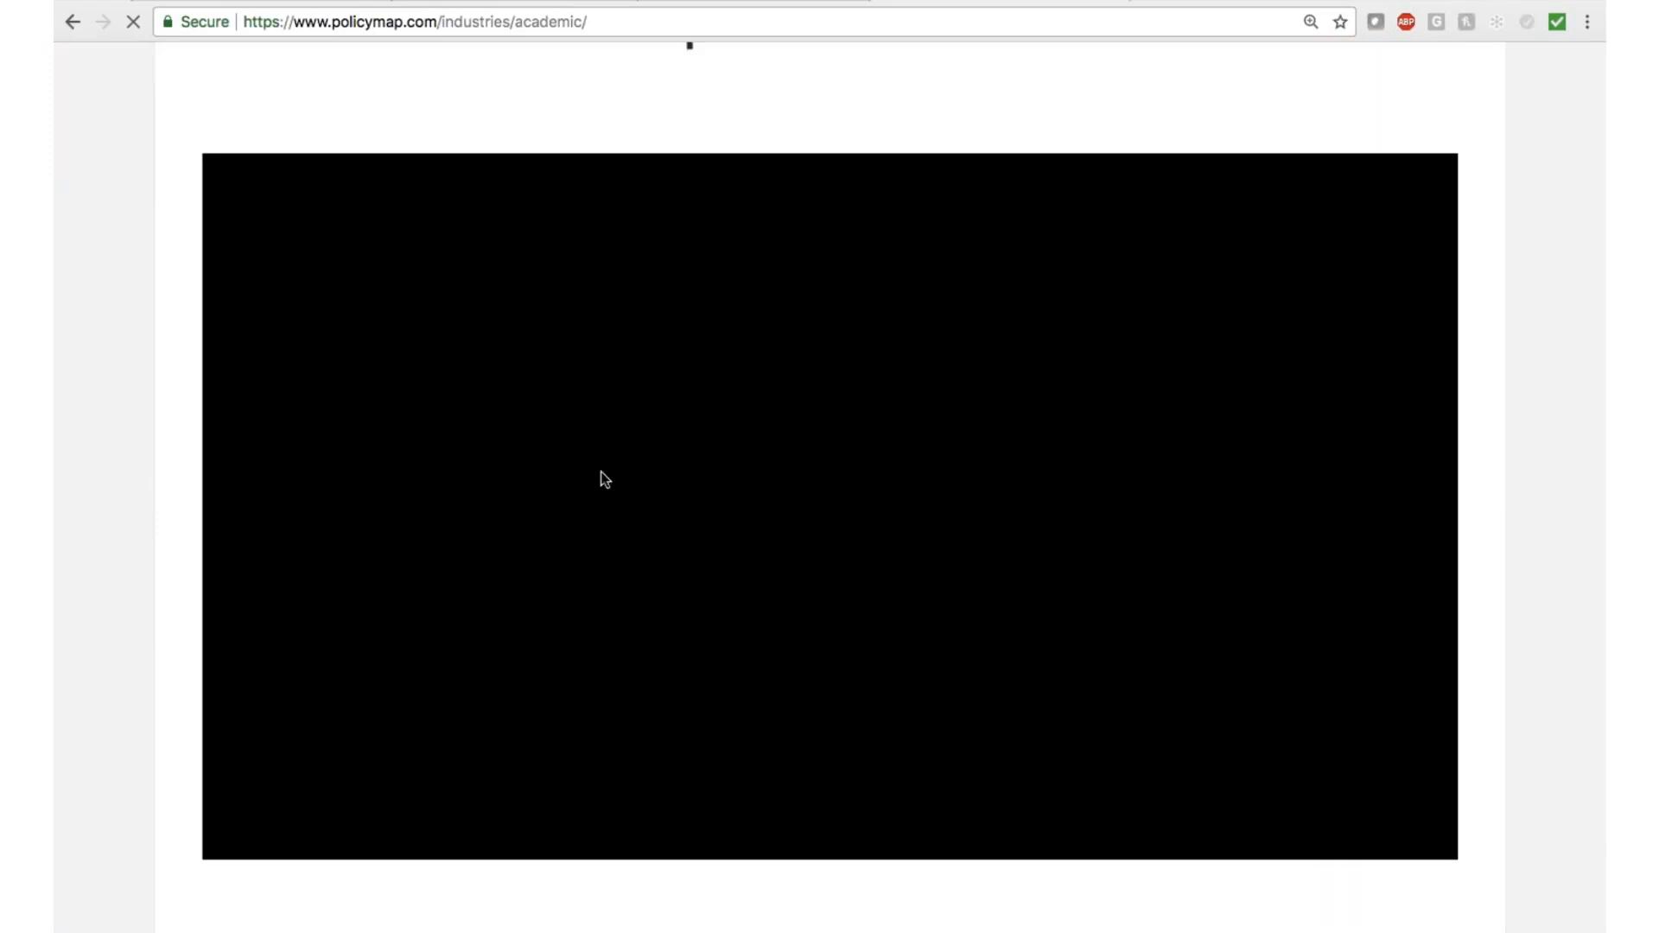
scroll(600, 478, down, 5)
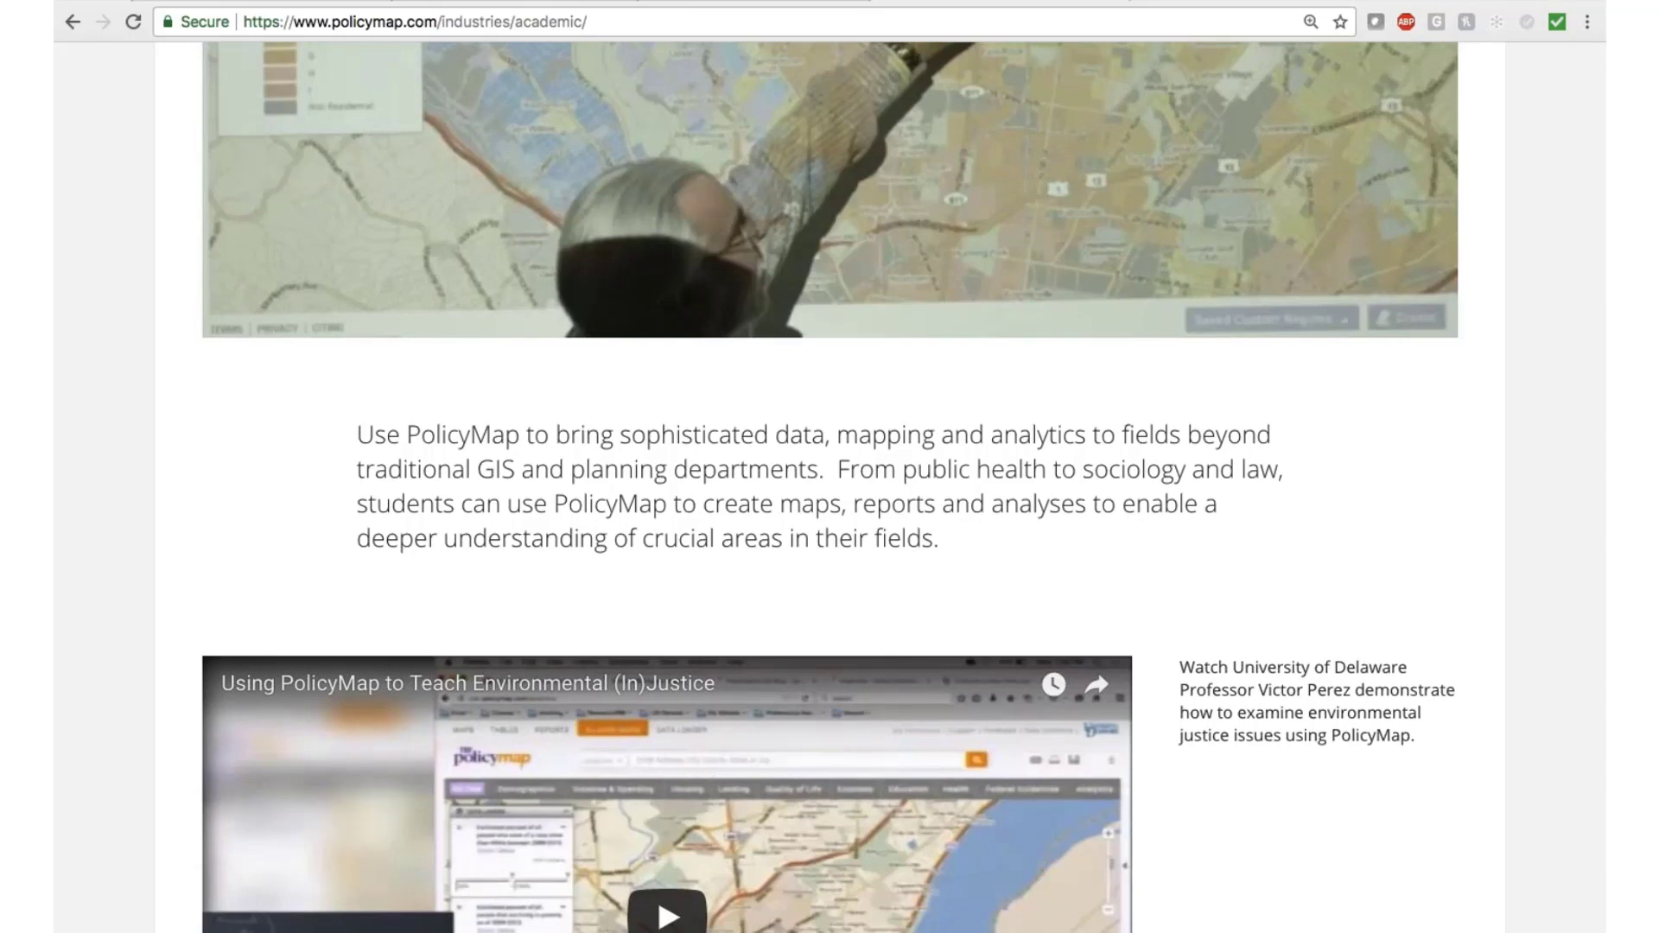
scroll(829, 484, up, 4)
scroll(829, 484, down, 8)
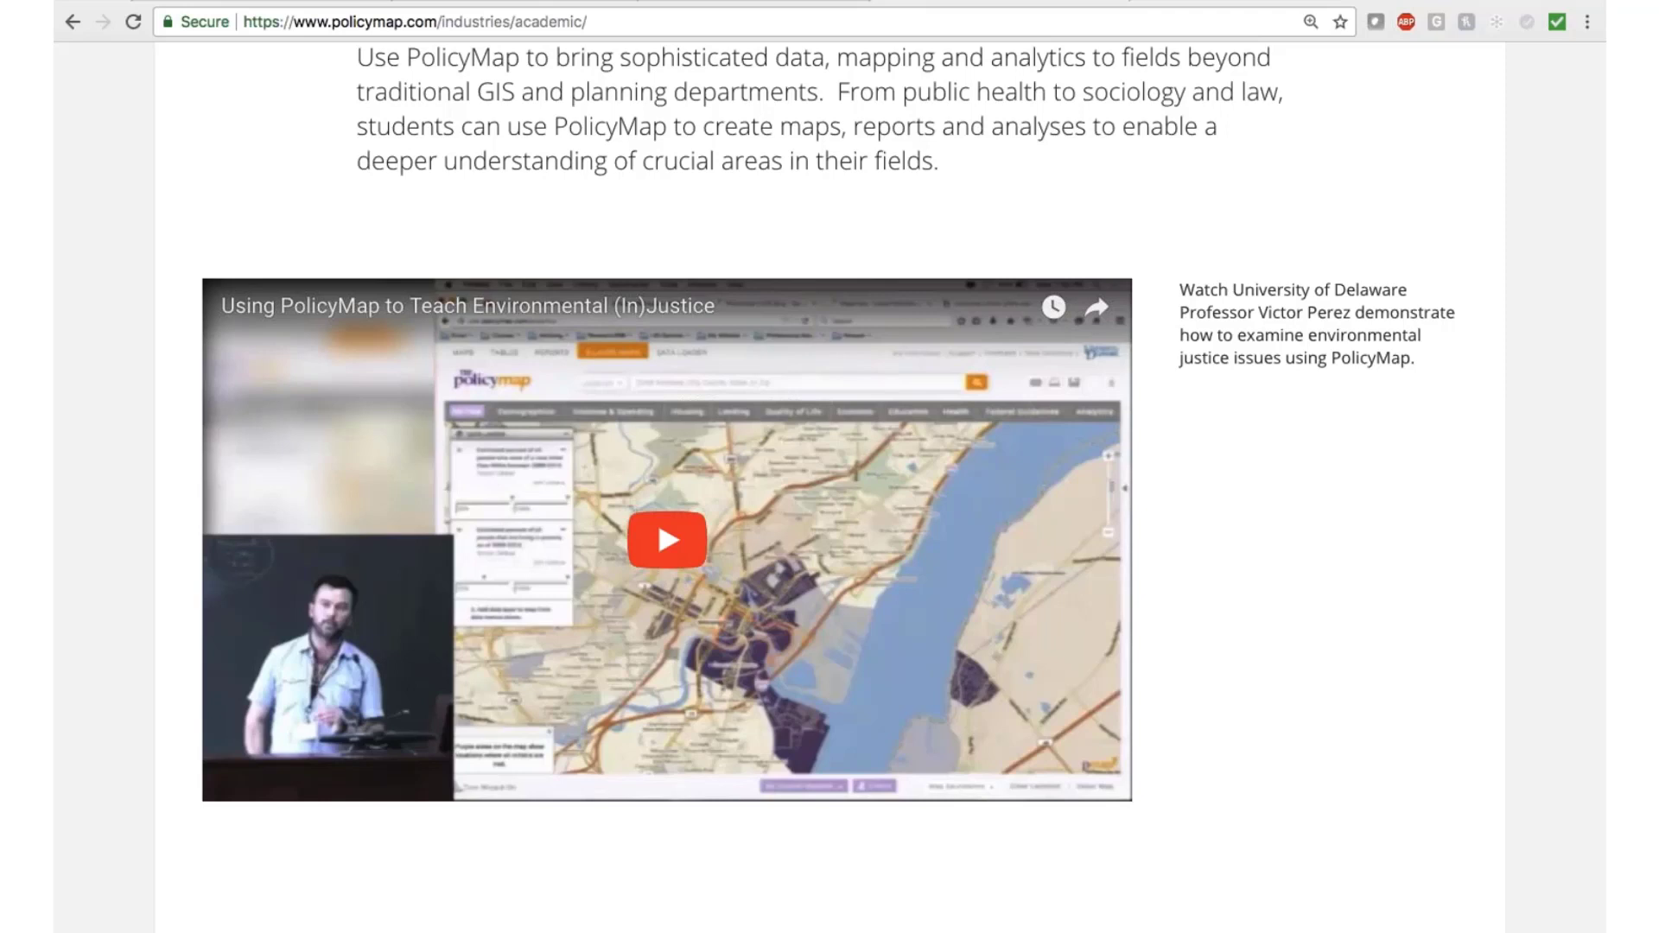
scroll(830, 466, down, 1)
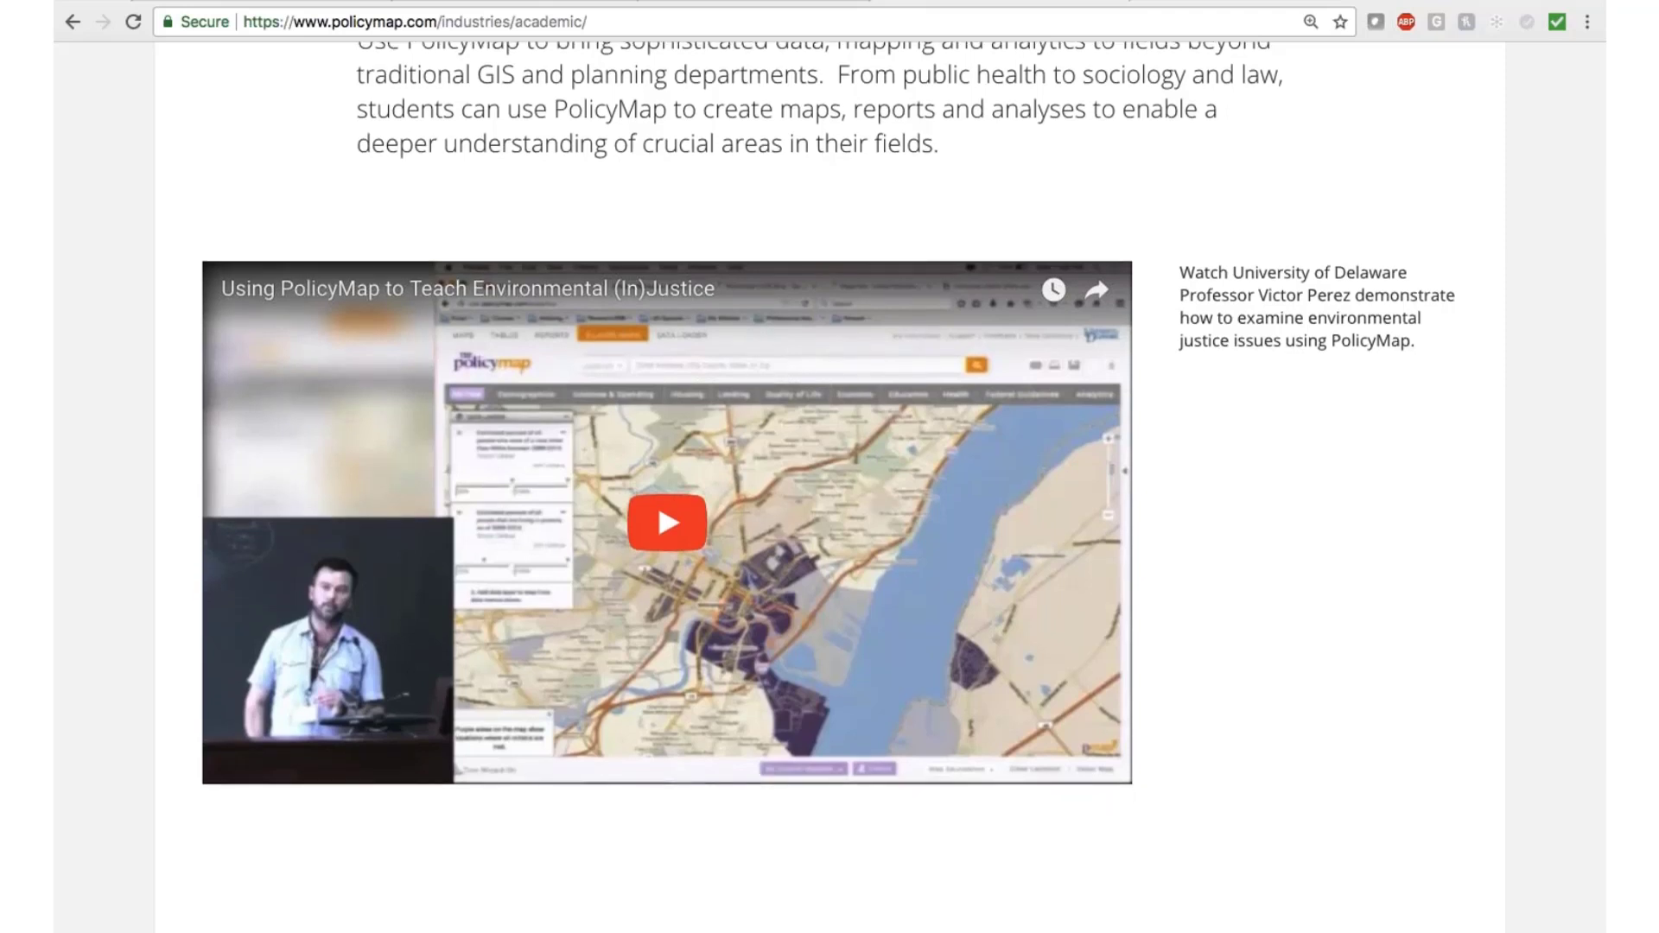
scroll(829, 484, down, 5)
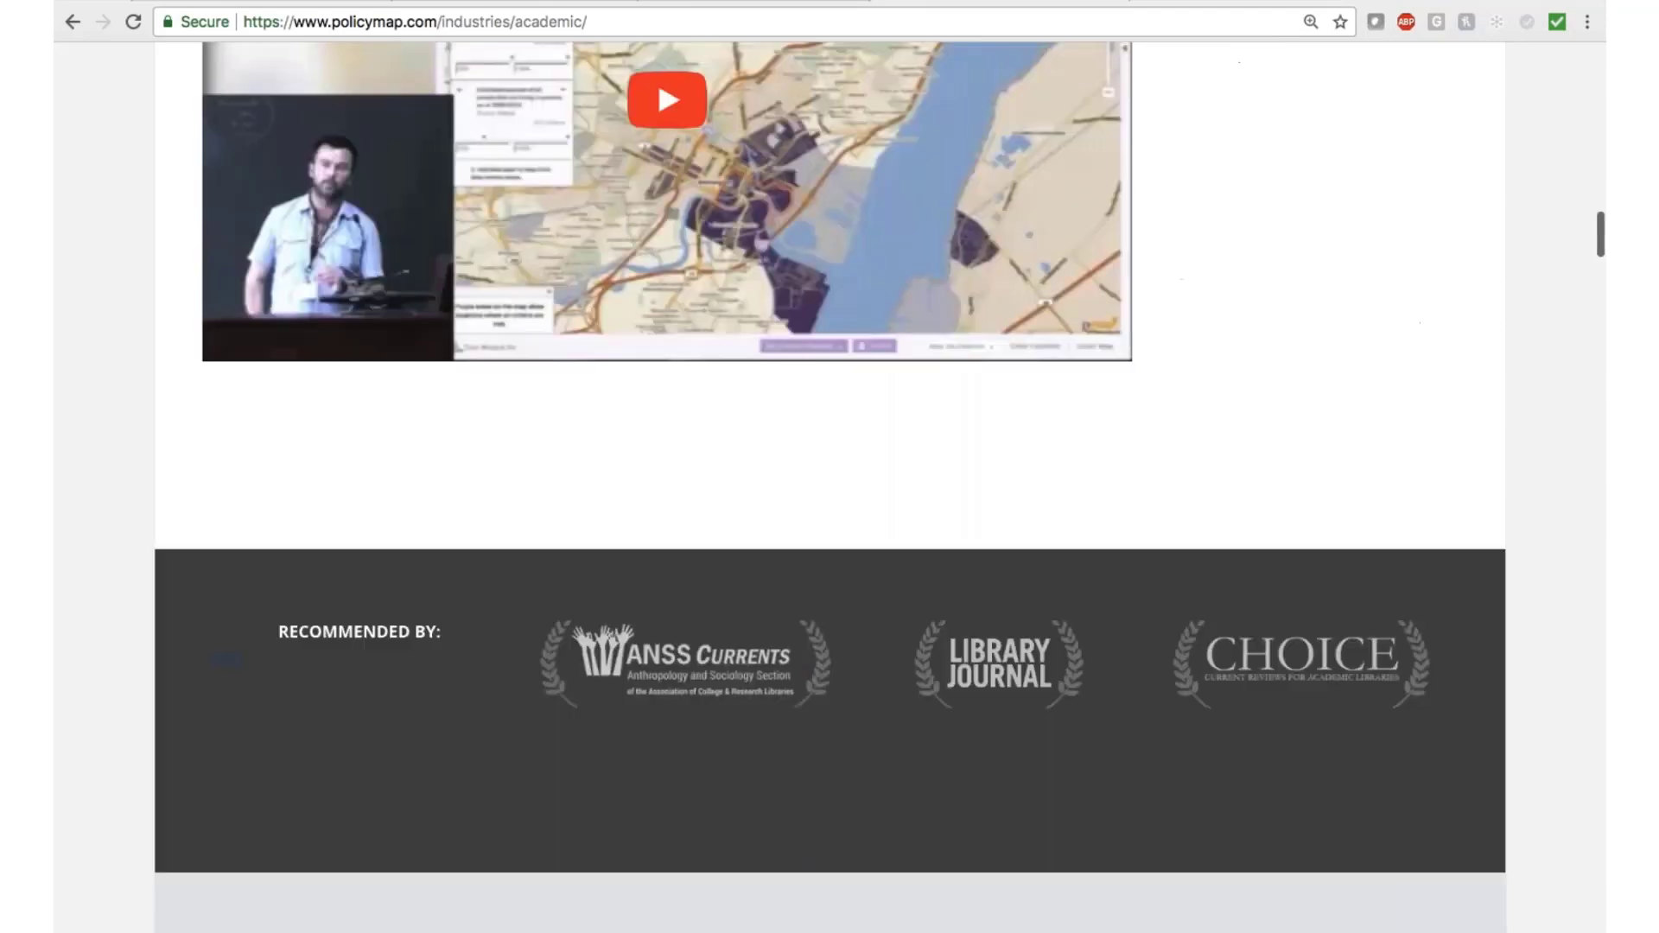
scroll(830, 484, up, 4)
scroll(830, 484, down, 10)
scroll(829, 483, down, 12)
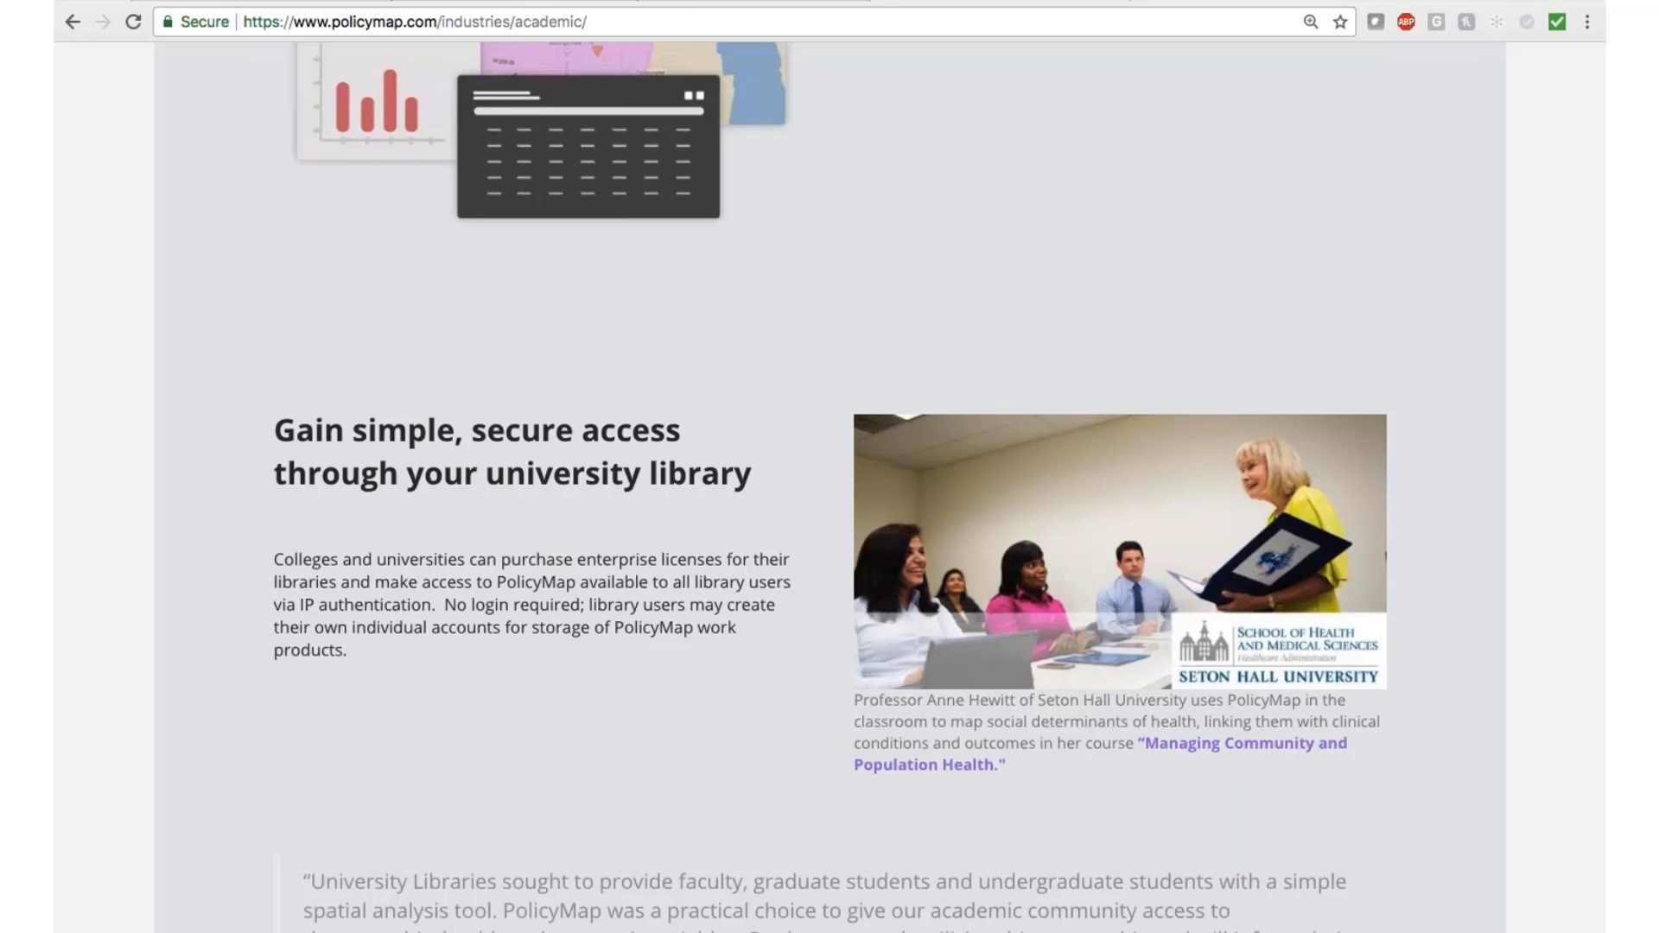
Open the Gallery from the site's resources and view its blog posts and customer stories.
scroll(829, 484, up, 15)
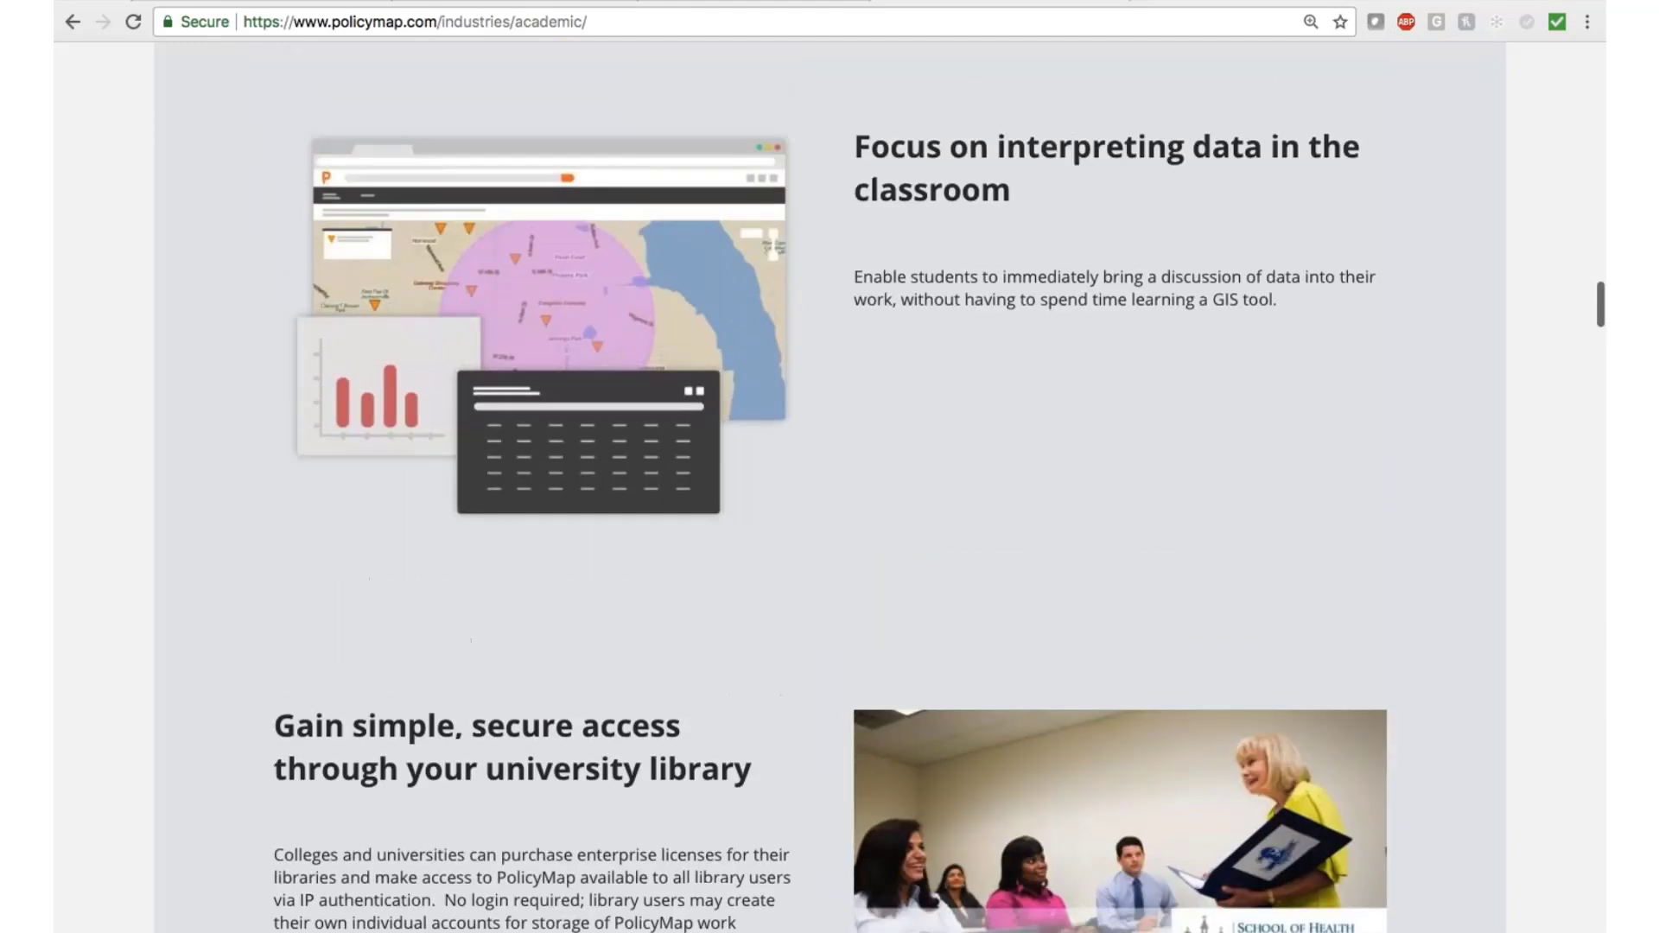
scroll(830, 483, up, 15)
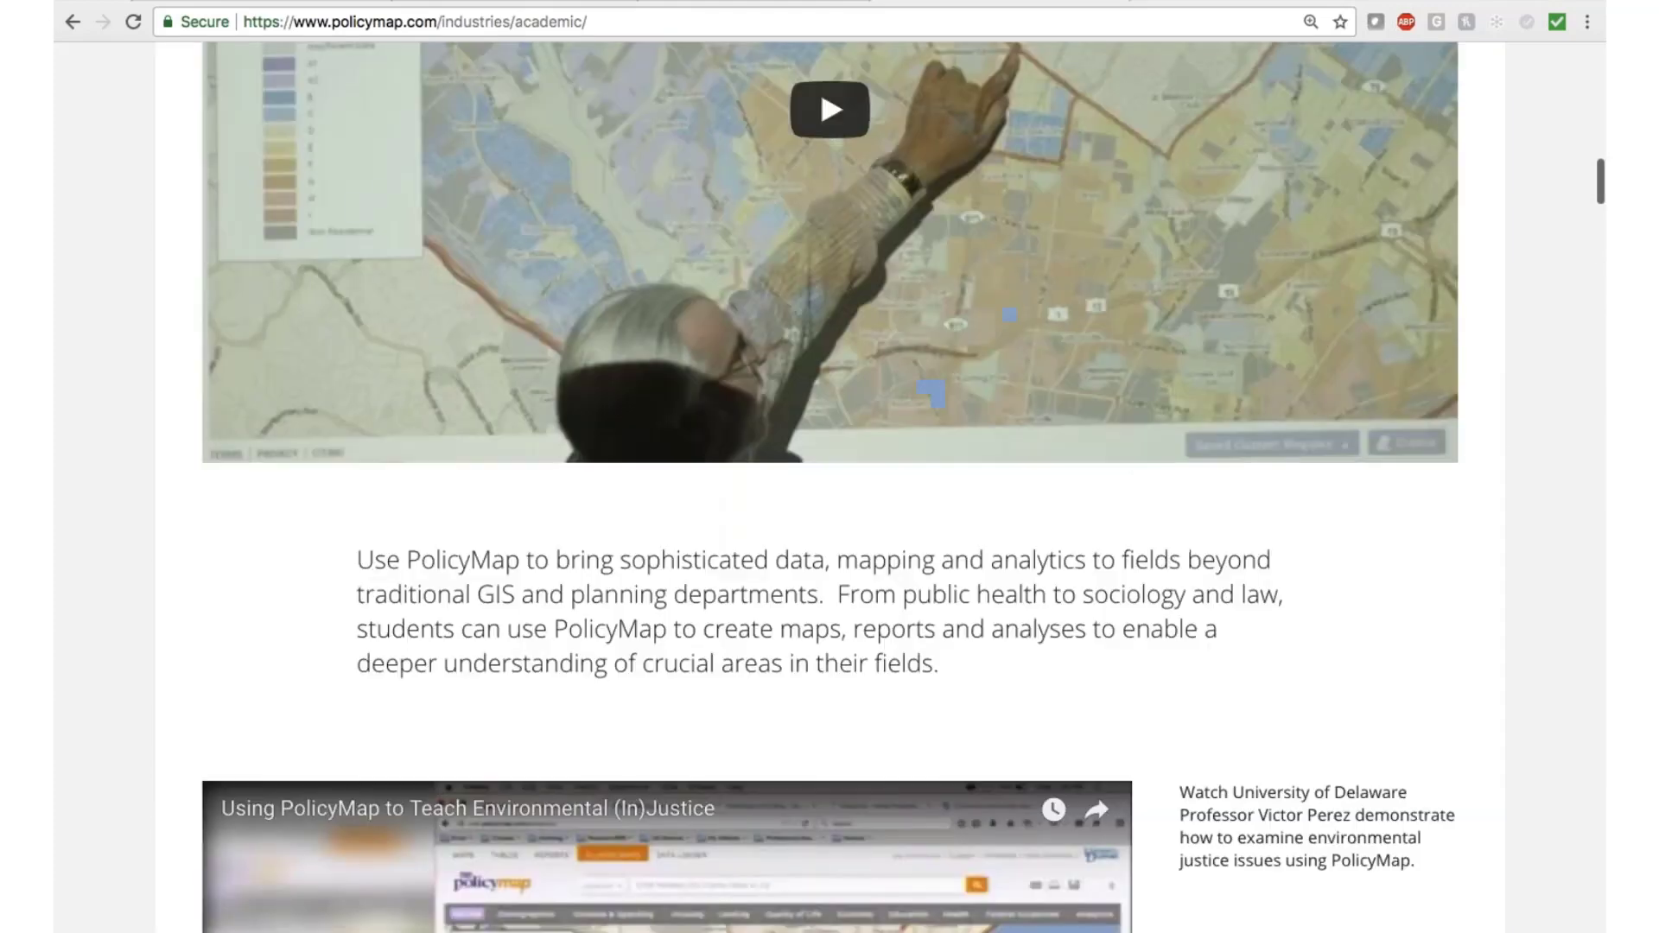
scroll(829, 484, up, 5)
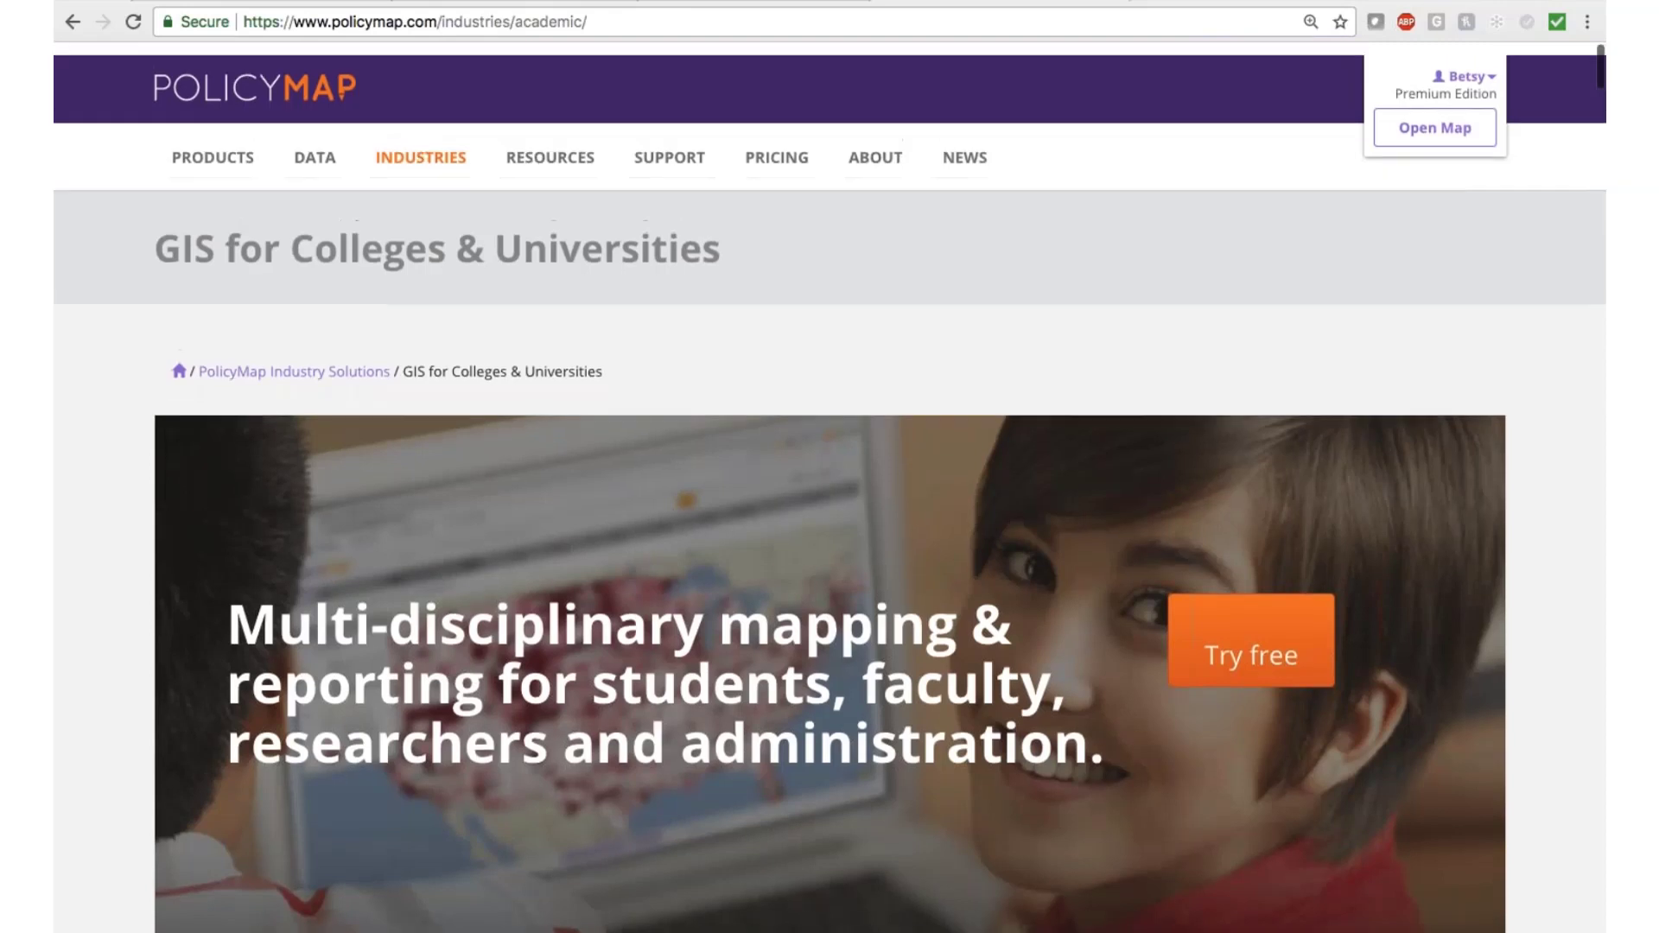
mouse_move(464, 149)
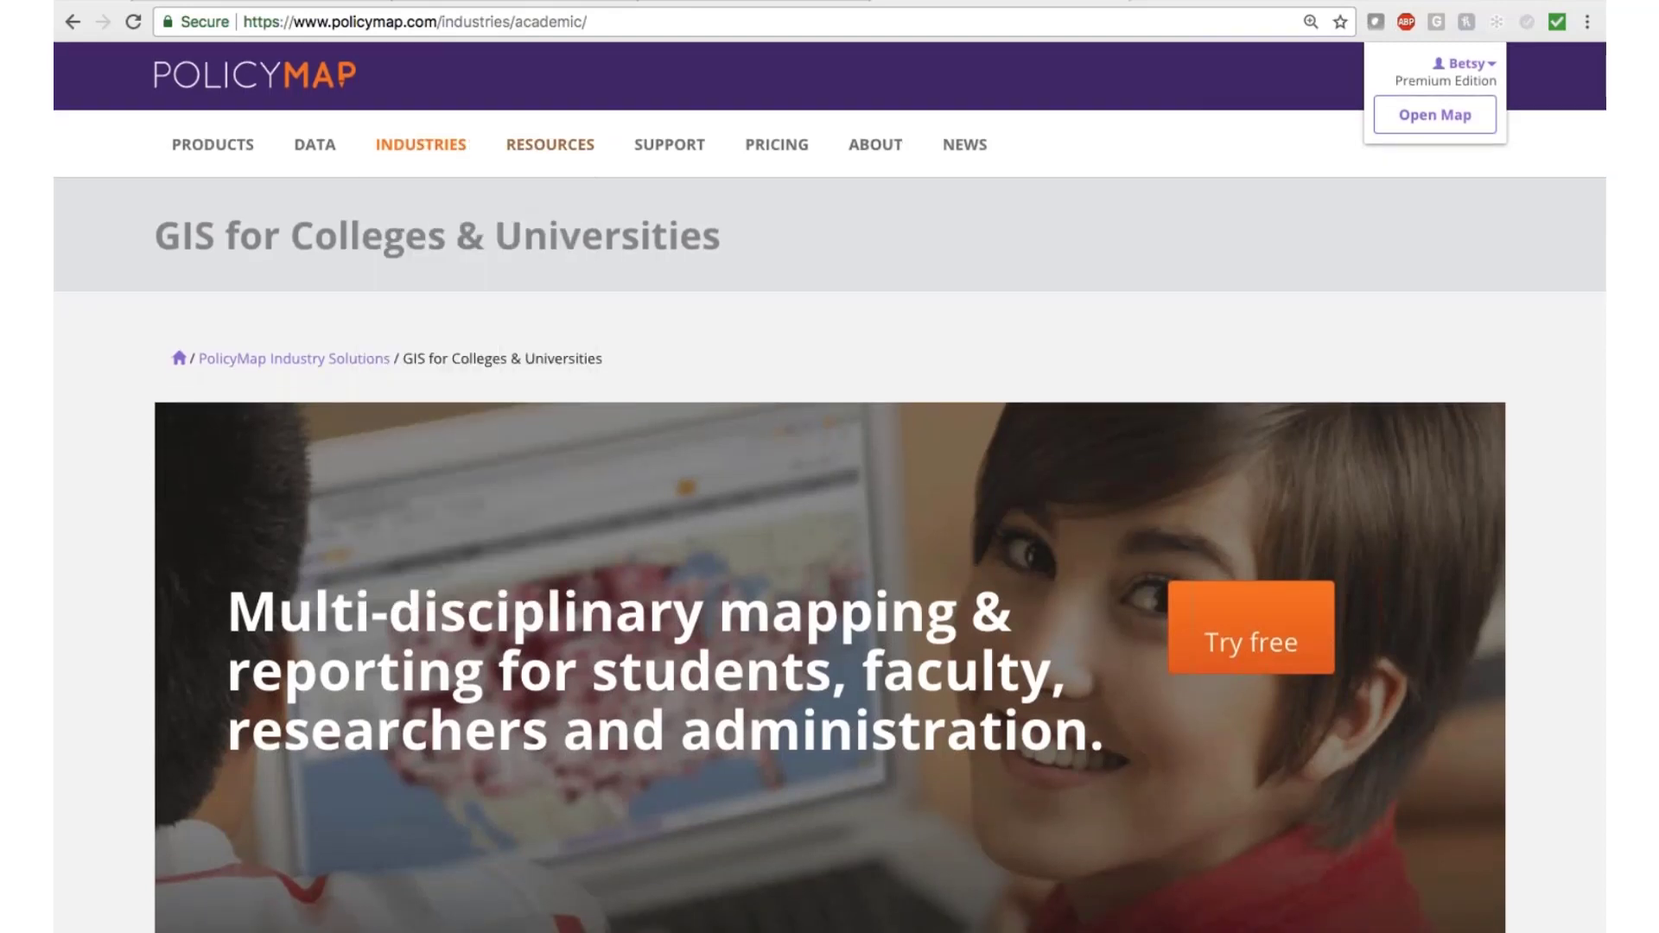
mouse_move(546, 154)
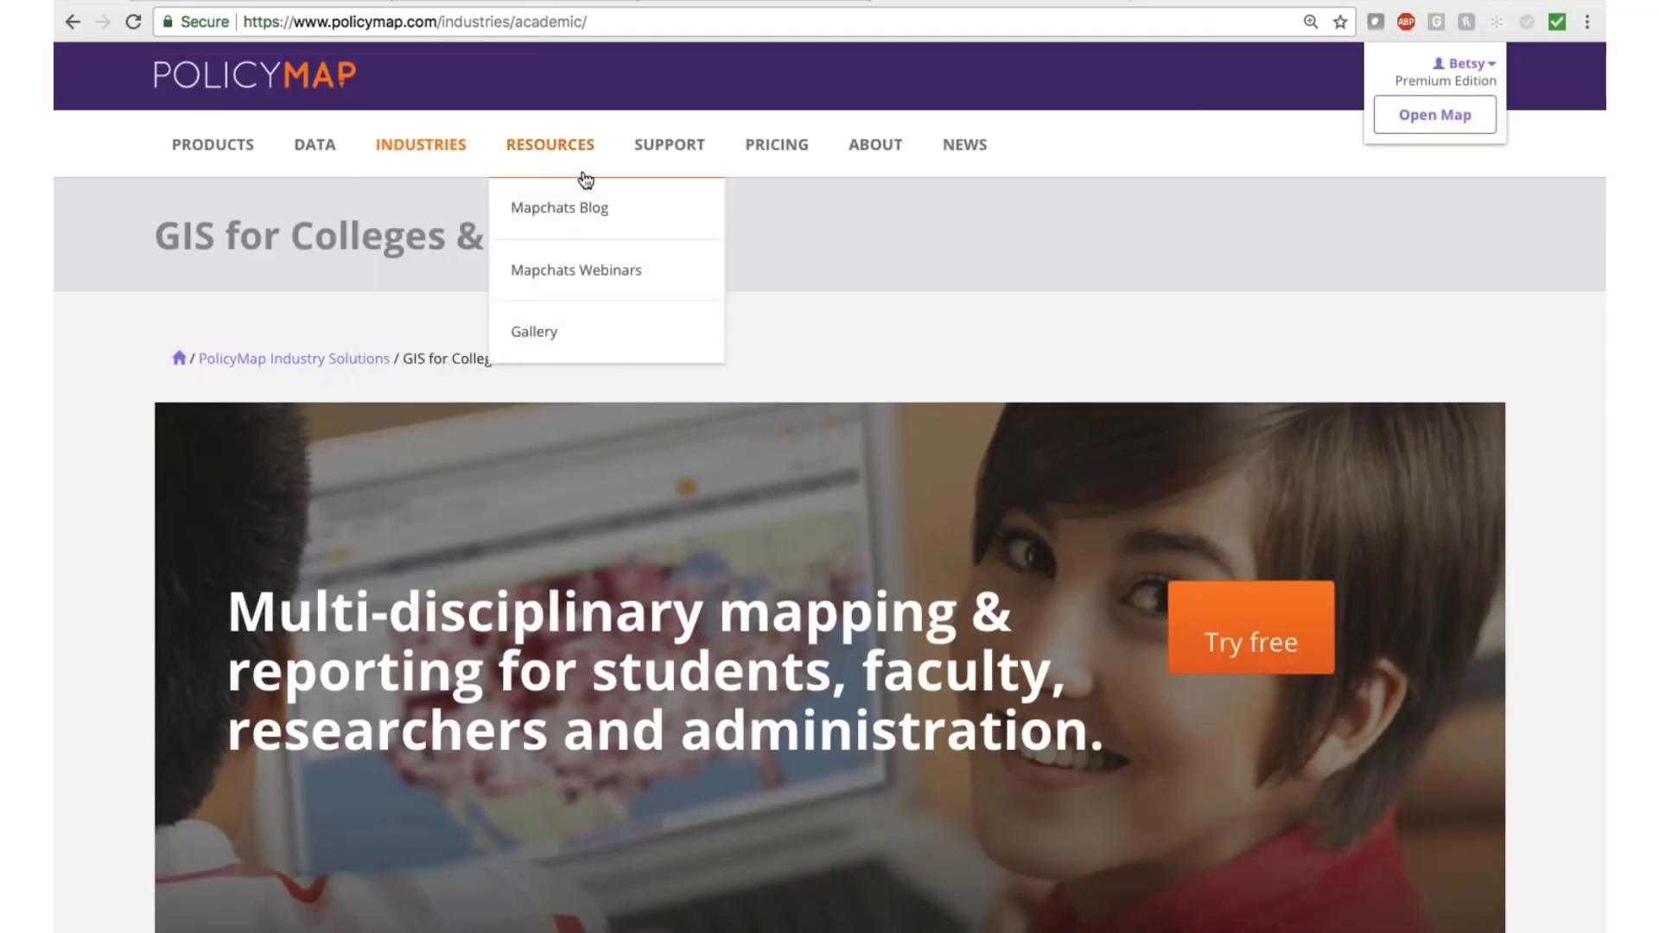
click(597, 349)
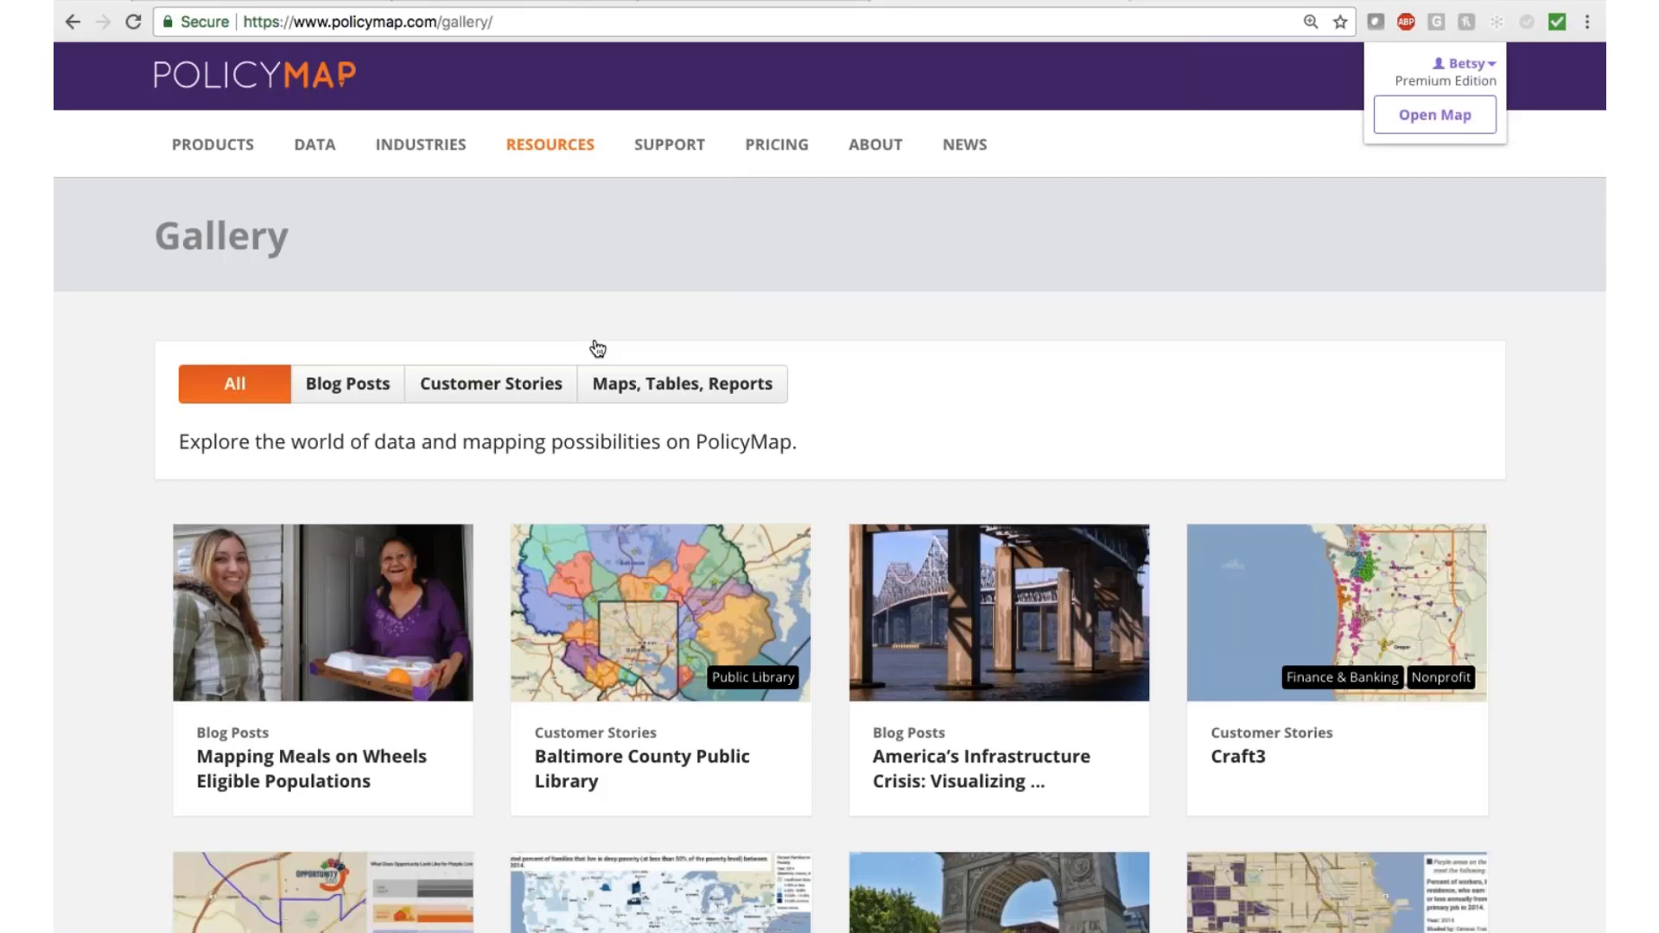
scroll(597, 348, down, 2)
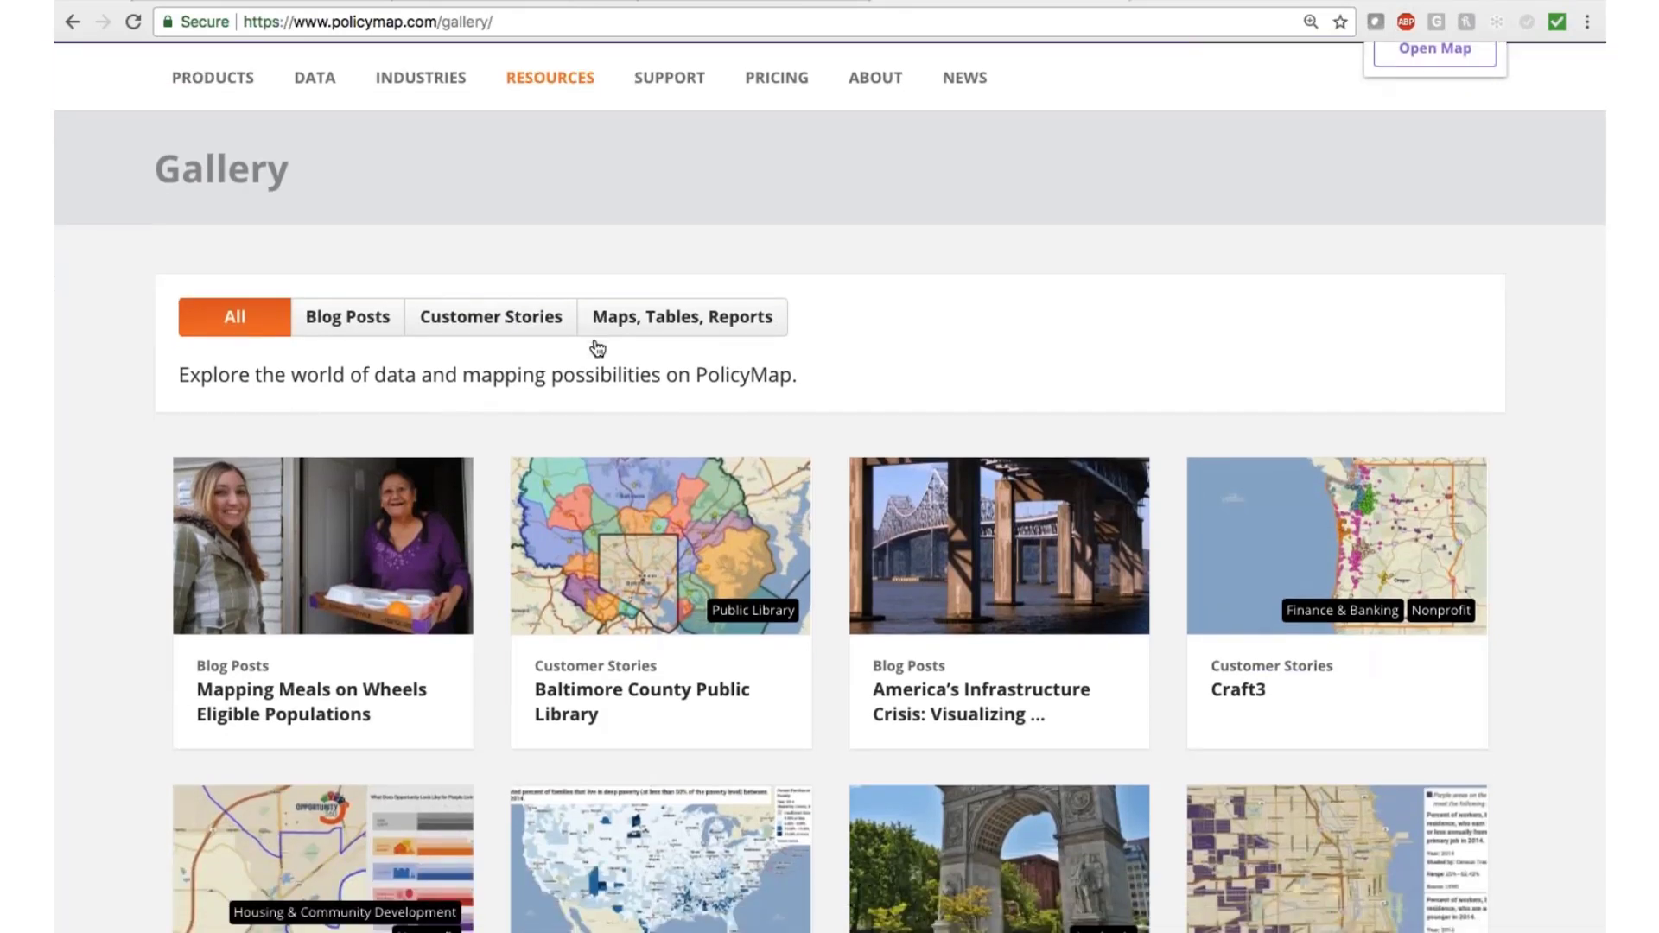
Browse the full Gallery of blog posts, customer stories, maps, tables and reports down to its last entry.
scroll(597, 348, down, 3)
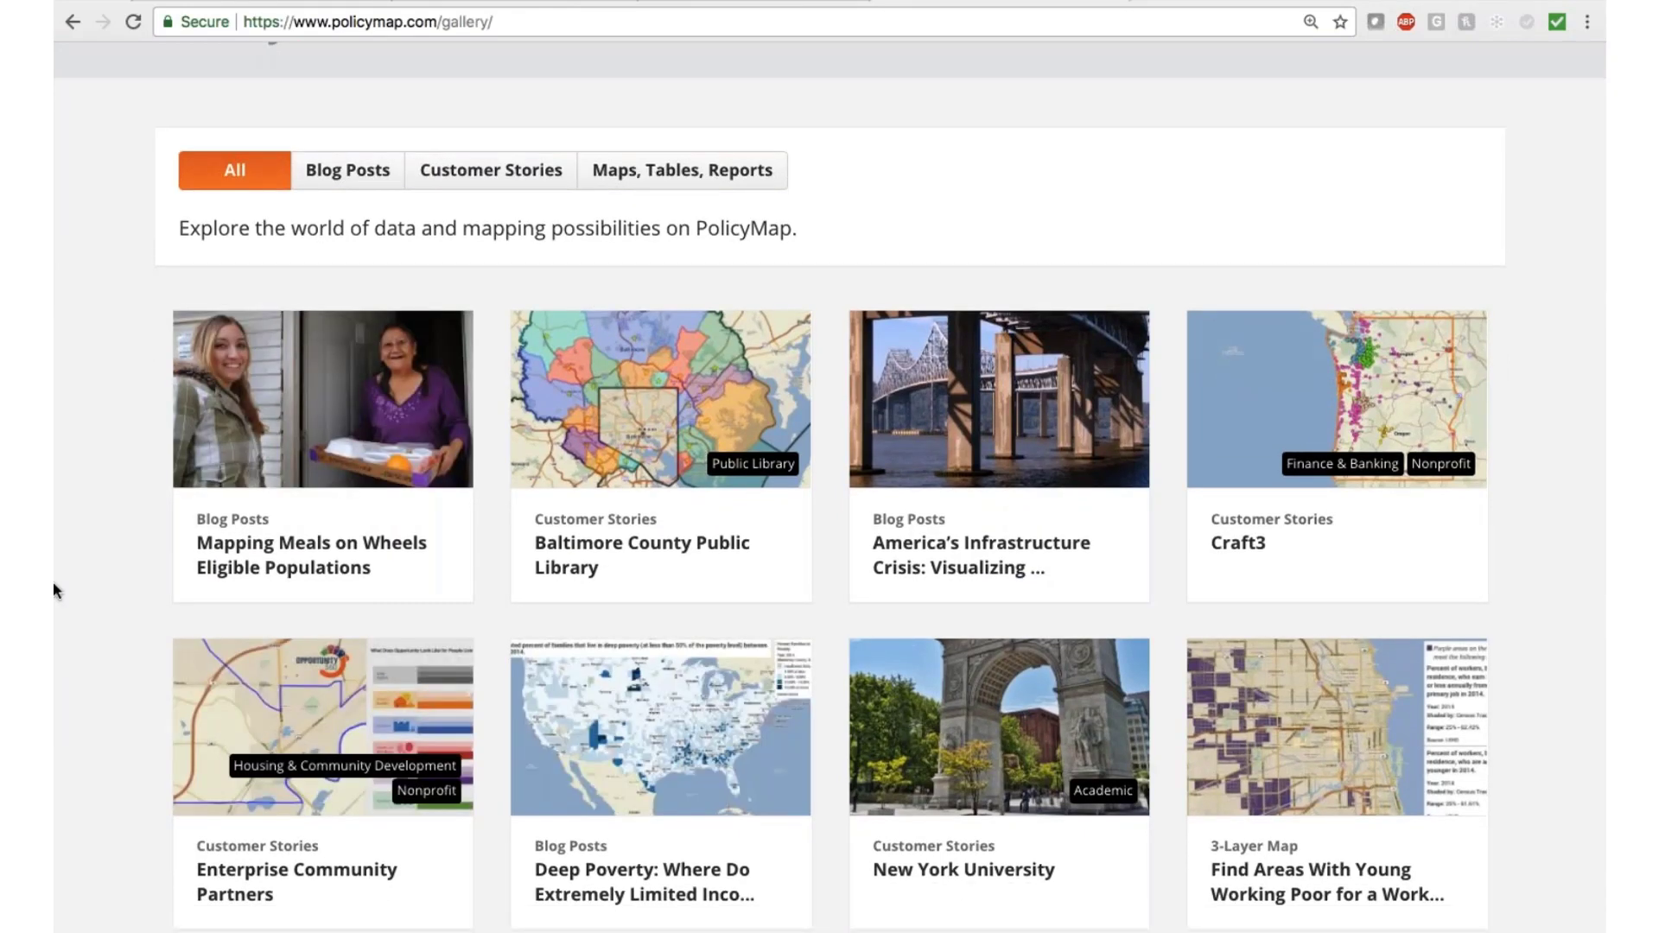
scroll(79, 591, down, 3)
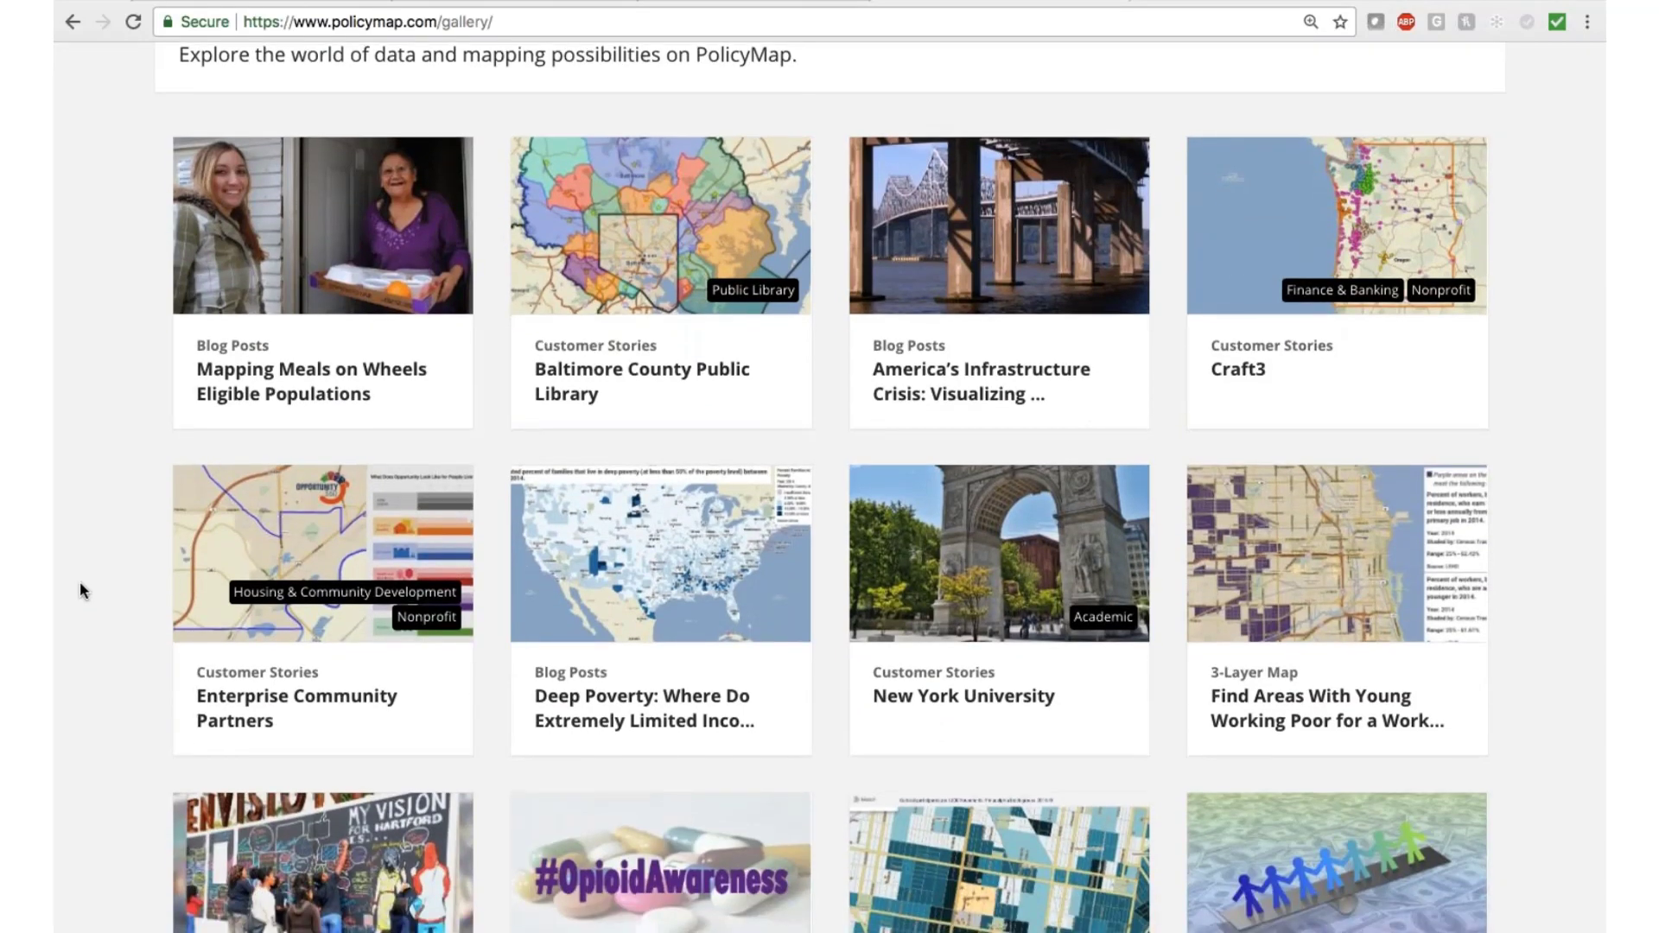
scroll(80, 591, down, 3)
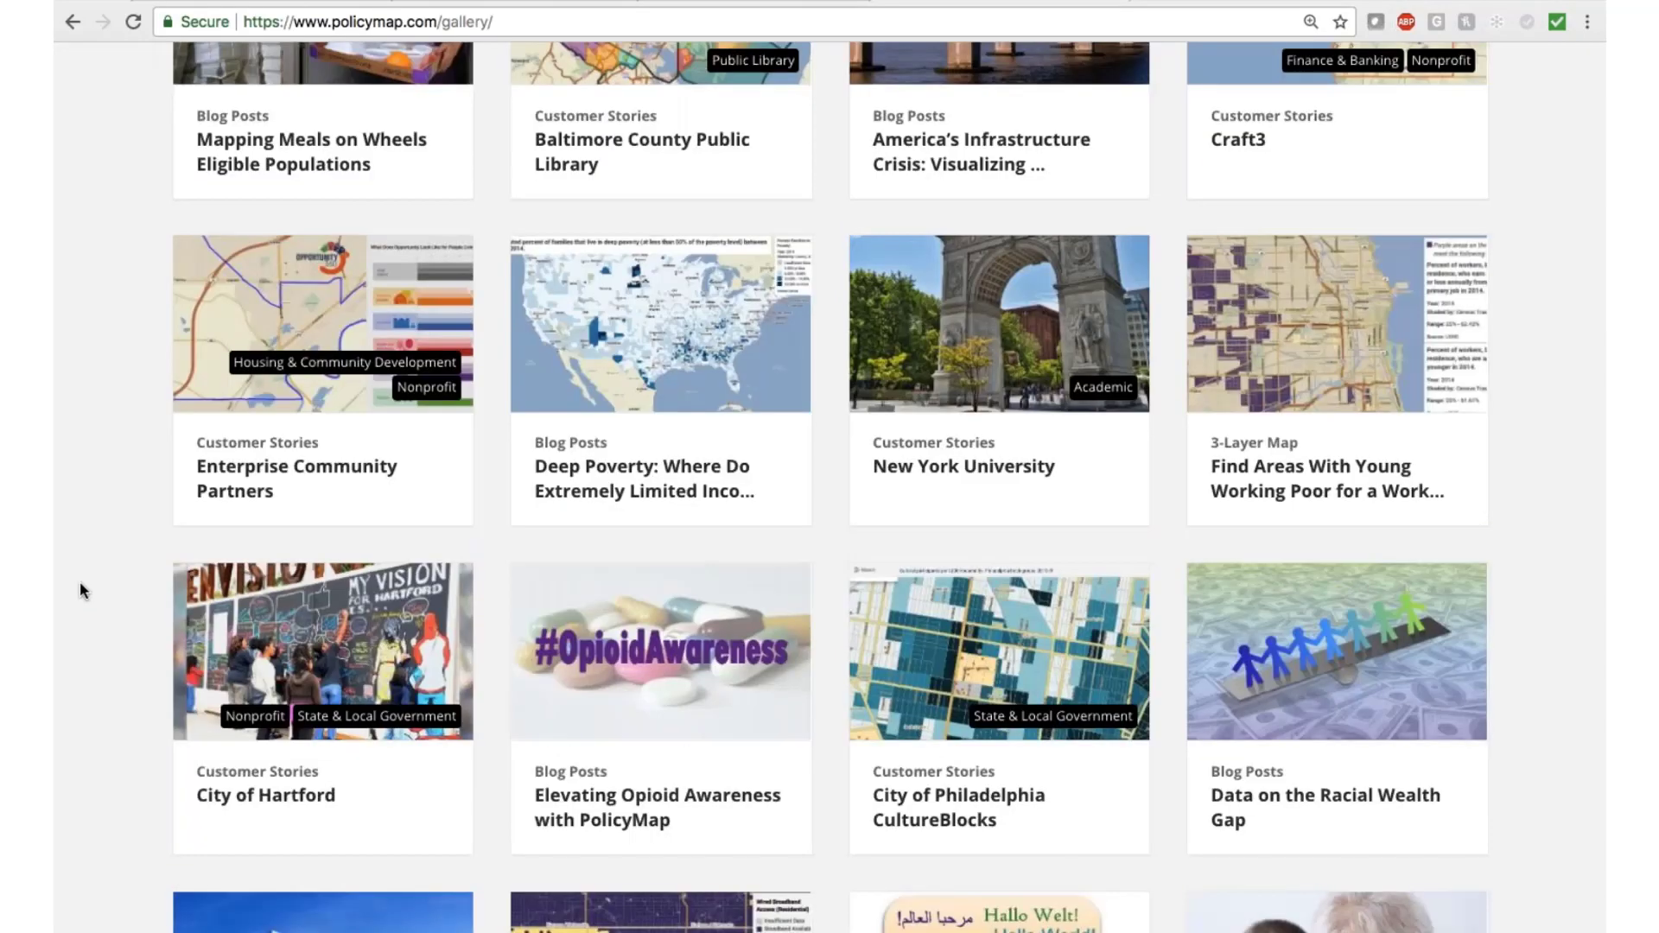
scroll(80, 591, down, 3)
scroll(80, 591, down, 4)
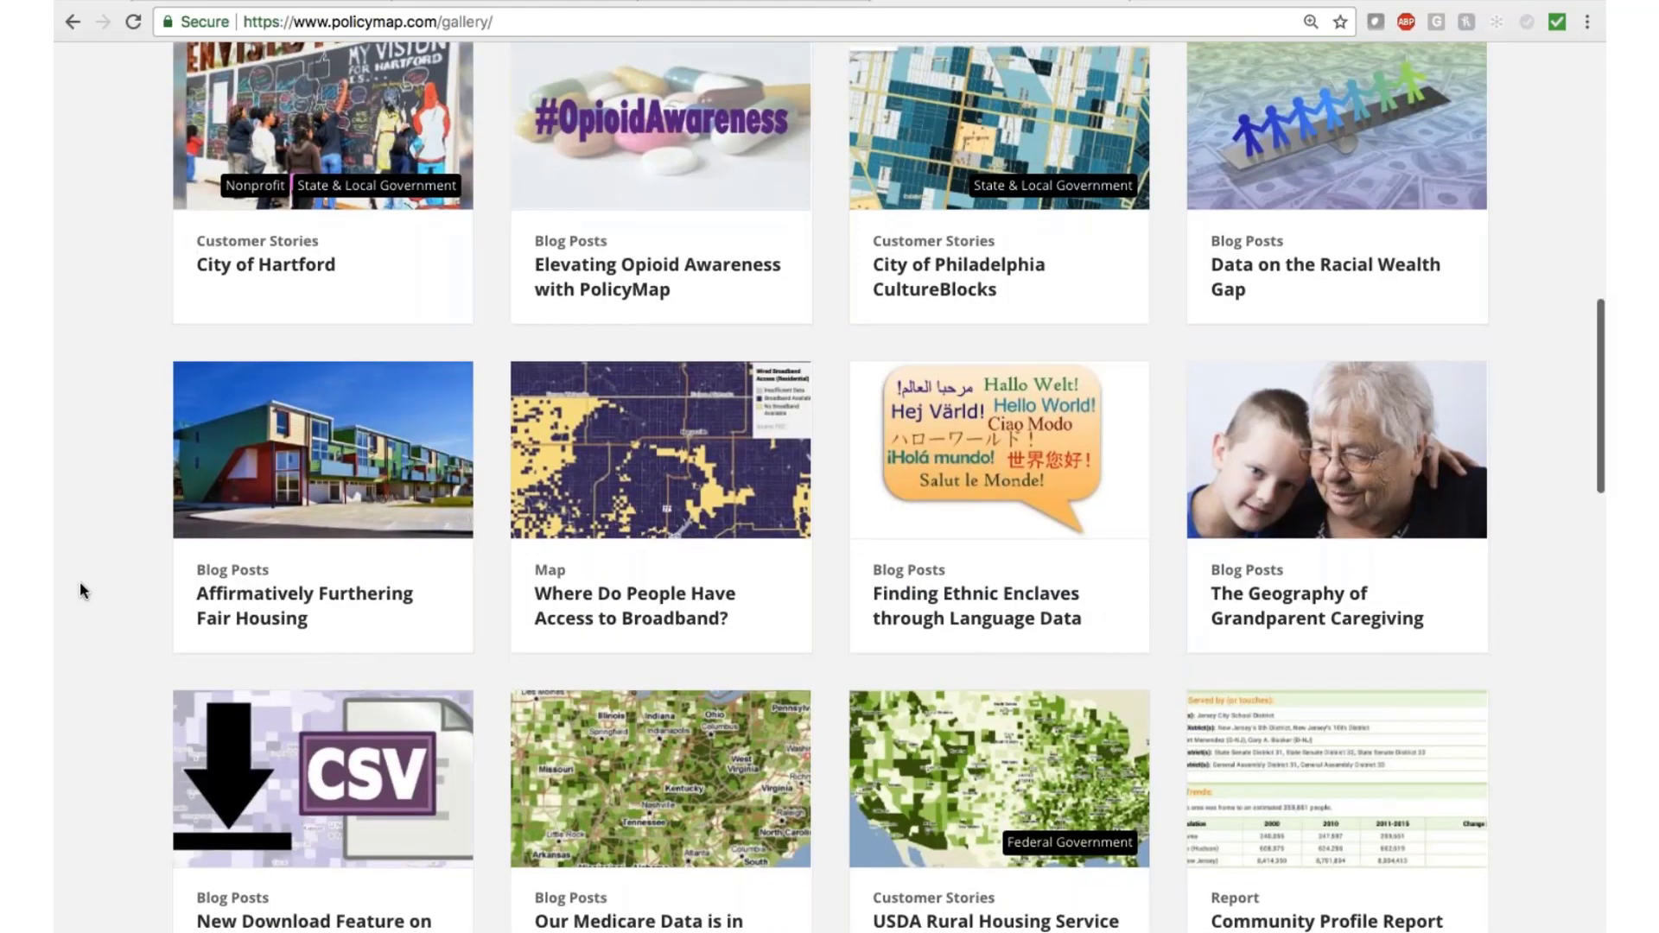
scroll(81, 591, down, 3)
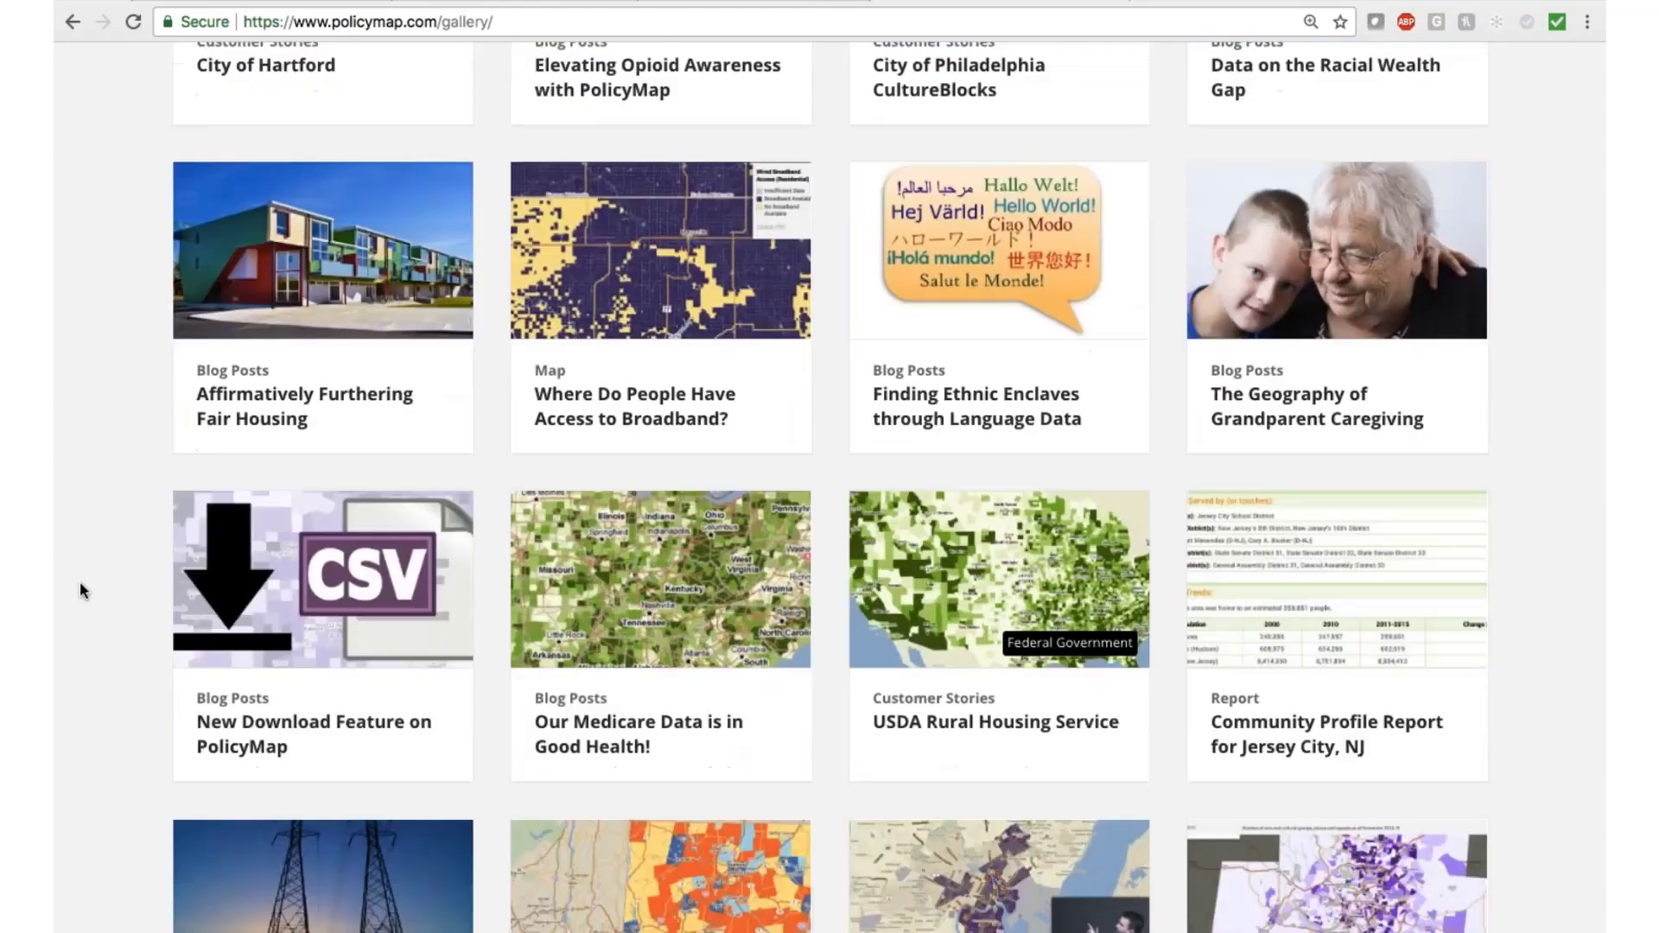
scroll(81, 591, down, 1)
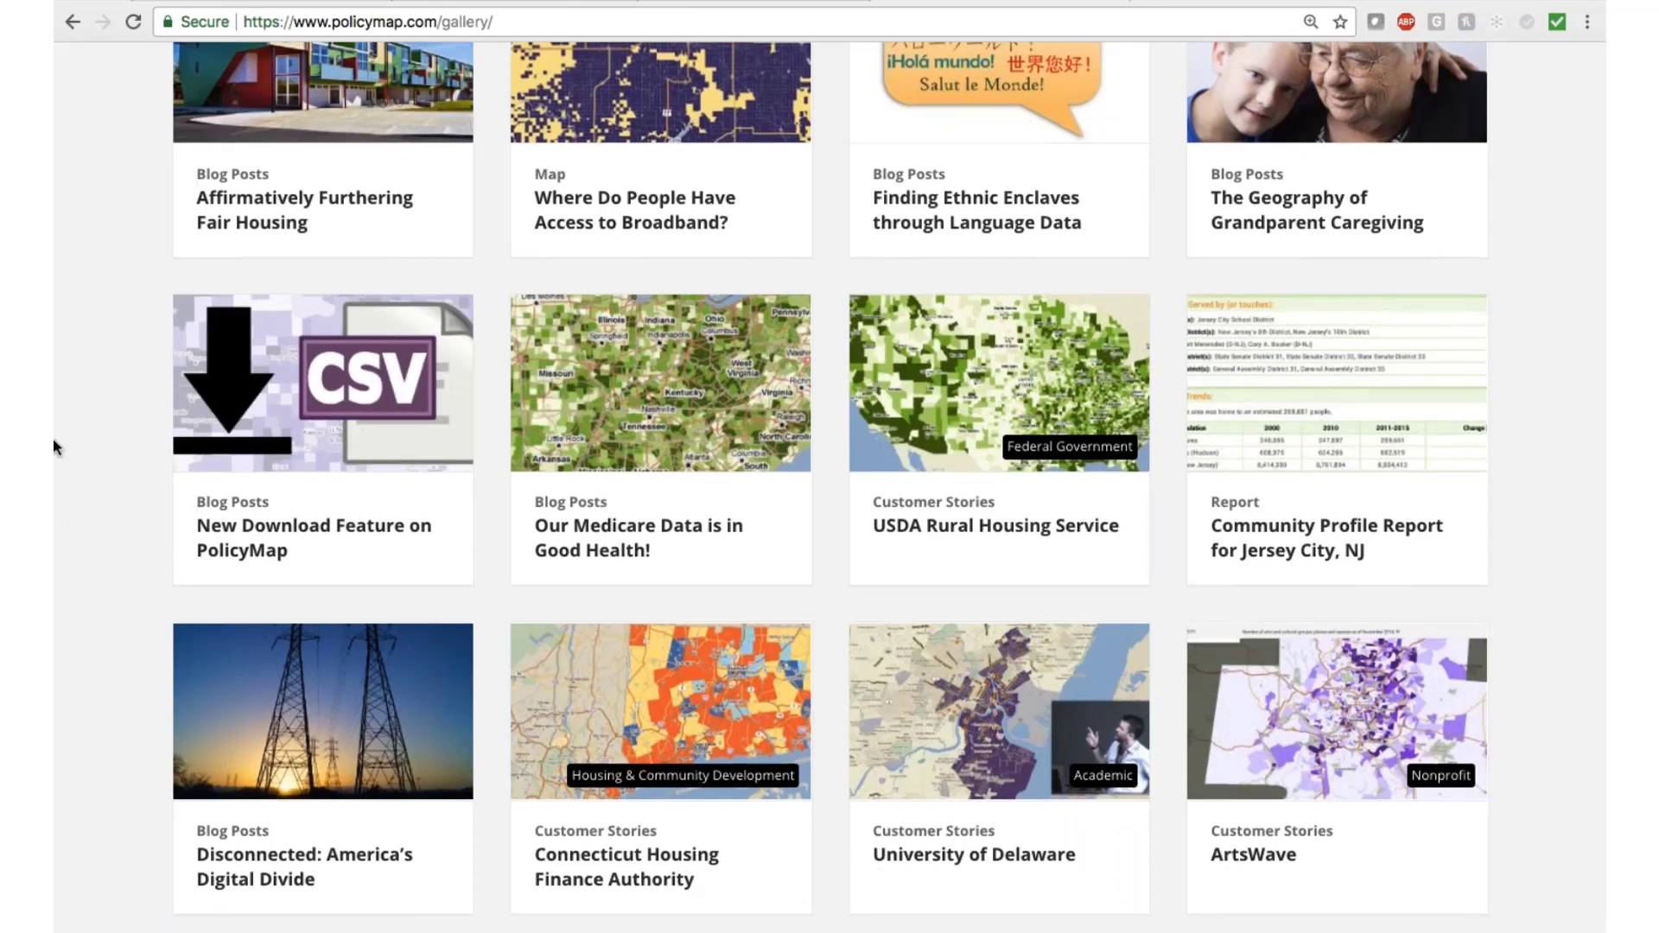
scroll(54, 445, down, 5)
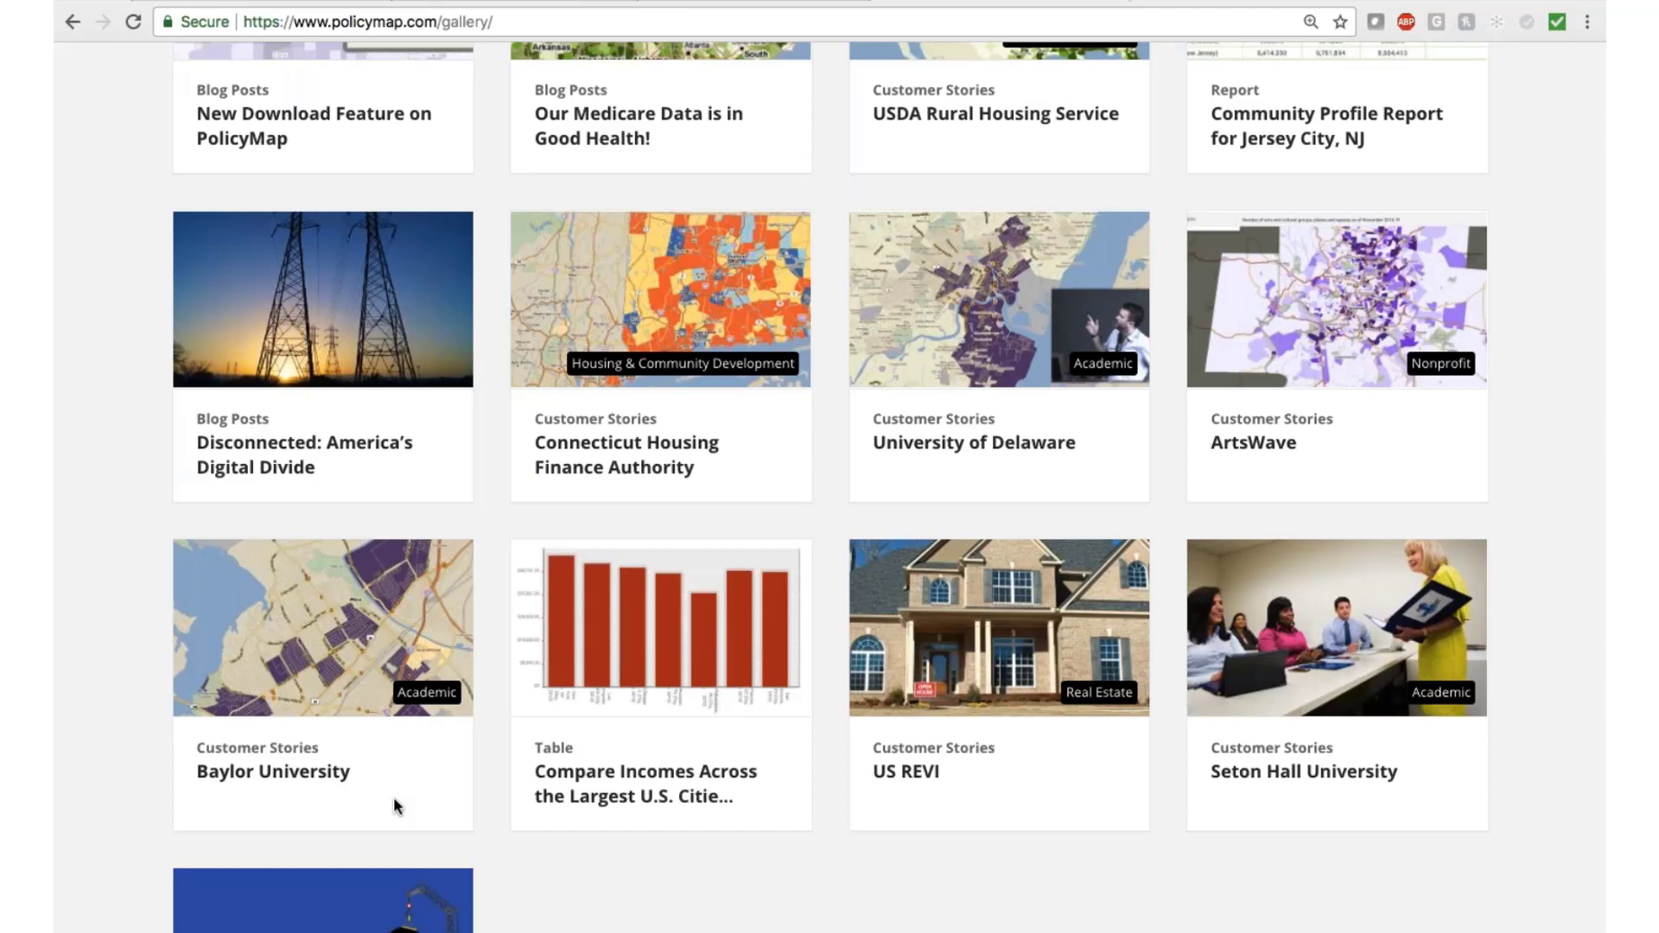
scroll(393, 805, down, 3)
scroll(787, 865, down, 2)
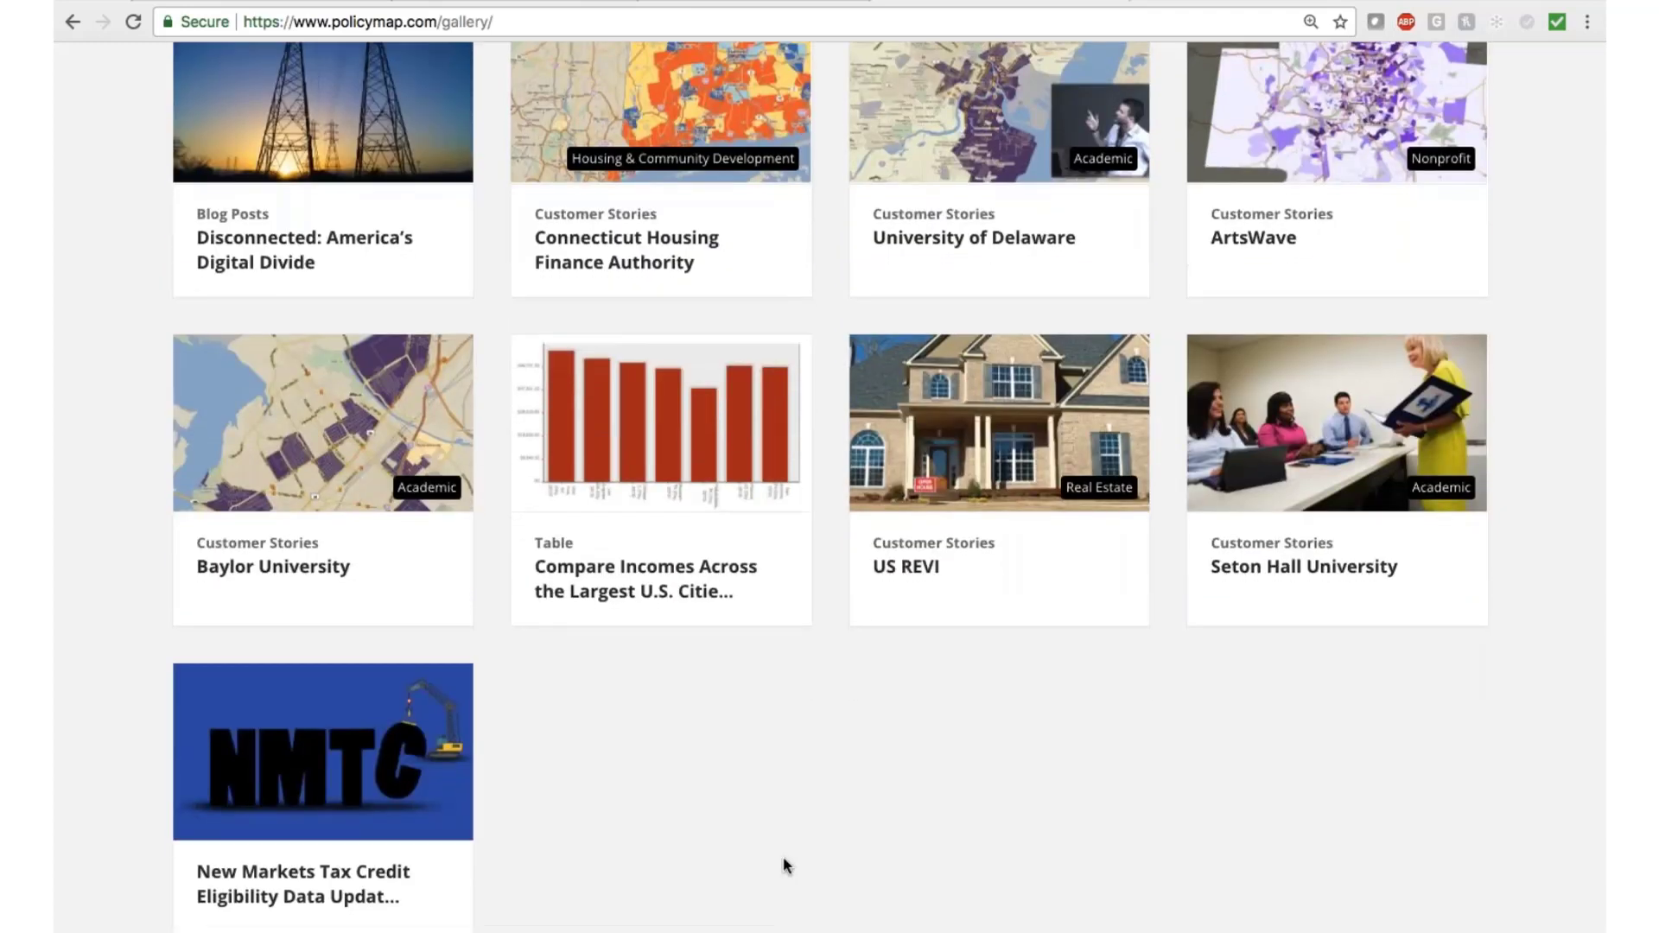
scroll(787, 865, down, 2)
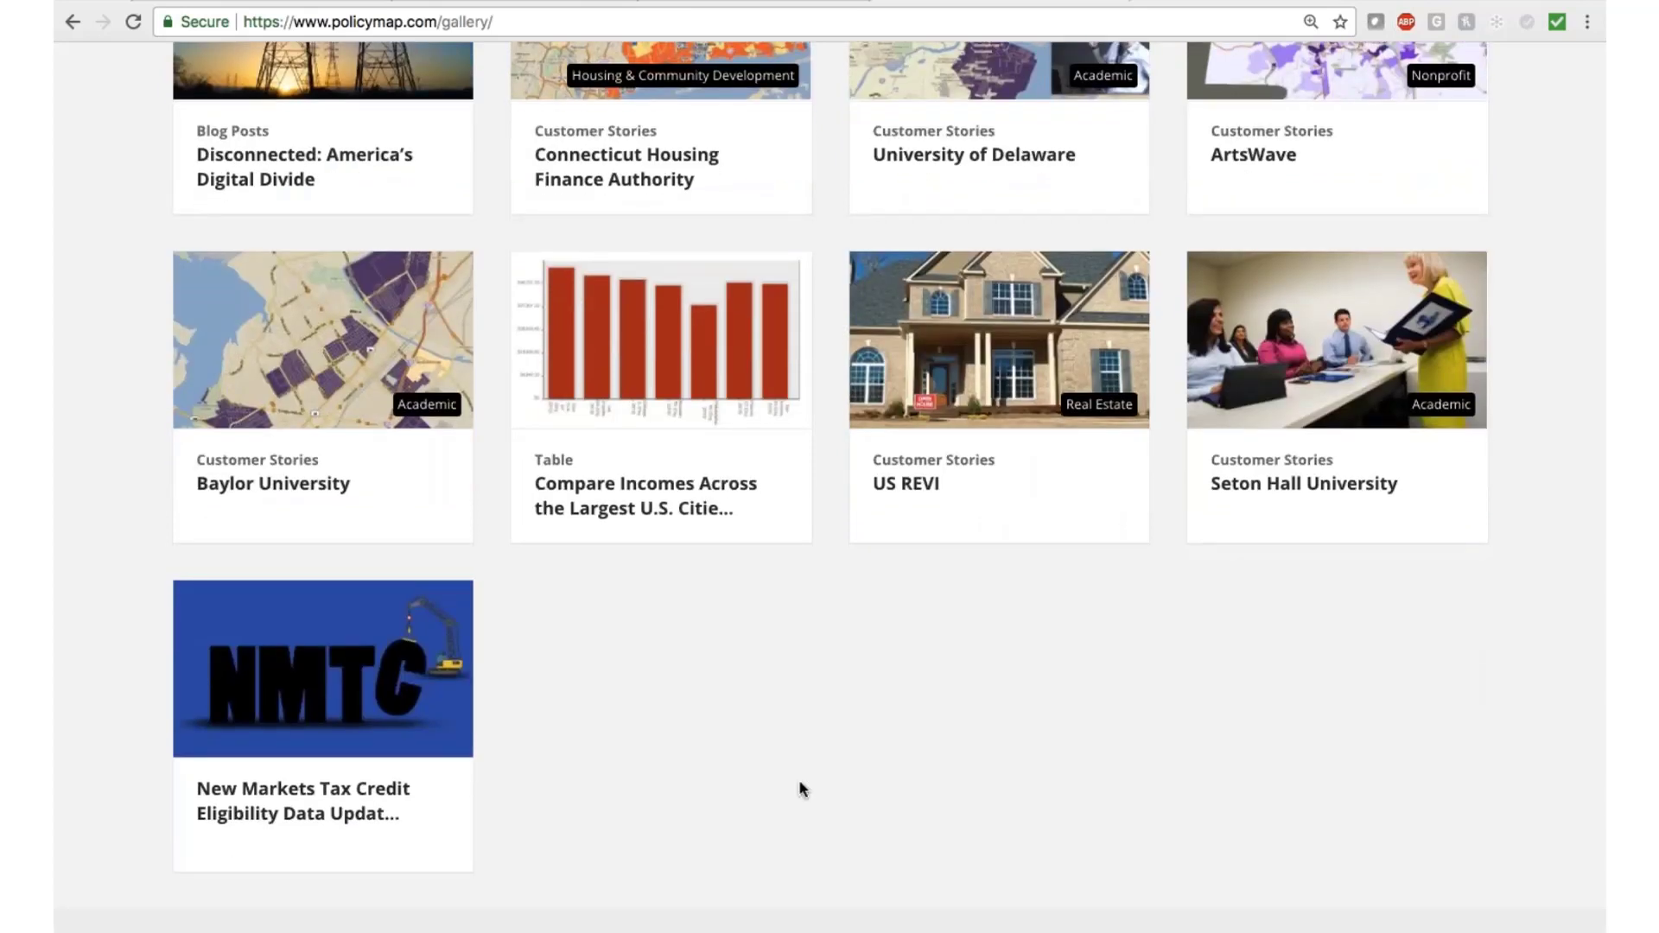
Open the site's Support page and look through its tutorial guides and Learn more section.
scroll(822, 775, up, 15)
scroll(822, 775, up, 2)
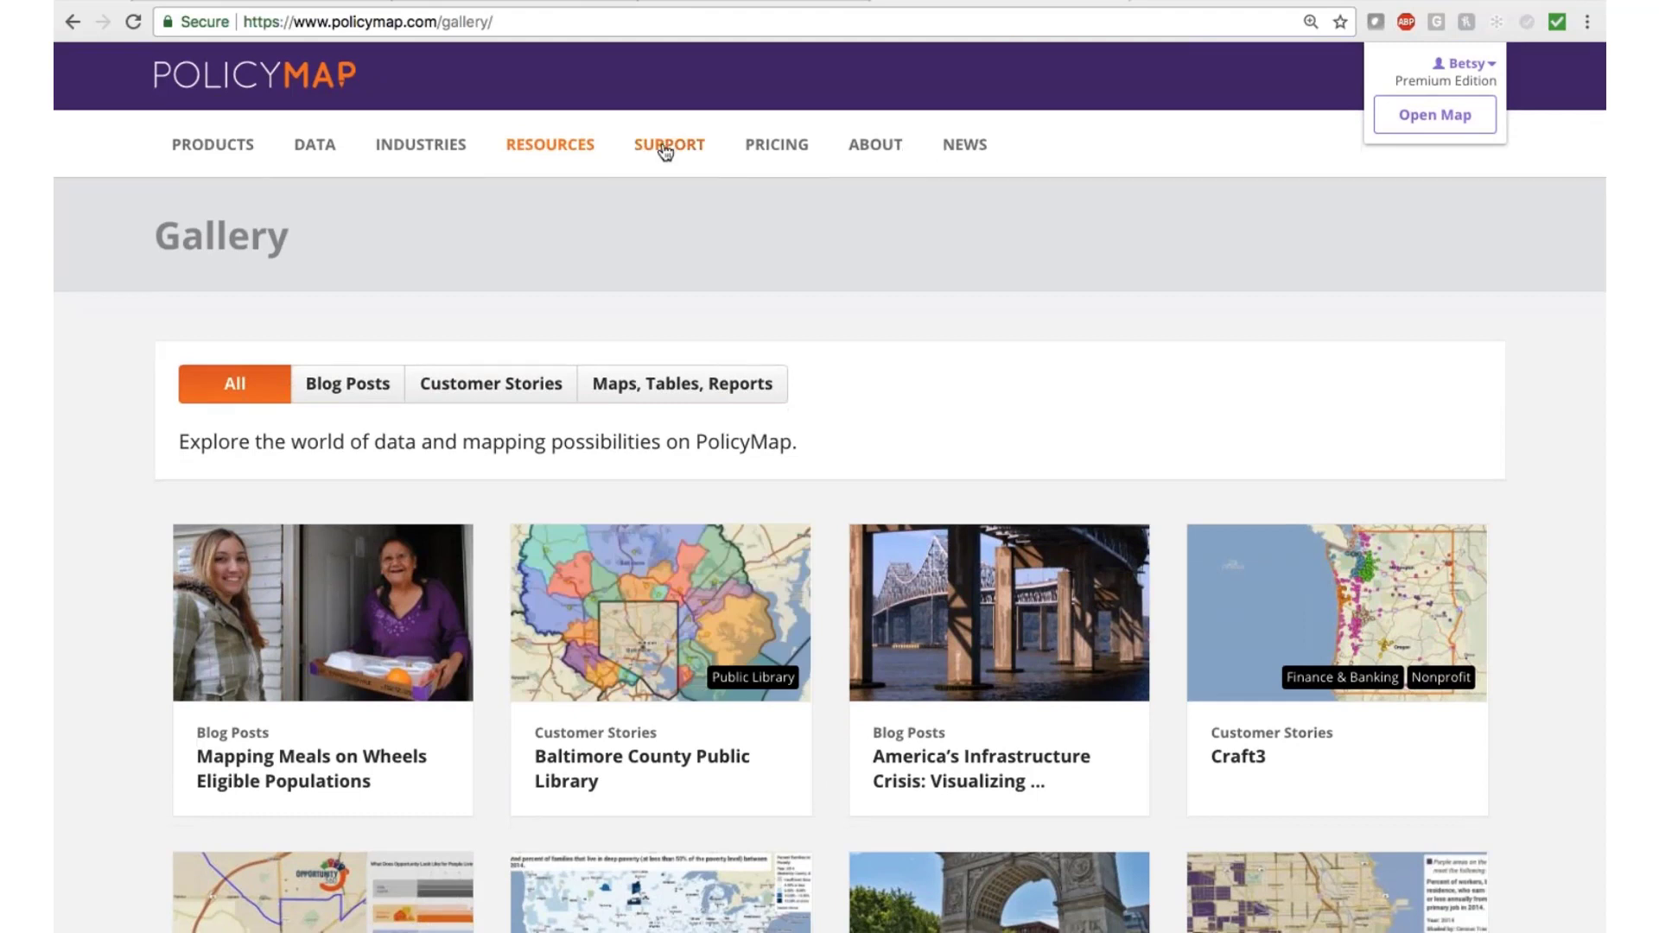
click(666, 152)
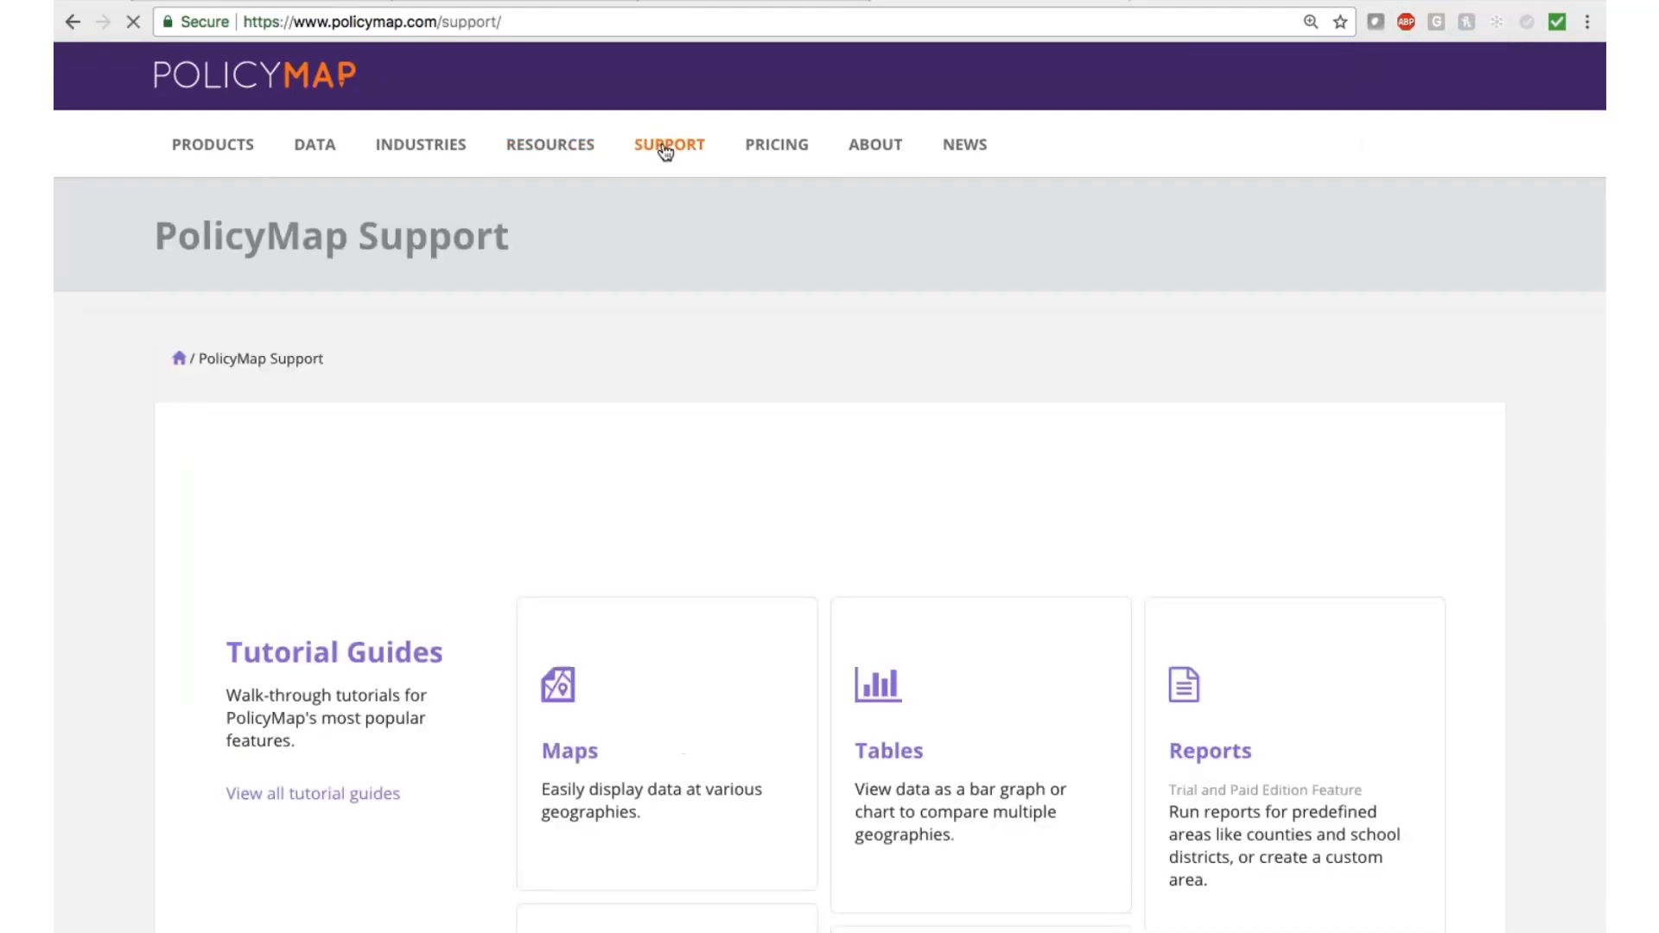
scroll(790, 686, down, 1)
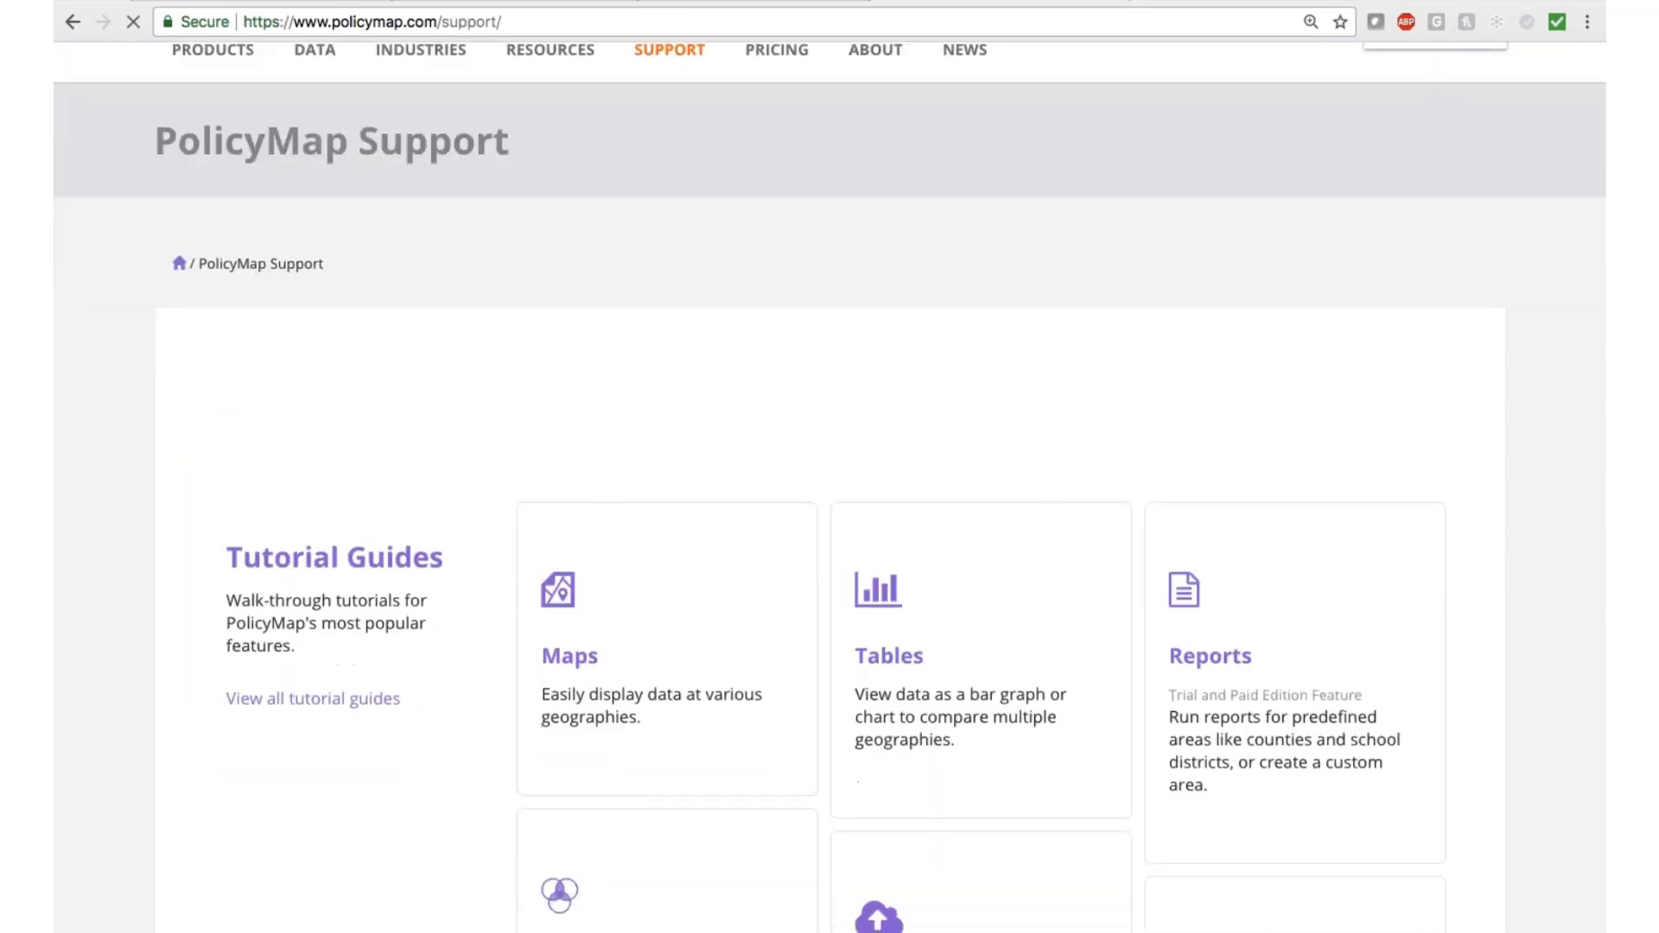
scroll(790, 687, down, 2)
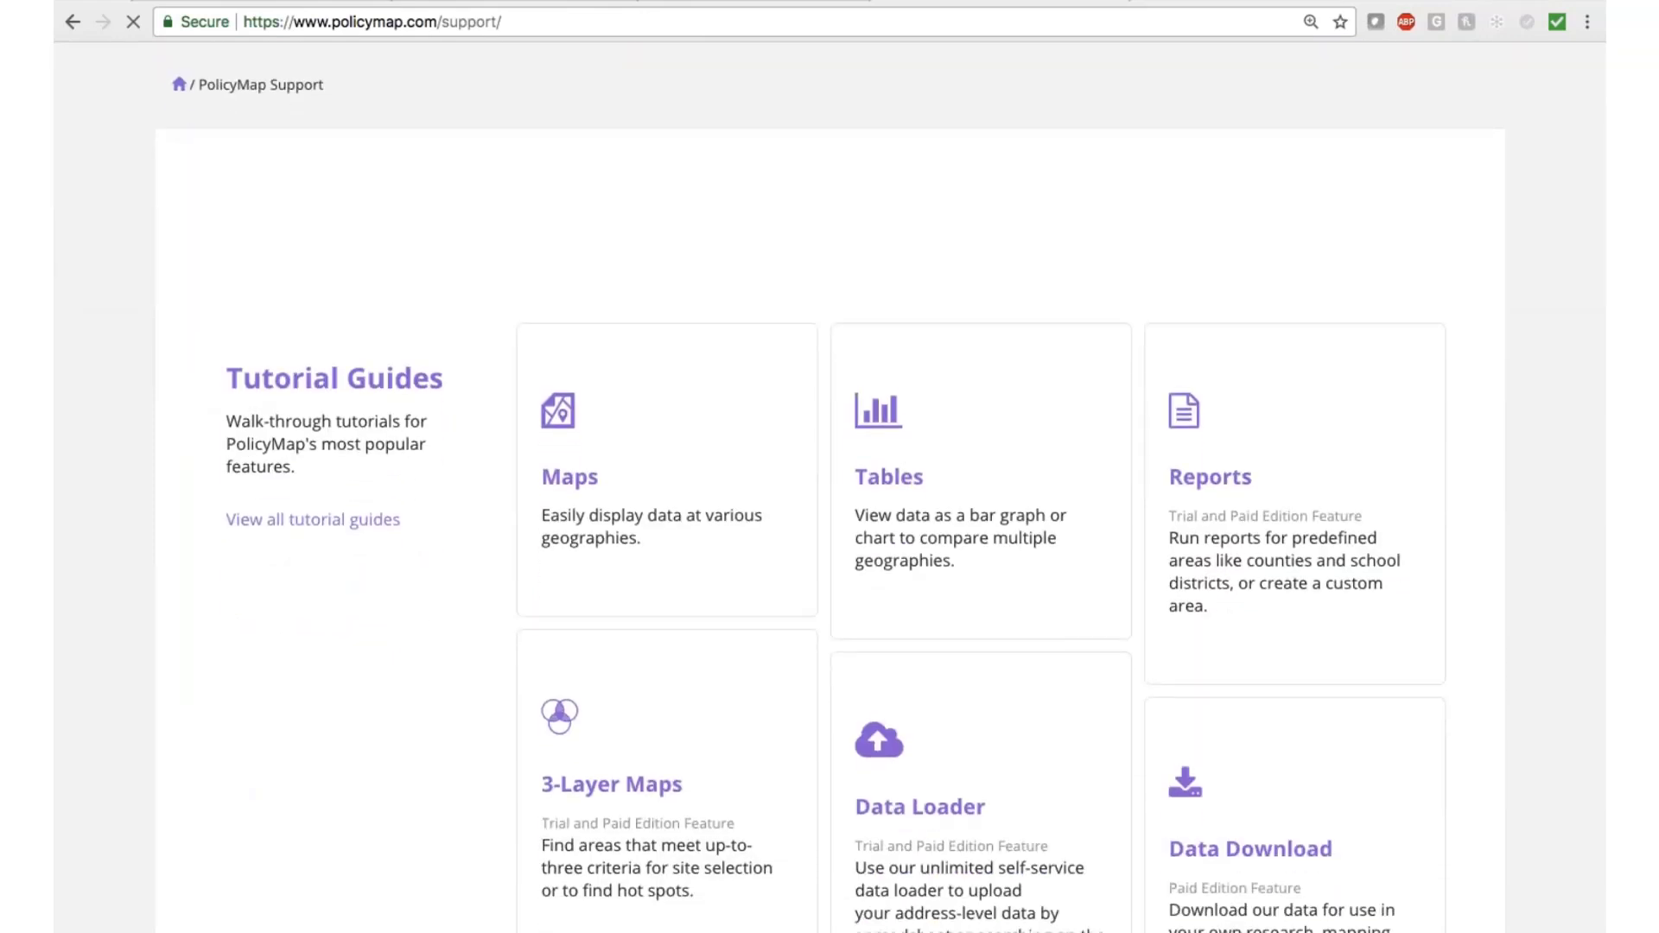
scroll(882, 496, down, 1)
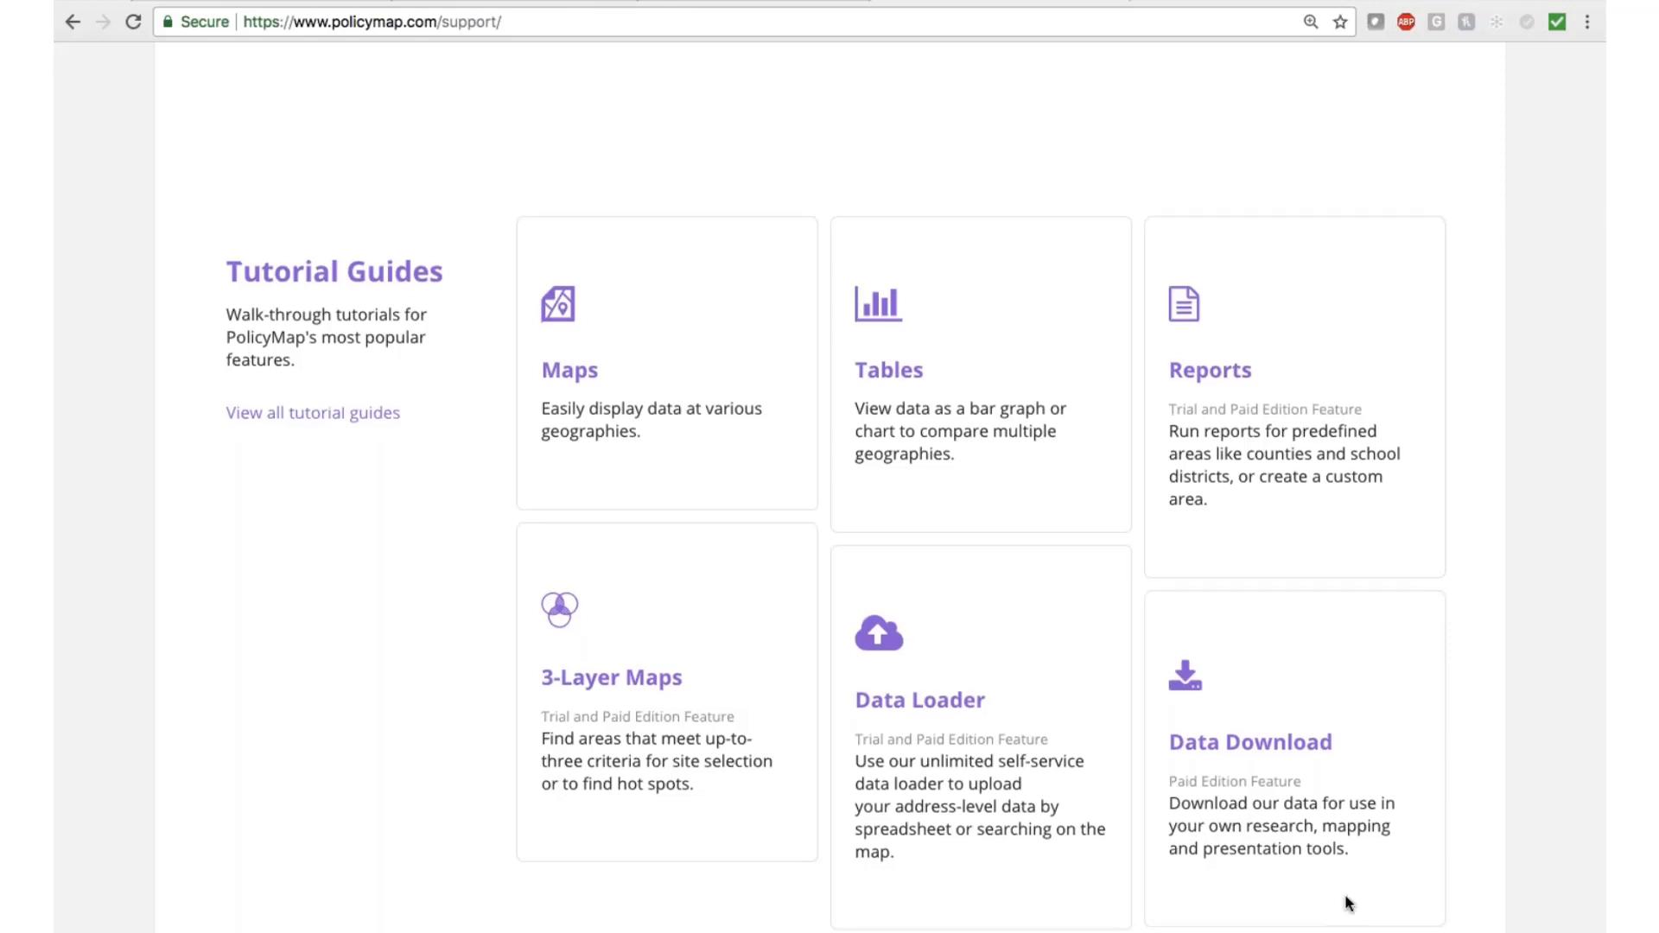
scroll(1345, 900, down, 5)
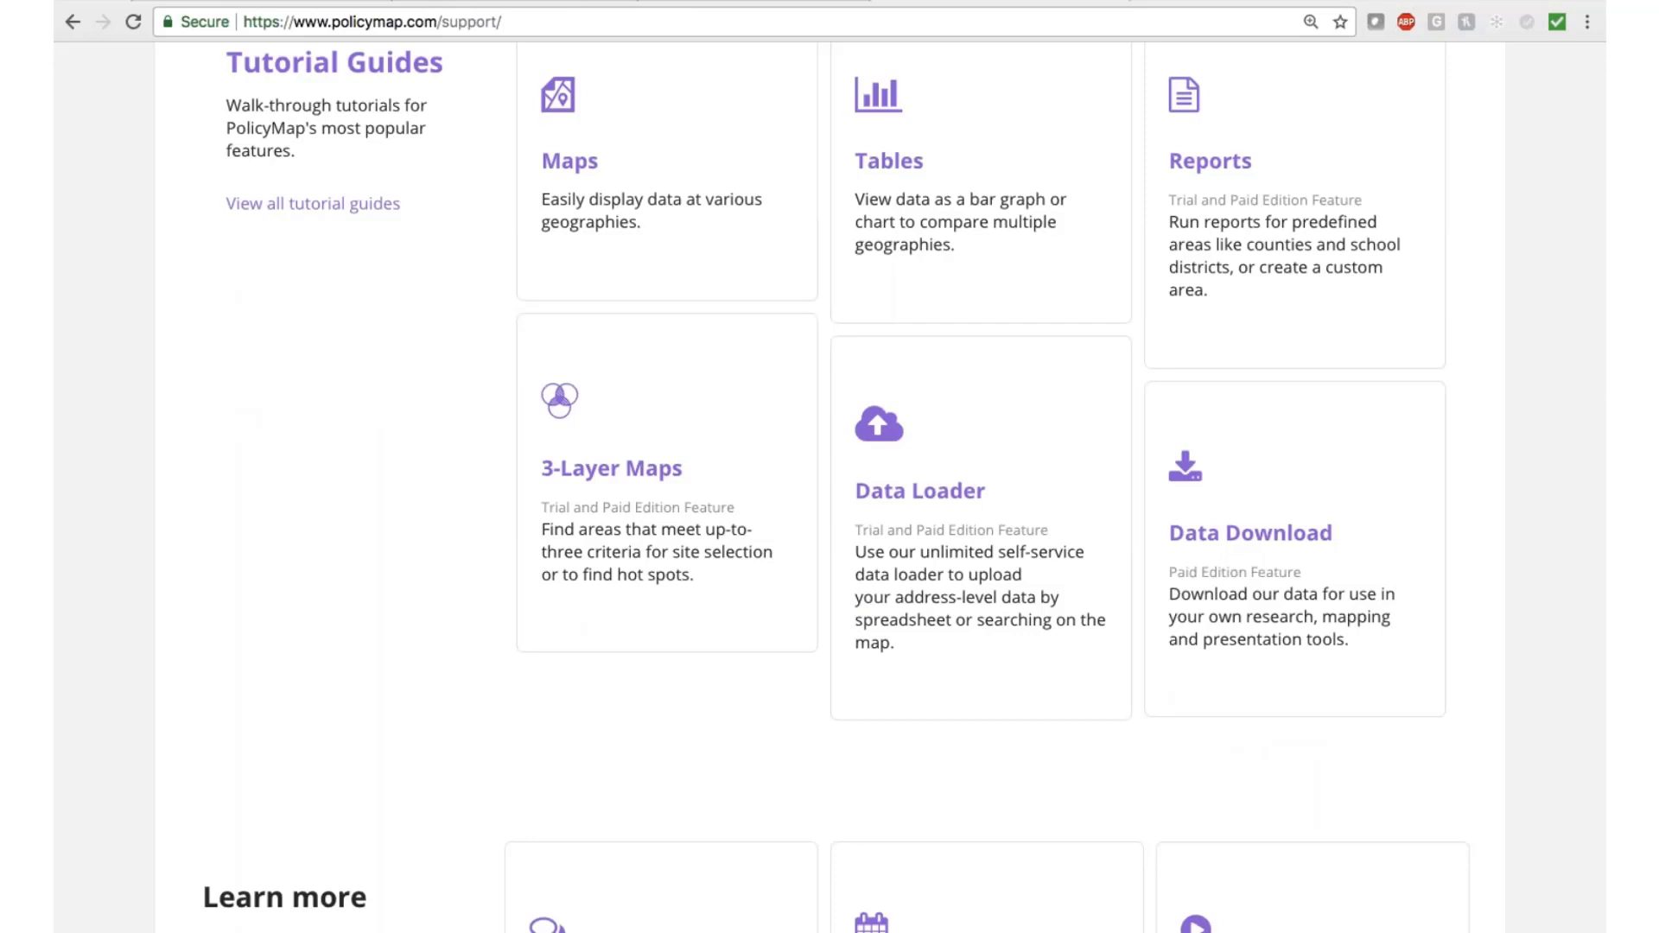
scroll(829, 484, down, 7)
scroll(830, 484, up, 12)
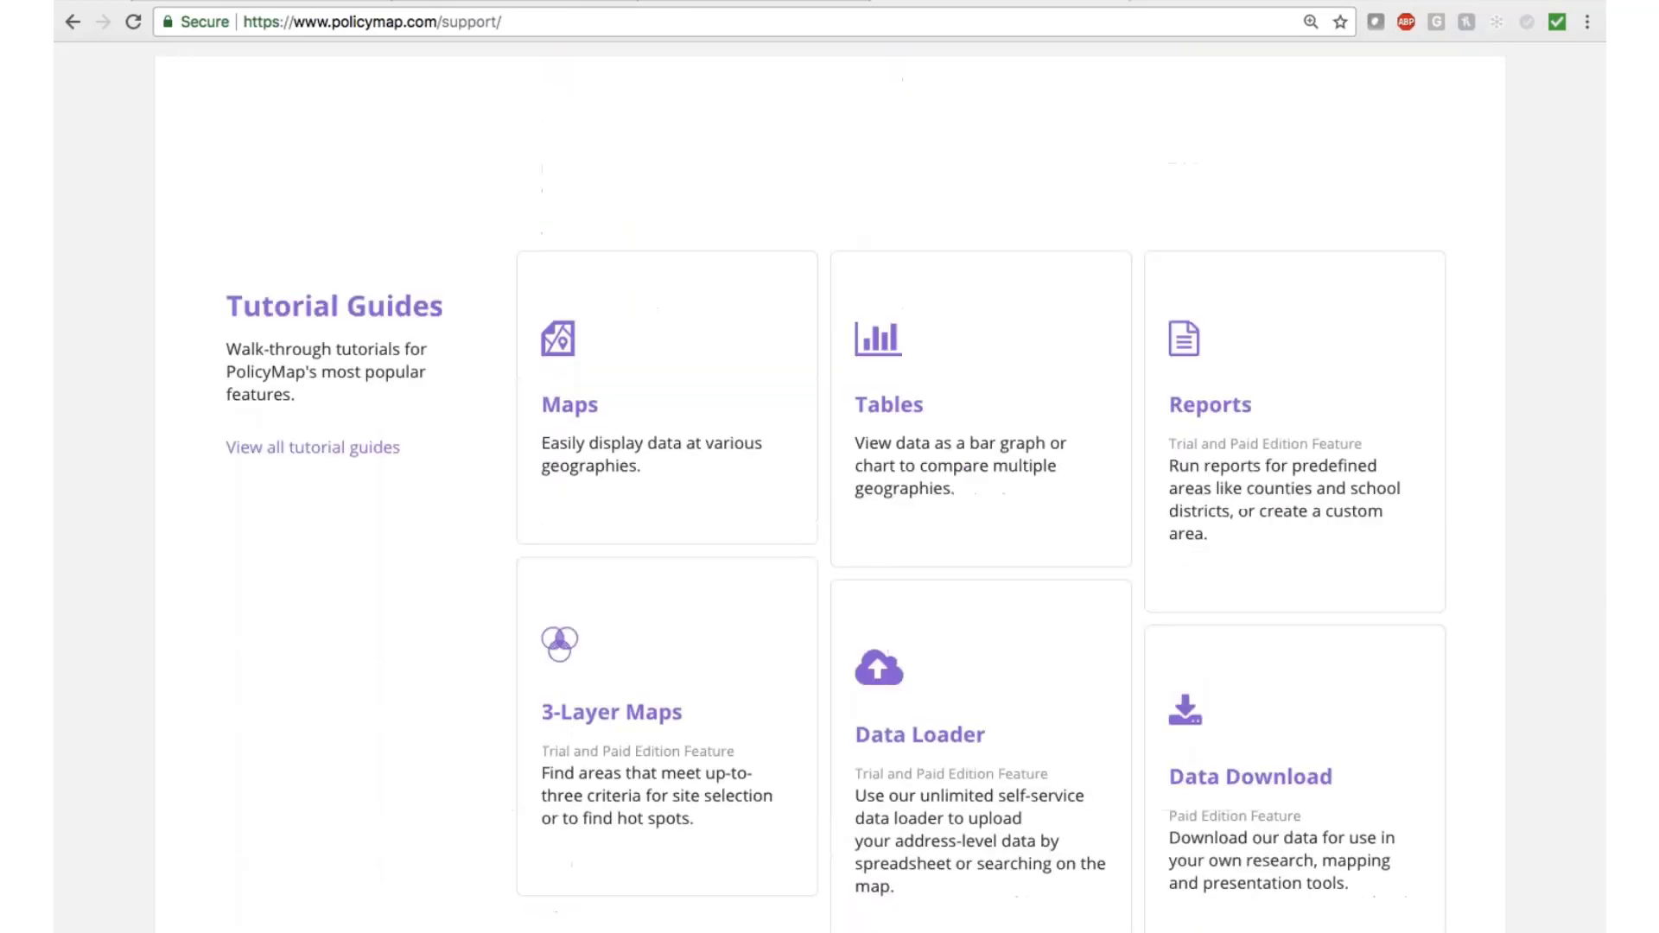
scroll(830, 484, up, 7)
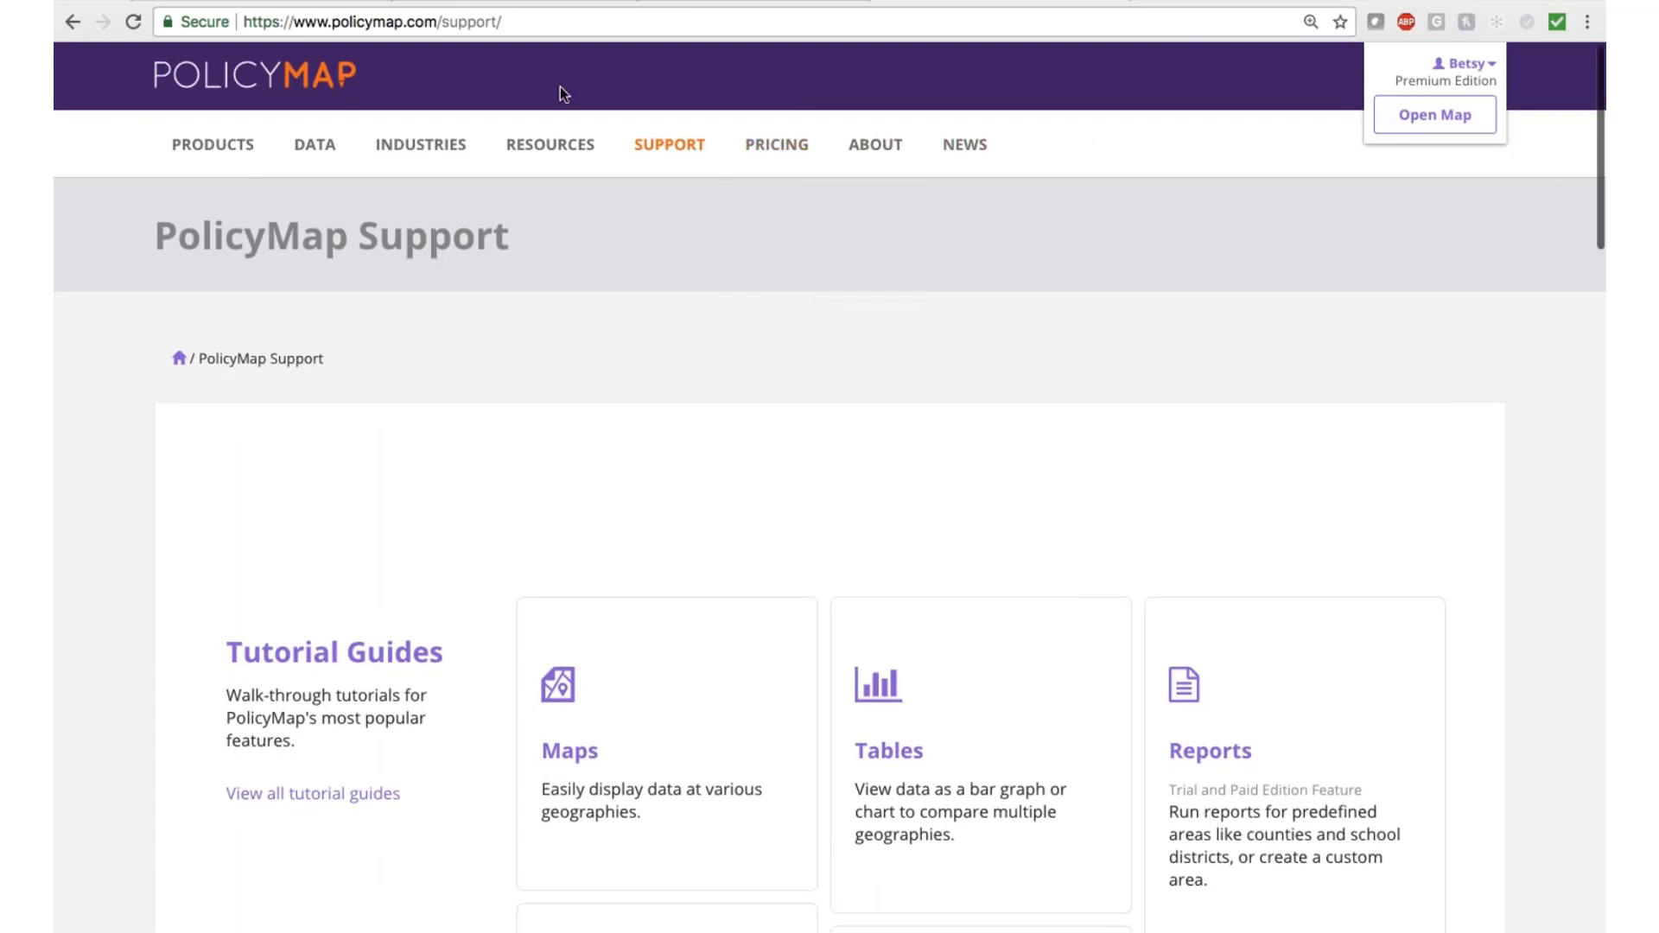
Open the PolicyMap mapping tool and reset the map to the default view of the US.
mouse_move(1434, 115)
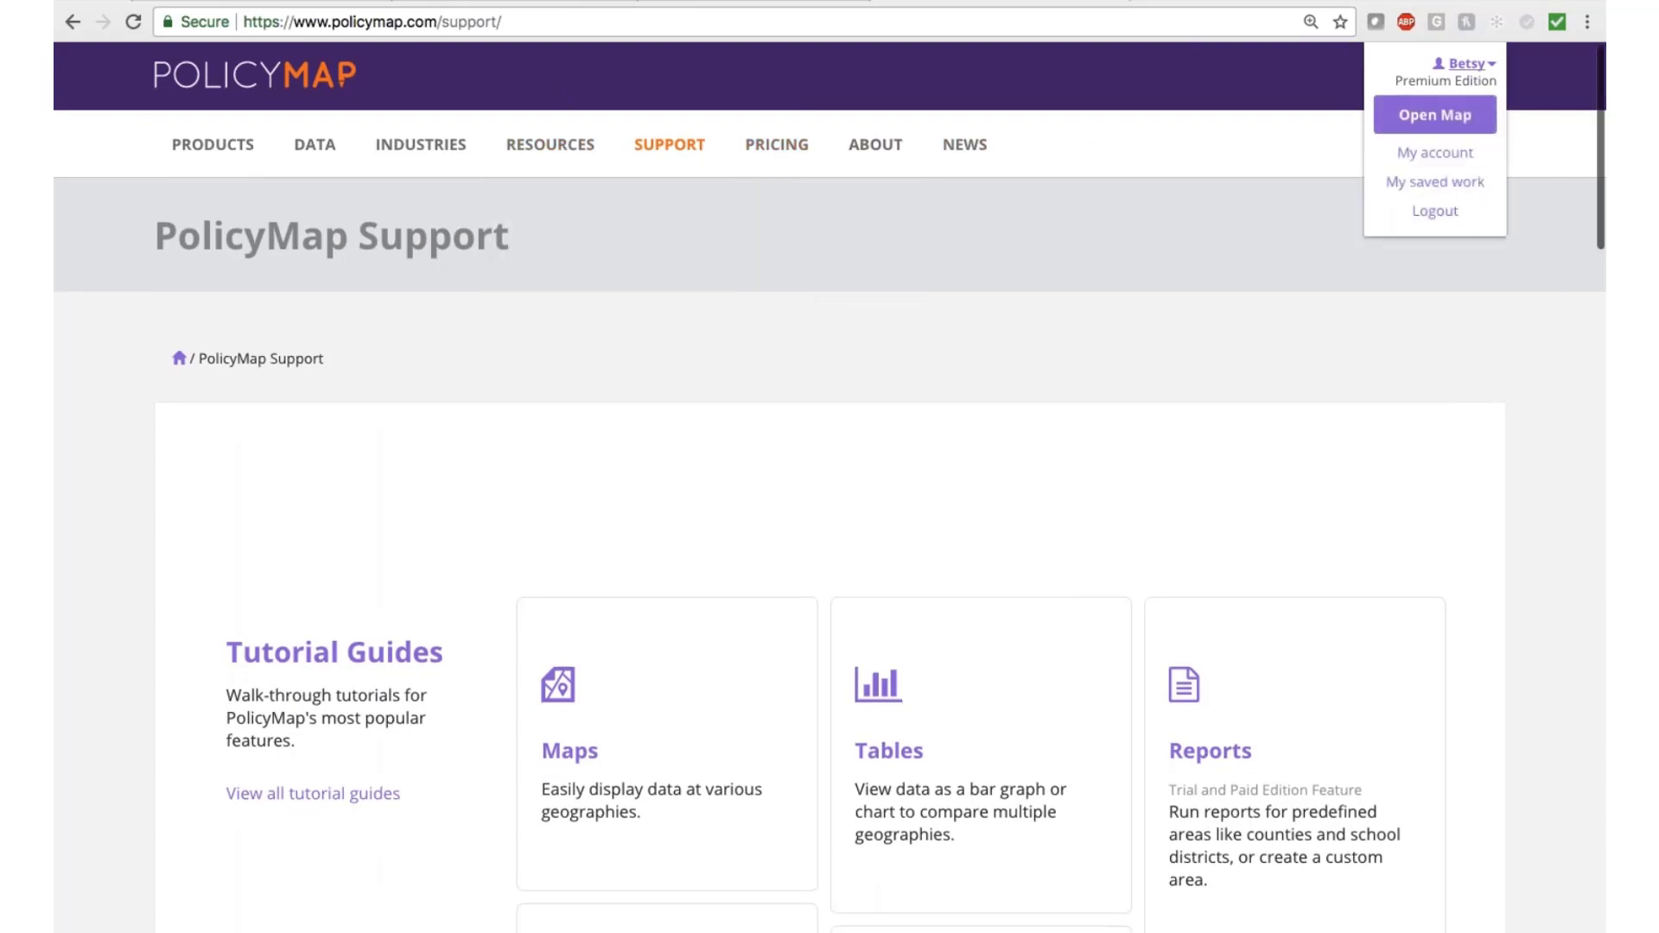
click(1432, 128)
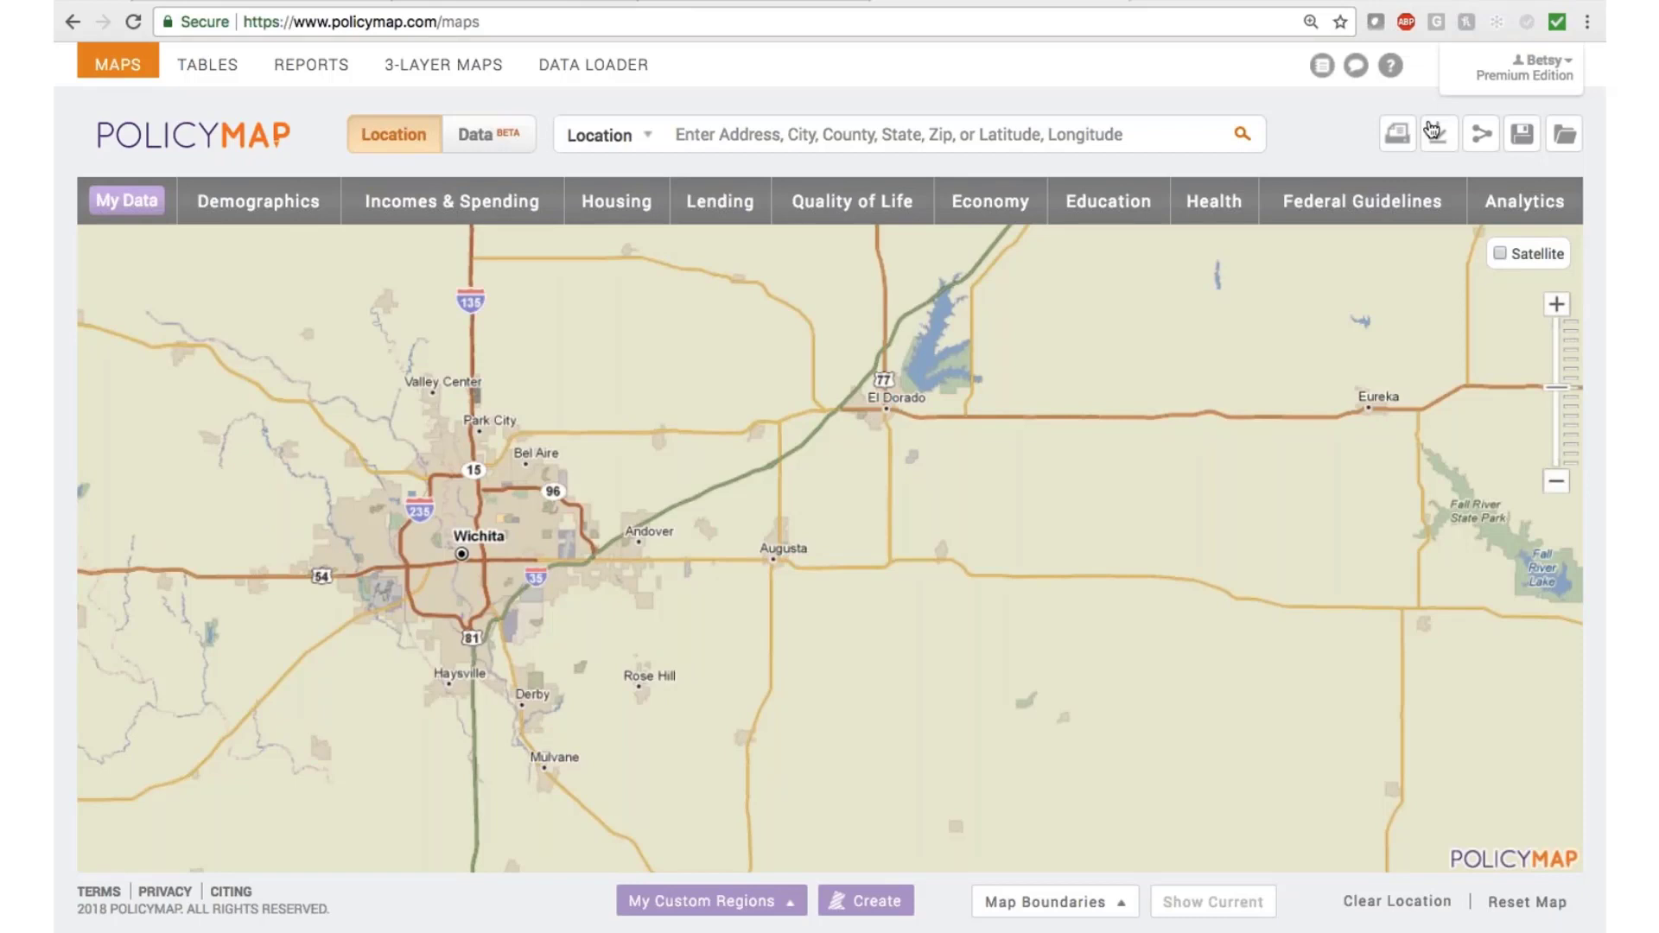
click(1527, 901)
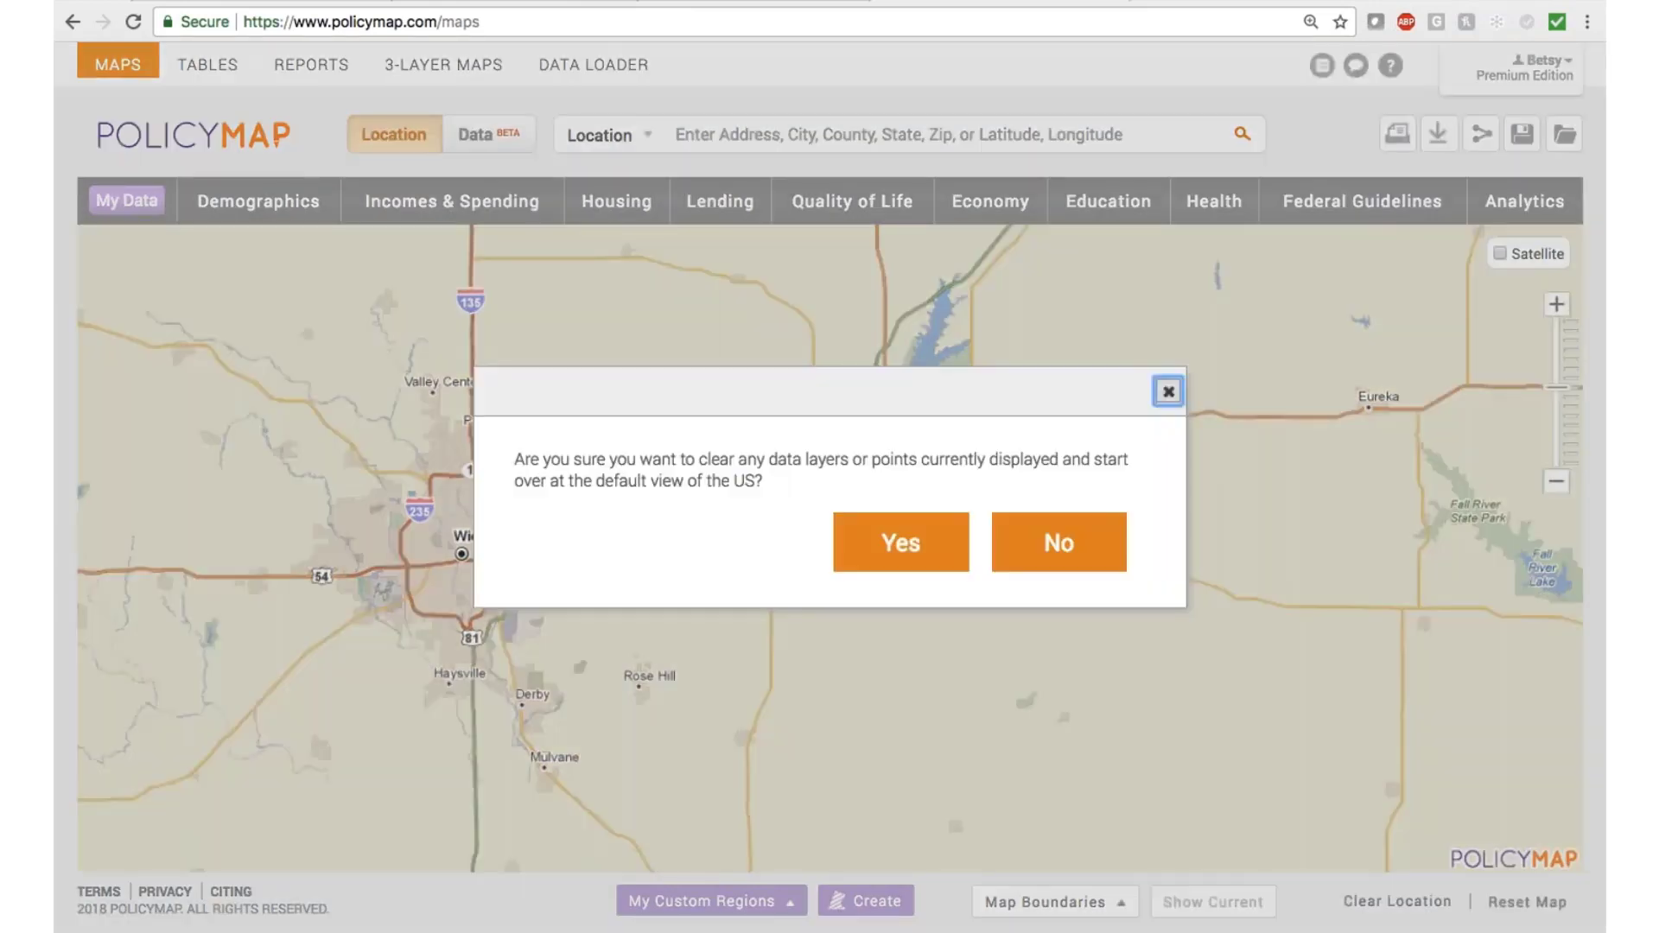
click(908, 542)
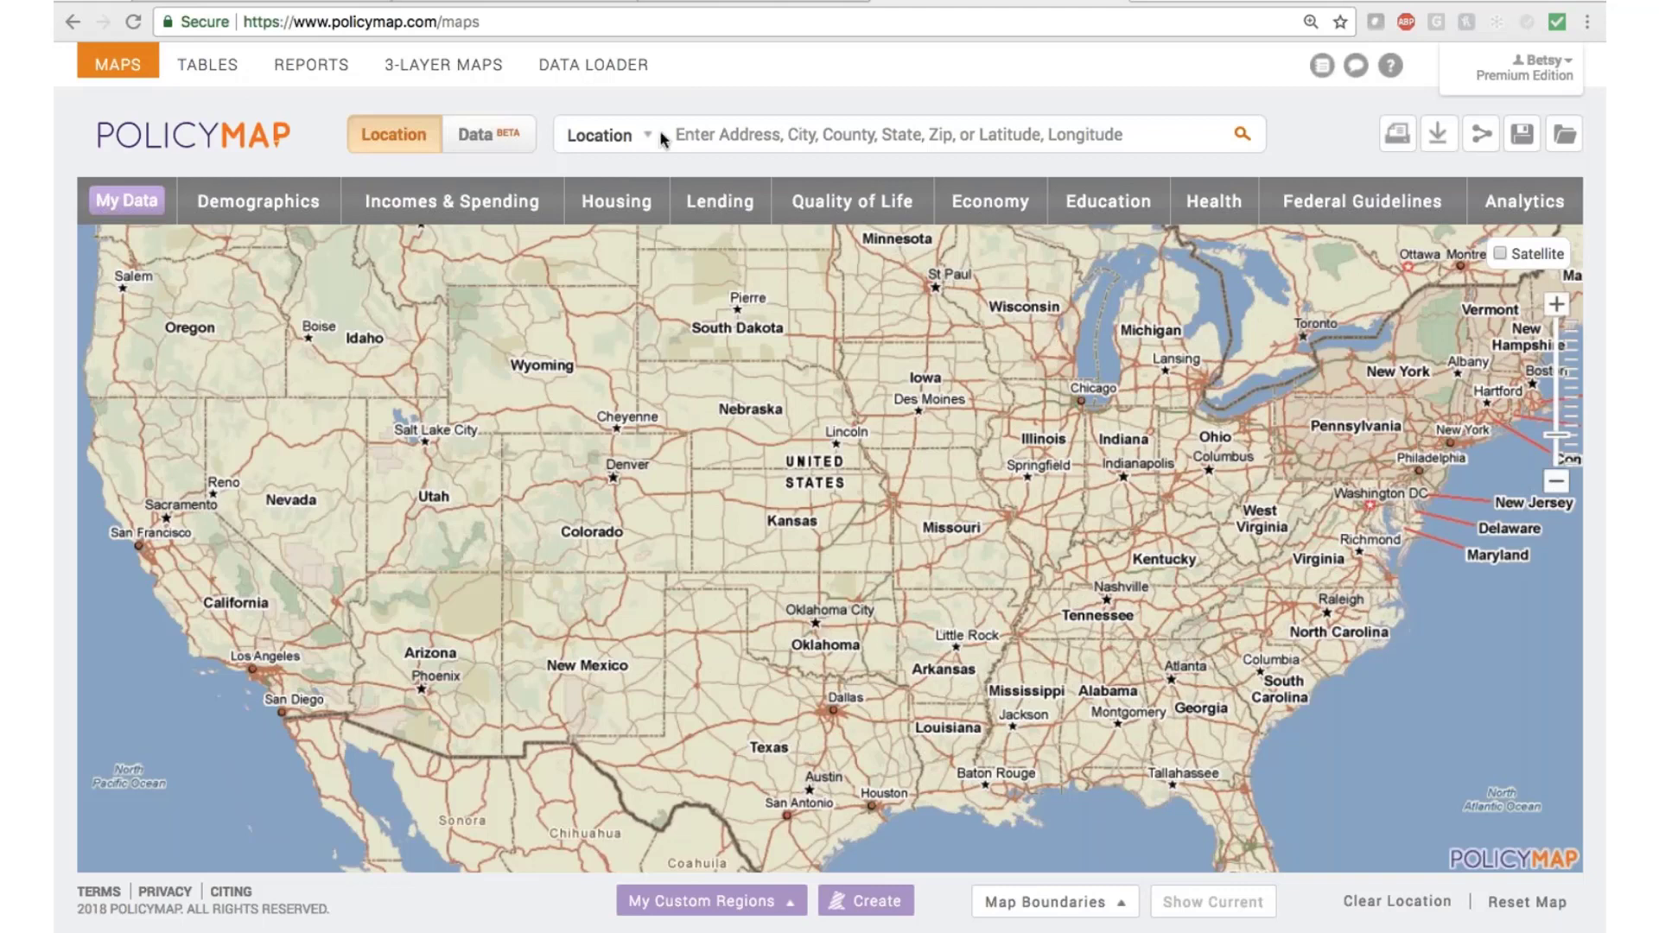
Locate the city of Minneapolis, MN on the map and check which location types the search offers.
click(687, 136)
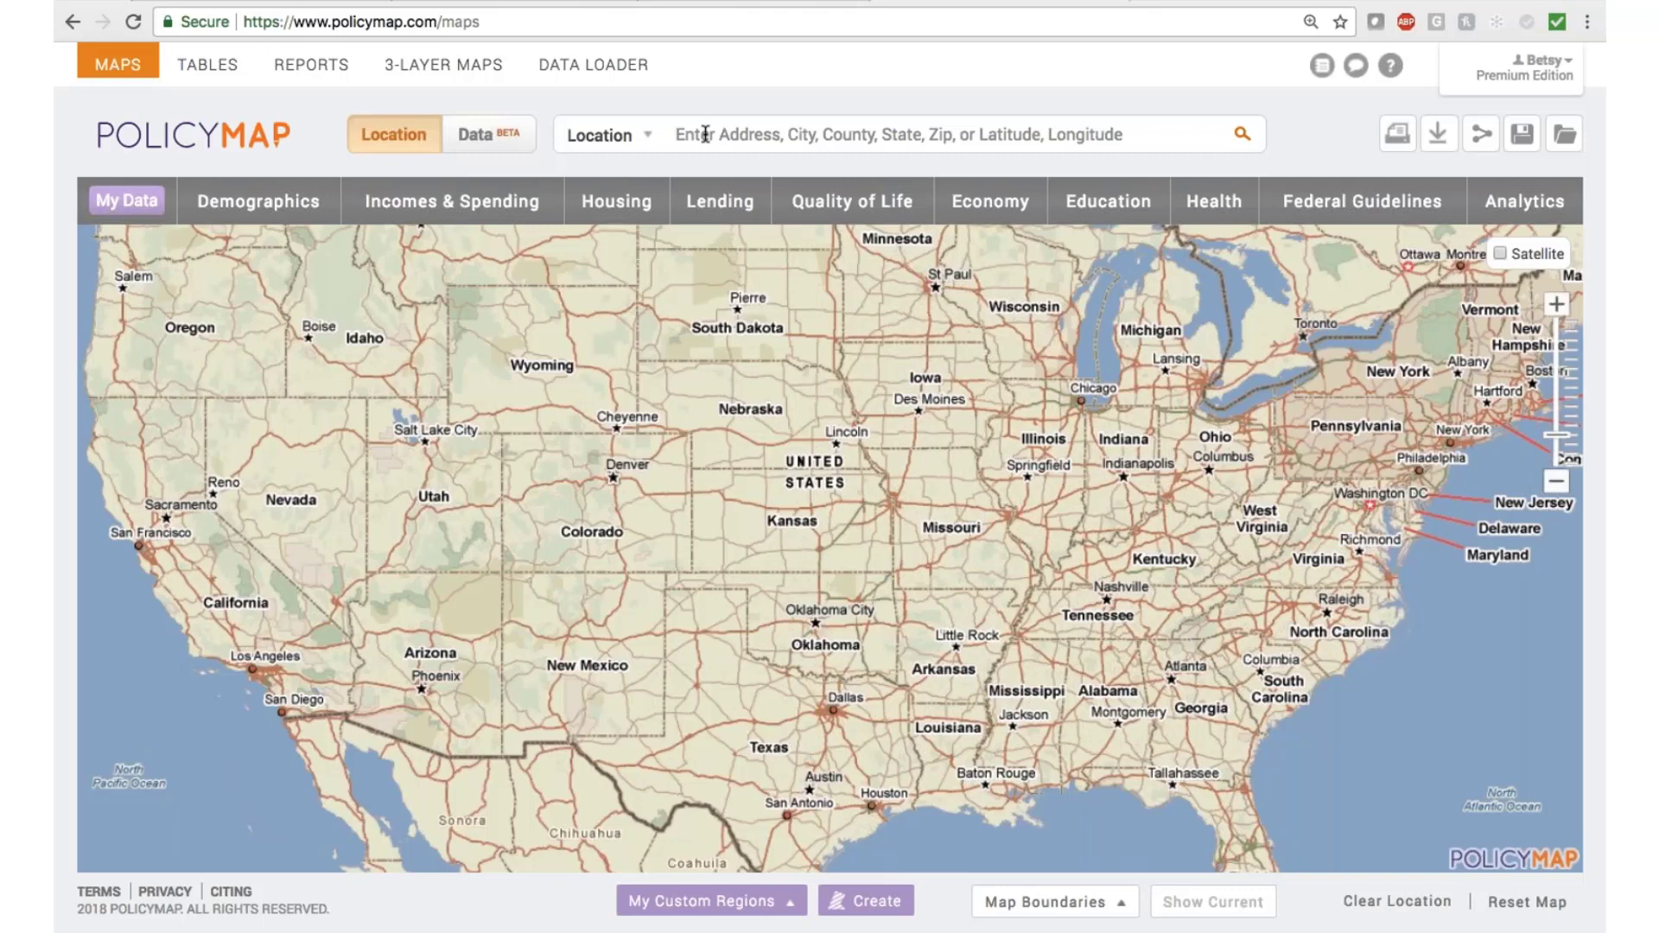
text(minne)
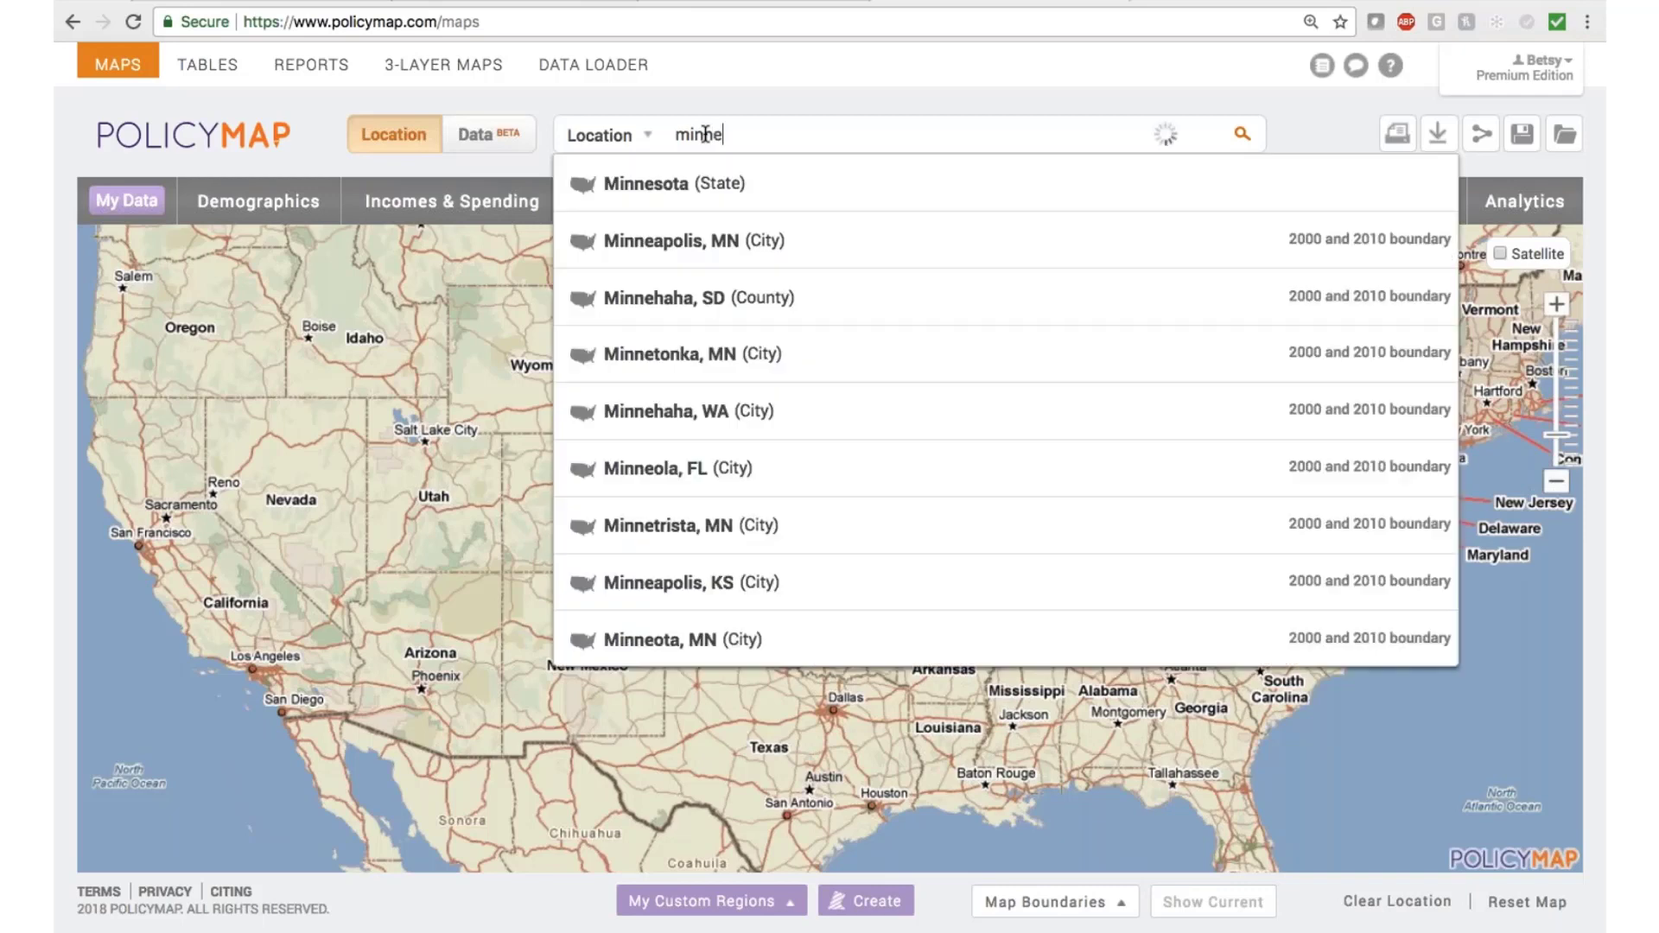
click(708, 247)
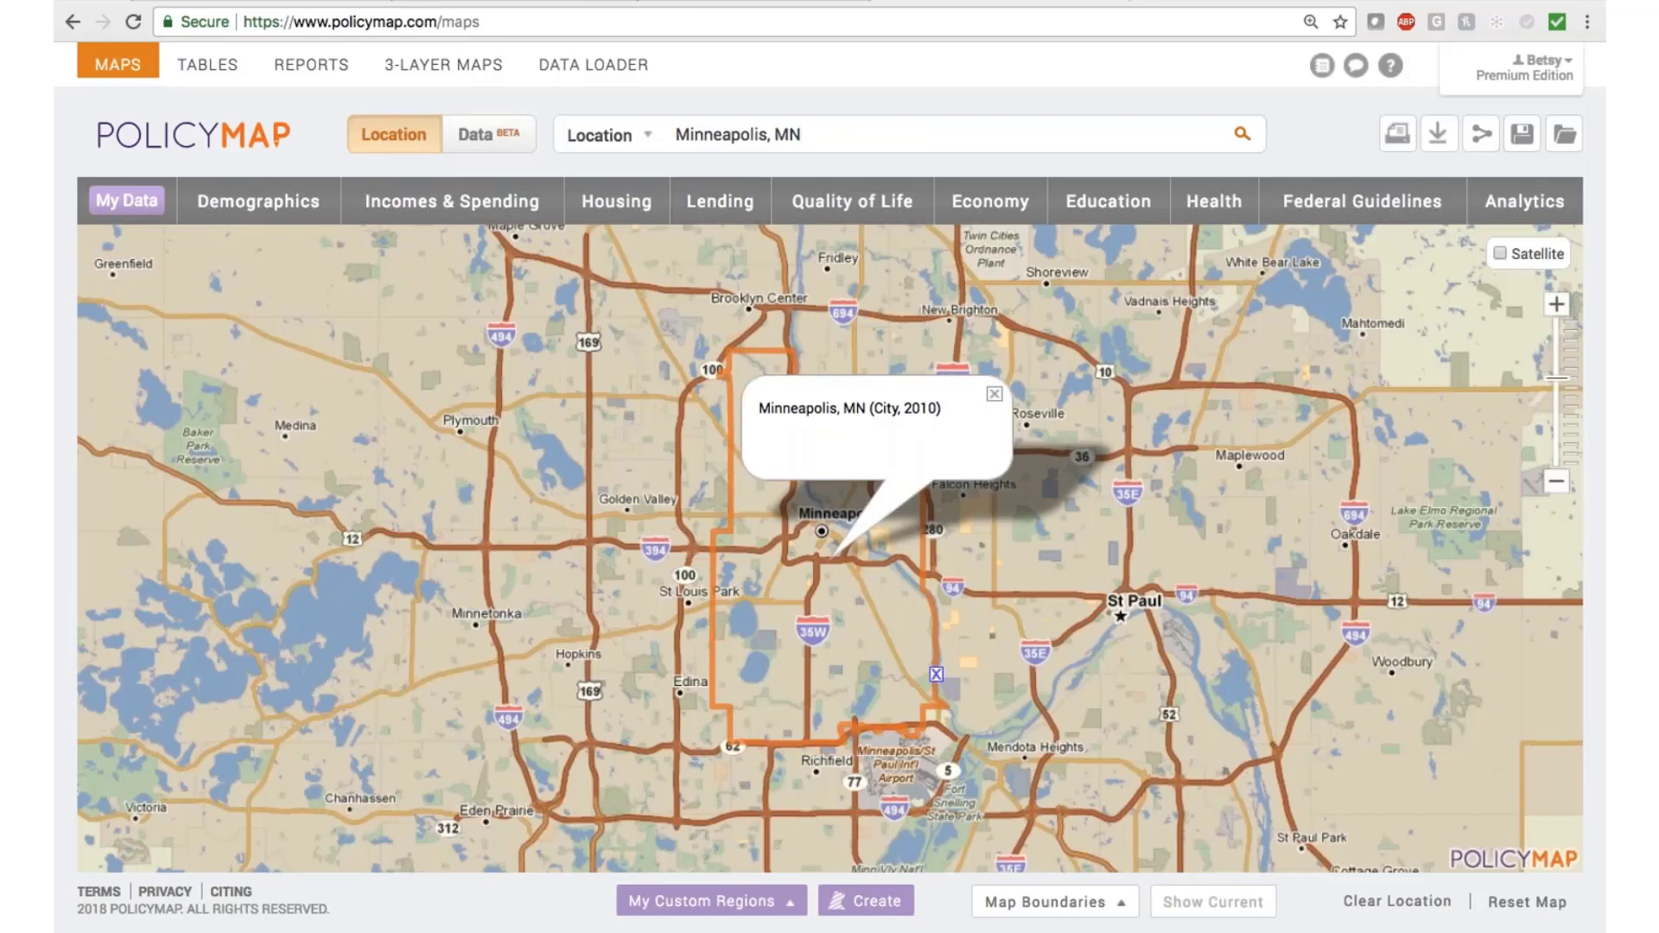
click(1555, 307)
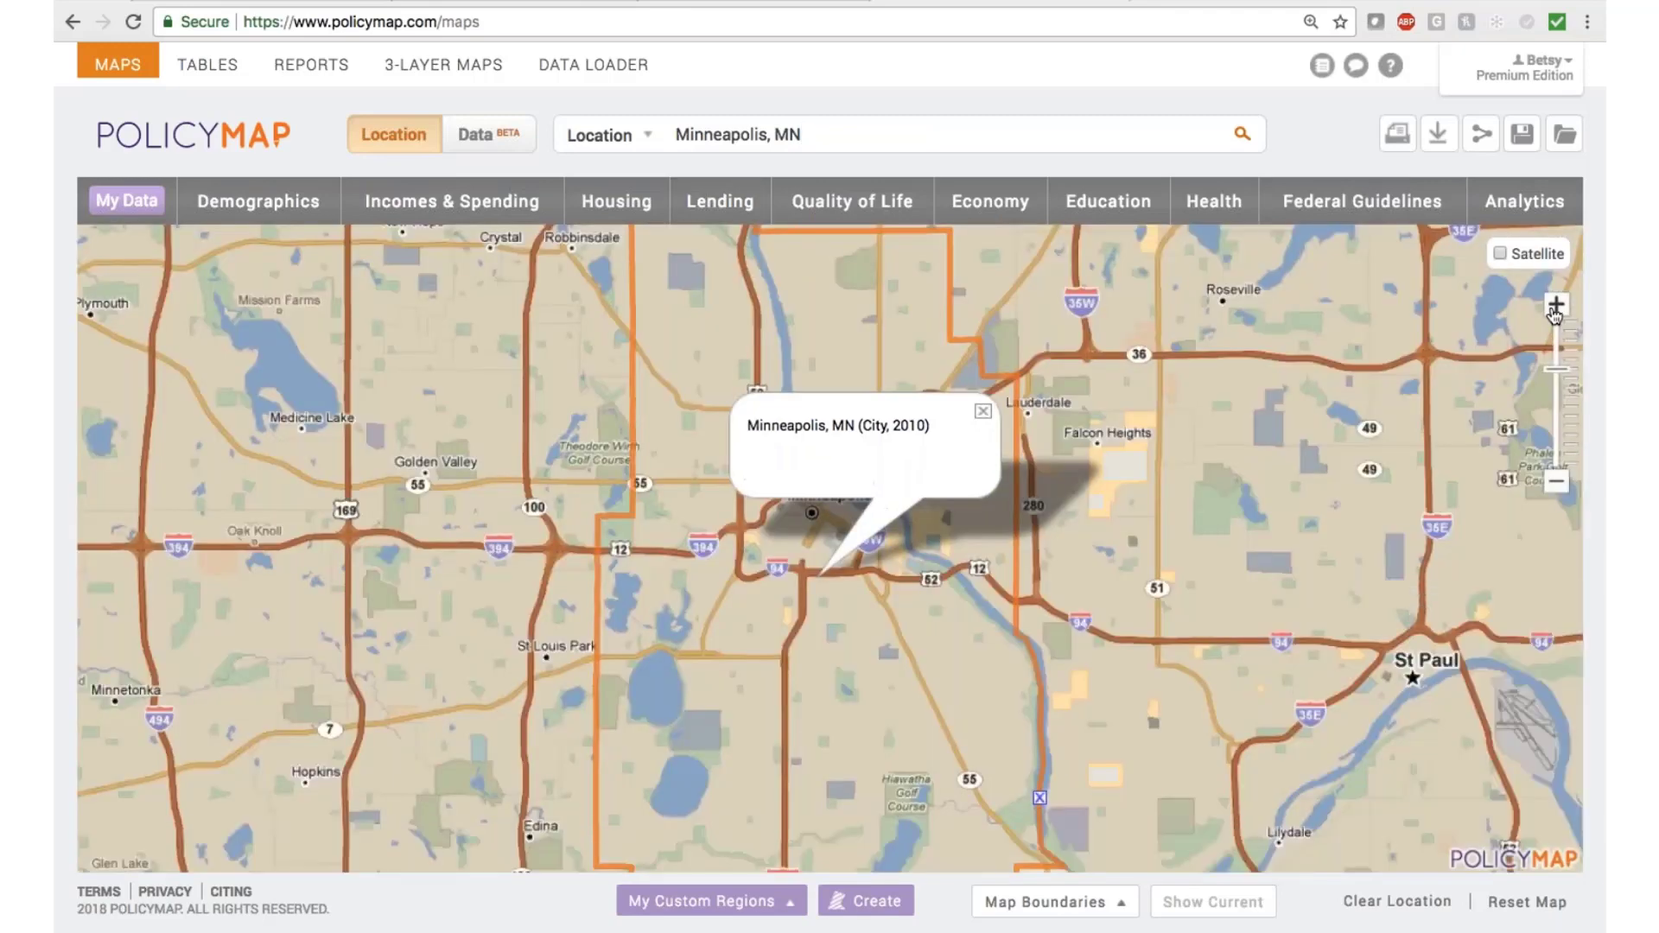
click(1554, 306)
click(1554, 307)
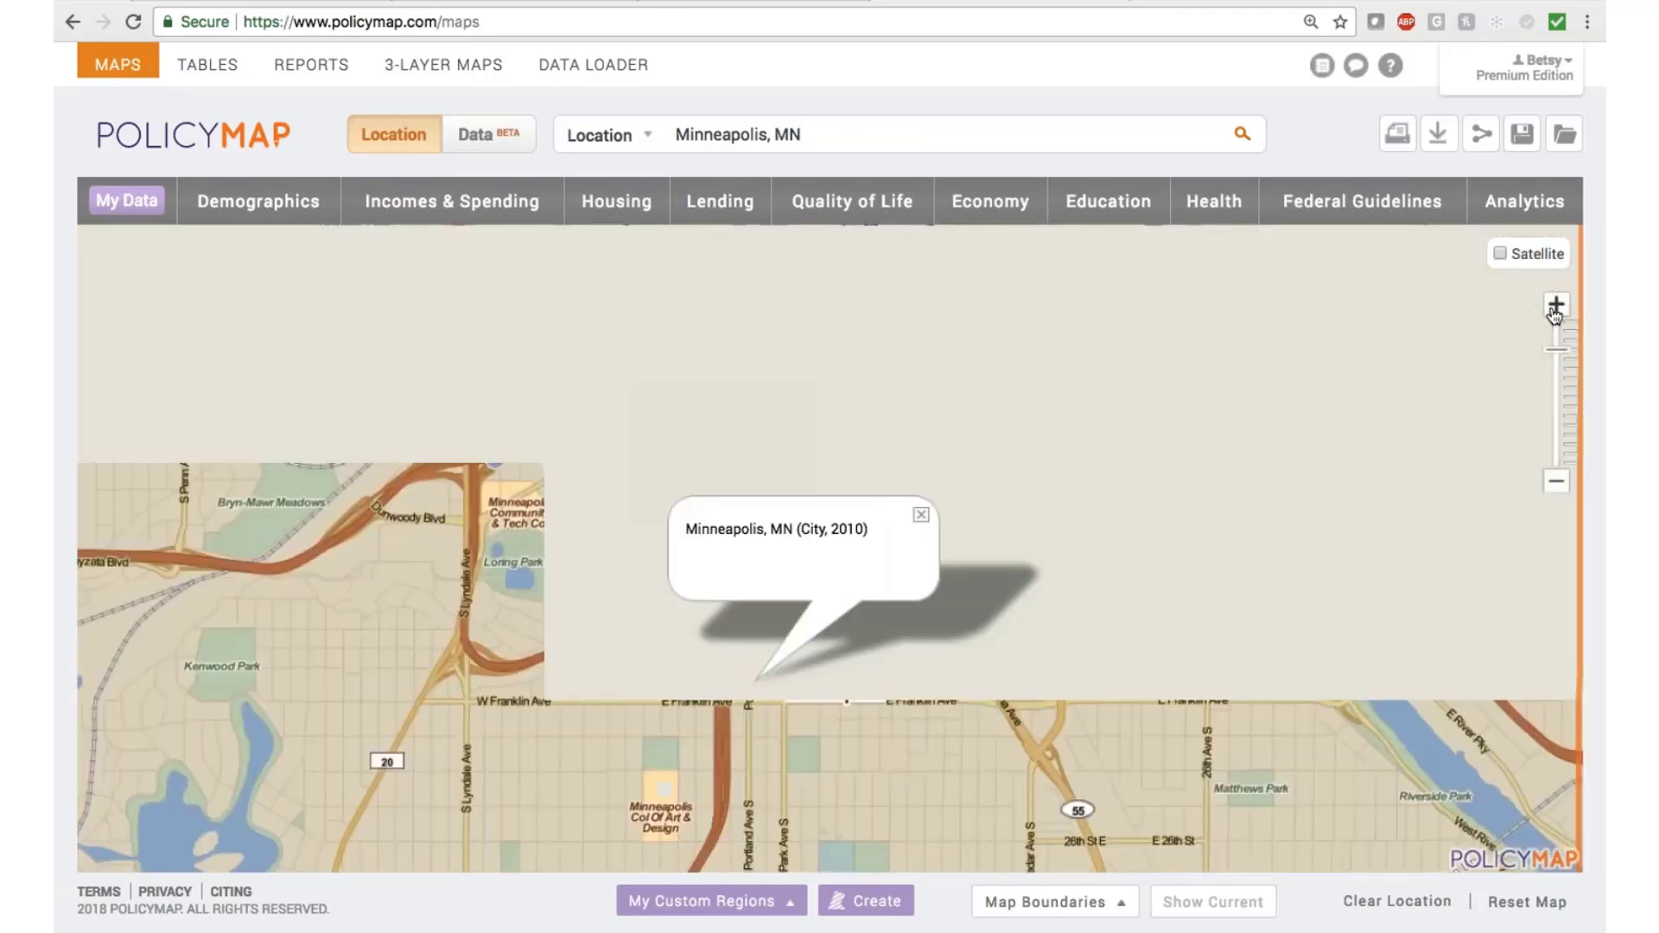
click(1555, 307)
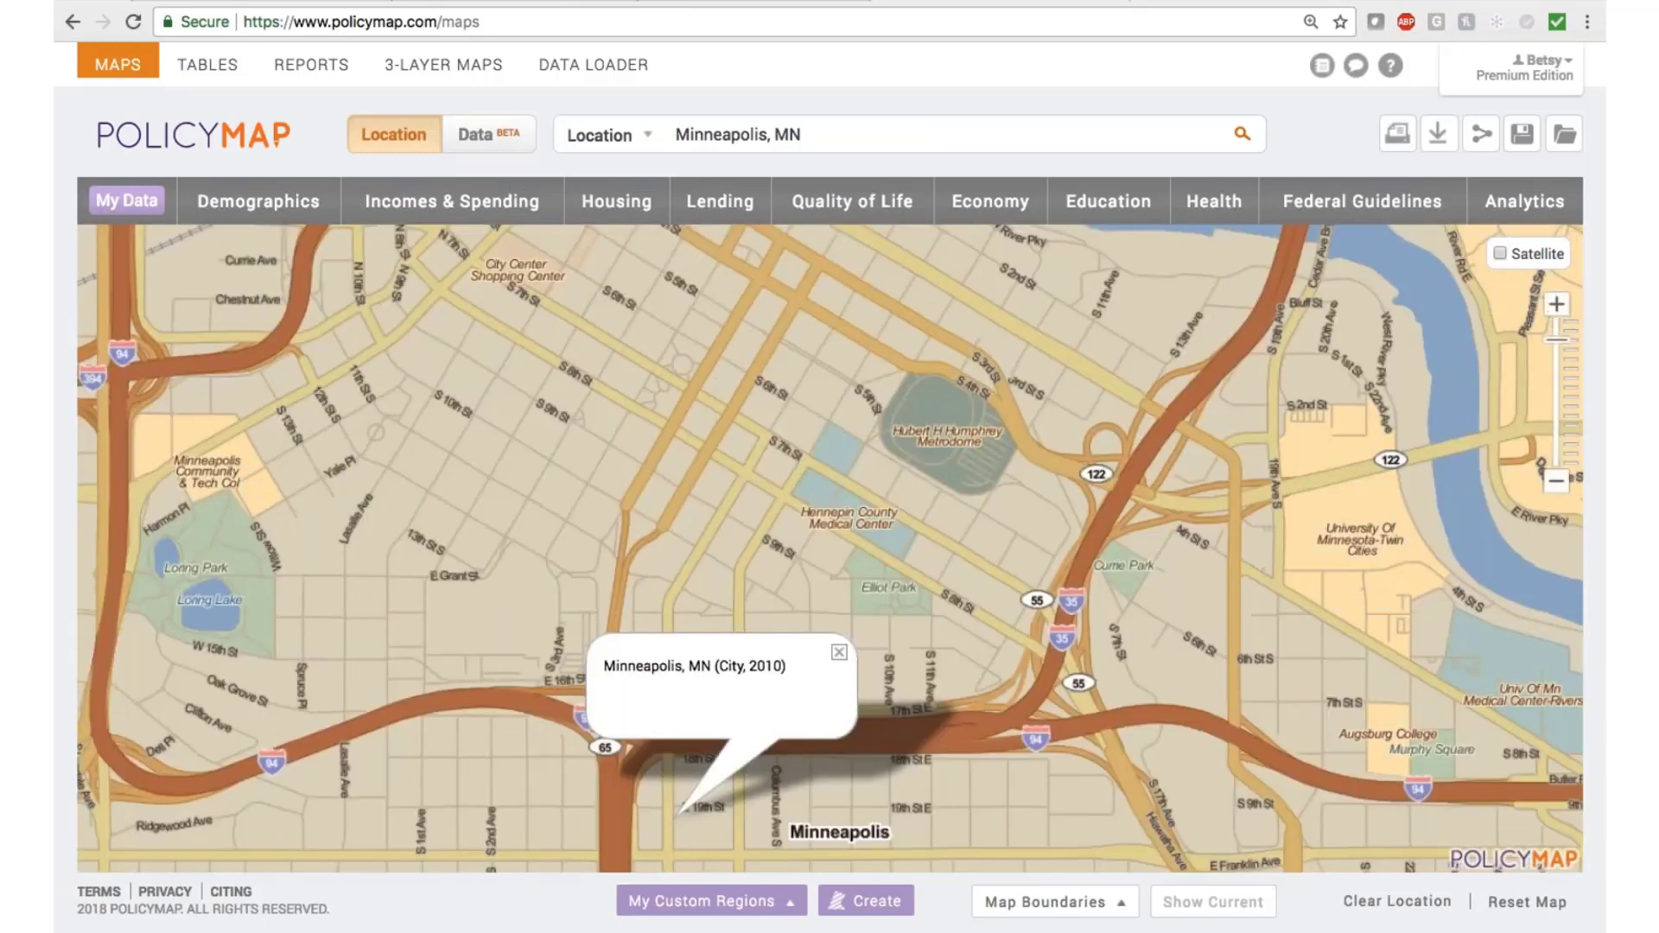
drag(899, 604, 936, 511)
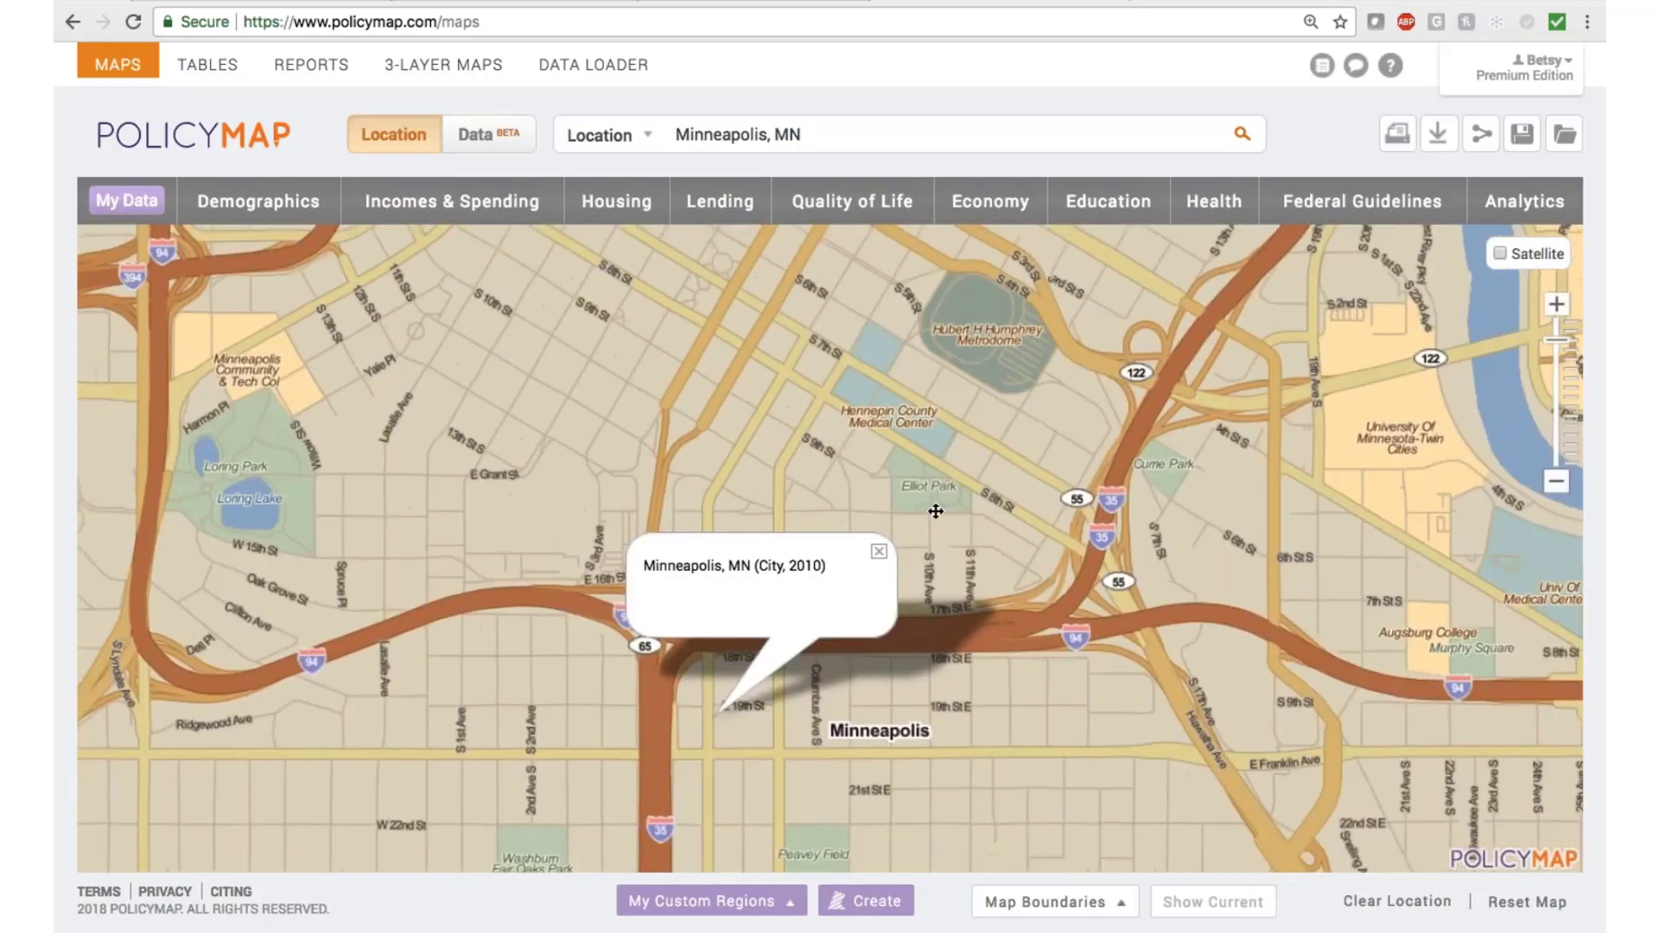
click(605, 137)
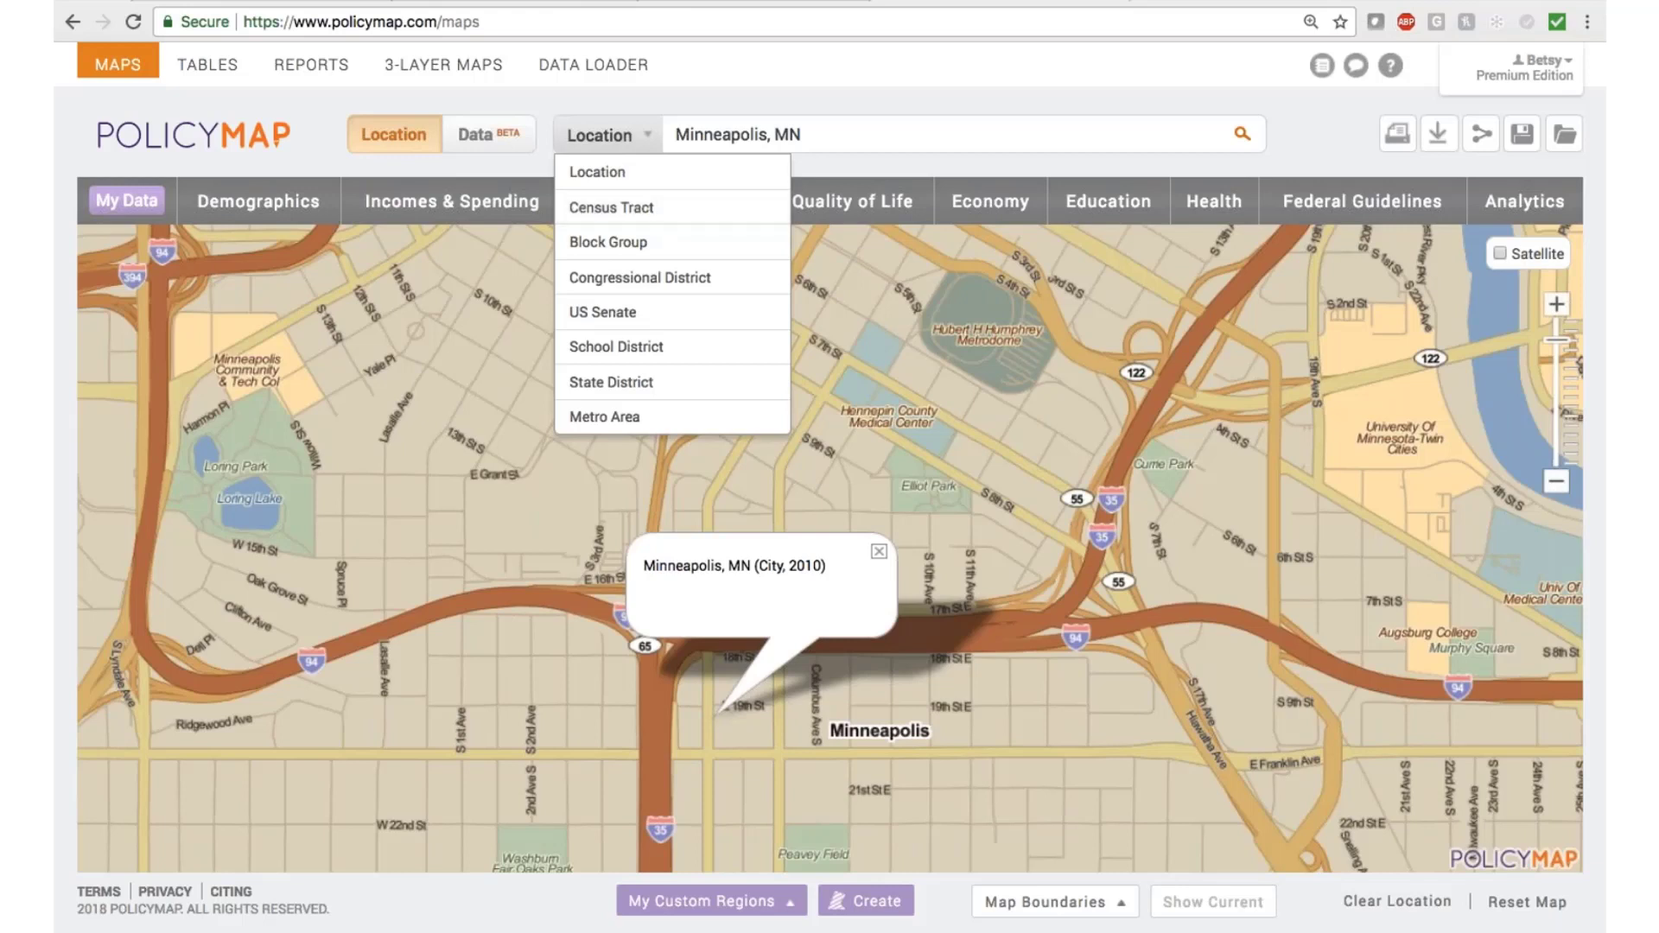
click(900, 138)
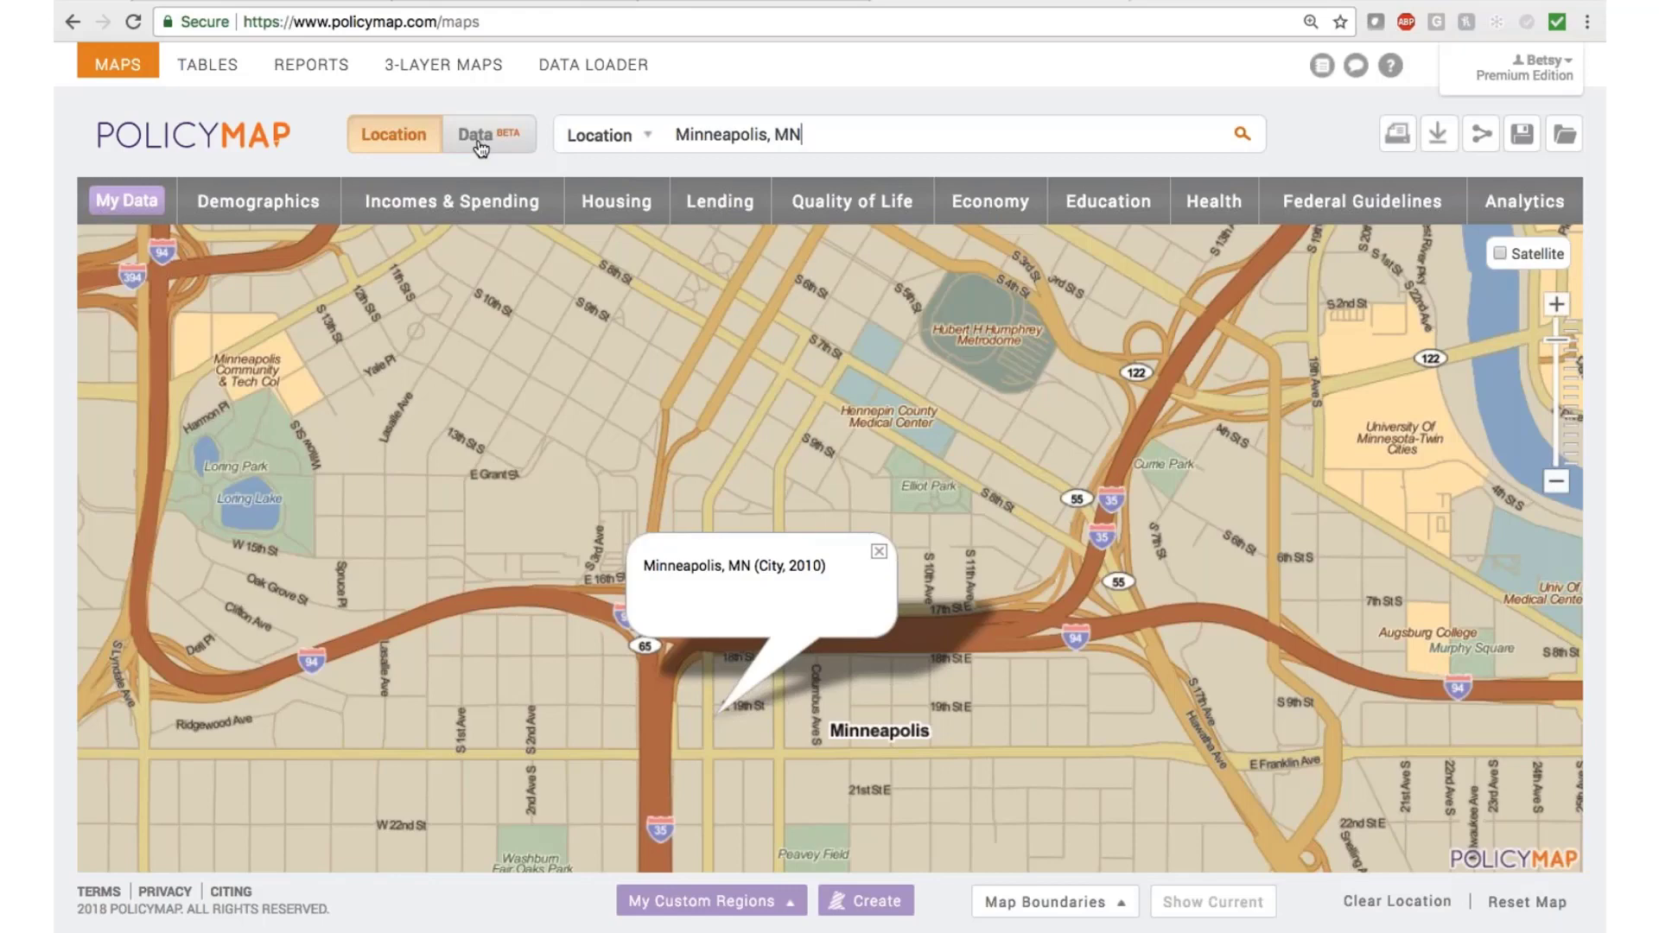
Add the Non-White race layer from the Demographics data and show its values for the block group around E Grant St.
click(259, 208)
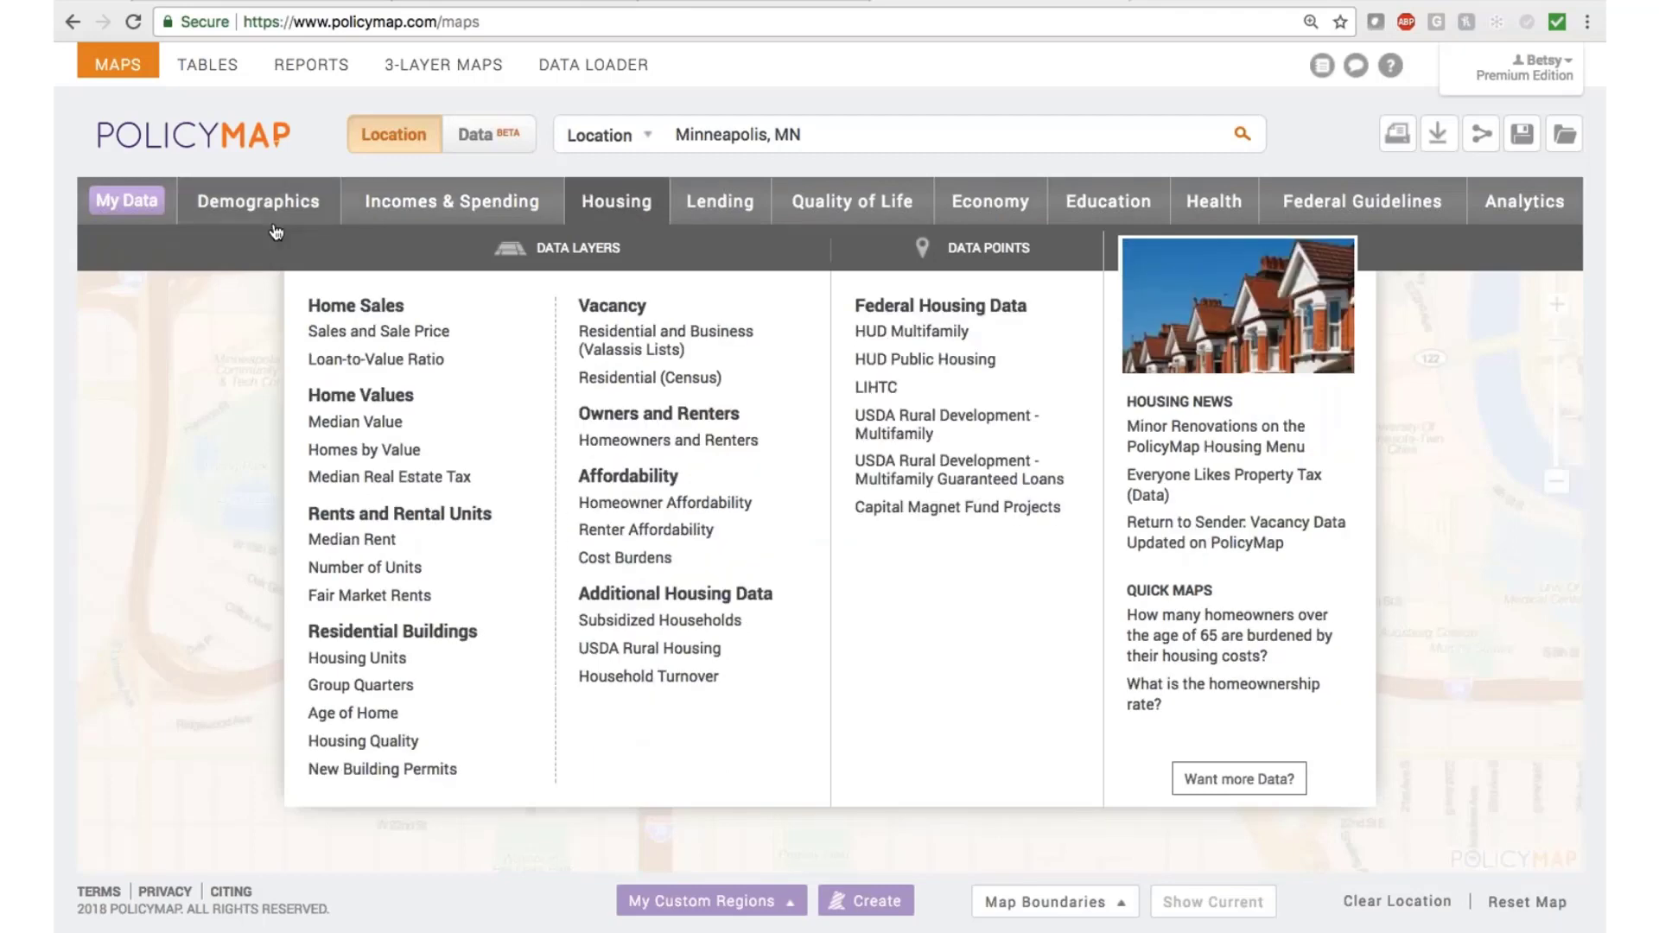
mouse_move(263, 202)
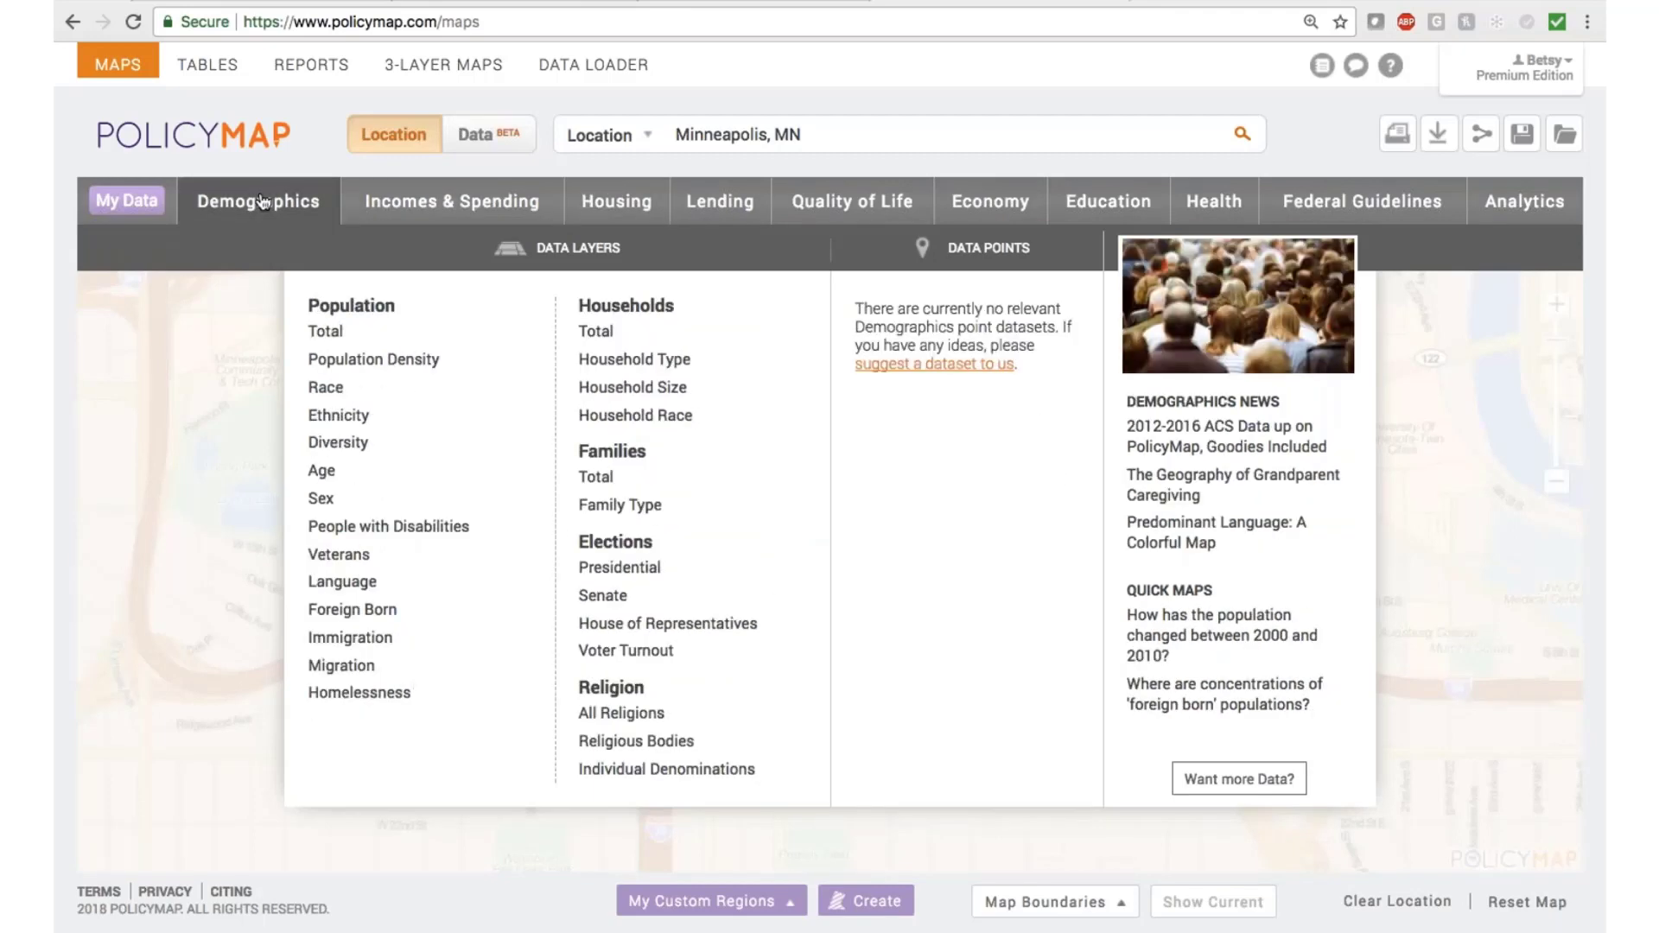
mouse_move(381, 416)
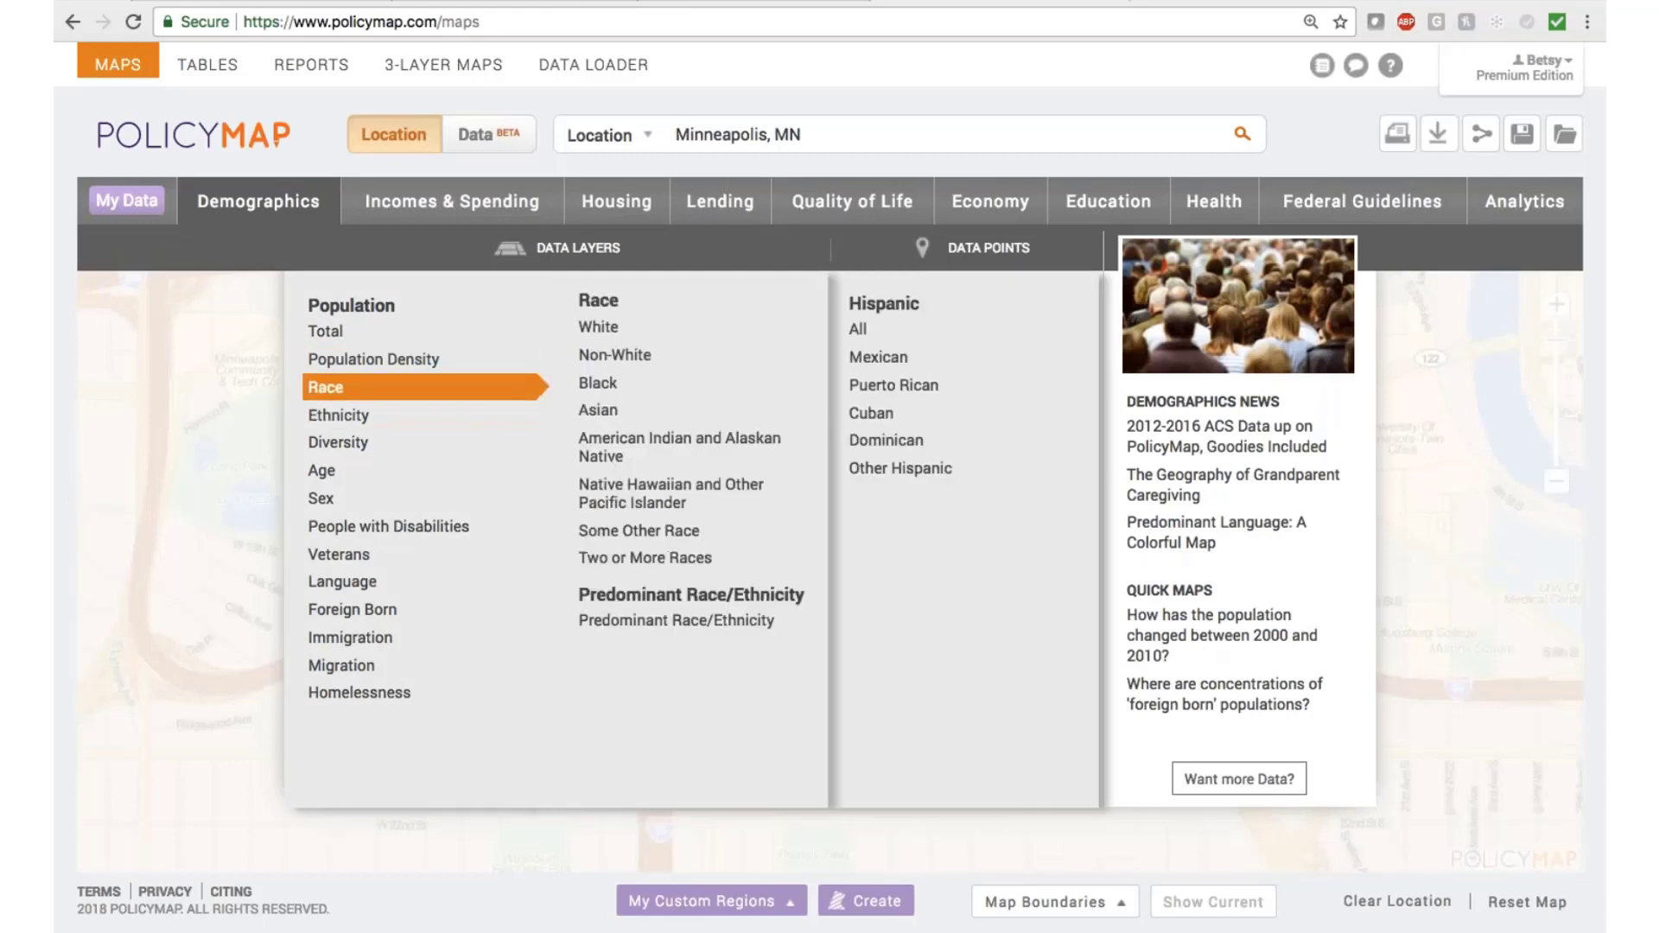
click(631, 363)
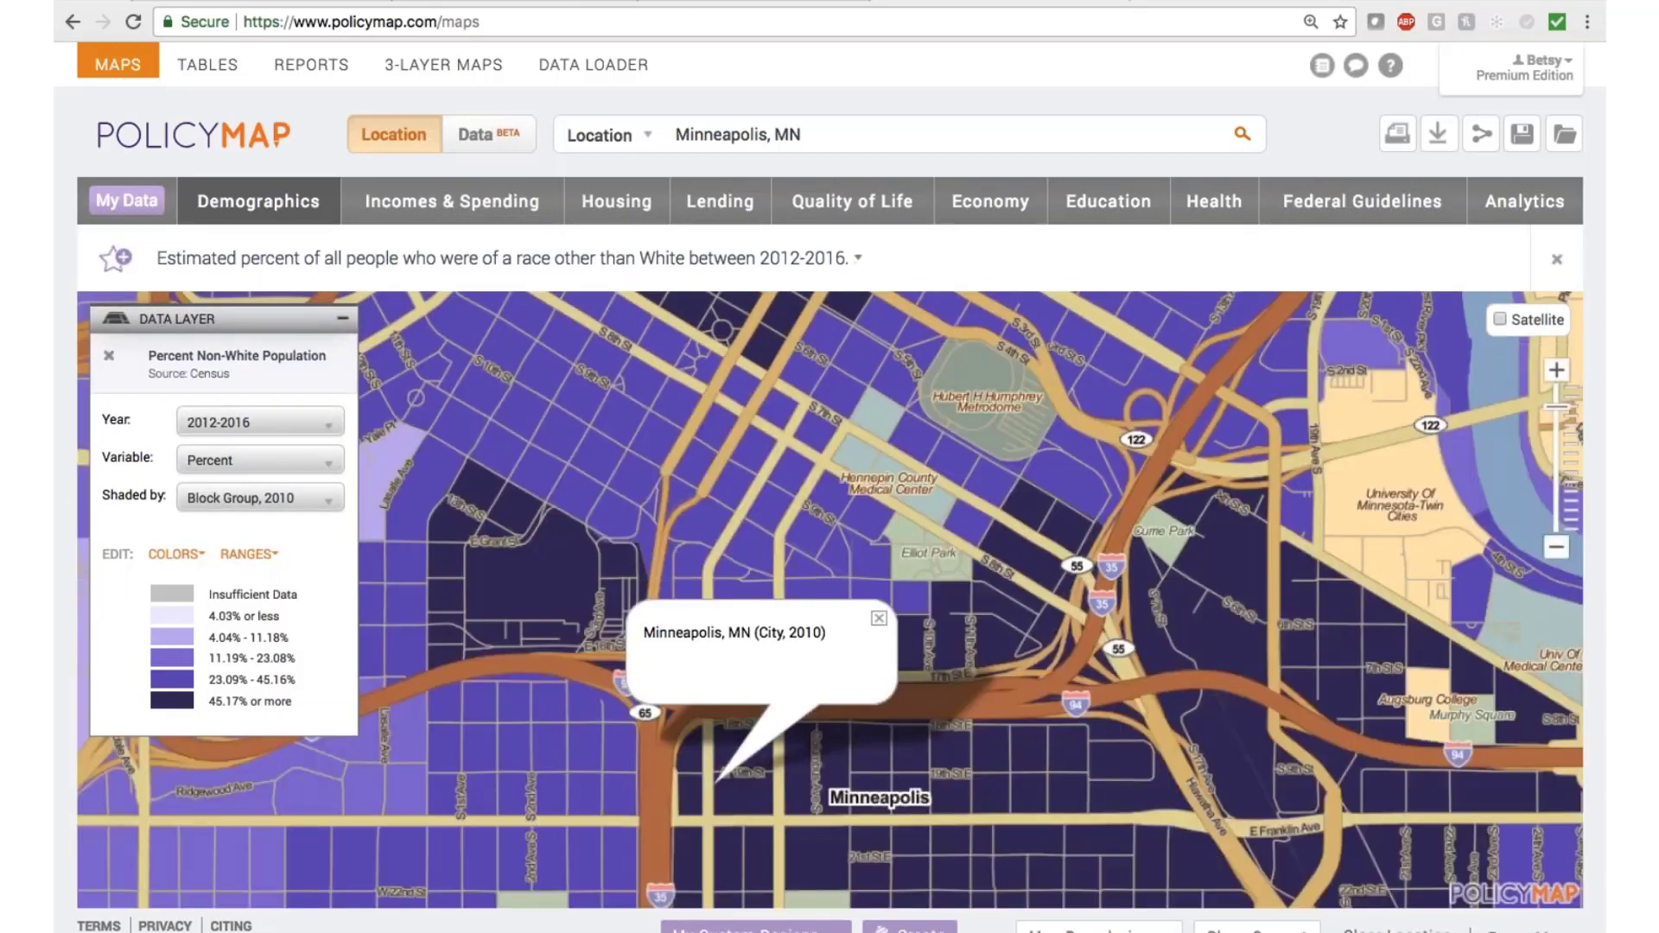
click(562, 681)
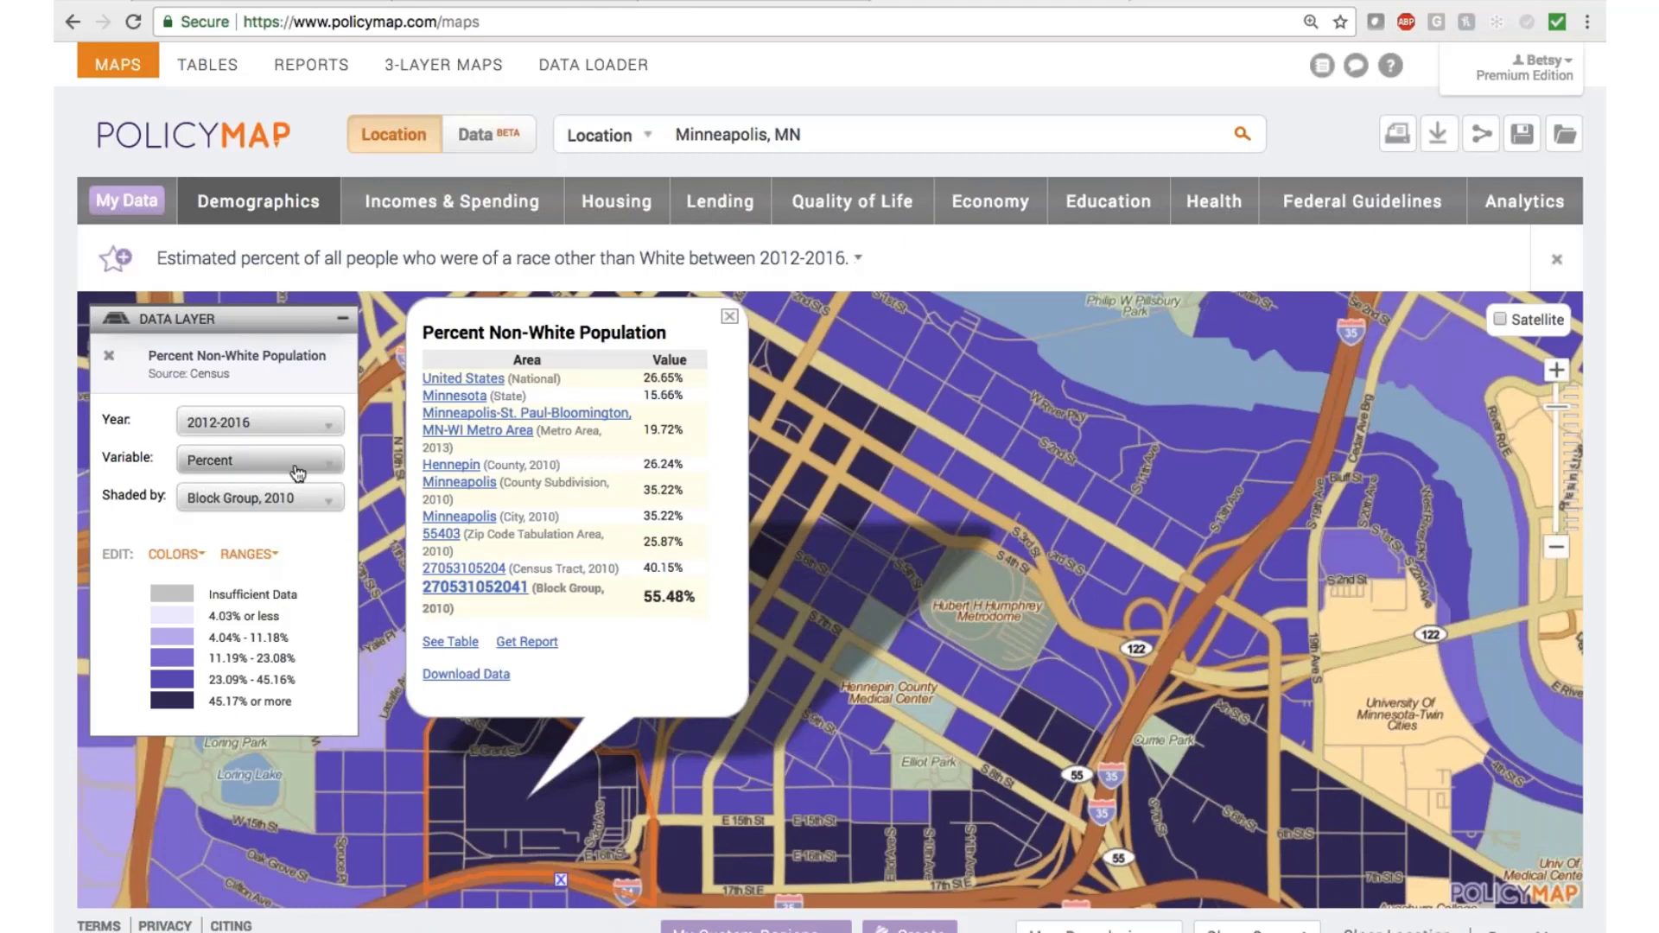
Check the years offered for the Non-White population layer and set its variable to Percent change (2000).
click(326, 426)
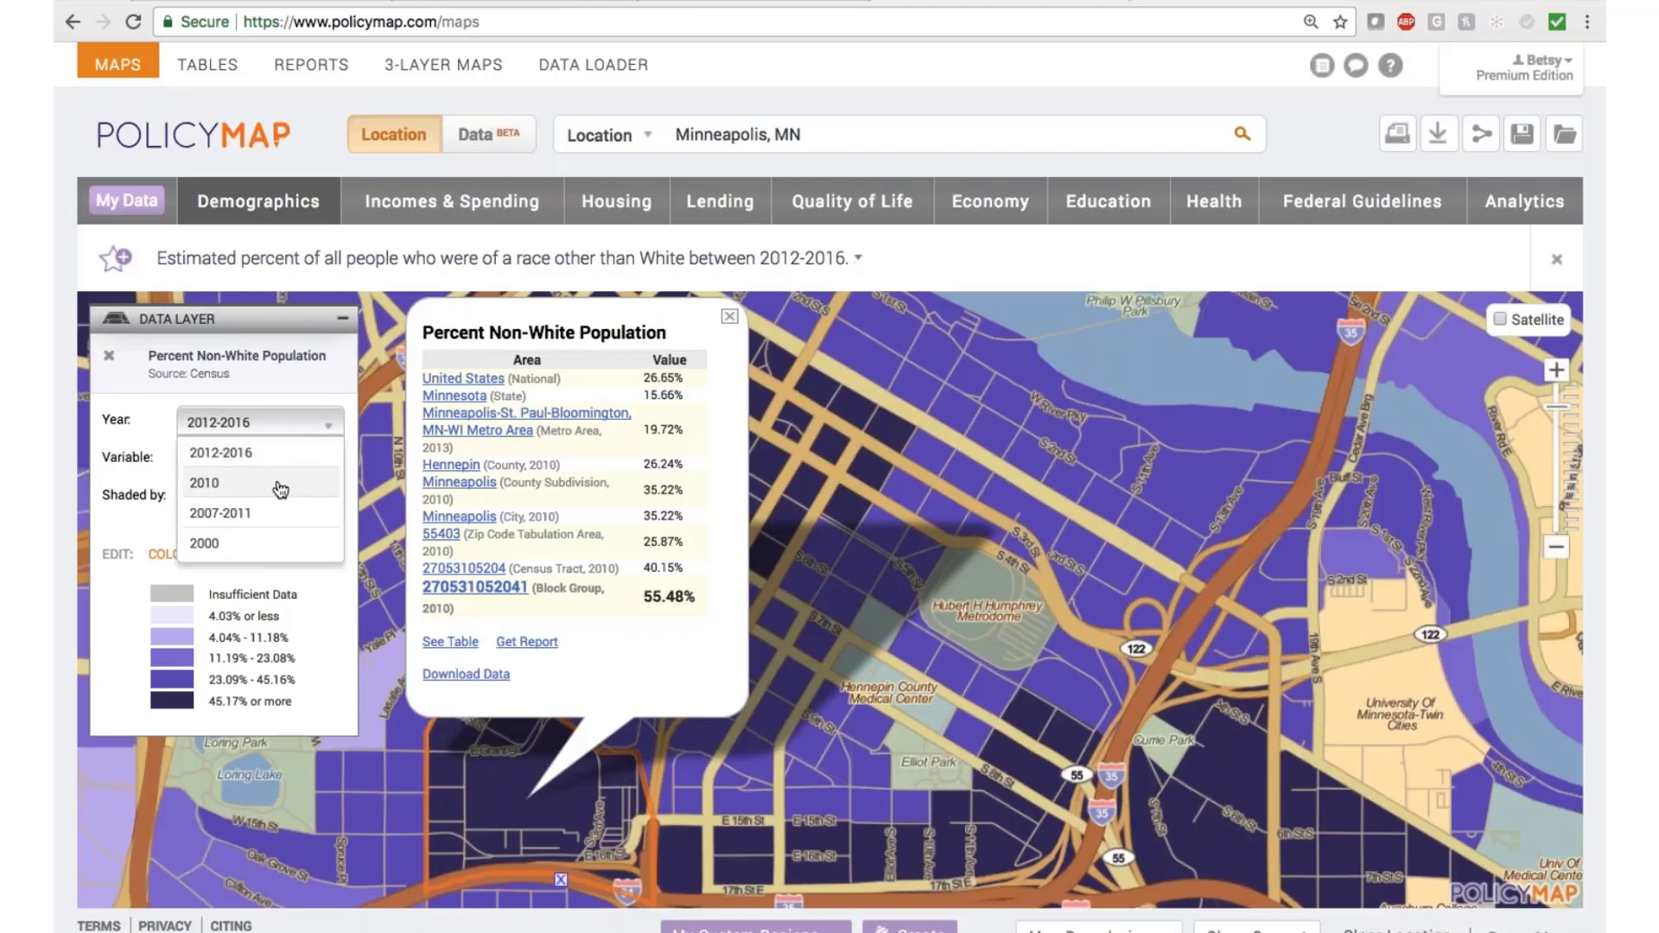
click(282, 449)
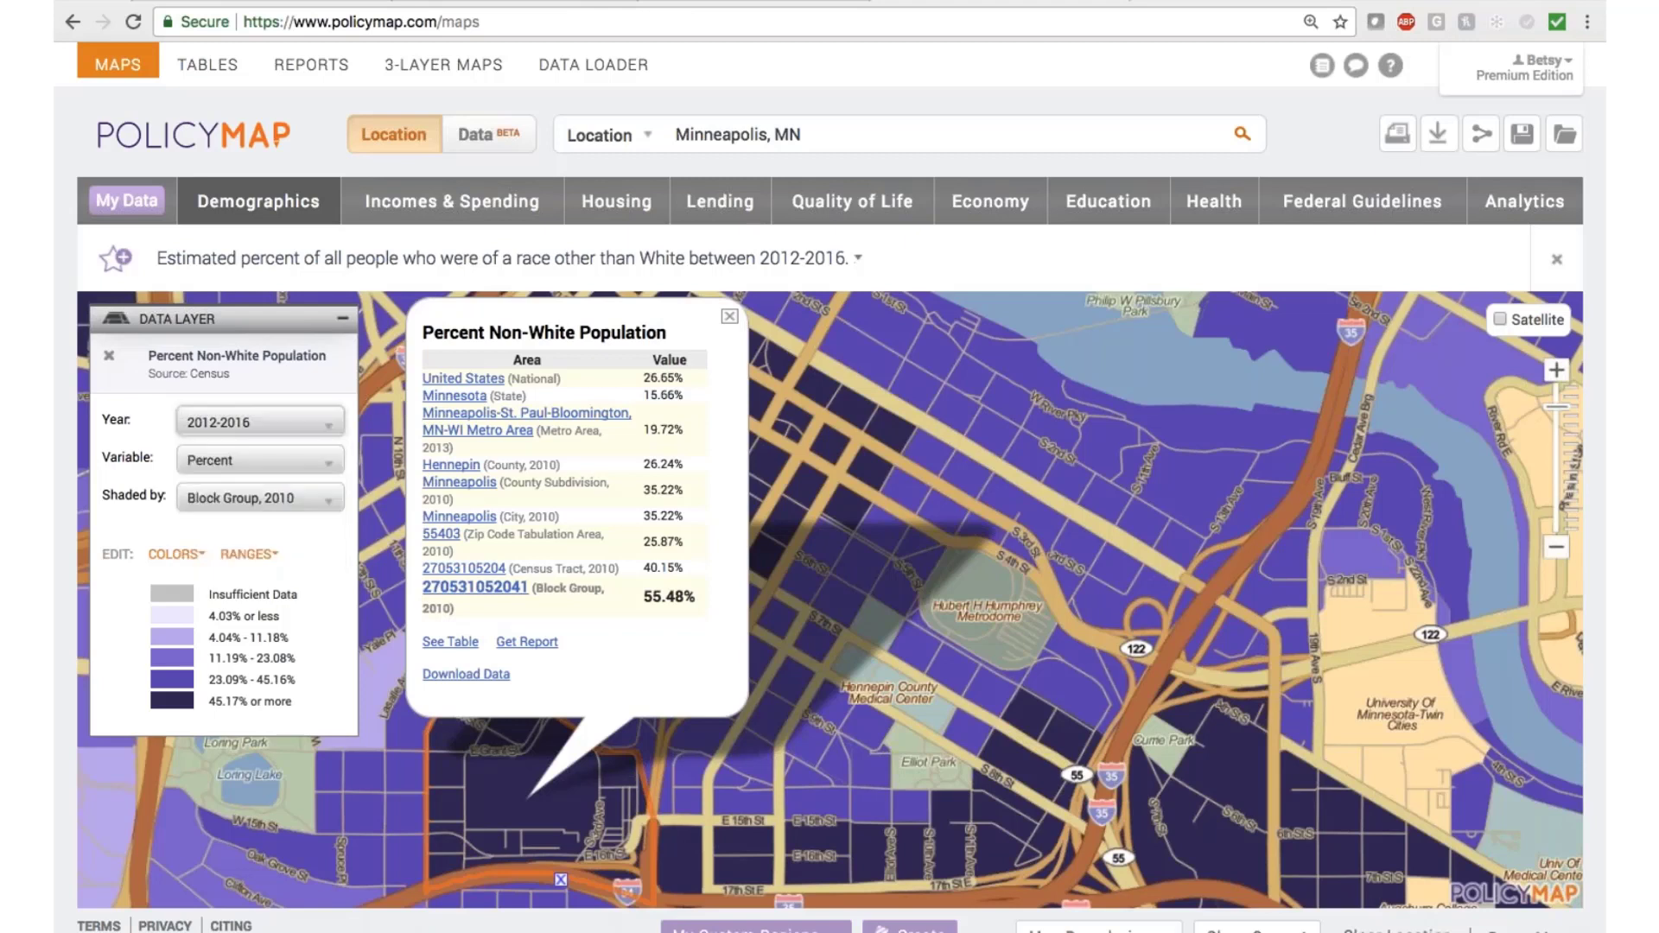
click(287, 468)
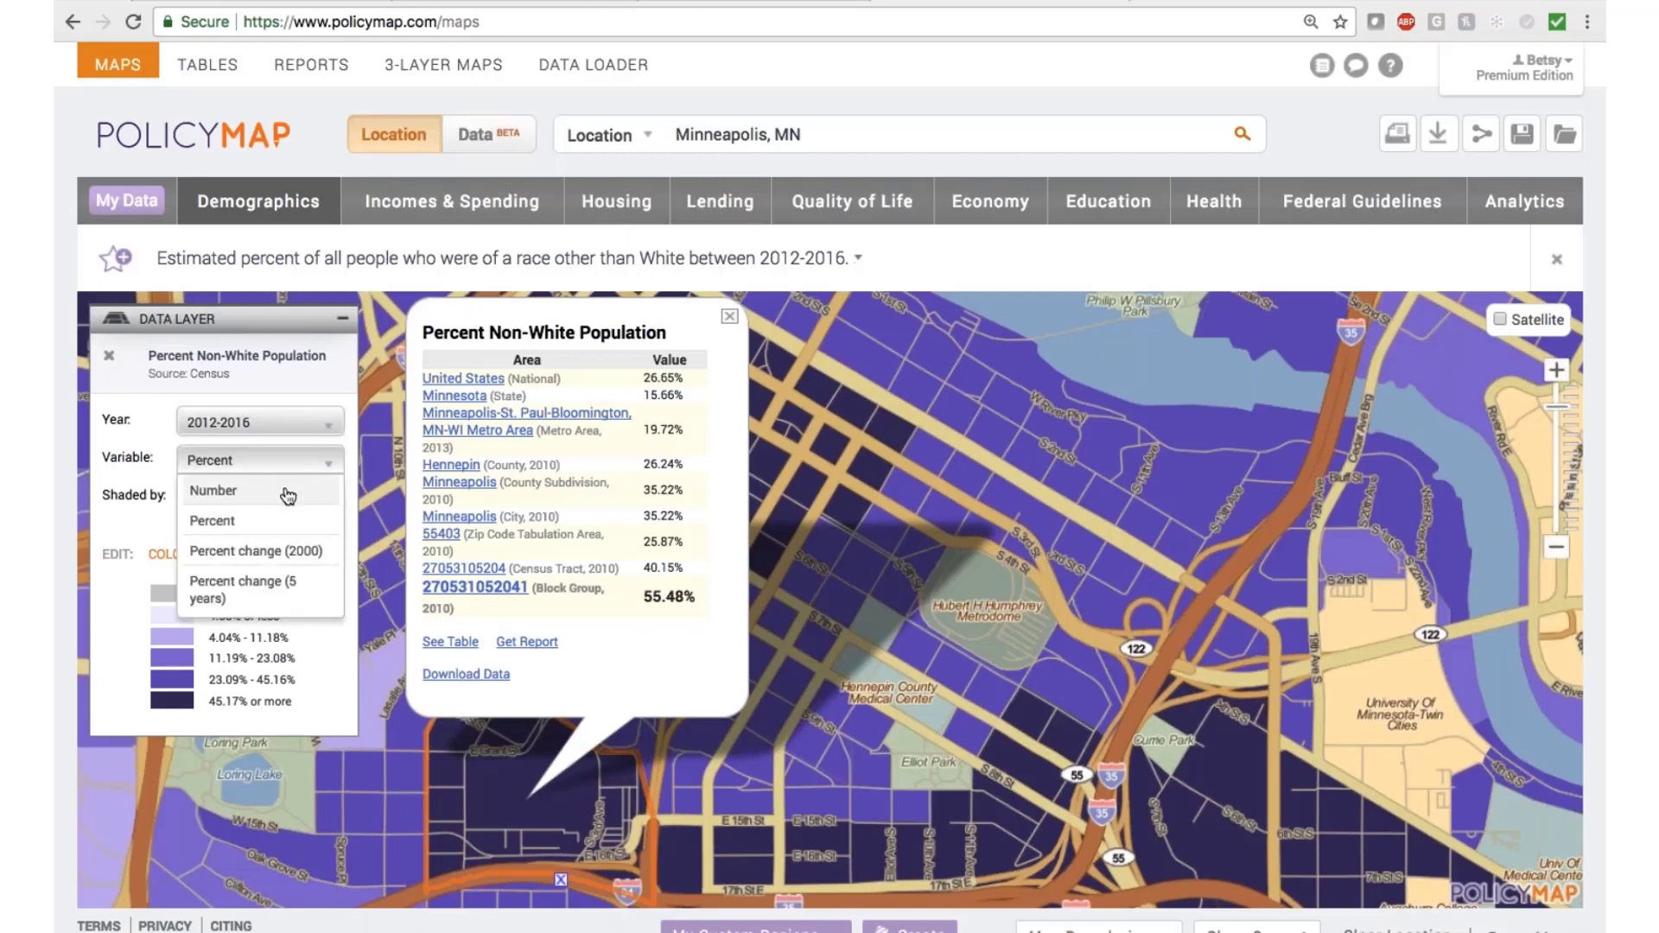
click(290, 552)
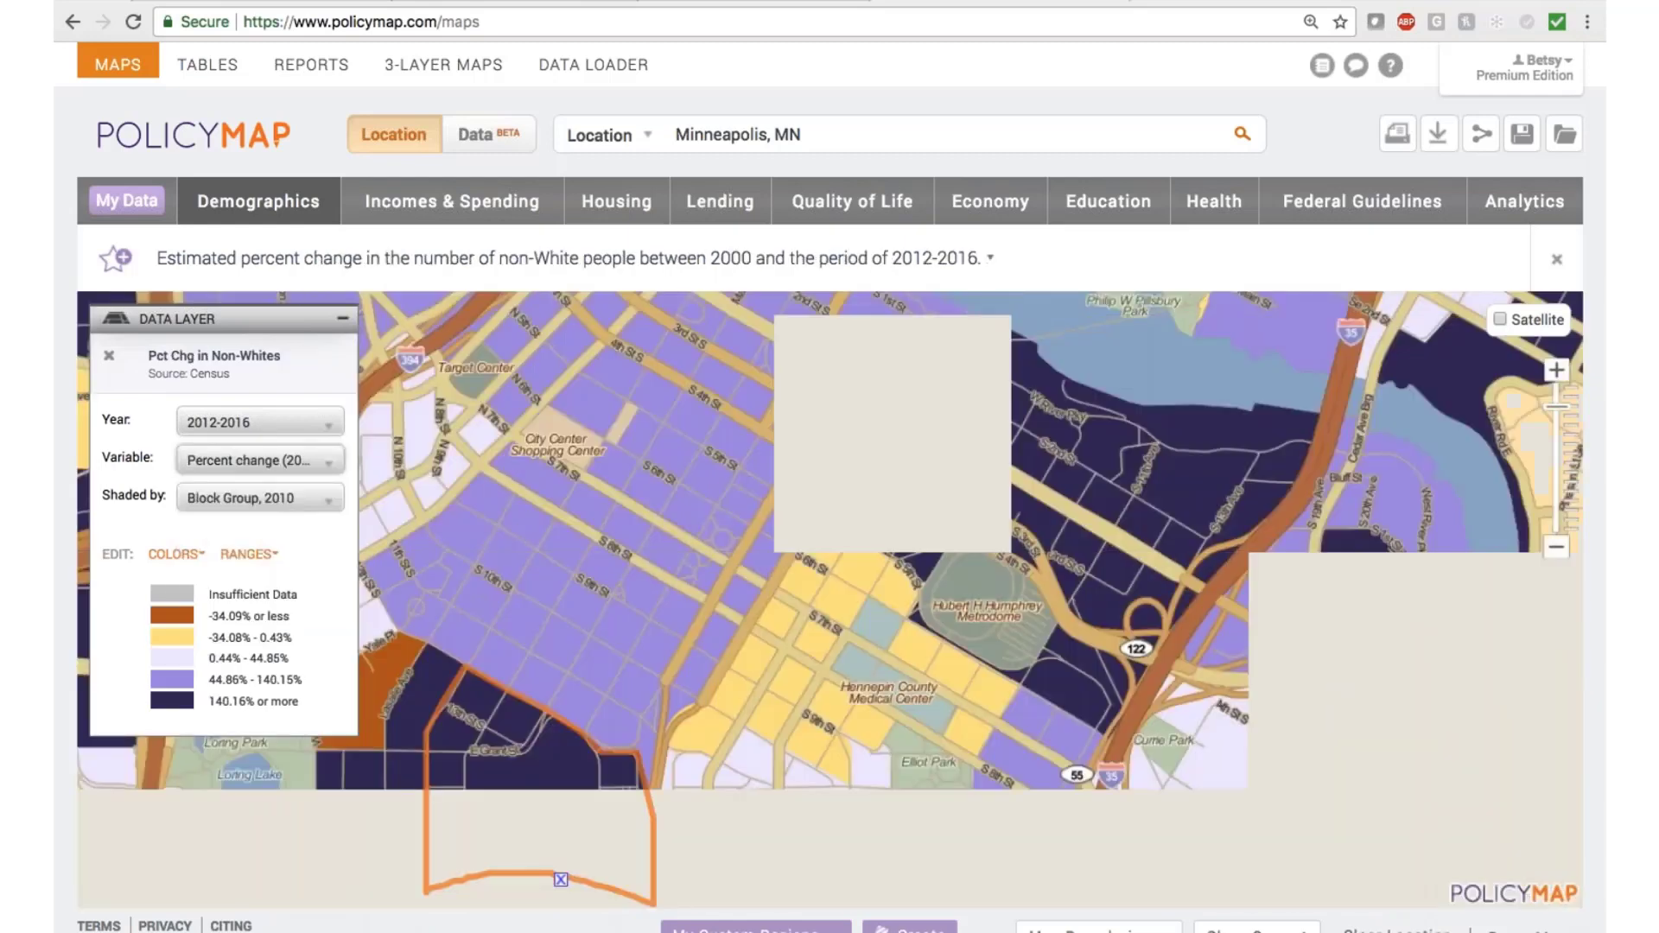
Check which geographic levels and color schemes are offered for shading the Non-White layer.
click(303, 502)
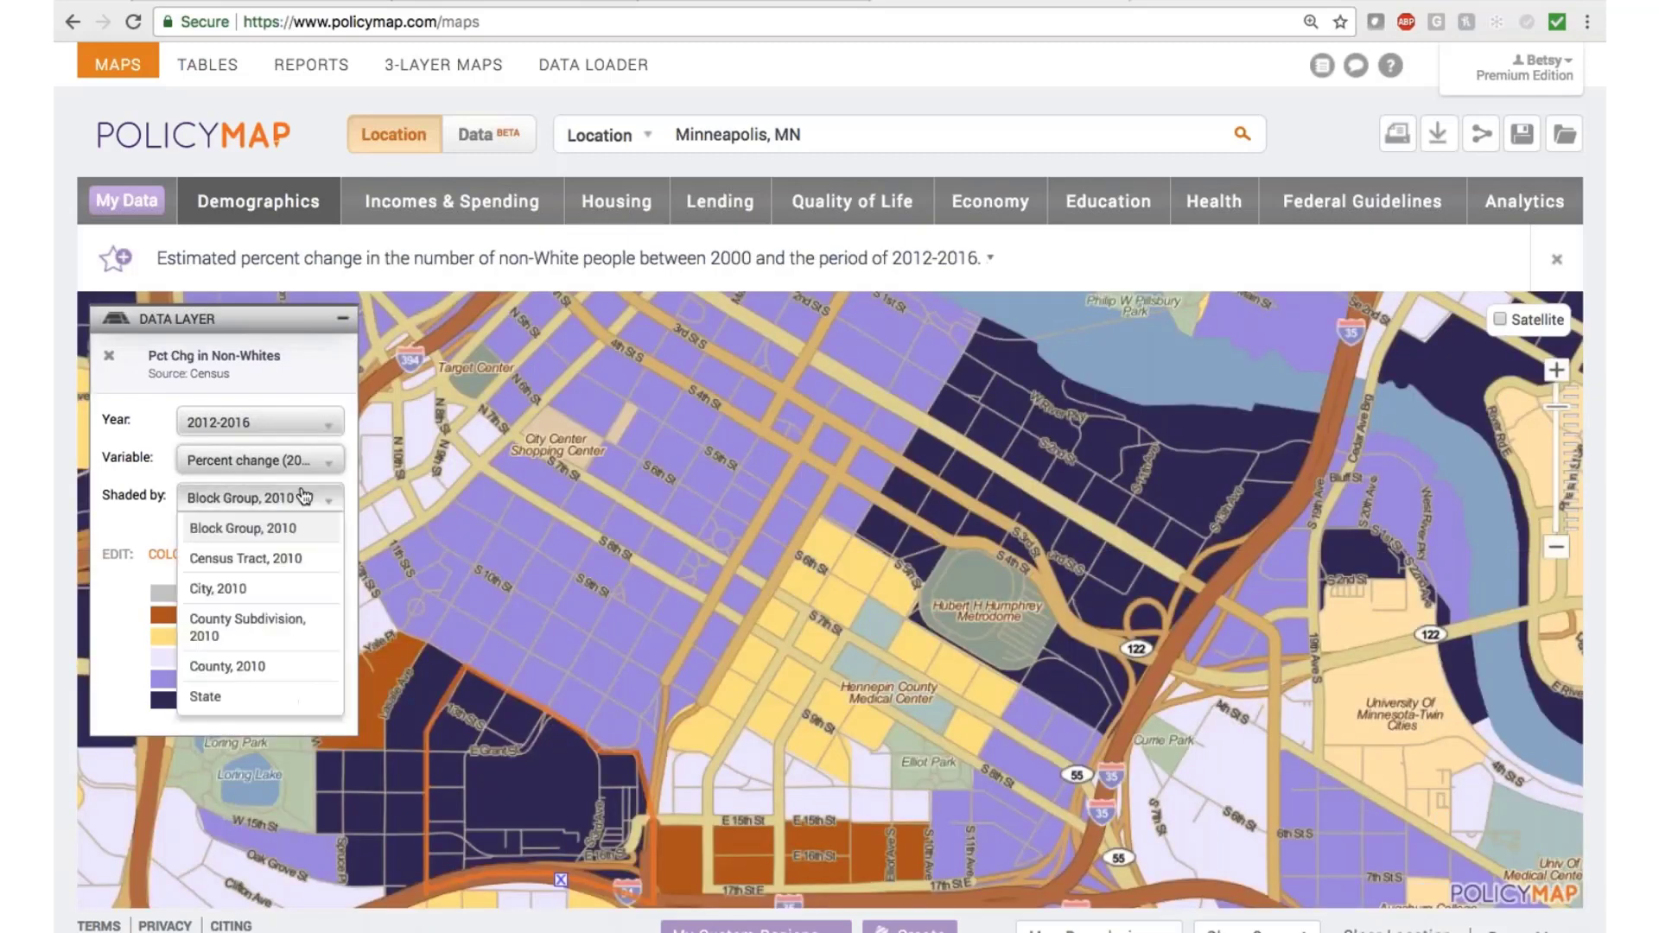
click(304, 508)
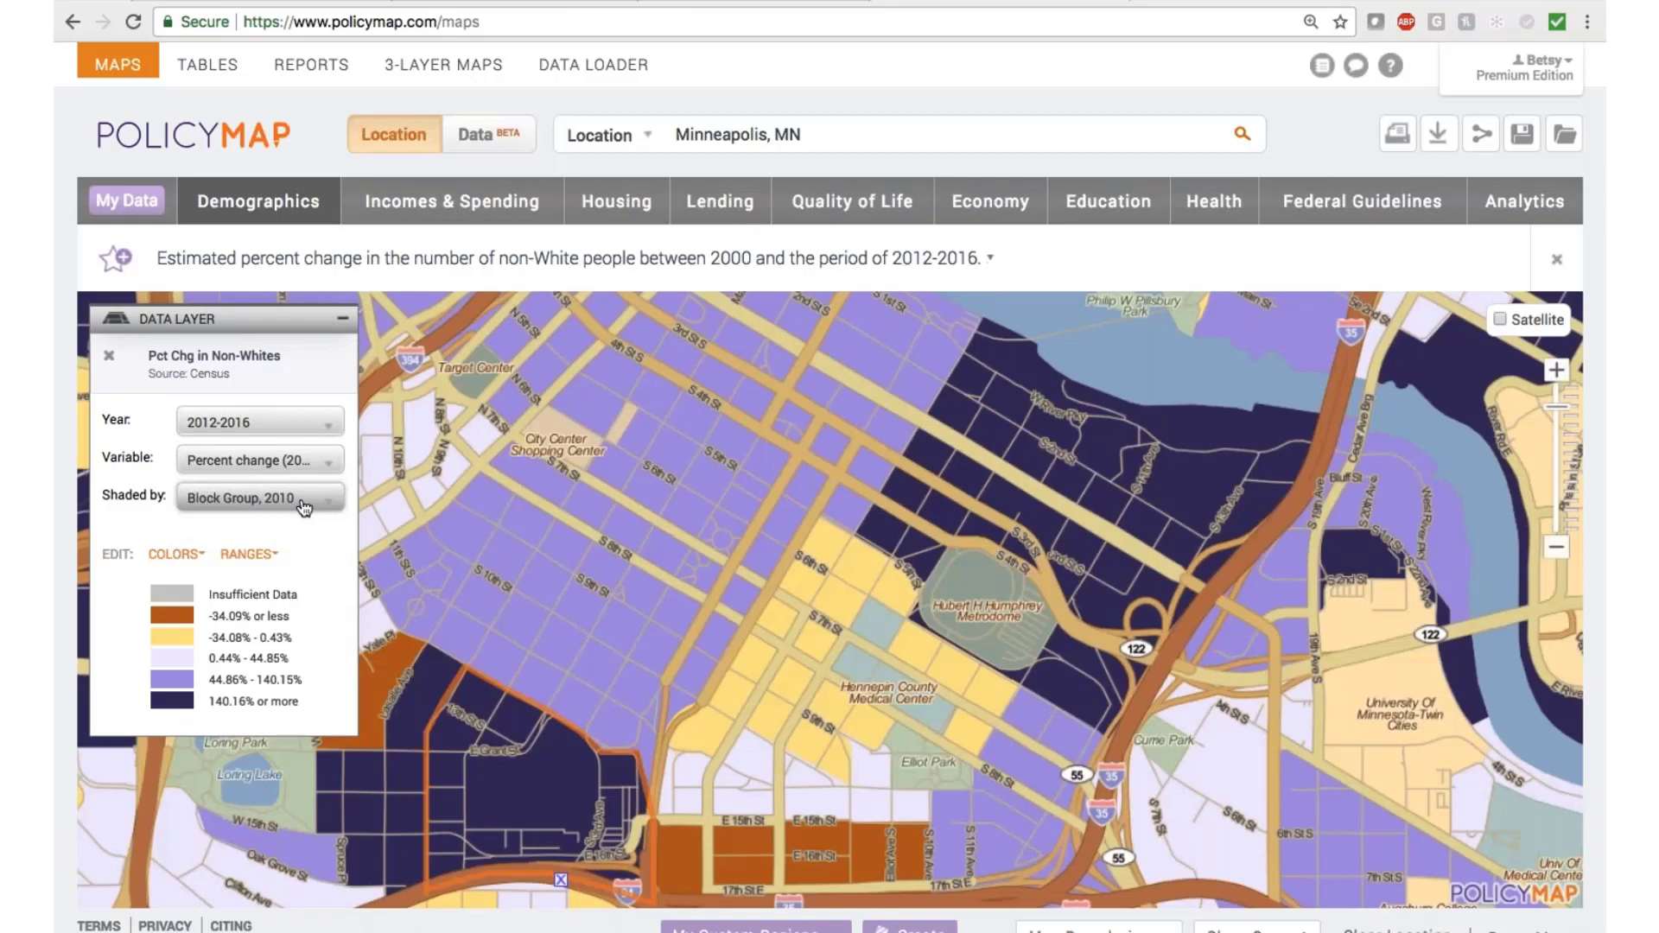
click(177, 562)
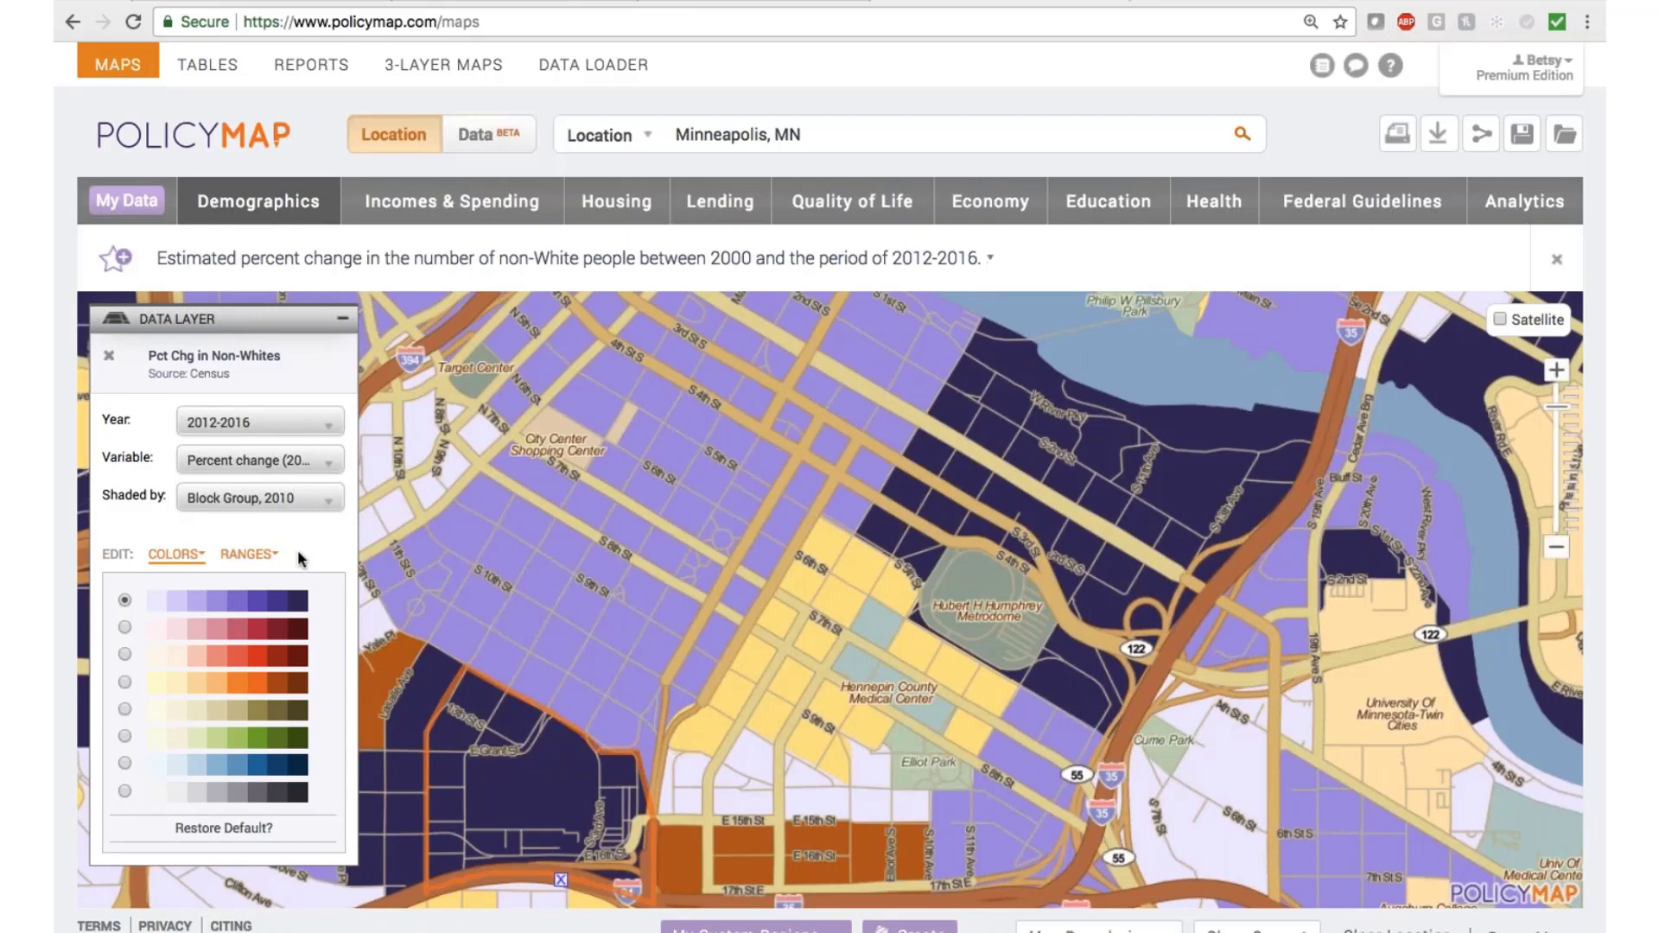
Replace the Non-White layer with the Demographics layer for predominant language excluding English and Spanish.
click(109, 355)
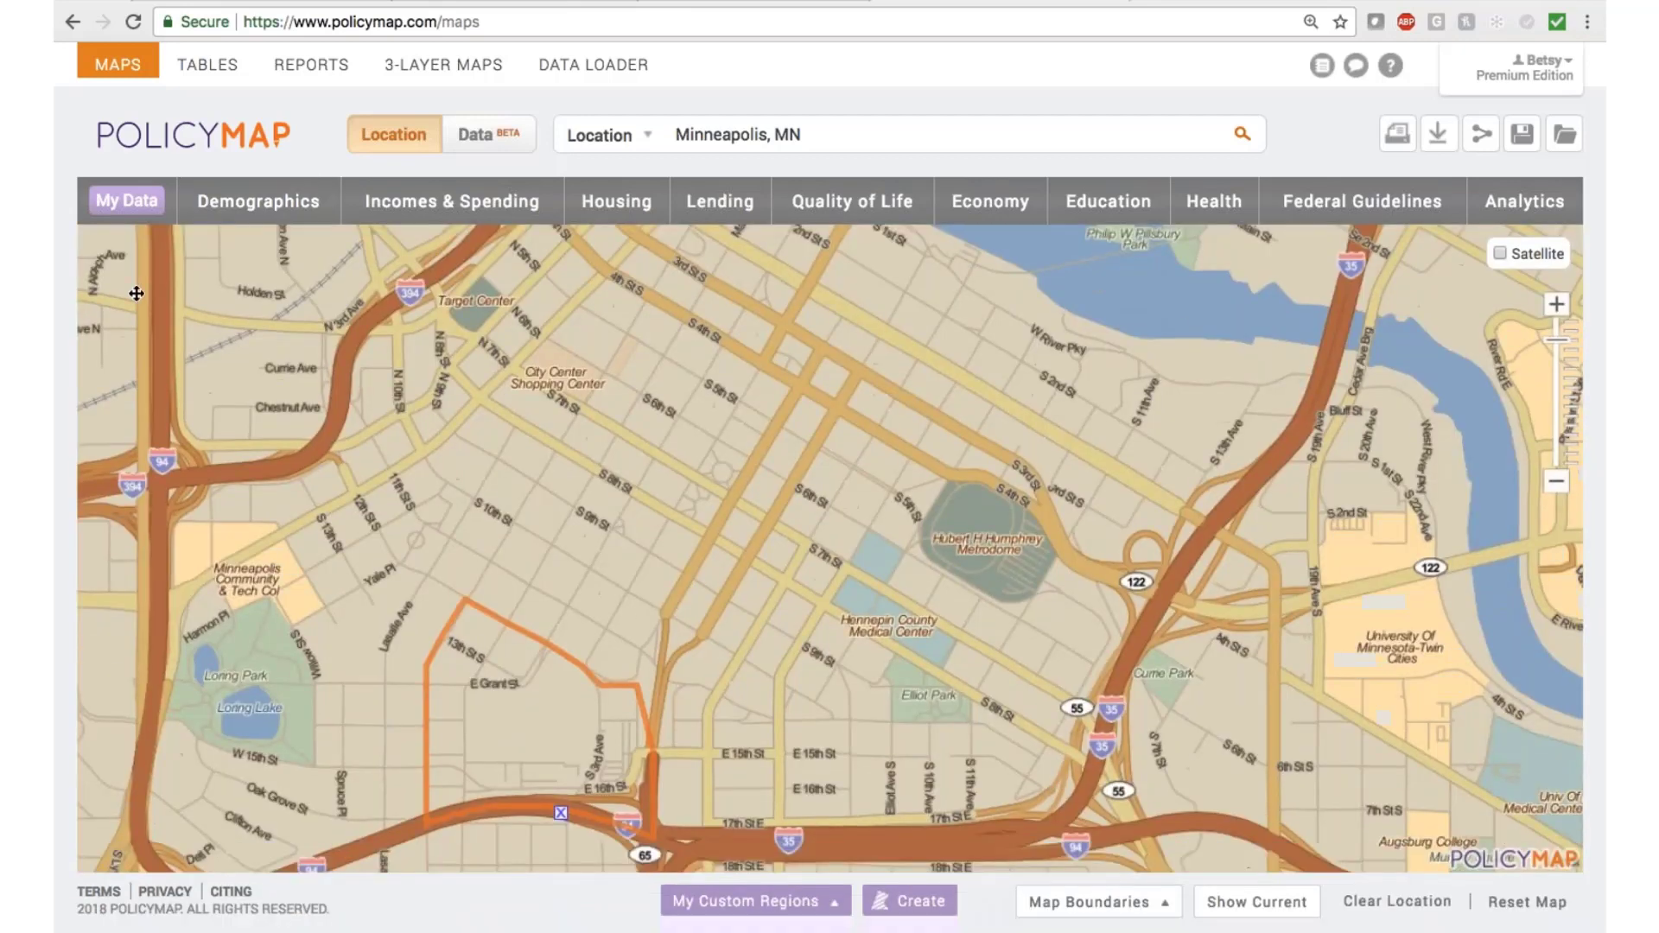
mouse_move(258, 200)
mouse_move(351, 579)
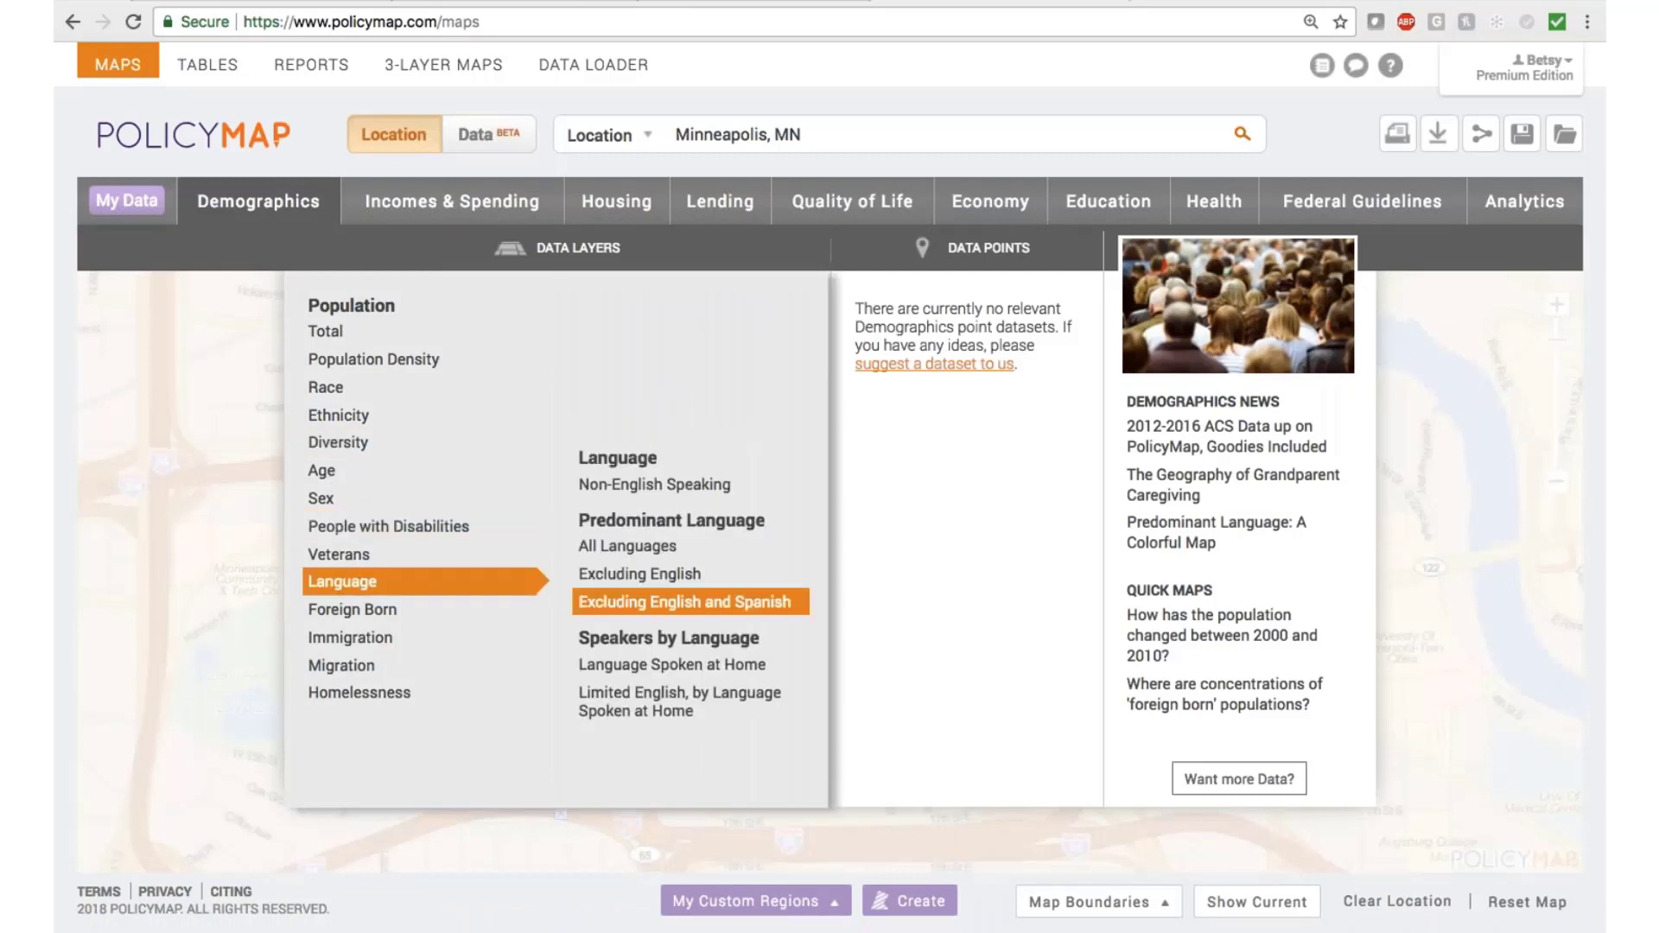
click(636, 605)
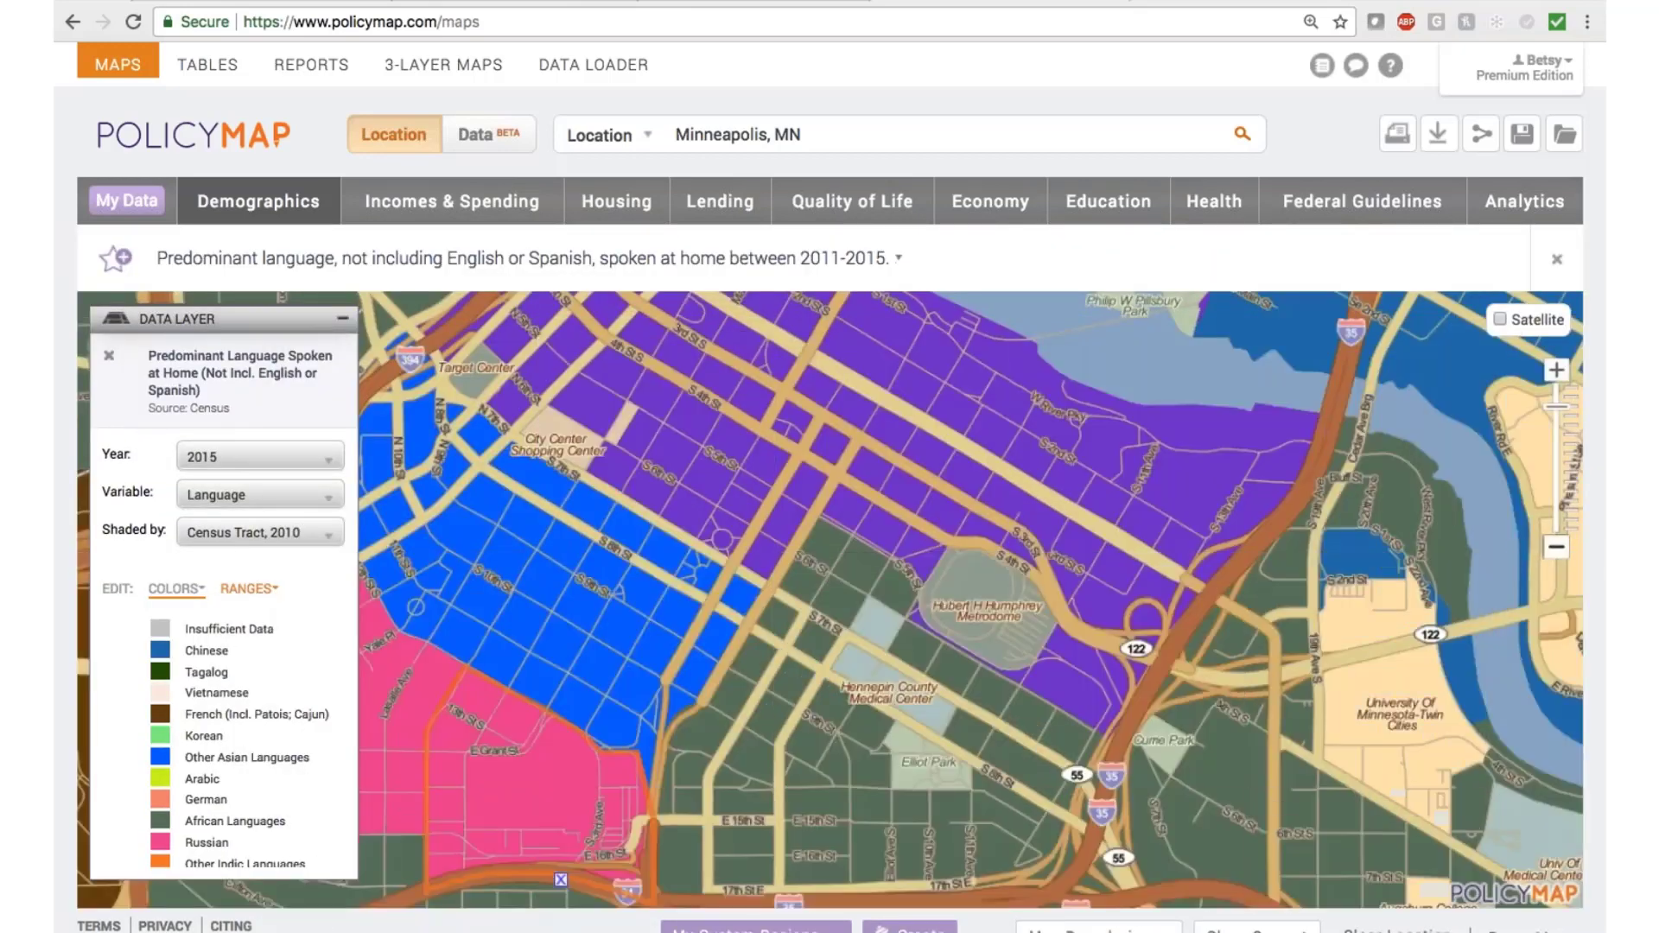
Show the predominant language values for the census tract around Loring Park and the downtown tract along the river.
click(1556, 547)
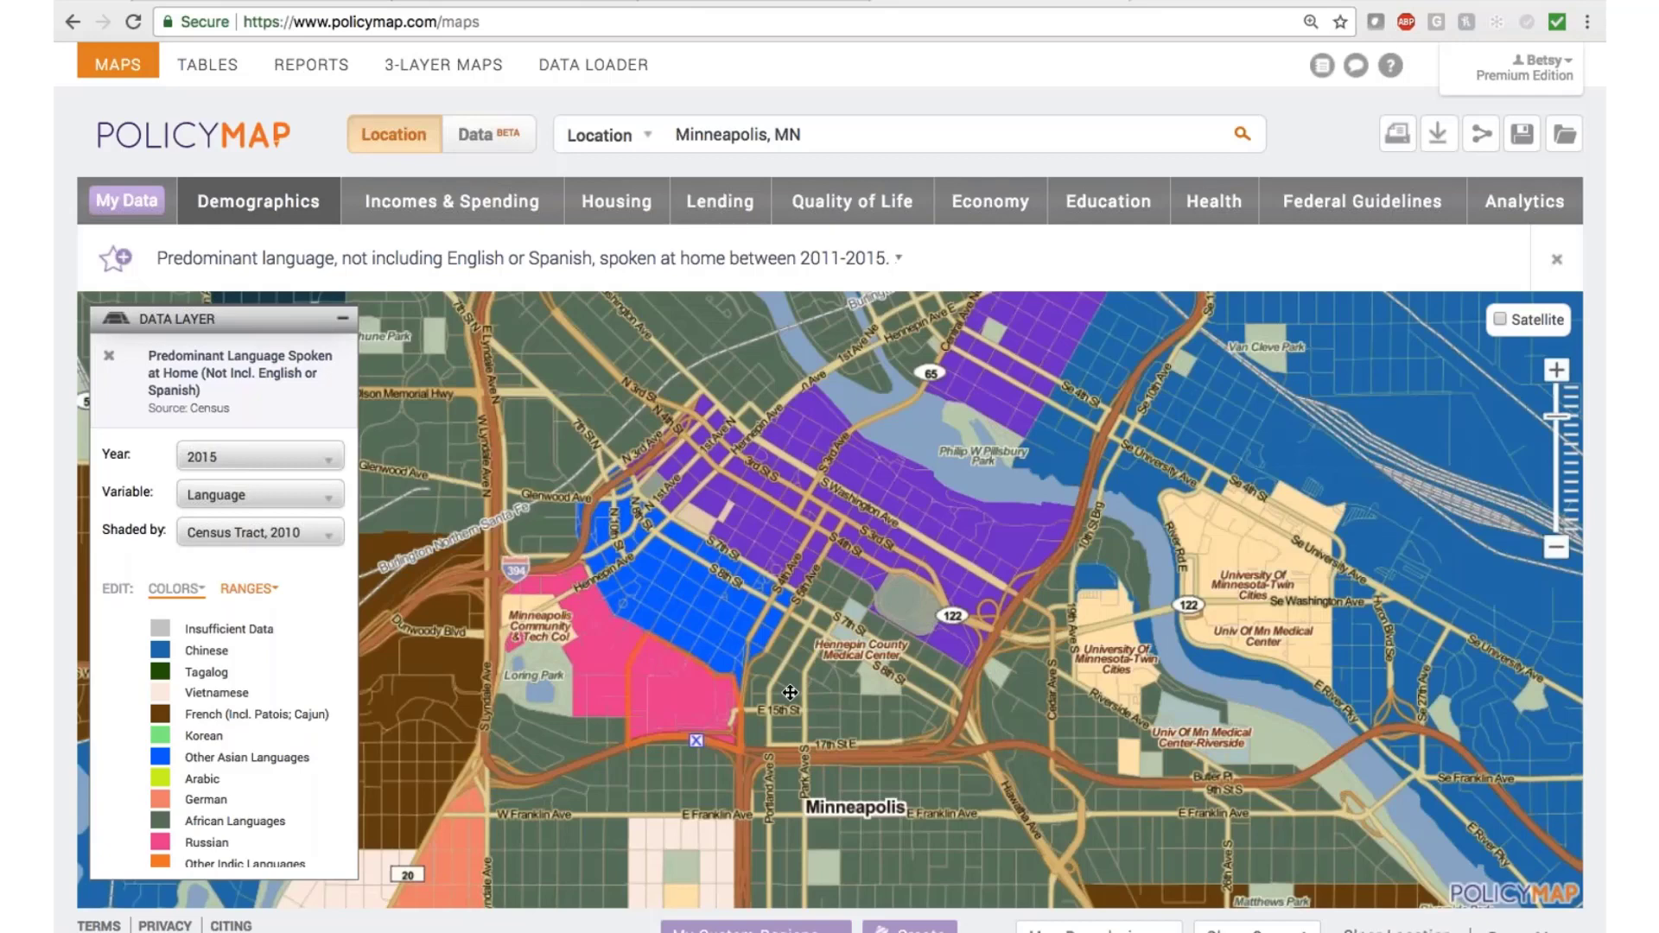
click(600, 669)
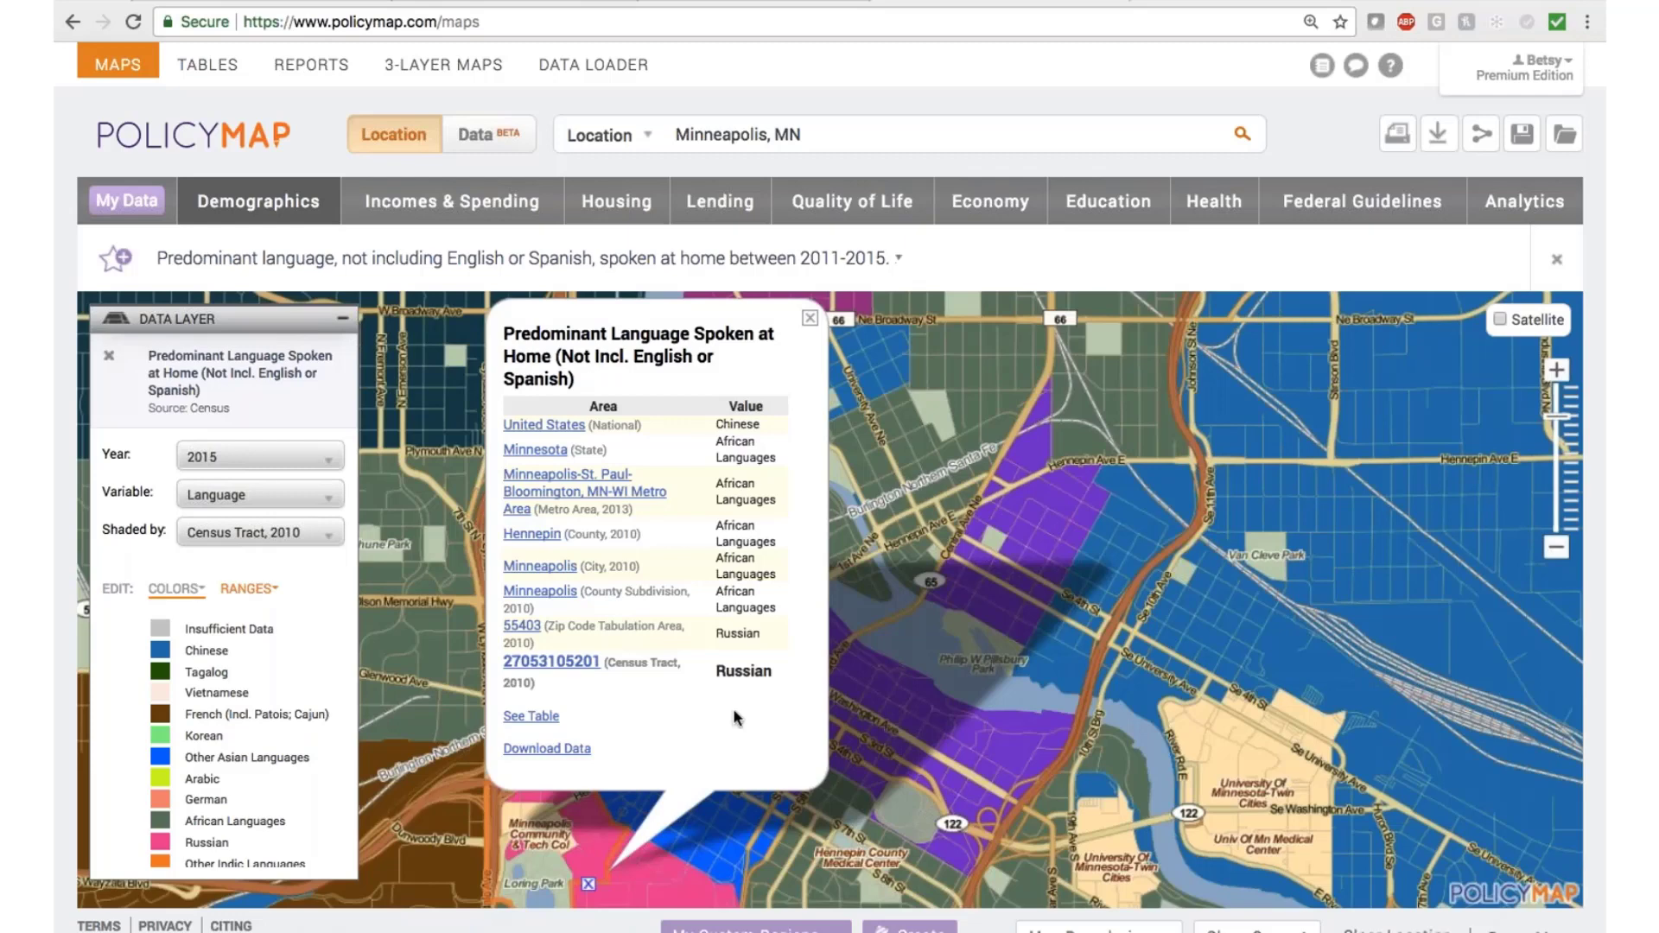
drag(711, 752, 724, 621)
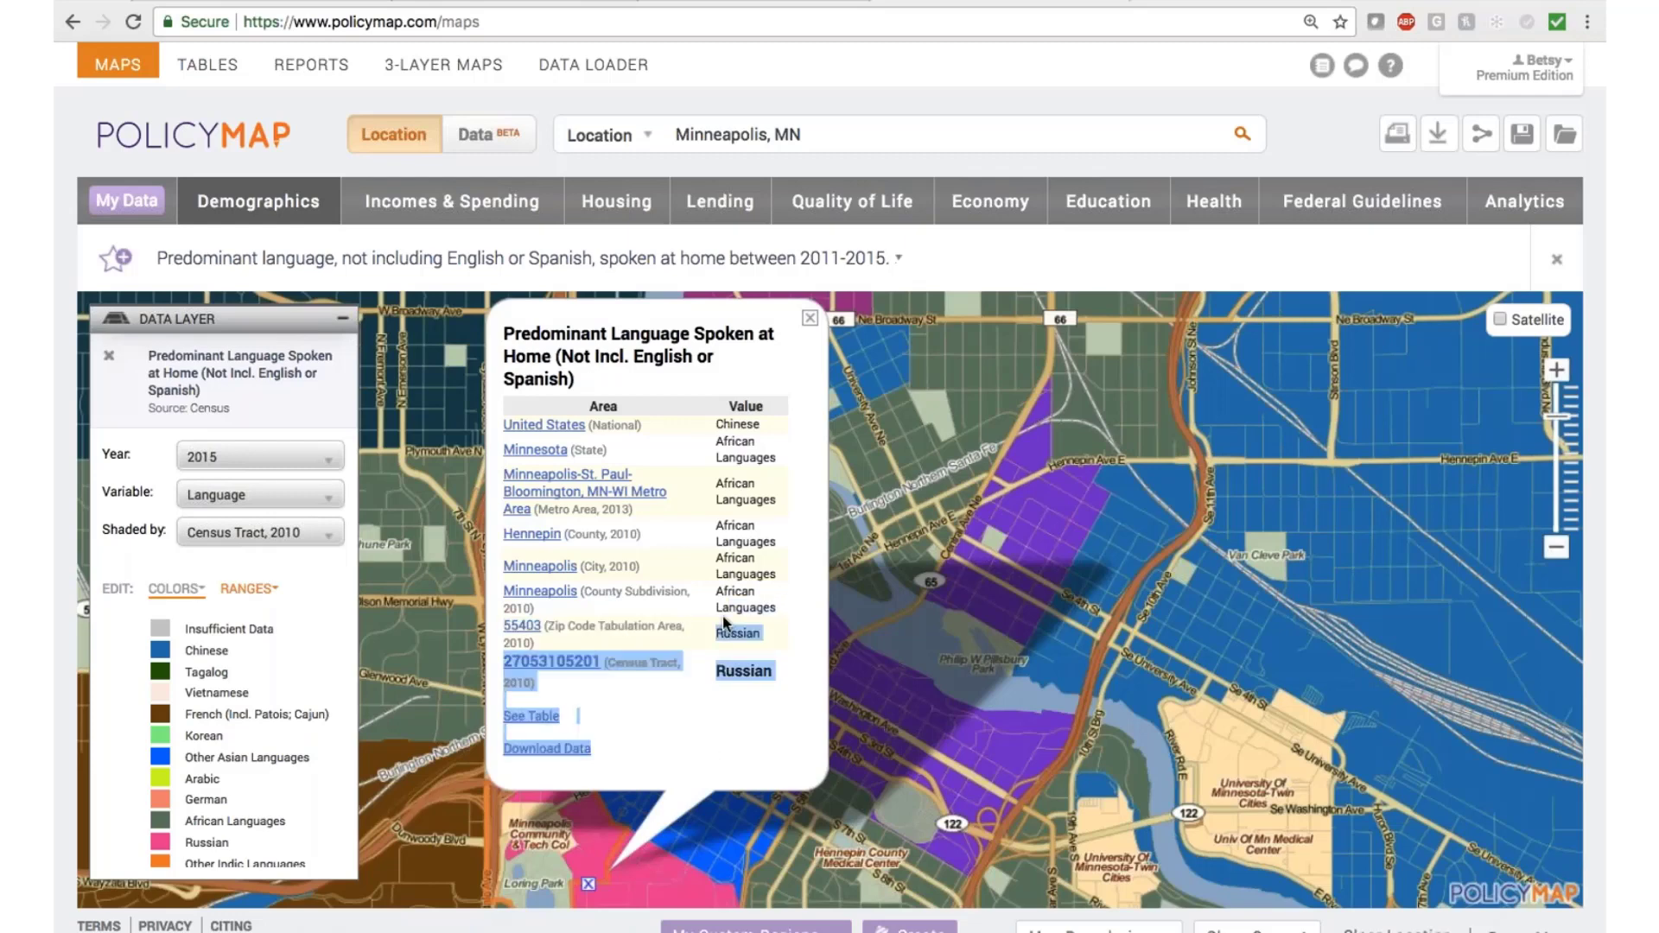
click(835, 460)
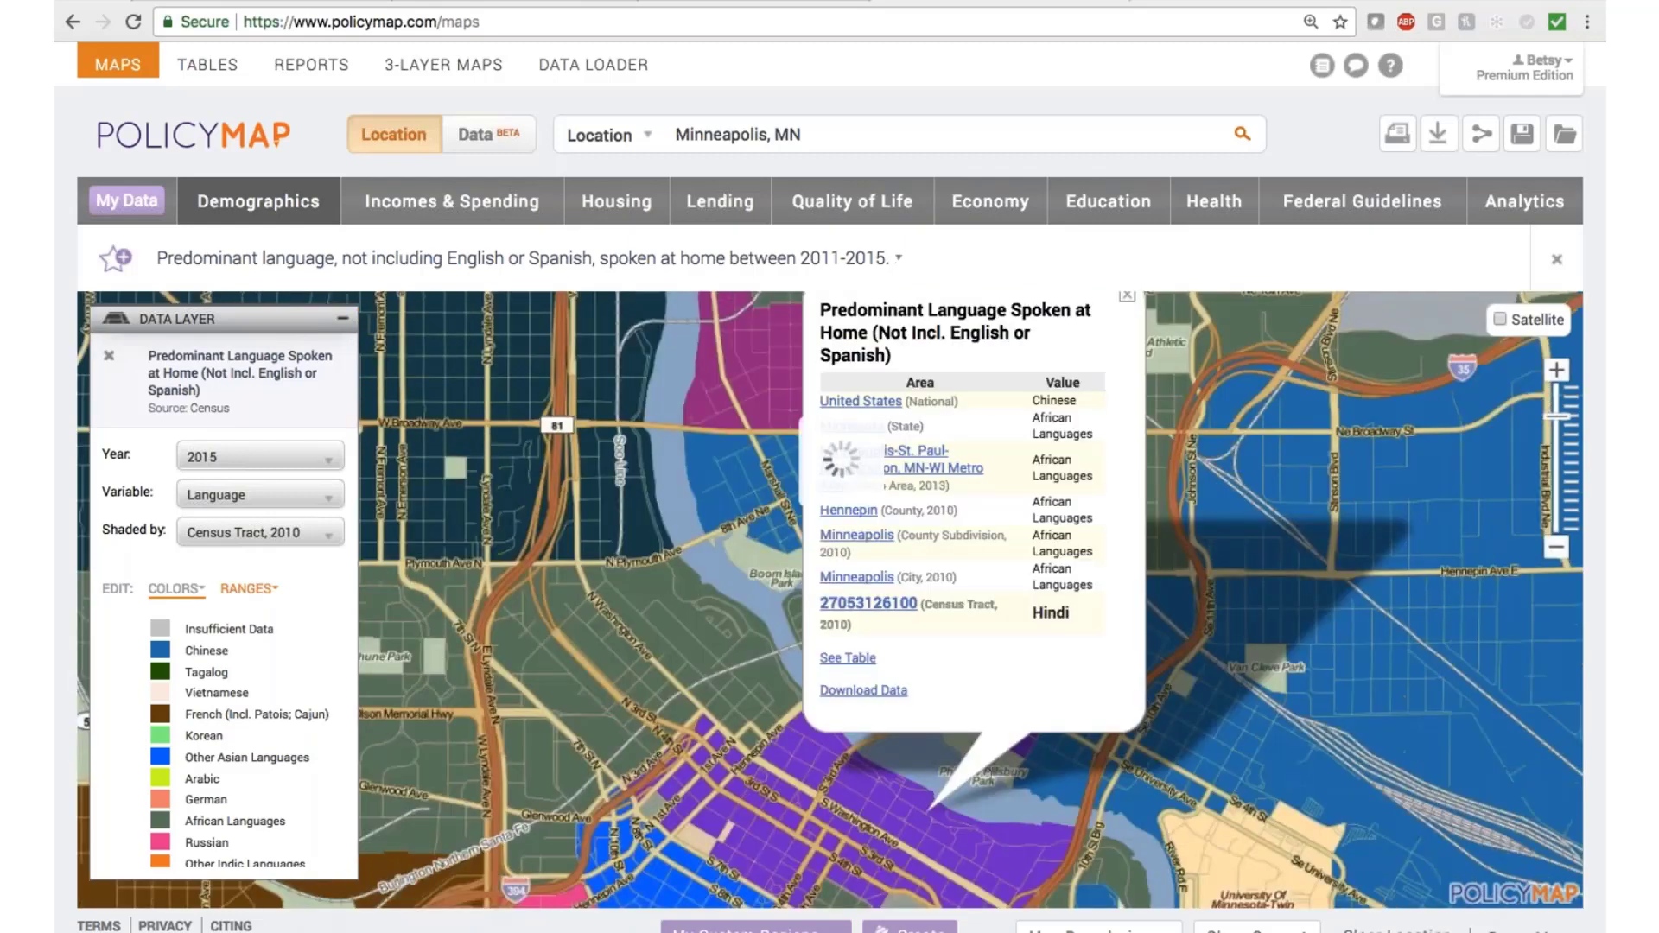
drag(769, 778, 760, 574)
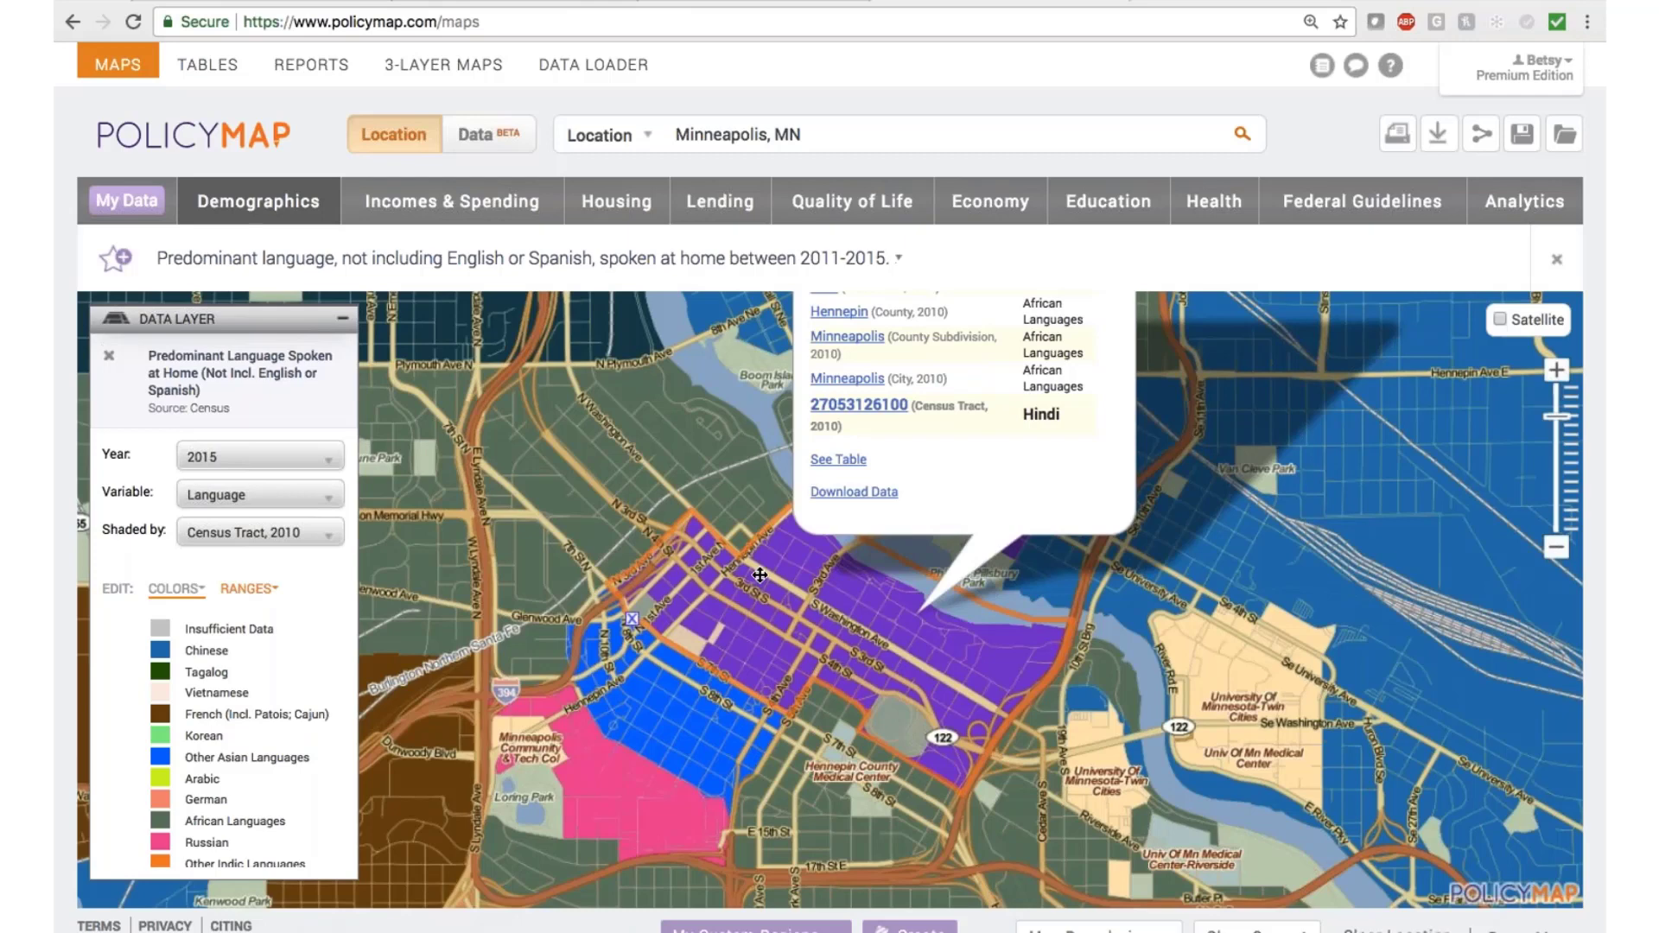
Browse the Foreign Born data for Europe and Asia and add the layer for people born in India.
click(246, 210)
mouse_move(403, 609)
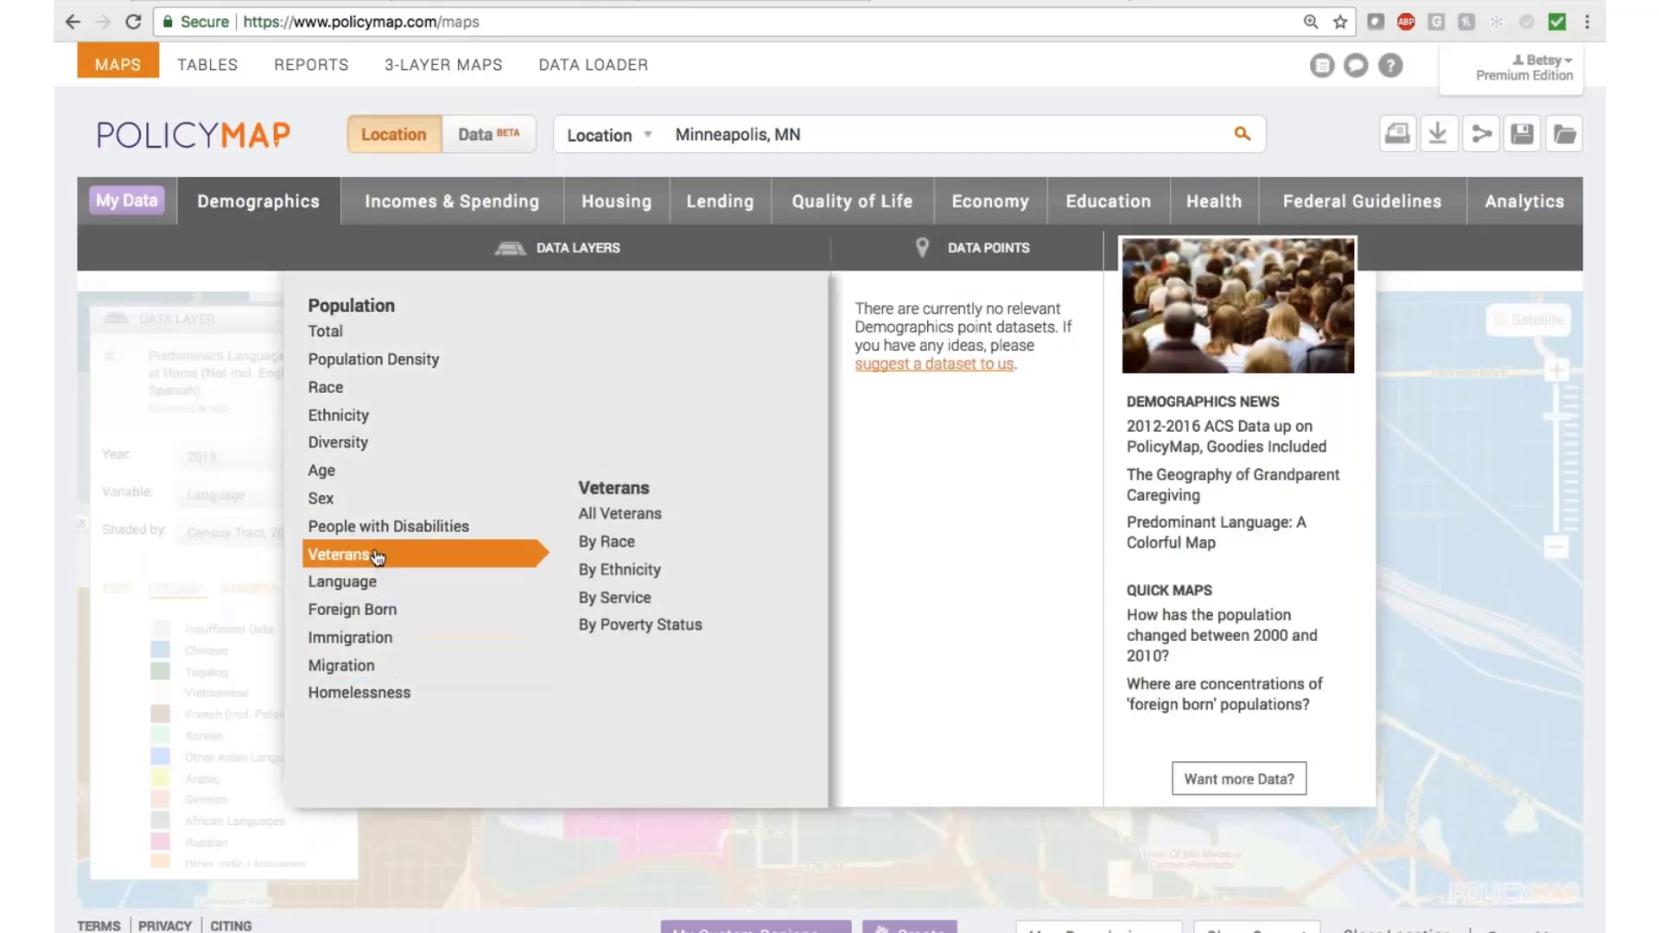
mouse_move(654, 582)
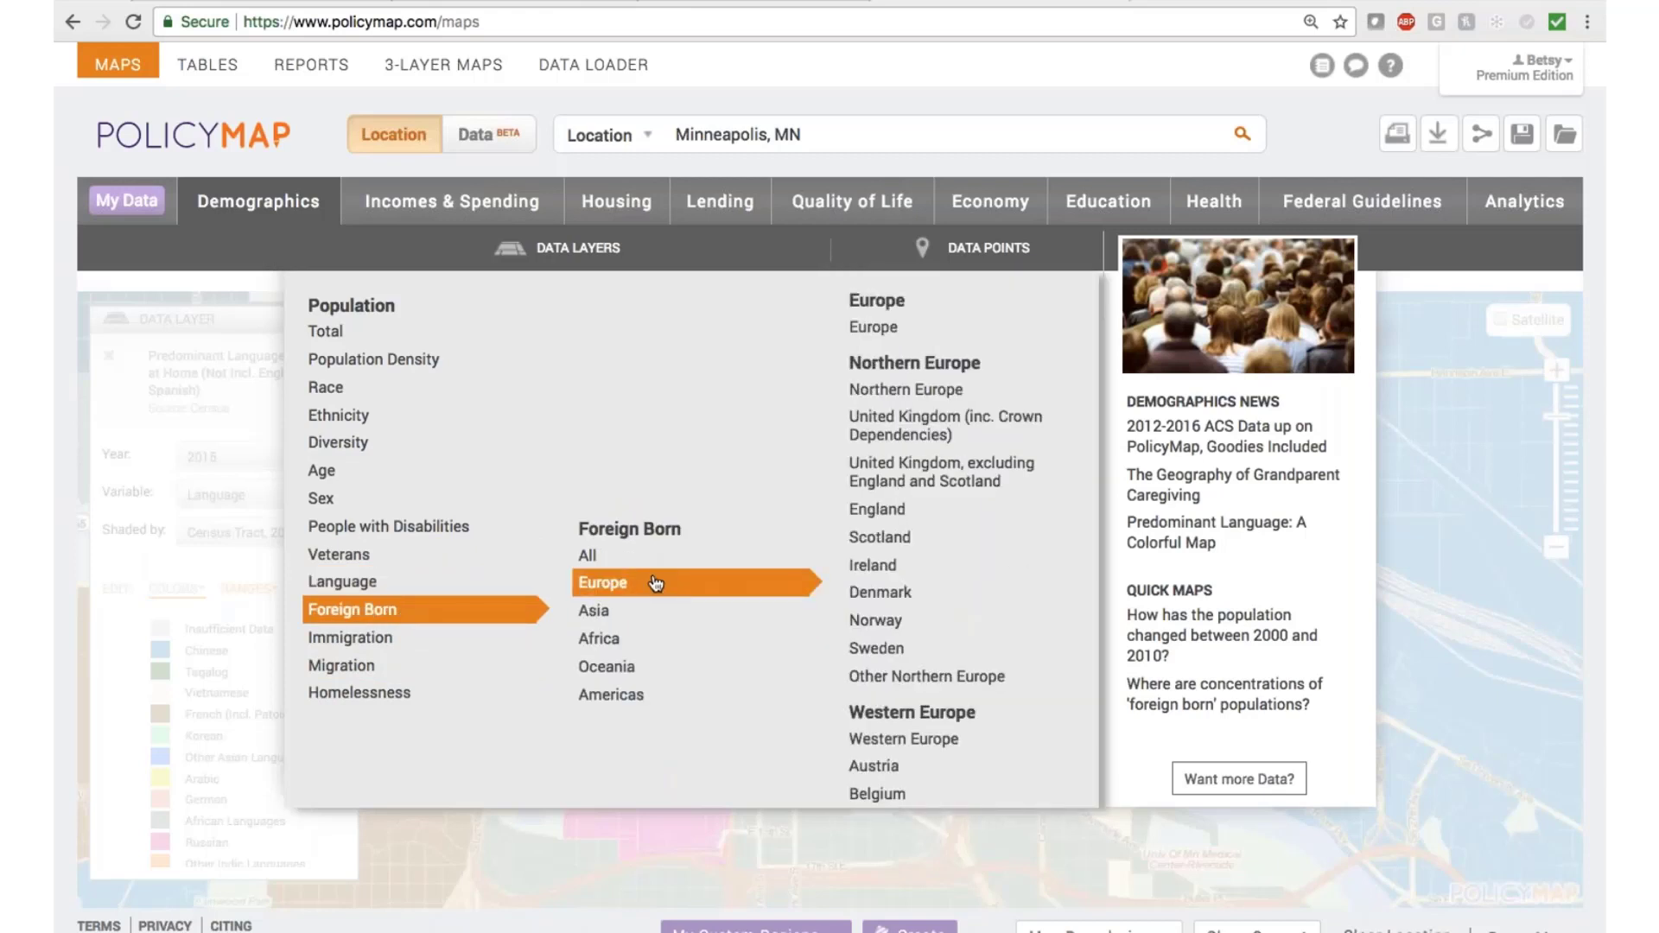
mouse_move(759, 606)
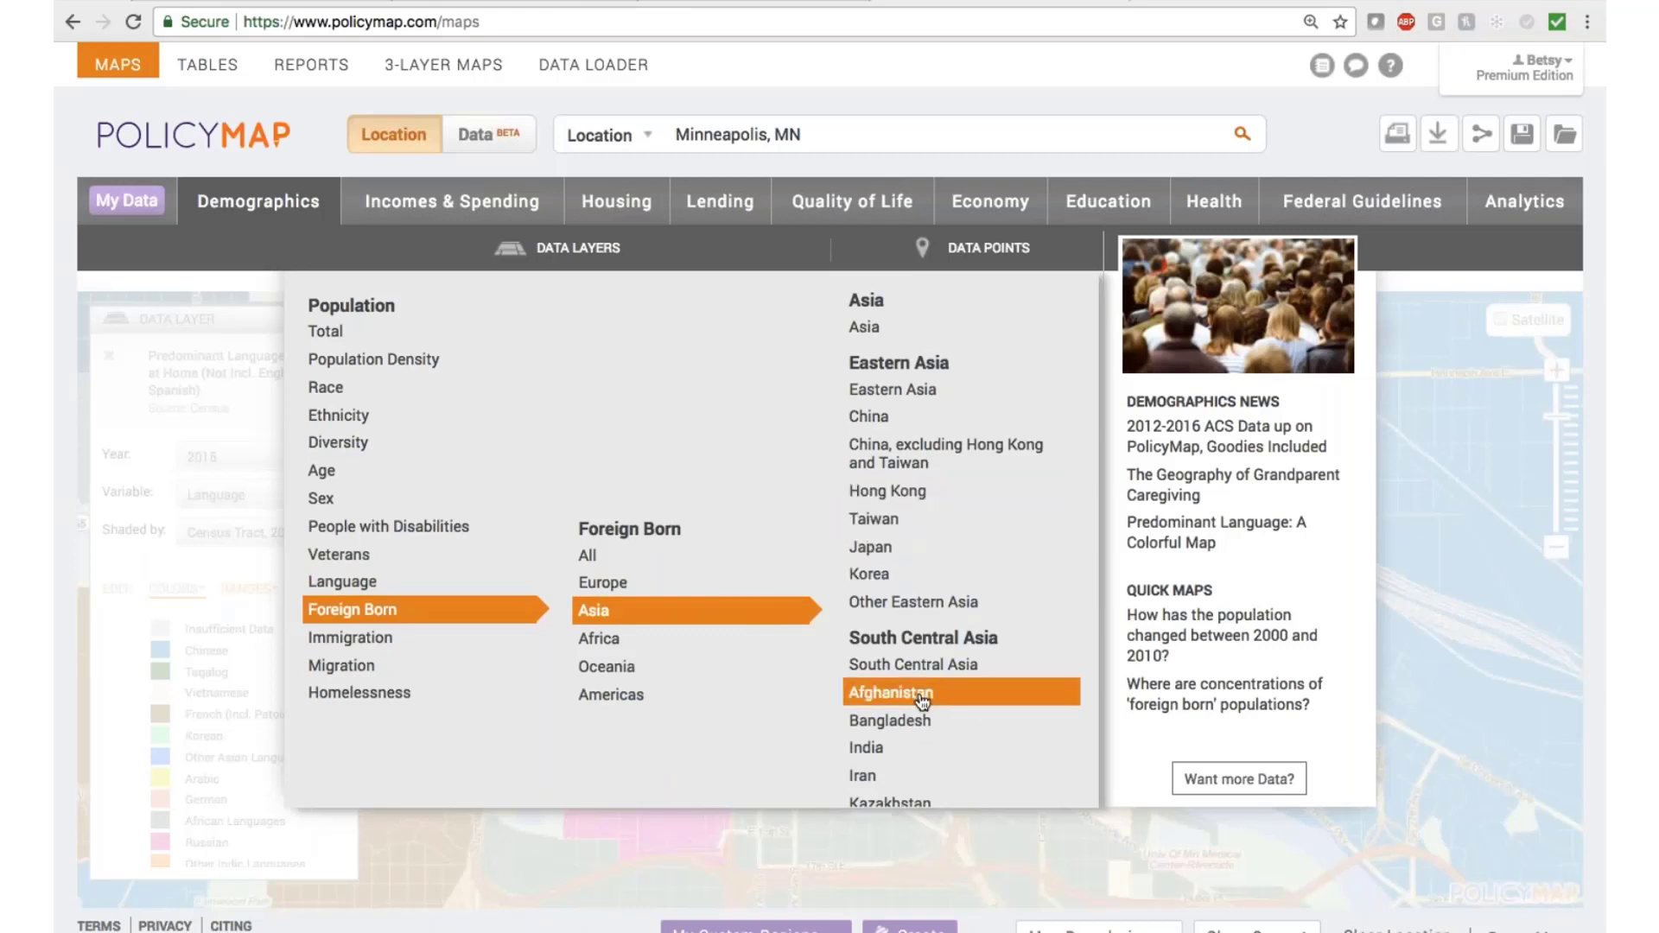
click(908, 758)
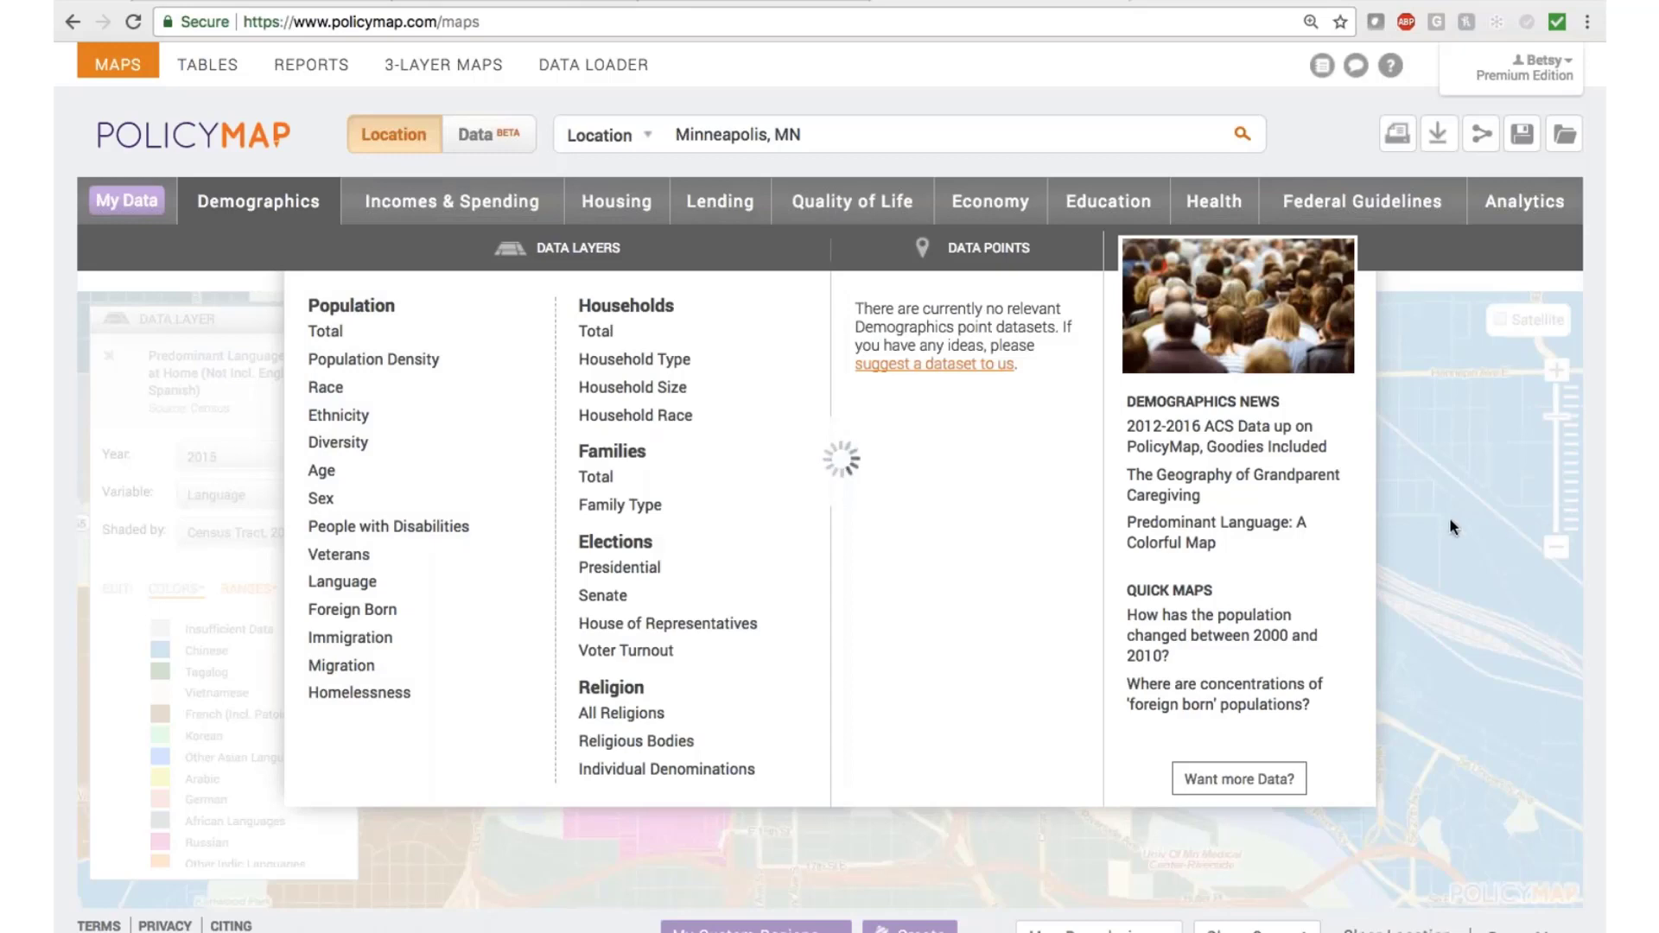
click(1450, 520)
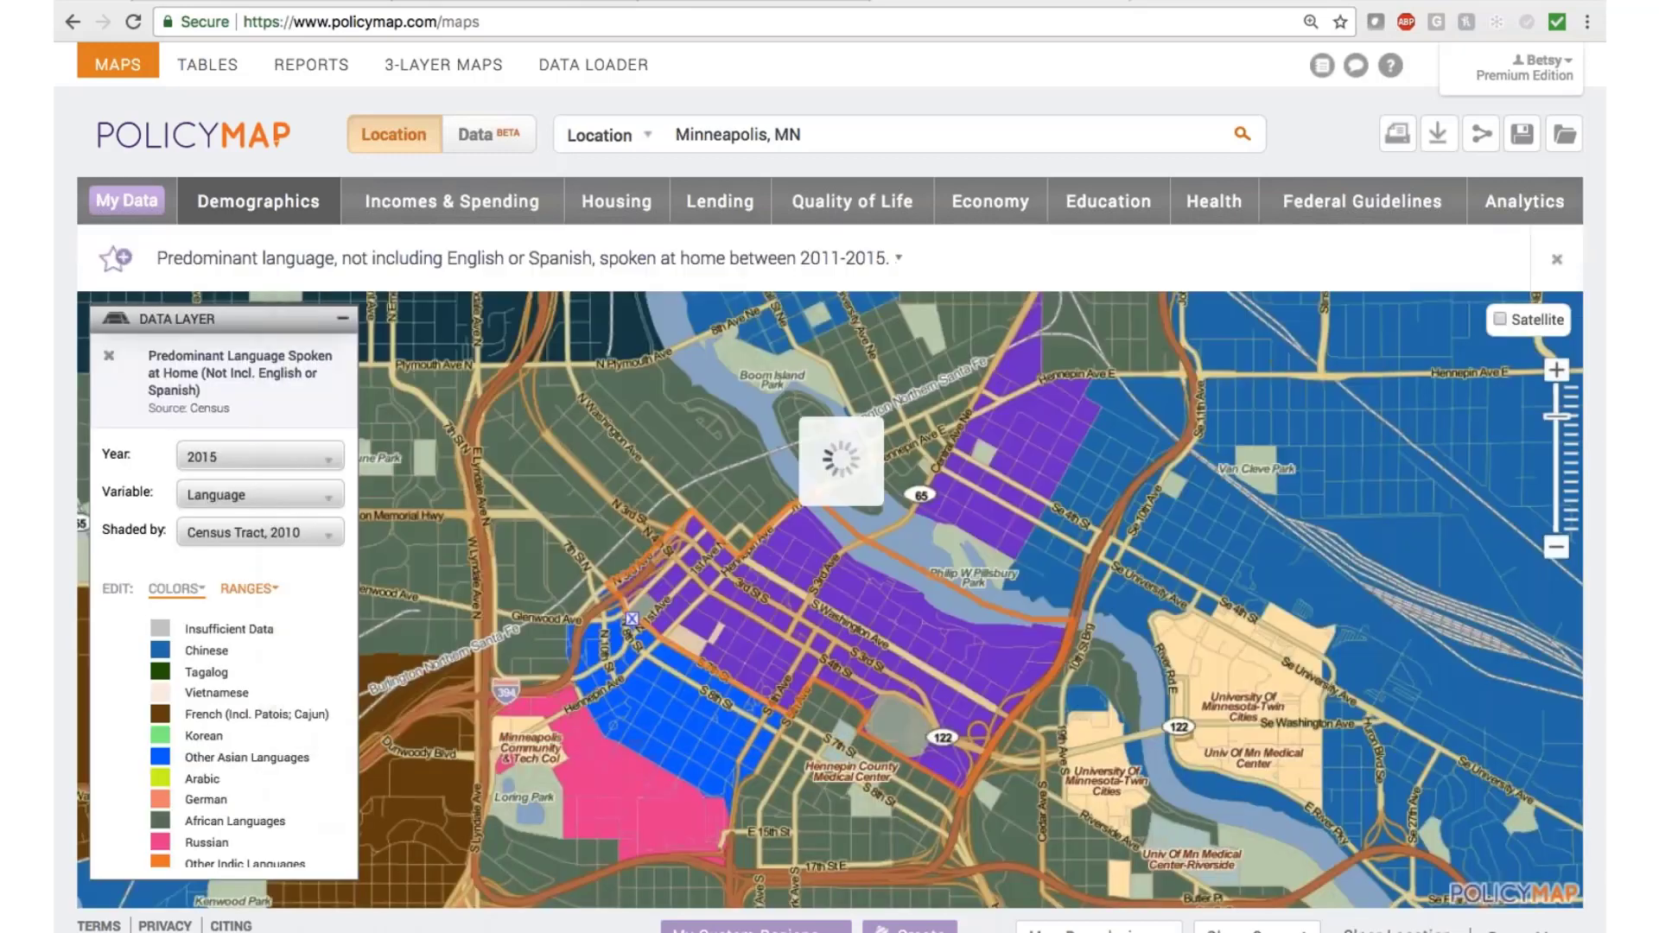
click(283, 214)
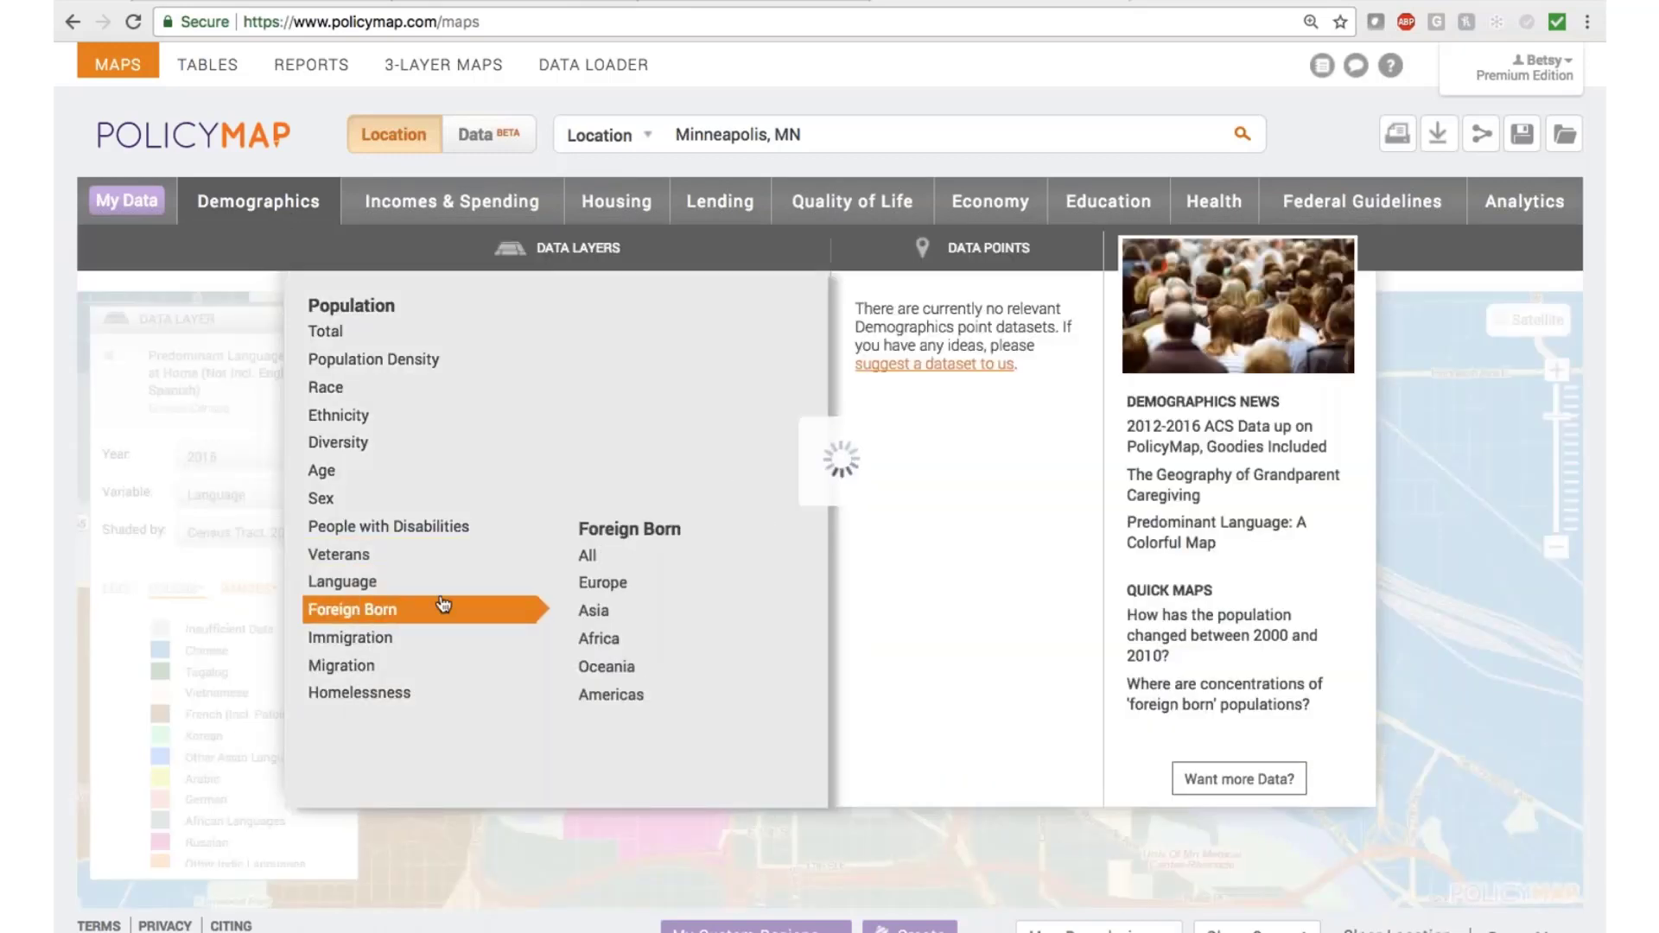
mouse_move(630, 615)
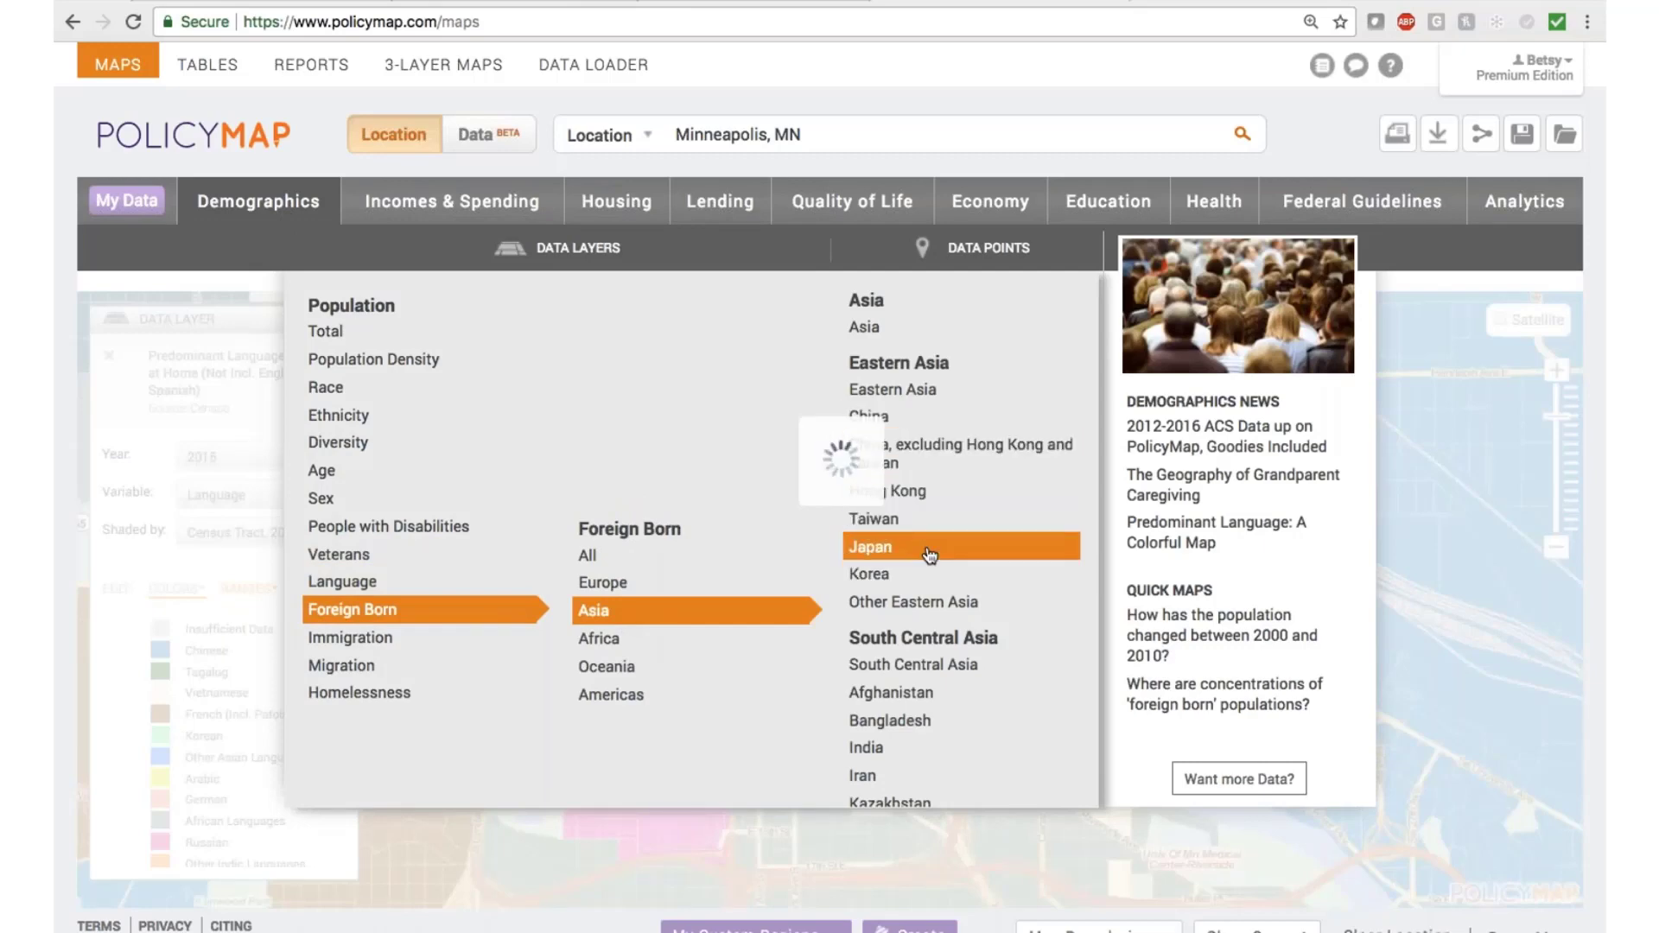
click(867, 745)
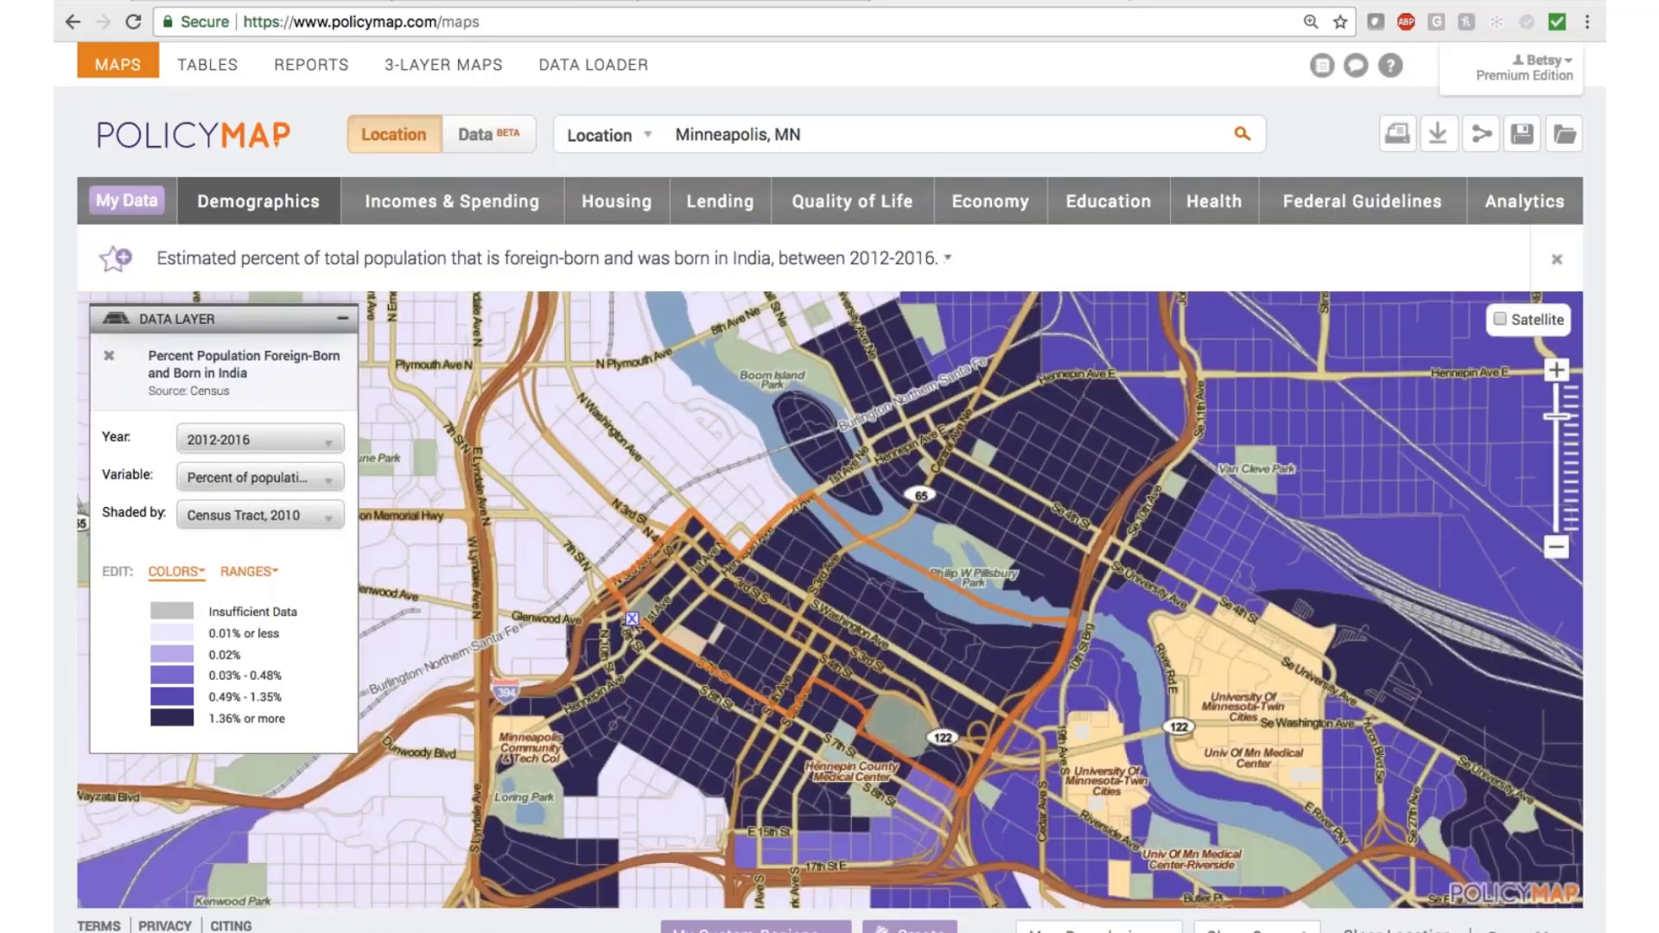
Show the born-in-India layer for the whole country by locating the United States, and close its location bubble.
click(1556, 547)
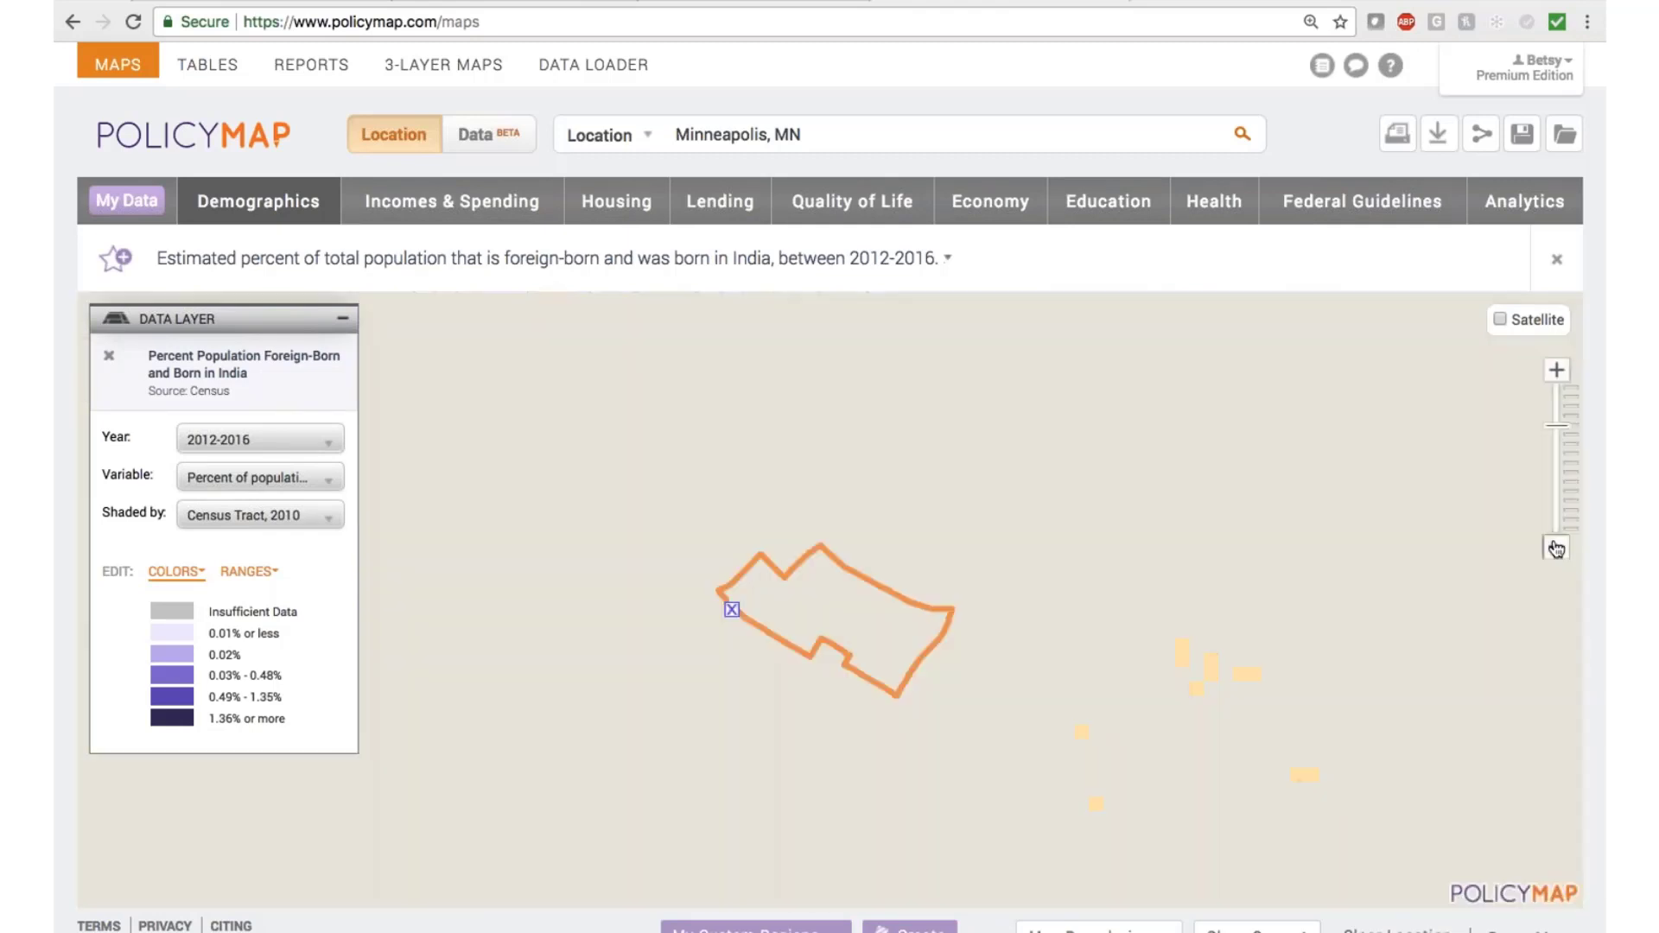
click(1556, 547)
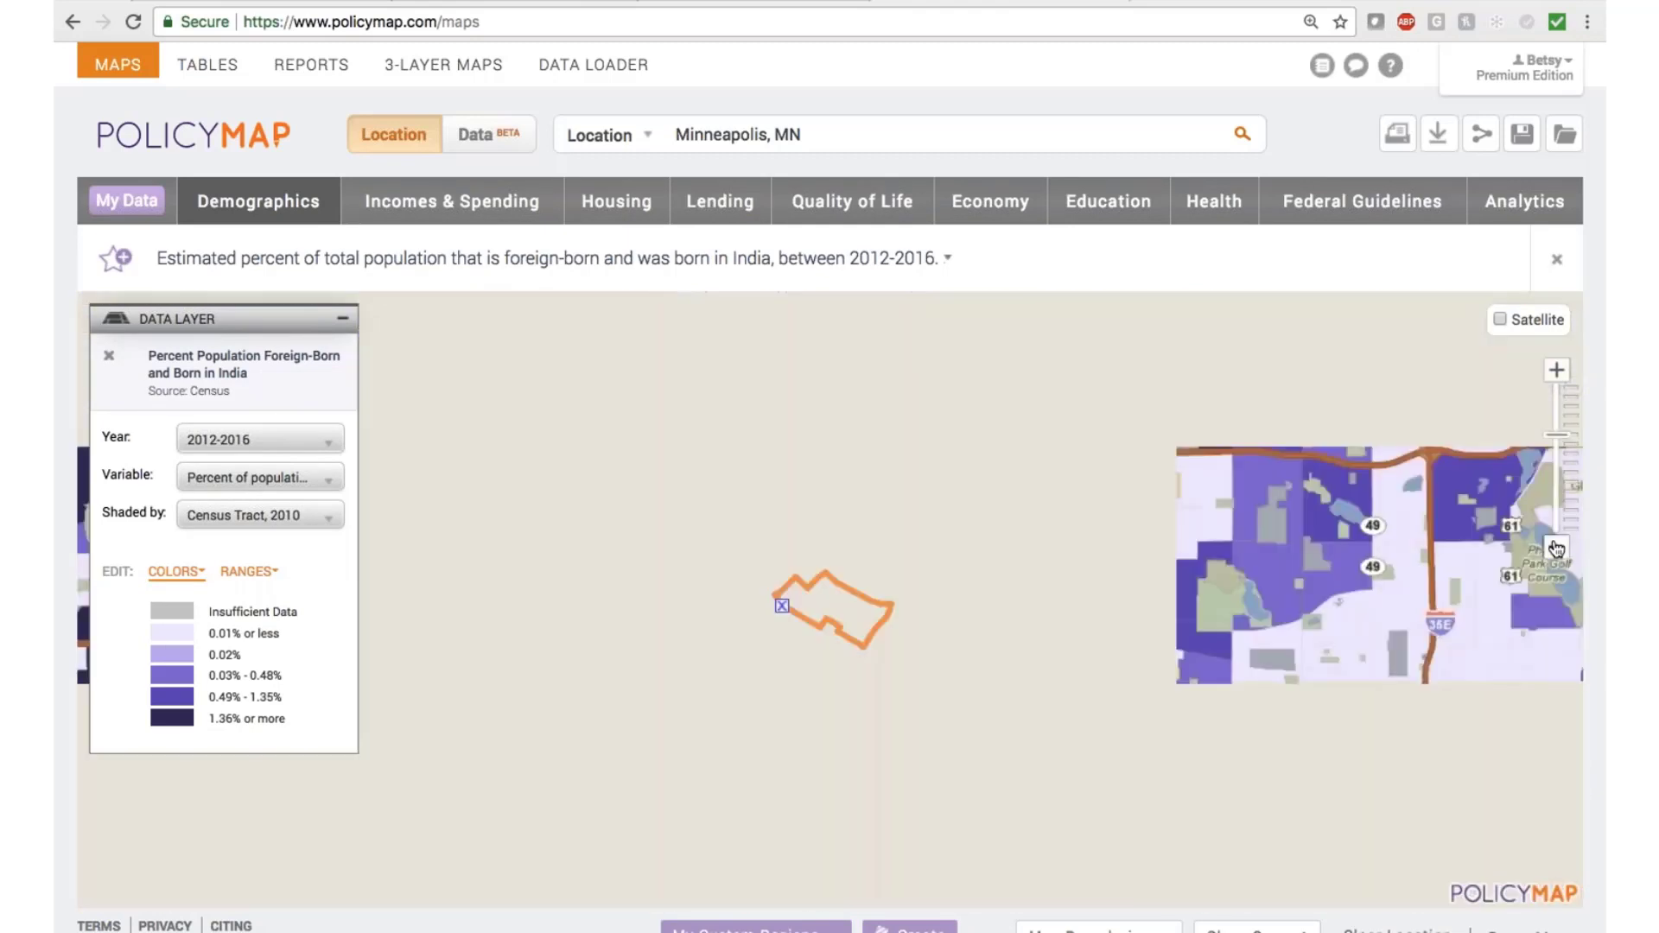
click(1556, 547)
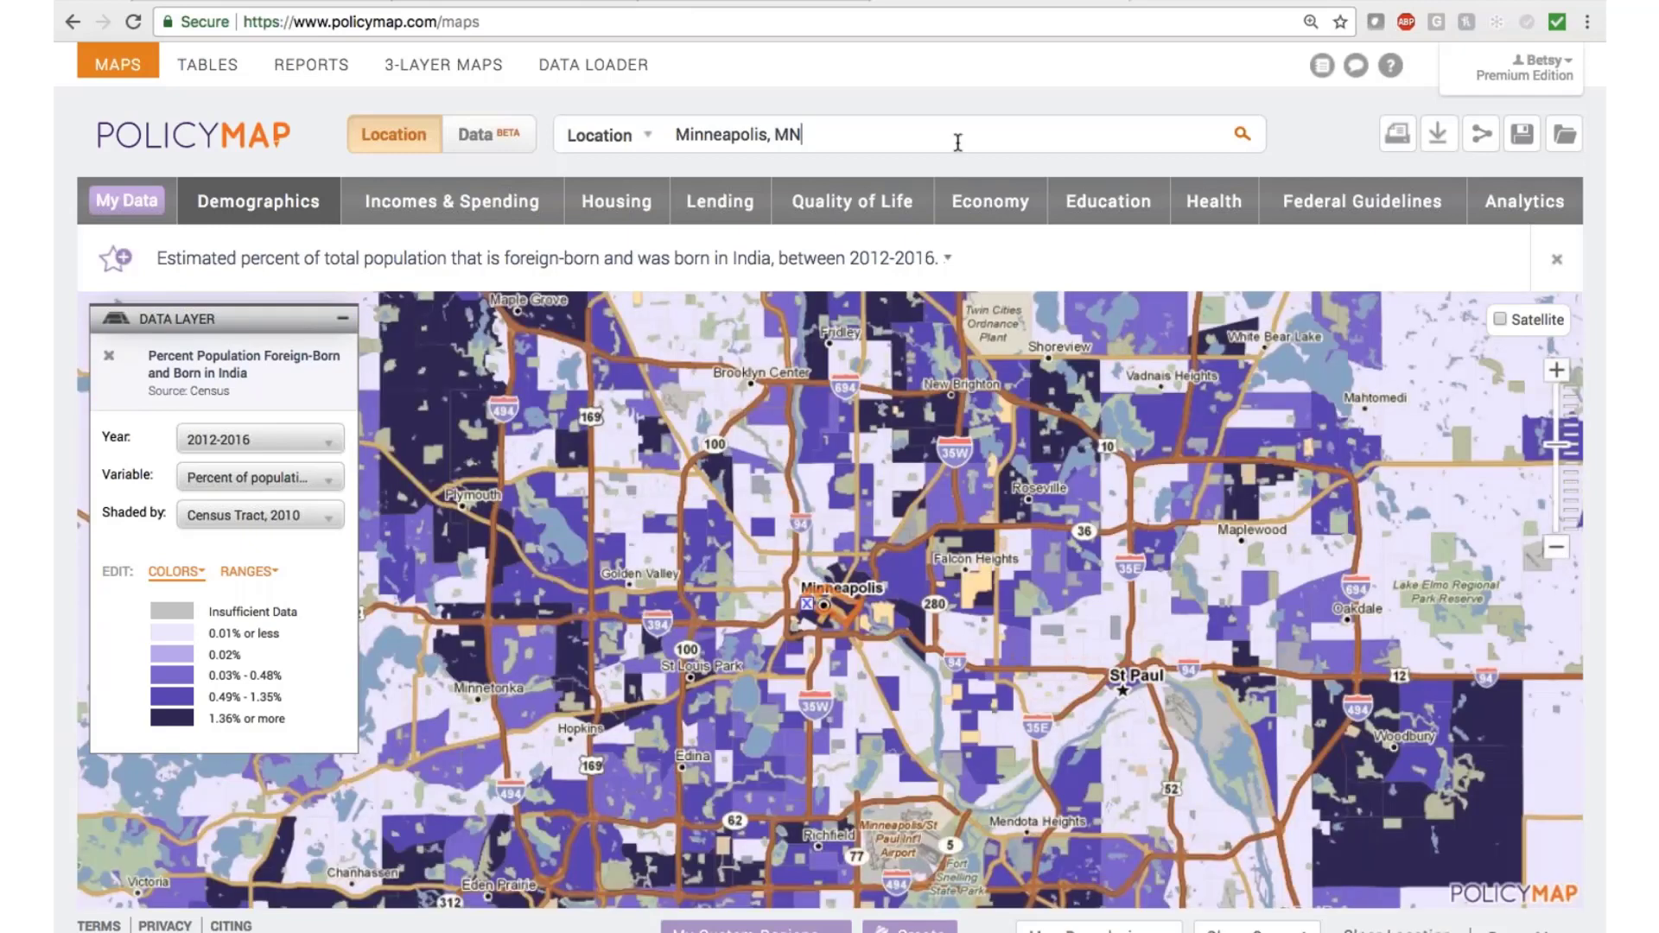
drag(957, 136, 603, 131)
text(univer)
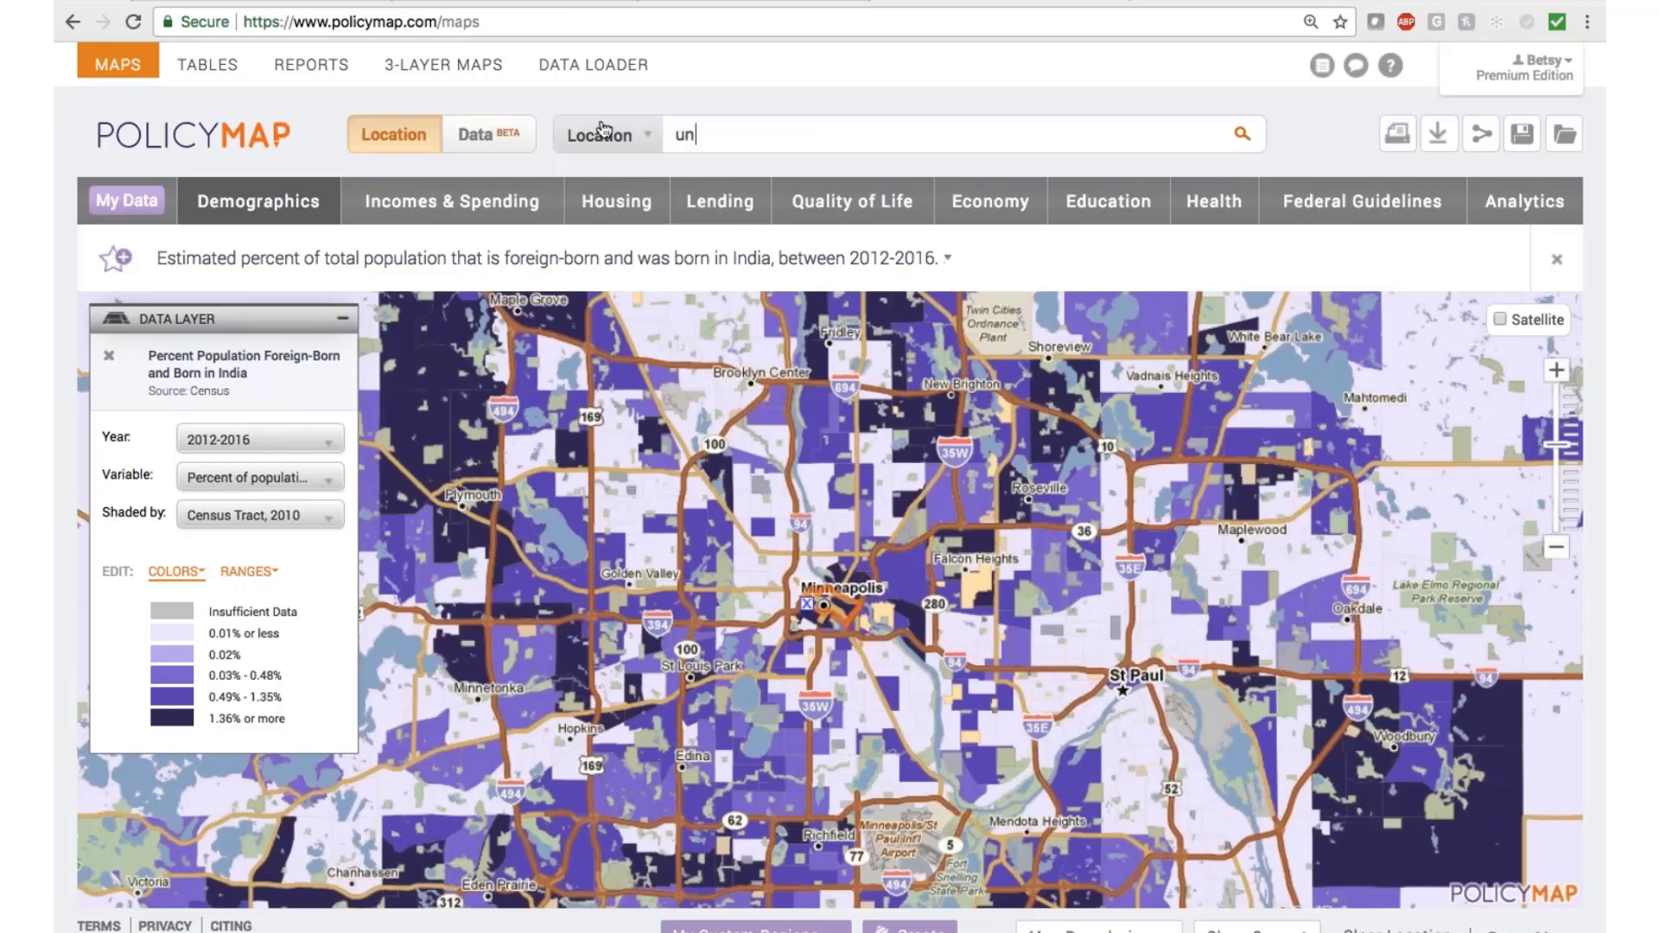
key(BackSpace)
key(BackSpace)
key(BackSpace)
key(BackSpace)
text(ited)
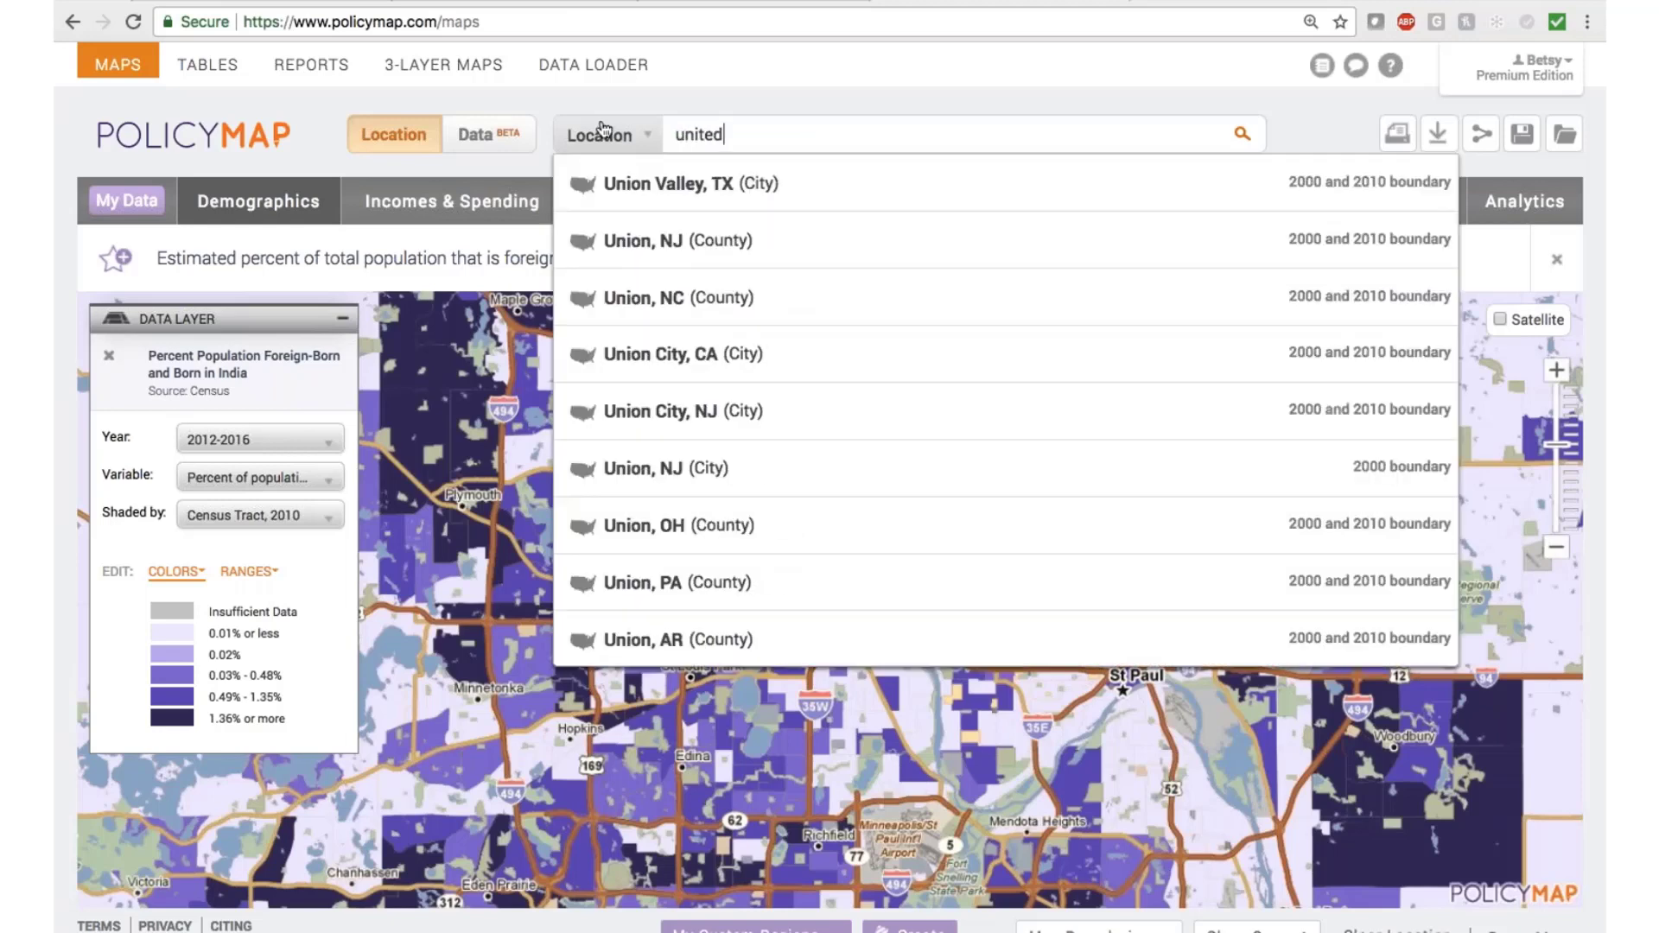
click(684, 186)
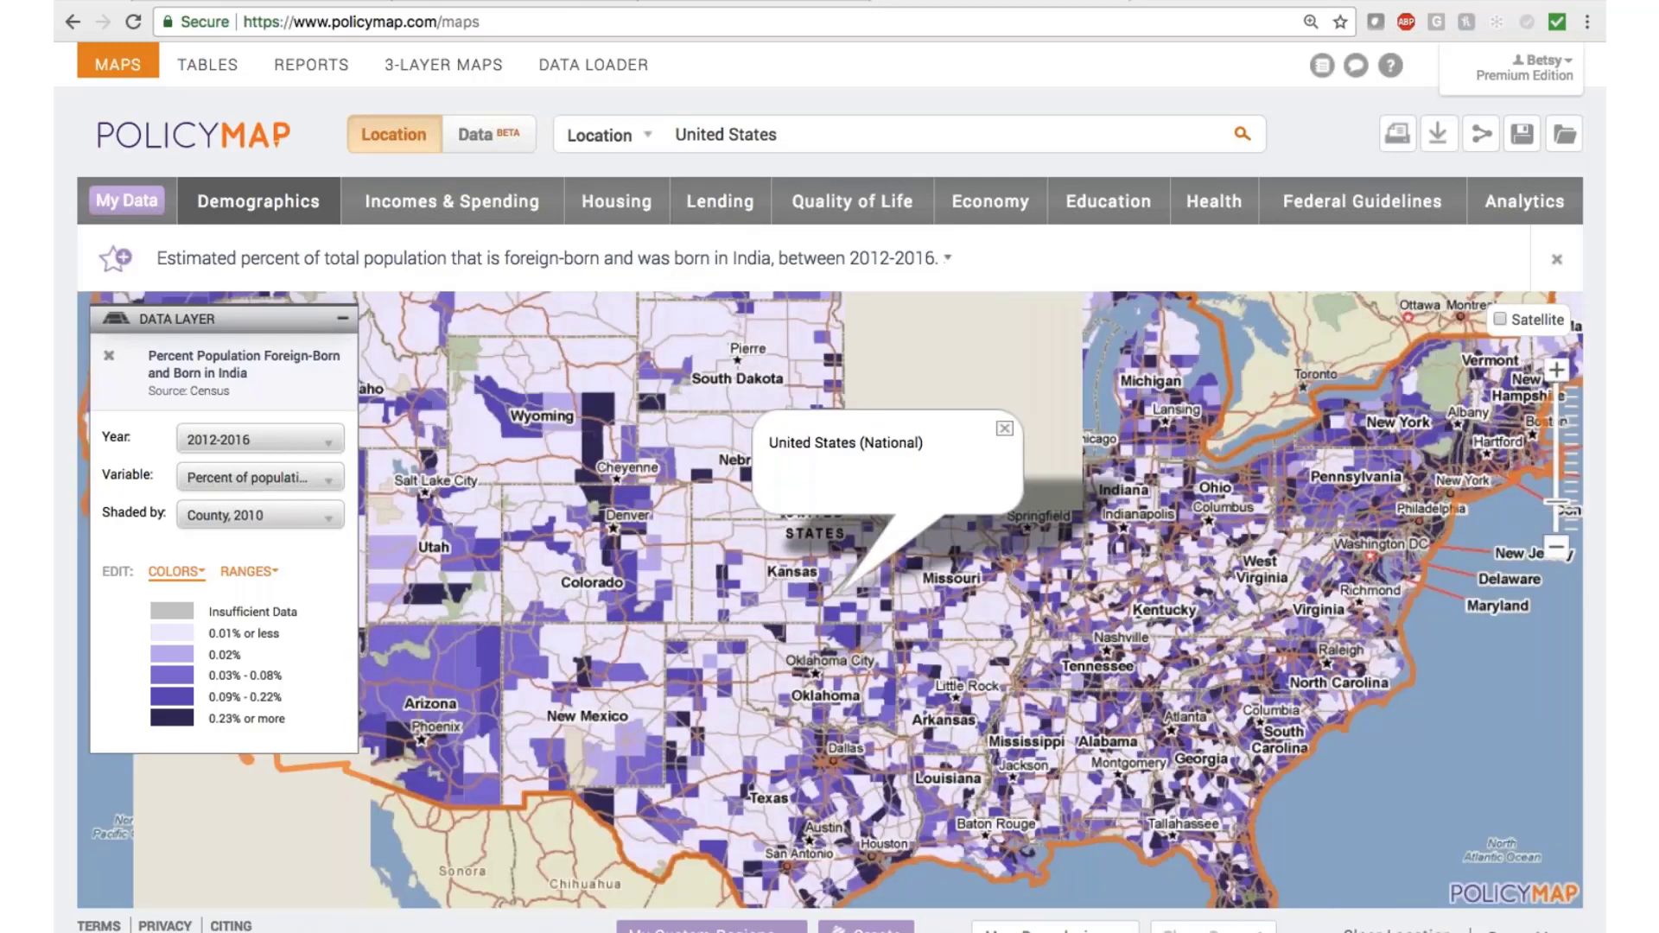
click(1004, 429)
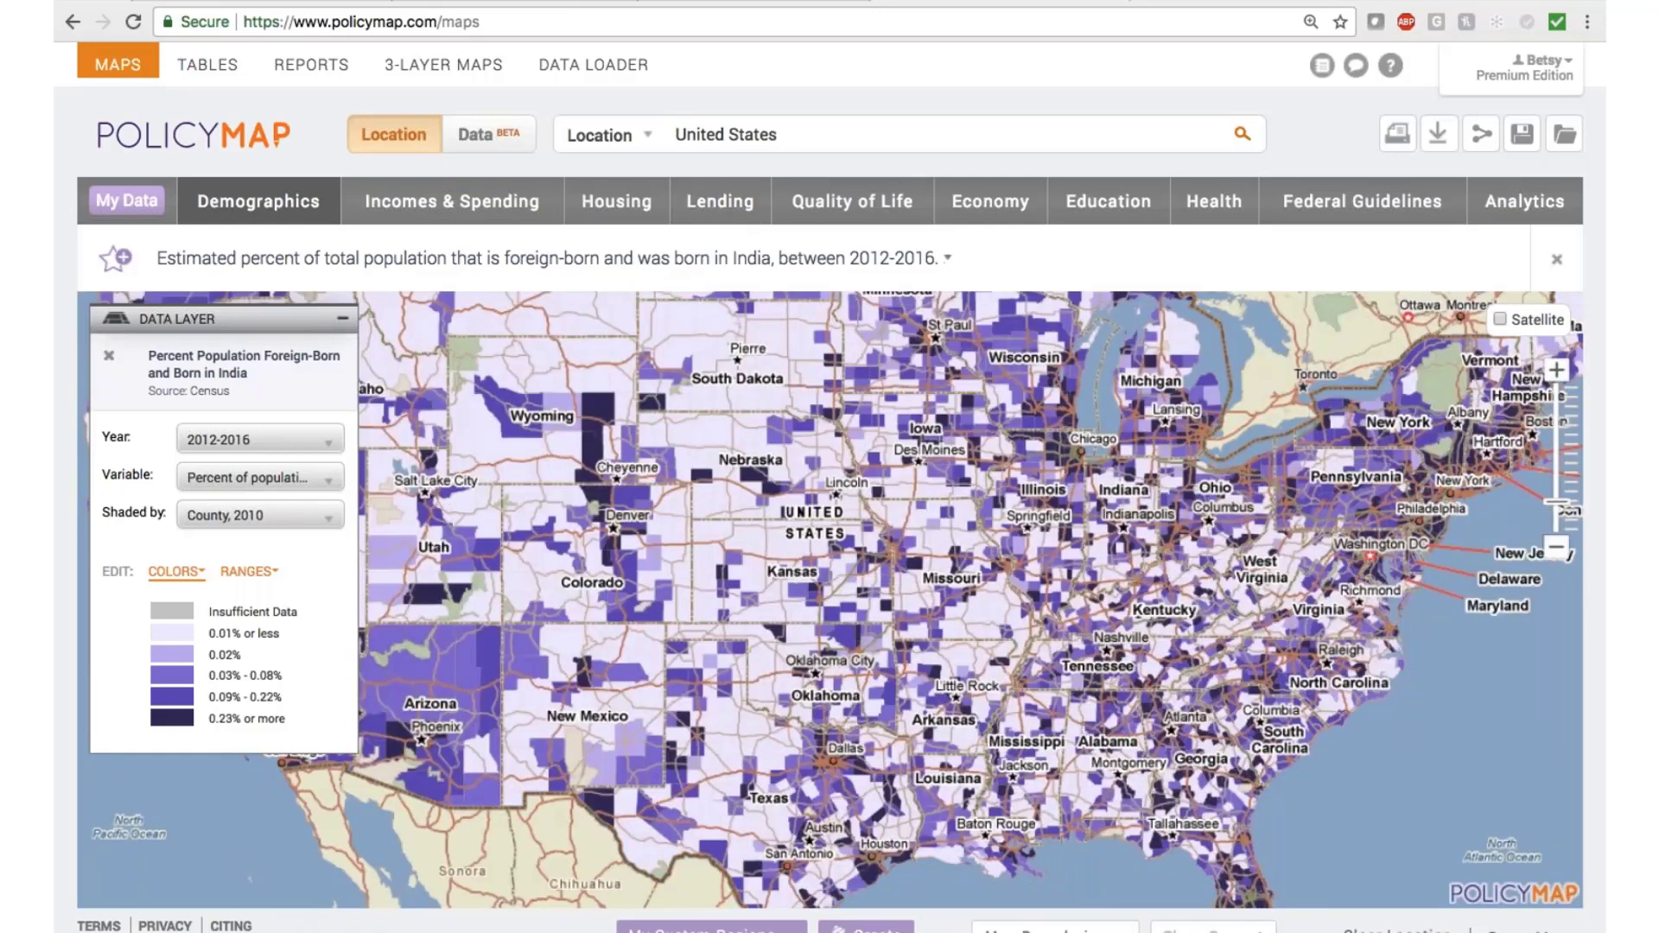
Browse the poverty and federal tax return data under Incomes & Spending, and add the Gini Index layer for income inequality.
click(434, 211)
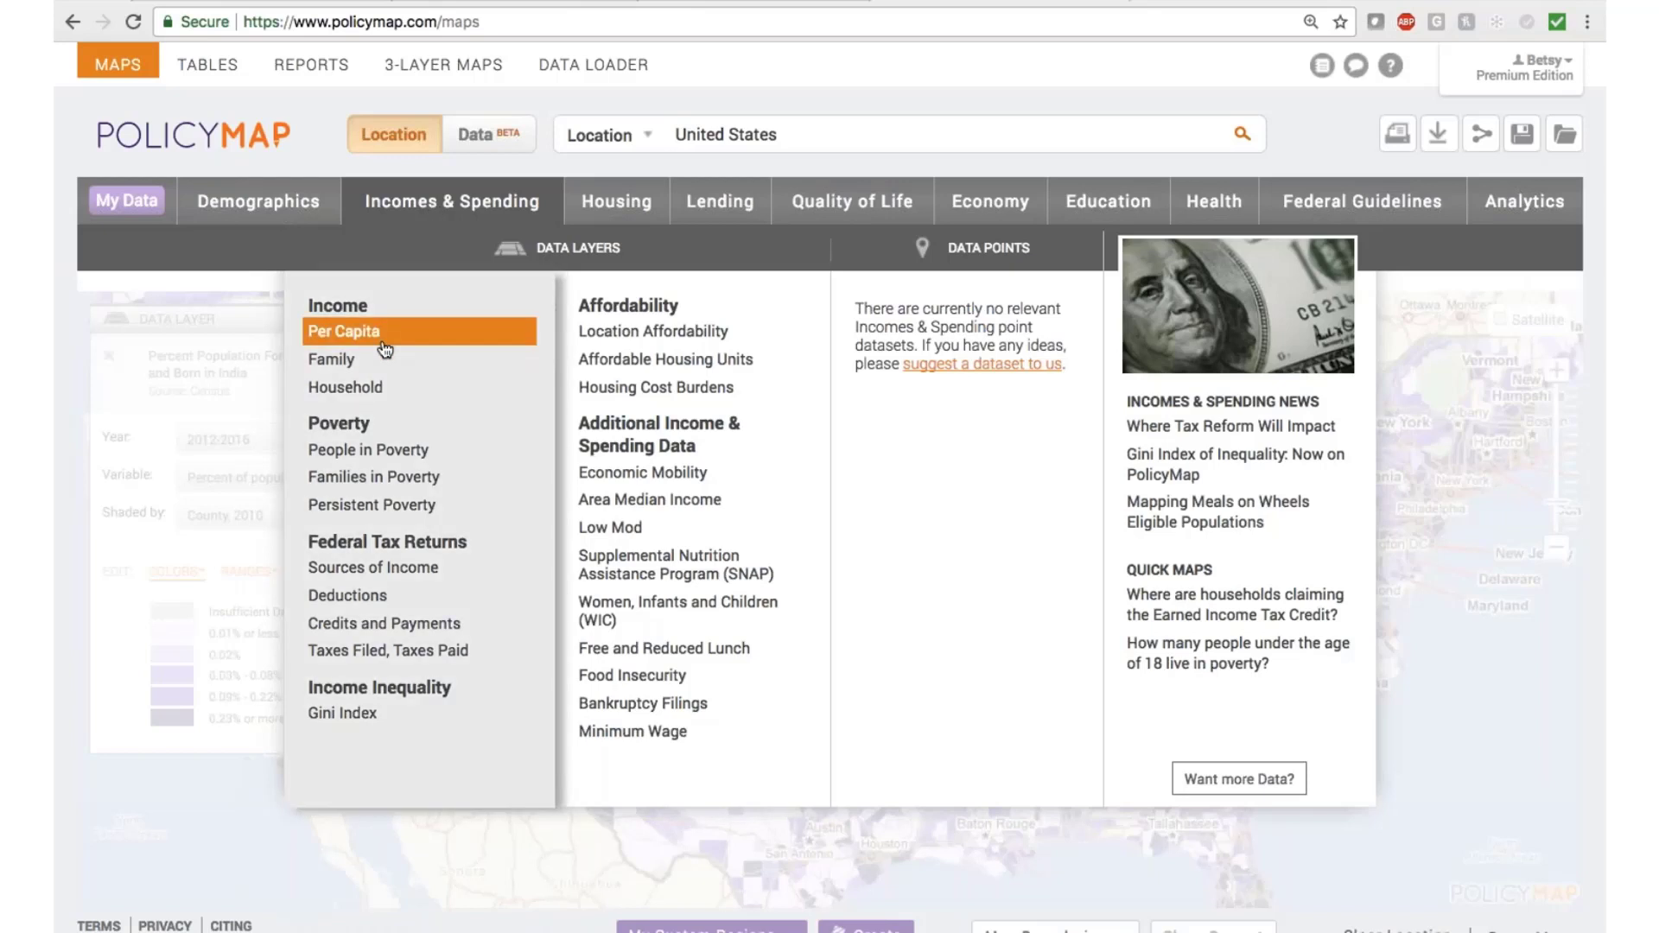
mouse_move(384, 449)
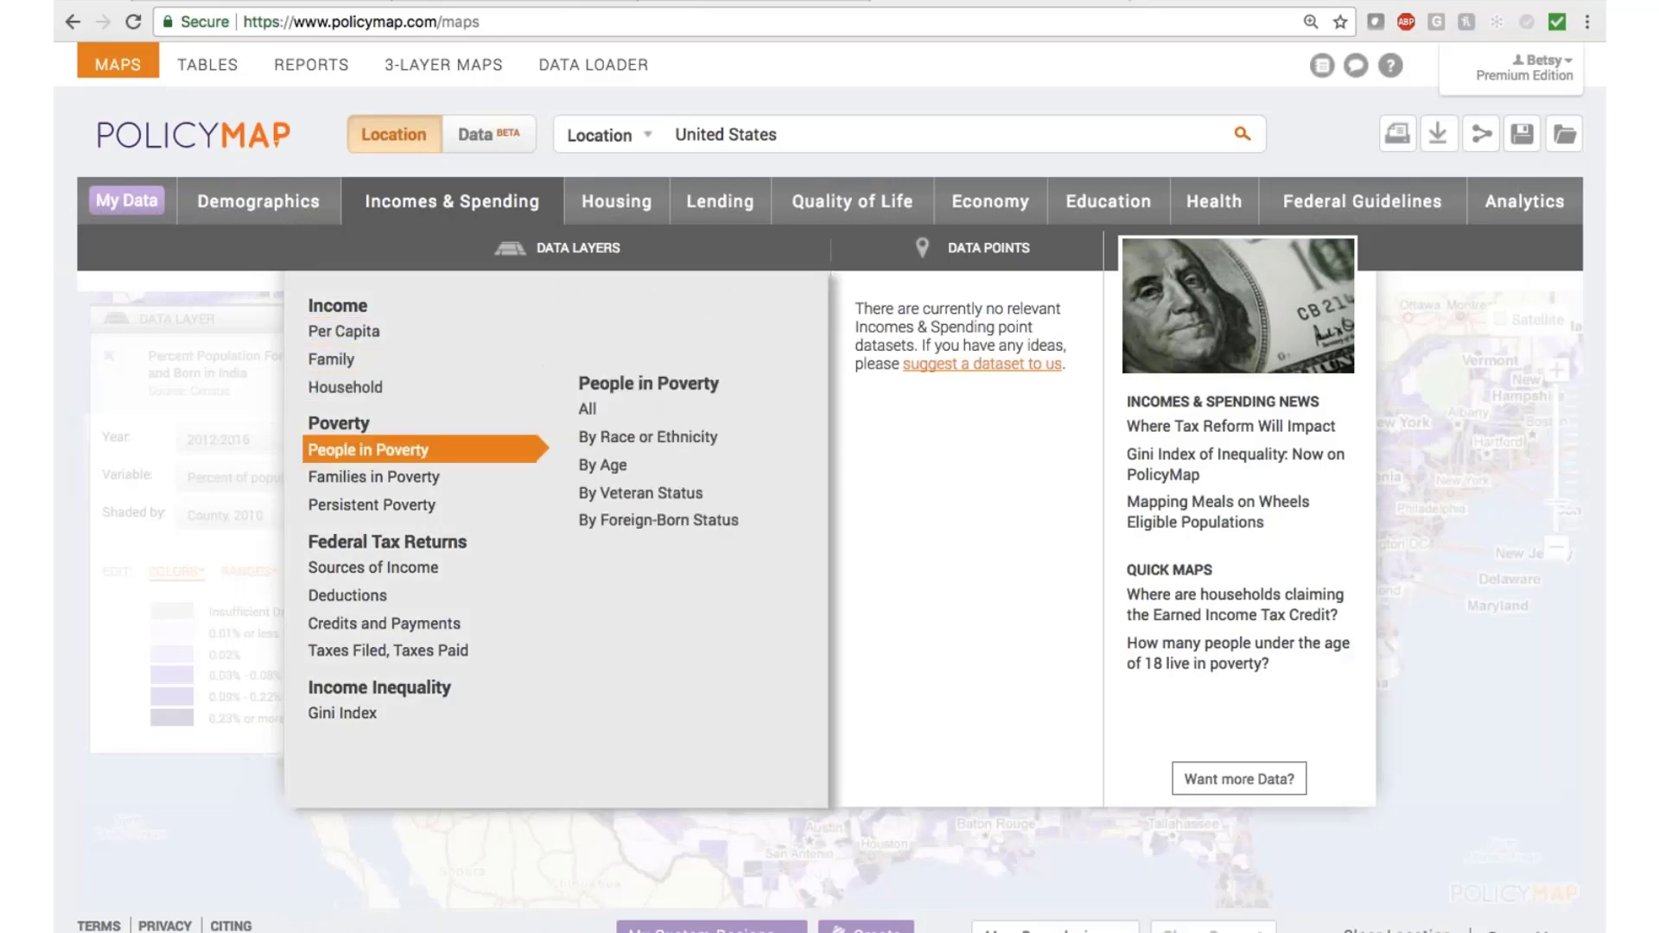
mouse_move(417, 476)
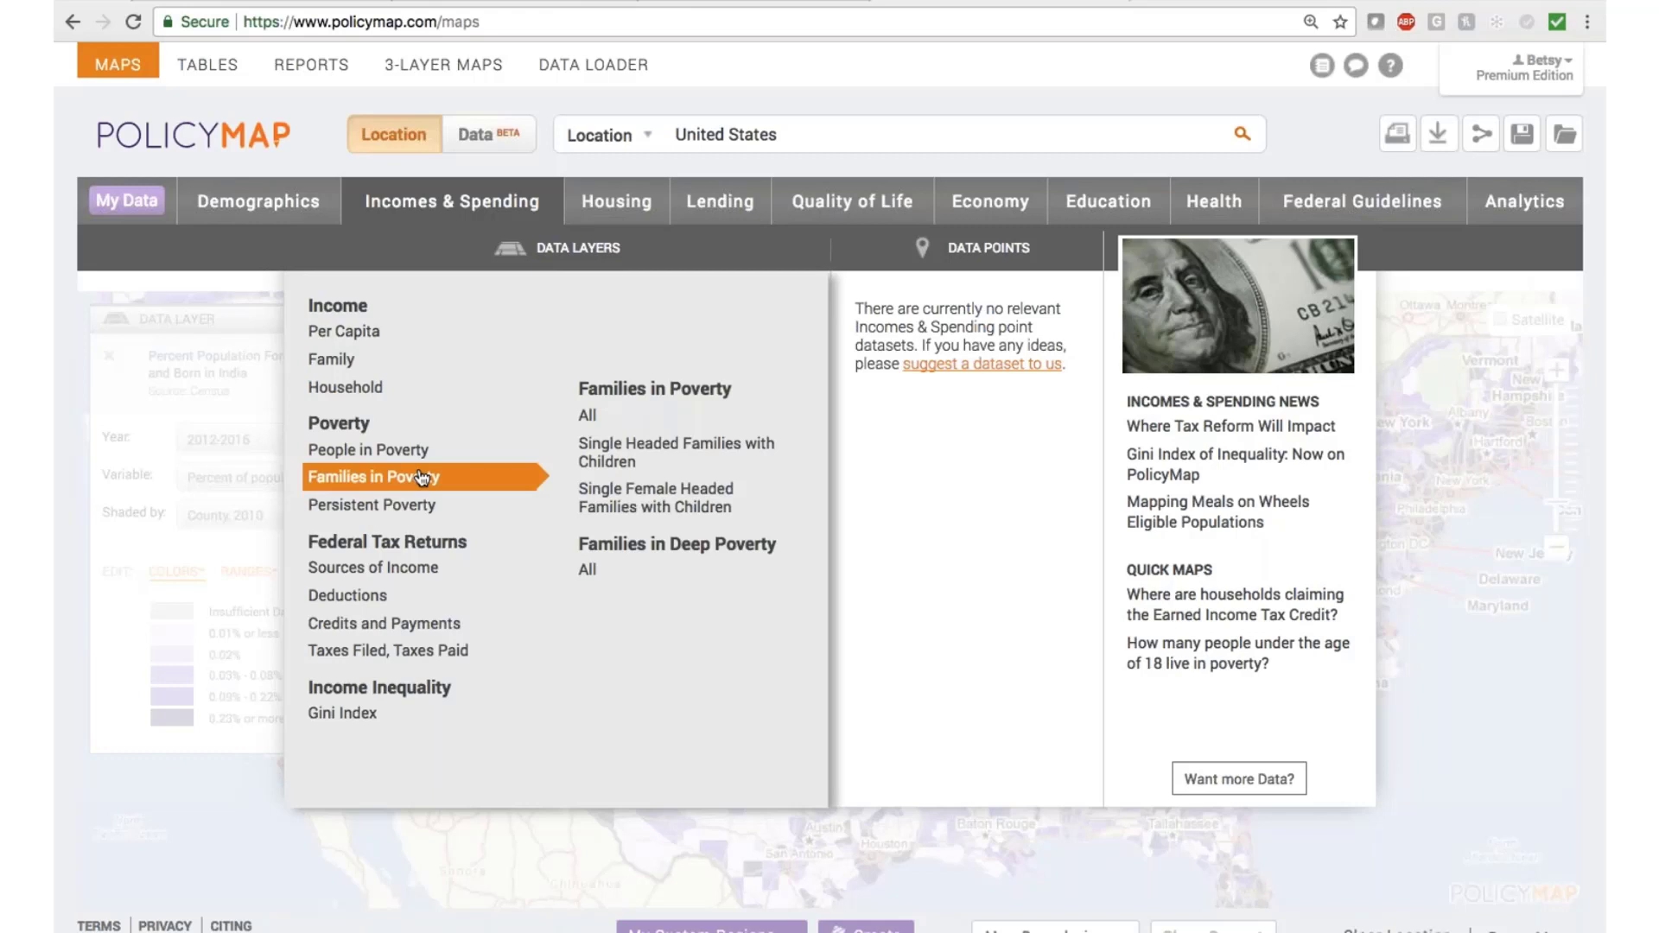
mouse_move(449, 567)
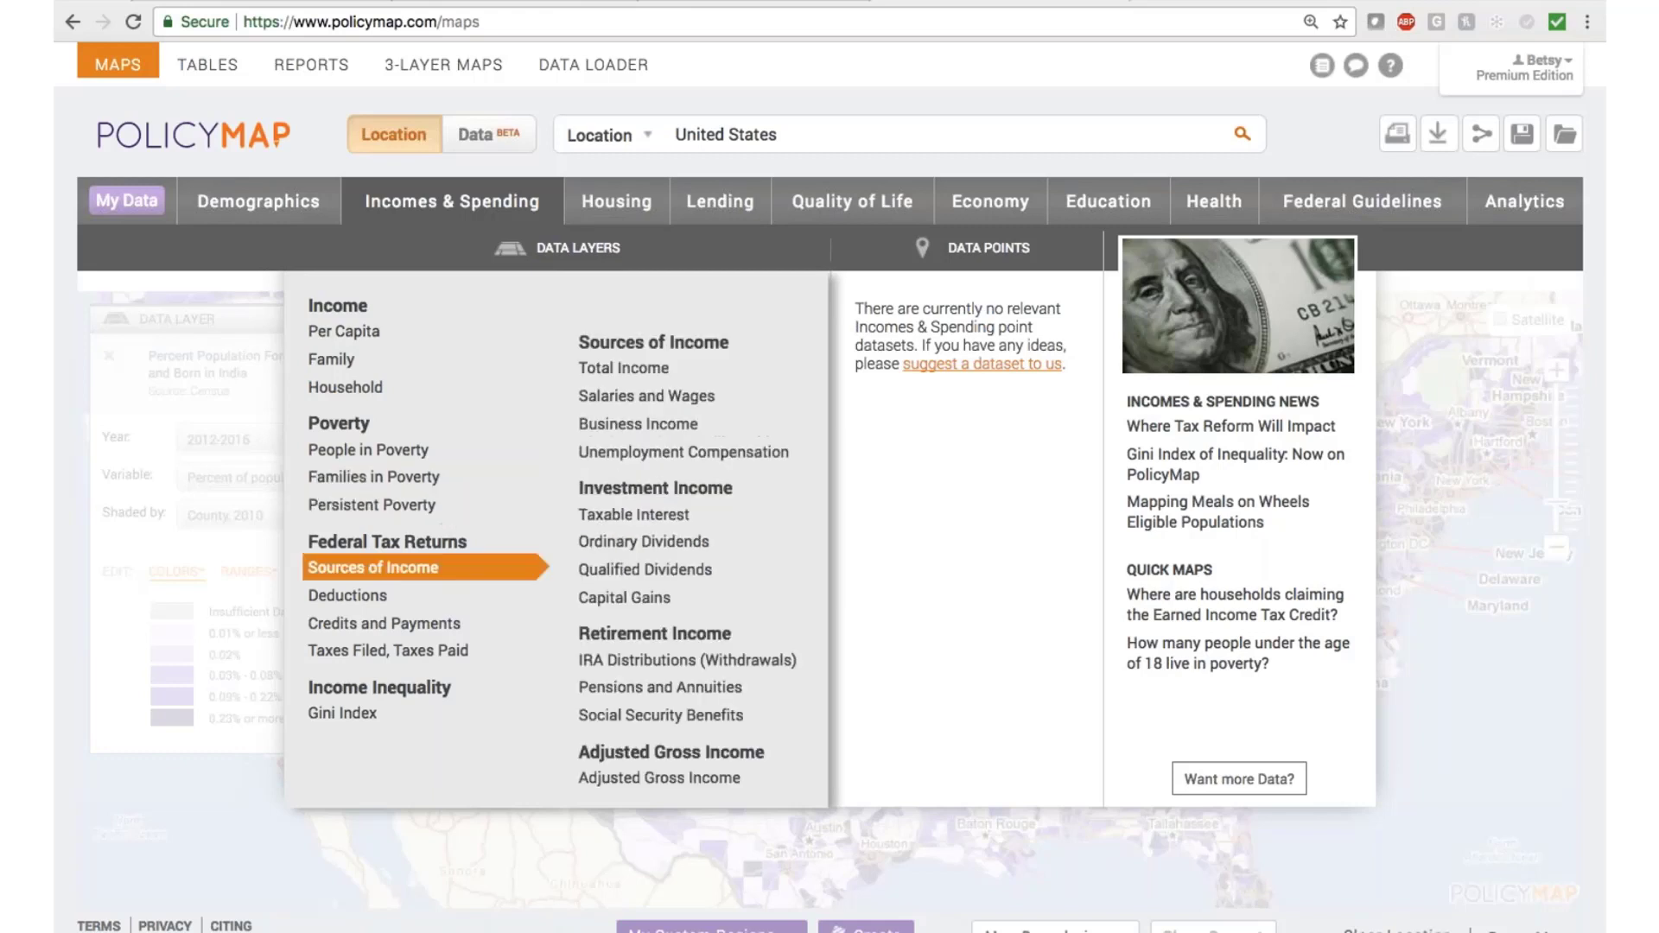
mouse_move(488, 605)
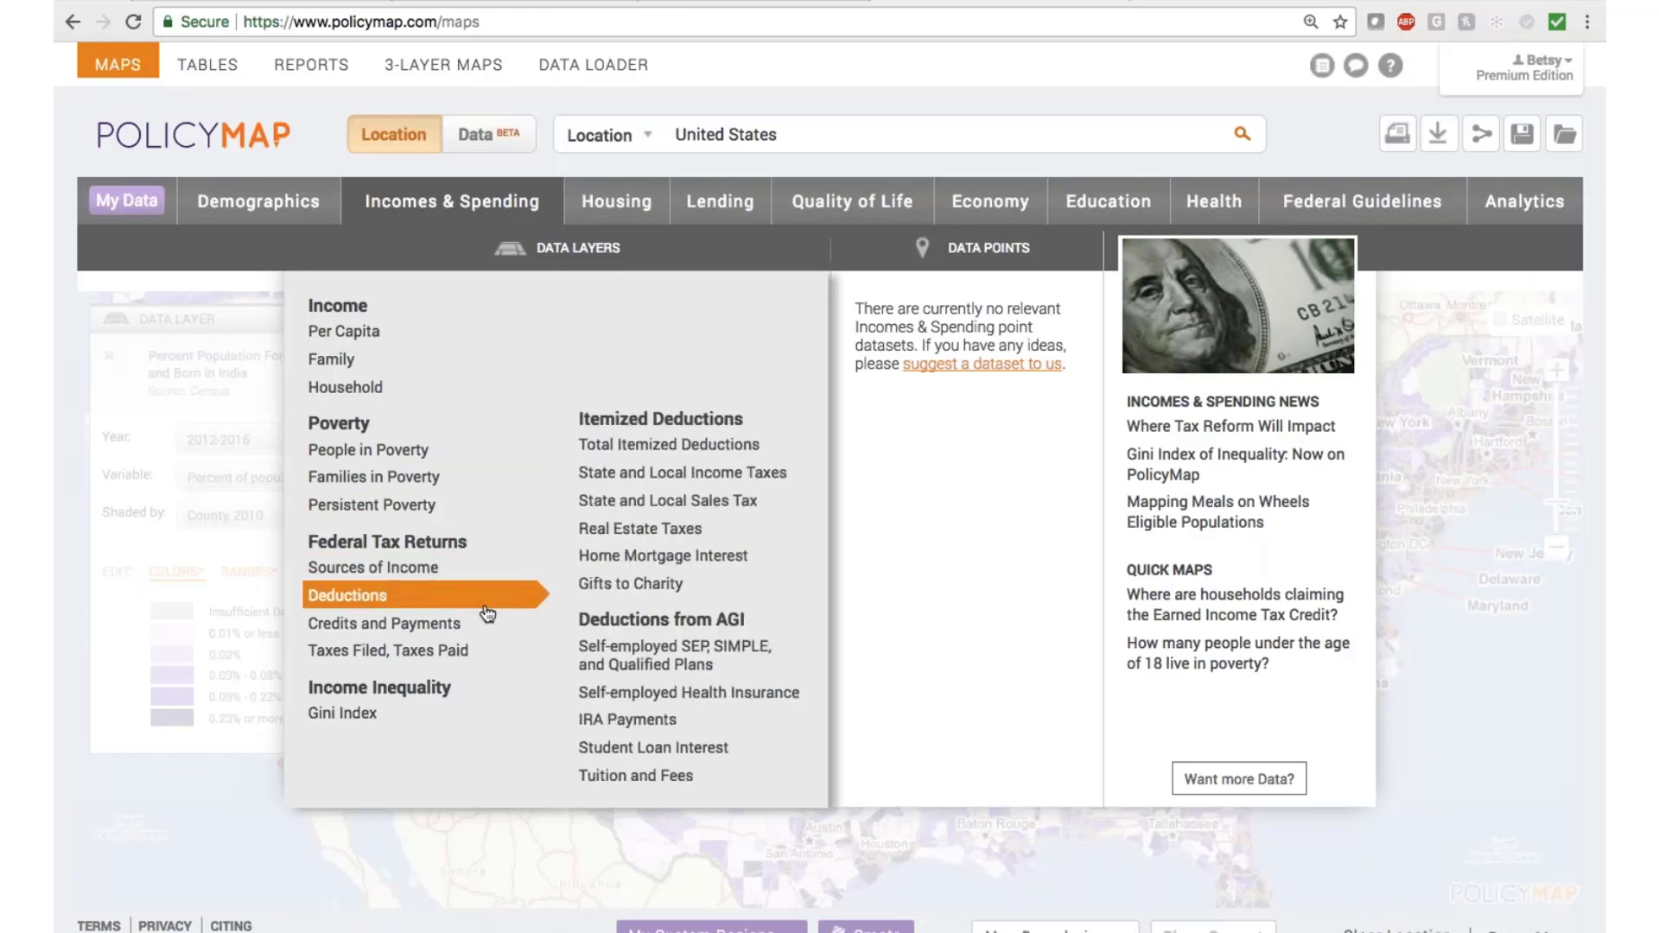
mouse_move(399, 717)
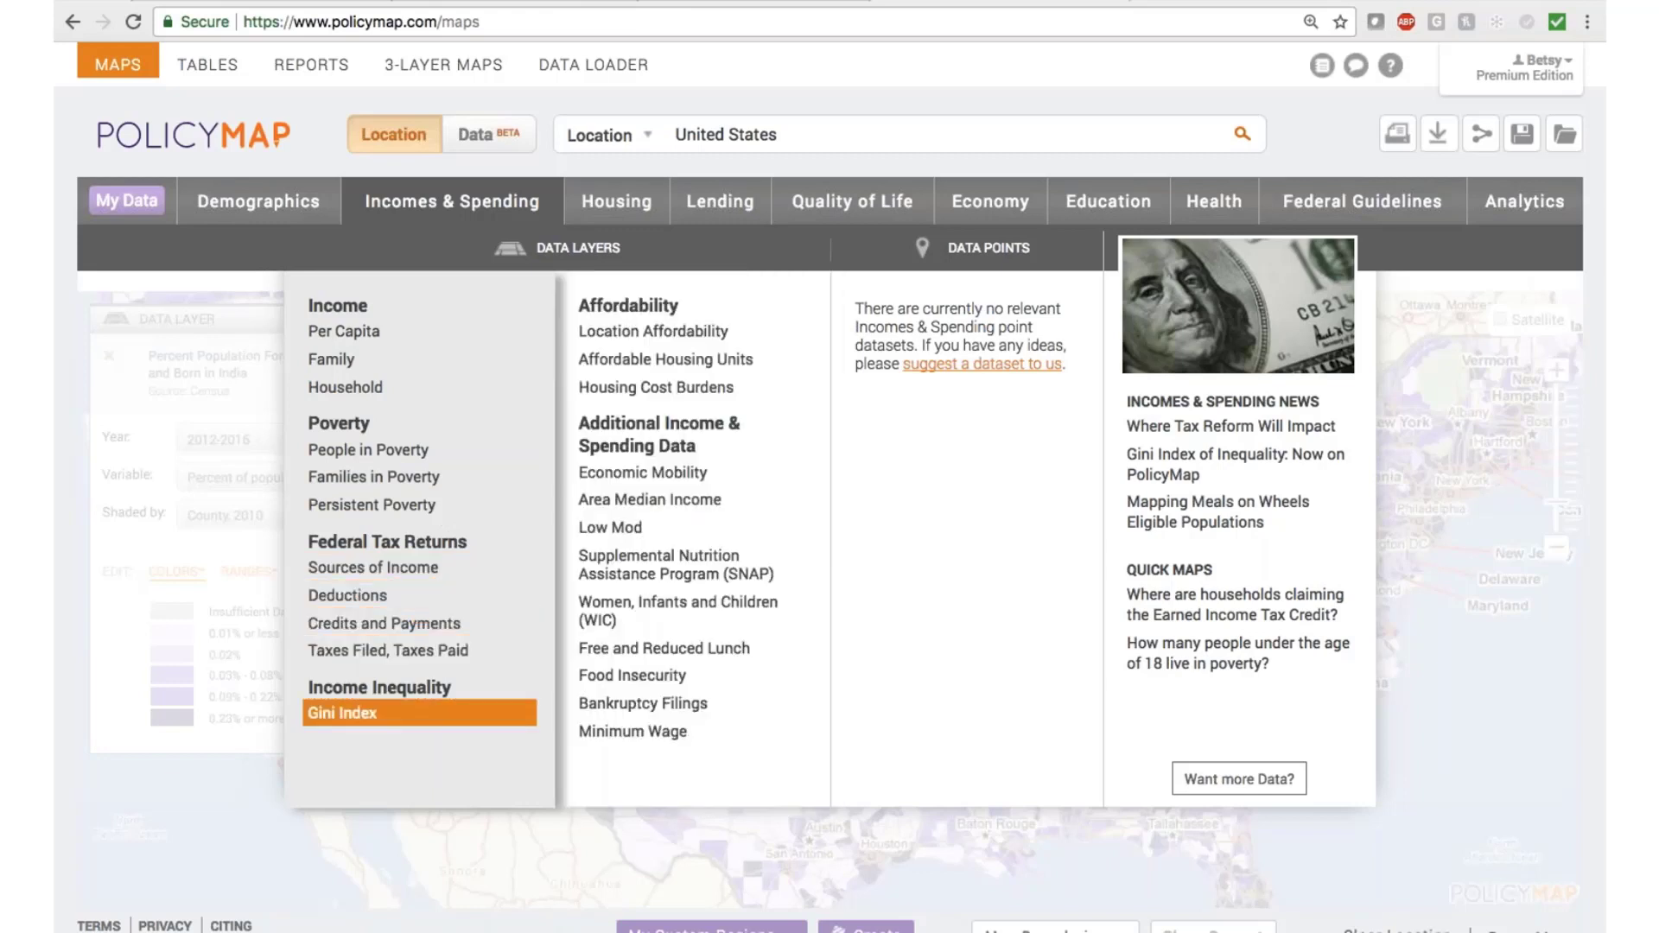
click(415, 723)
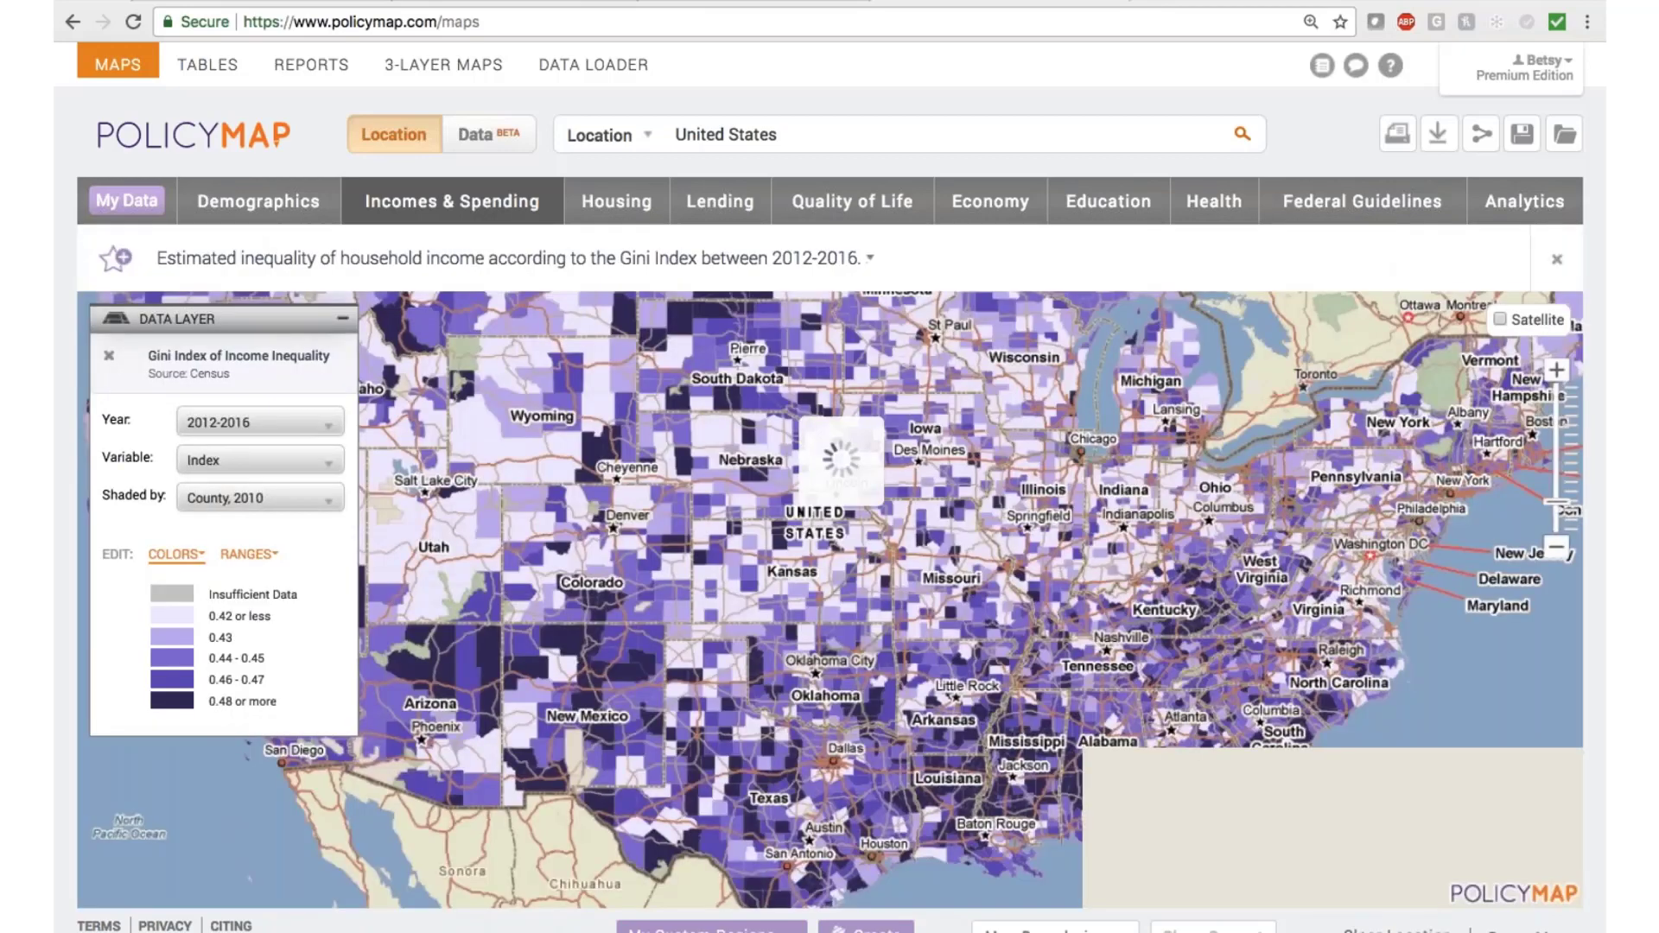
Locate the city of Minneapolis, MN, on the map with the Gini Index layer.
click(795, 148)
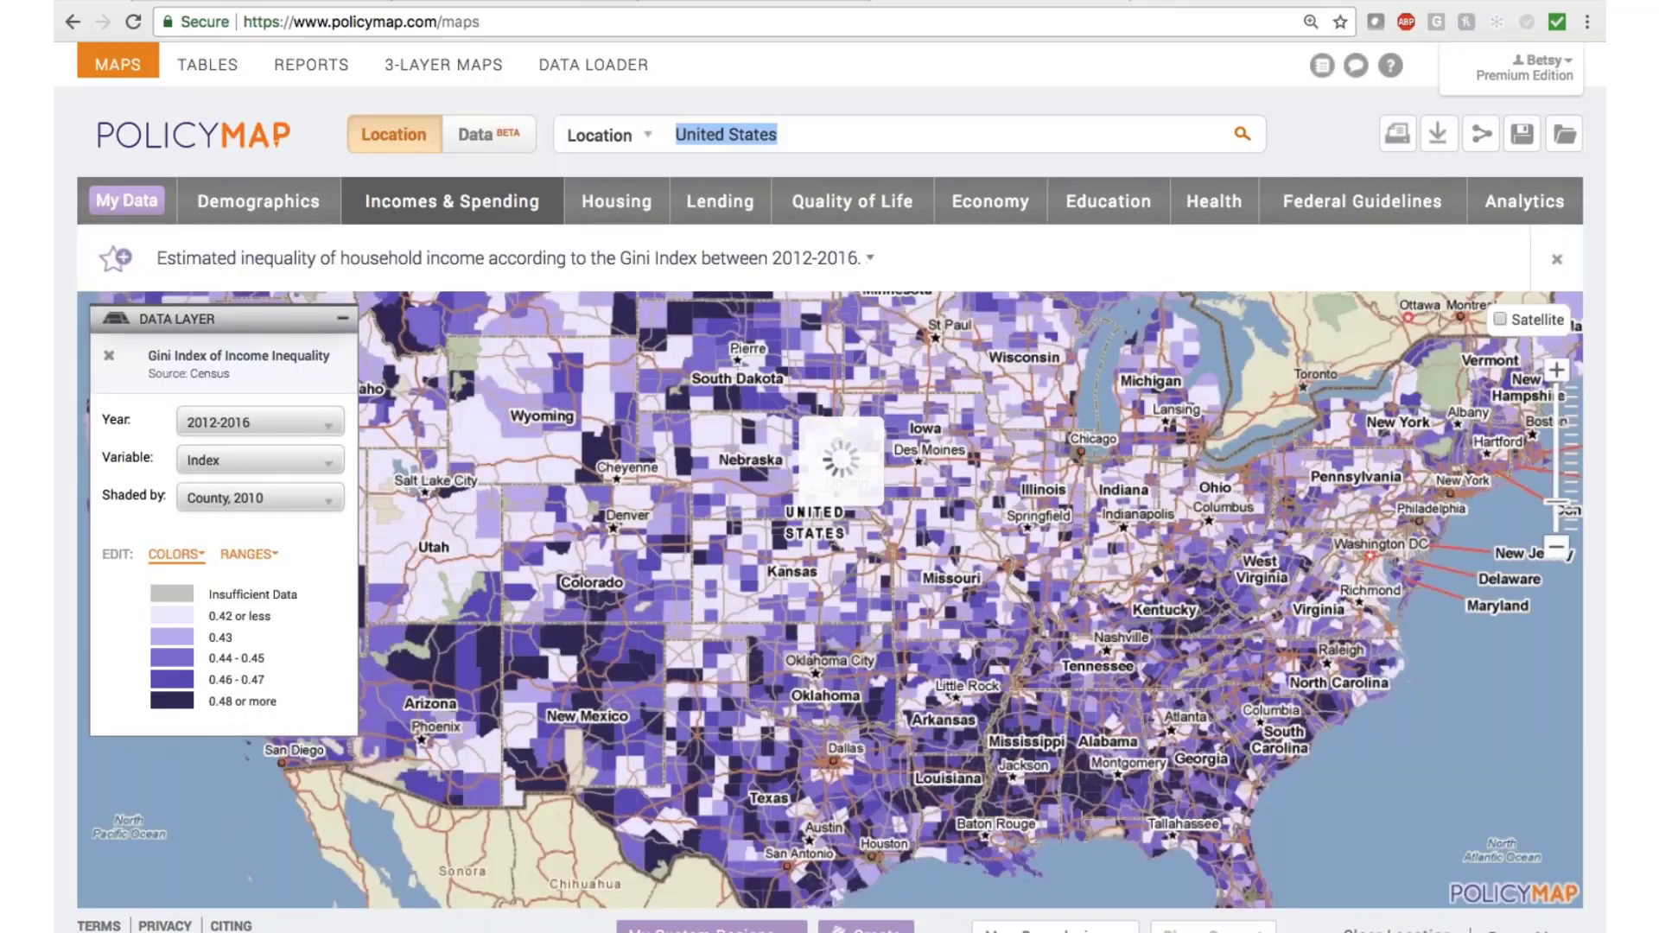
text(minnn)
key(BackSpace)
text(e)
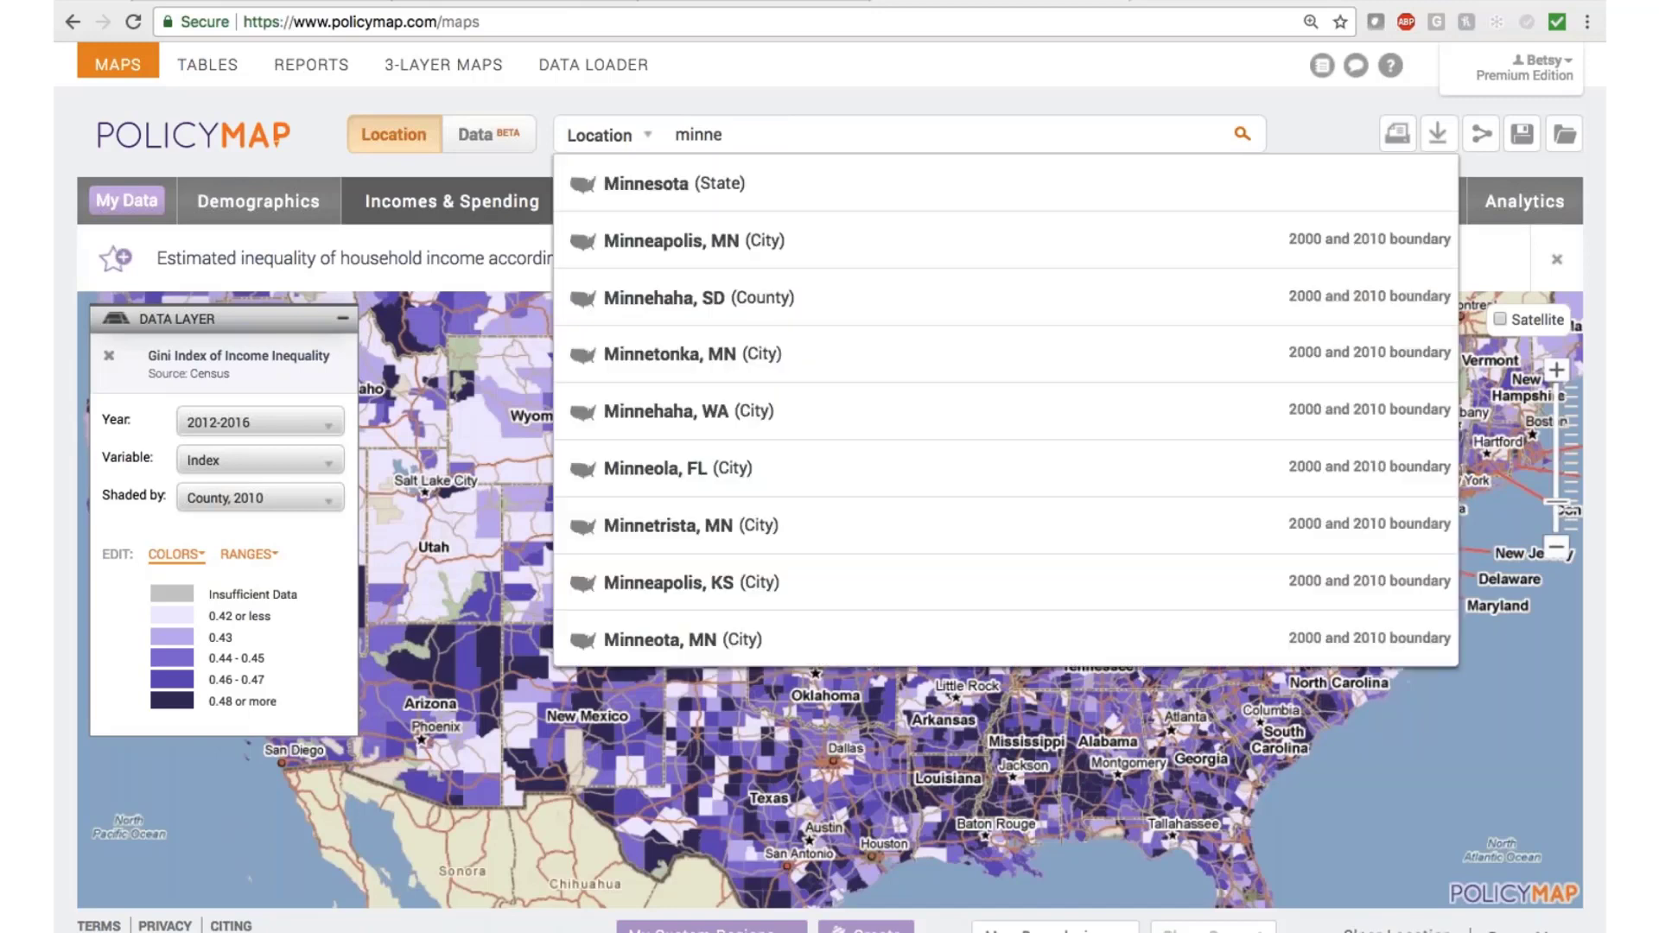
click(666, 235)
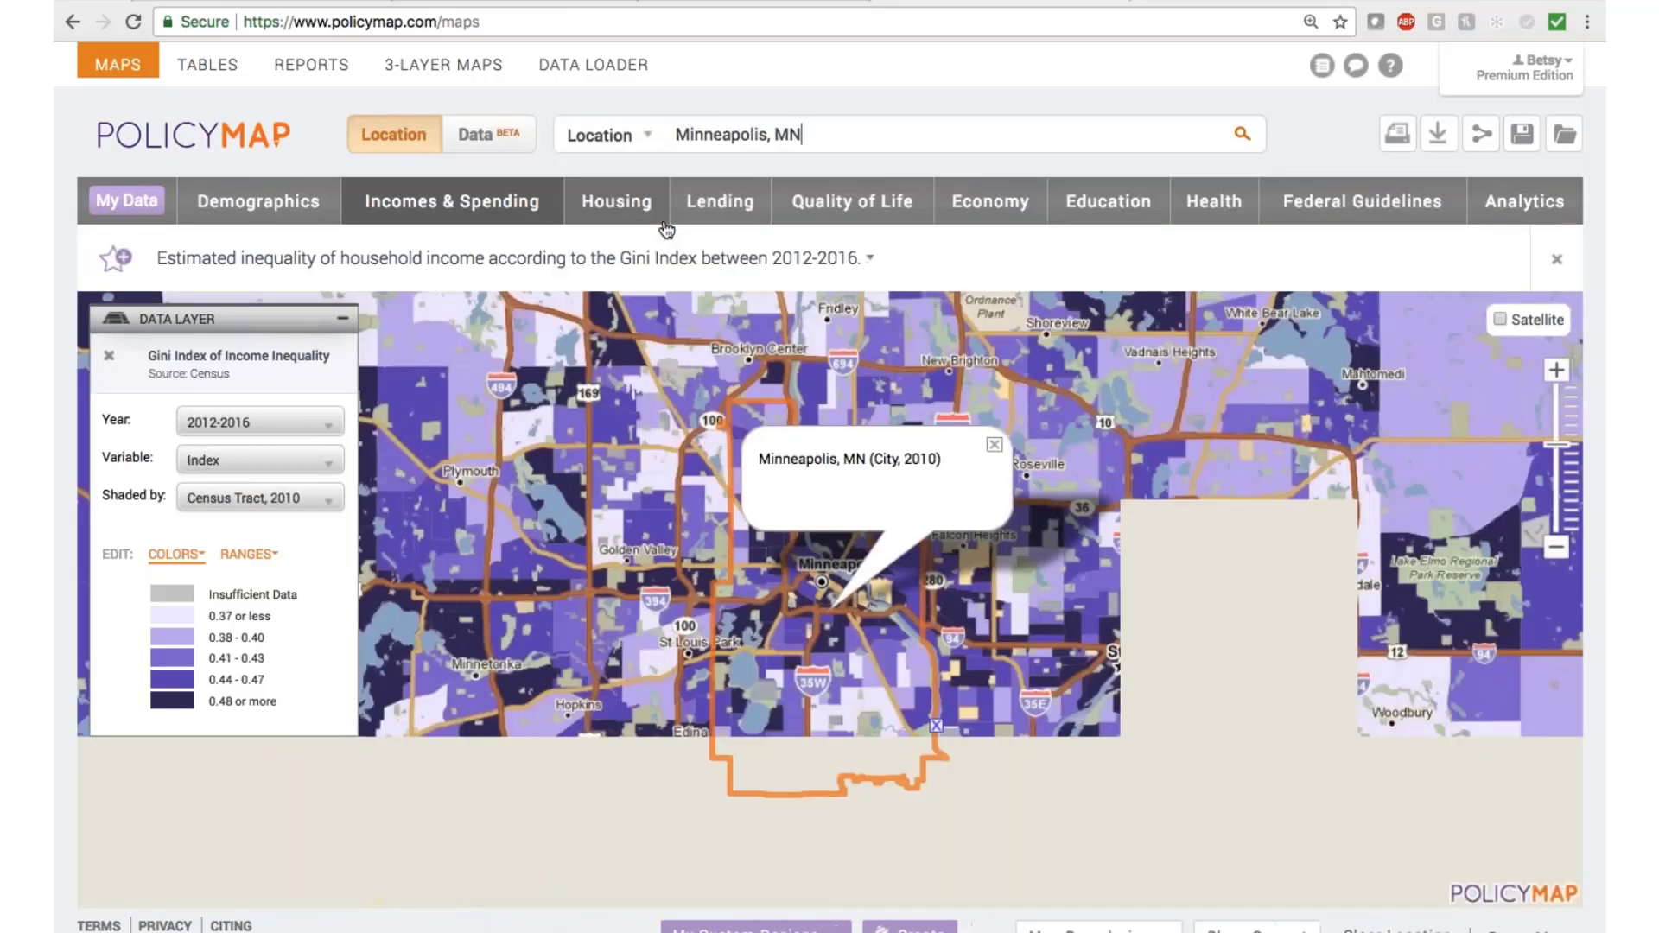
Show the Gini Index values for the downtown Minneapolis census tract just south of Loring Park.
click(1555, 373)
click(1555, 372)
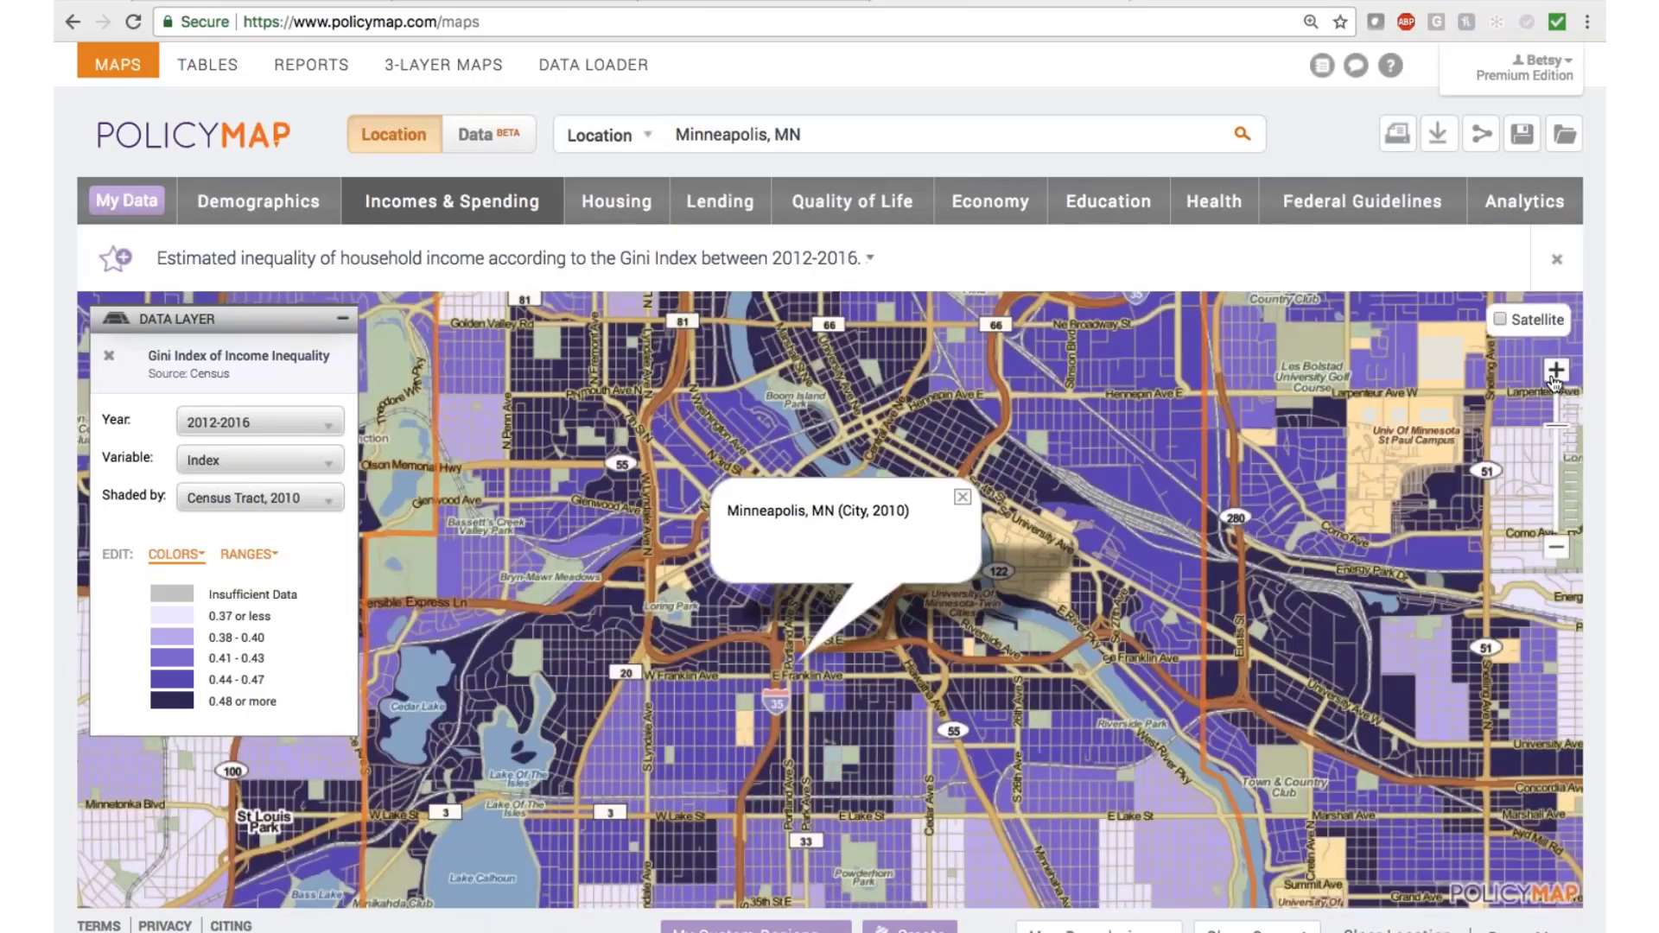
click(1555, 372)
click(558, 660)
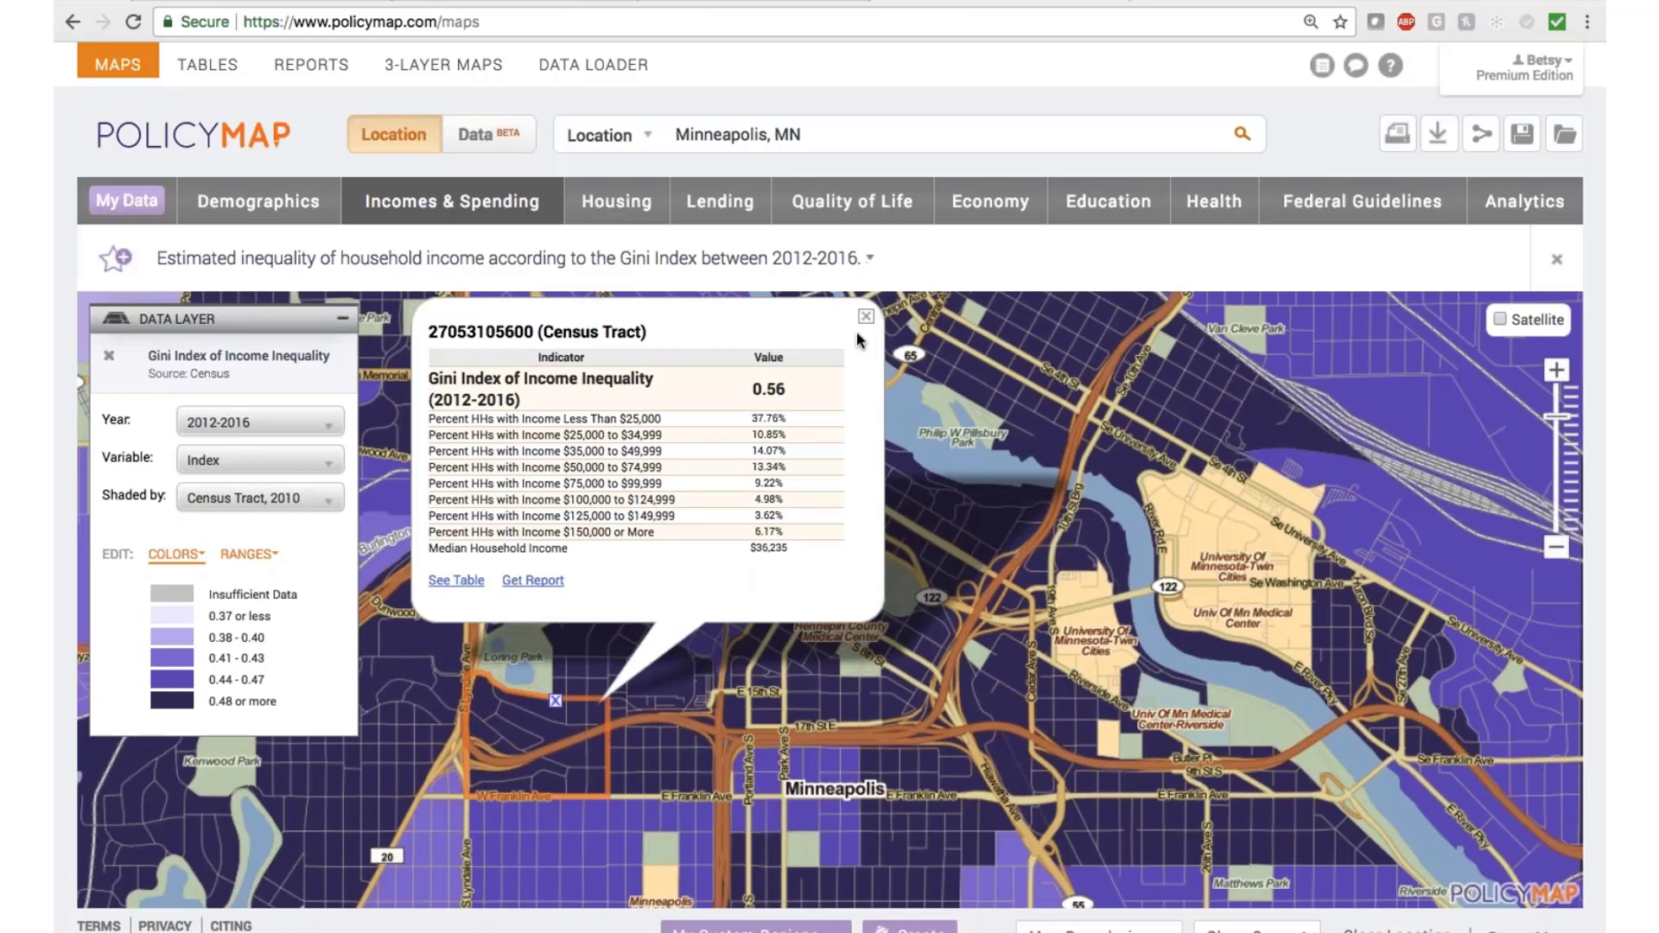
Read the full description of the Gini Index layer, and close it.
click(438, 259)
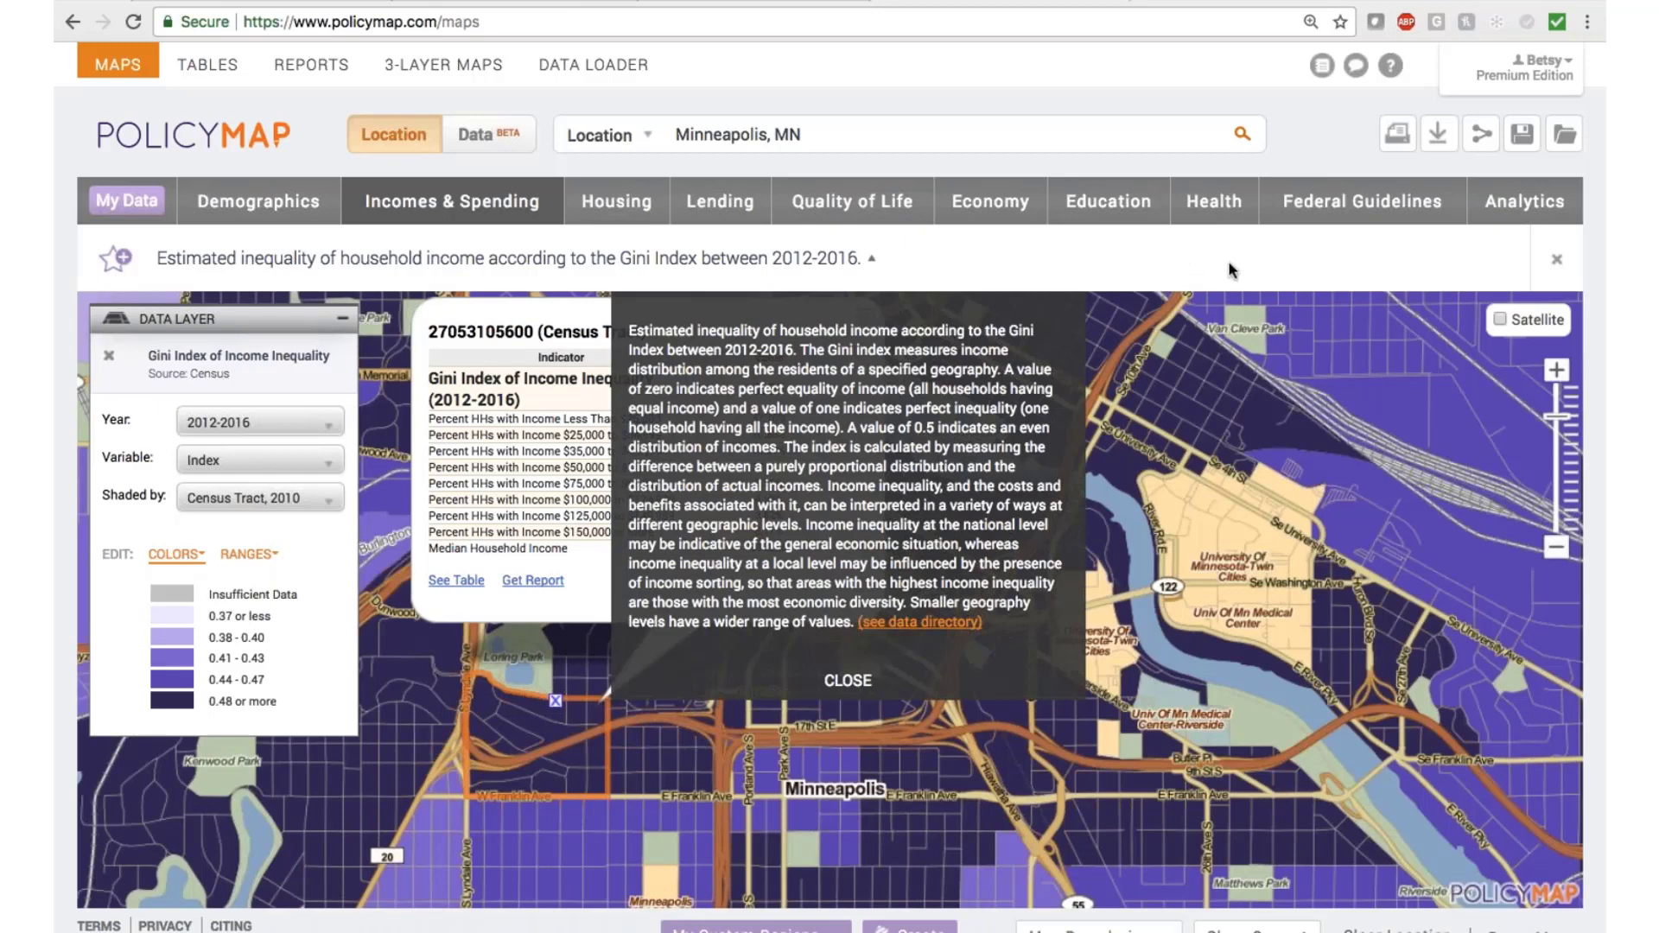
scroll(778, 519, down, 1)
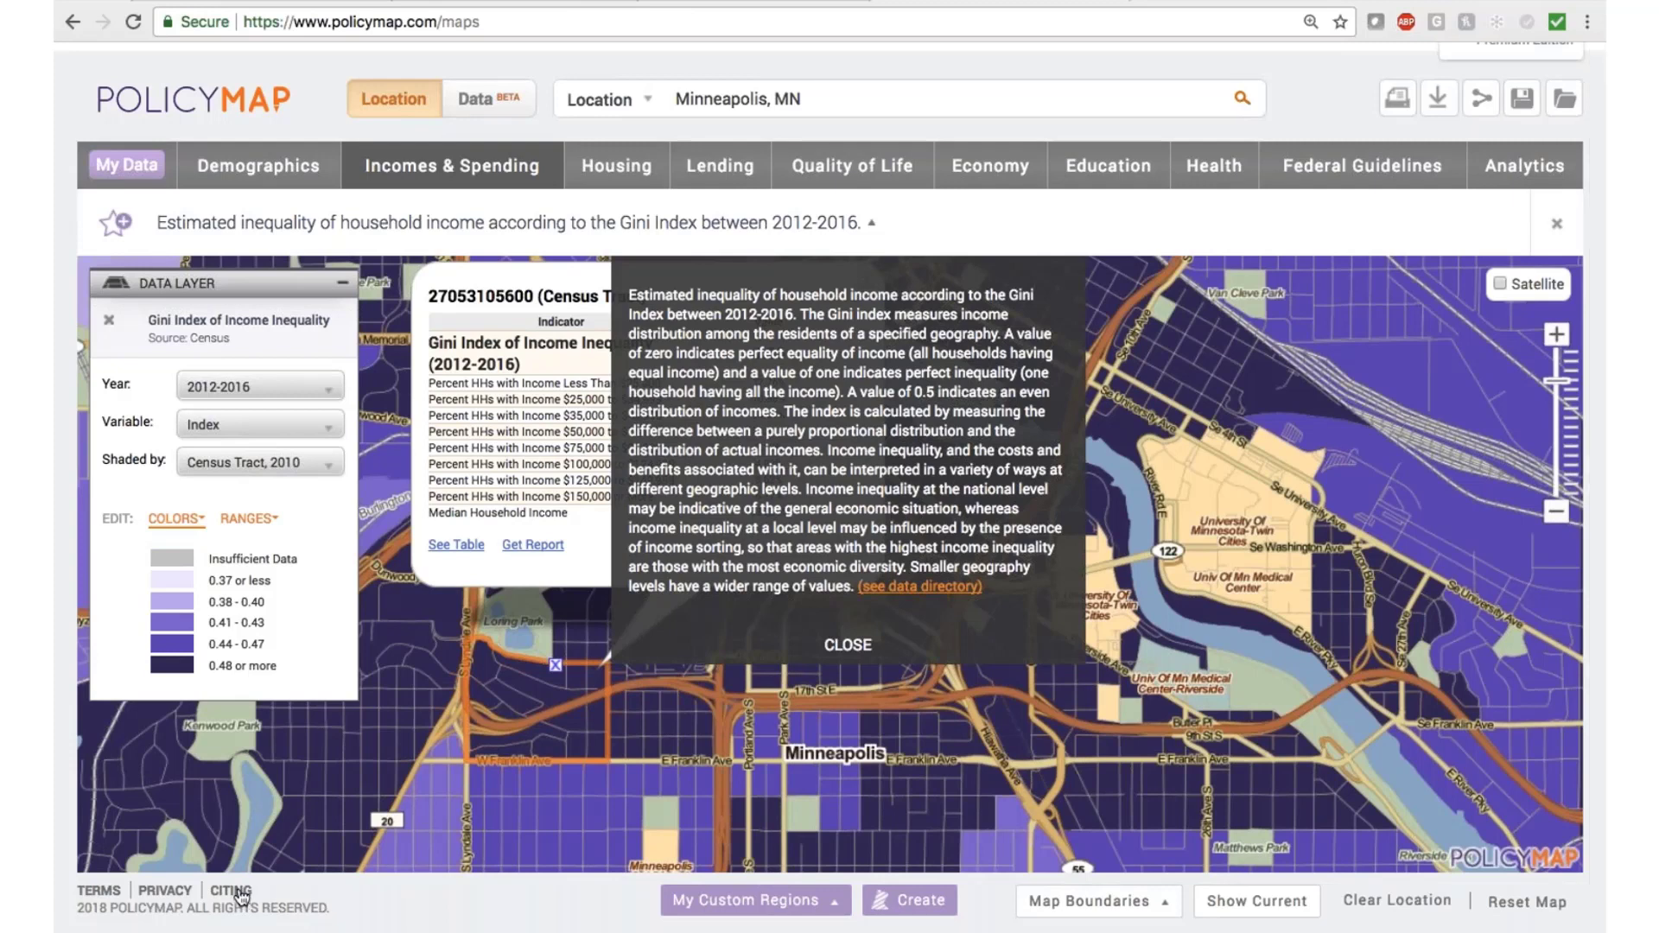
click(846, 646)
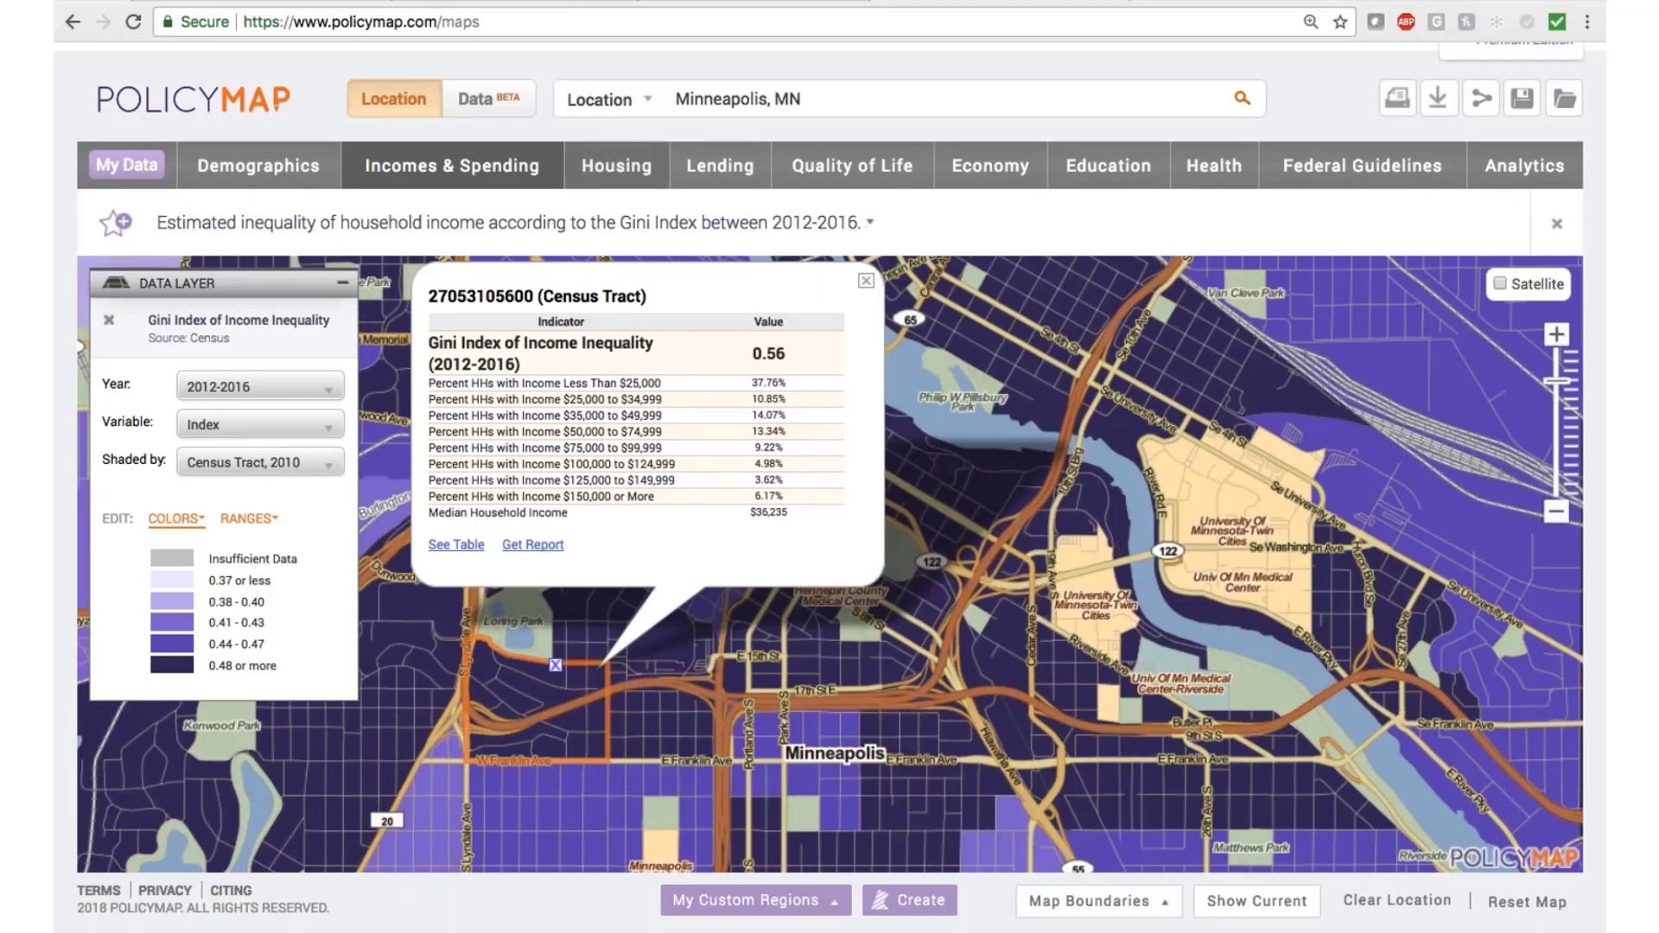
Browse the Housing and Lending data, add the Home Owners' Loan Corporation Risk Maps (1935-1940), and remove the Gini Index layer.
click(616, 165)
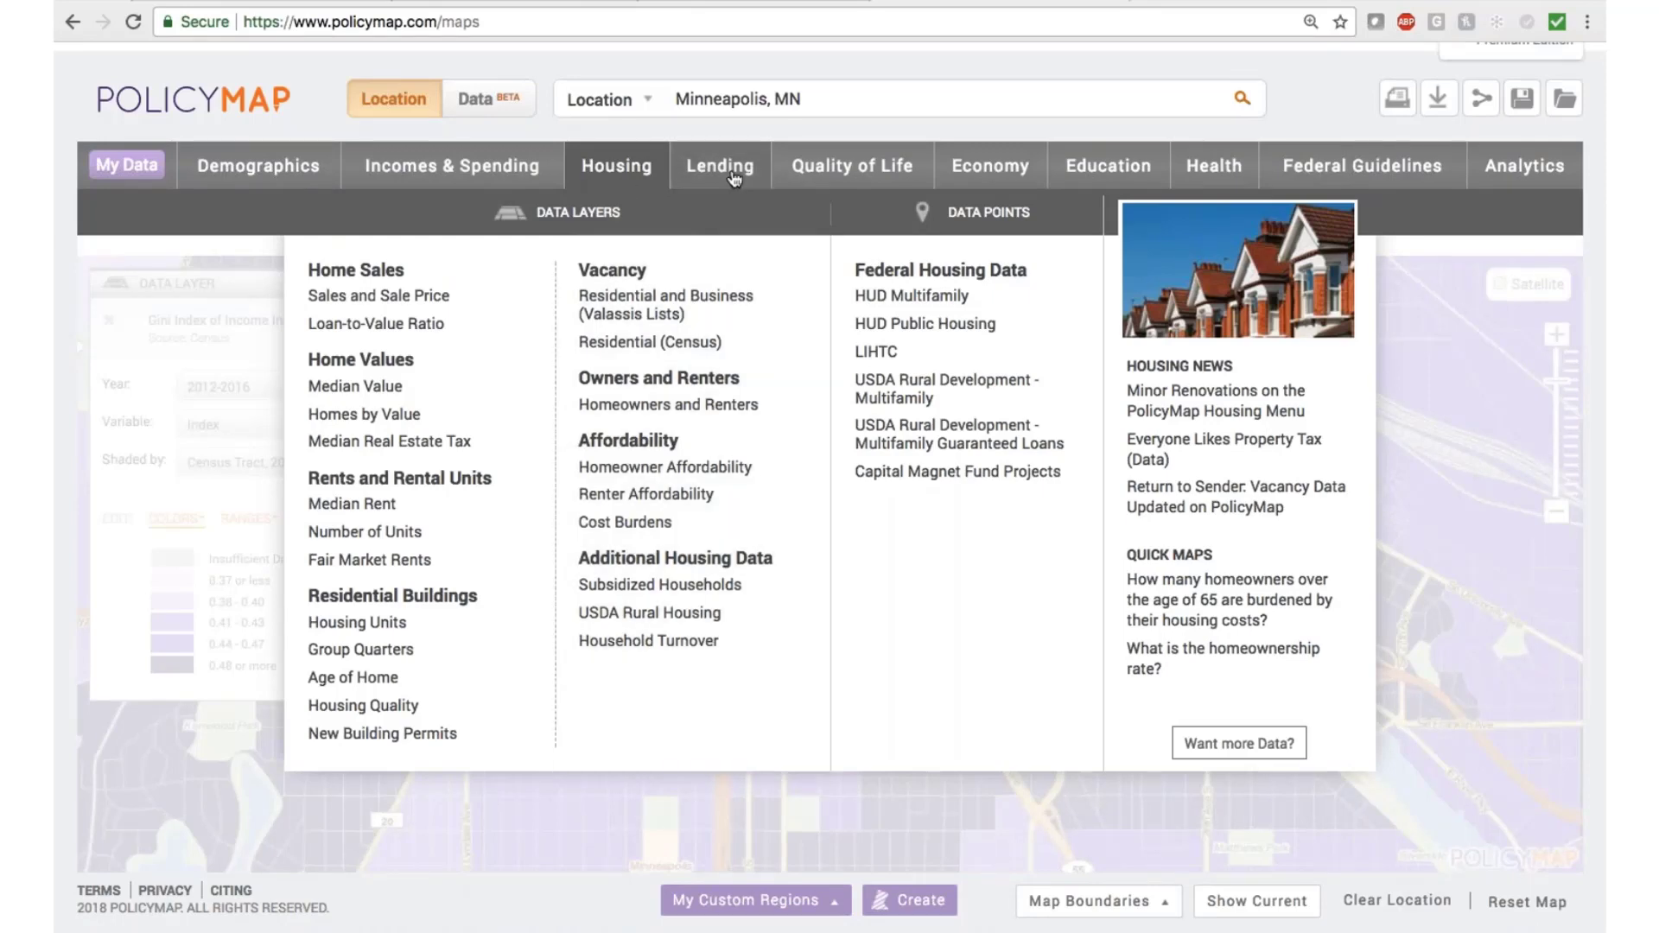
click(733, 173)
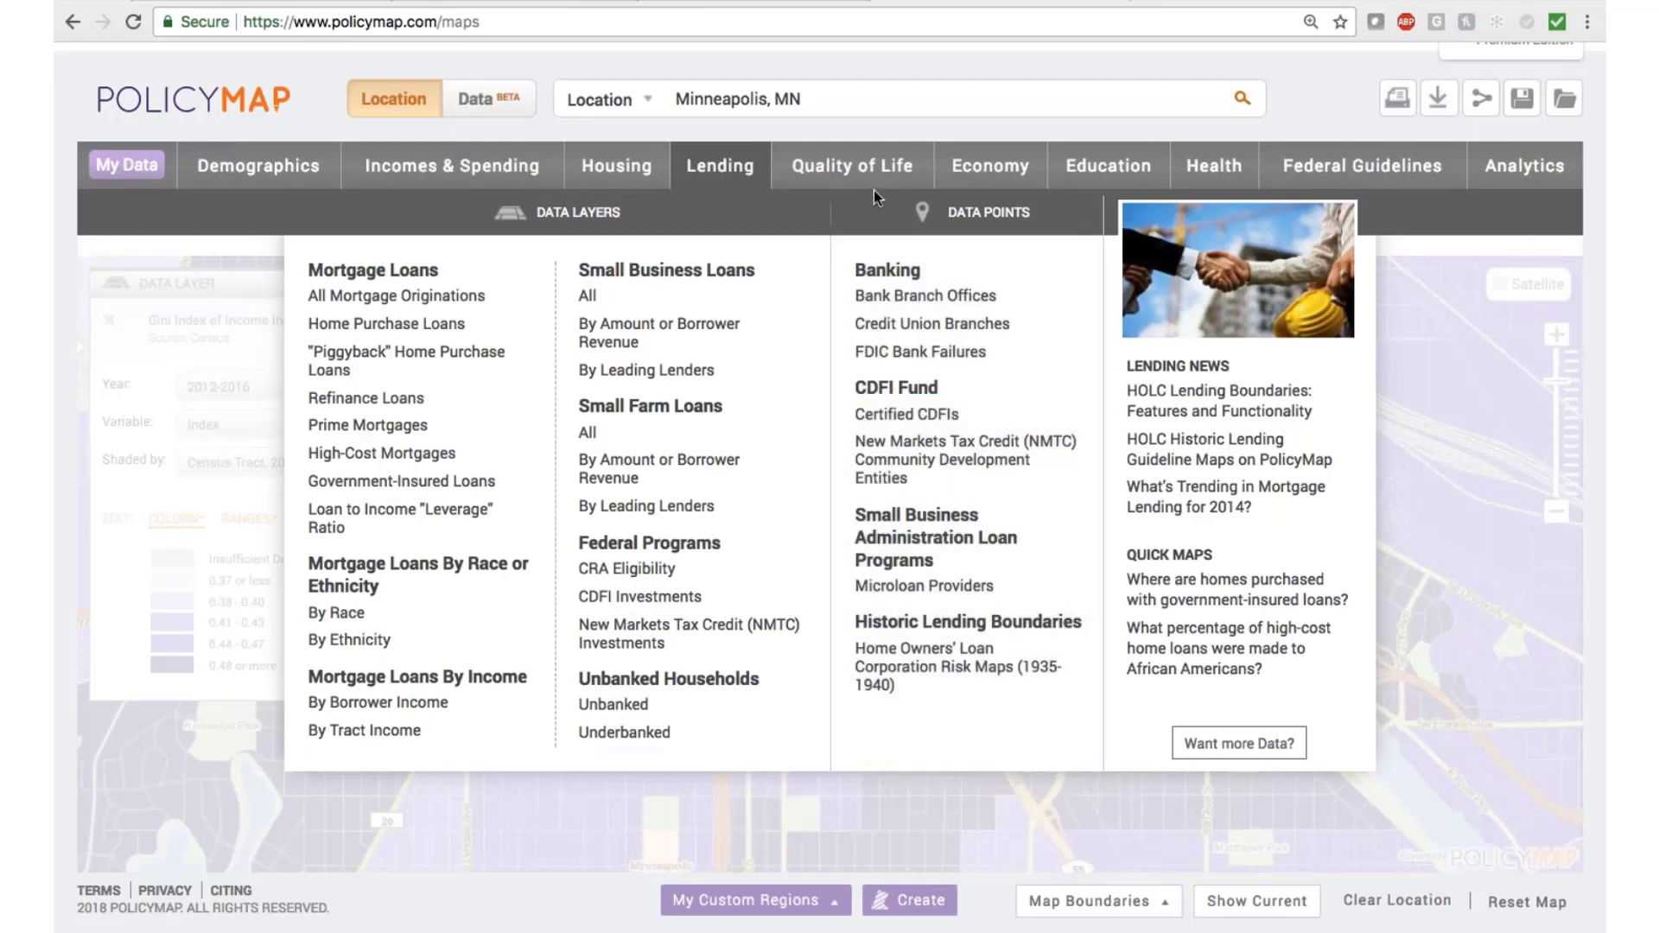
click(925, 664)
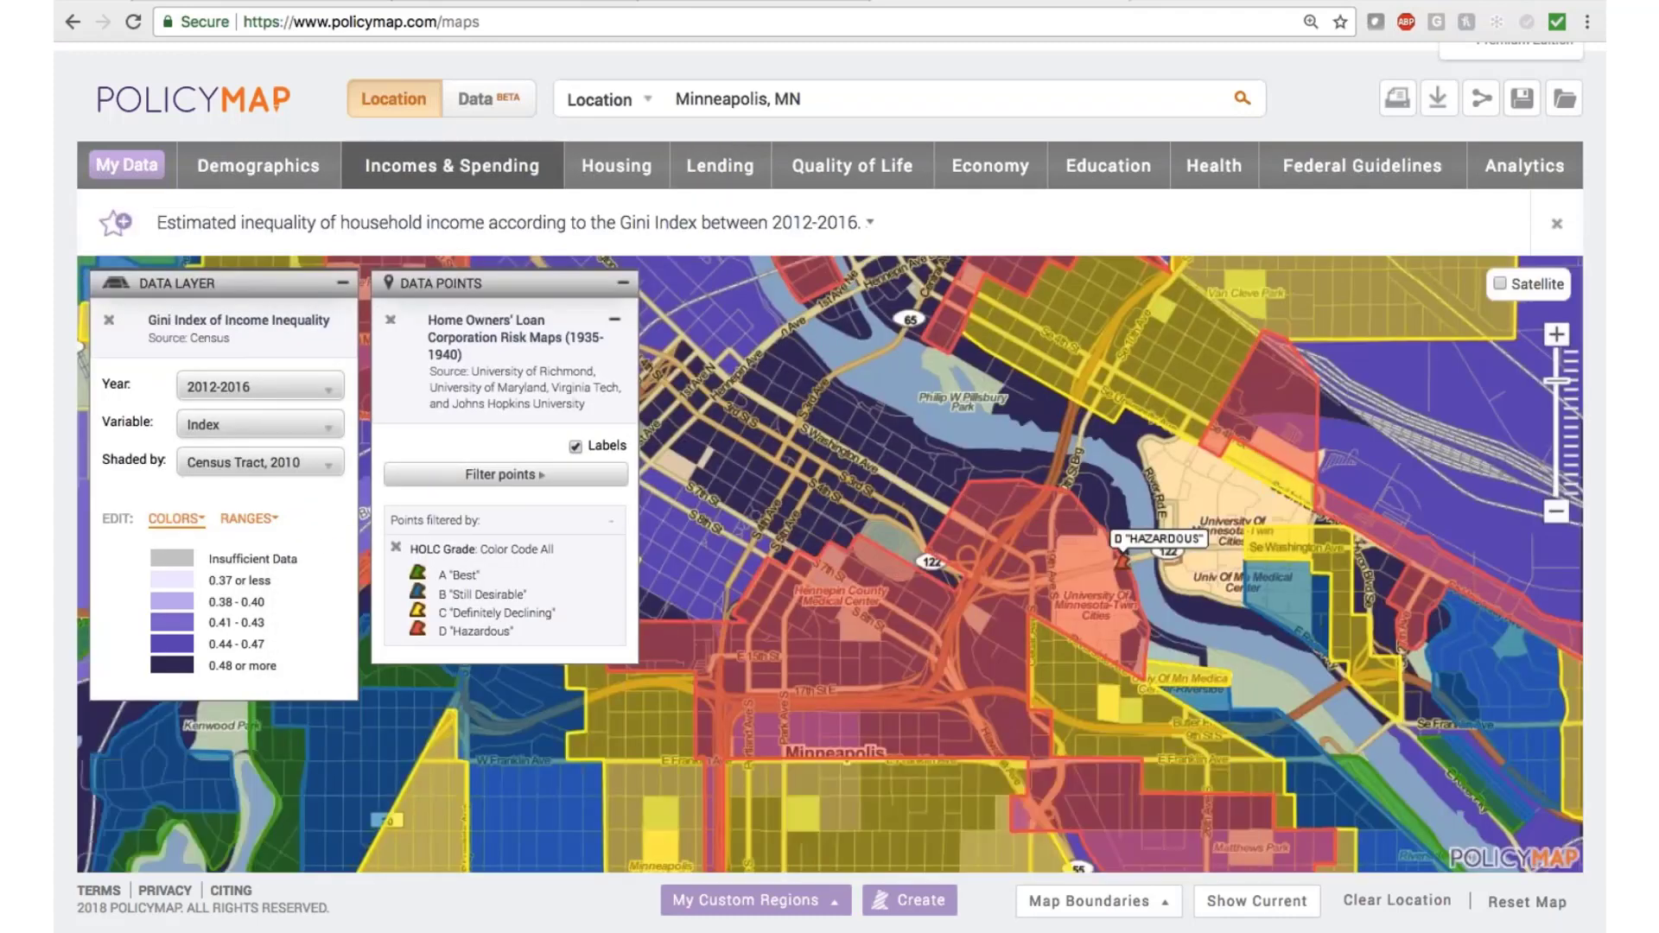
click(109, 319)
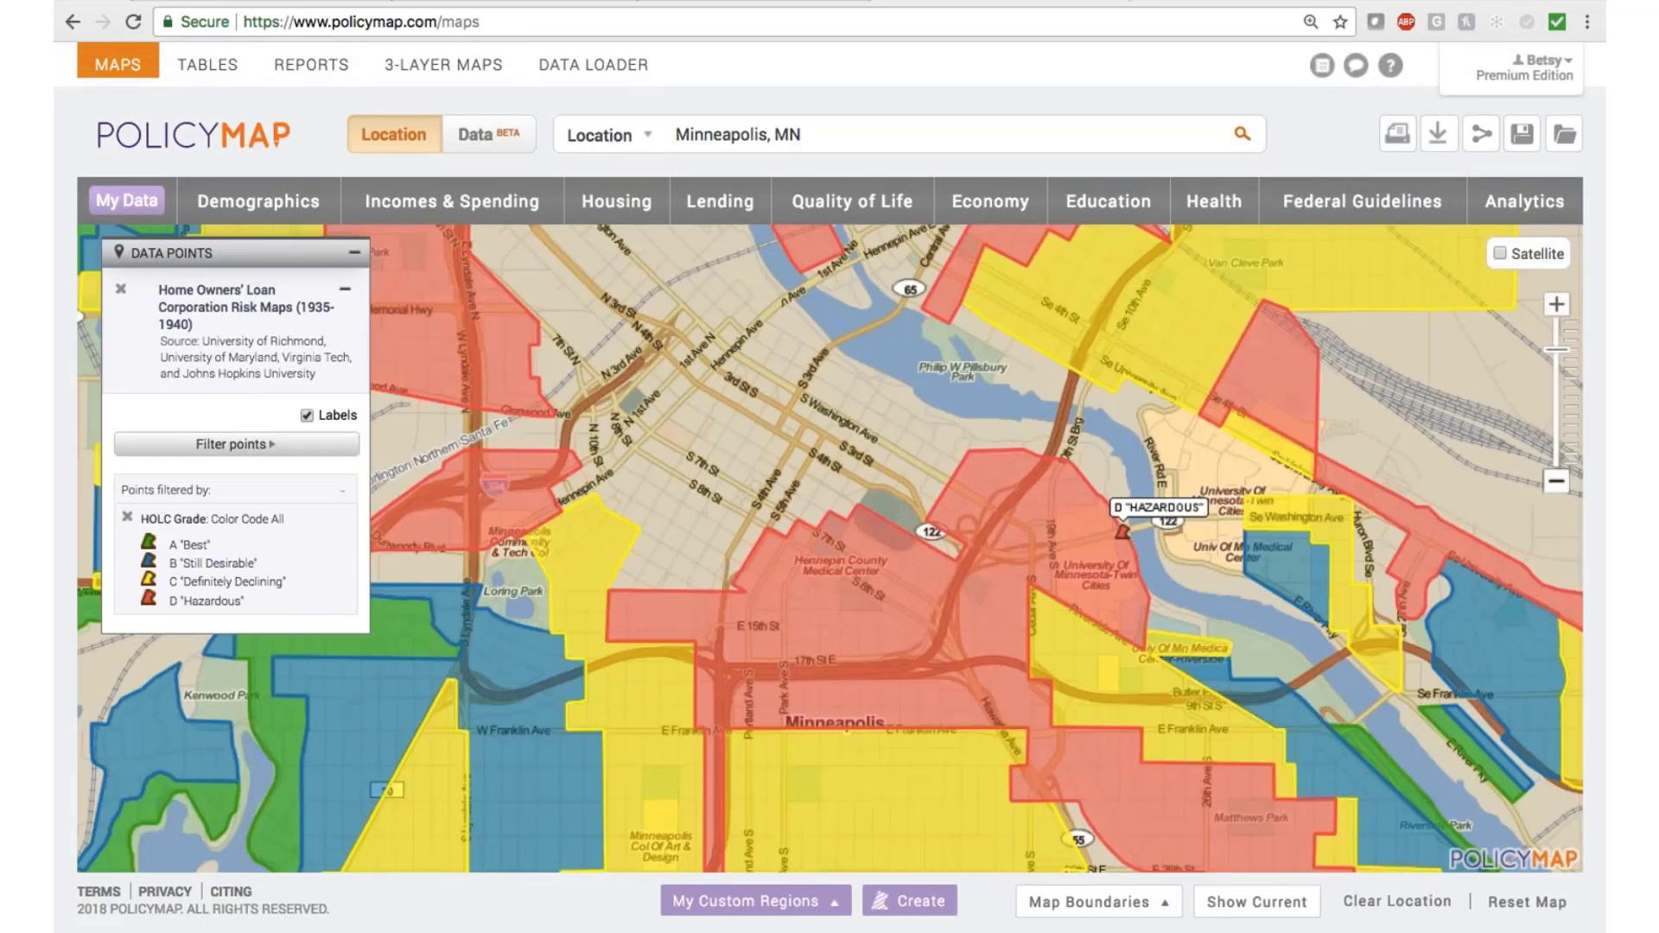
Clear the Home Owners' Loan Corporation risk maps, and browse the Quality of Life and Economy data, including the limited supermarket access study.
click(1556, 484)
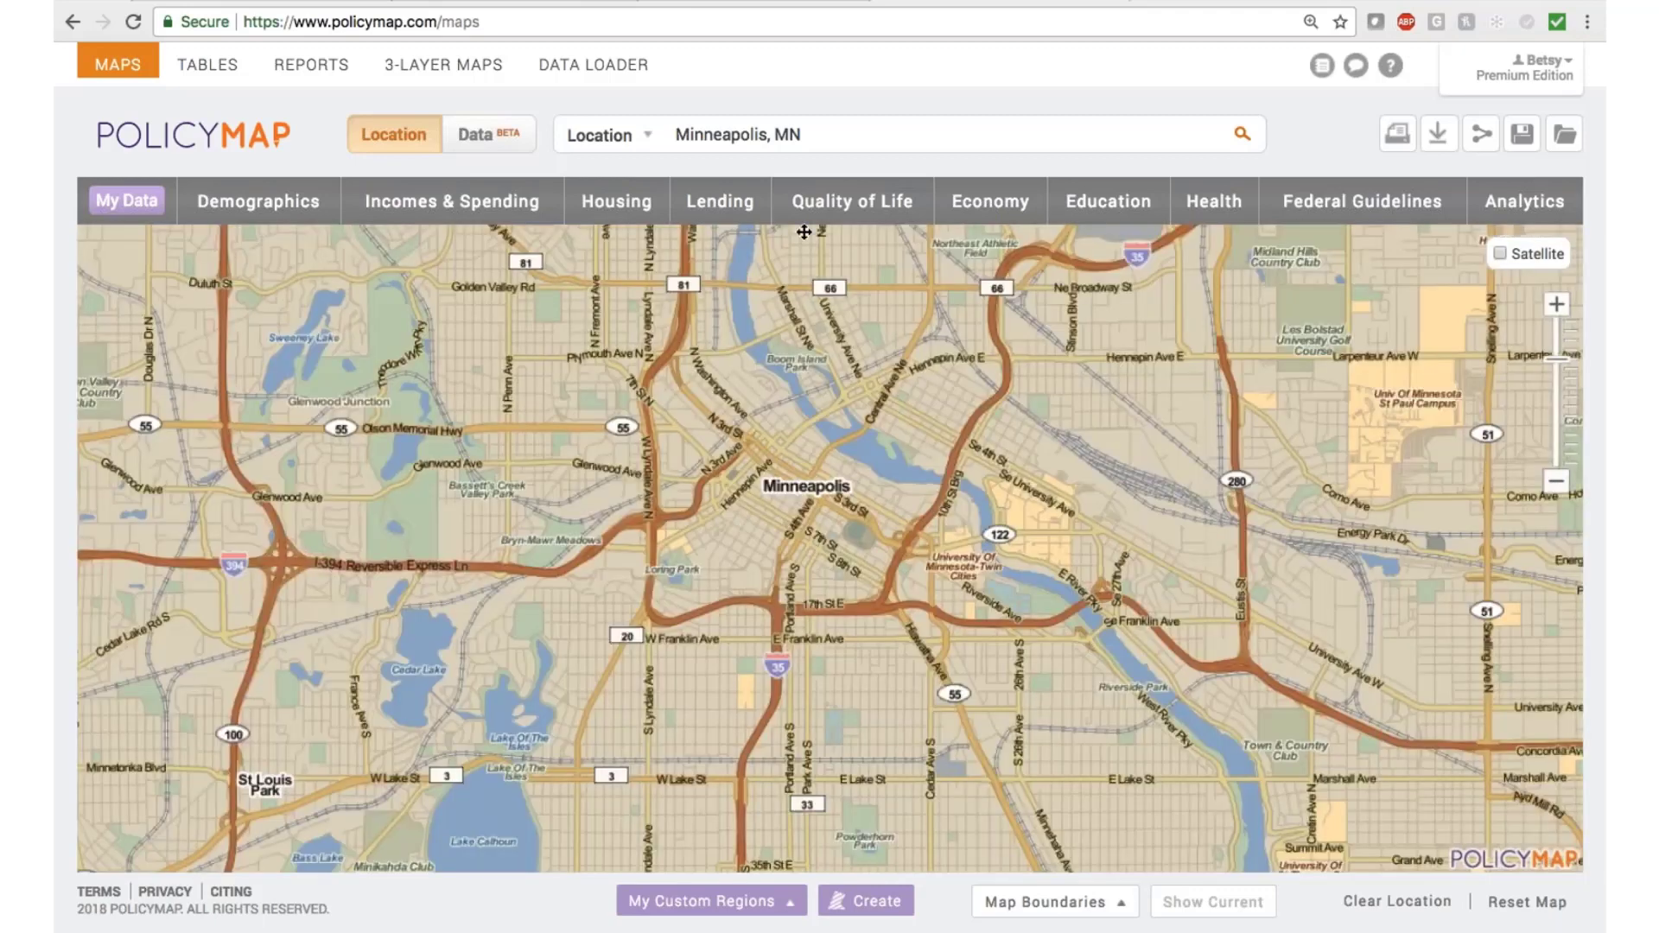
click(888, 210)
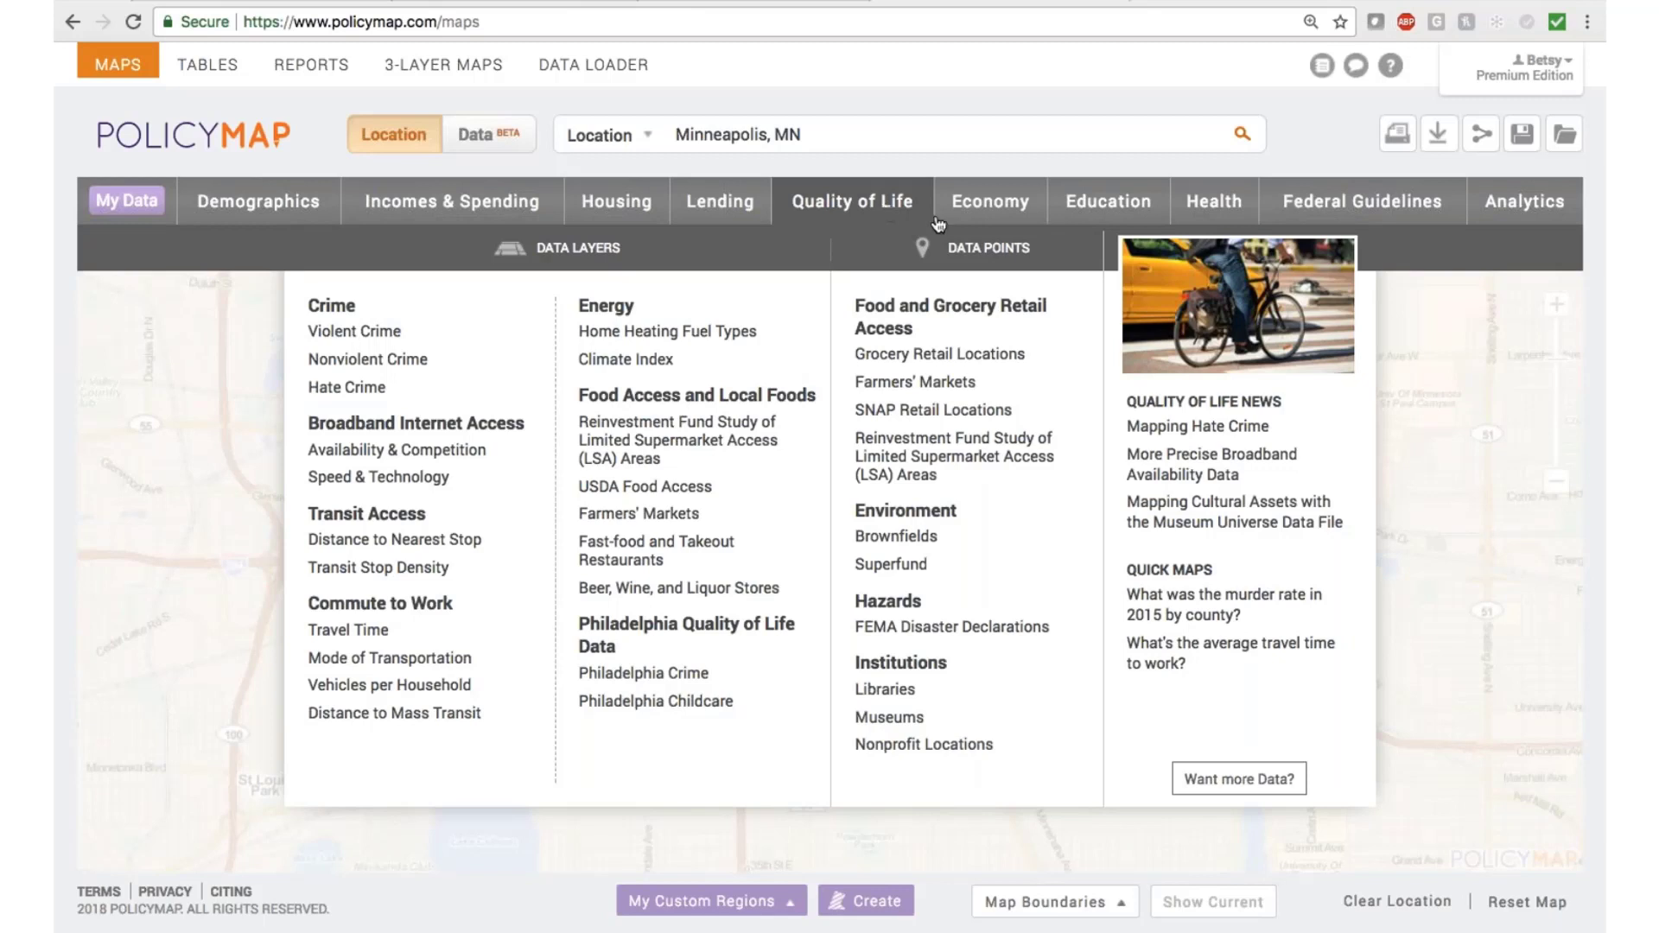
mouse_move(718, 486)
mouse_move(722, 452)
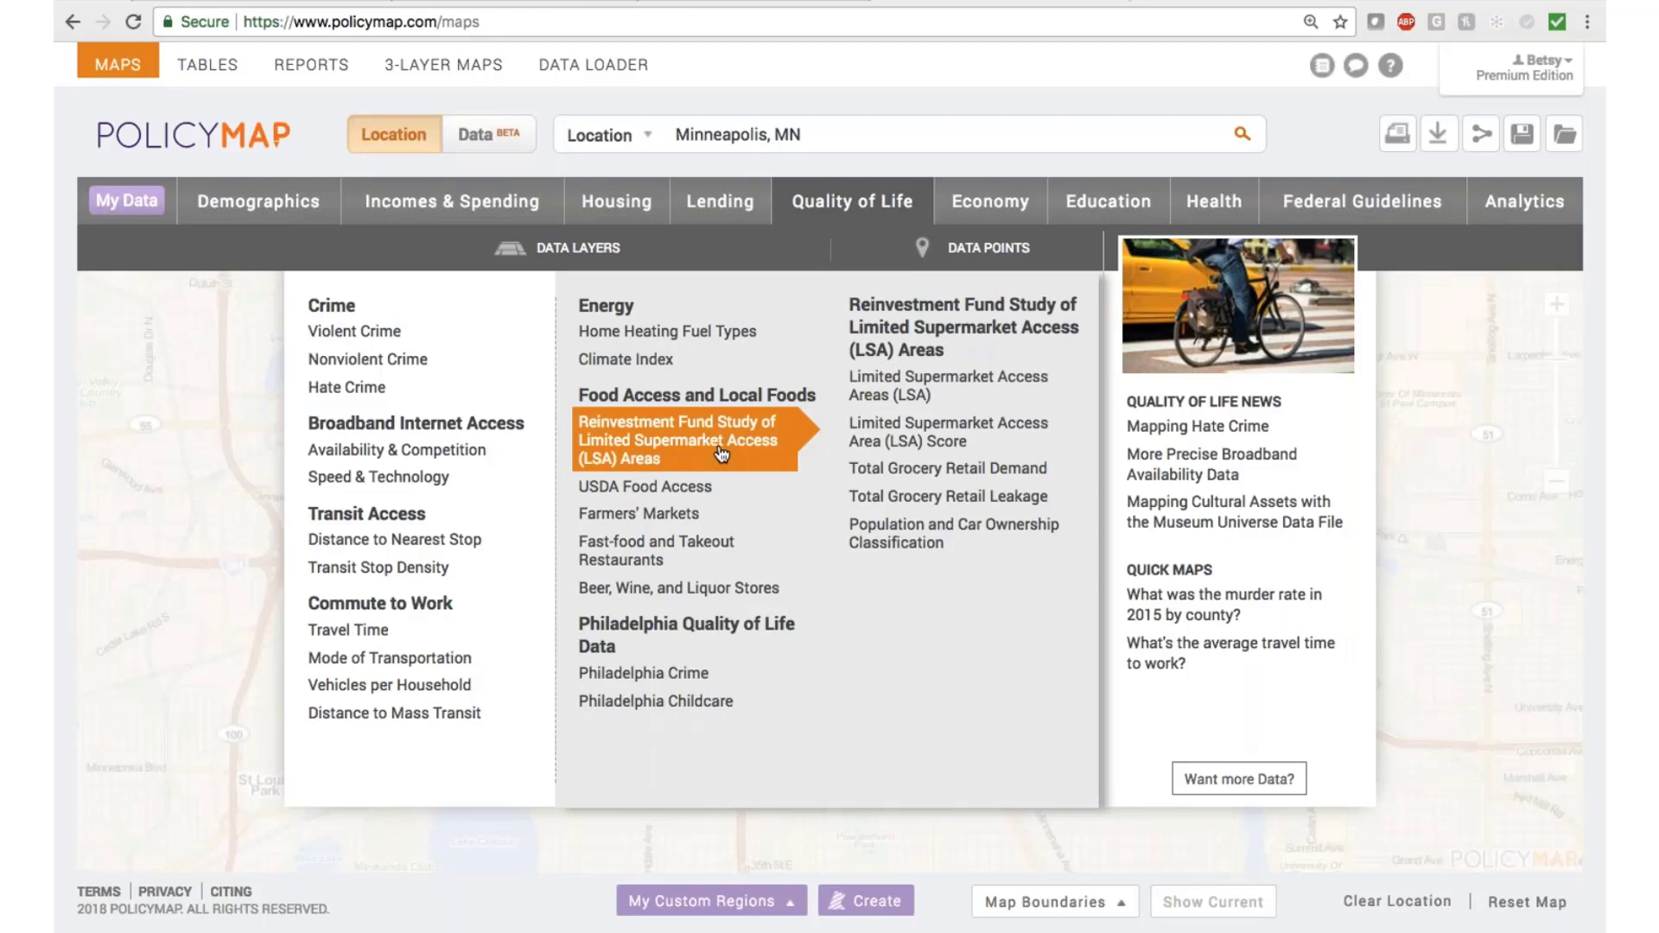
mouse_move(974, 200)
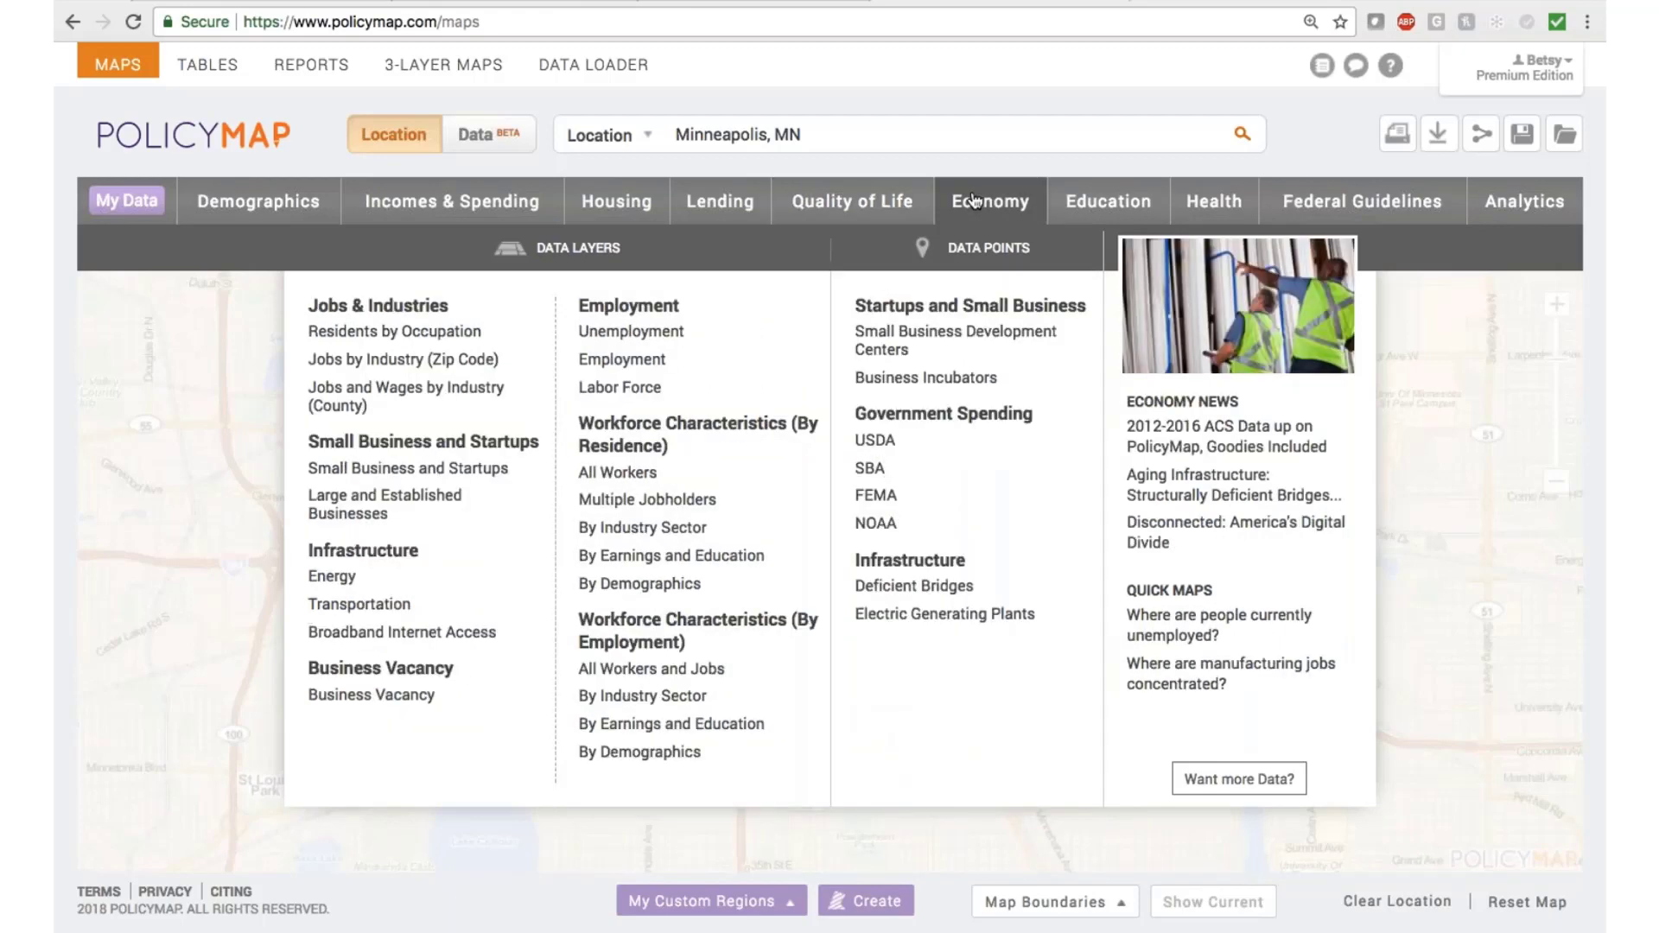
Add the Education layer for educational attainment of less than 9th grade.
mouse_move(1136, 205)
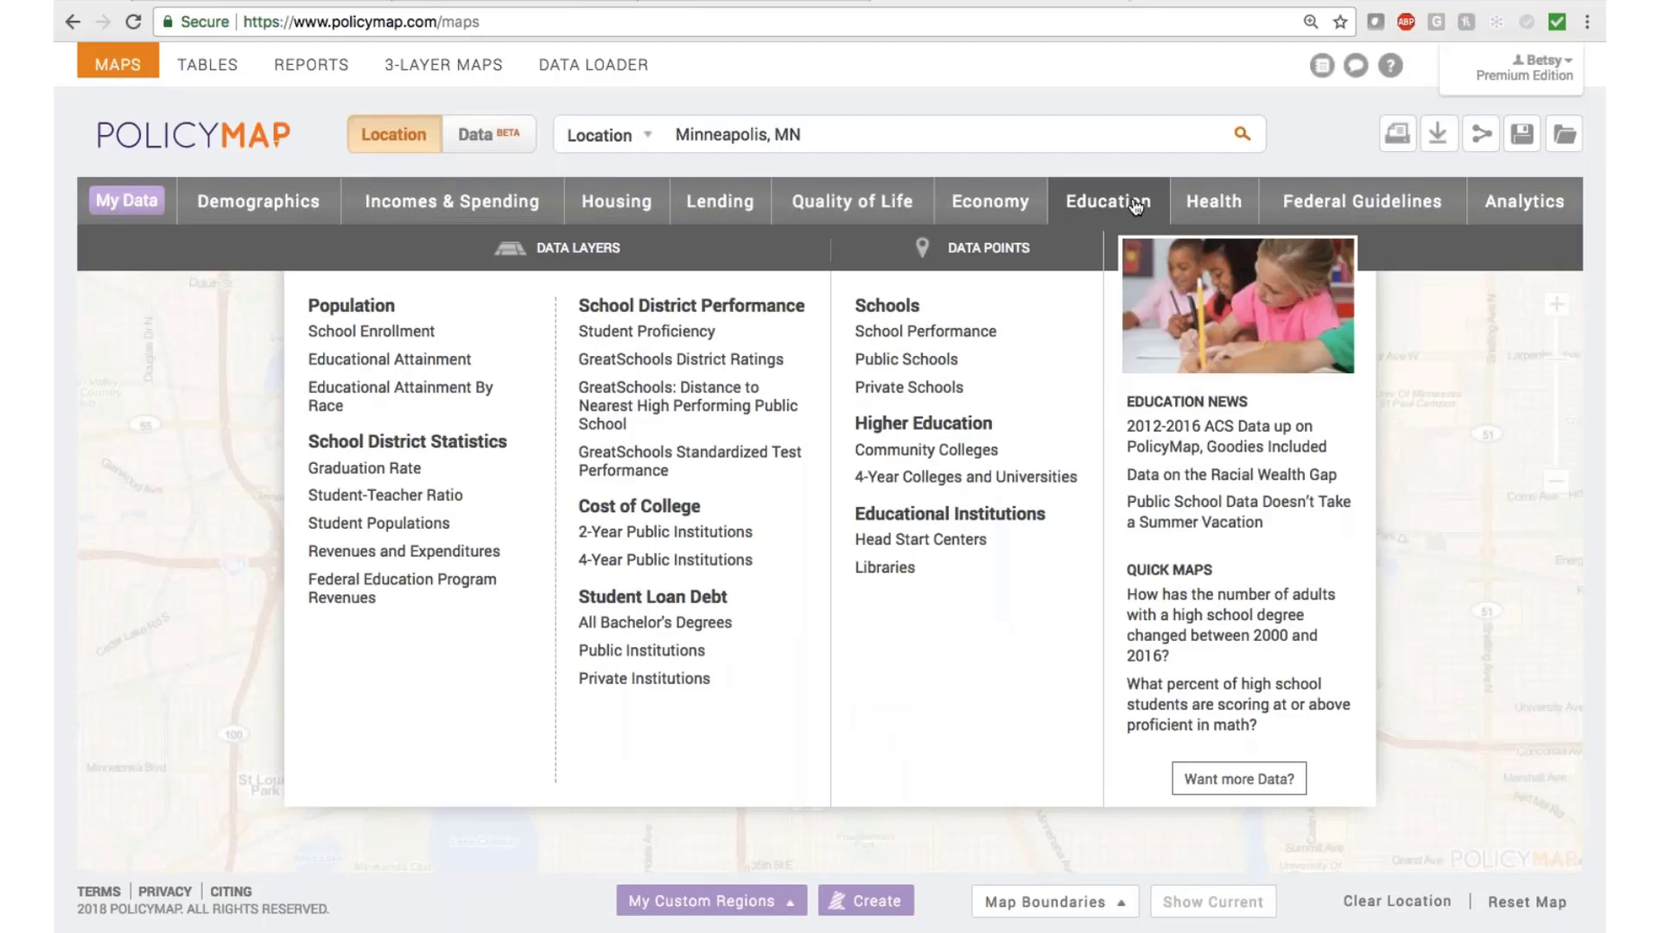
mouse_move(389, 331)
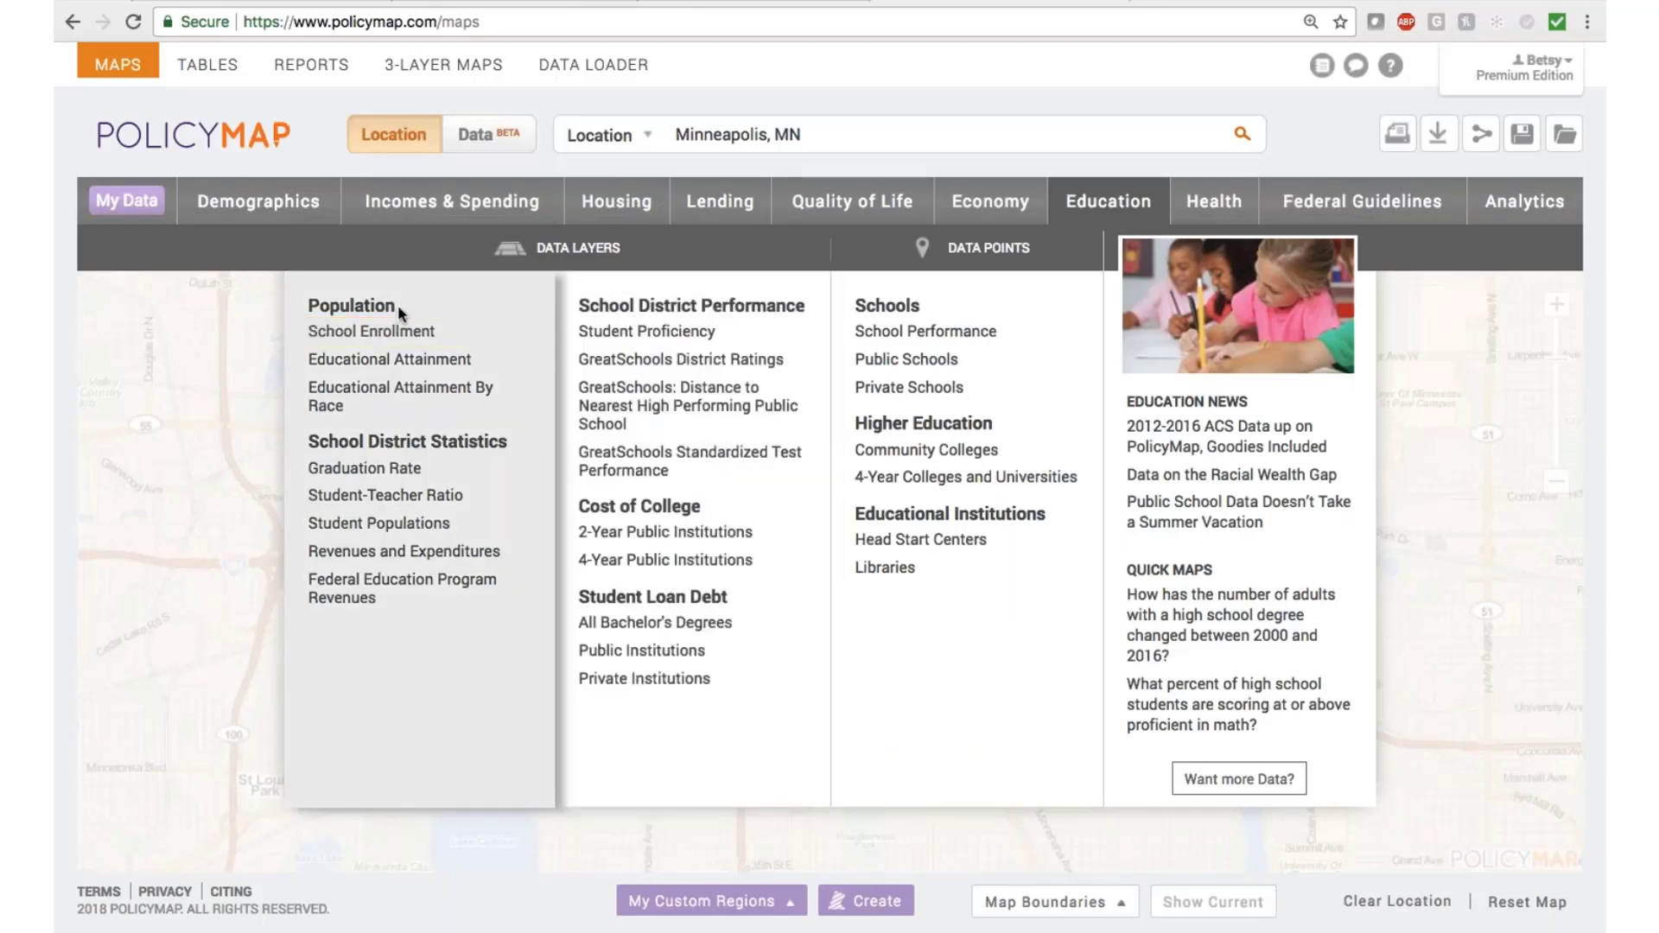
mouse_move(423, 363)
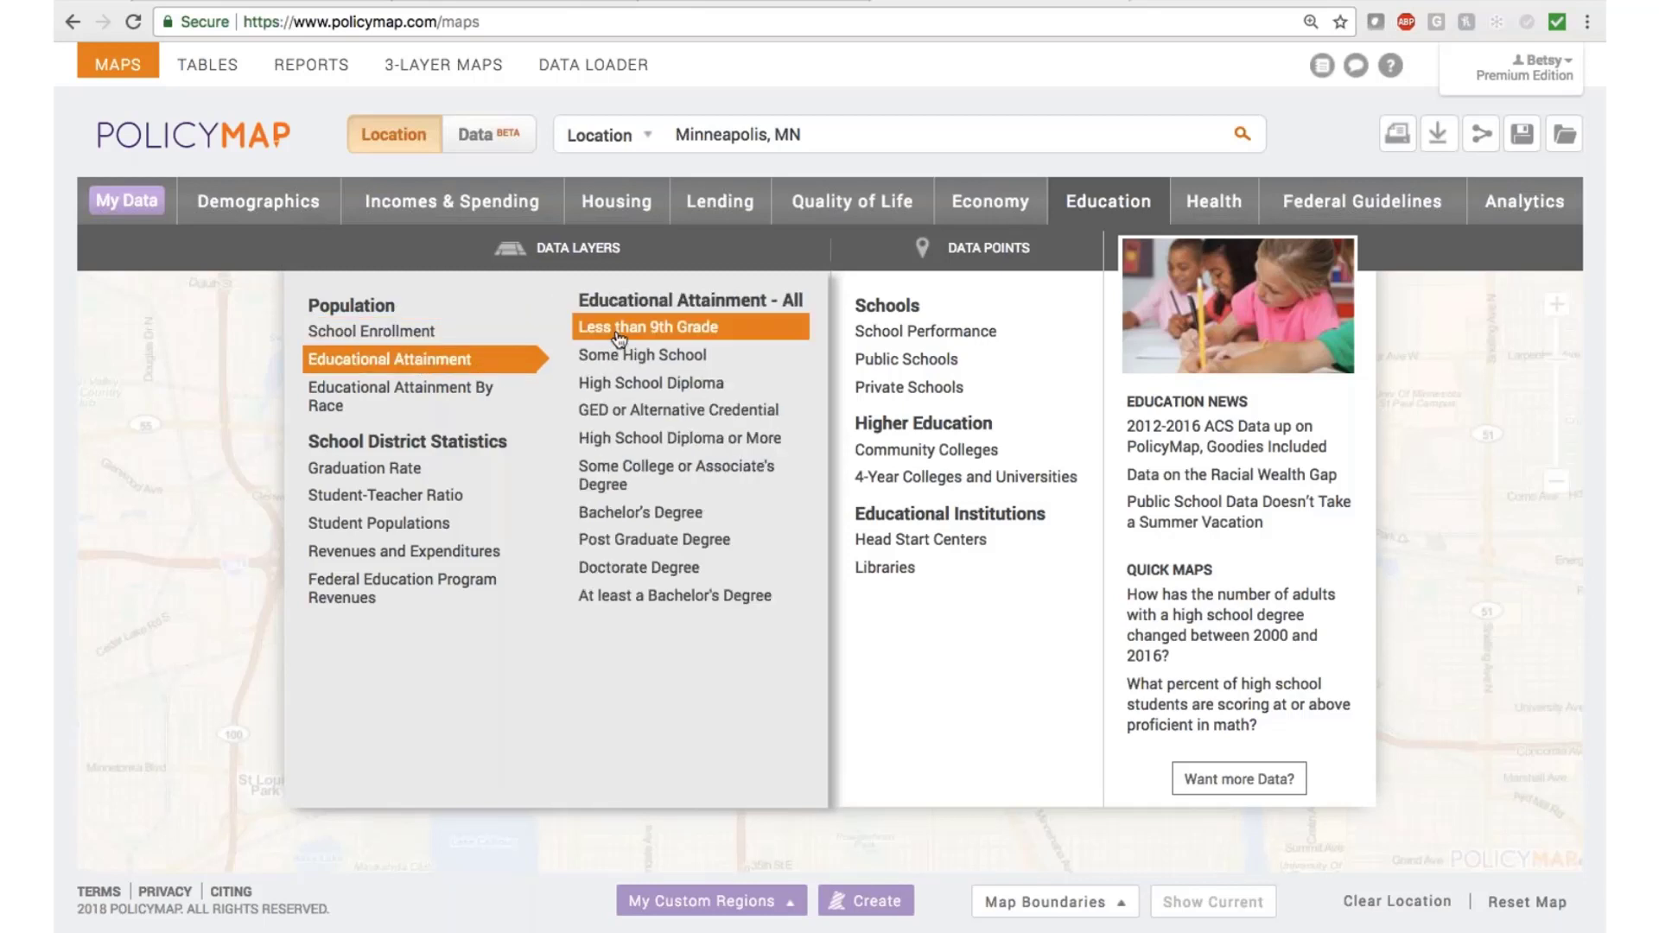
click(689, 328)
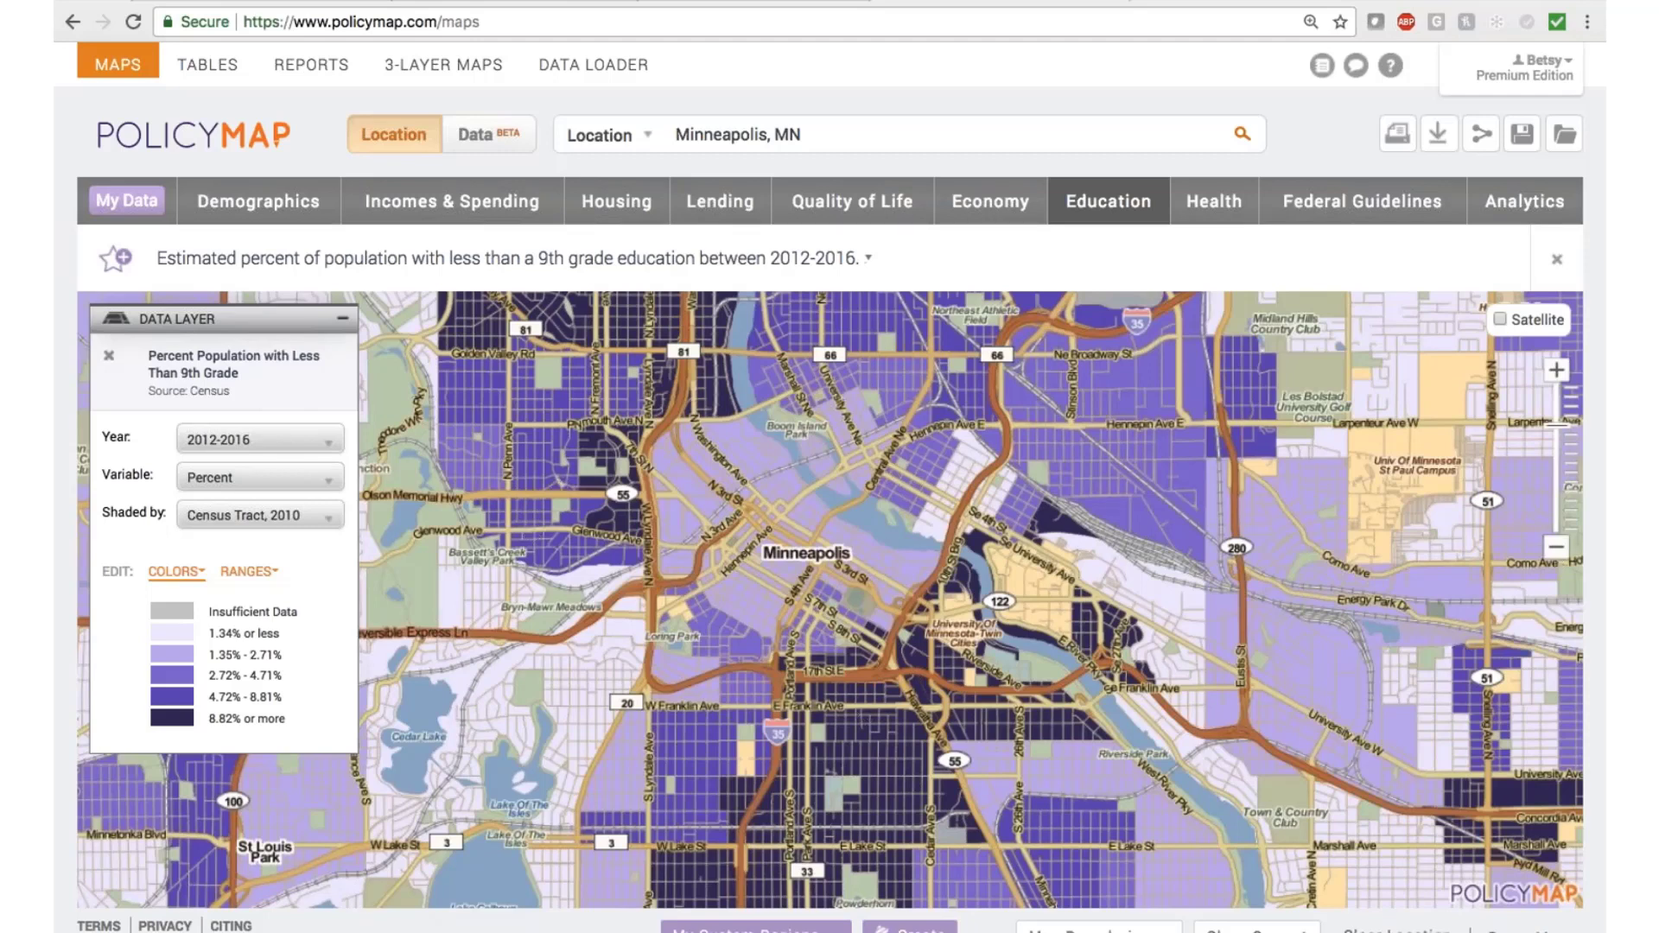
Show the less-than-9th-grade values for the dark St. Paul census tract between University Ave and Marshall Ave.
click(1556, 548)
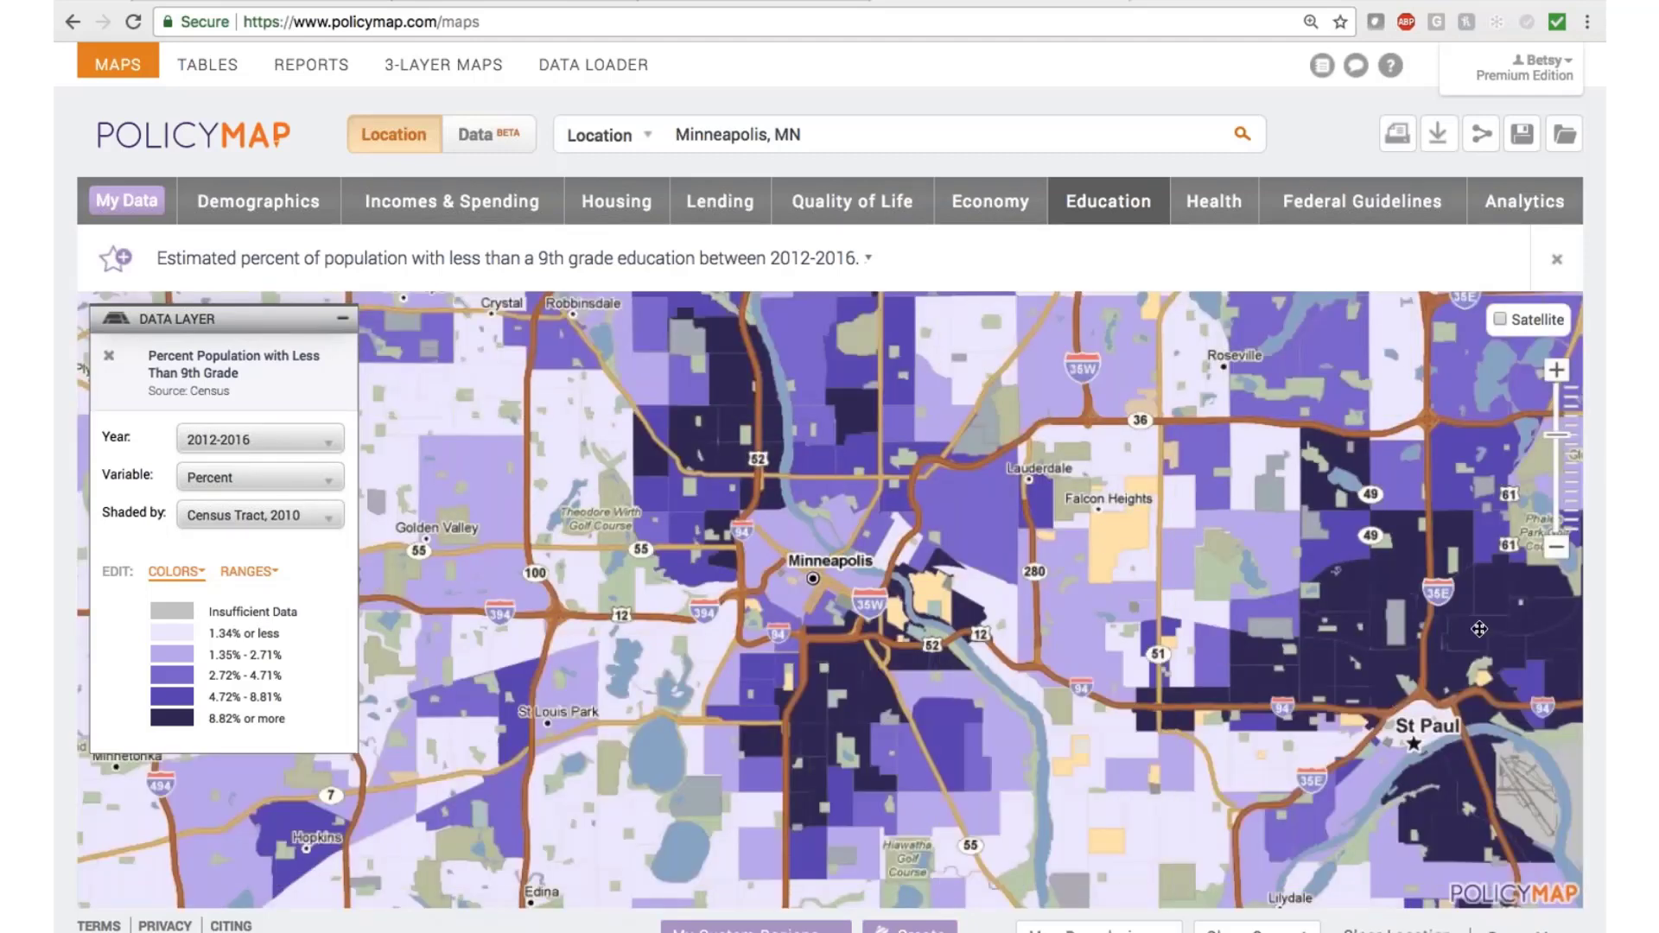
click(1555, 376)
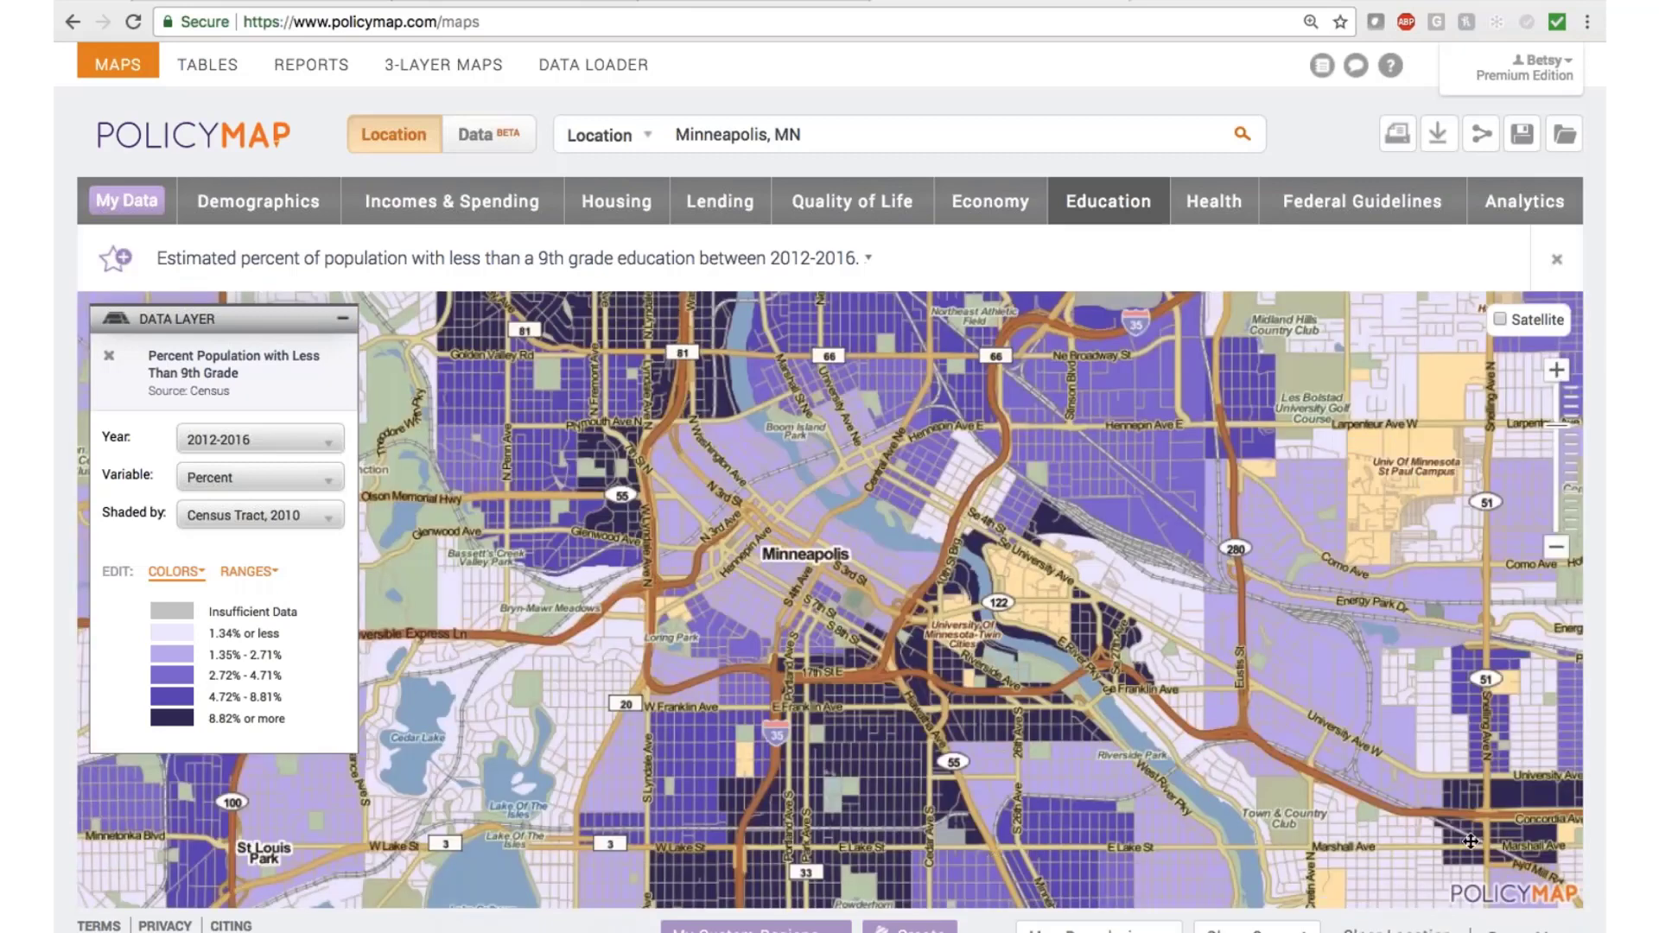
click(1464, 798)
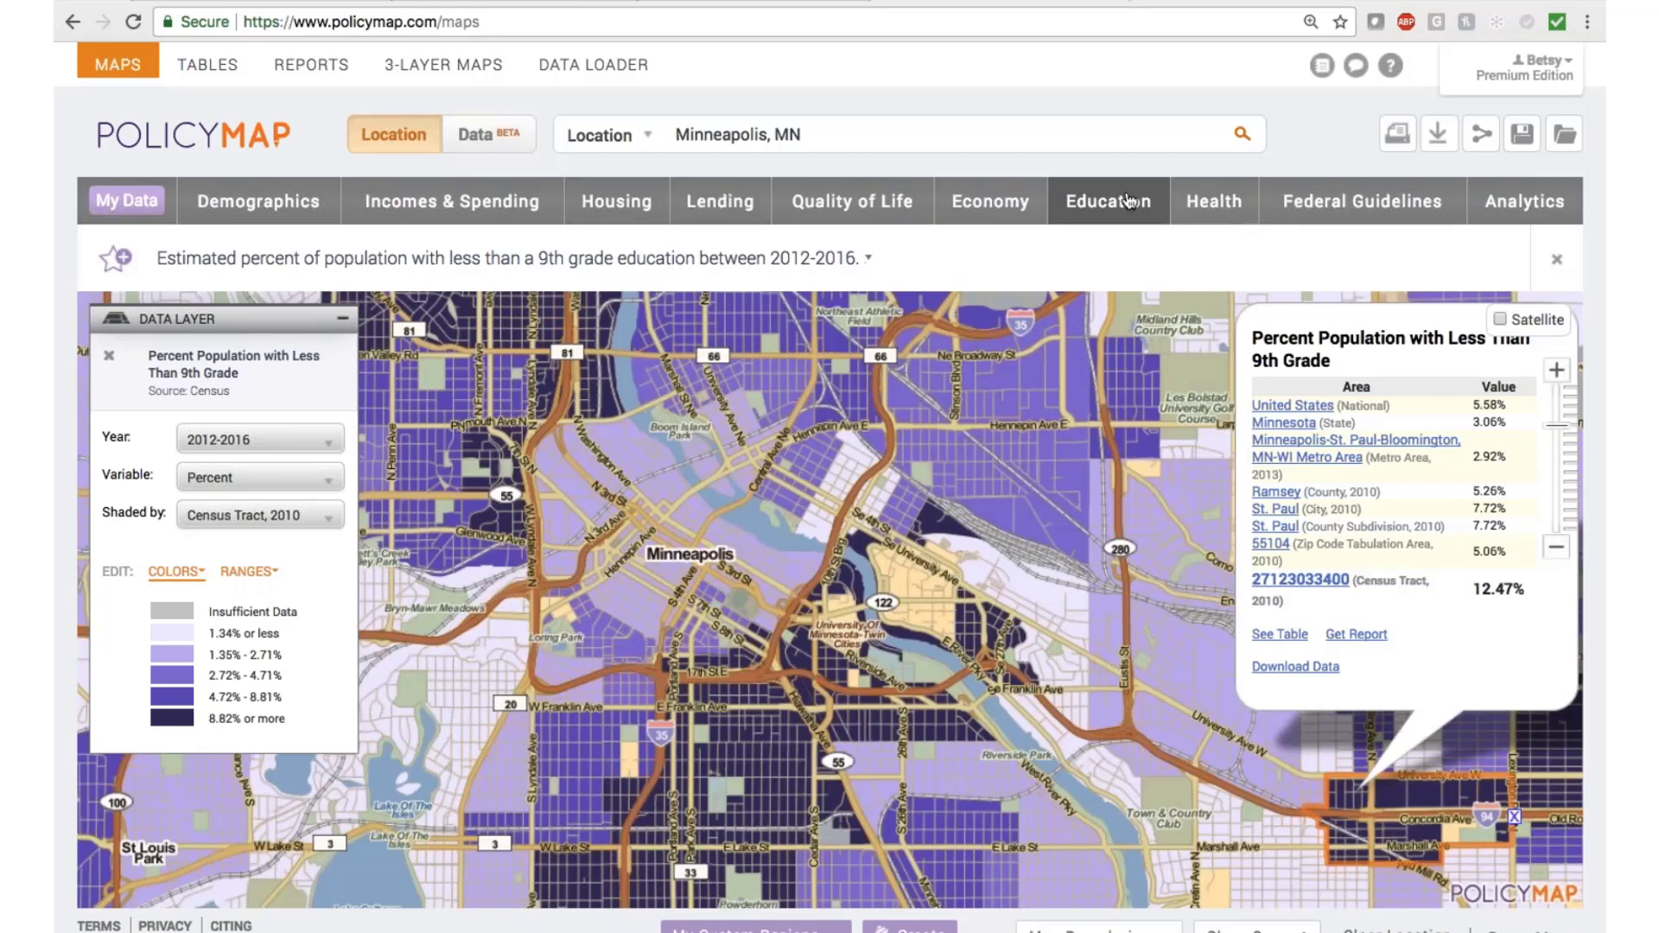
Add the School Performance data points, and color code all of them by GreatSchools' School Rating.
click(1128, 200)
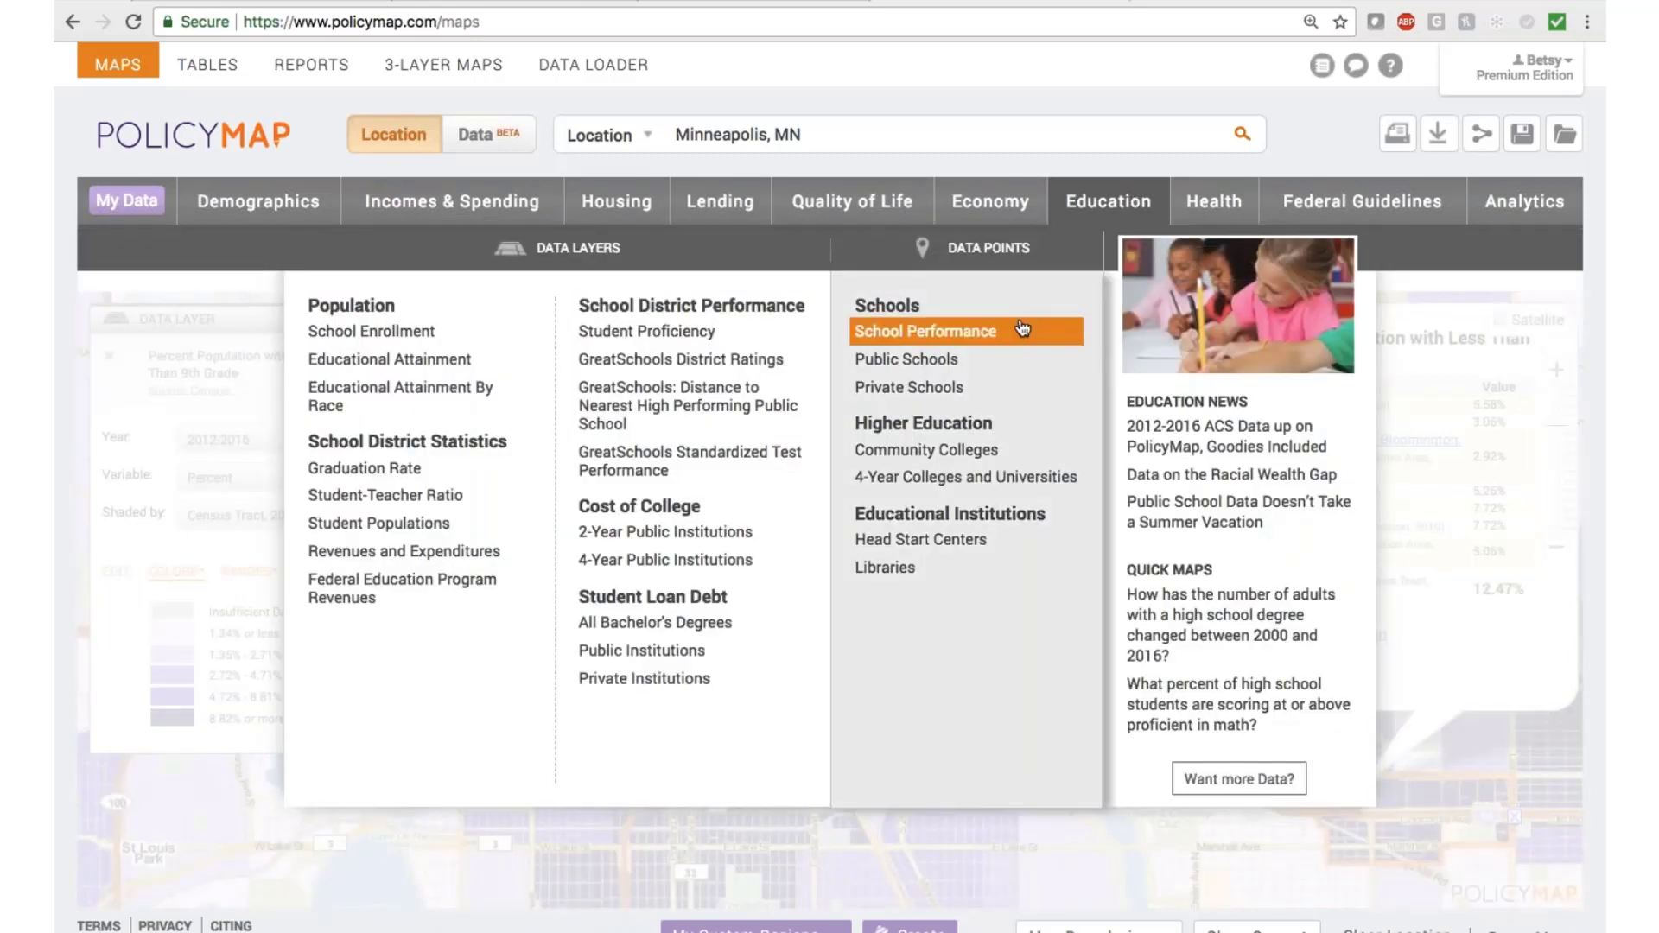
click(1021, 330)
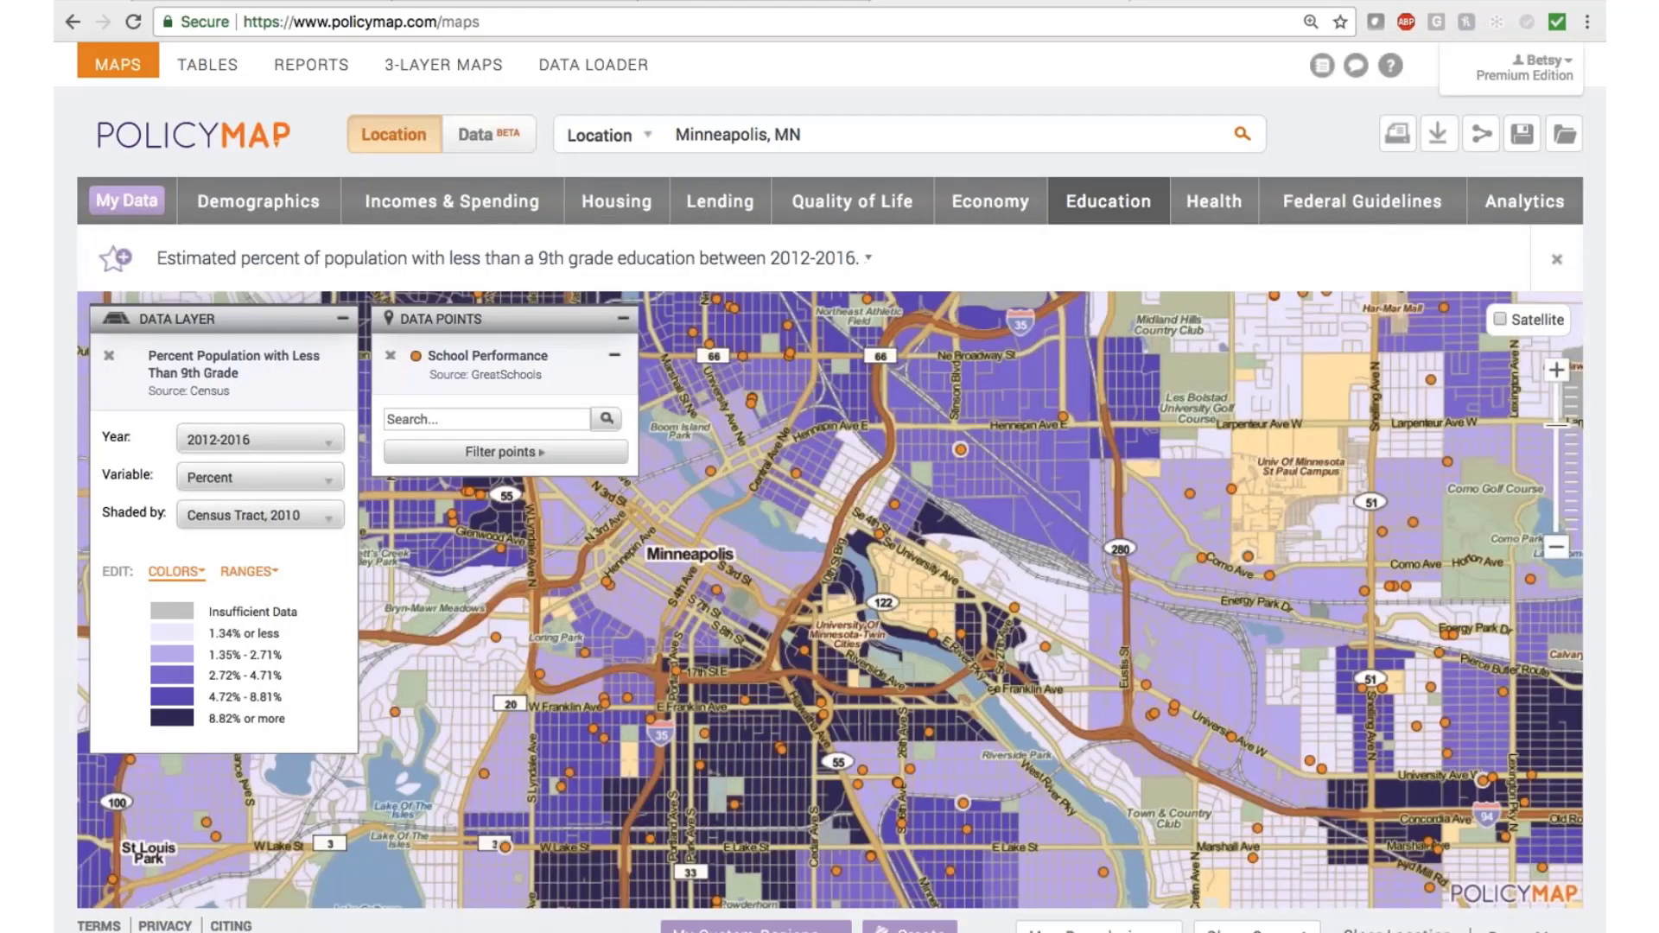
click(548, 450)
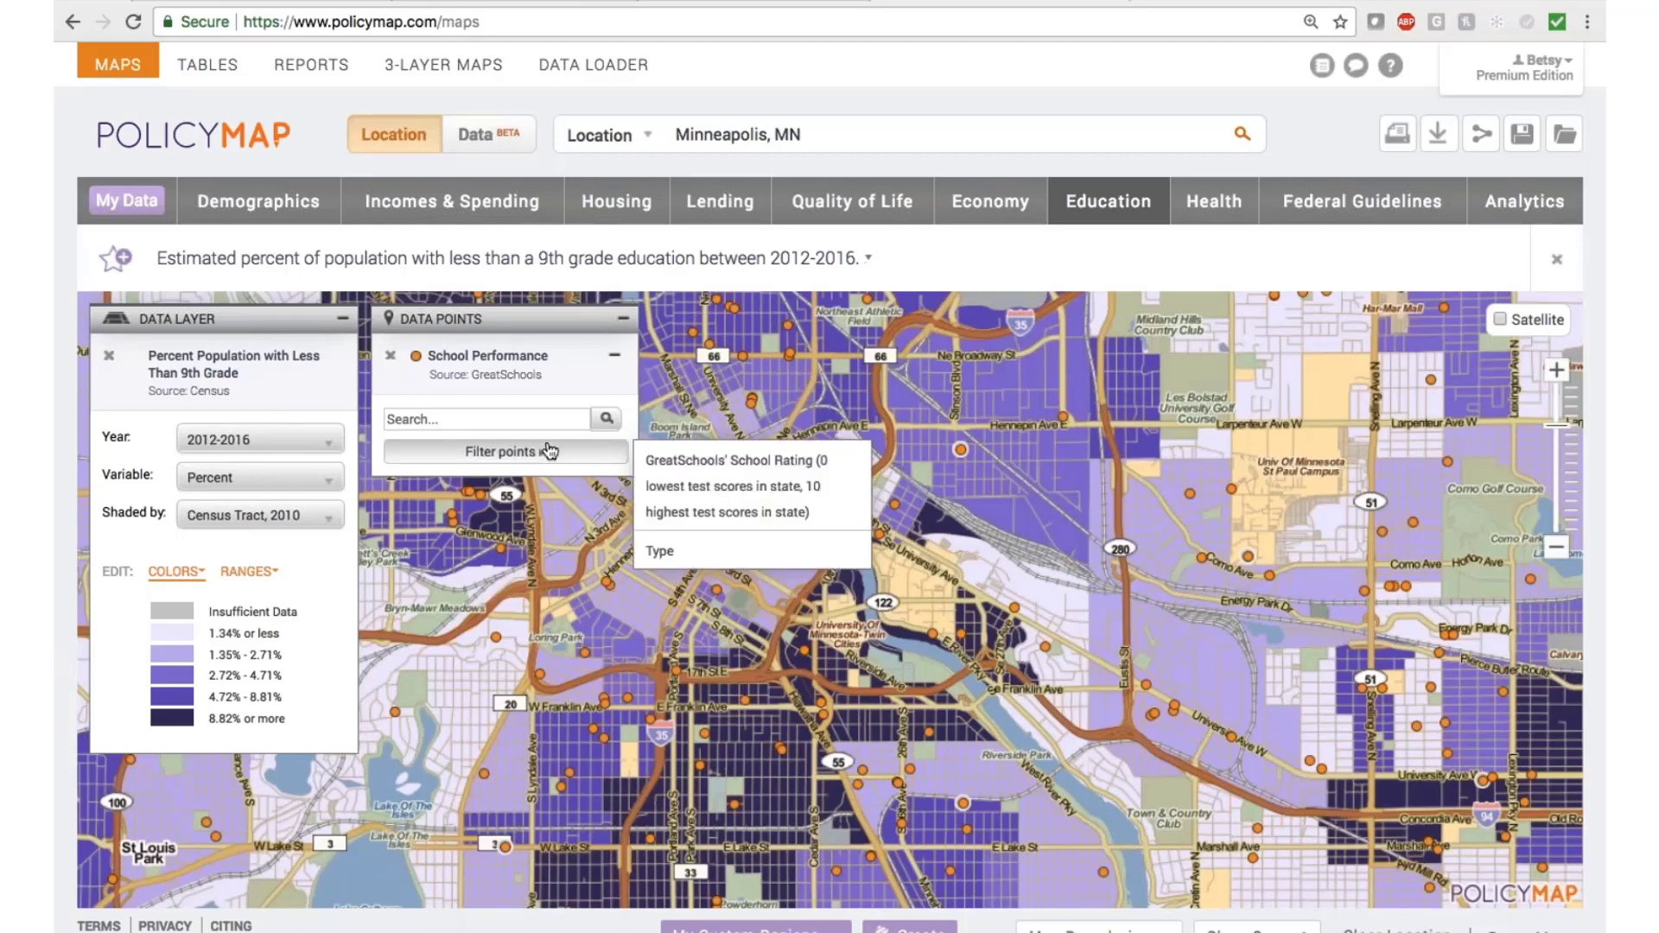
mouse_move(830, 462)
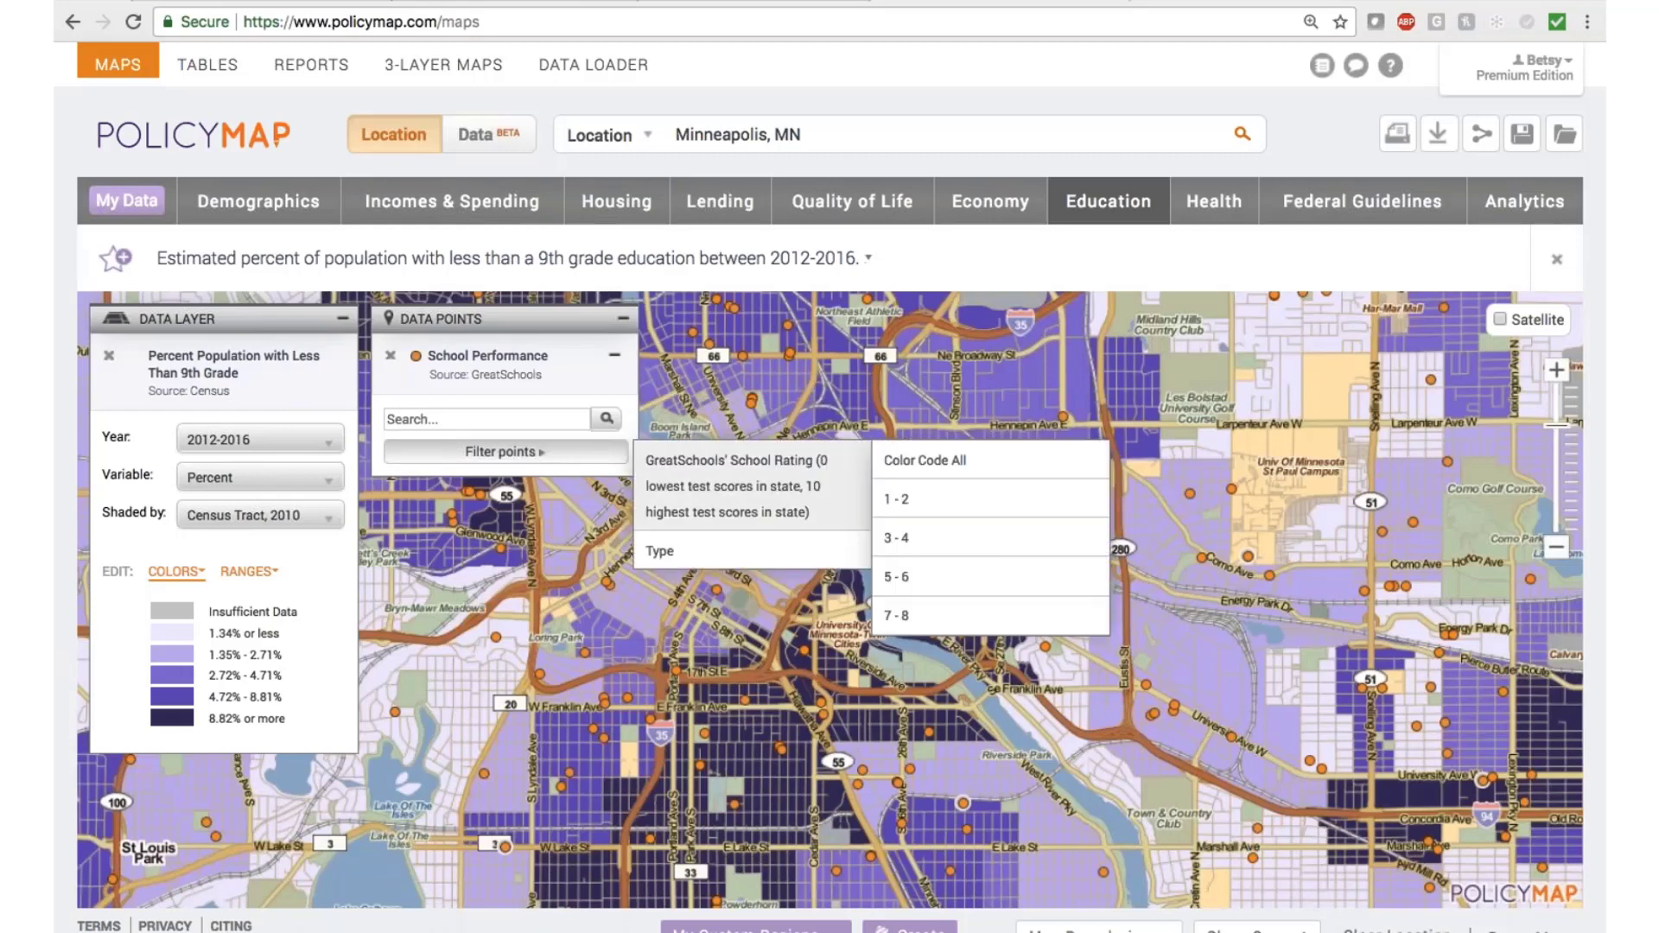
click(929, 461)
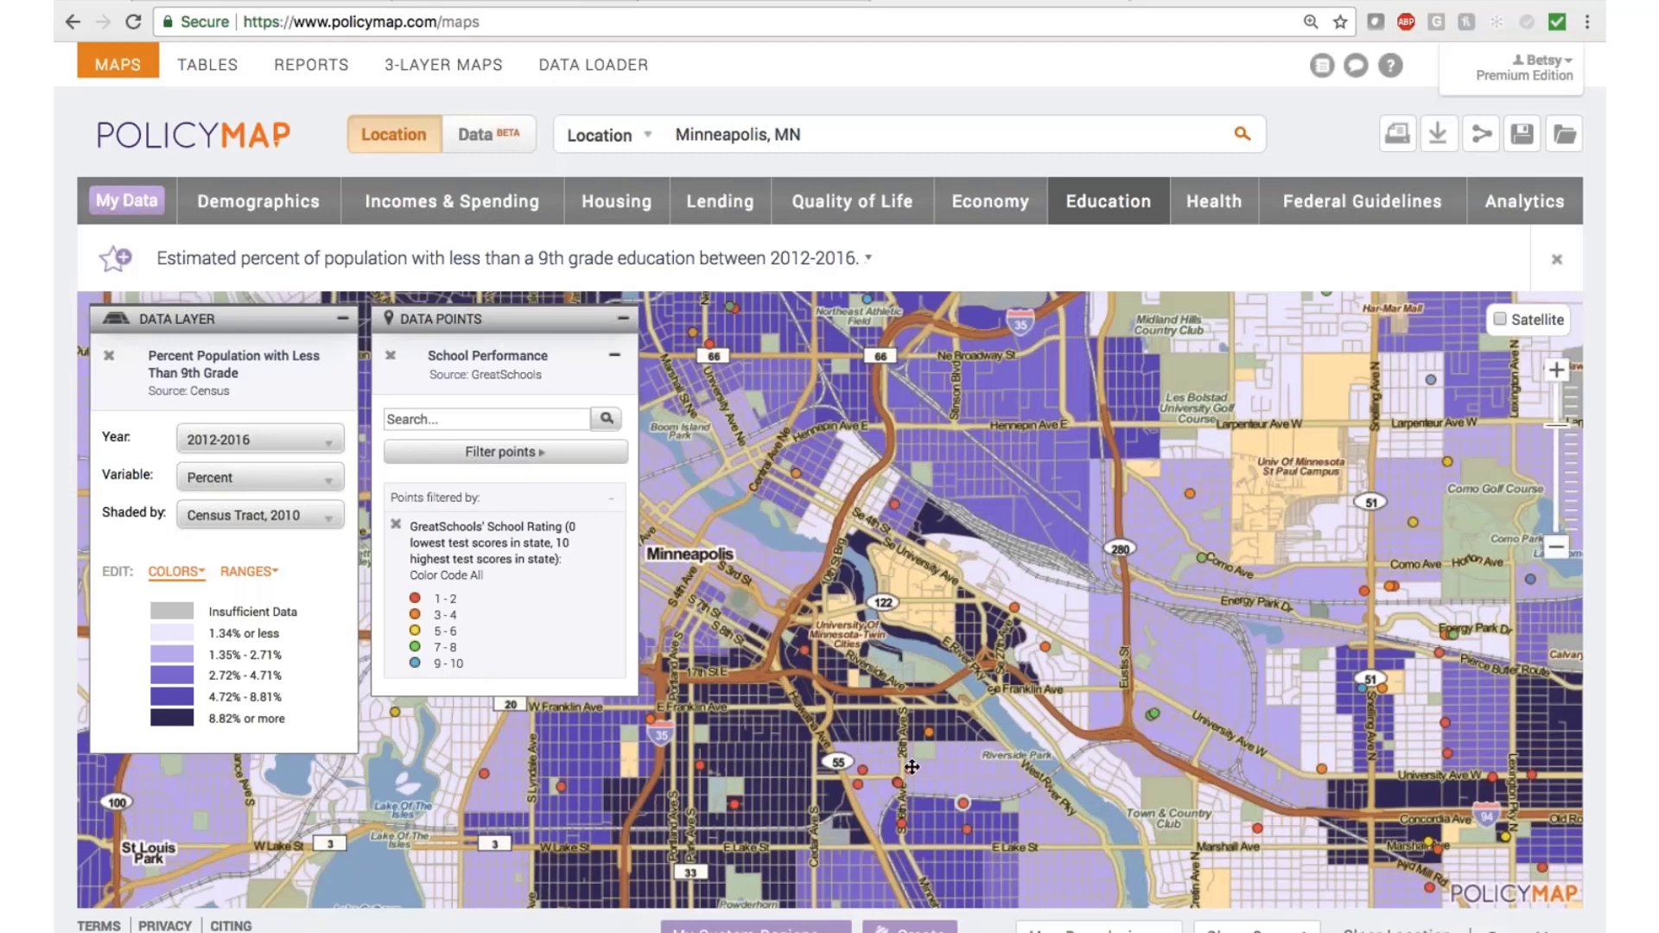
Review Andersen Community school's information, GreatSchools rating and recent Grades 1-3 and 4-5 results, and close its details.
click(733, 804)
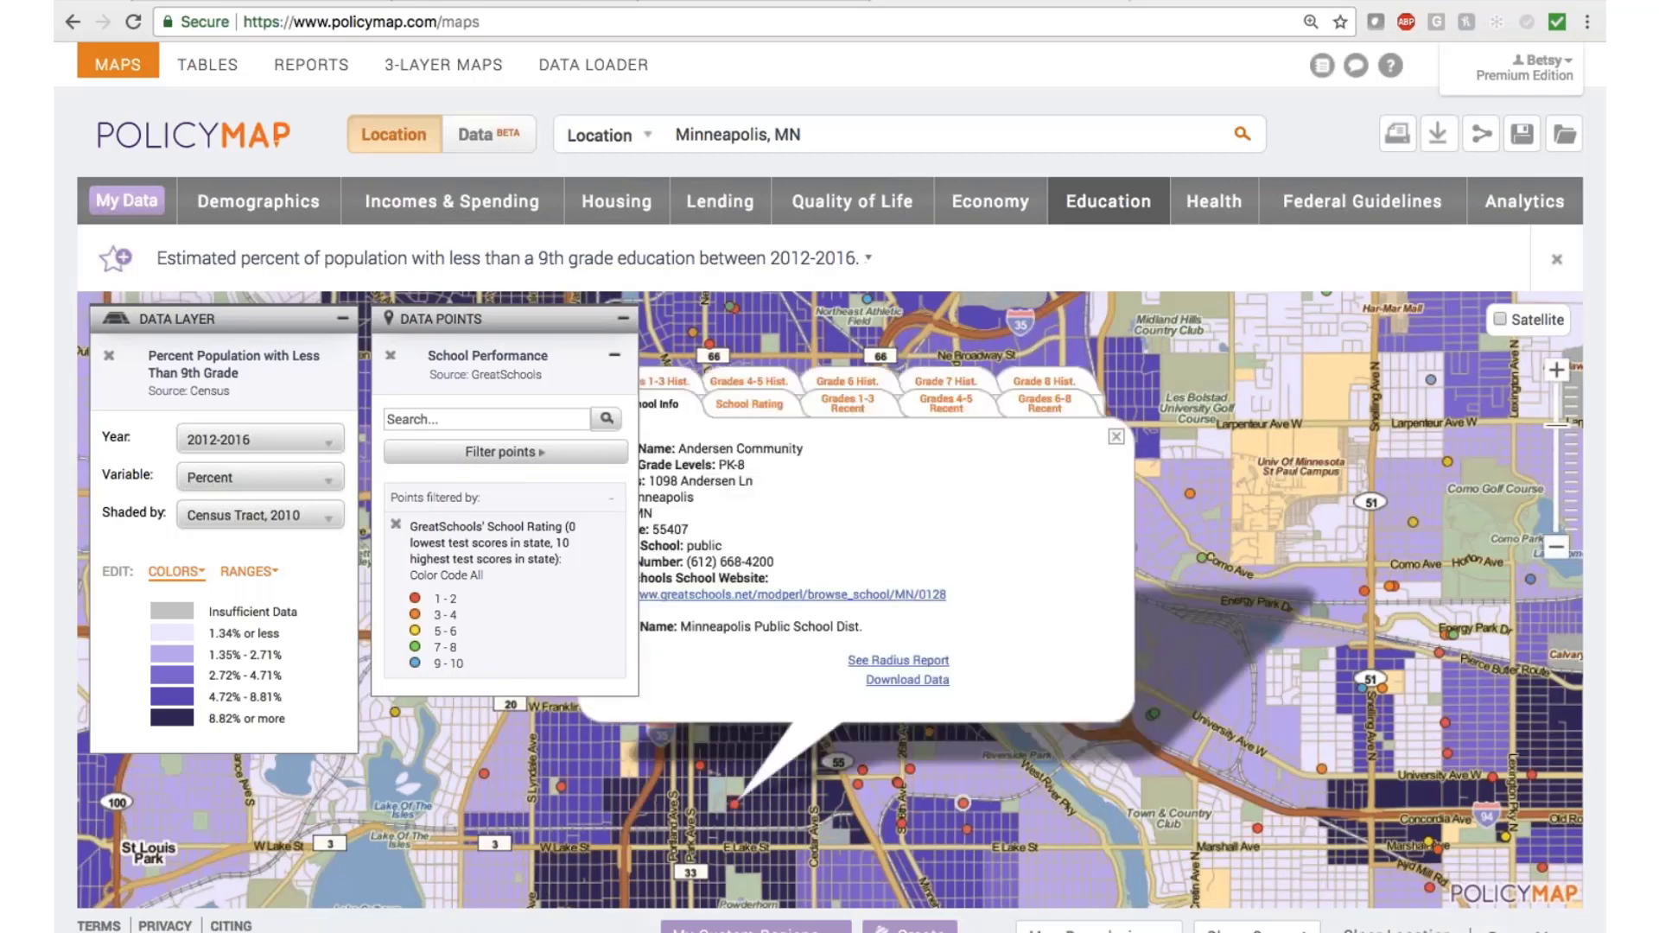
drag(1490, 512, 1486, 509)
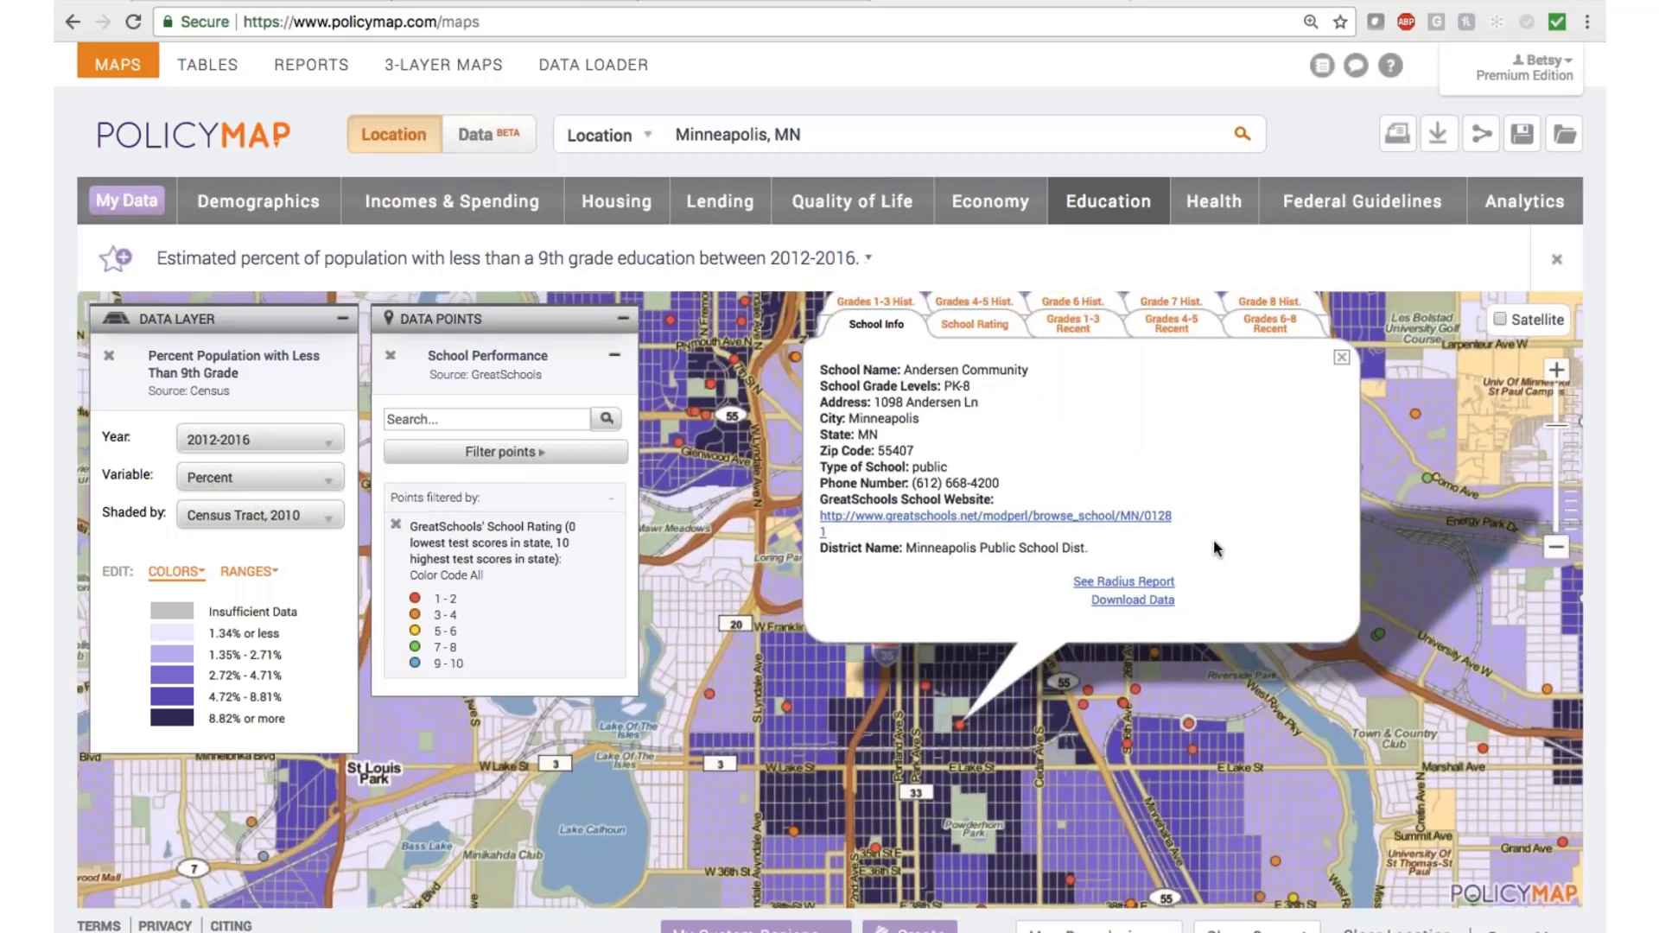
click(975, 324)
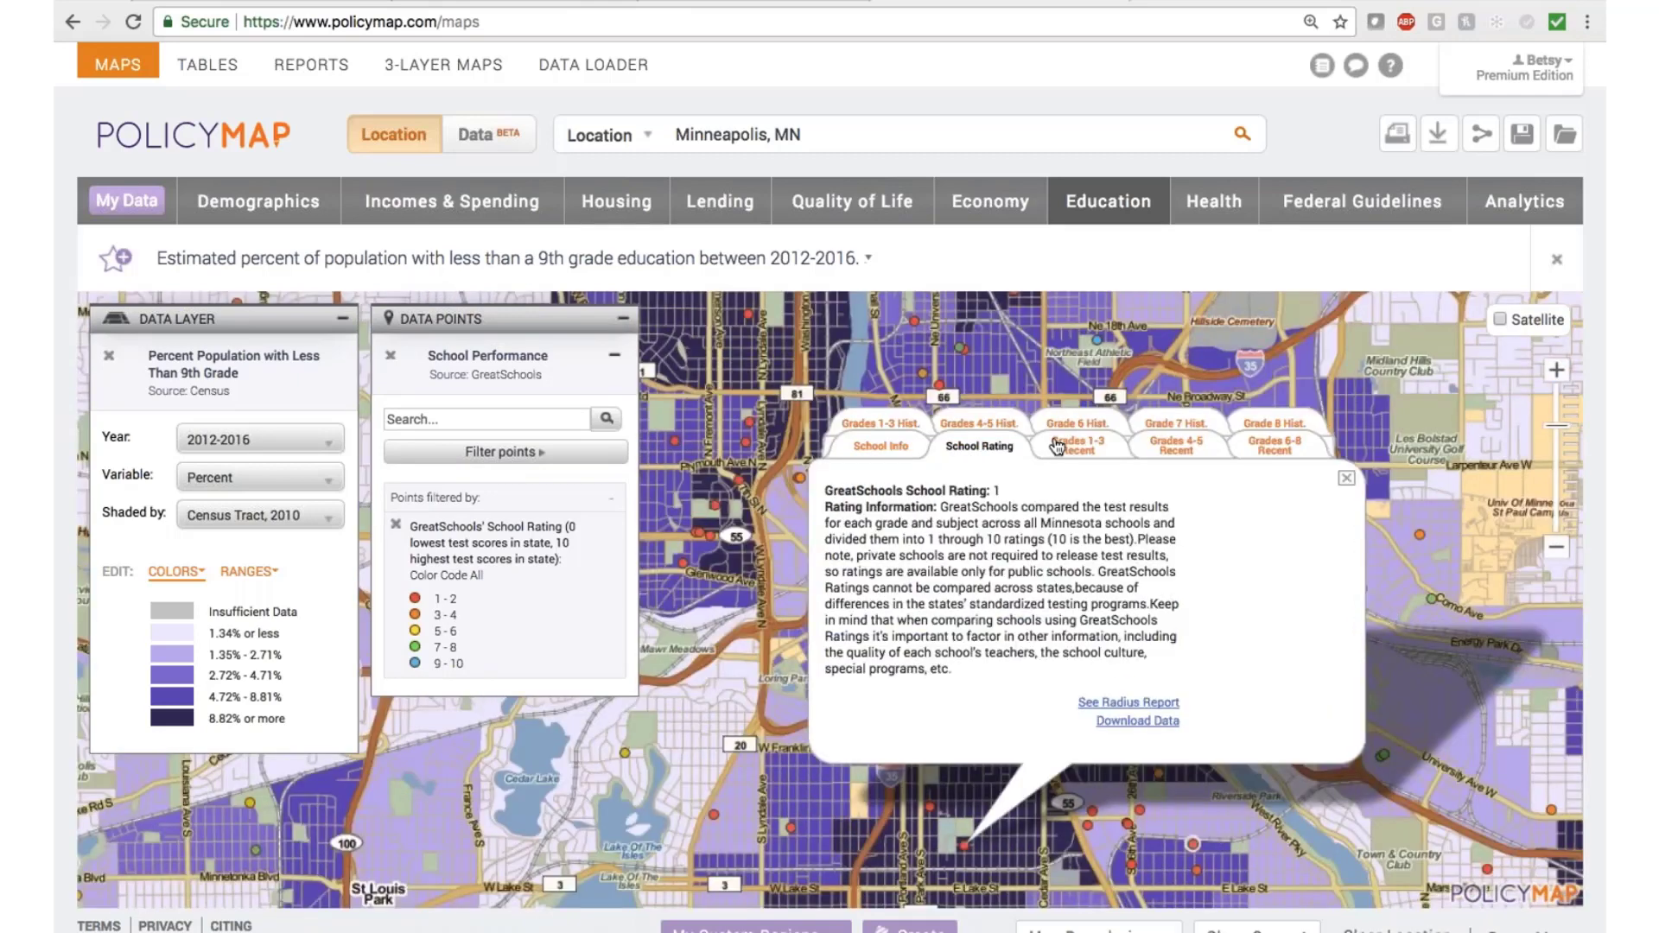
click(1056, 446)
click(1176, 574)
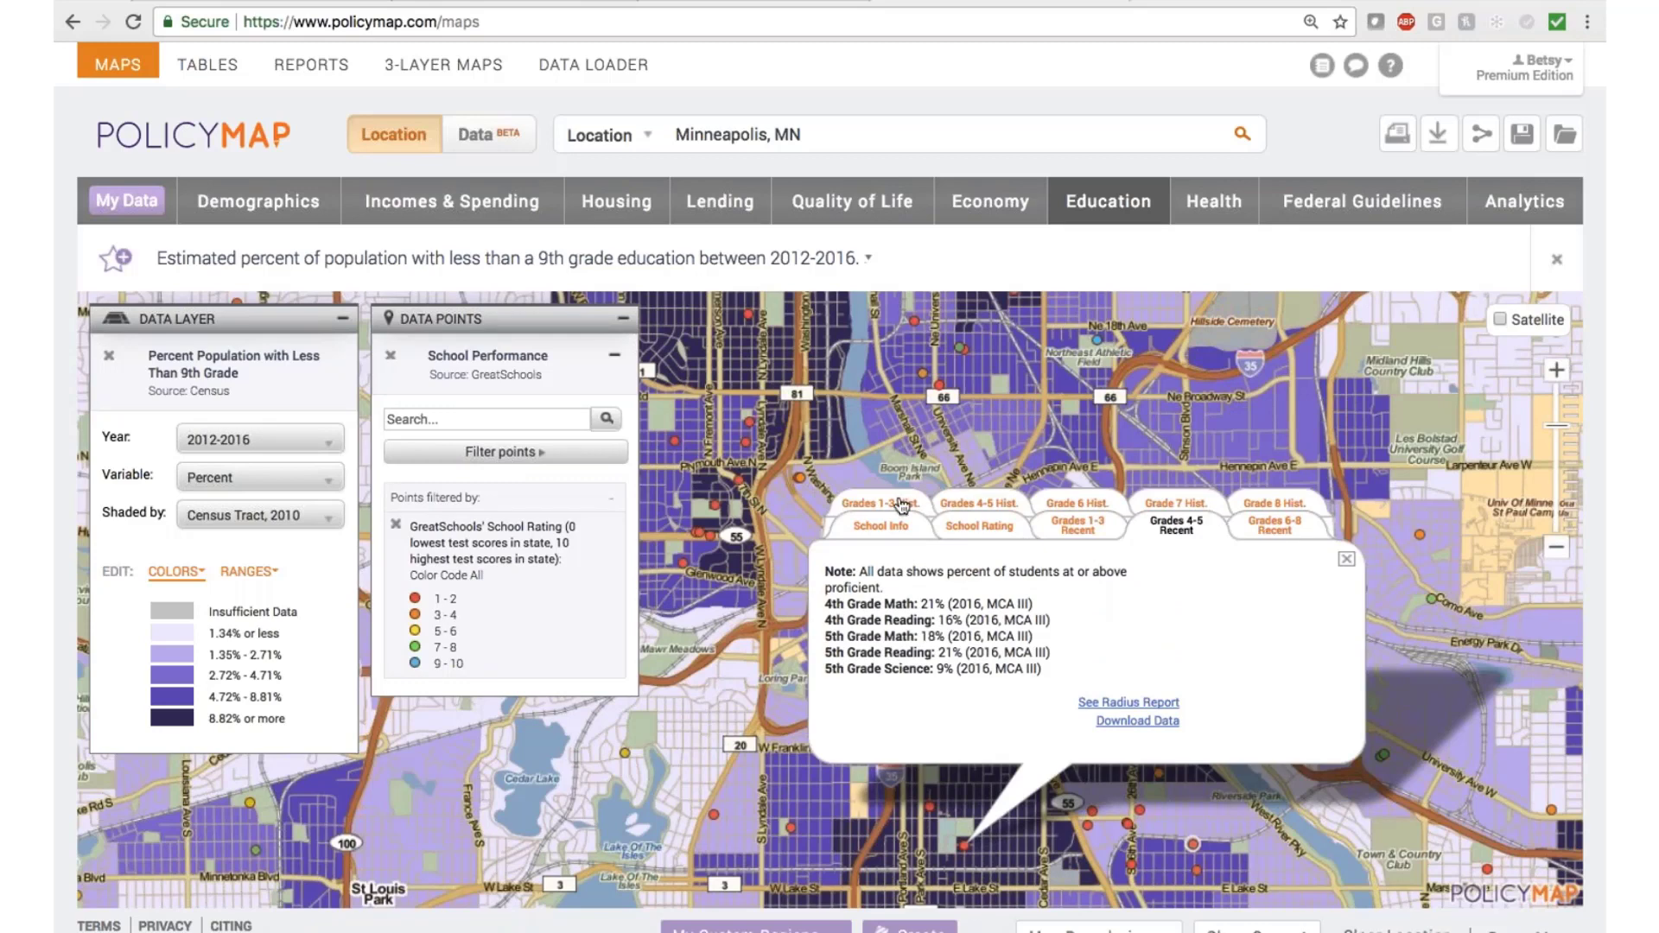
click(1346, 559)
Replace the education layer with the Health layer for adult asthma from CDC 500 Cities, and remove the School Performance data points.
click(1109, 200)
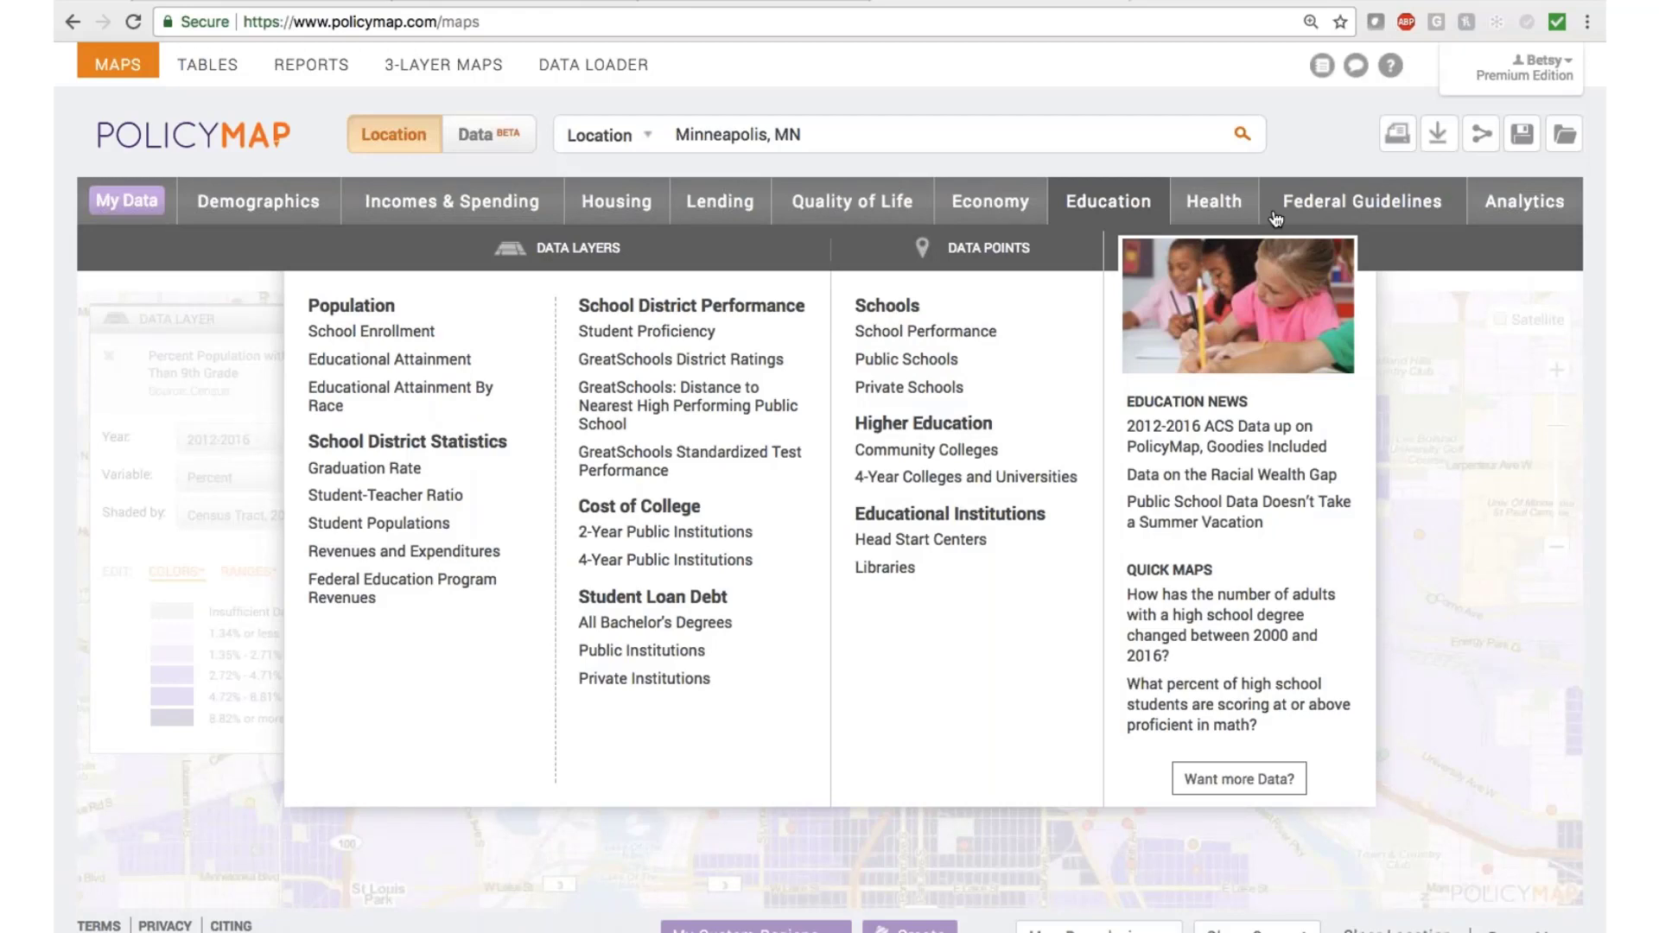
click(1209, 204)
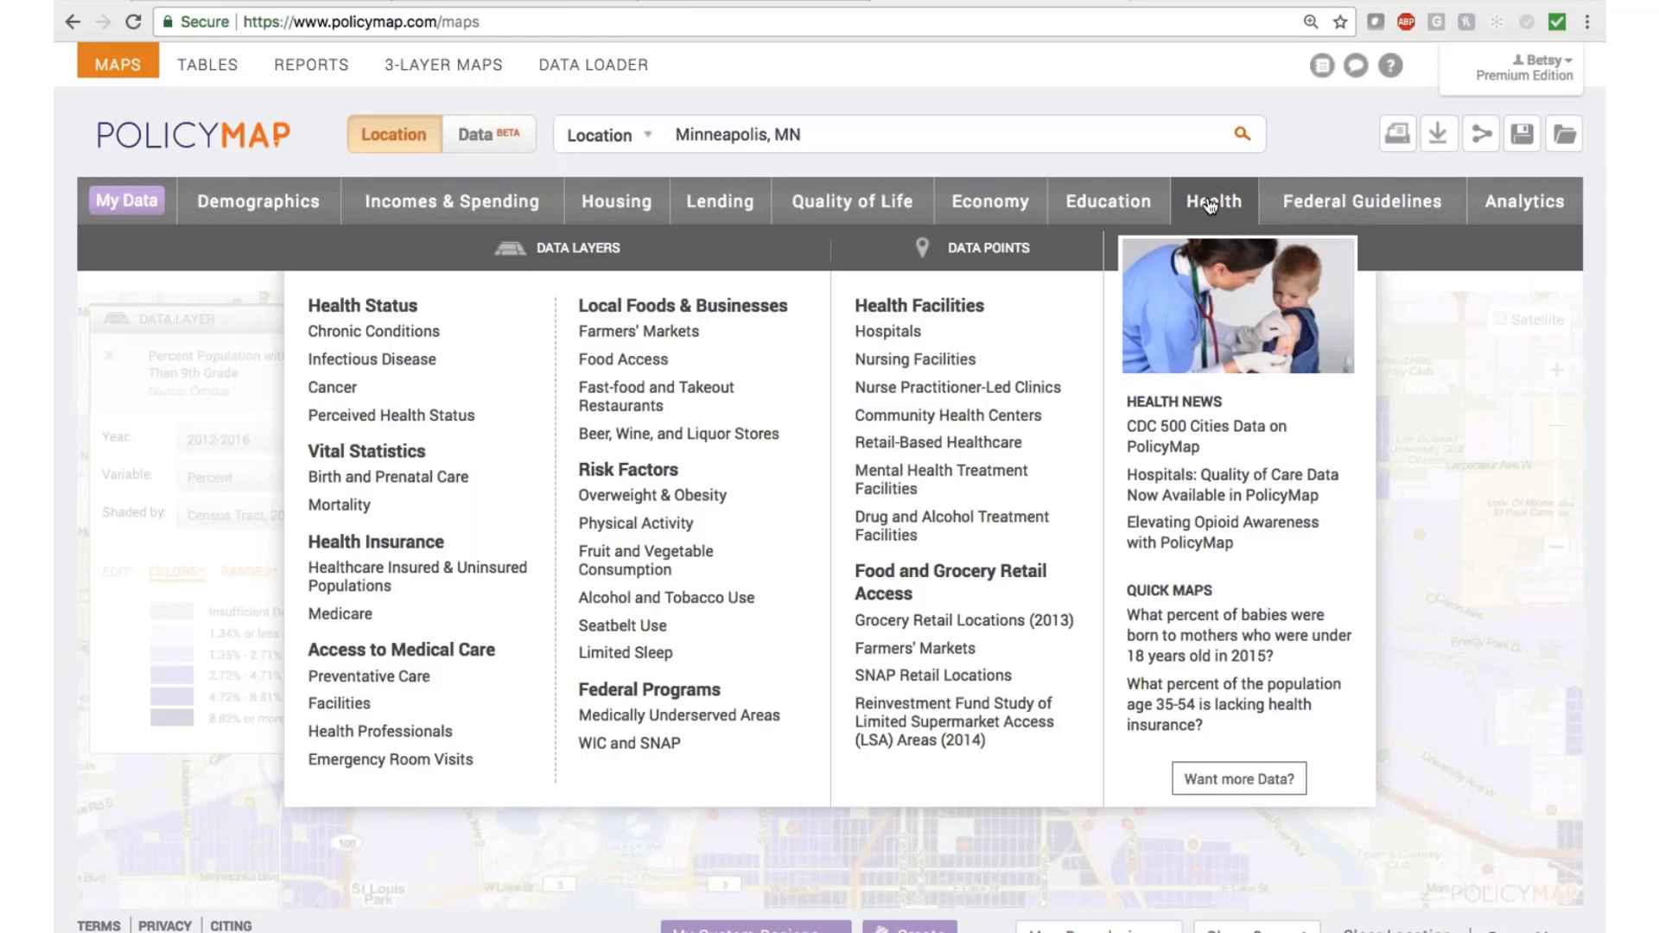
mouse_move(407, 337)
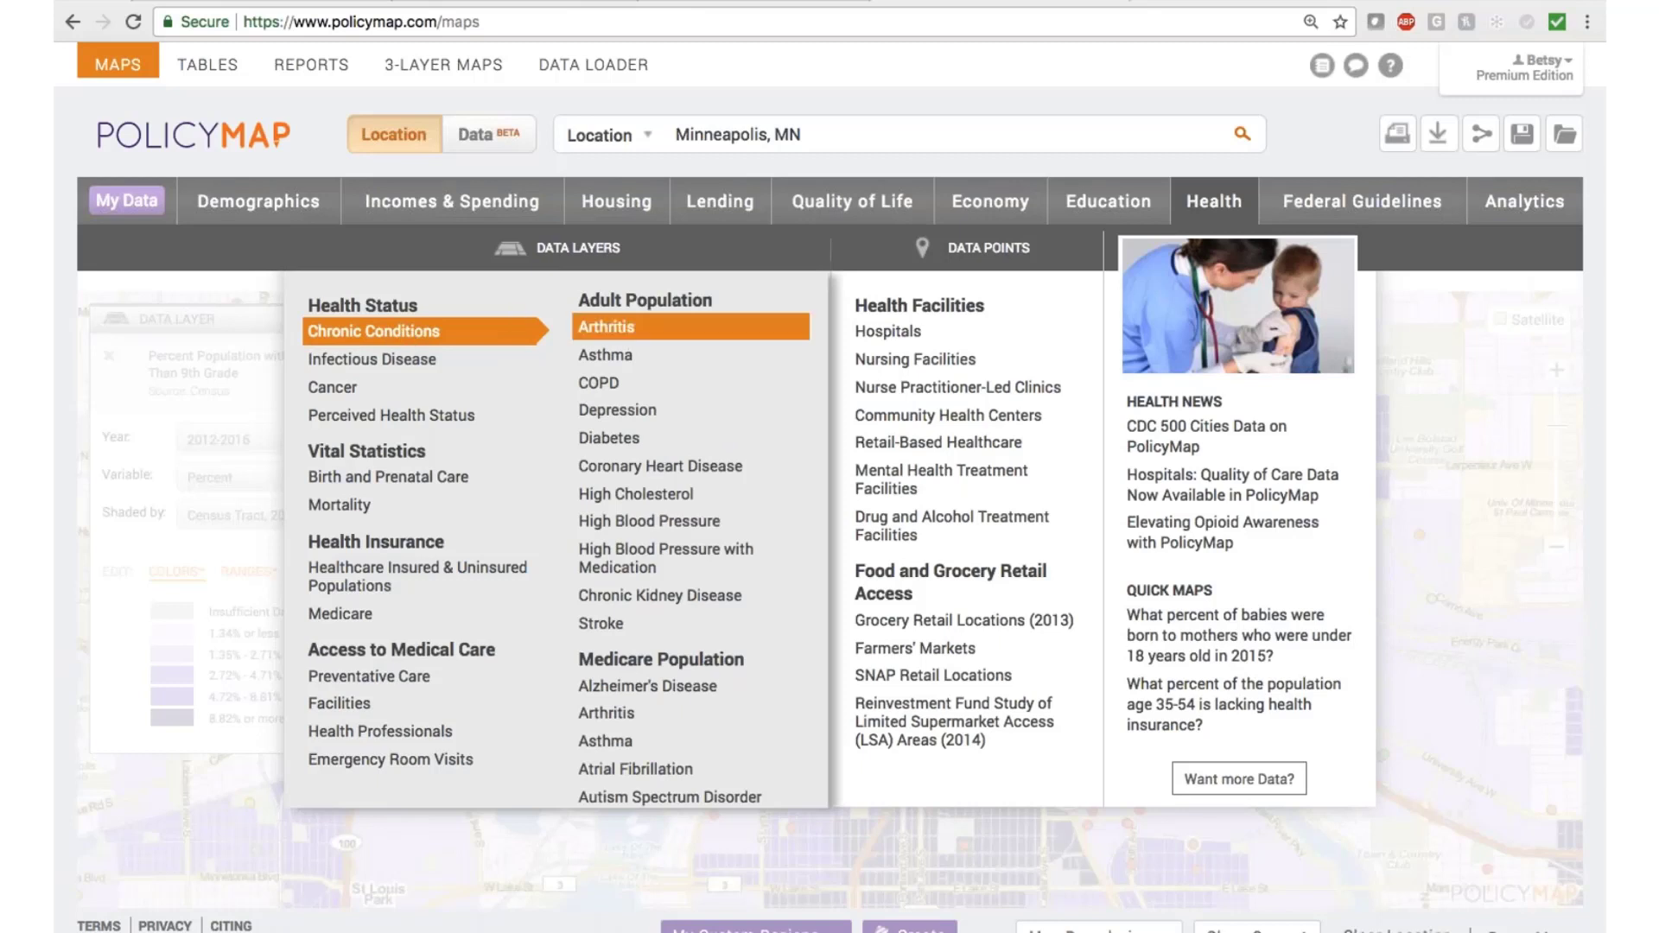
mouse_move(628, 349)
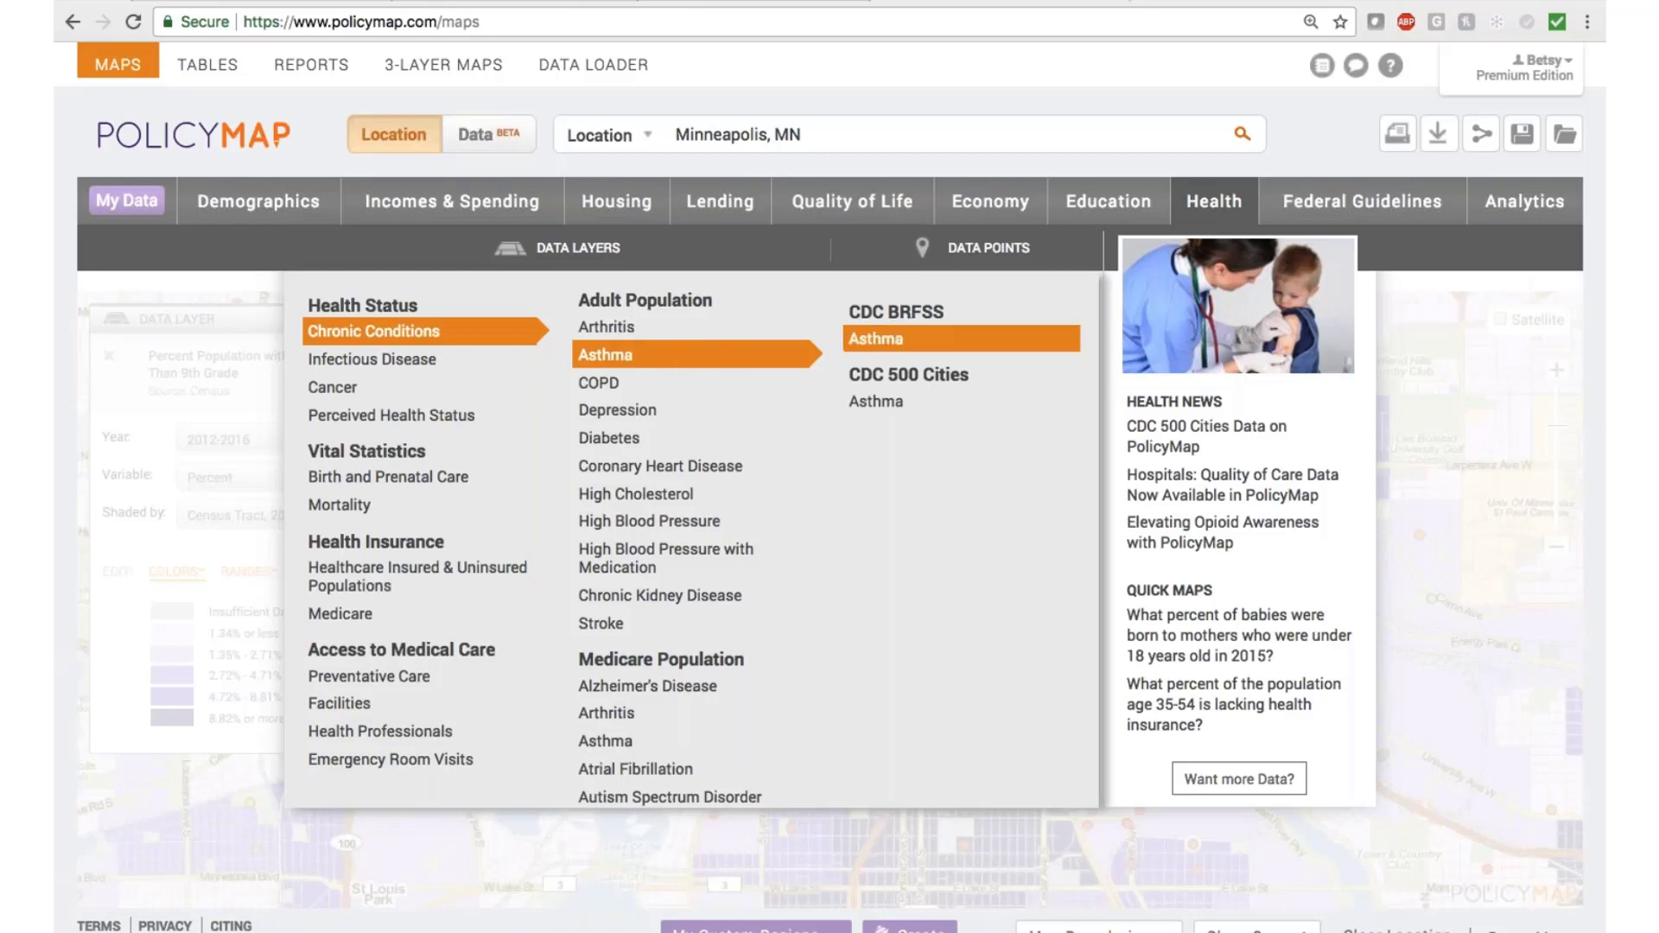
click(883, 403)
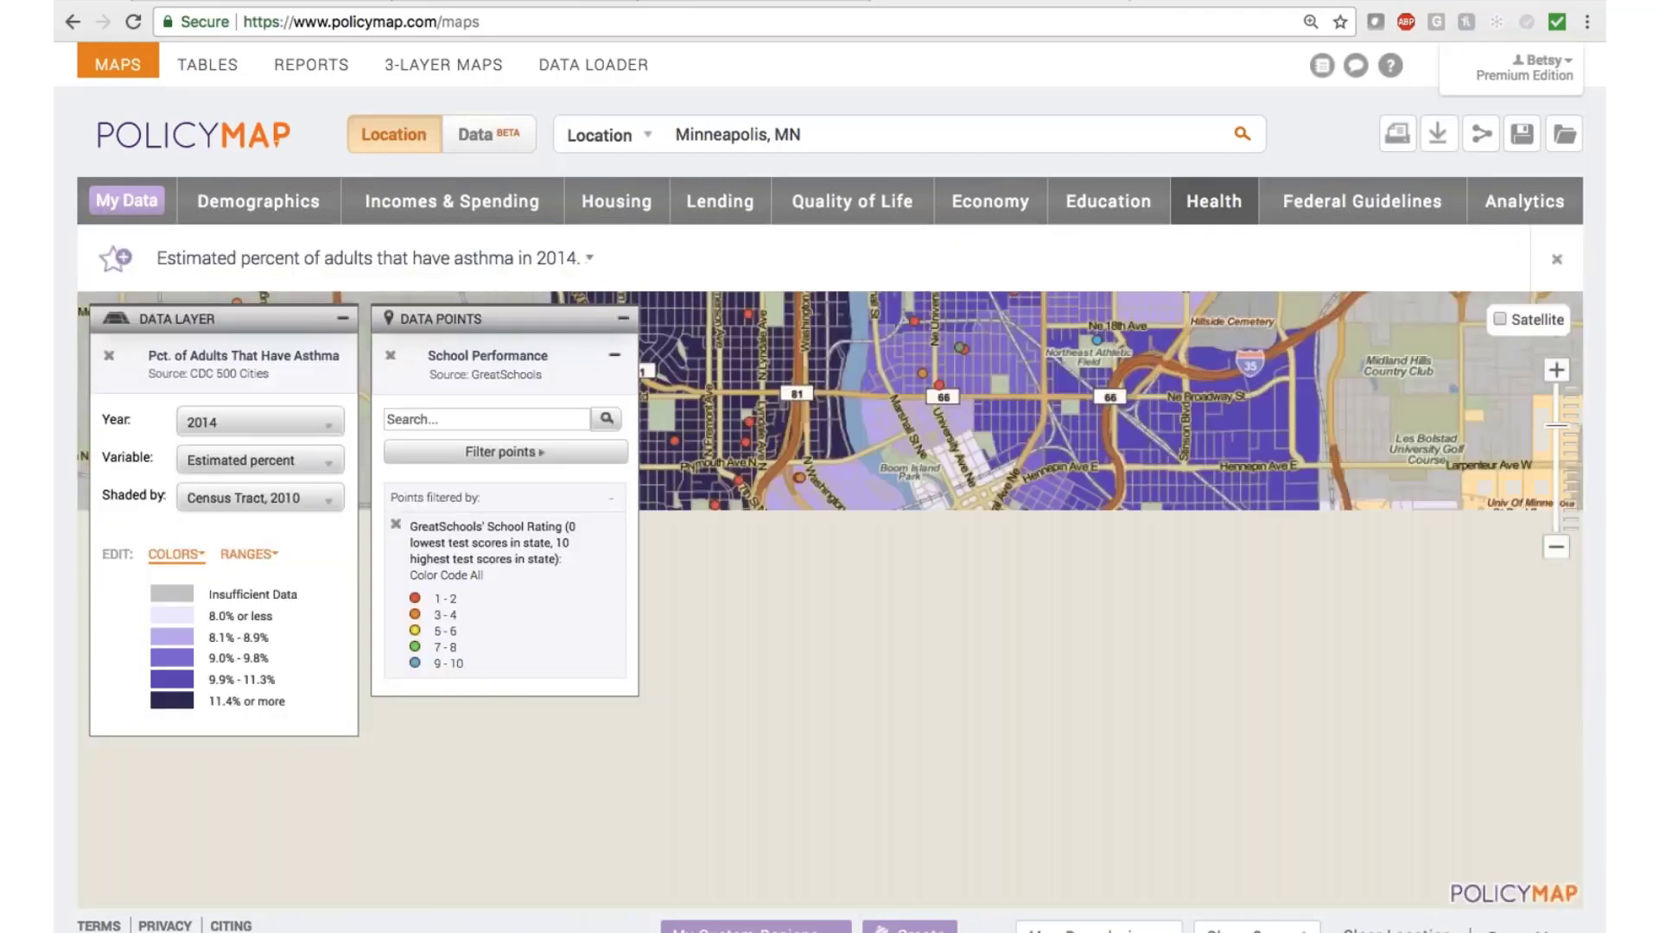
click(391, 355)
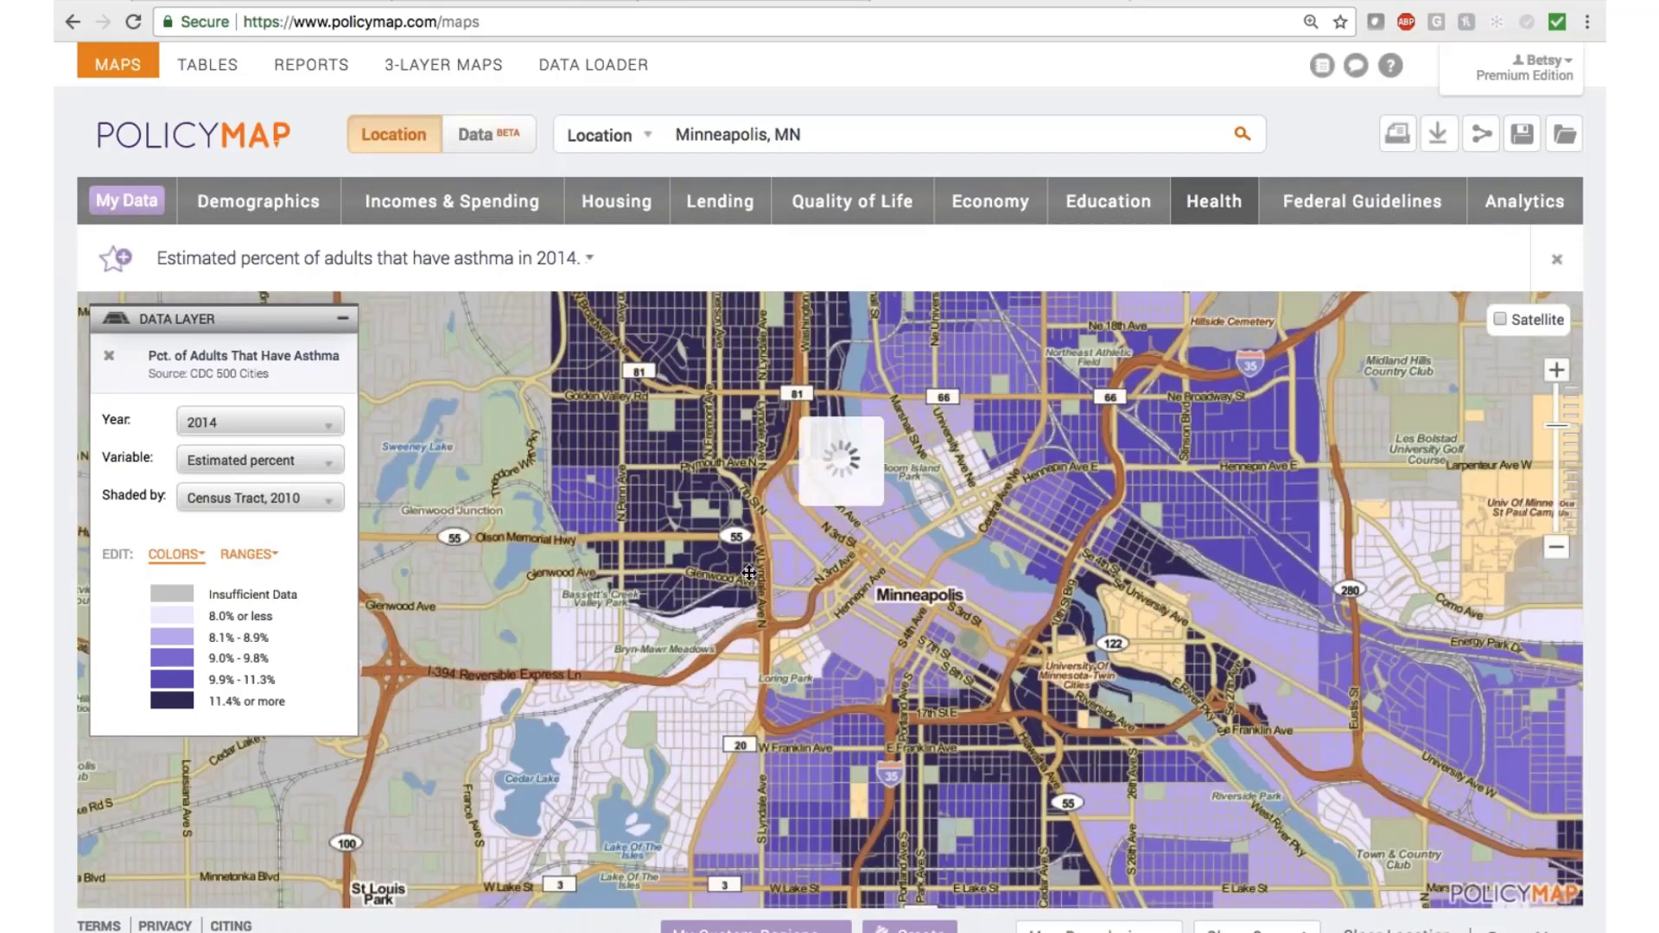
Compare the asthma values of the dark census tract north of Glenwood Ave and the lighter tract around Holden St.
scroll(743, 569, up, 1)
scroll(749, 621, up, 1)
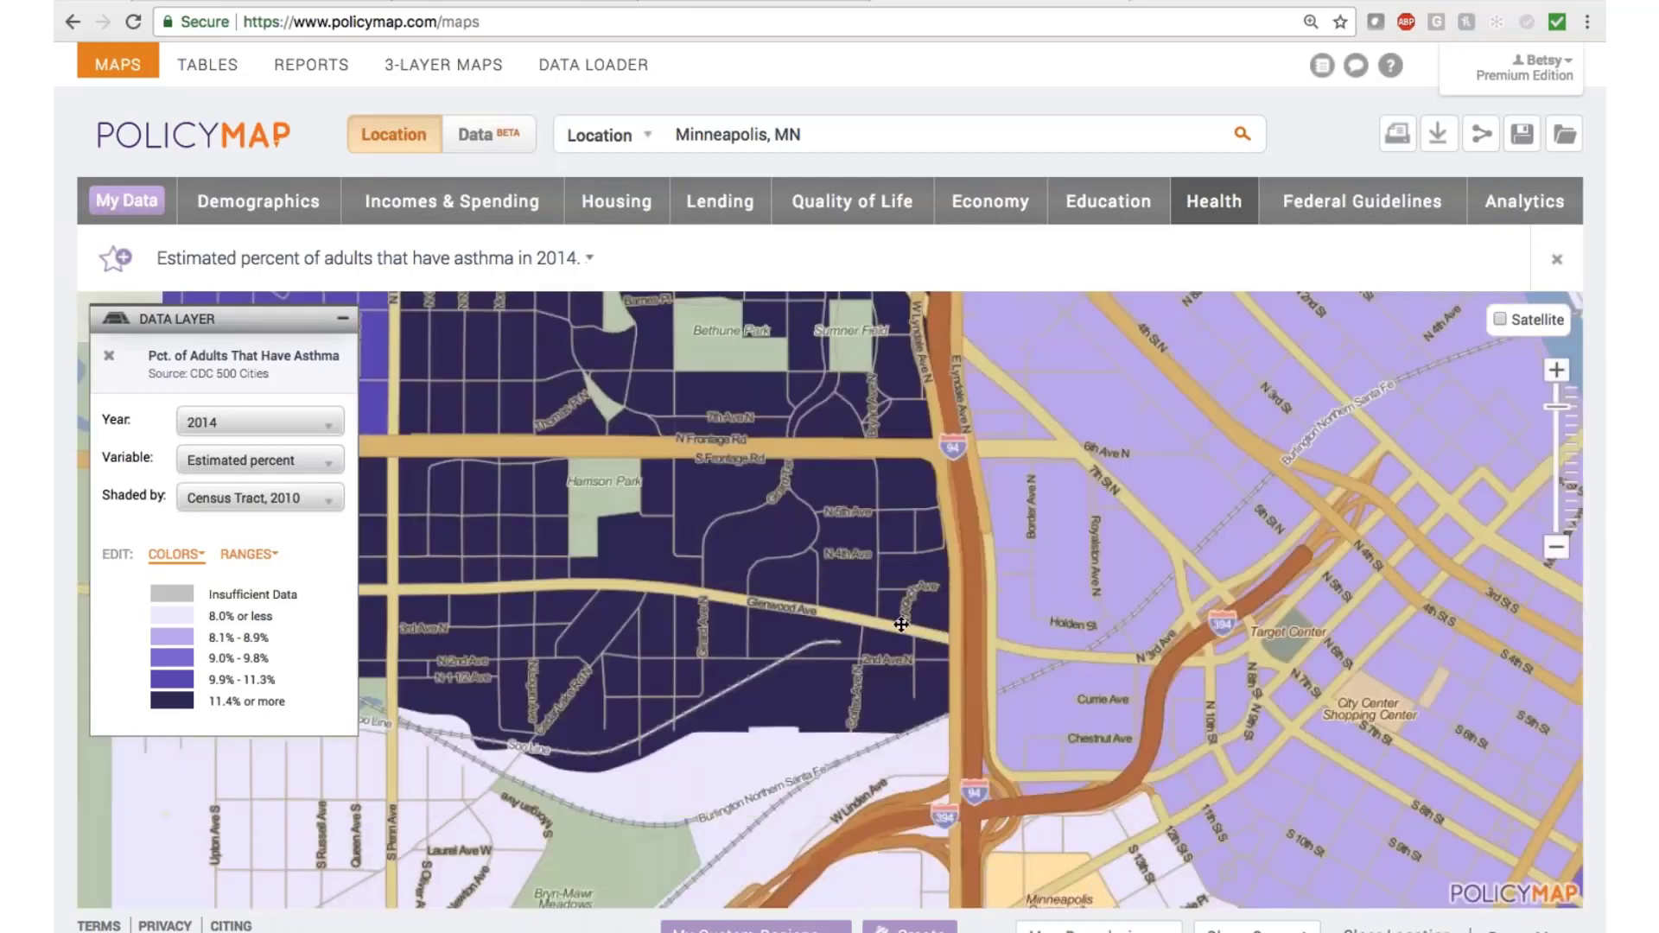
click(824, 593)
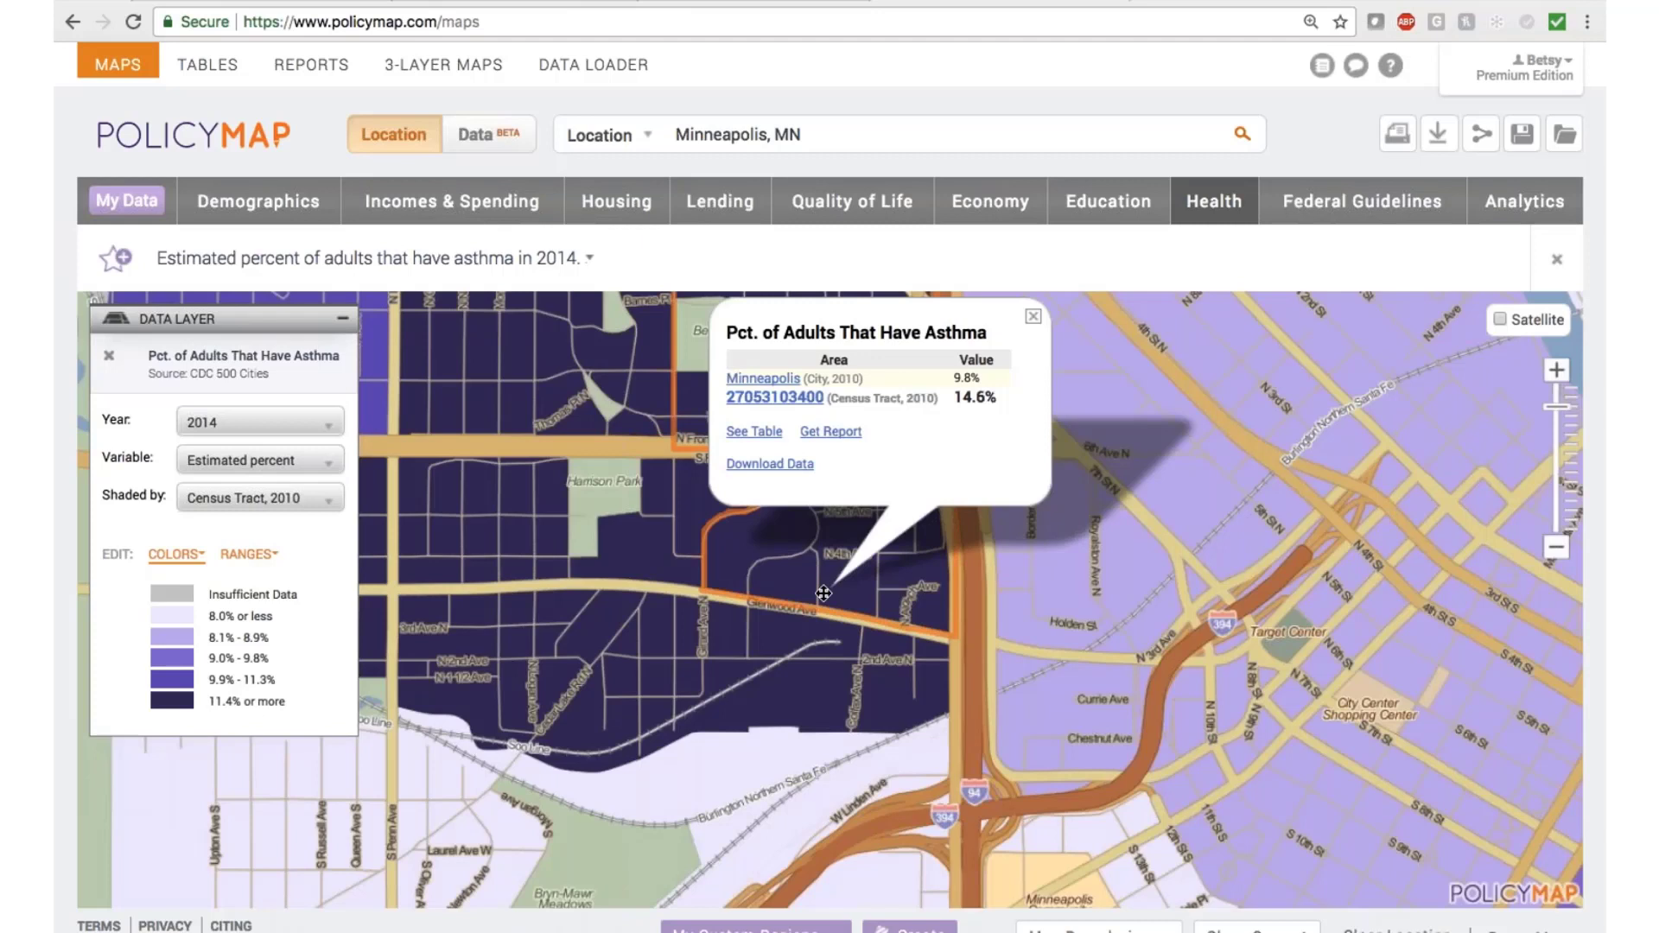
click(1054, 621)
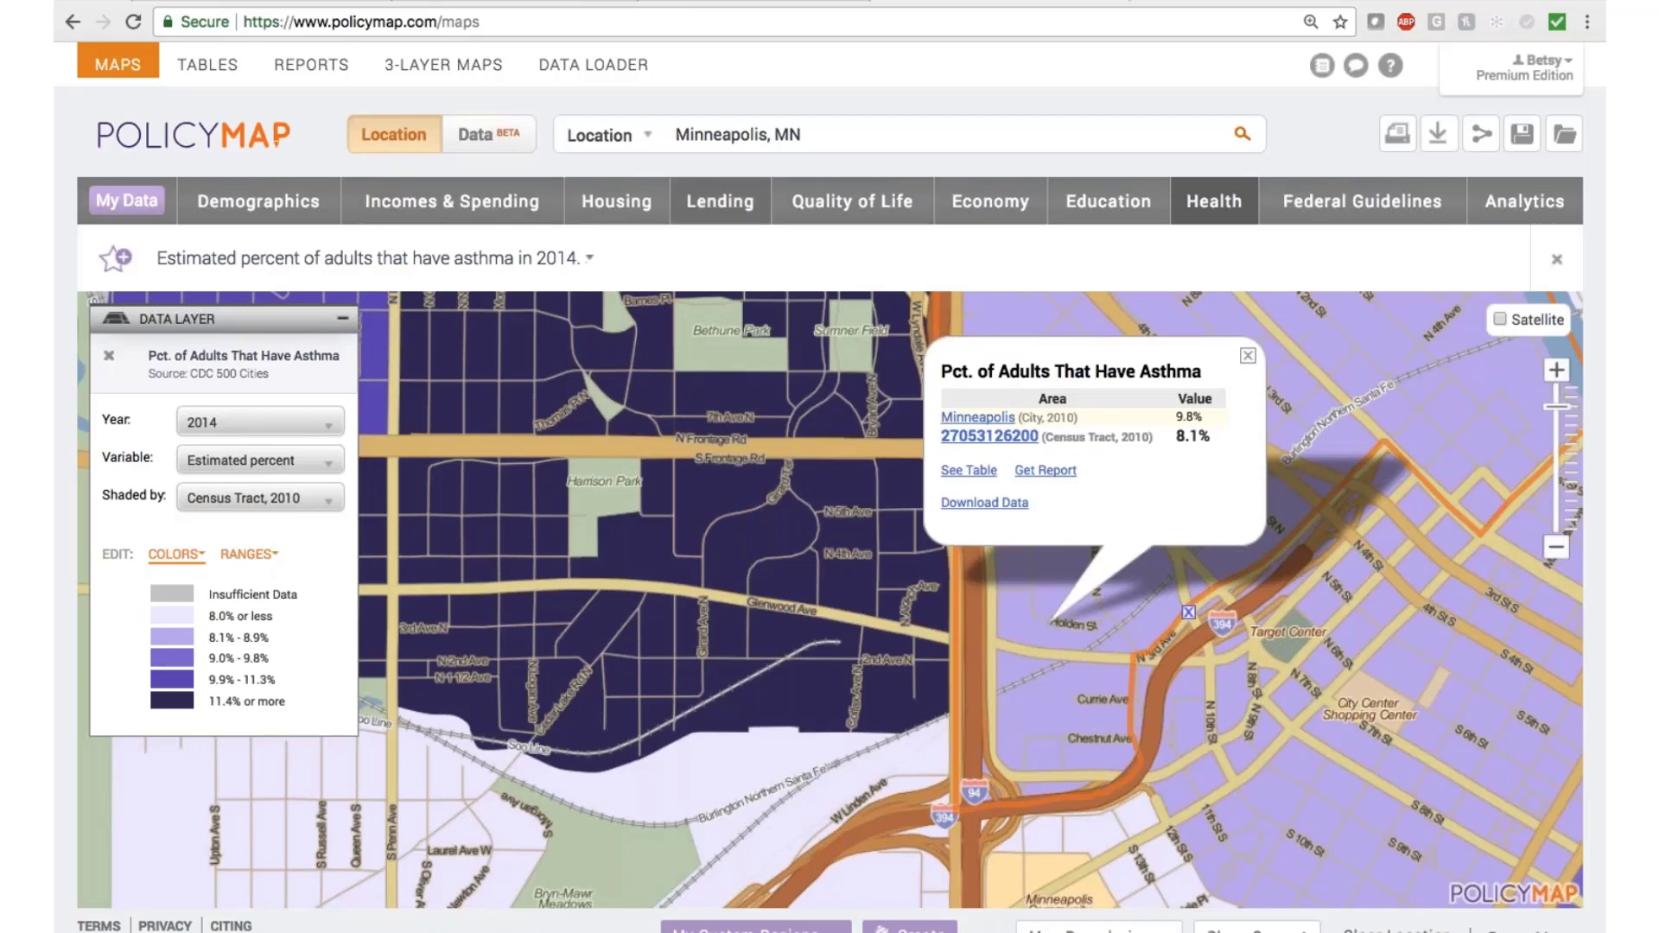
Browse the Health data layers, from chronic conditions, infectious disease and perceived health to birth care, Medicare, preventative care and health professionals.
click(1214, 201)
mouse_move(485, 329)
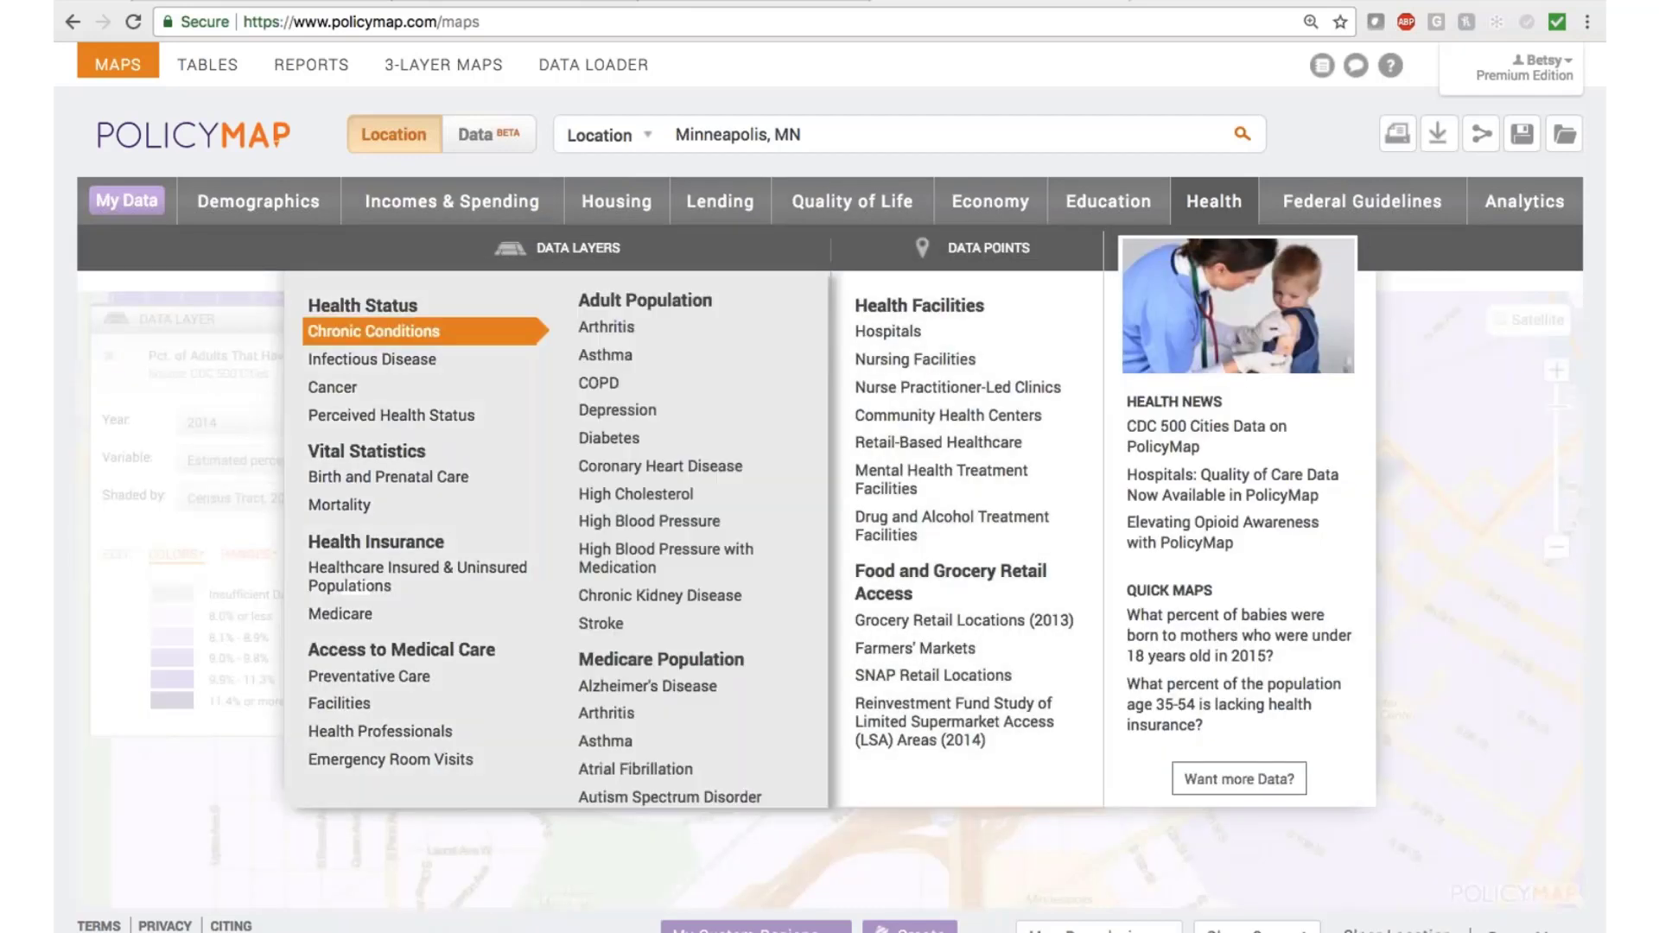
mouse_move(489, 361)
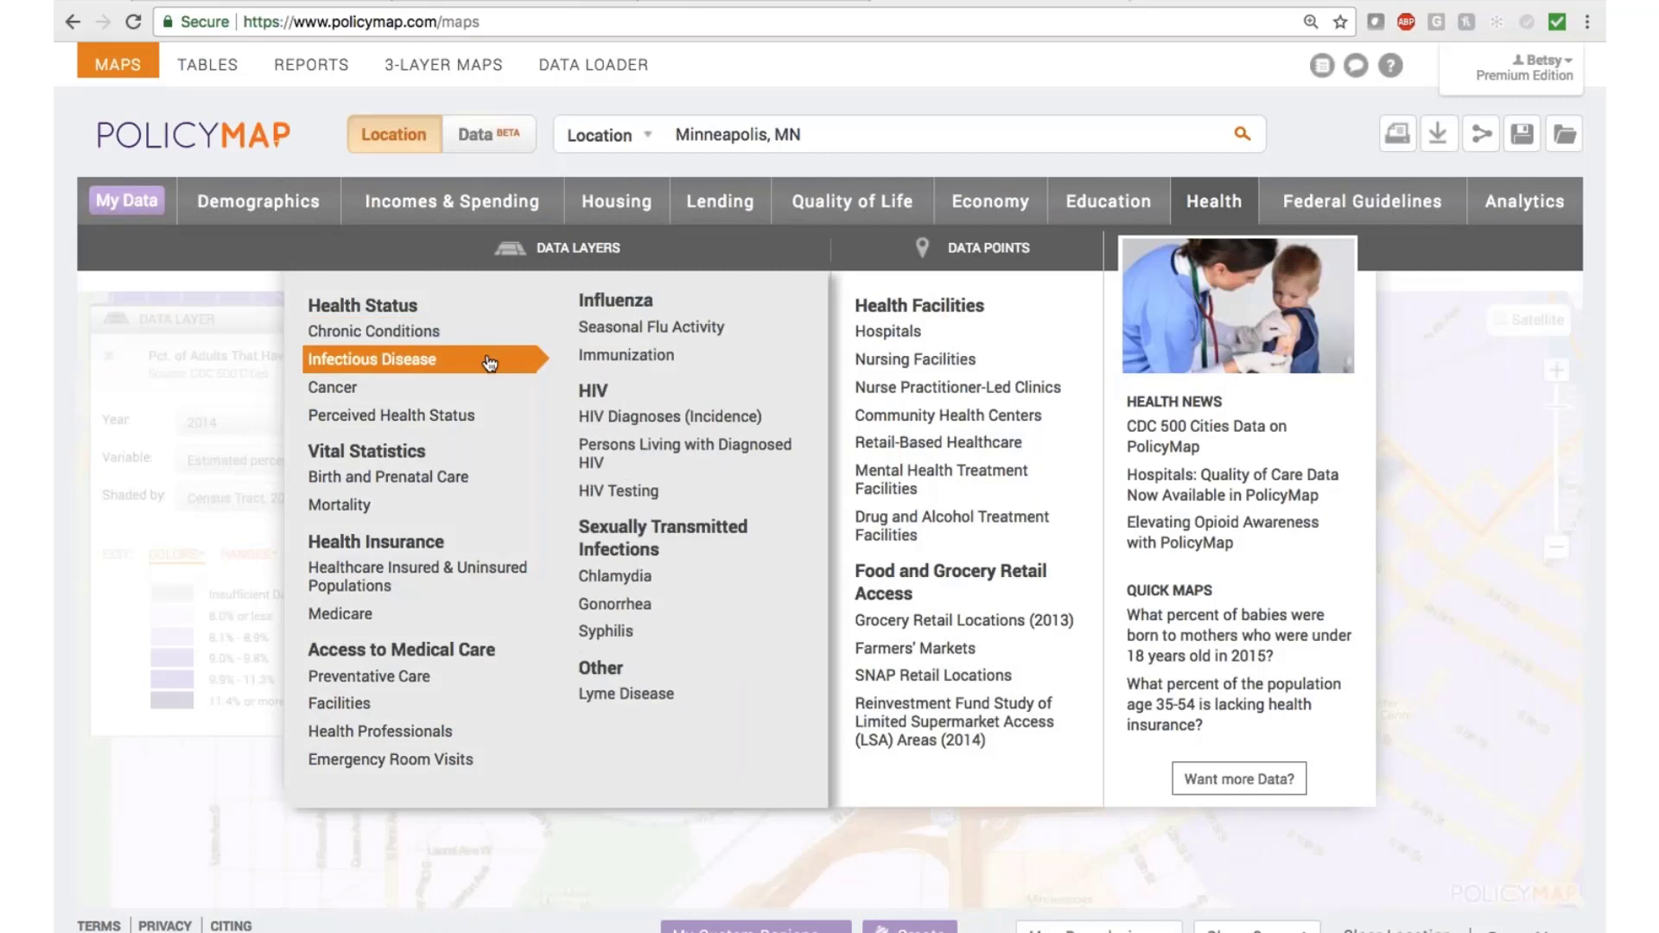
mouse_move(475, 398)
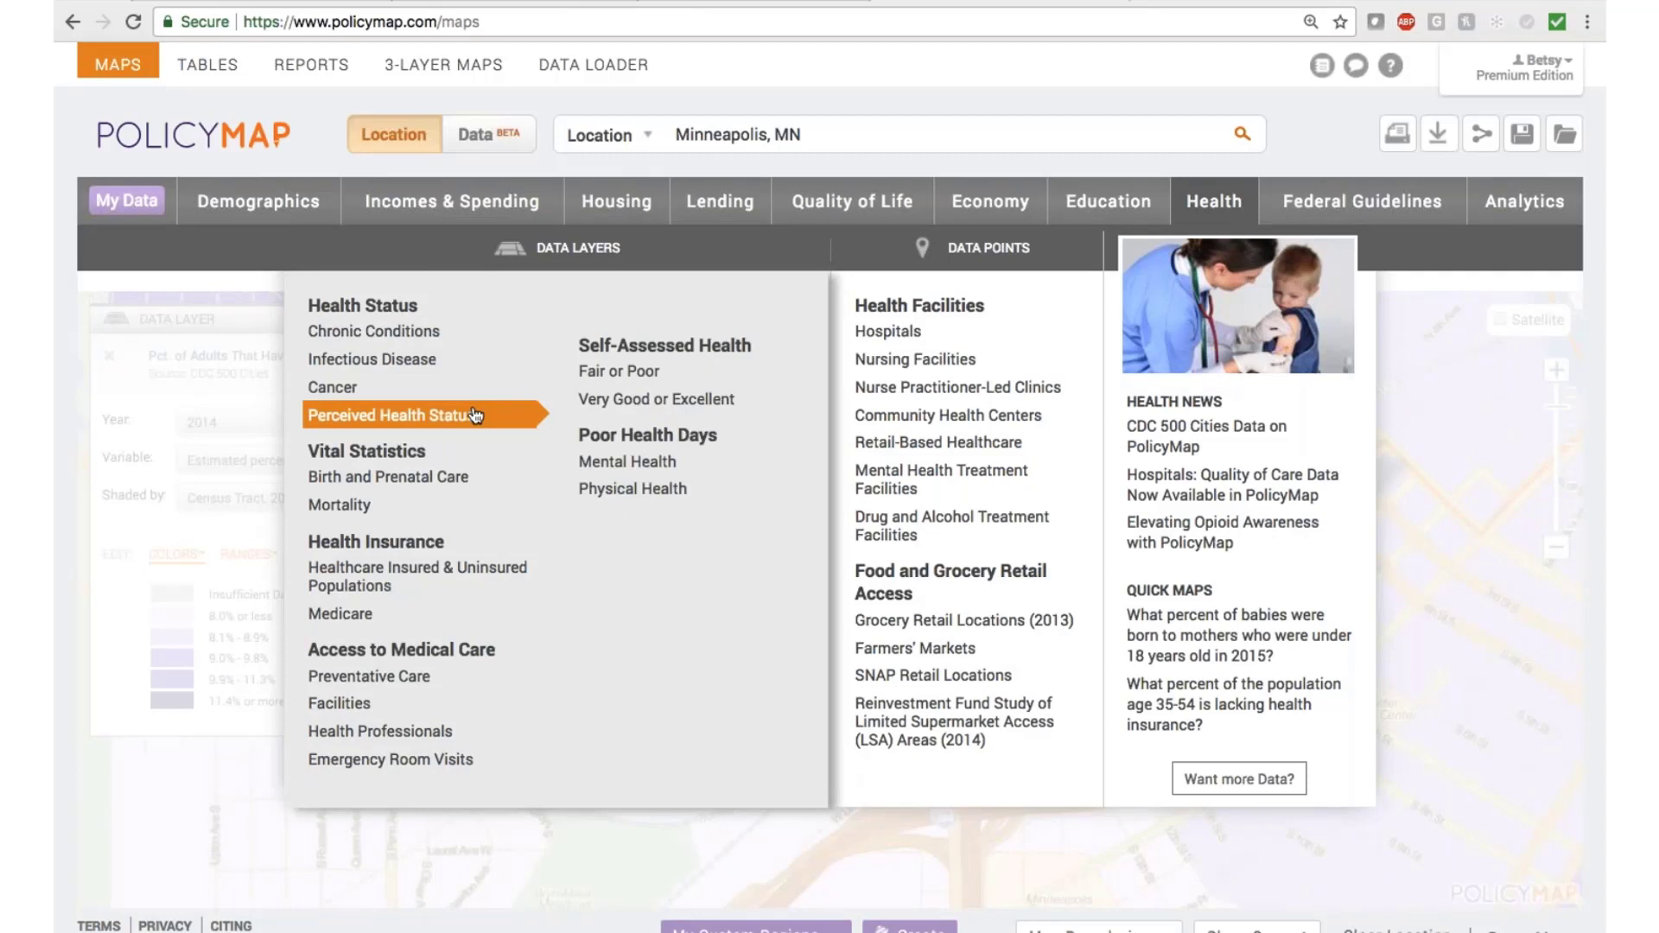
mouse_move(454, 480)
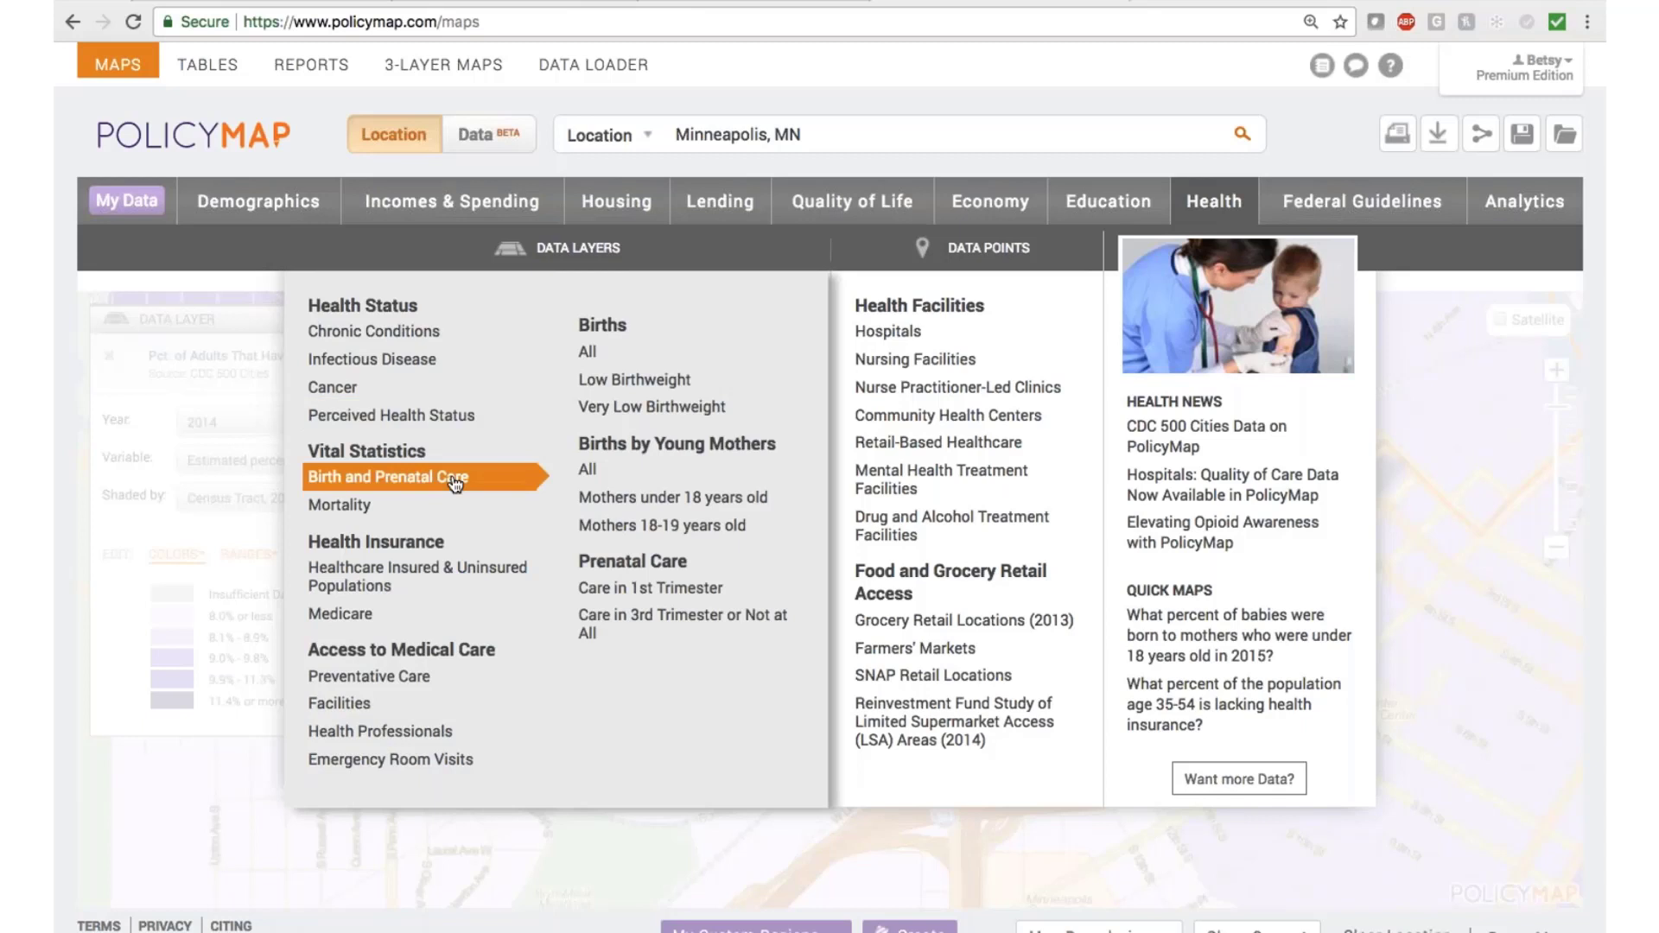
mouse_move(428, 613)
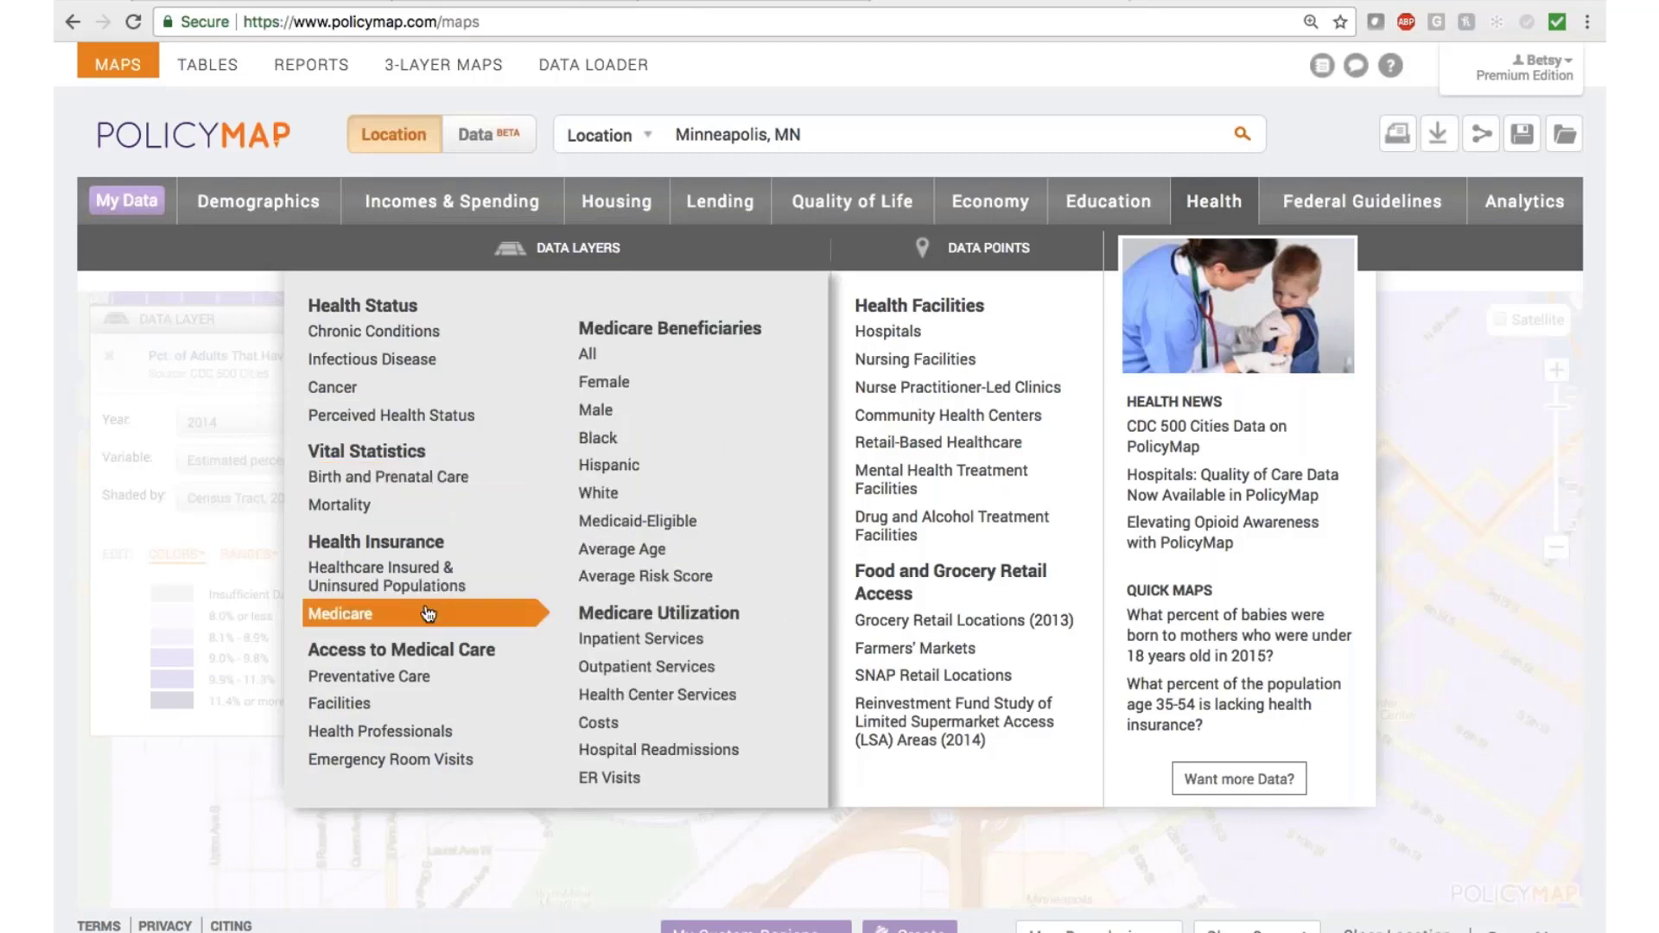
mouse_move(430, 682)
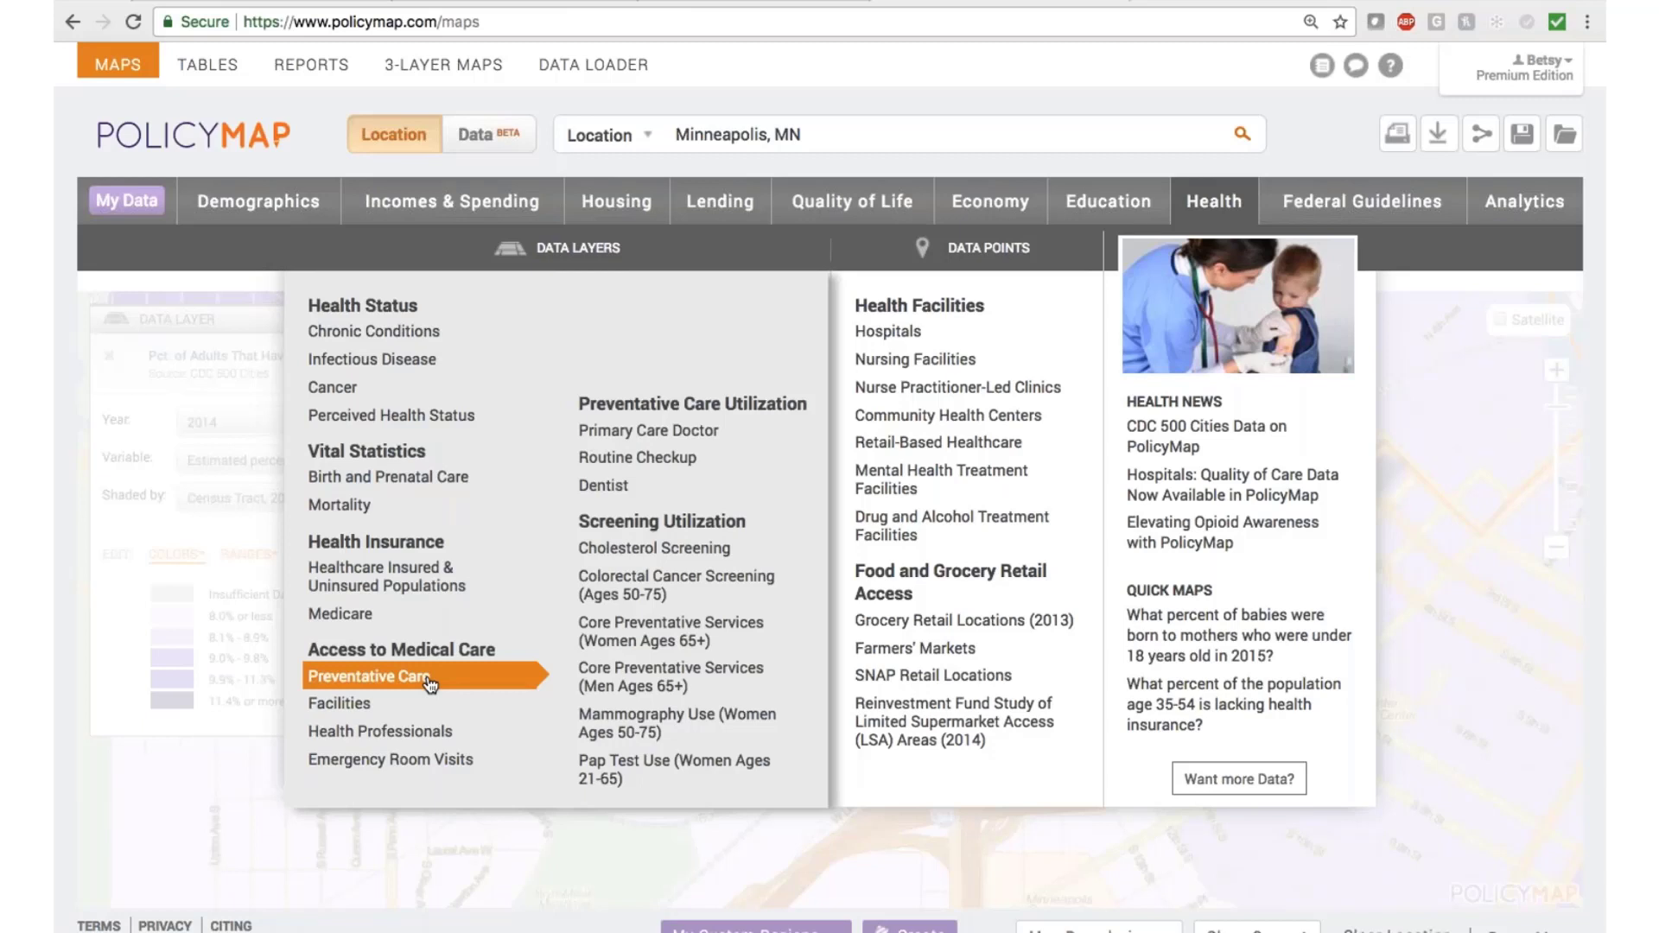
mouse_move(422, 733)
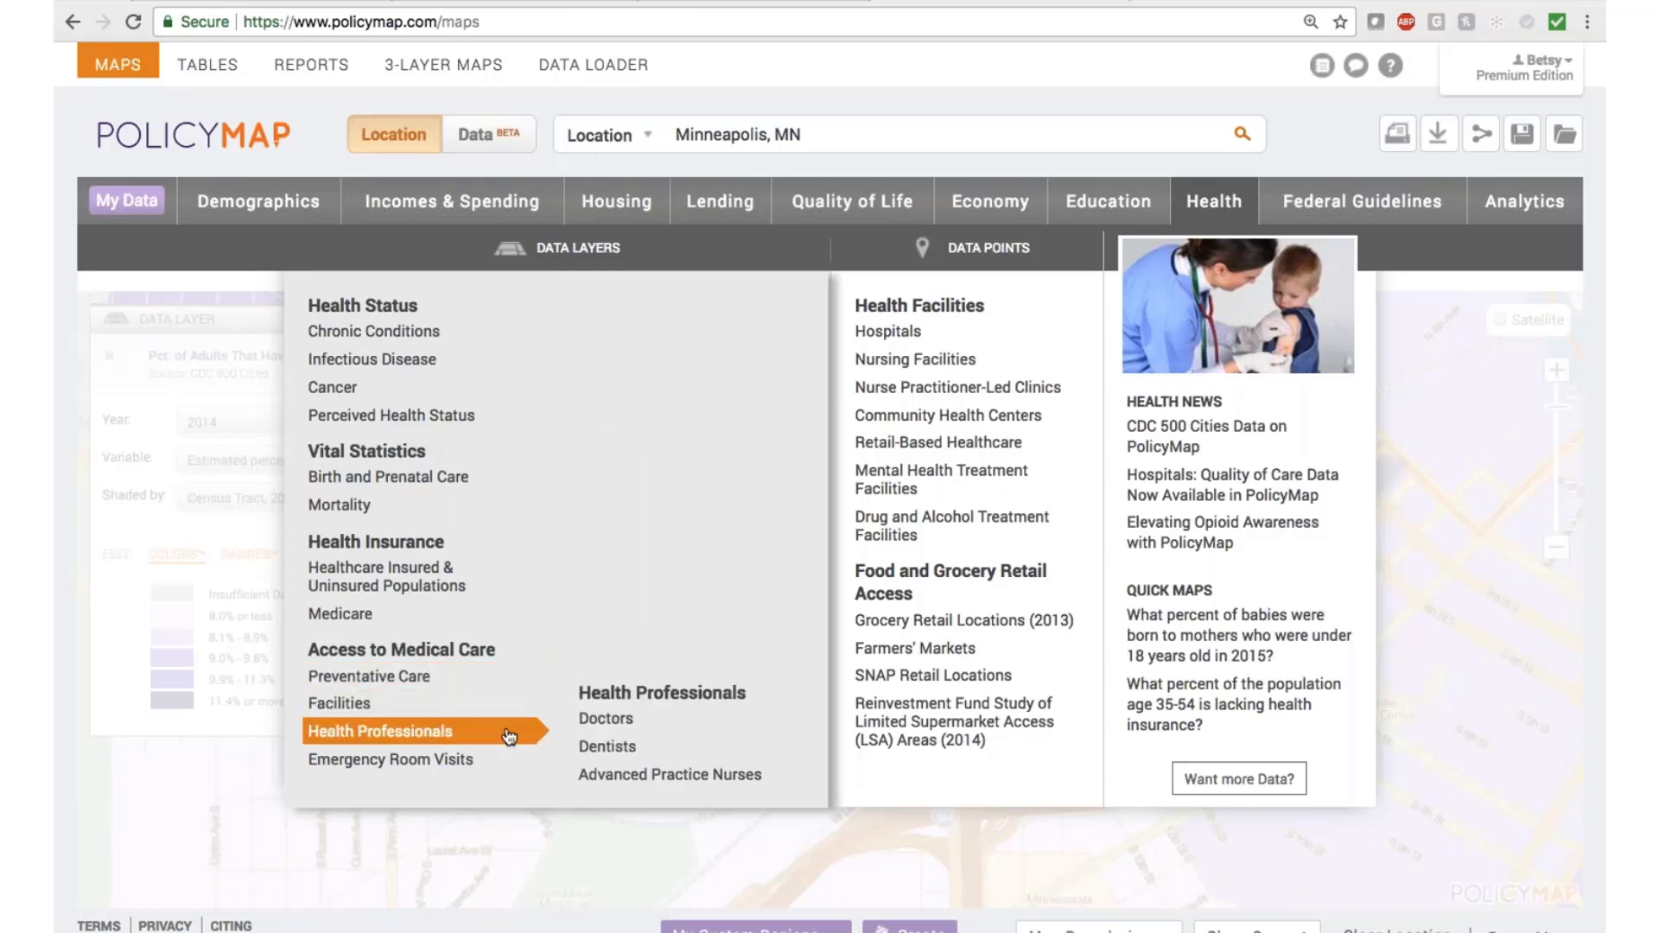
mouse_move(637, 783)
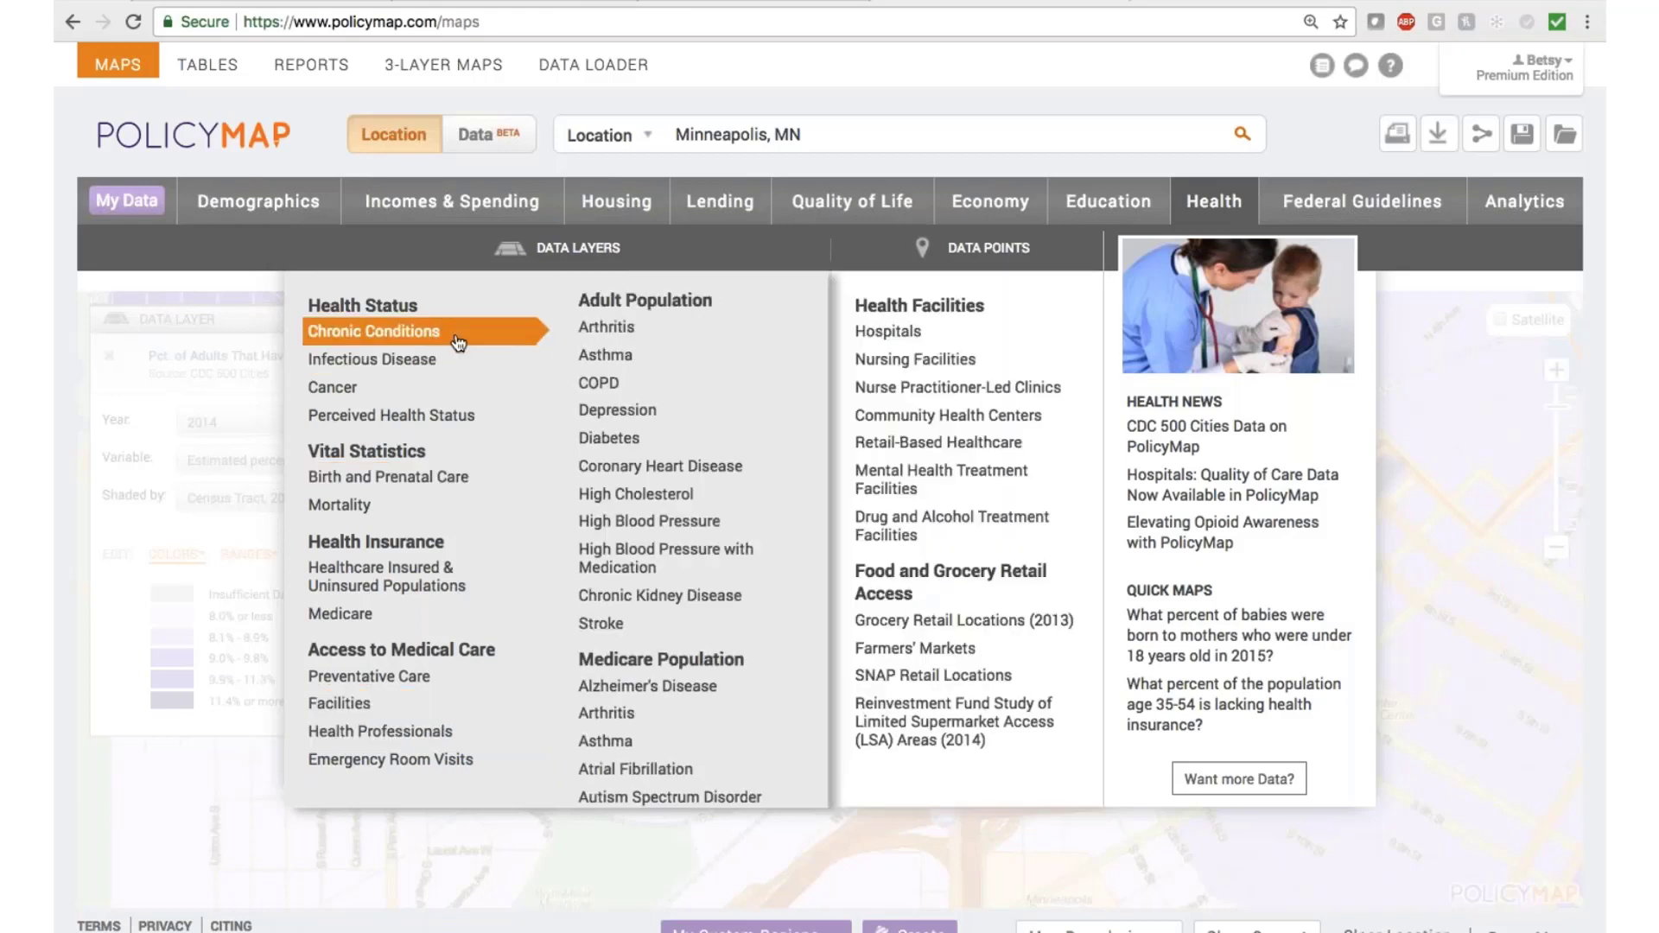
click(641, 411)
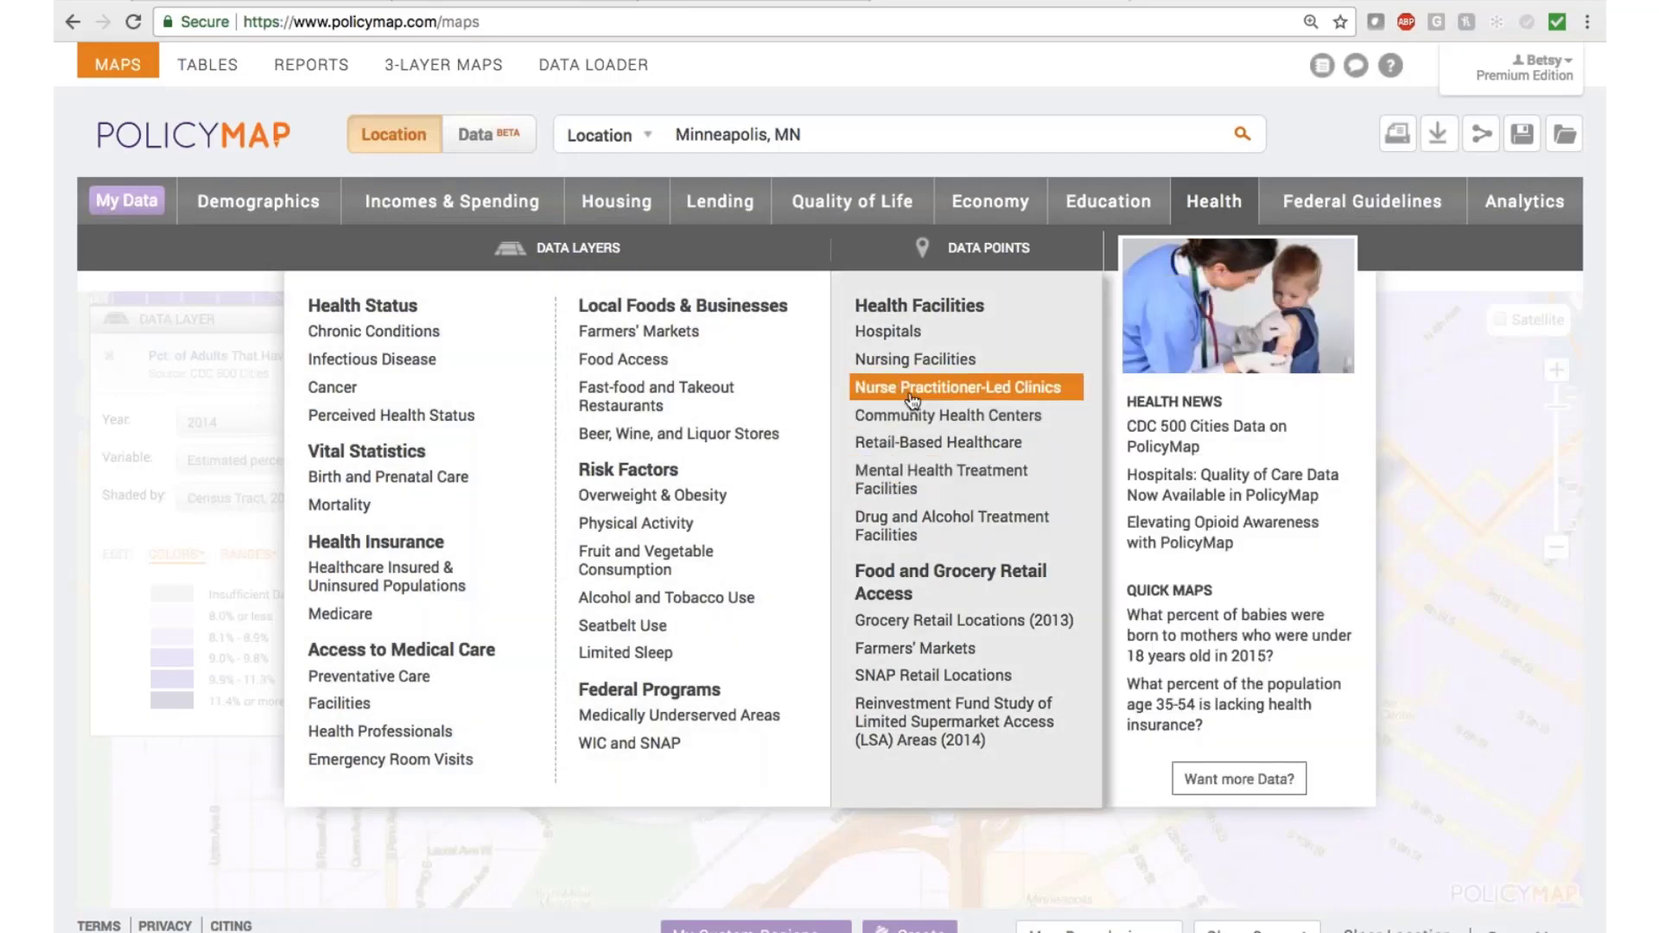
Add the Community Health Centers and Look-Alikes data points to the asthma map.
mouse_move(919, 418)
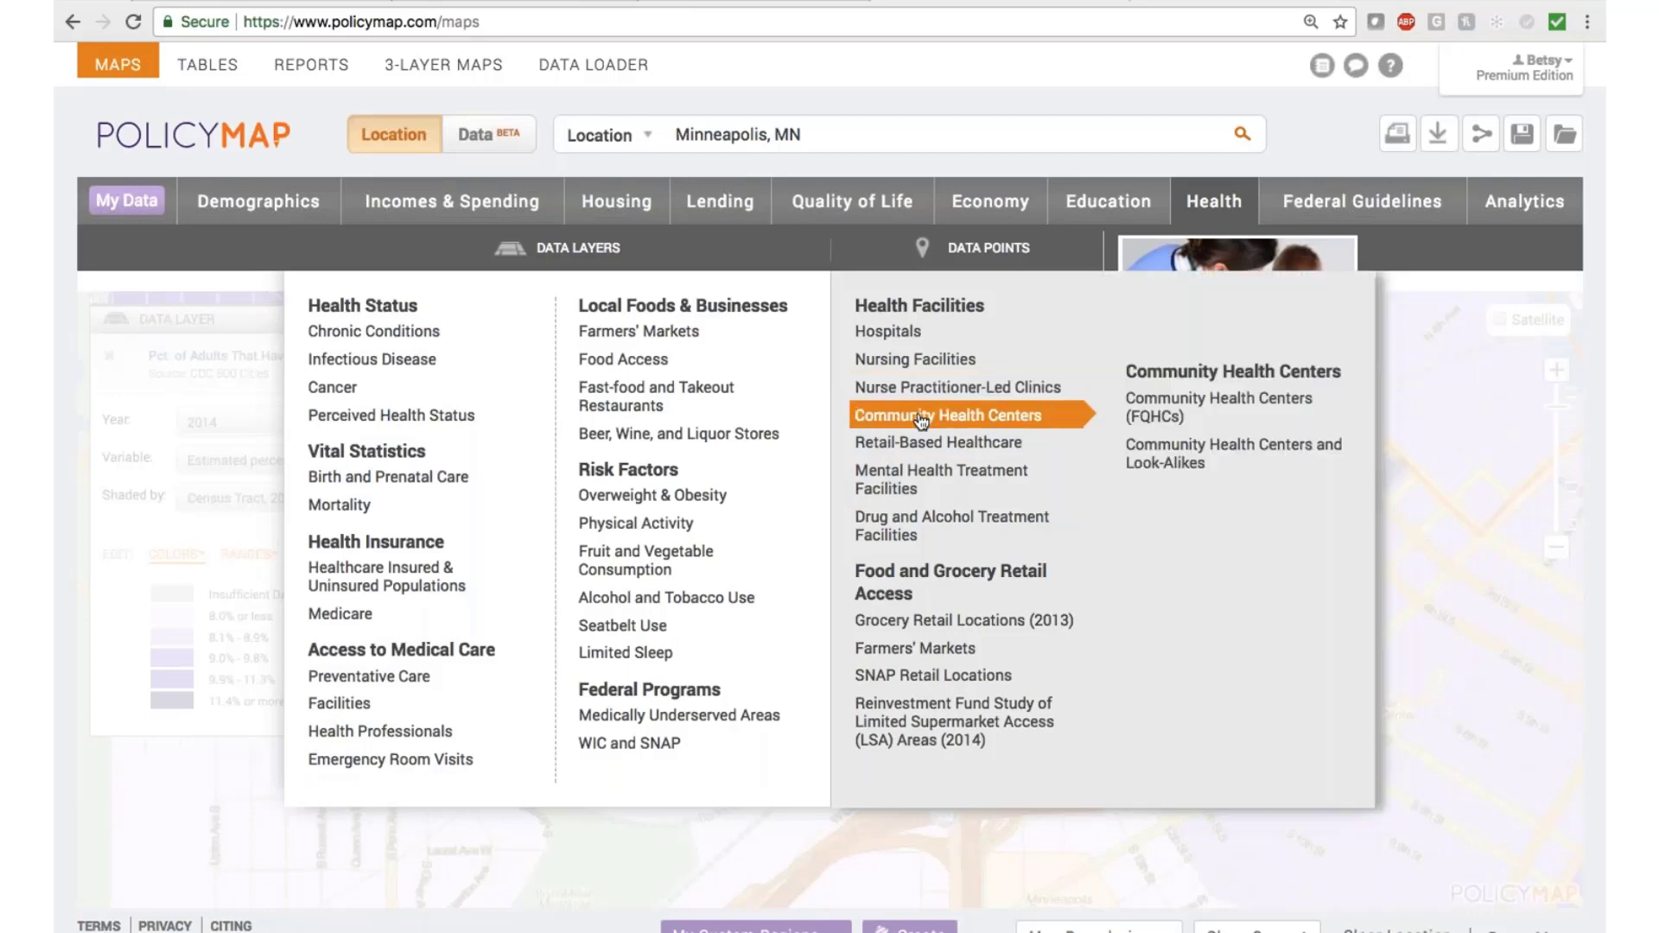
click(1222, 447)
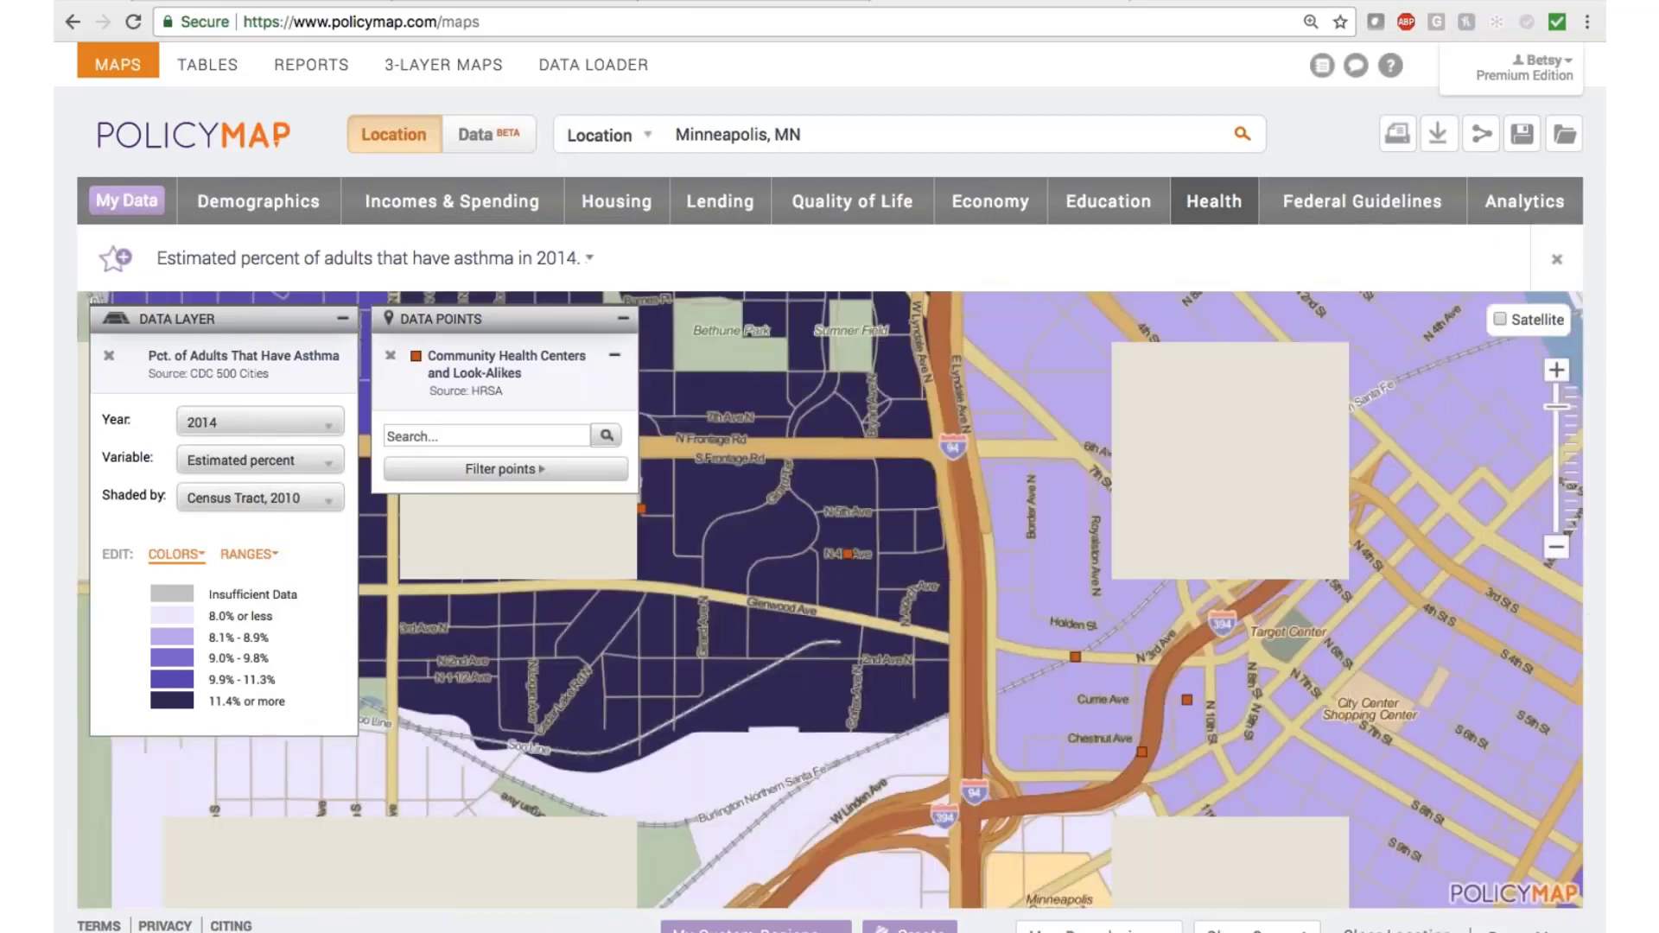
click(1555, 554)
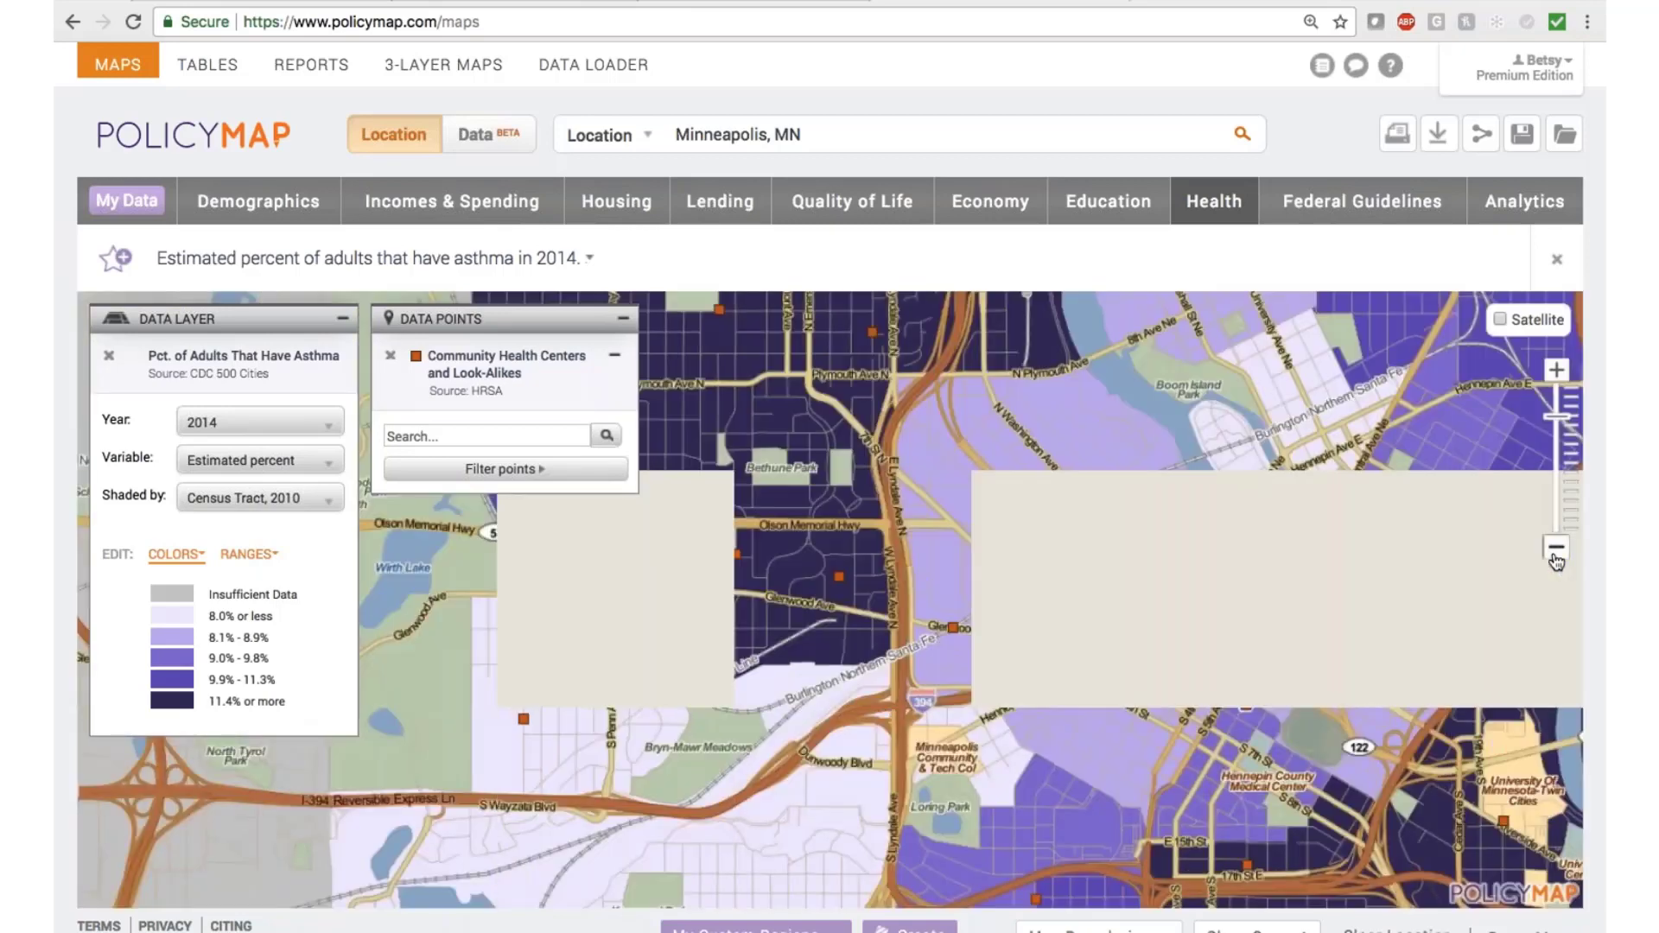
Create a Drawn Custom Region as a four-cornered outline around north Minneapolis, from the Golden Valley Rd area across the river to downtown.
scroll(1601, 661, down, 1)
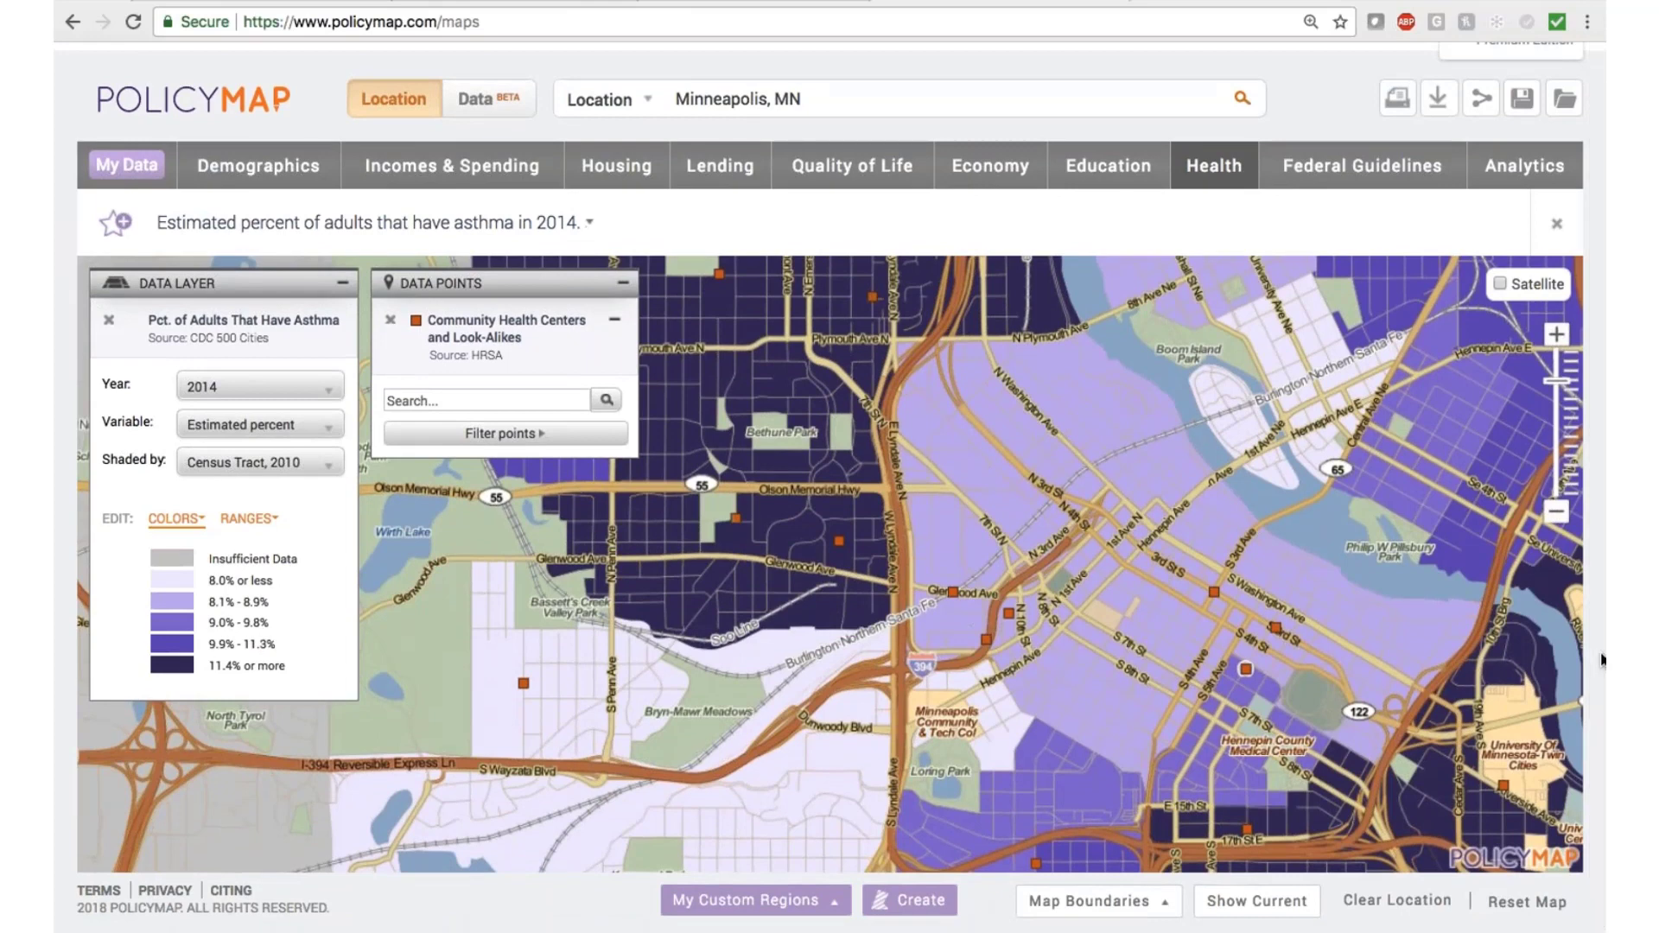
click(920, 906)
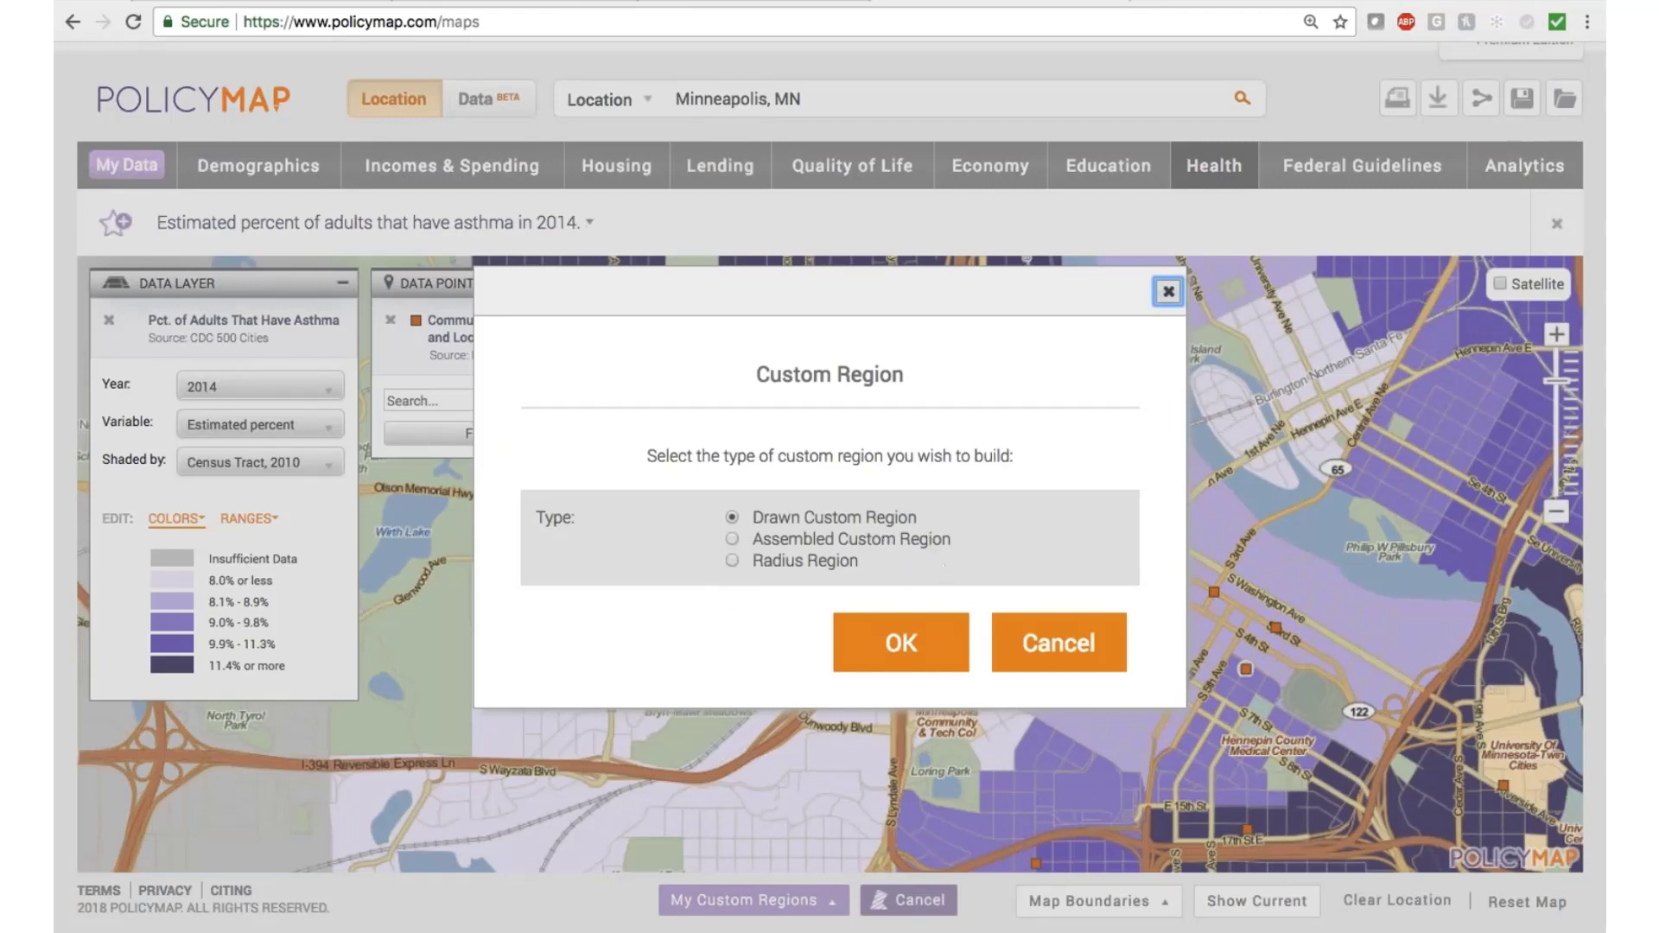
click(907, 648)
click(901, 629)
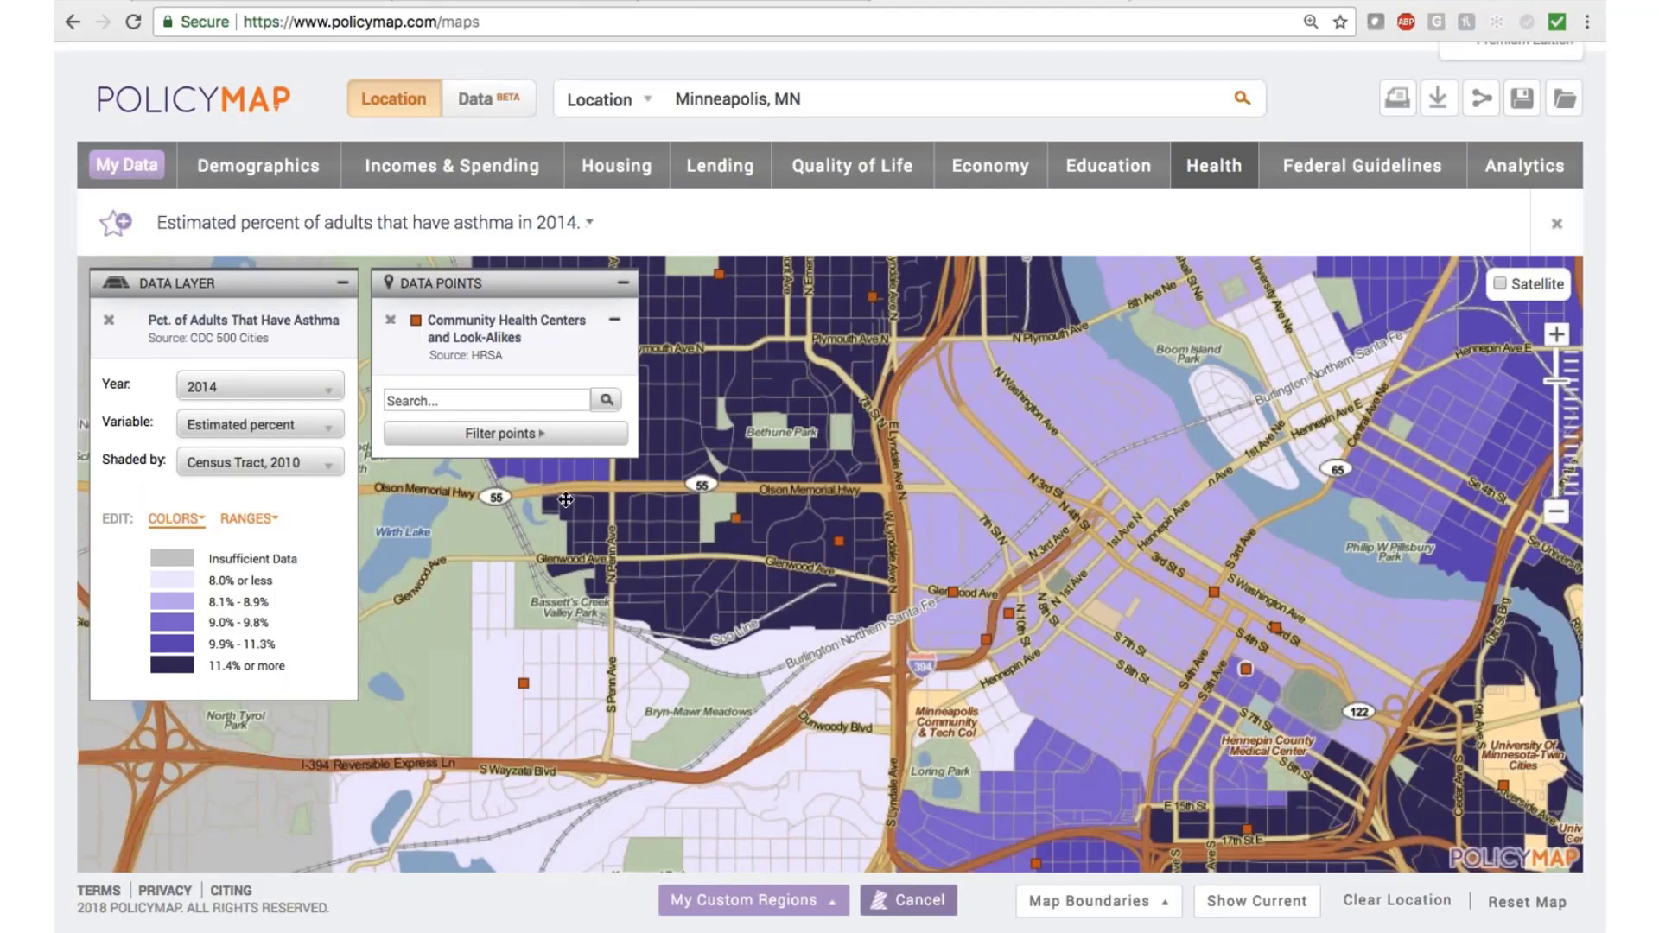
drag(543, 504, 727, 674)
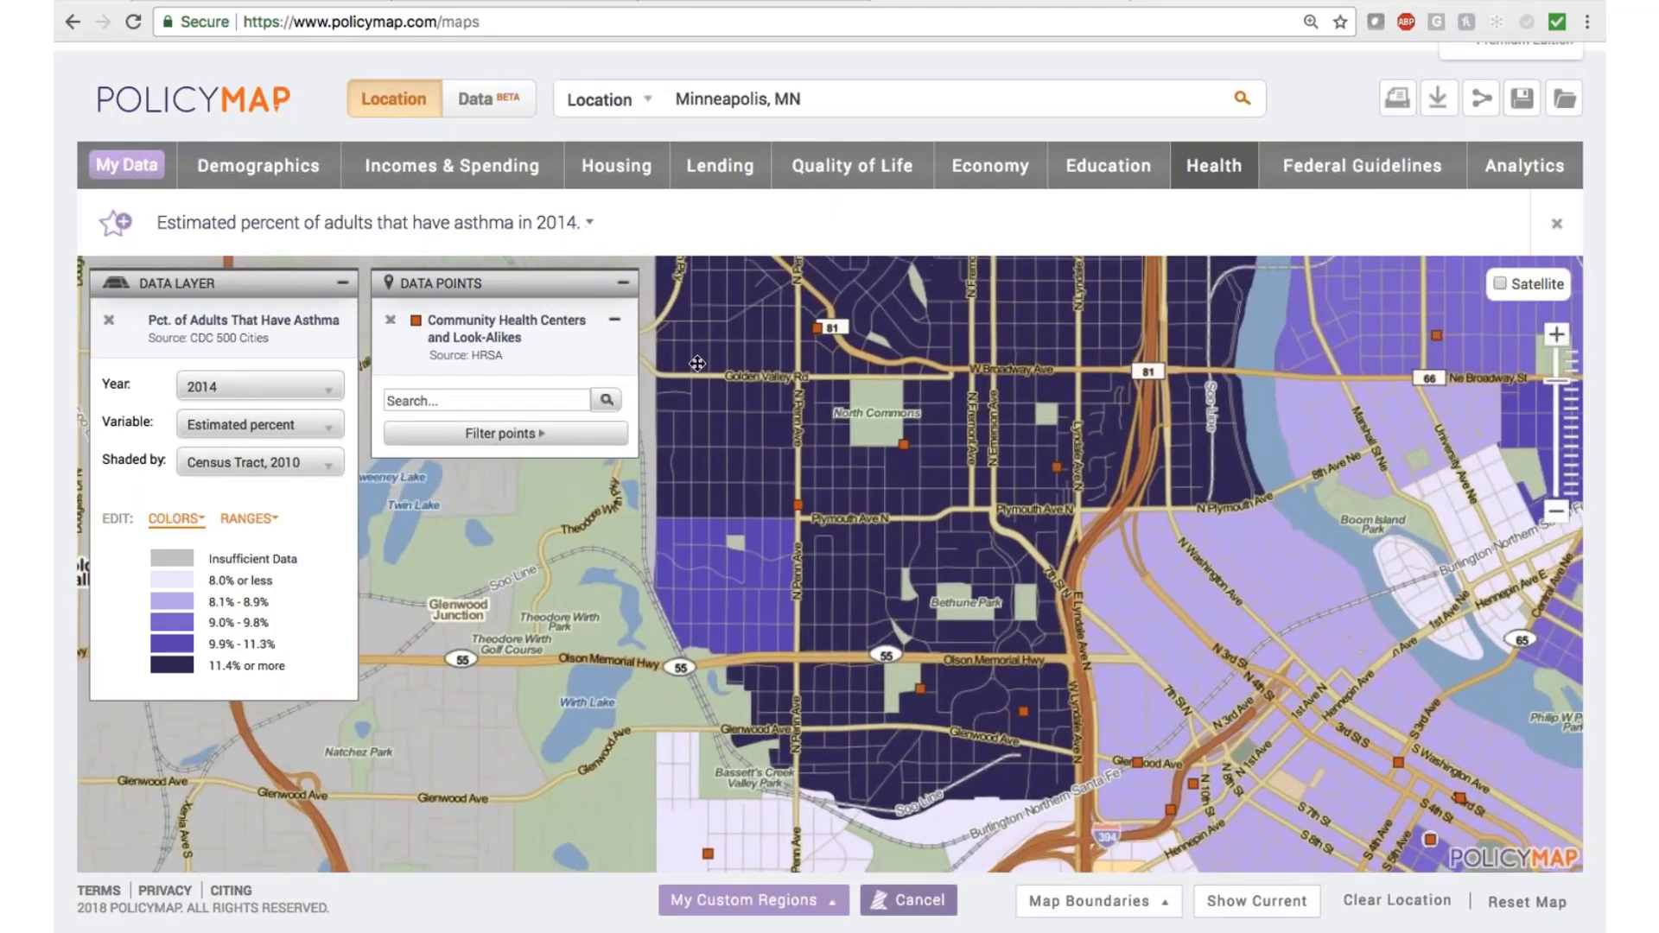
click(1476, 314)
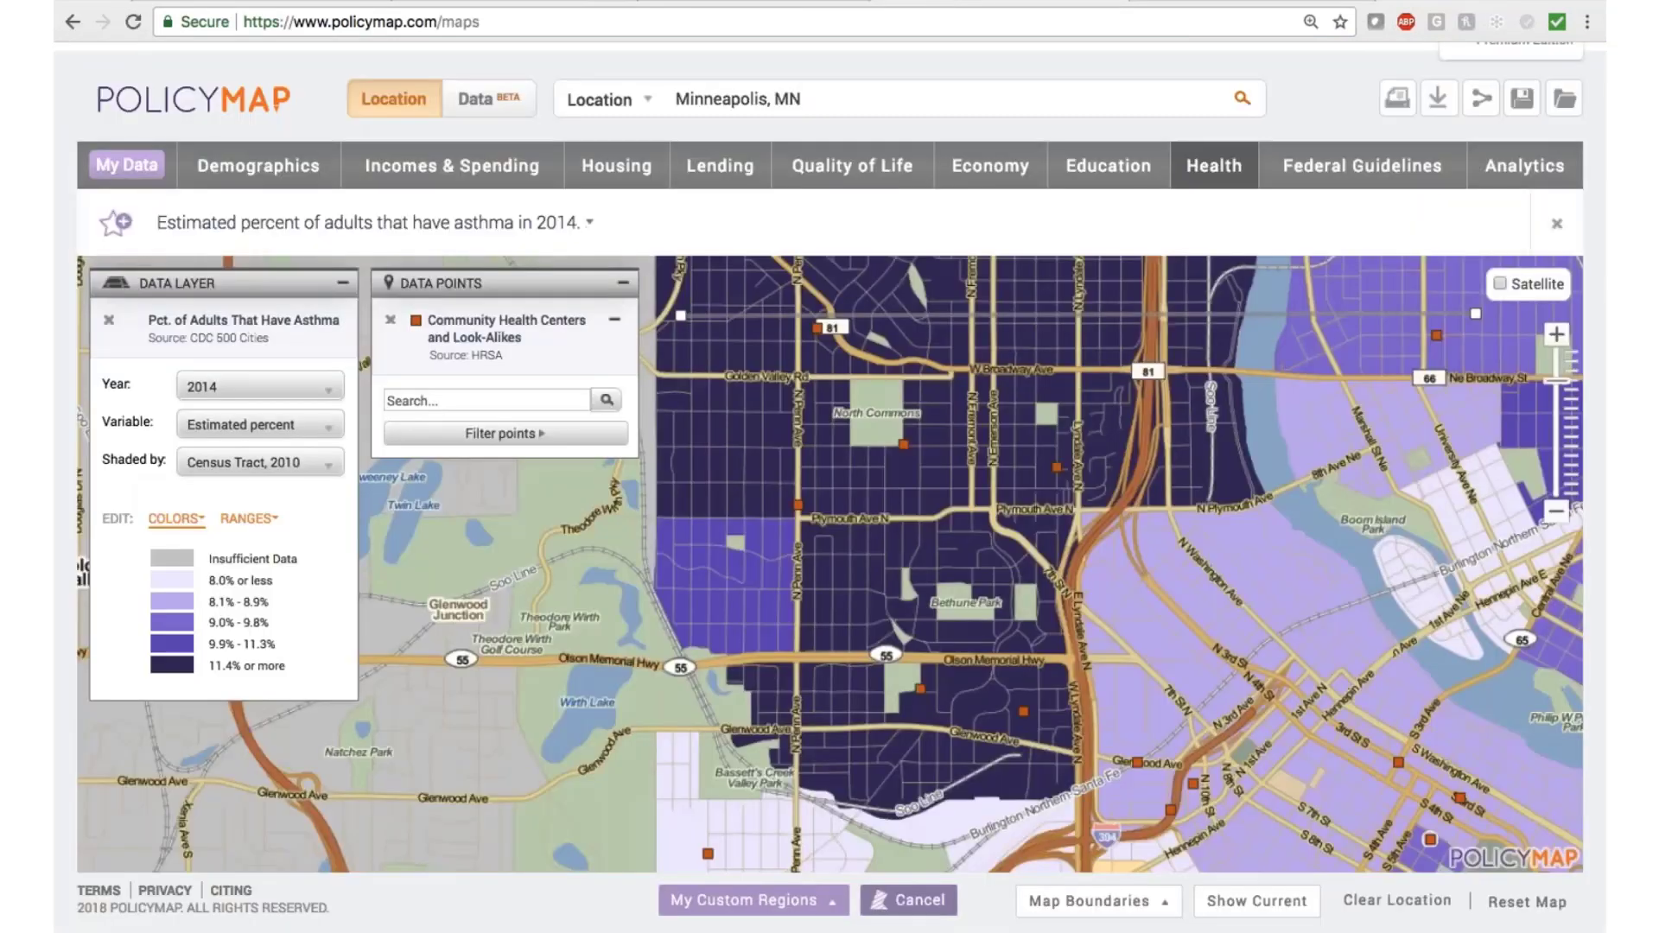
click(1460, 810)
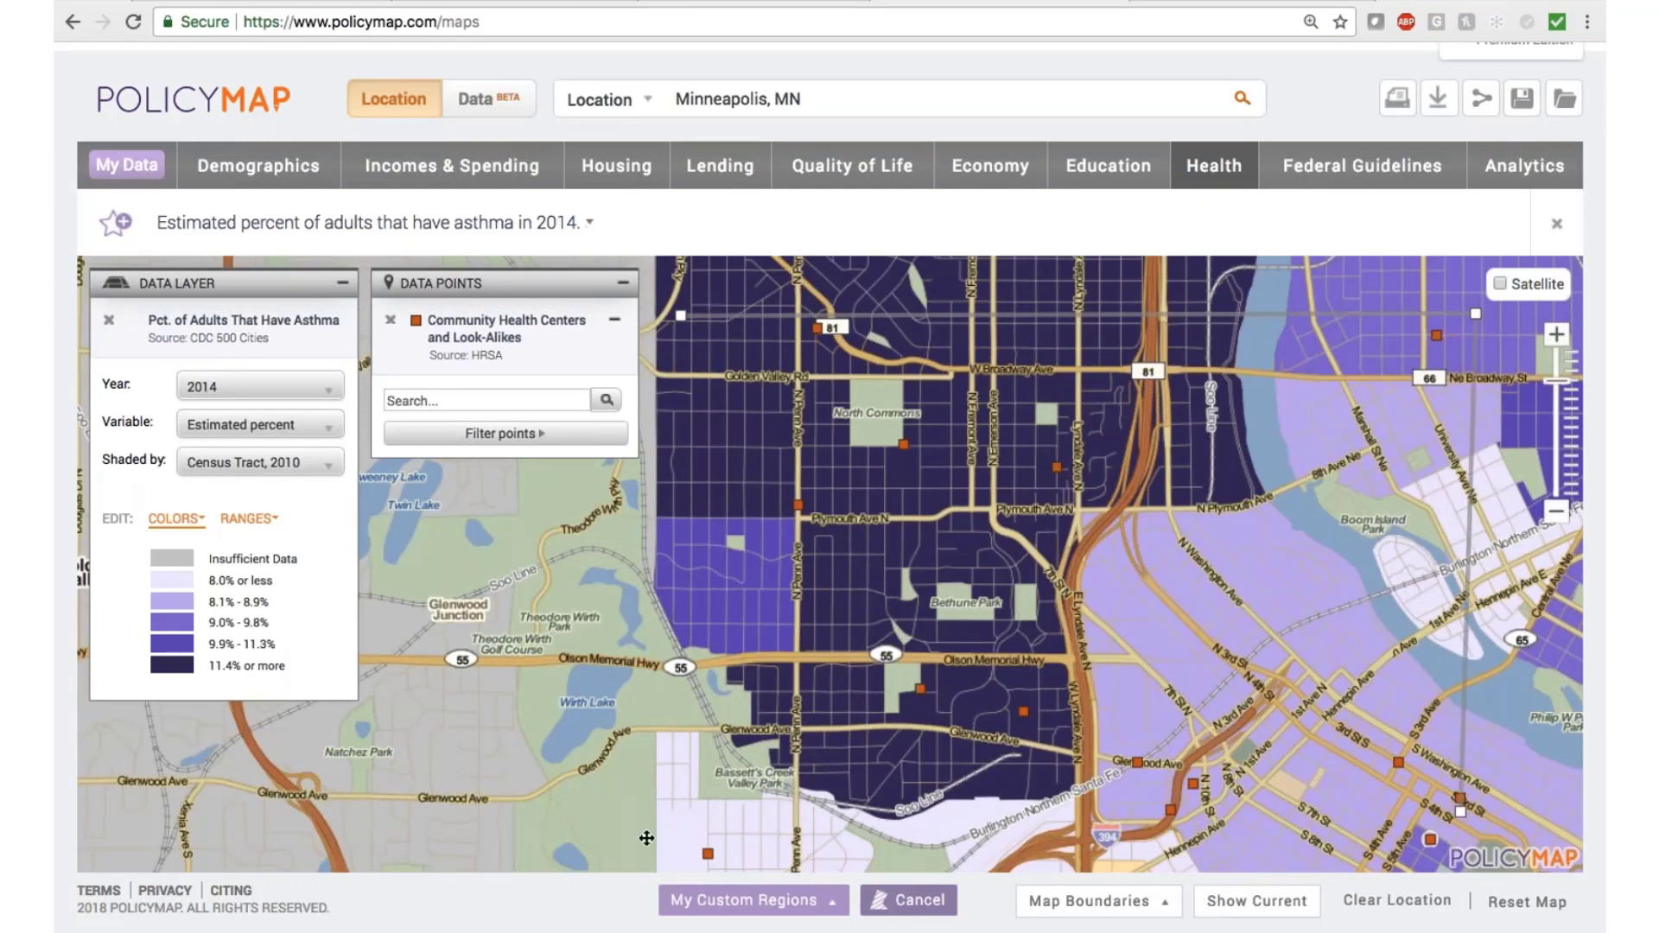
click(615, 835)
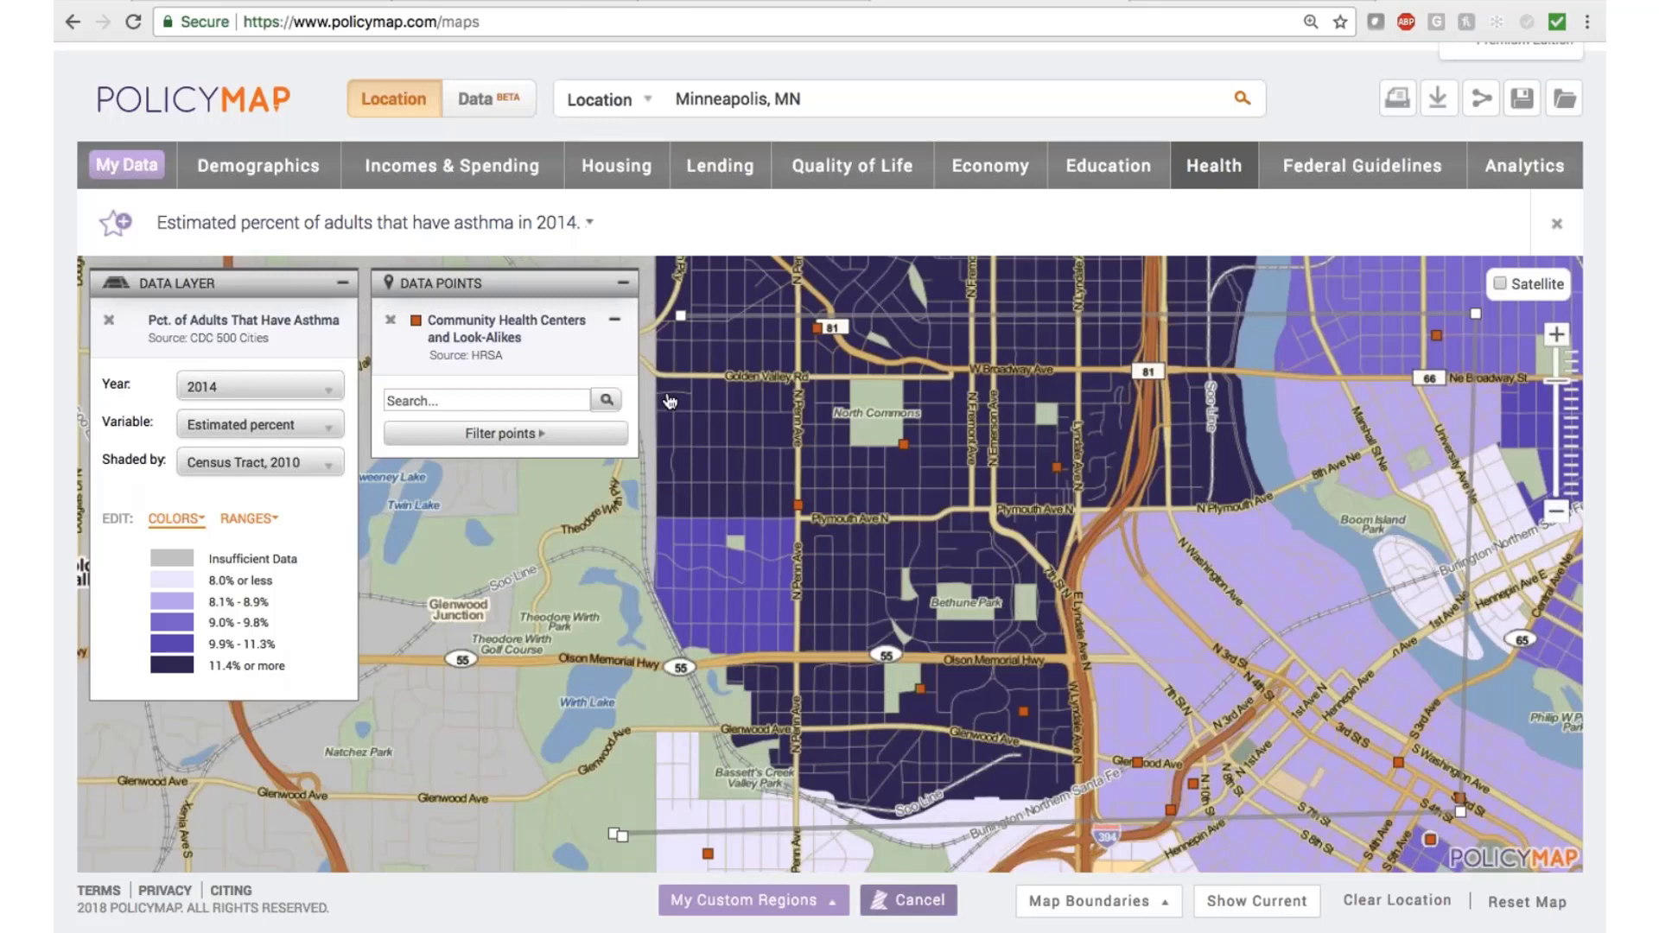
click(681, 316)
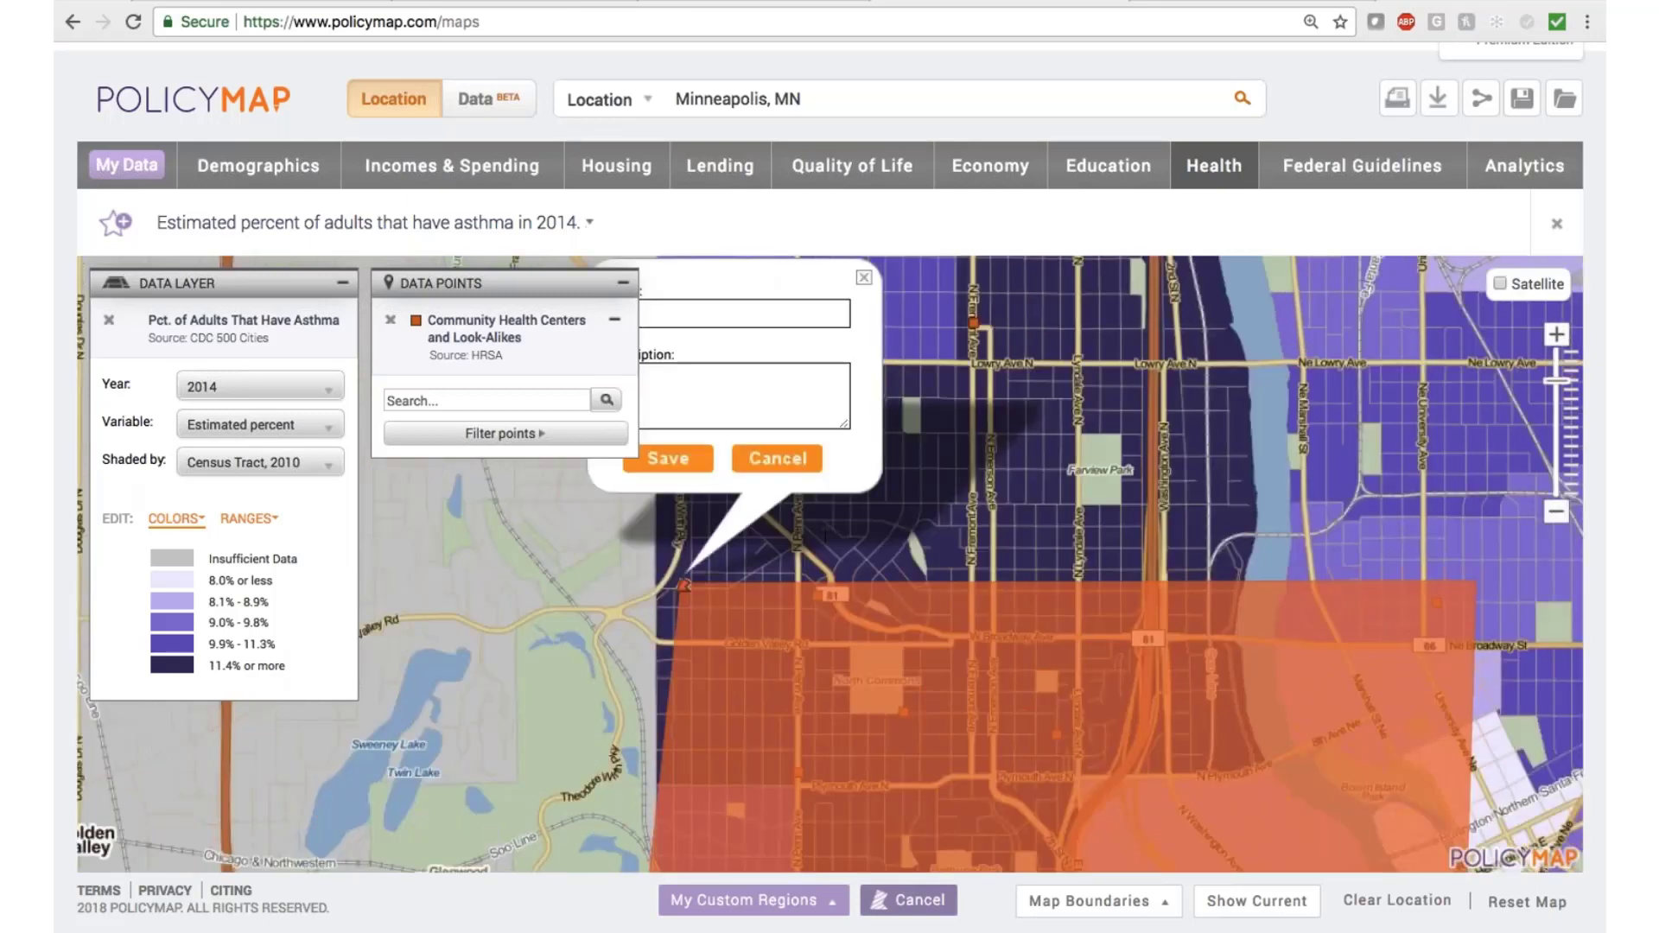
Name the drawn region "Octagon around Minn" and save it.
click(755, 315)
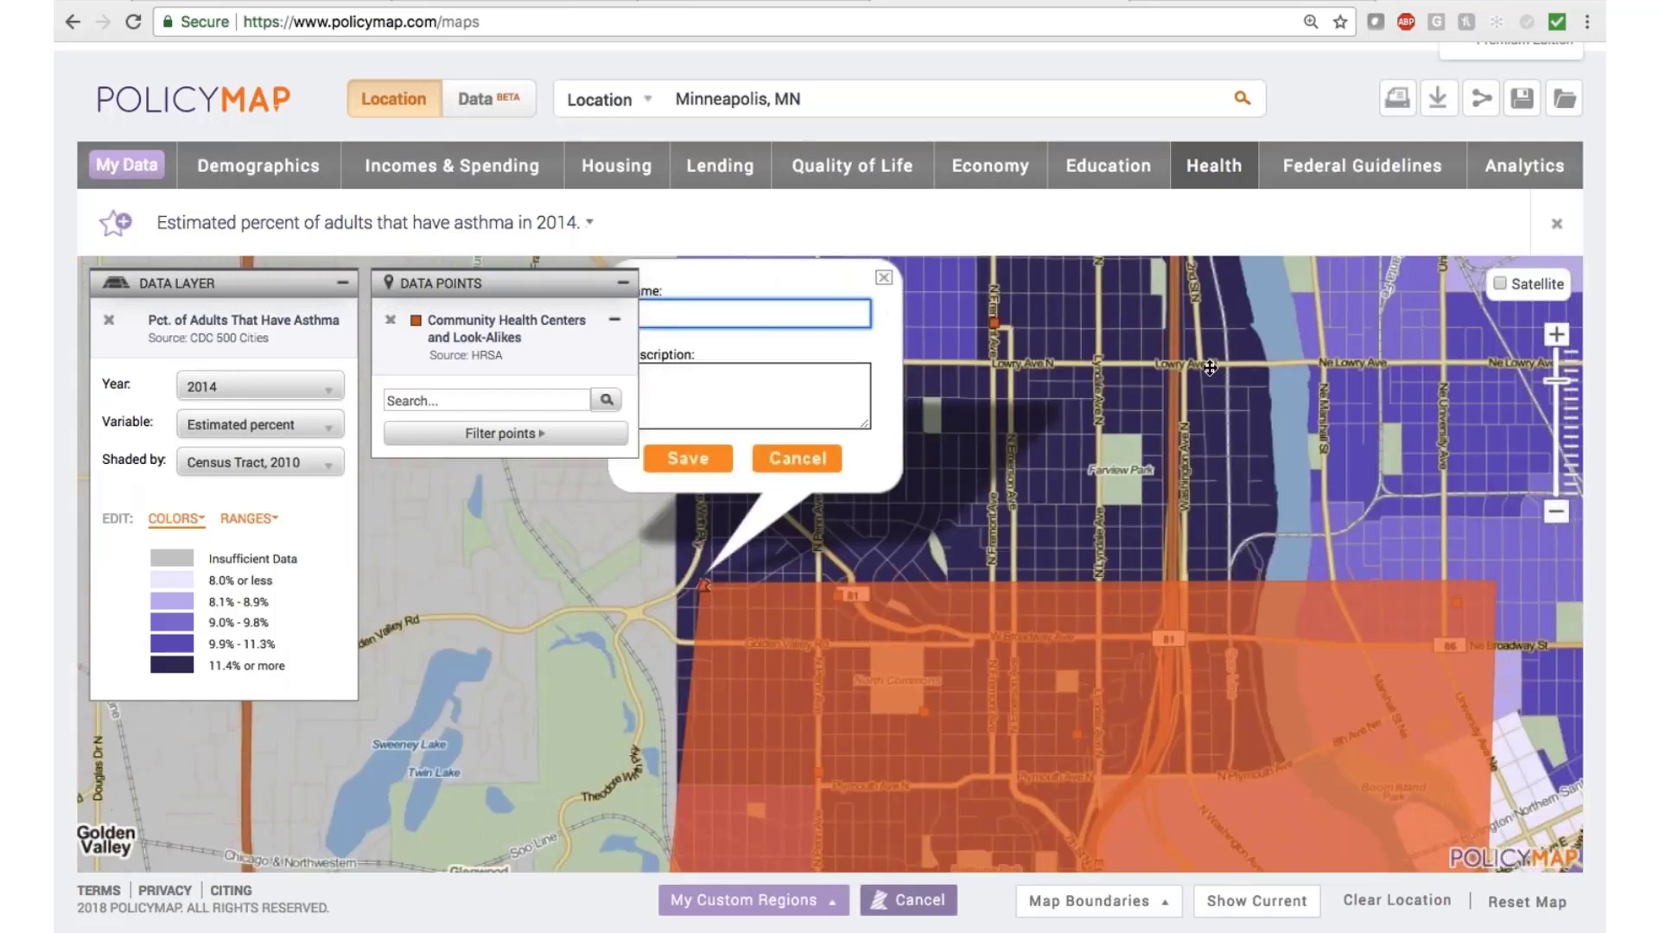
drag(1073, 368, 1324, 352)
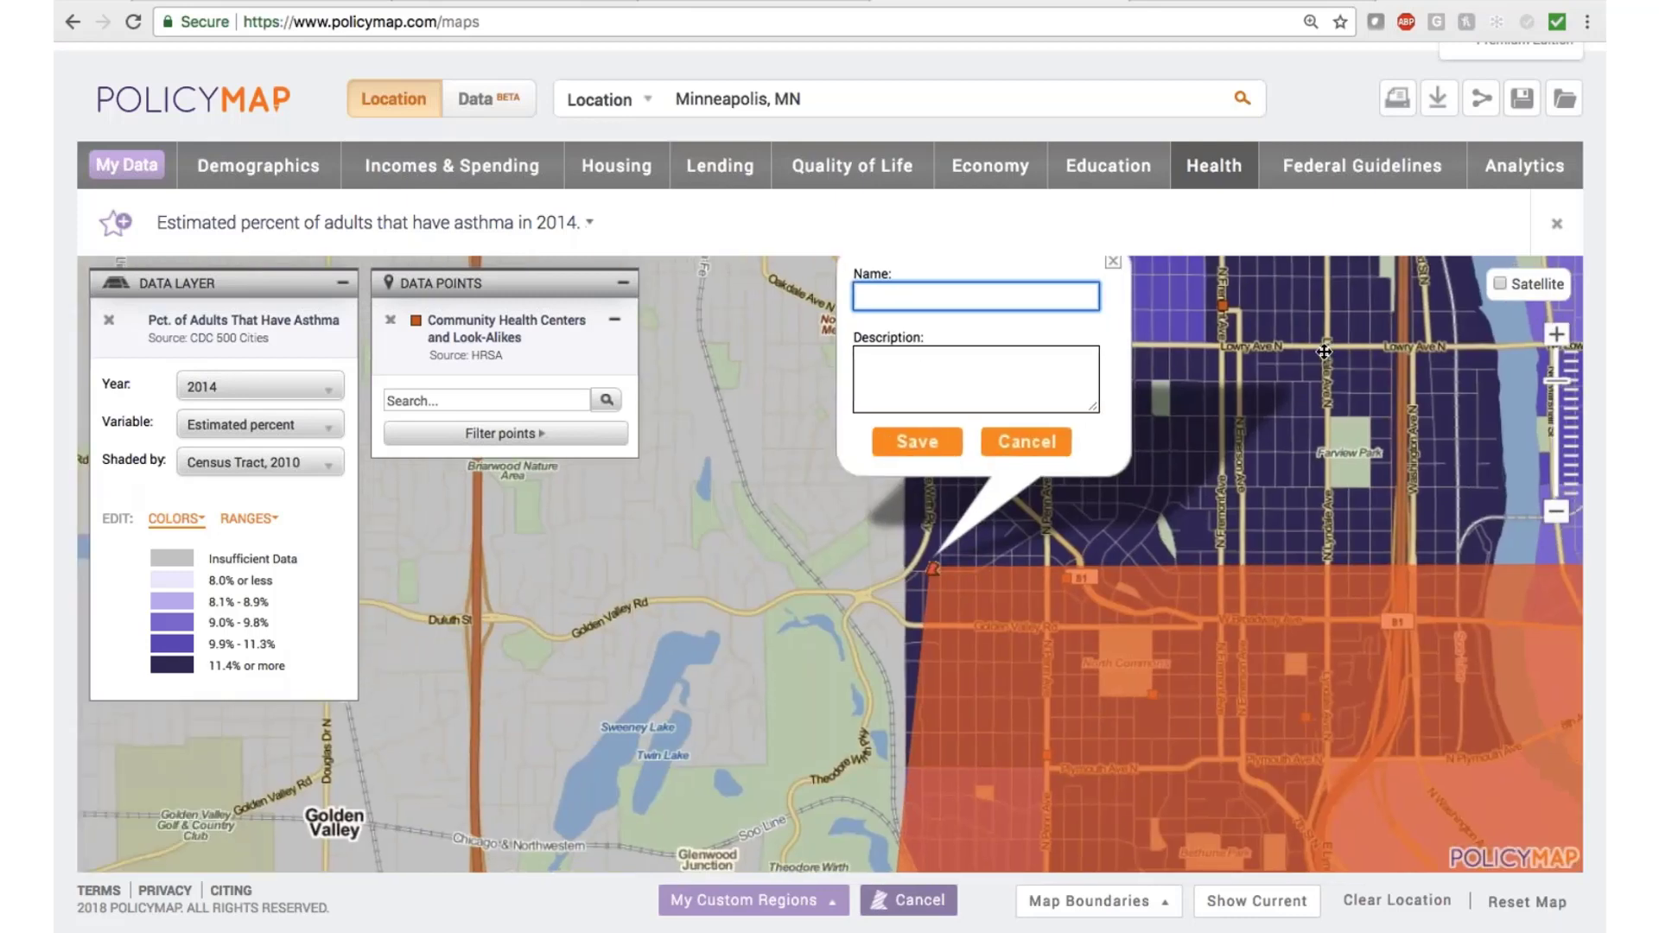
text(Octaon around Minn)
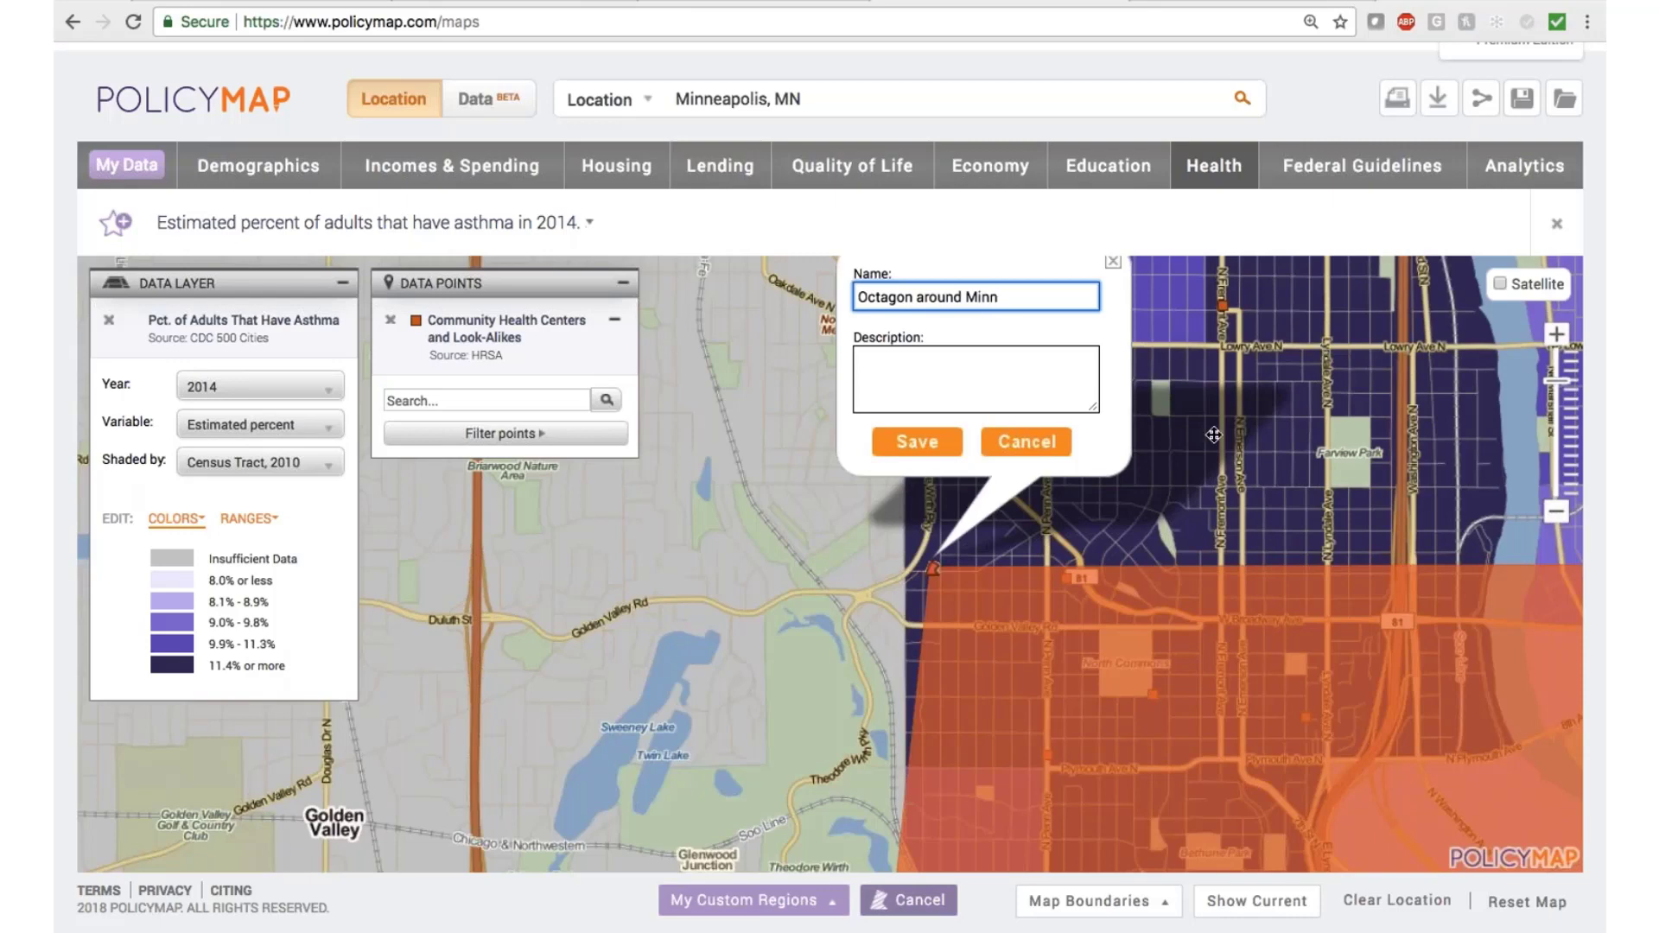
click(934, 441)
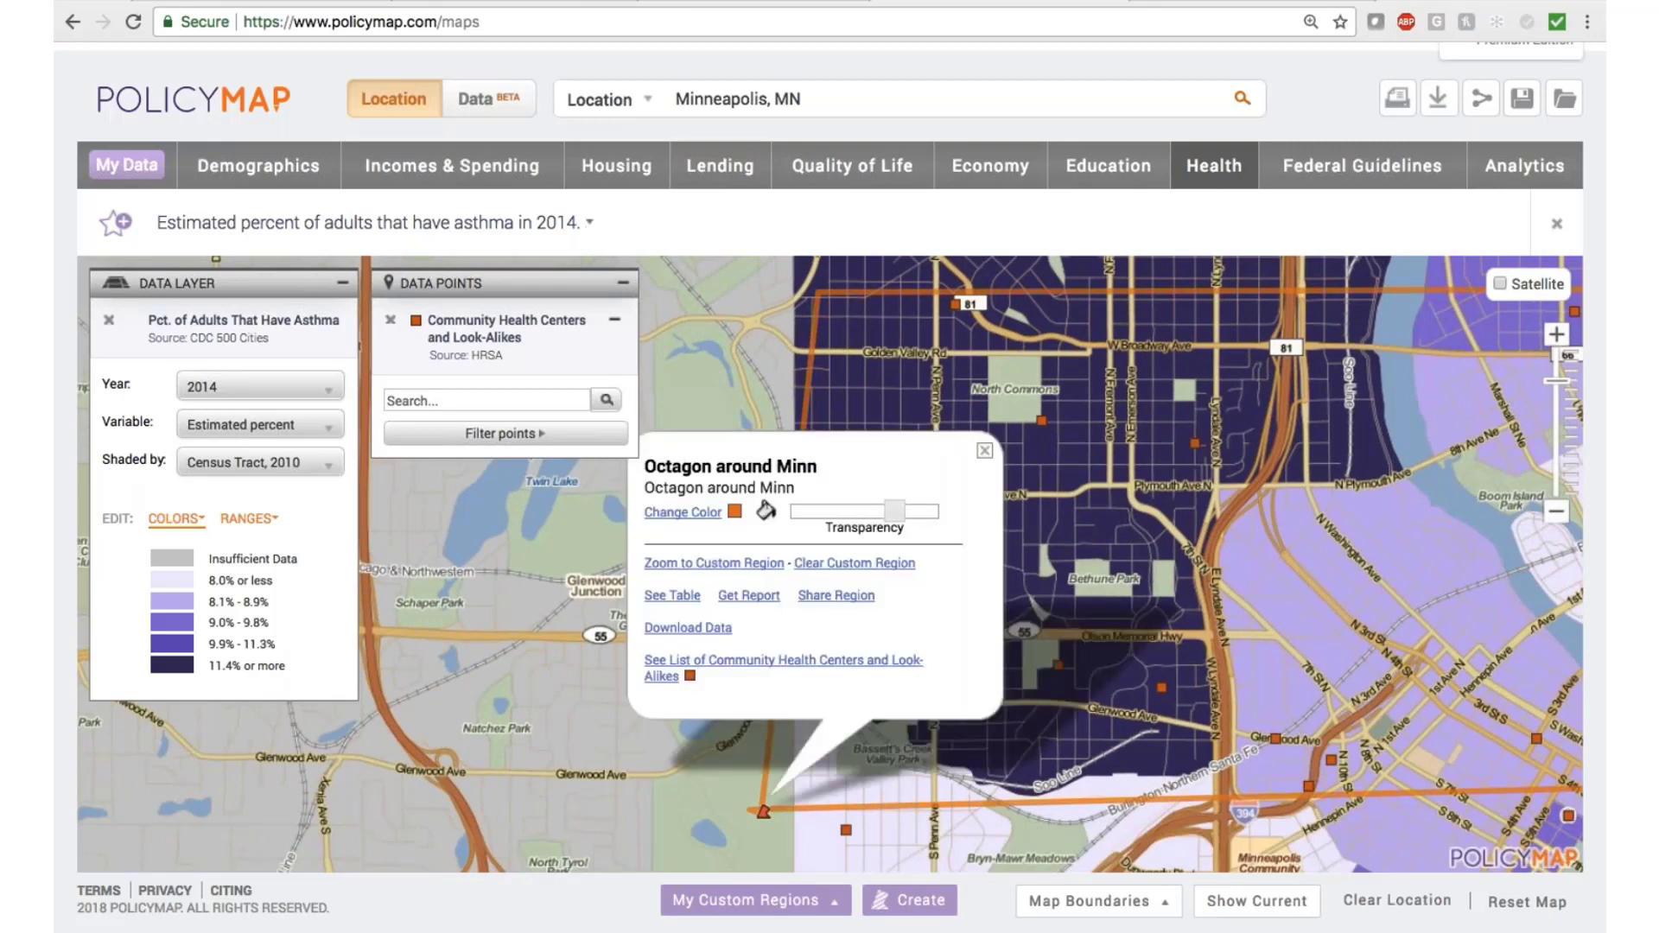
Examine the list of Community Health Centers and Look-Alikes located in the Octagon around Minn region.
click(766, 670)
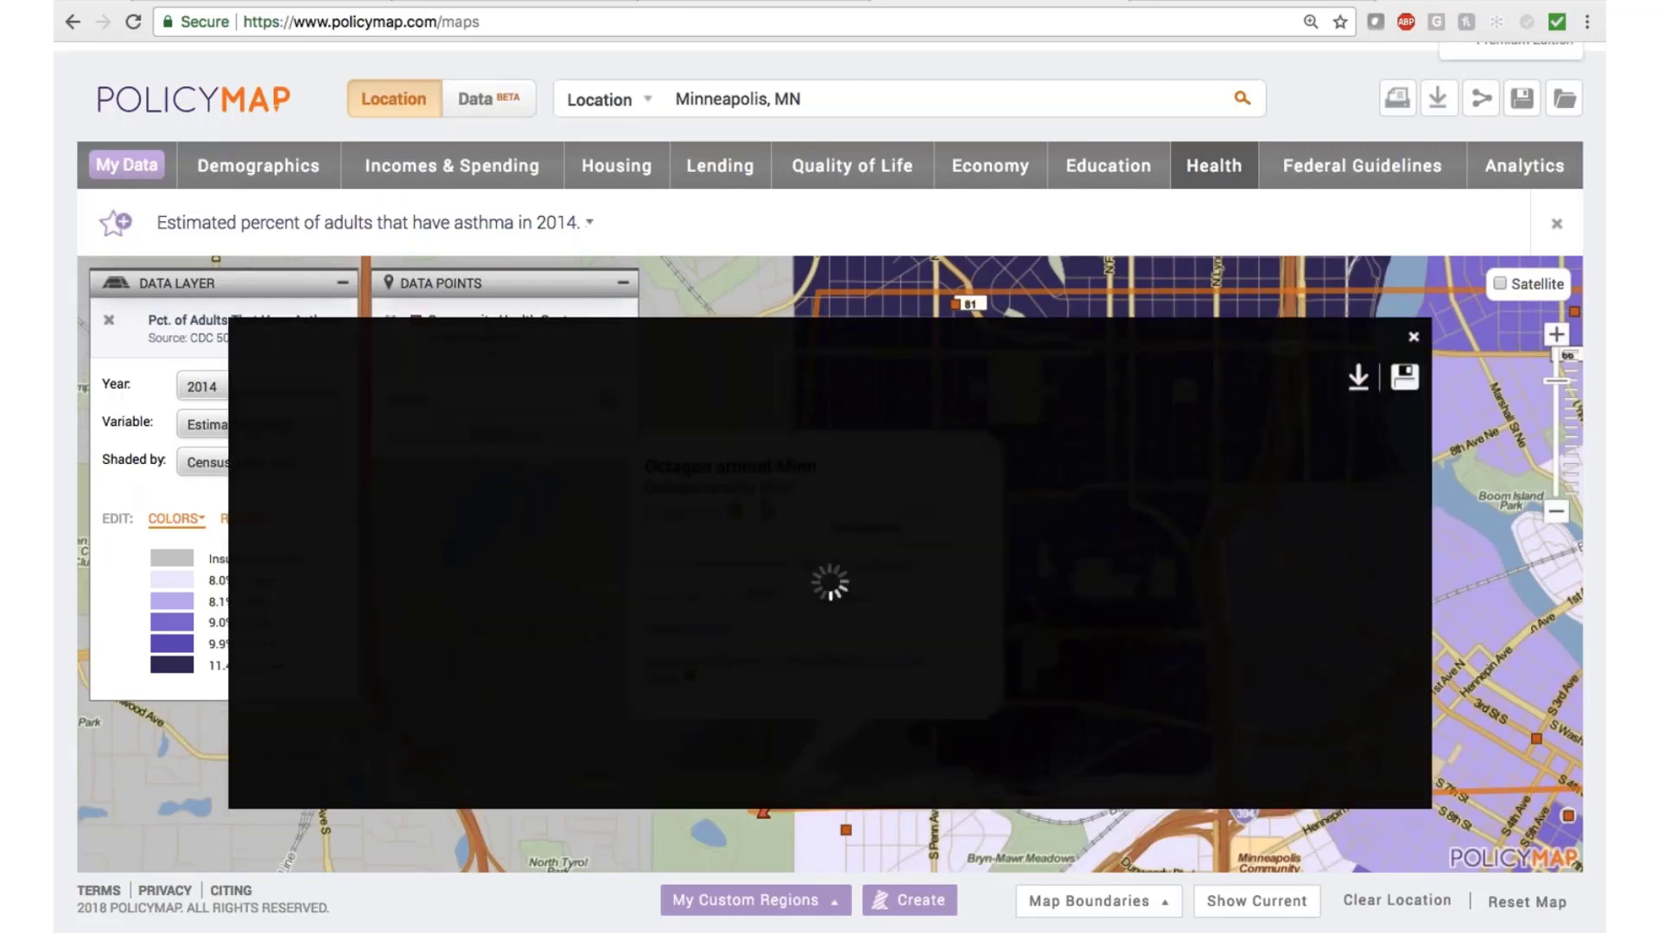
scroll(766, 670, down, 3)
scroll(765, 670, down, 5)
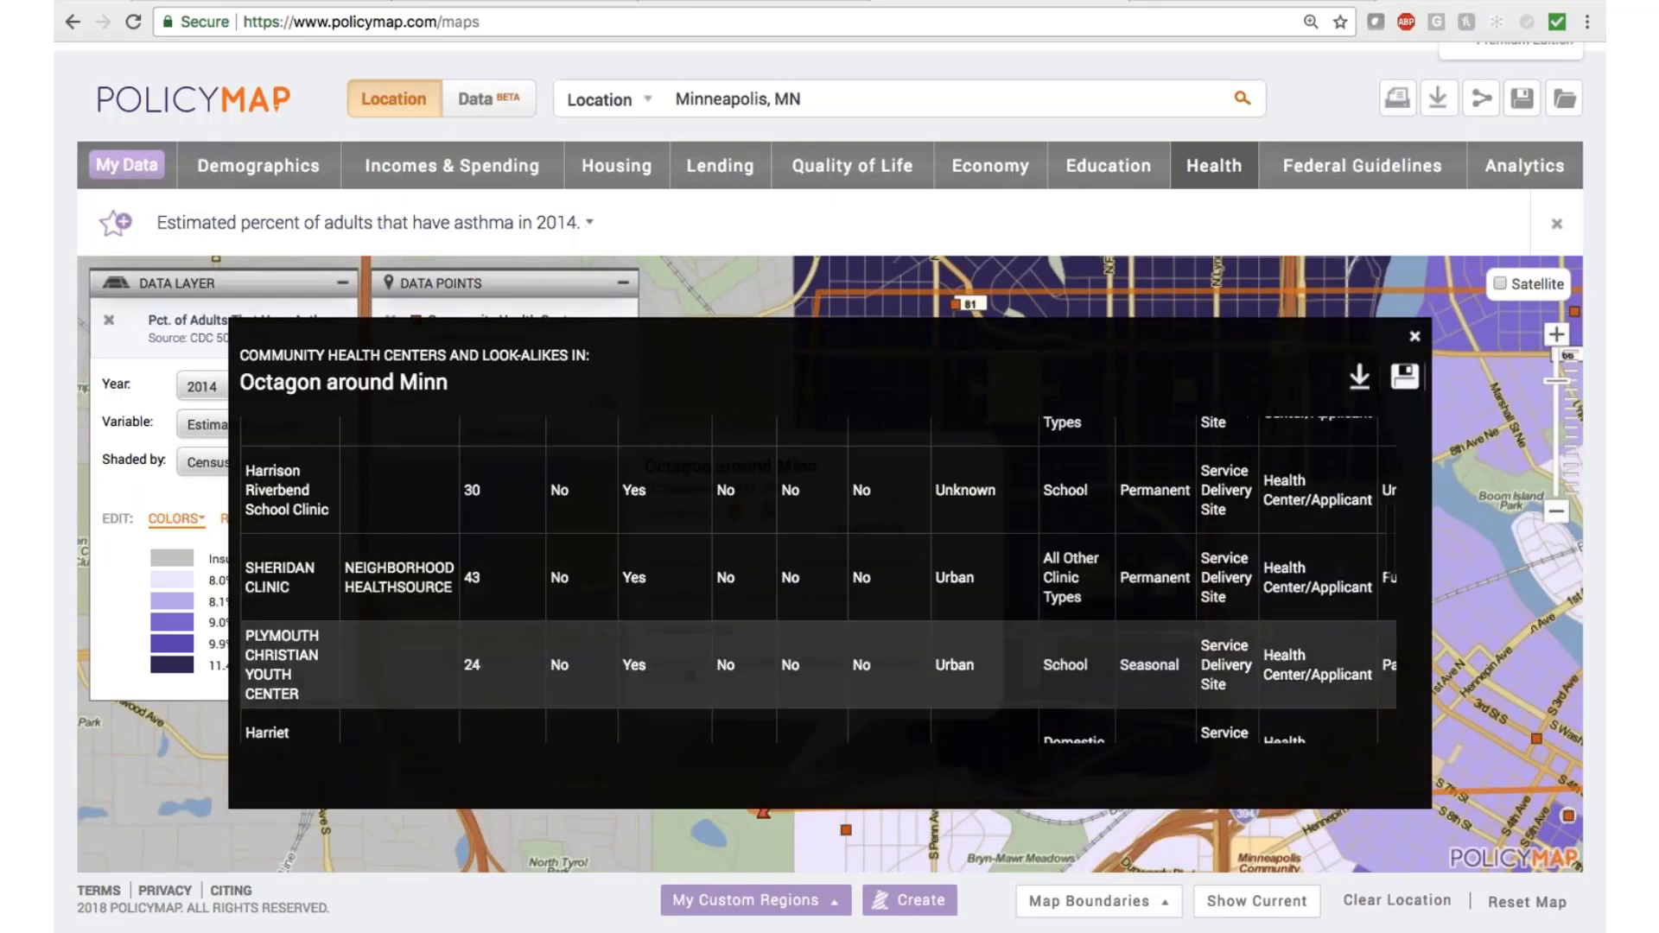
scroll(765, 671, down, 2)
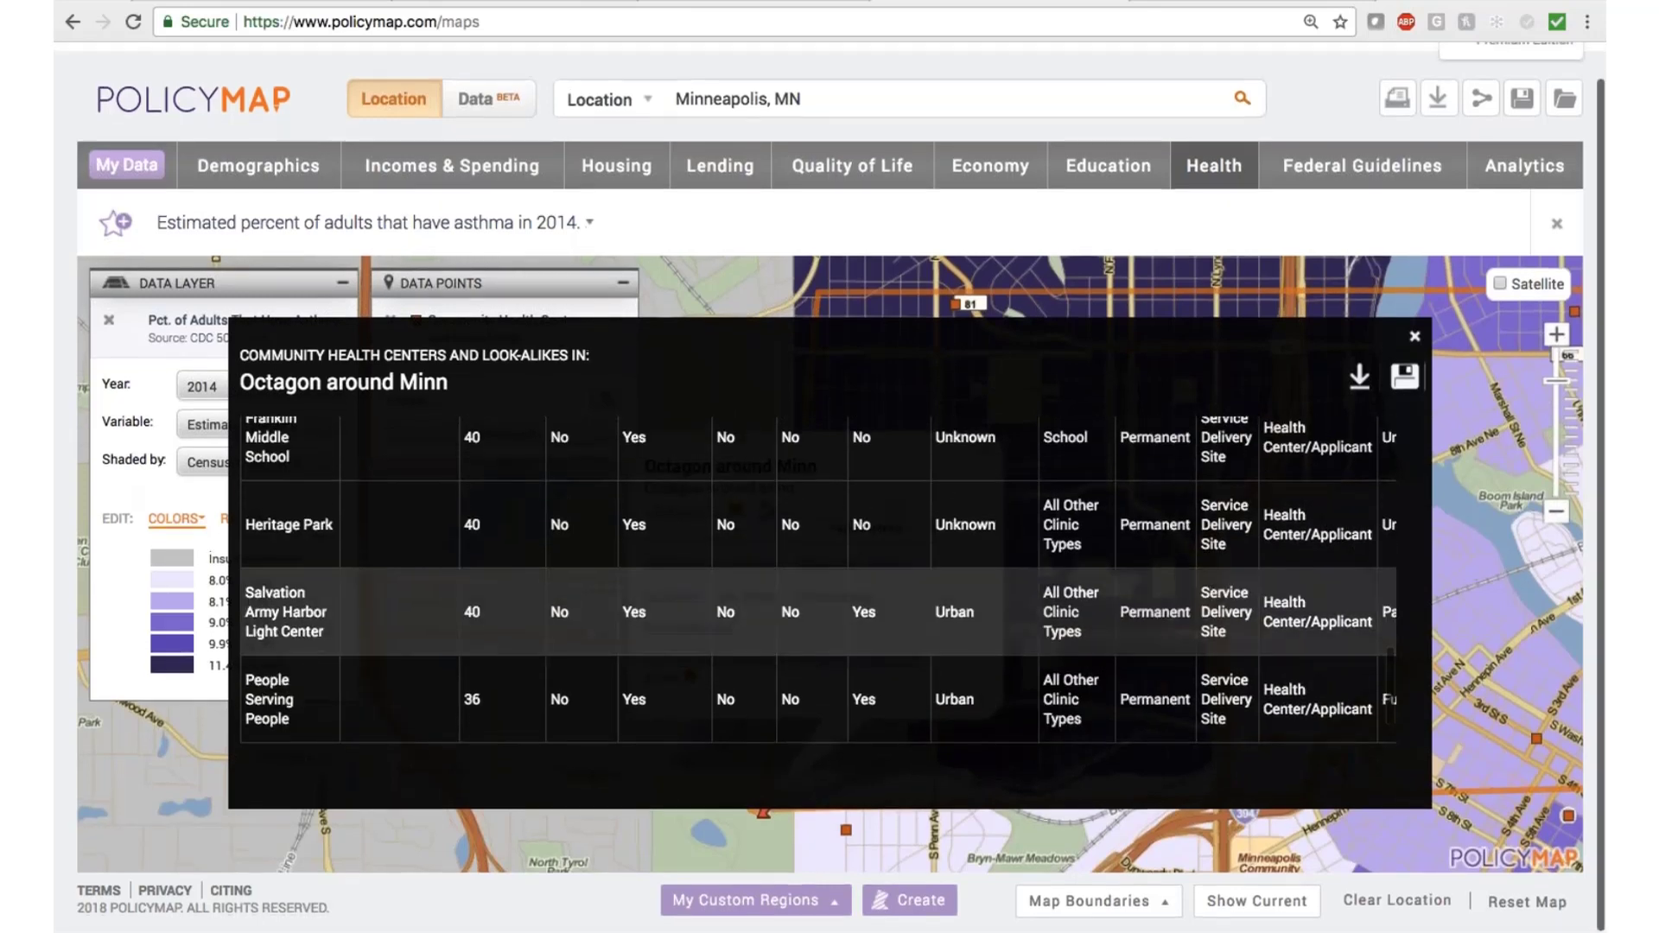
scroll(766, 671, up, 10)
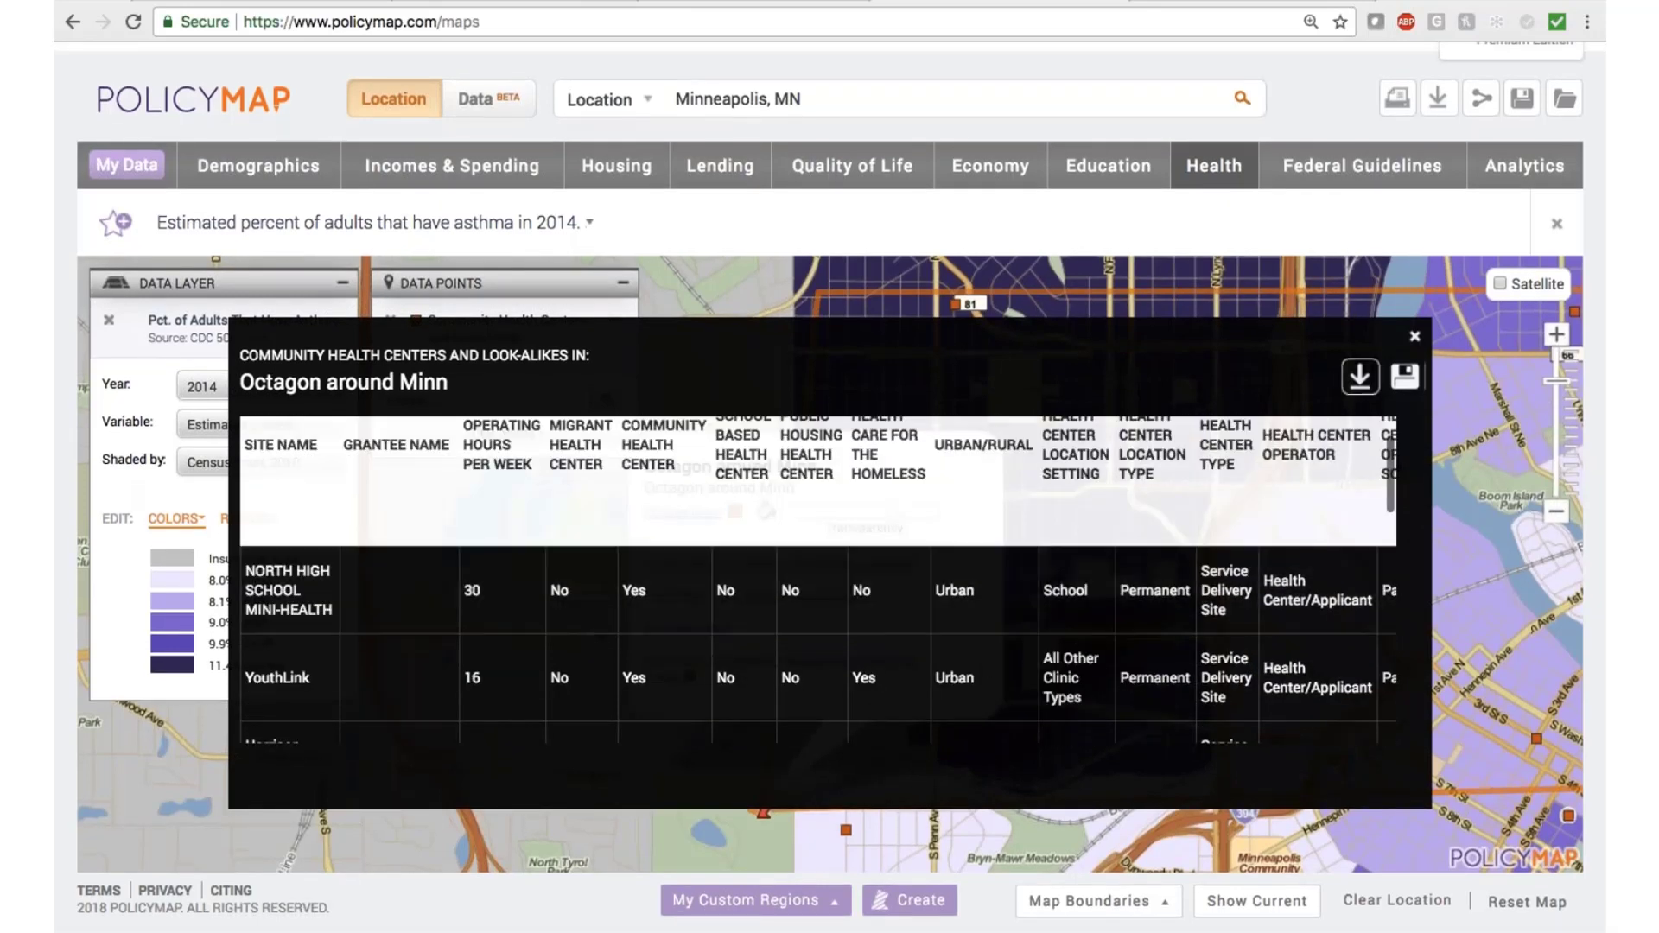
View the CSV download confirmation for the health centers list, and close it along with the list and the region's details.
click(1361, 383)
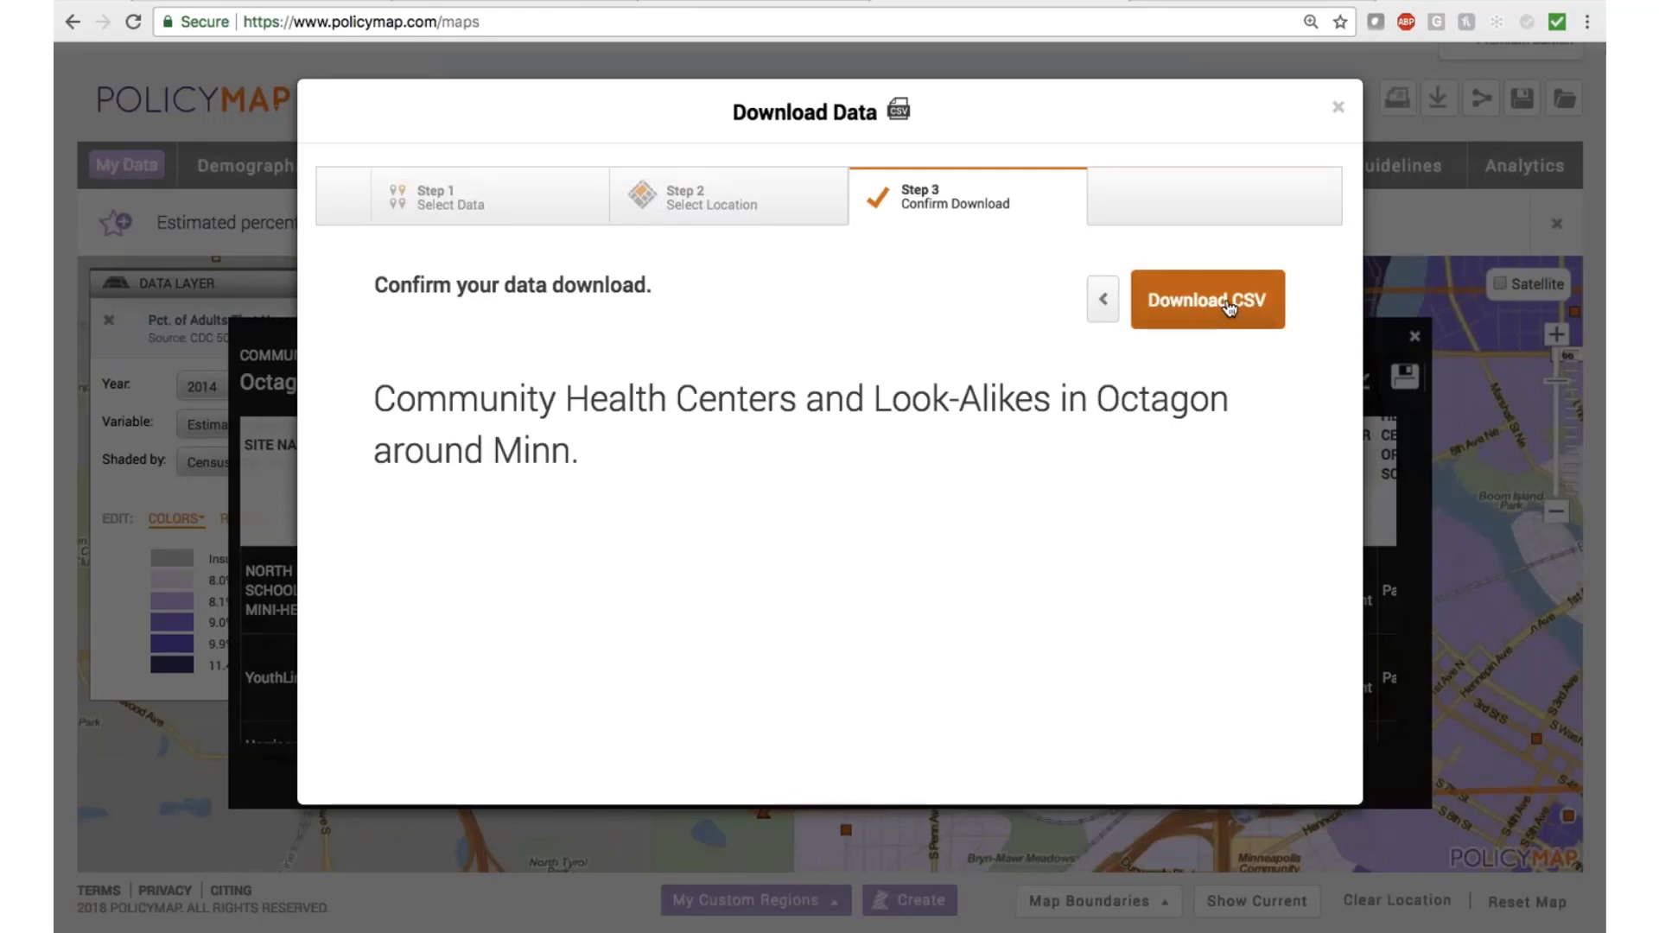
click(1338, 108)
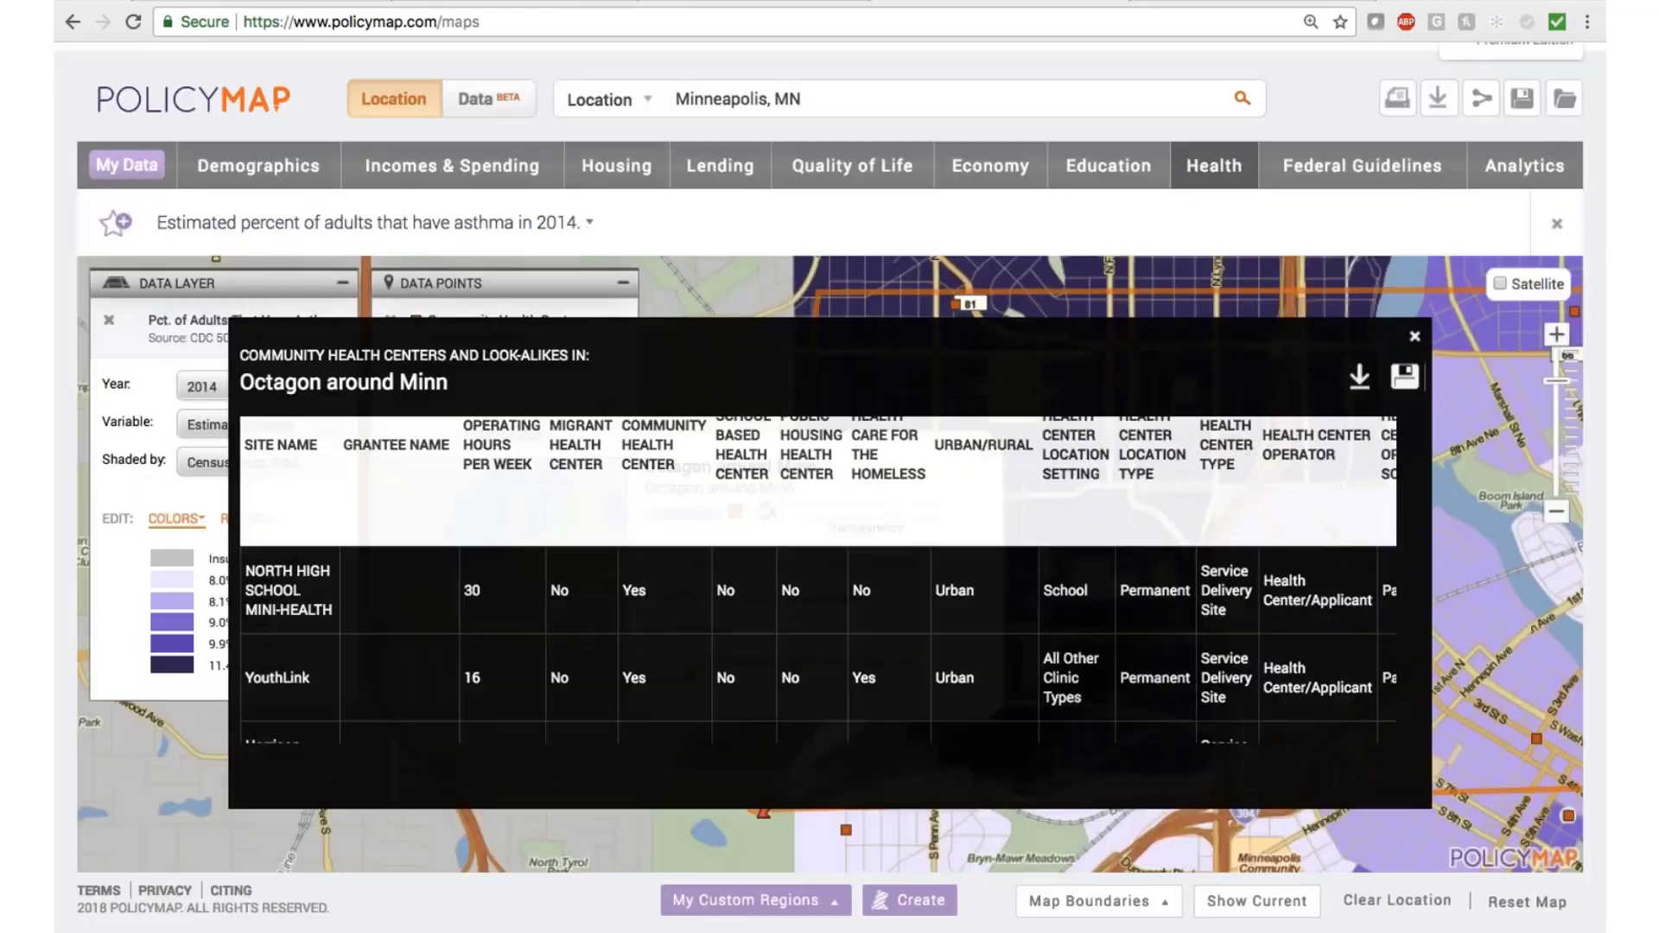
click(1414, 336)
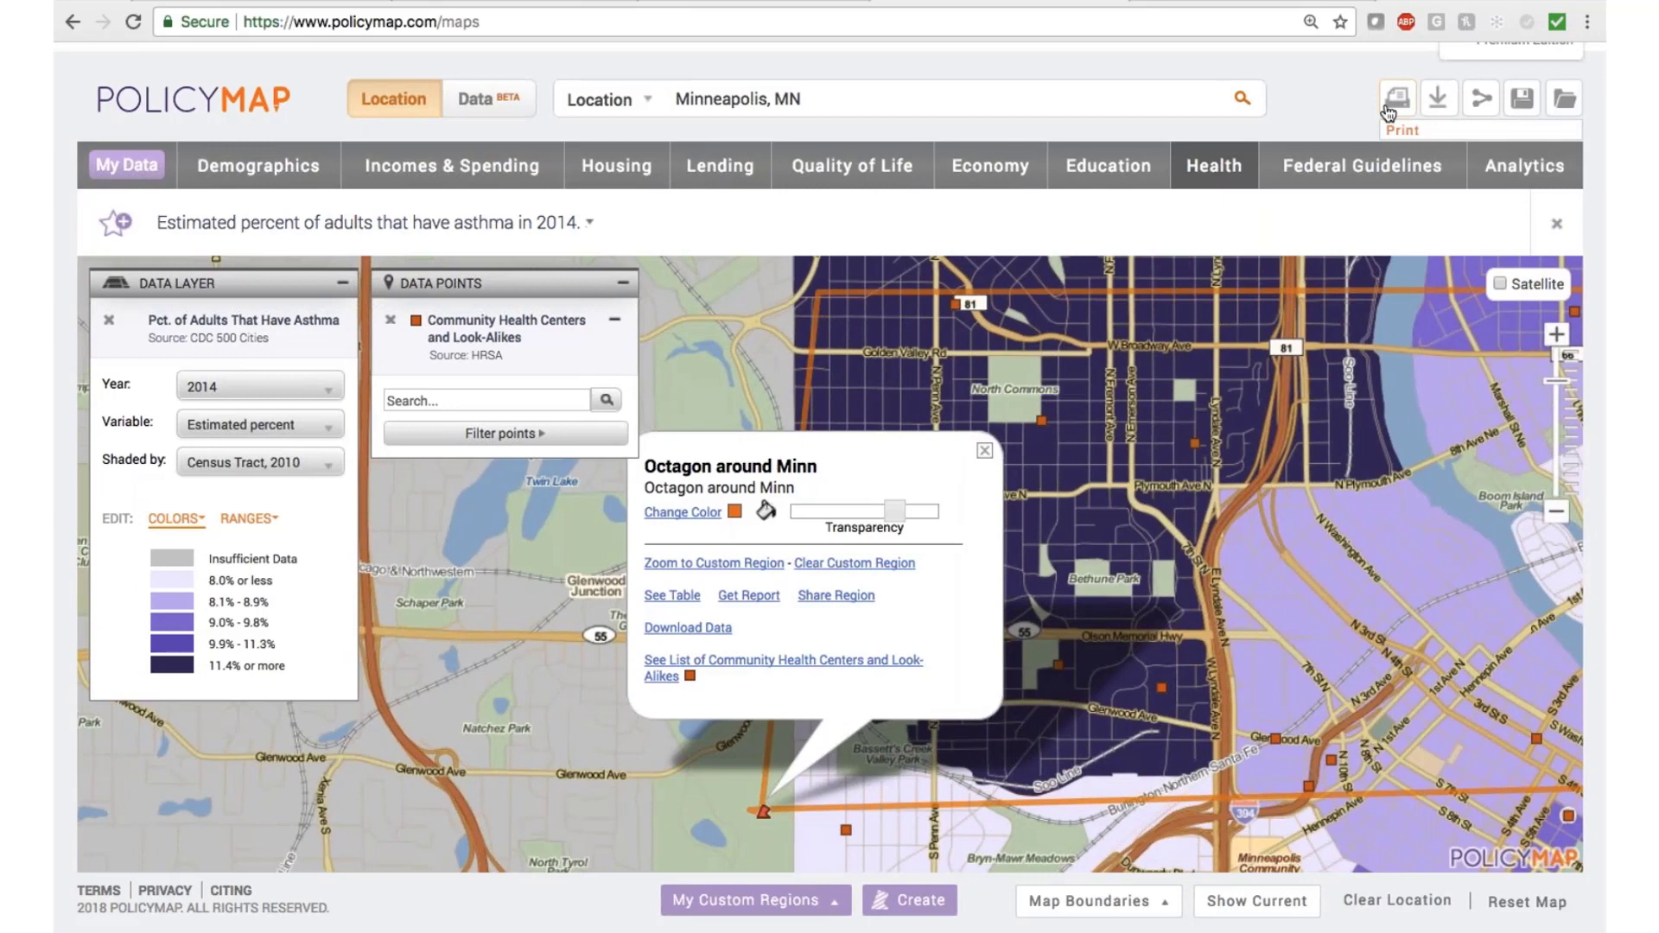
click(985, 450)
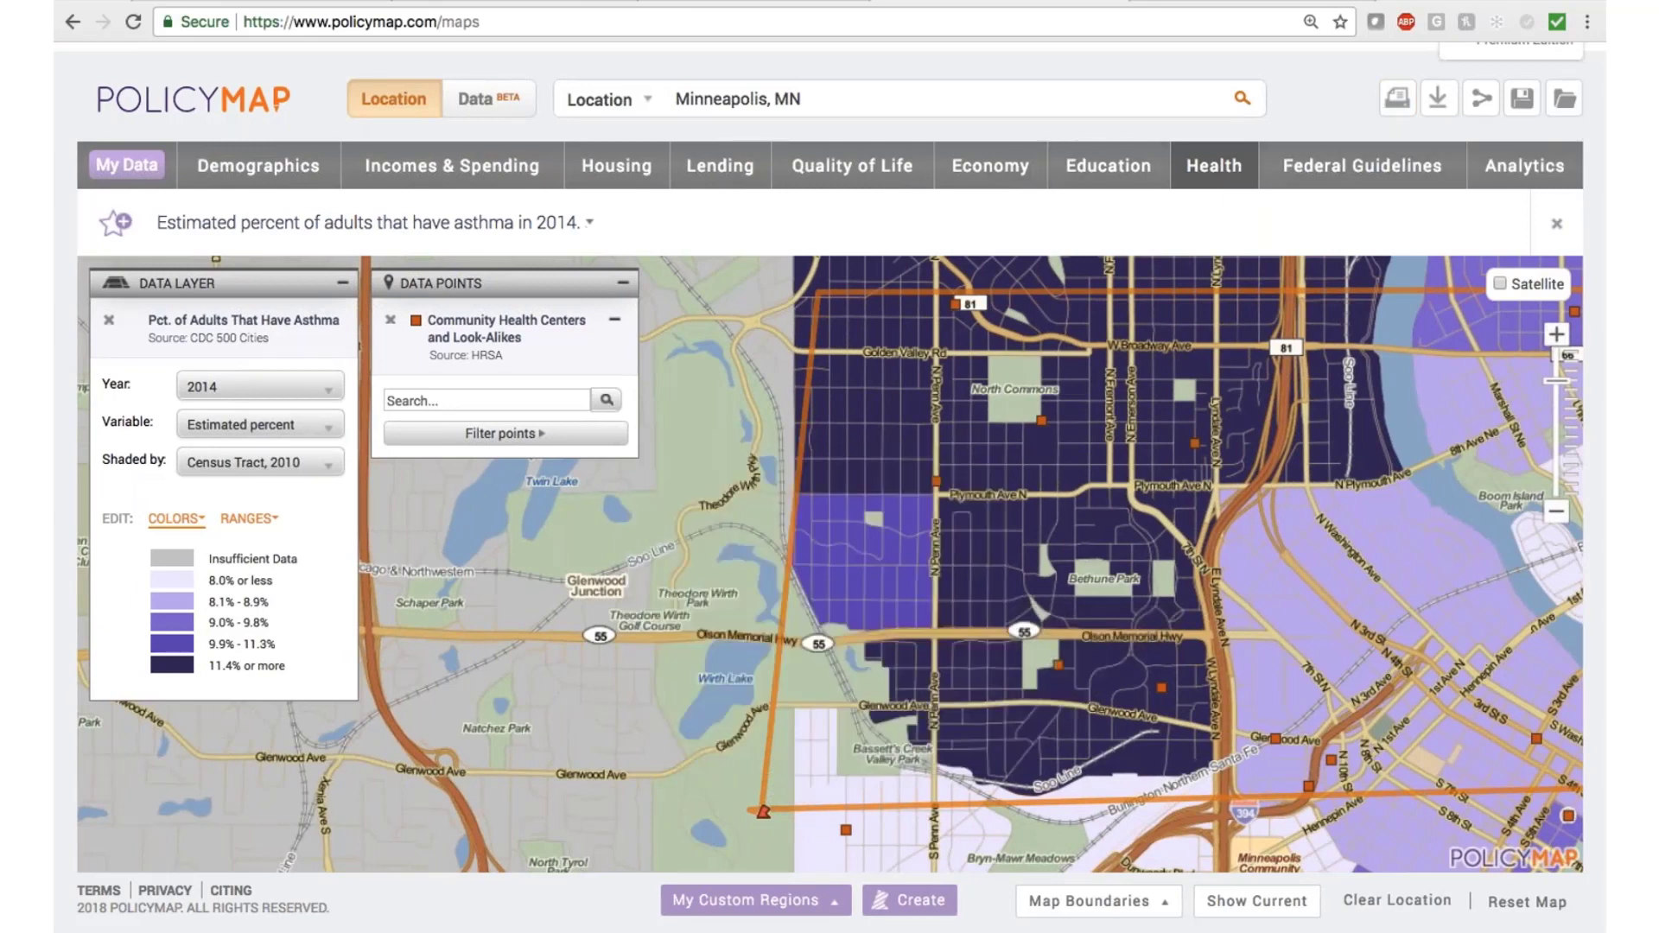
Clear the Octagon around Minn location and reset the map to the default US view.
click(1418, 903)
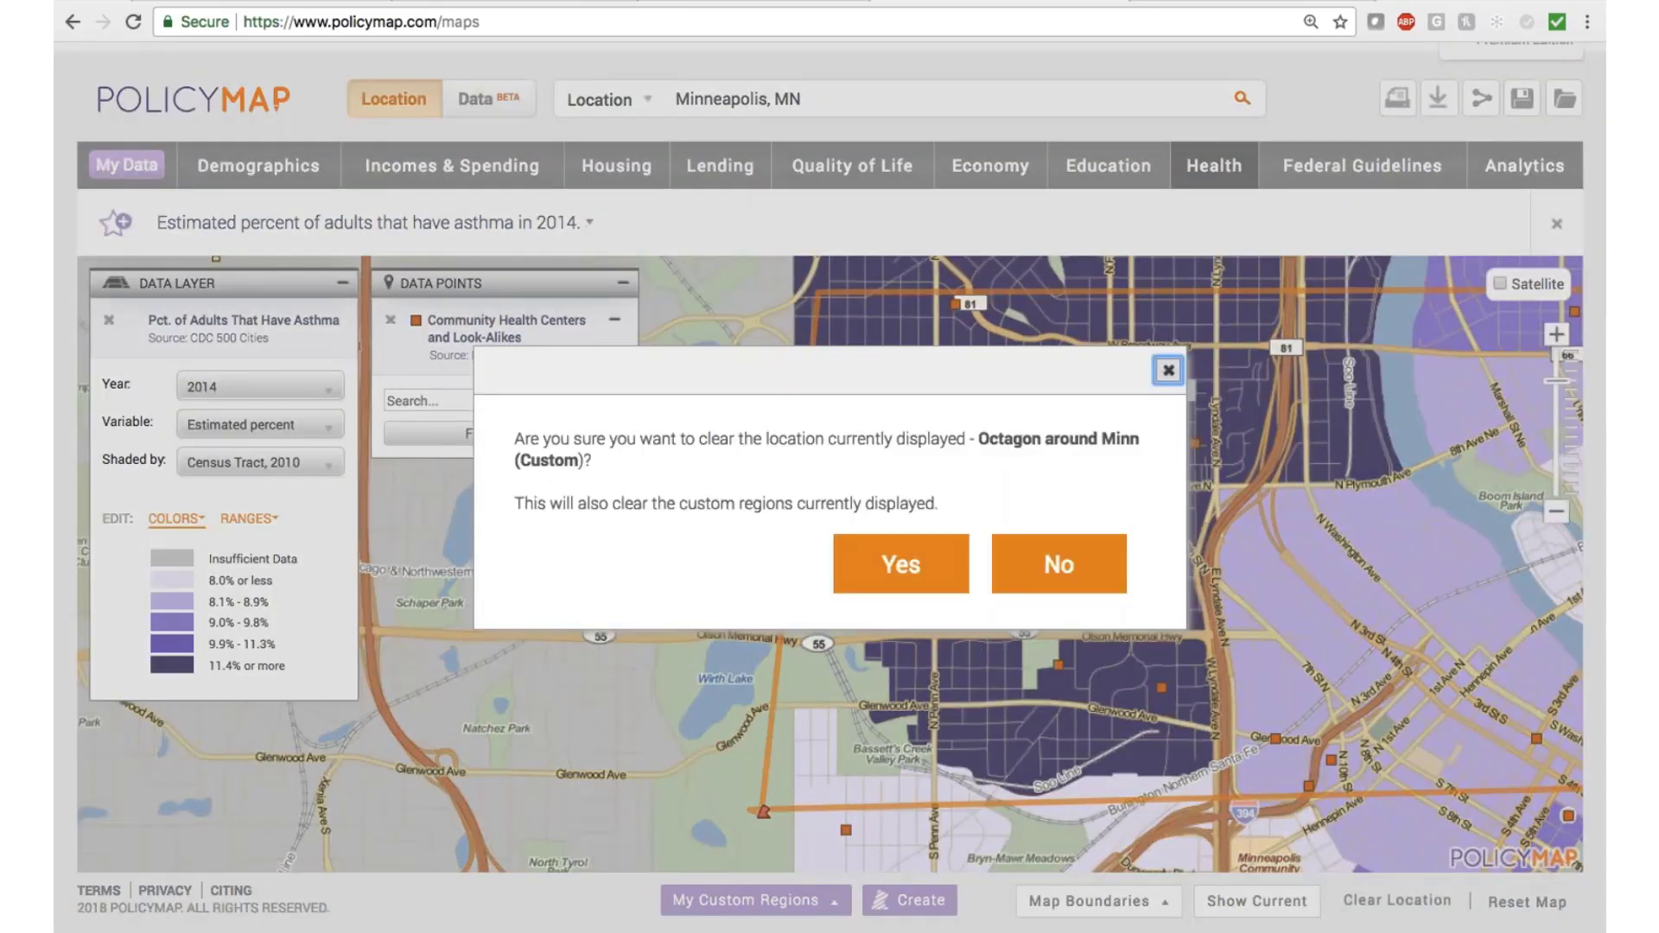
click(882, 574)
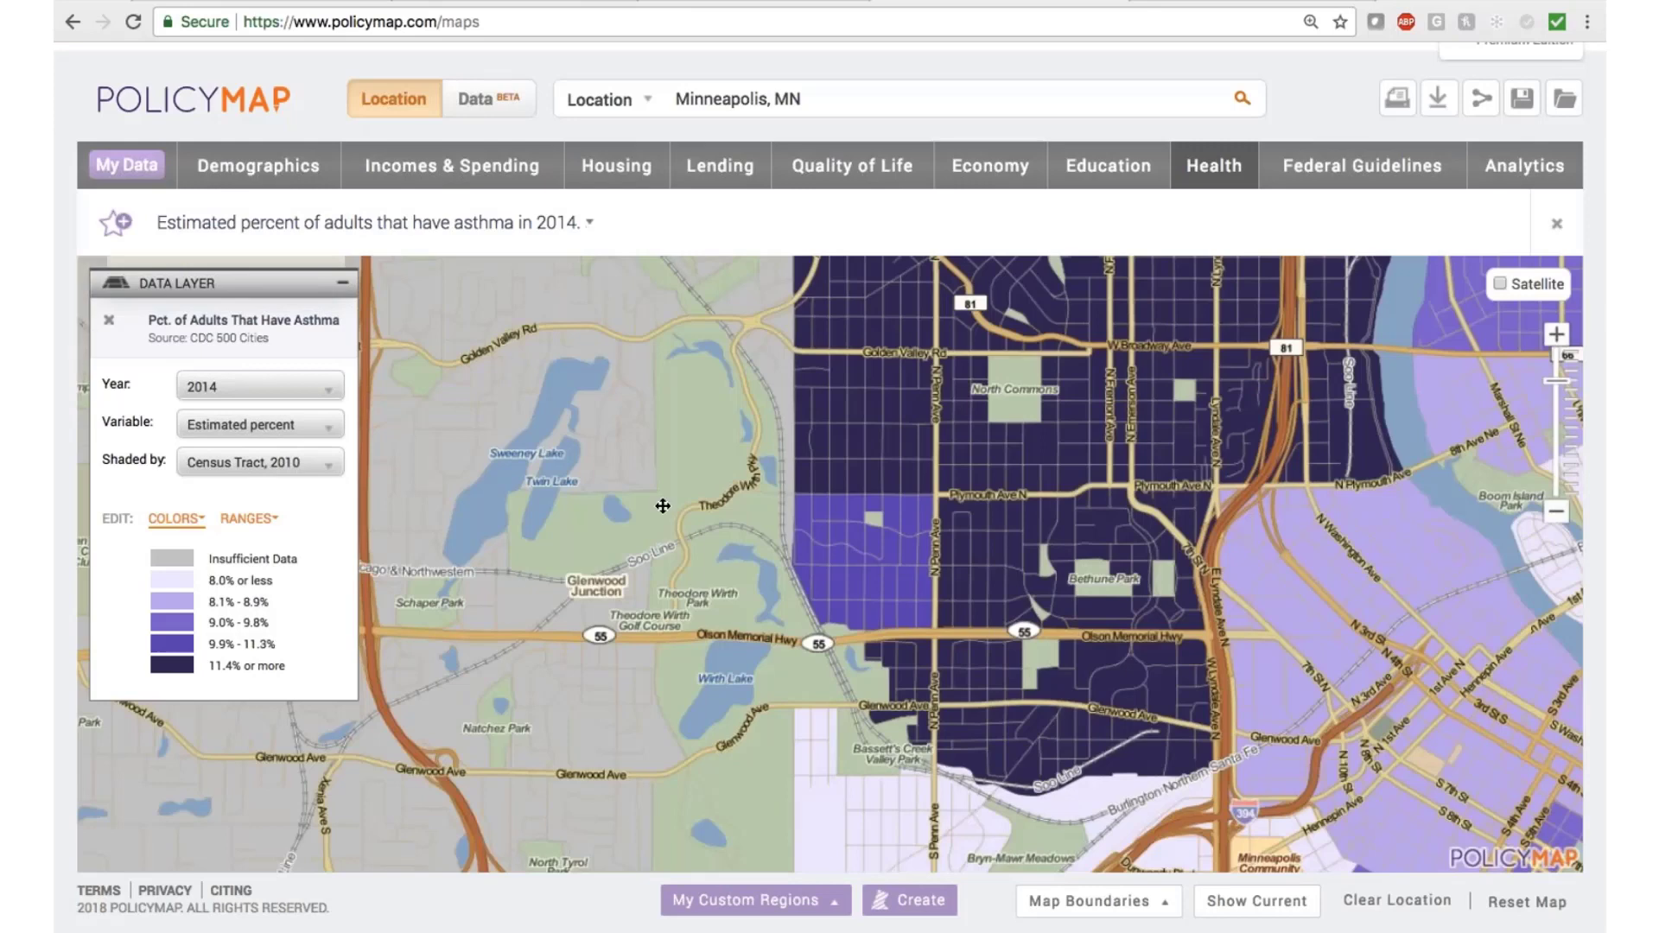
click(1527, 901)
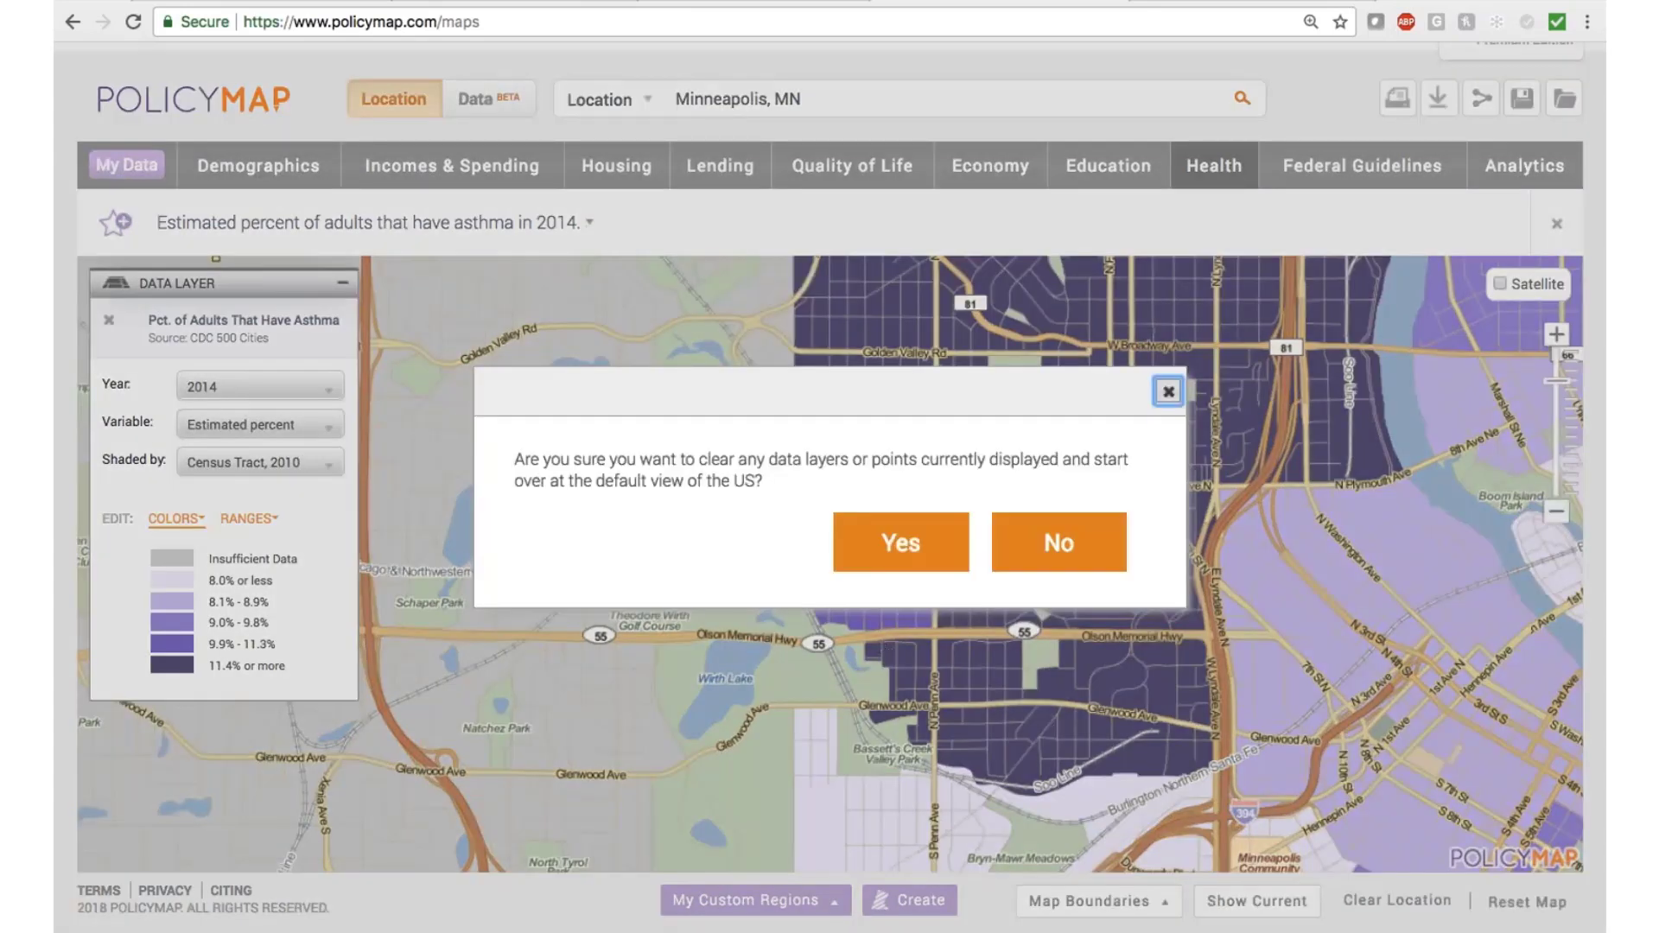
click(859, 542)
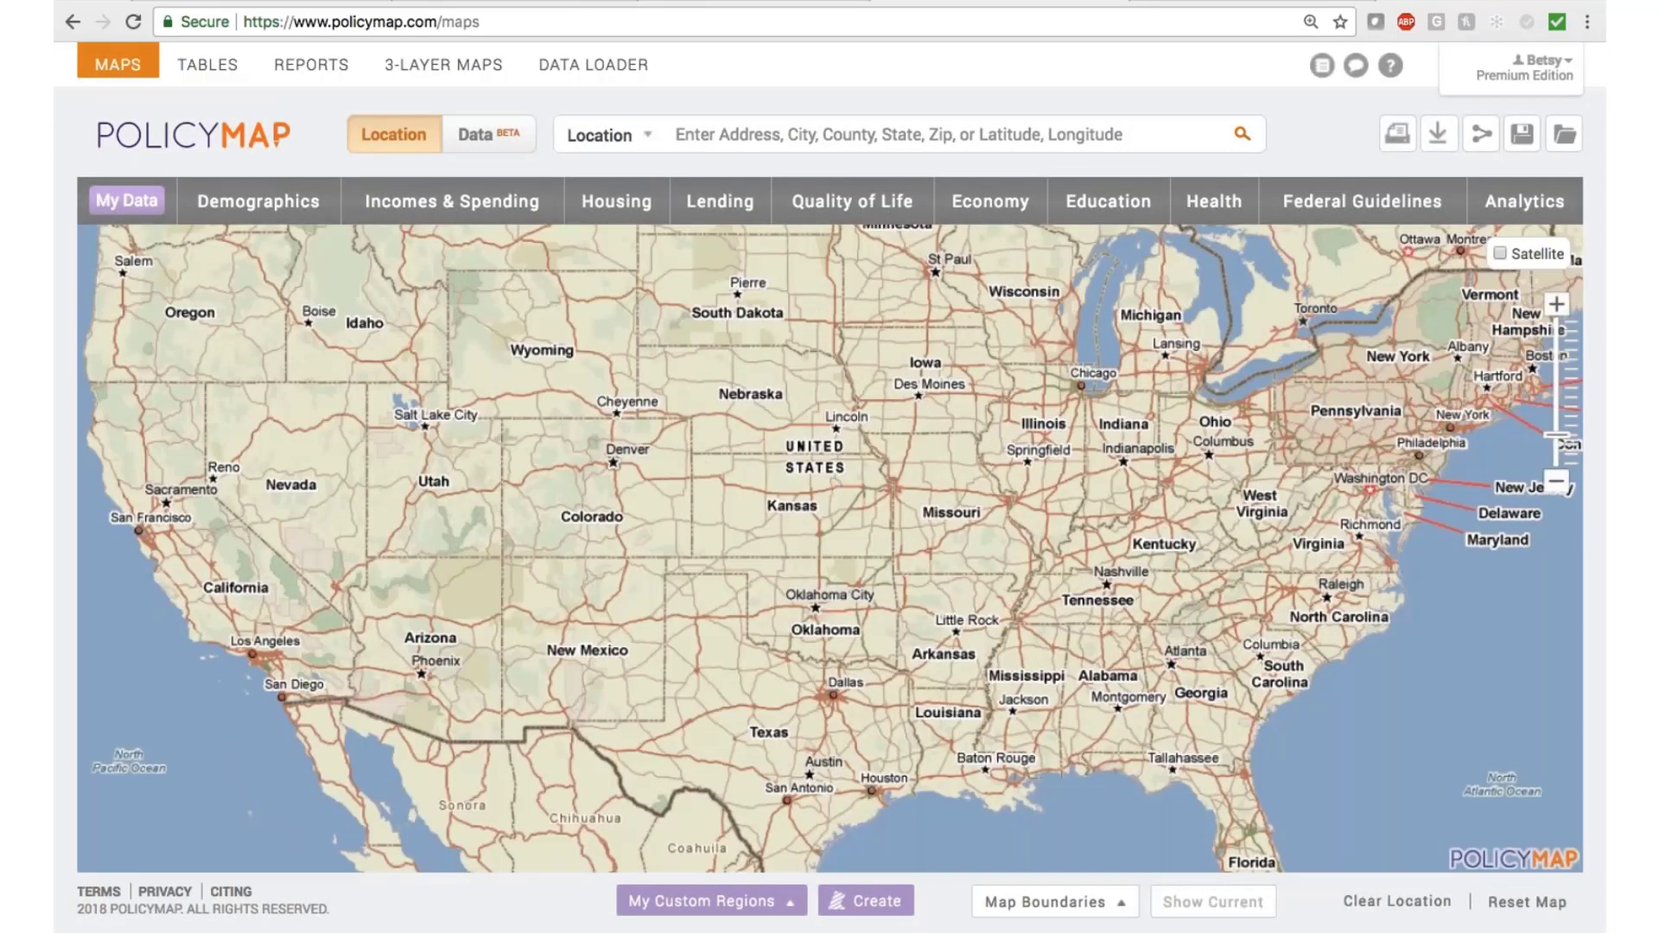
Locate Minnesota by searching for "mn" and start building an Assembled Custom Region.
click(701, 138)
text(mm)
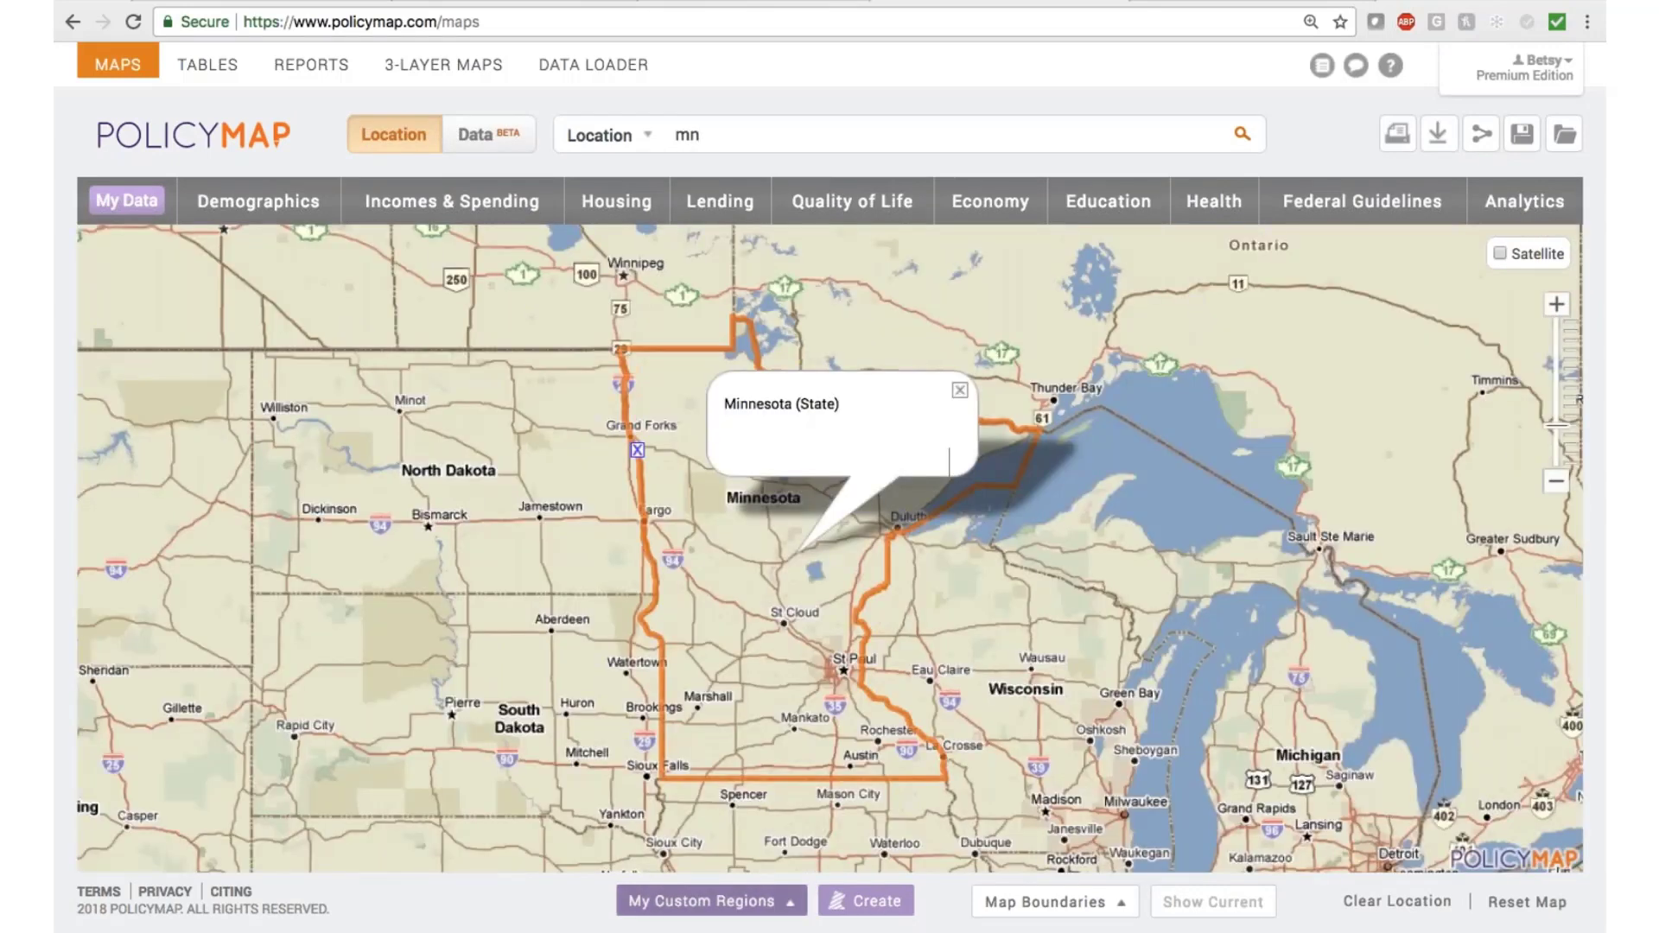
click(842, 901)
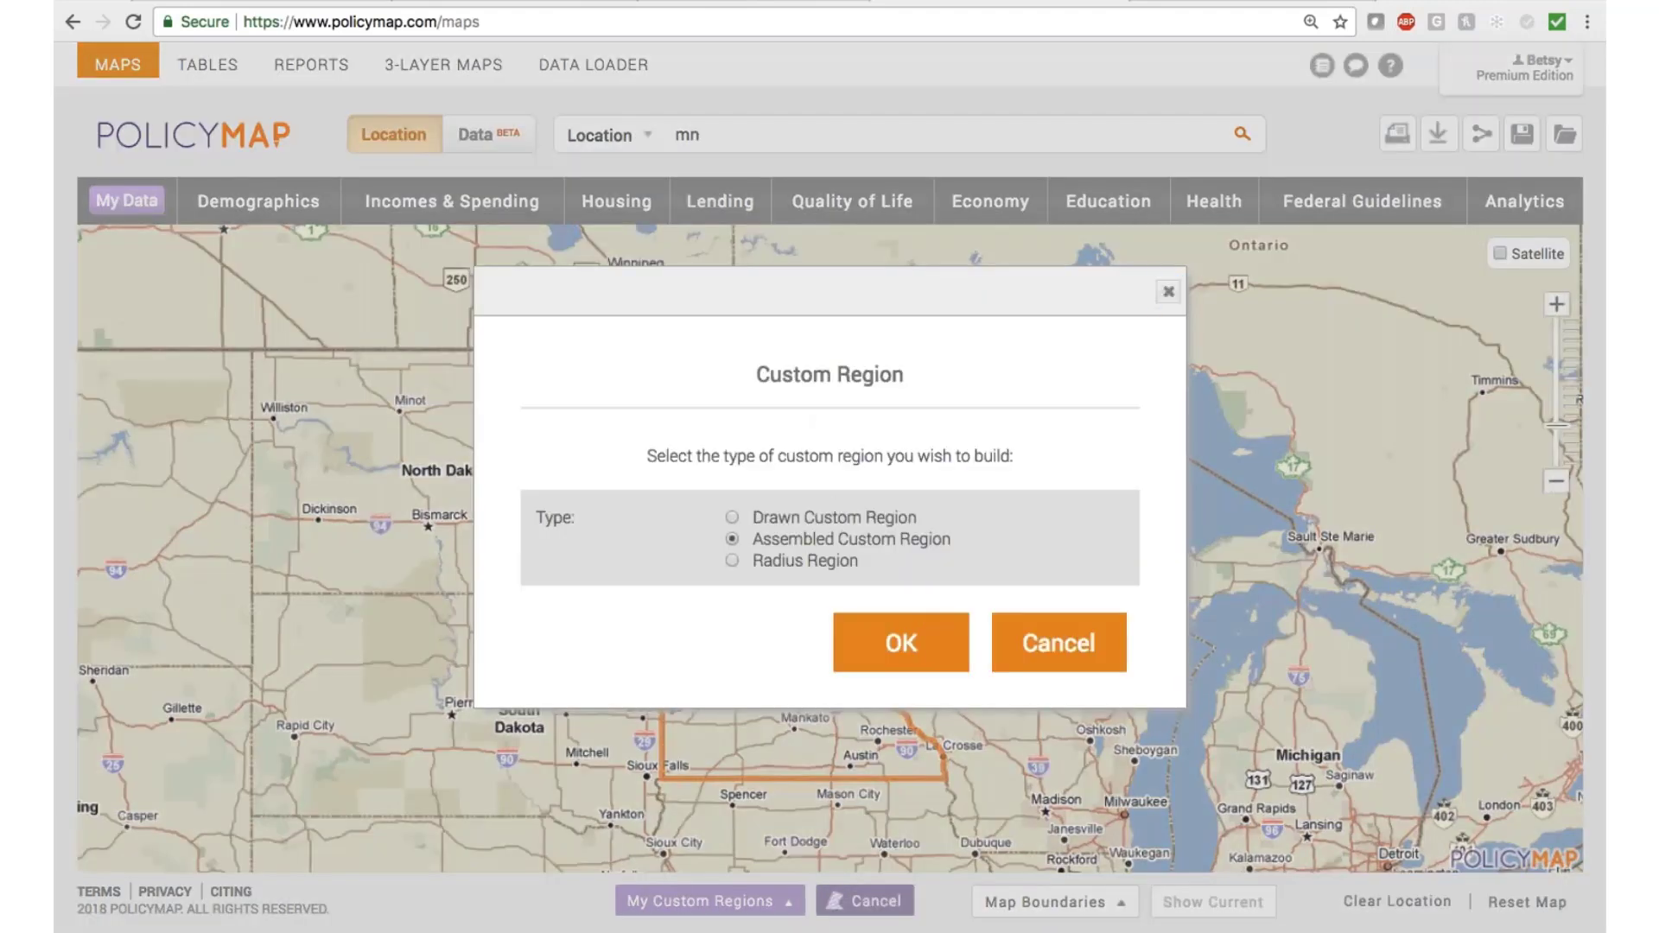
click(909, 641)
click(912, 654)
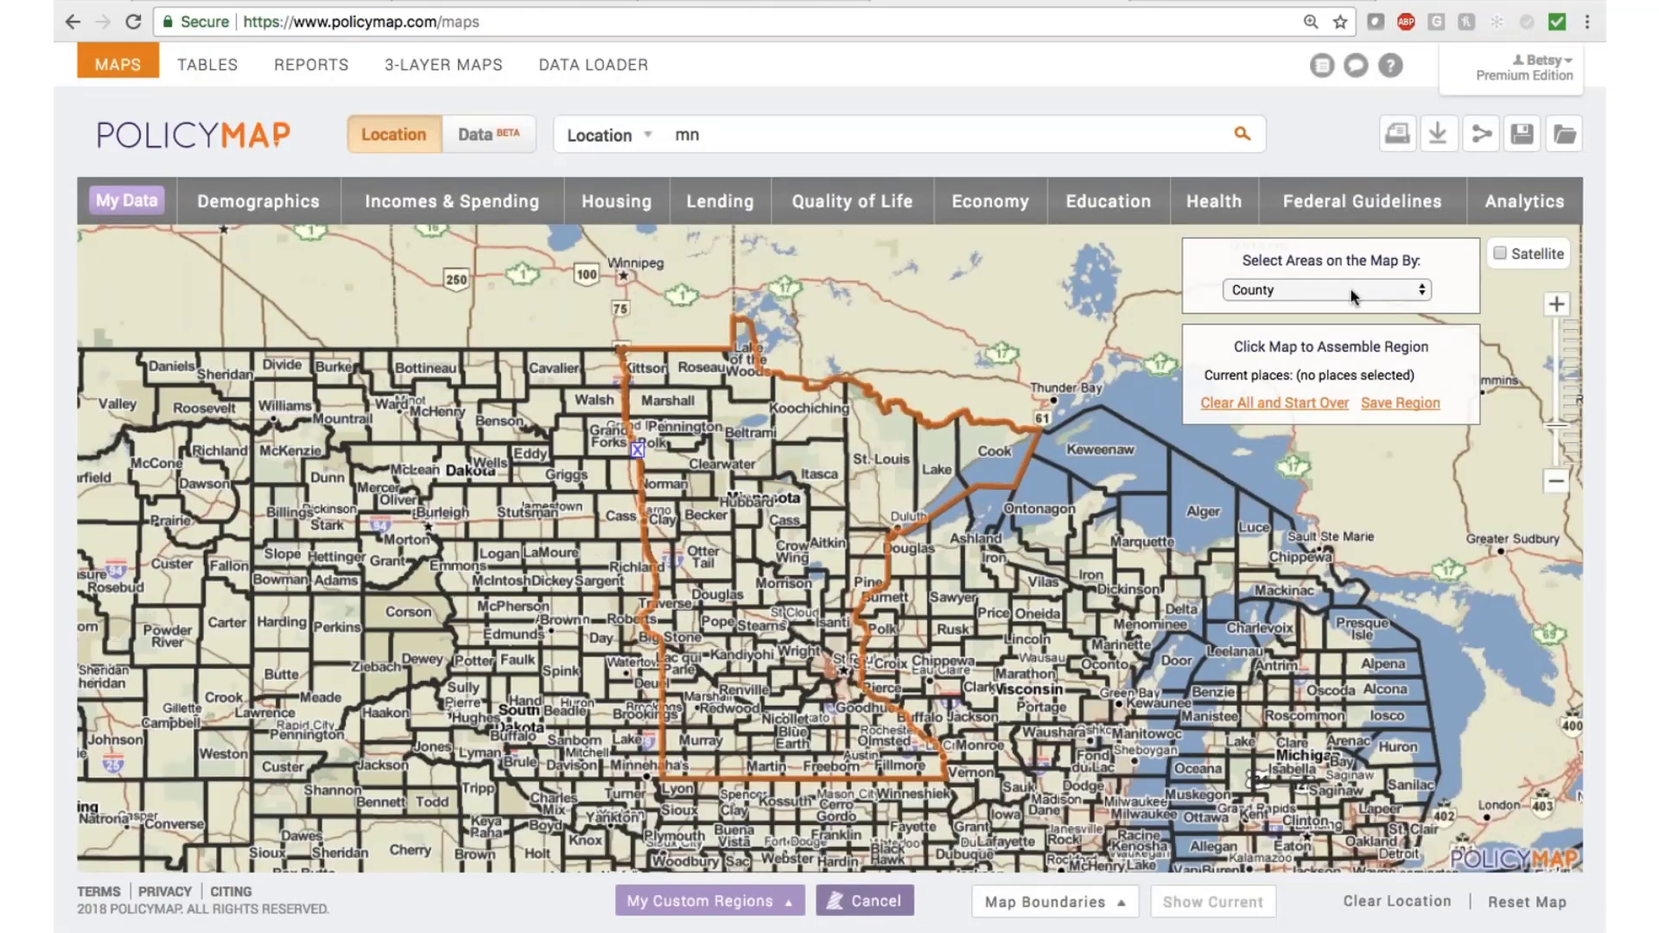
Add Hennepin, Anoka, Ramsey, Wright and Sherburne counties to the assembled region.
click(1556, 304)
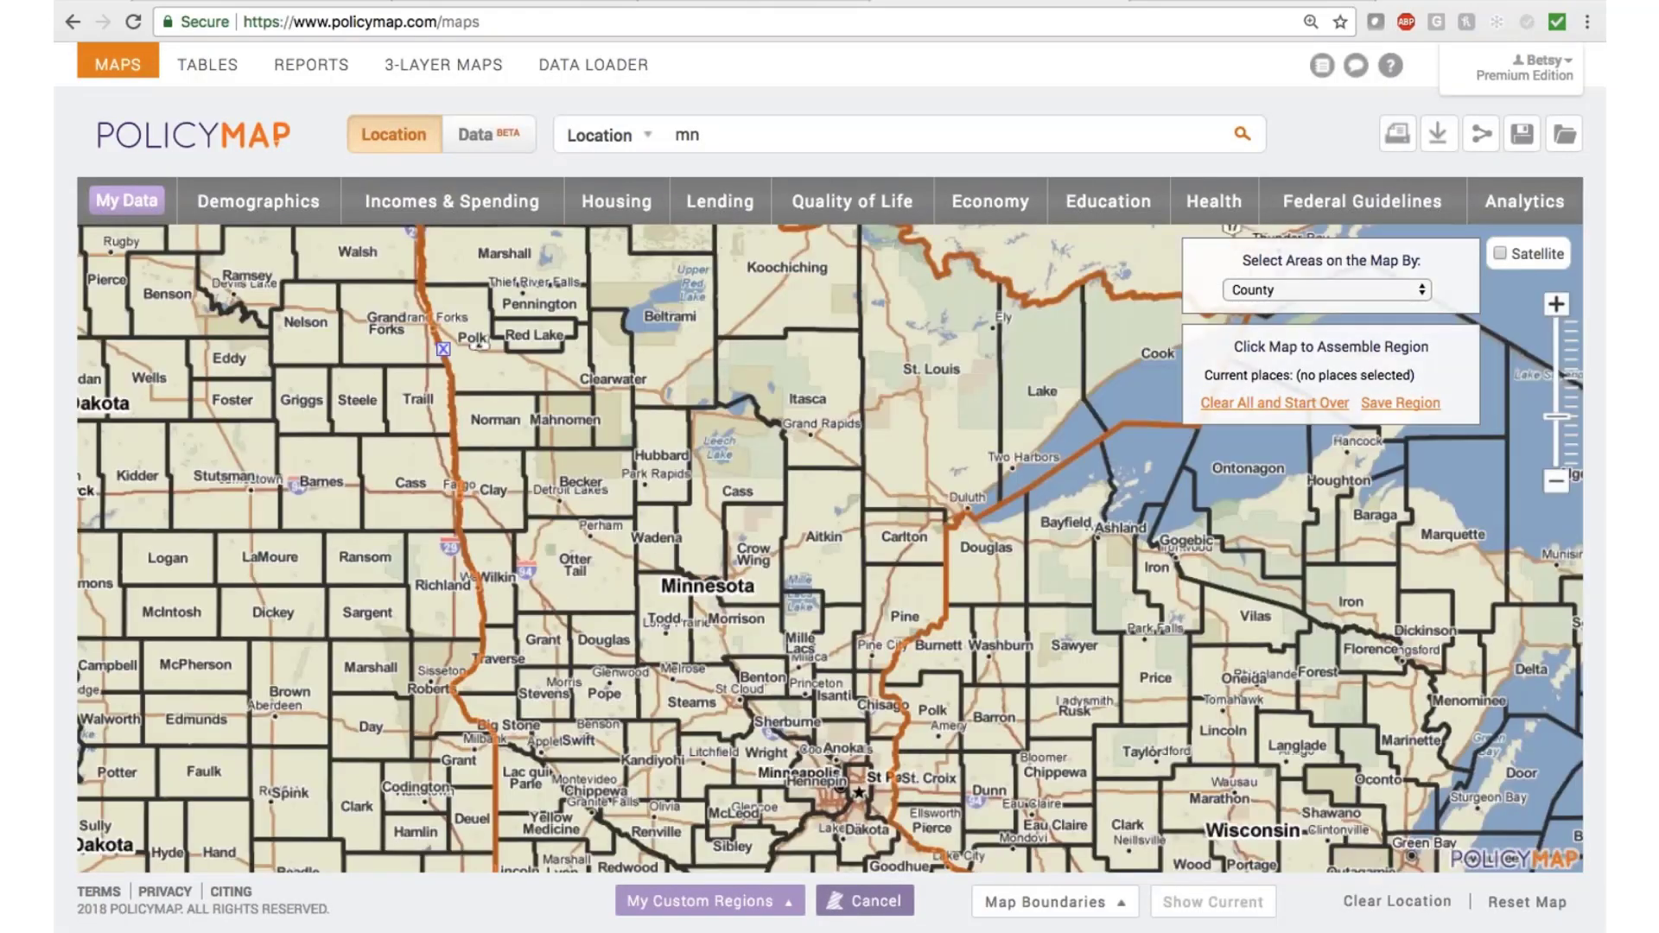
click(1556, 304)
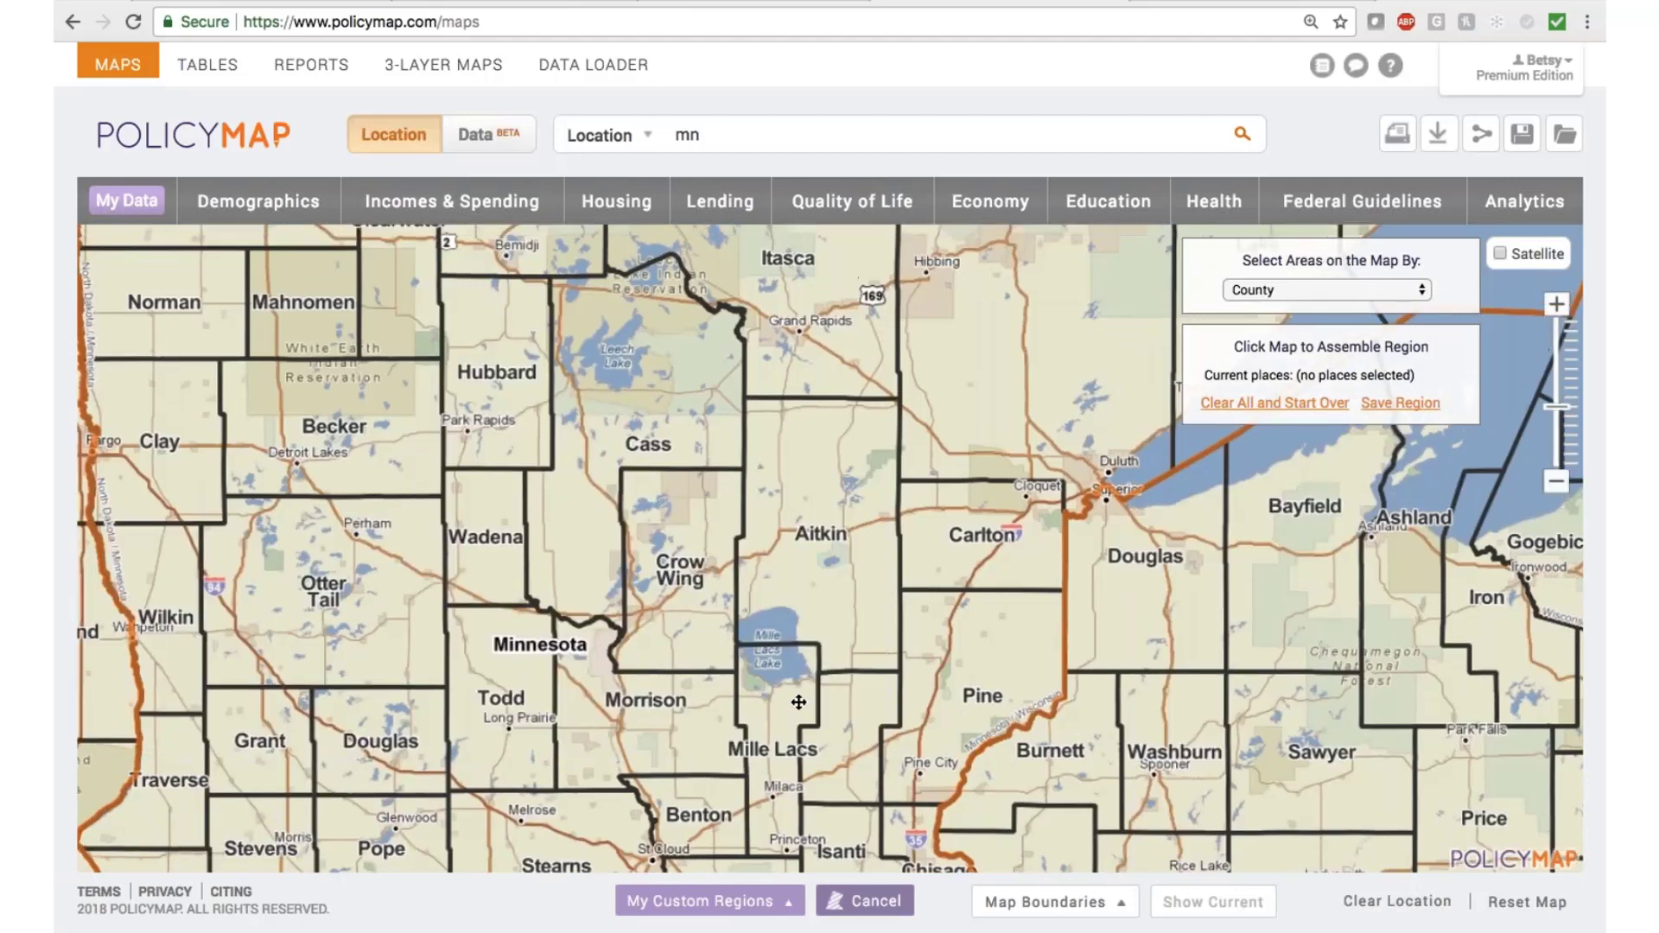
drag(798, 703, 790, 846)
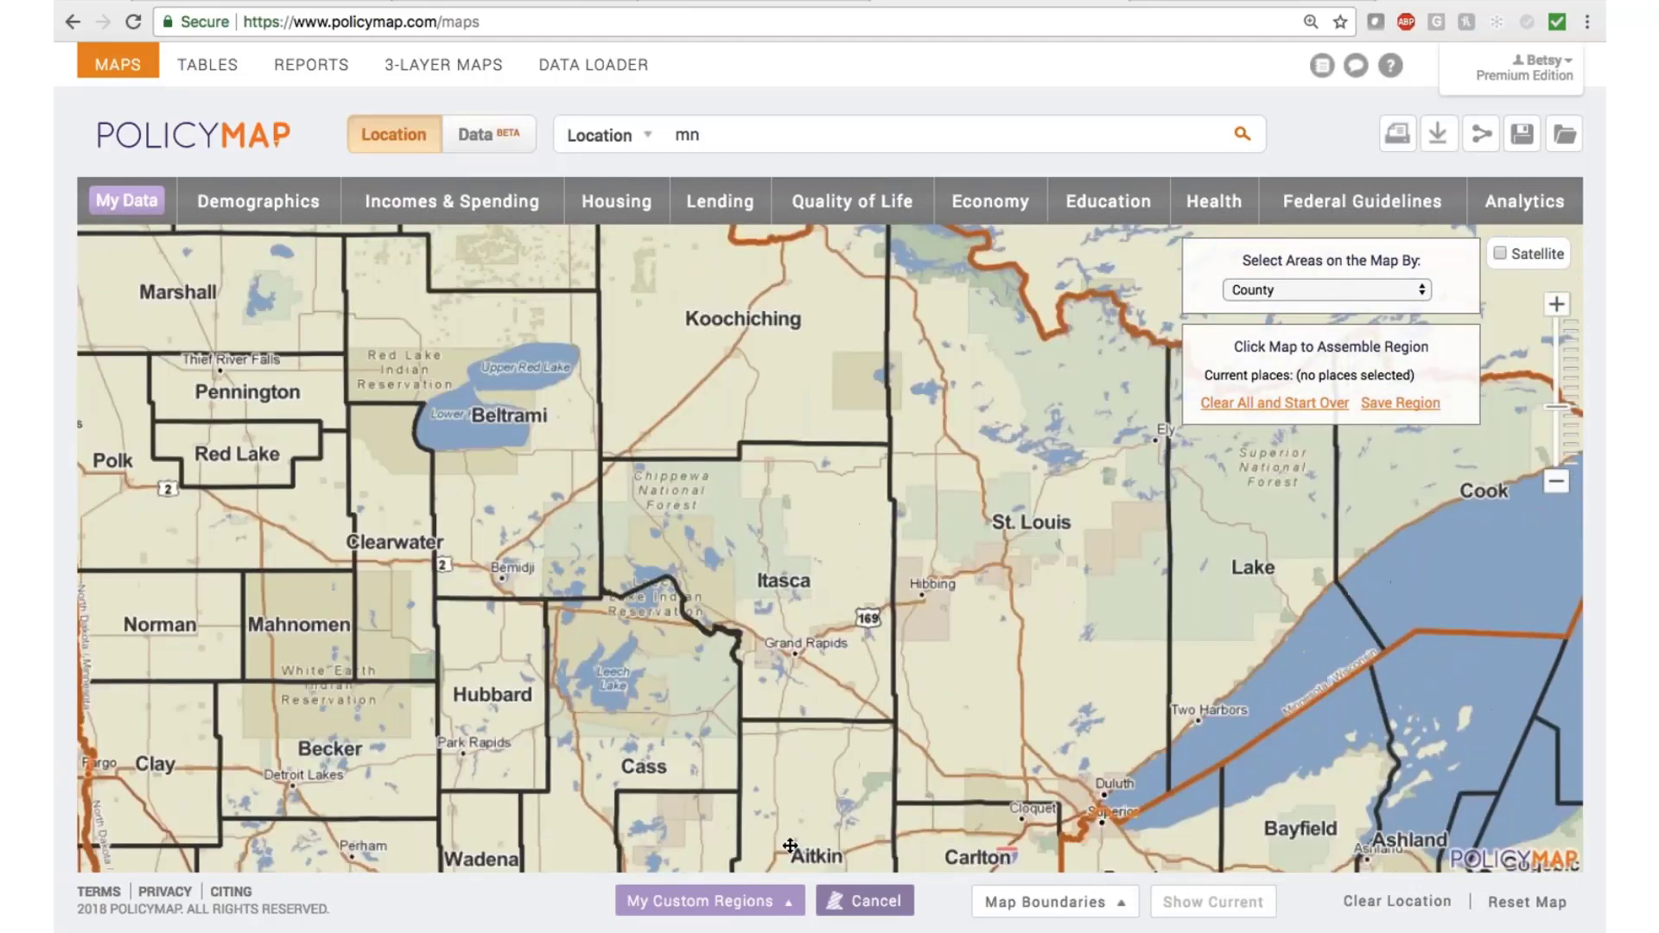
drag(747, 527, 712, 407)
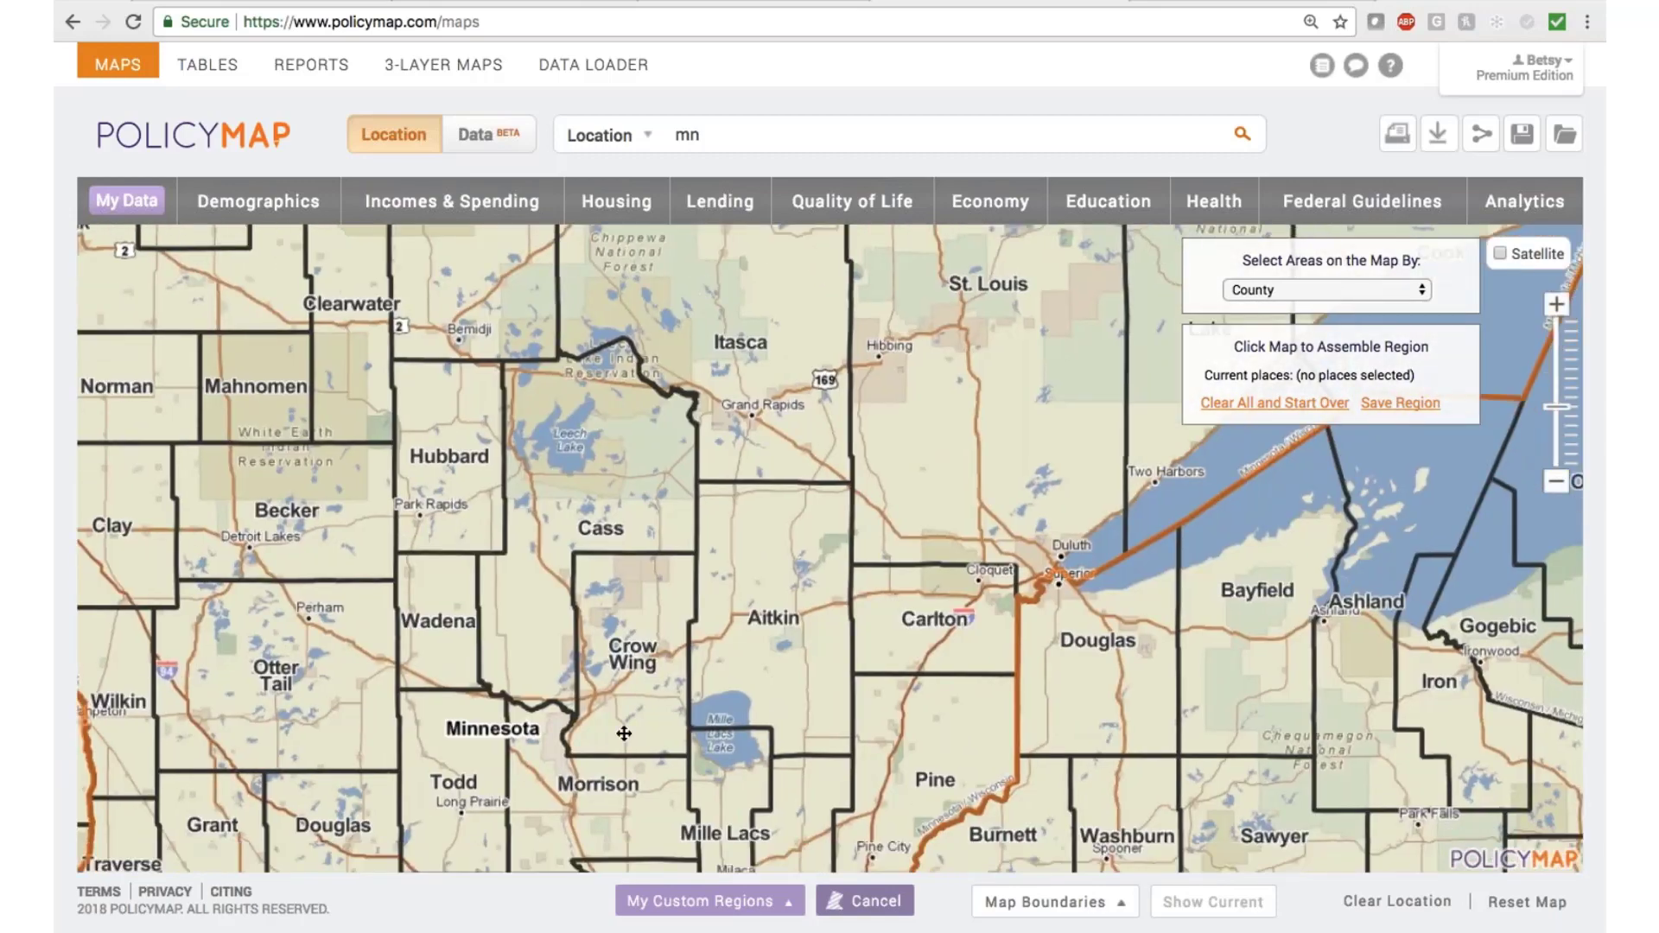
drag(630, 733, 579, 421)
drag(679, 803, 675, 630)
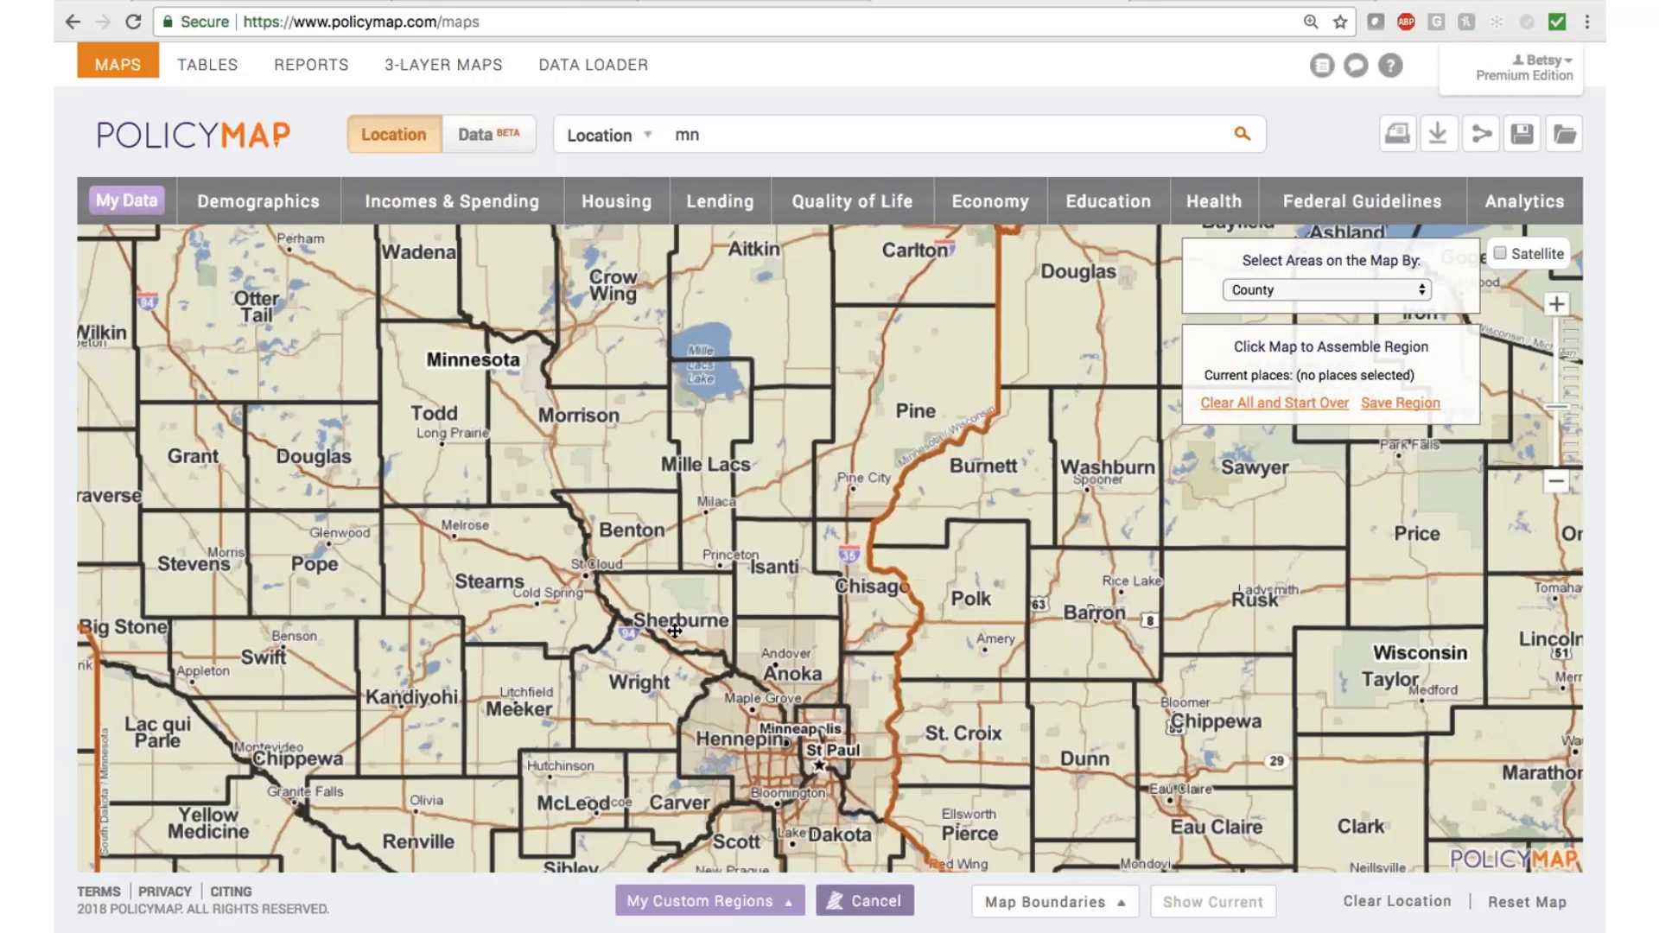
click(728, 733)
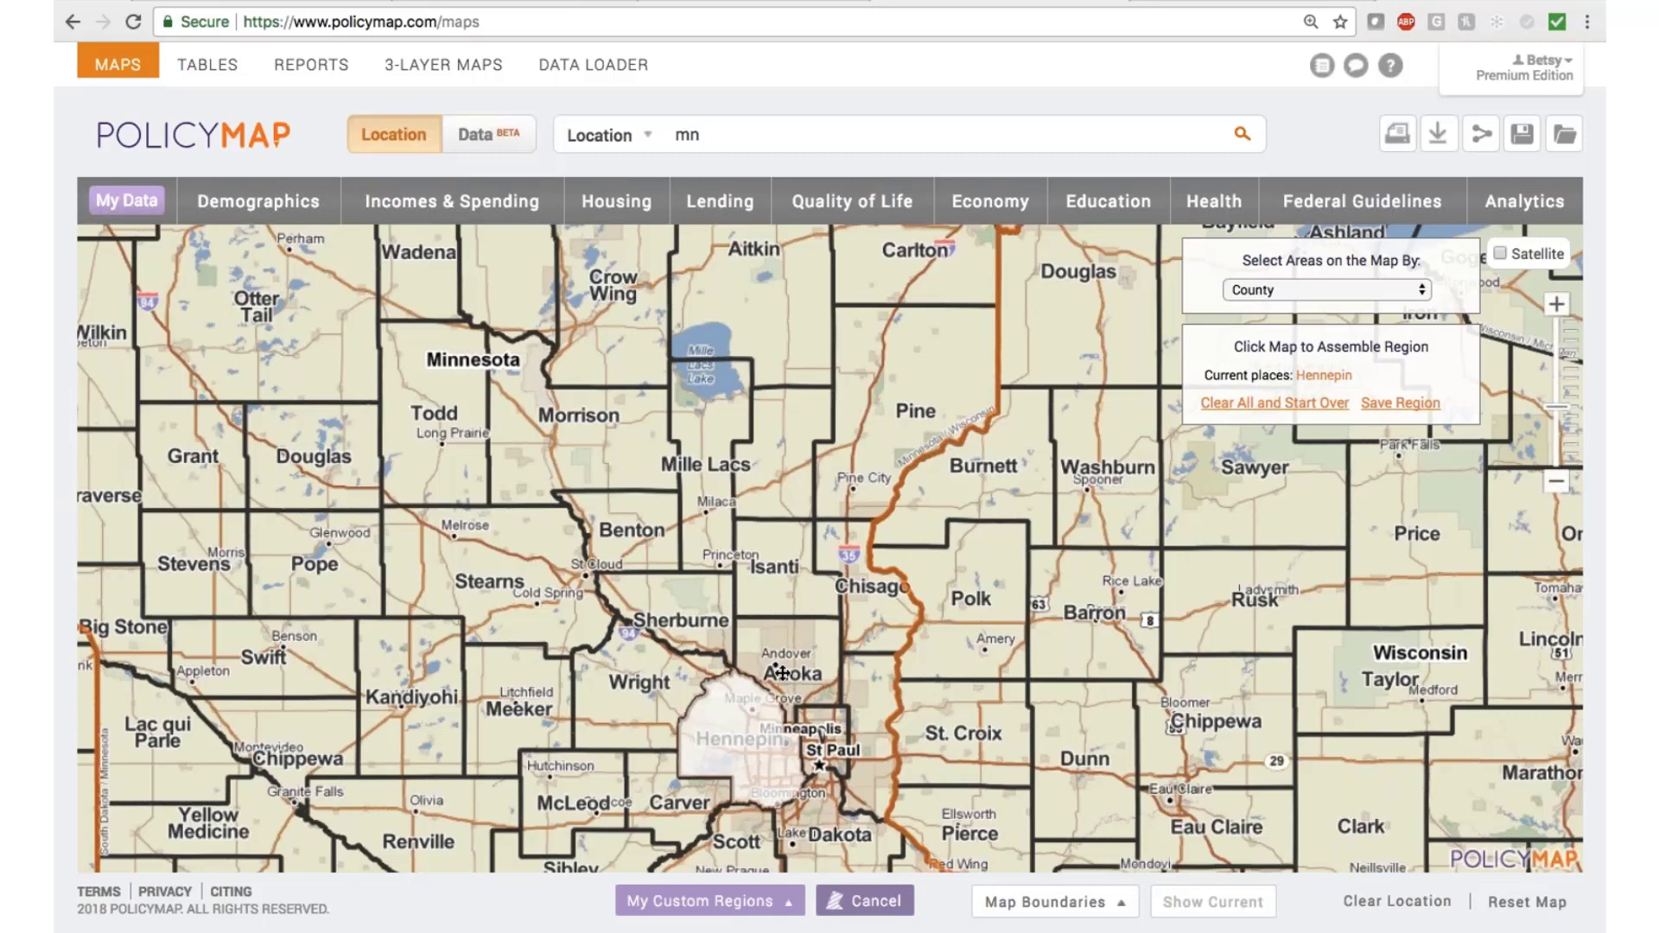
click(805, 664)
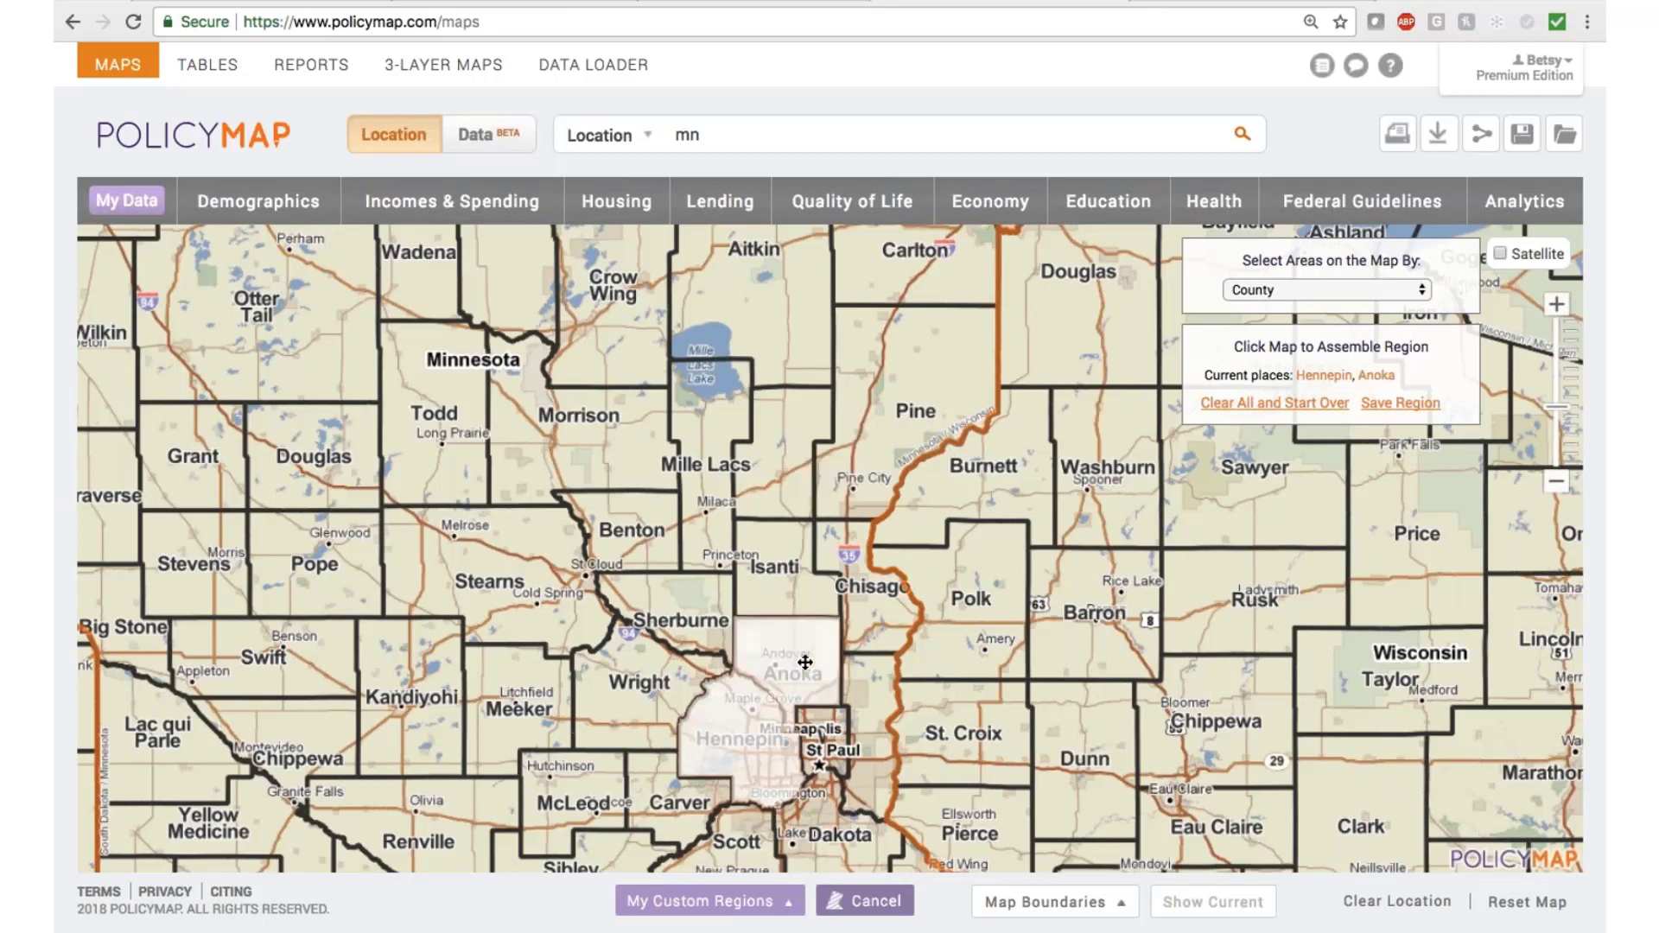
click(830, 759)
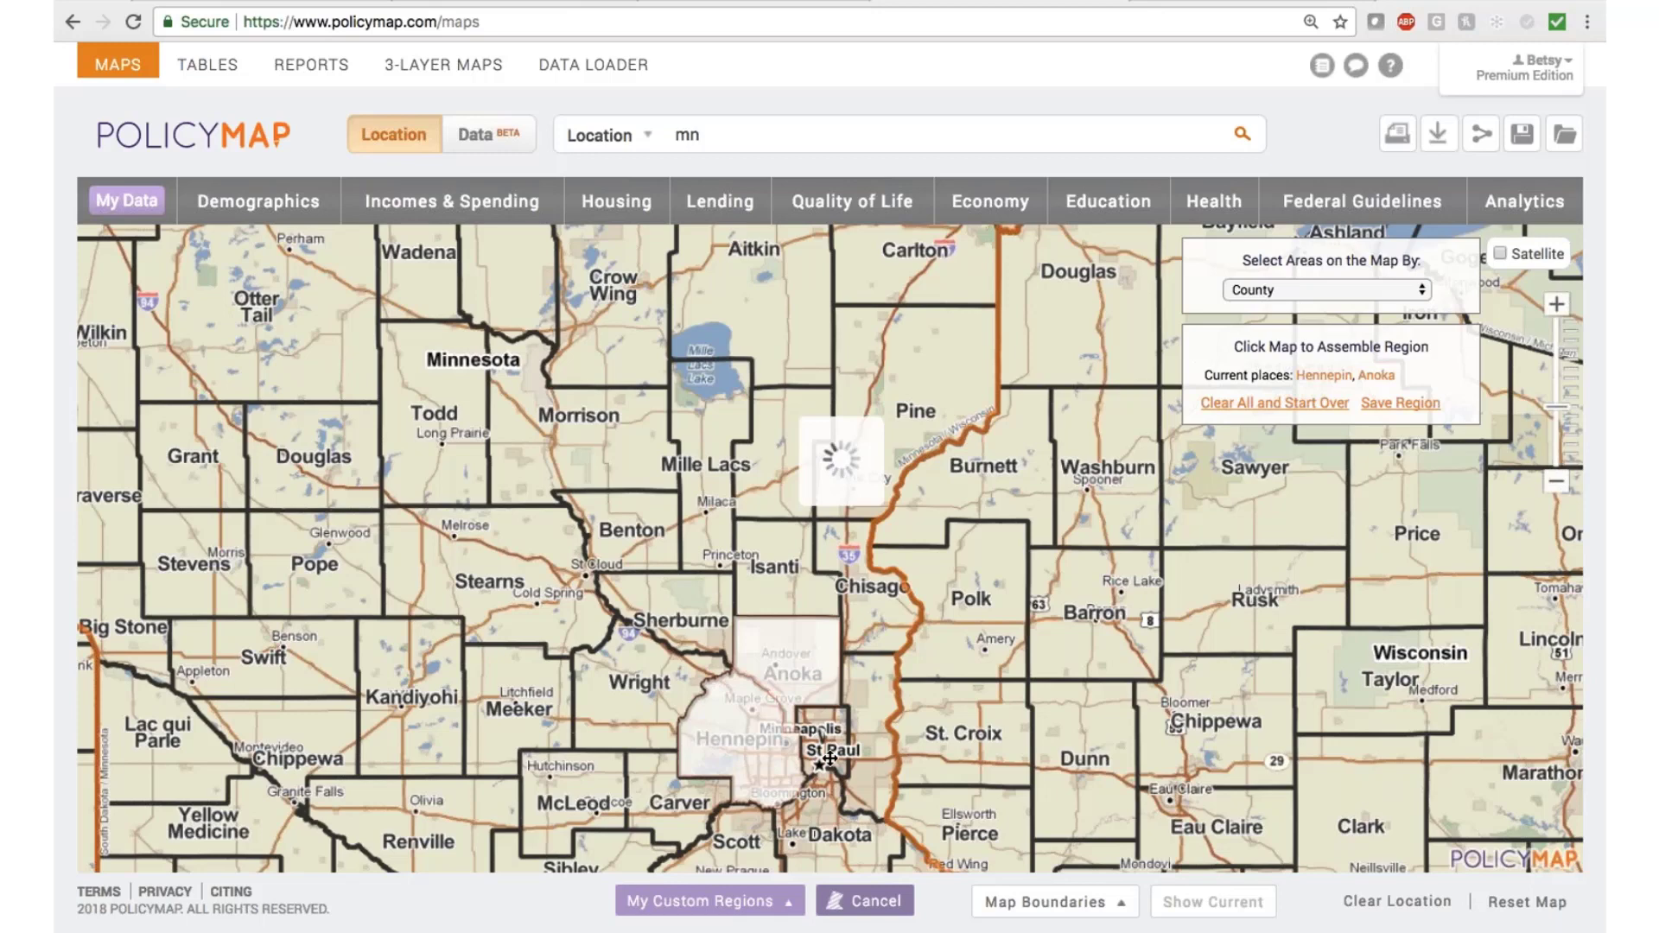
click(634, 704)
click(704, 640)
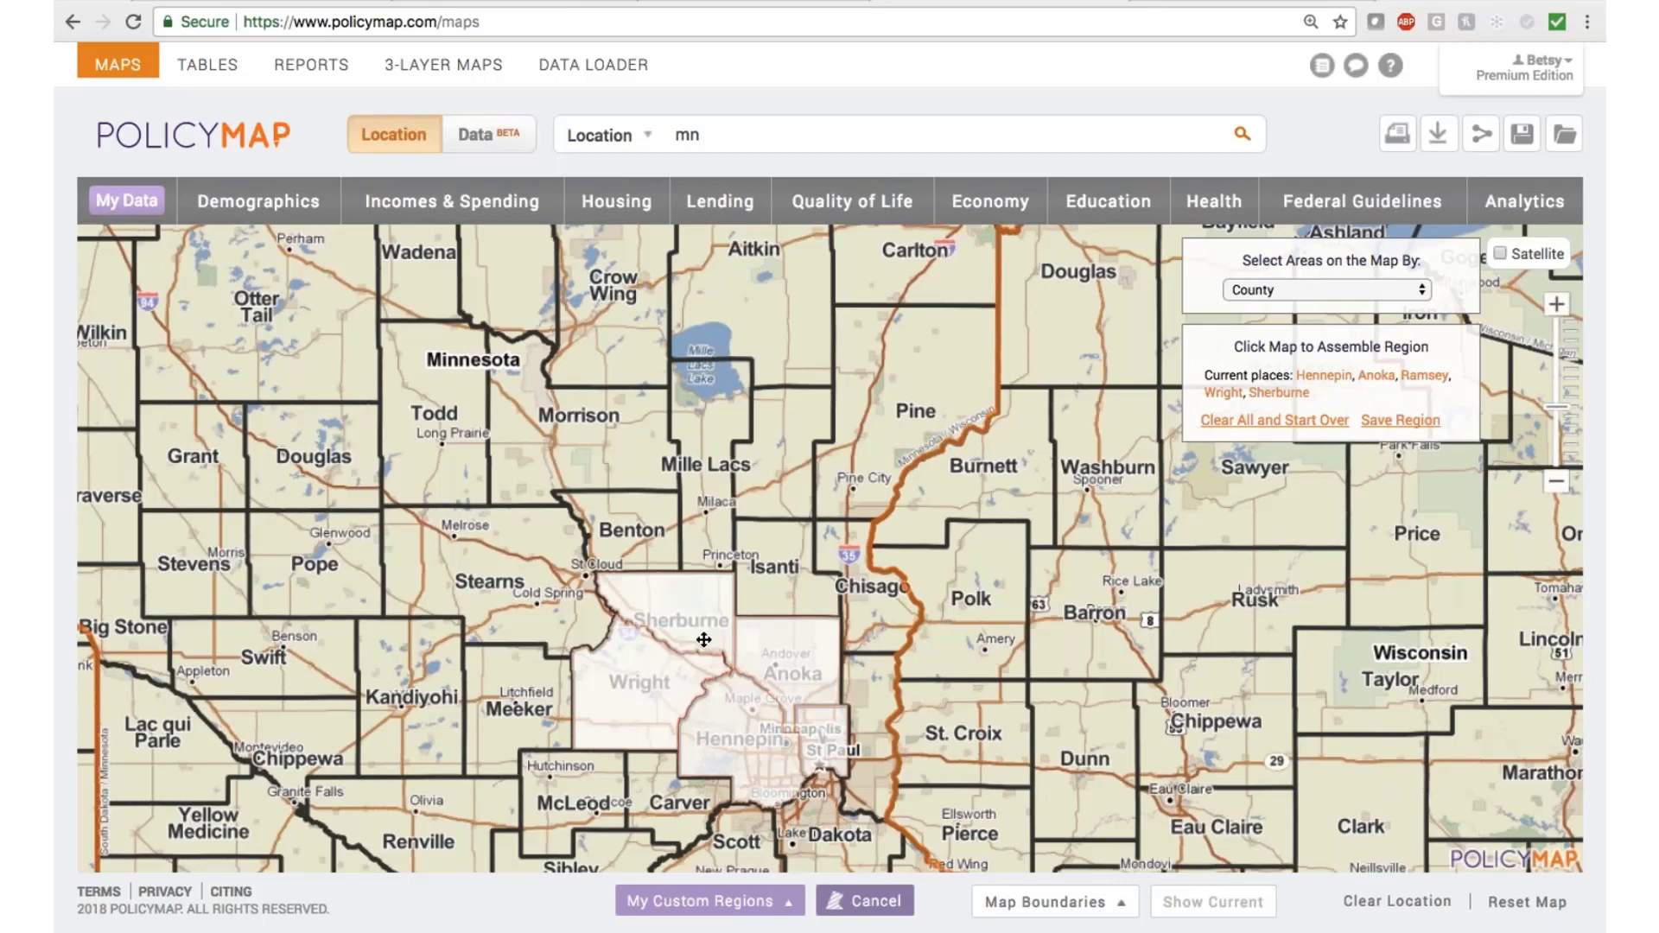
Save the assembled region of counties under the name "Counties Surrounding Minn.".
click(1400, 420)
click(754, 370)
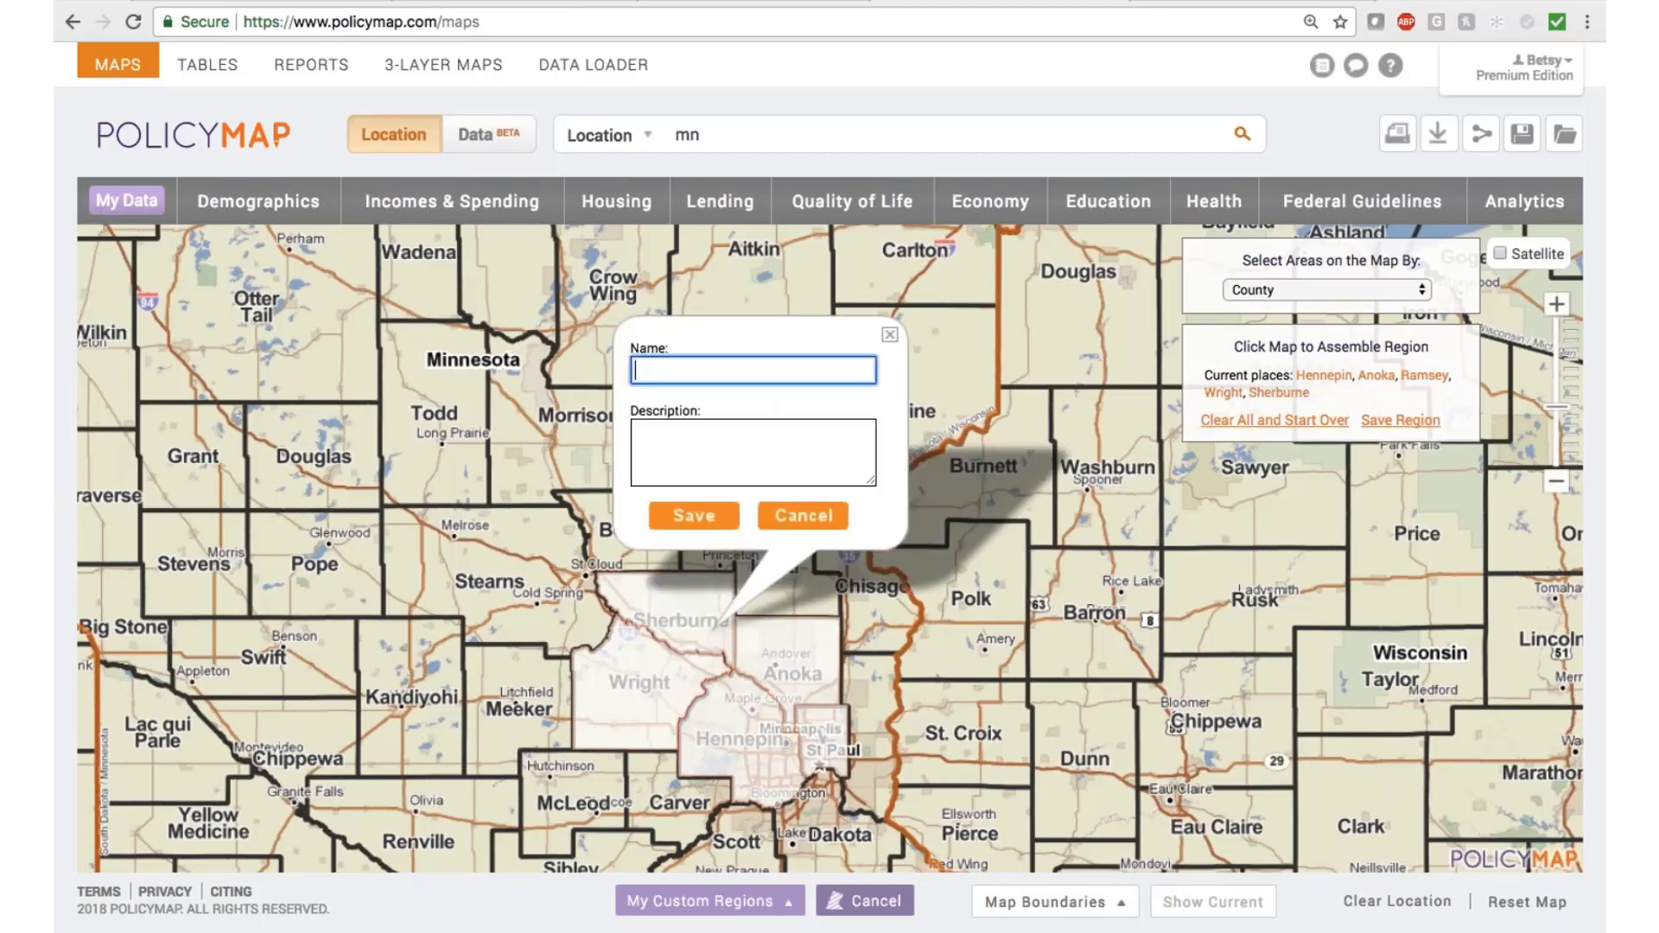
text(Count)
text(is)
text(s Surroun)
text(ding Minnic)
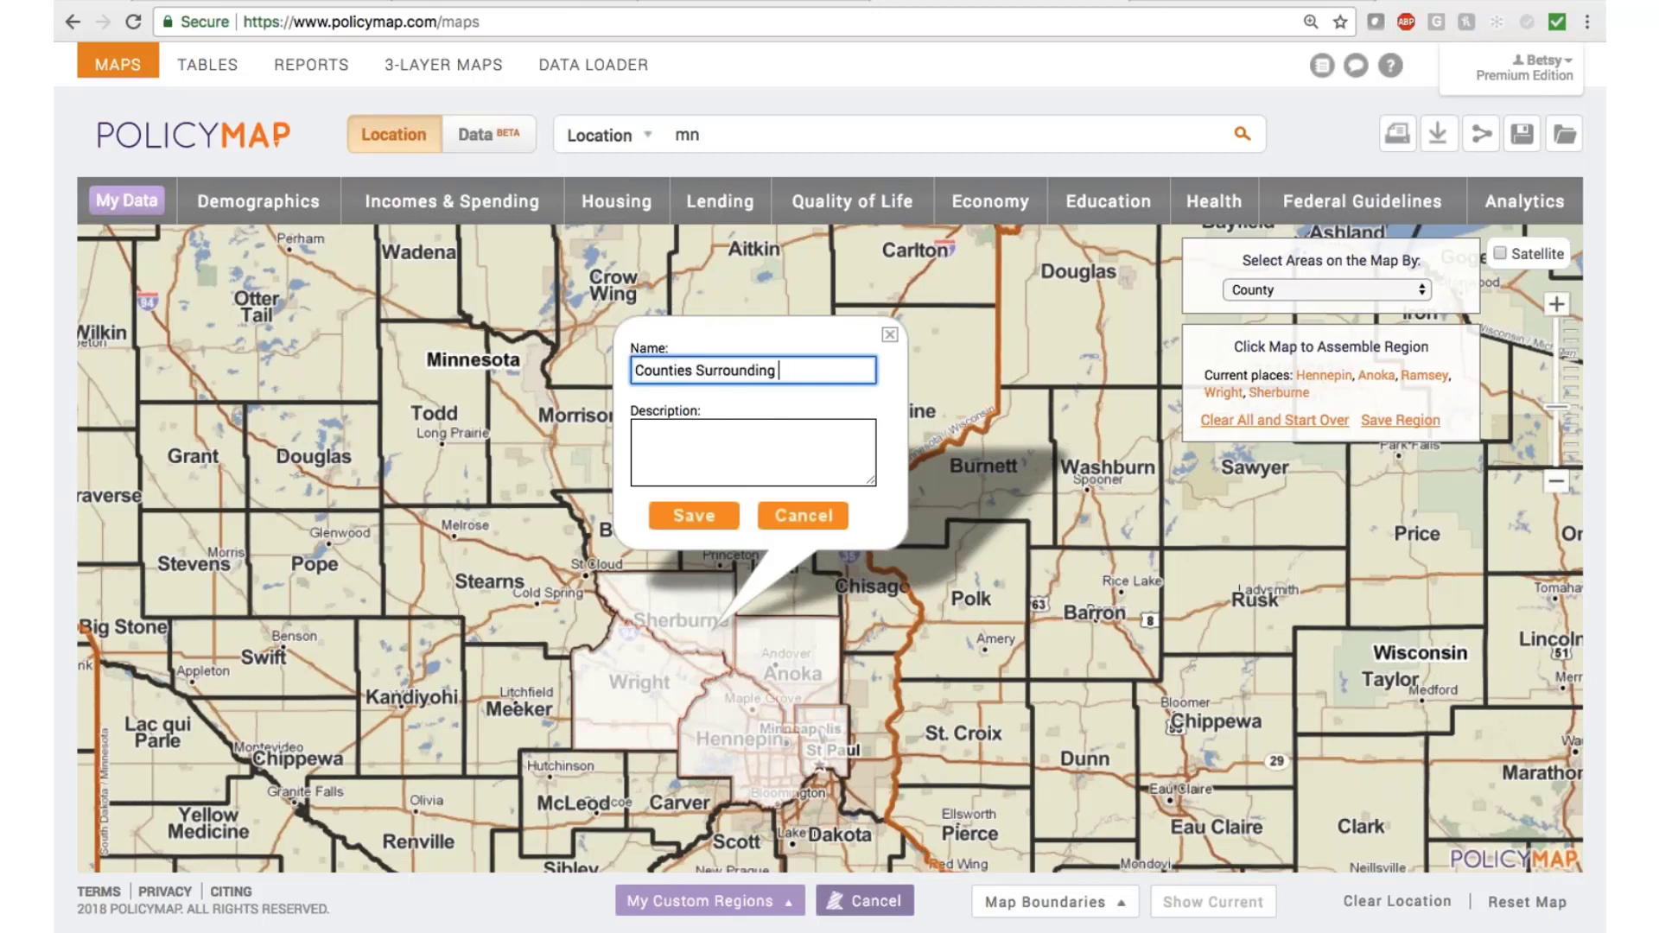
key(BackSpace)
key(BackSpace)
text(.)
key(Return)
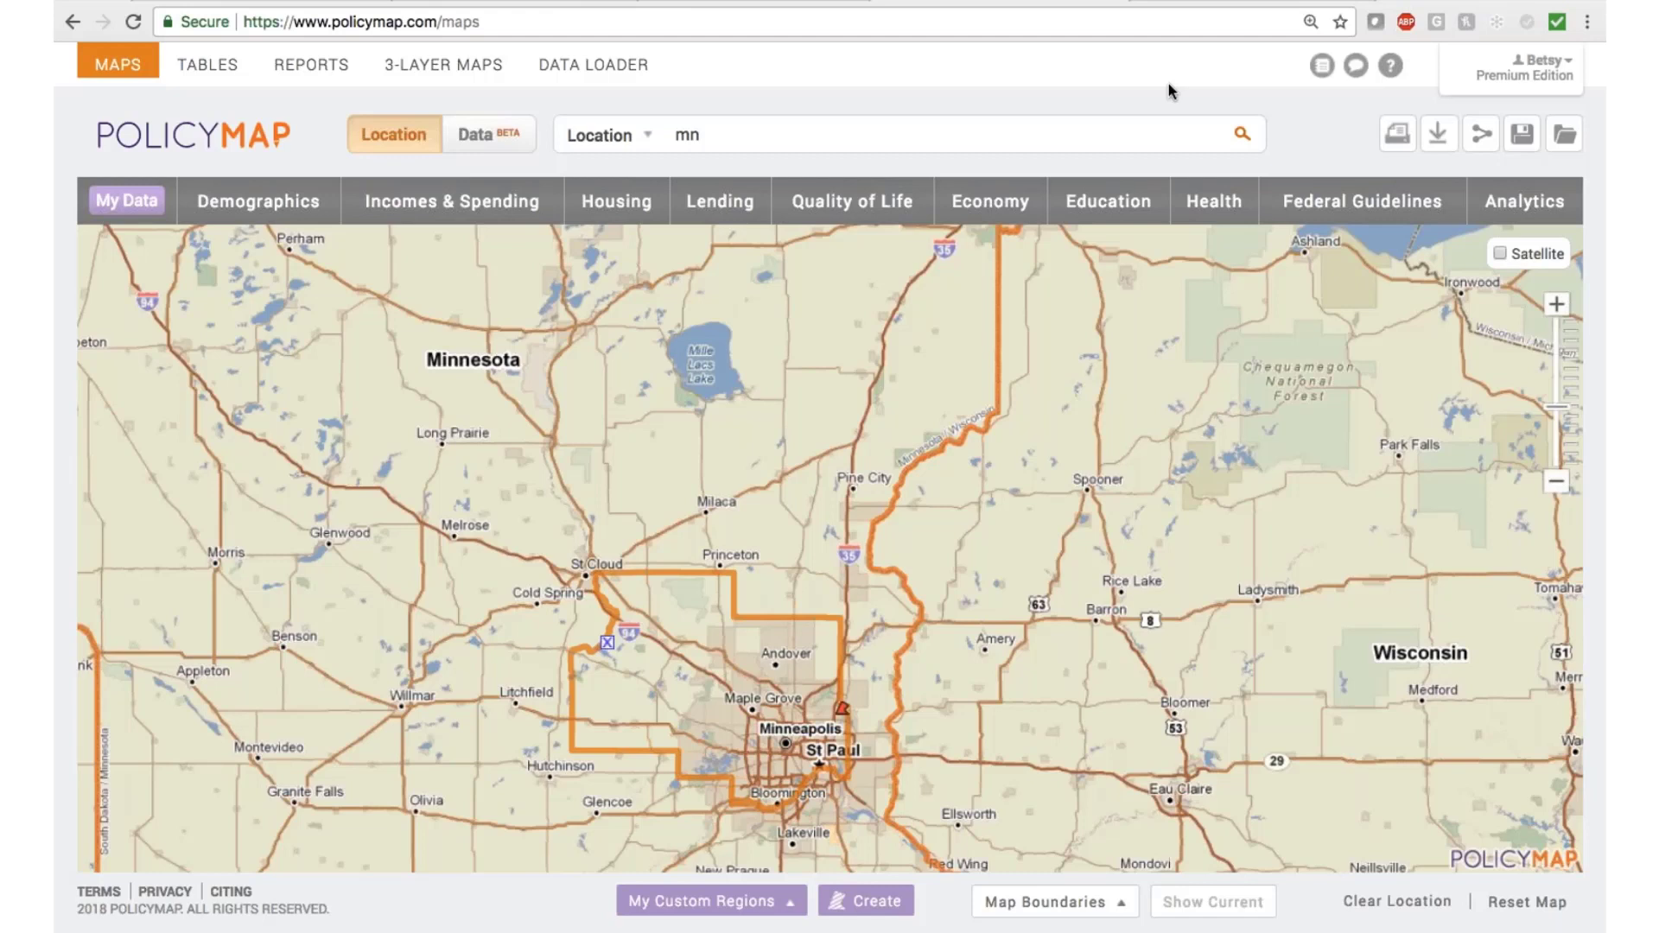
Map the 2017 rate of farmers' markets per 100,000 people around the saved region and check its shading options.
scroll(1169, 83, right, 1)
scroll(1168, 83, left, 1)
click(1556, 305)
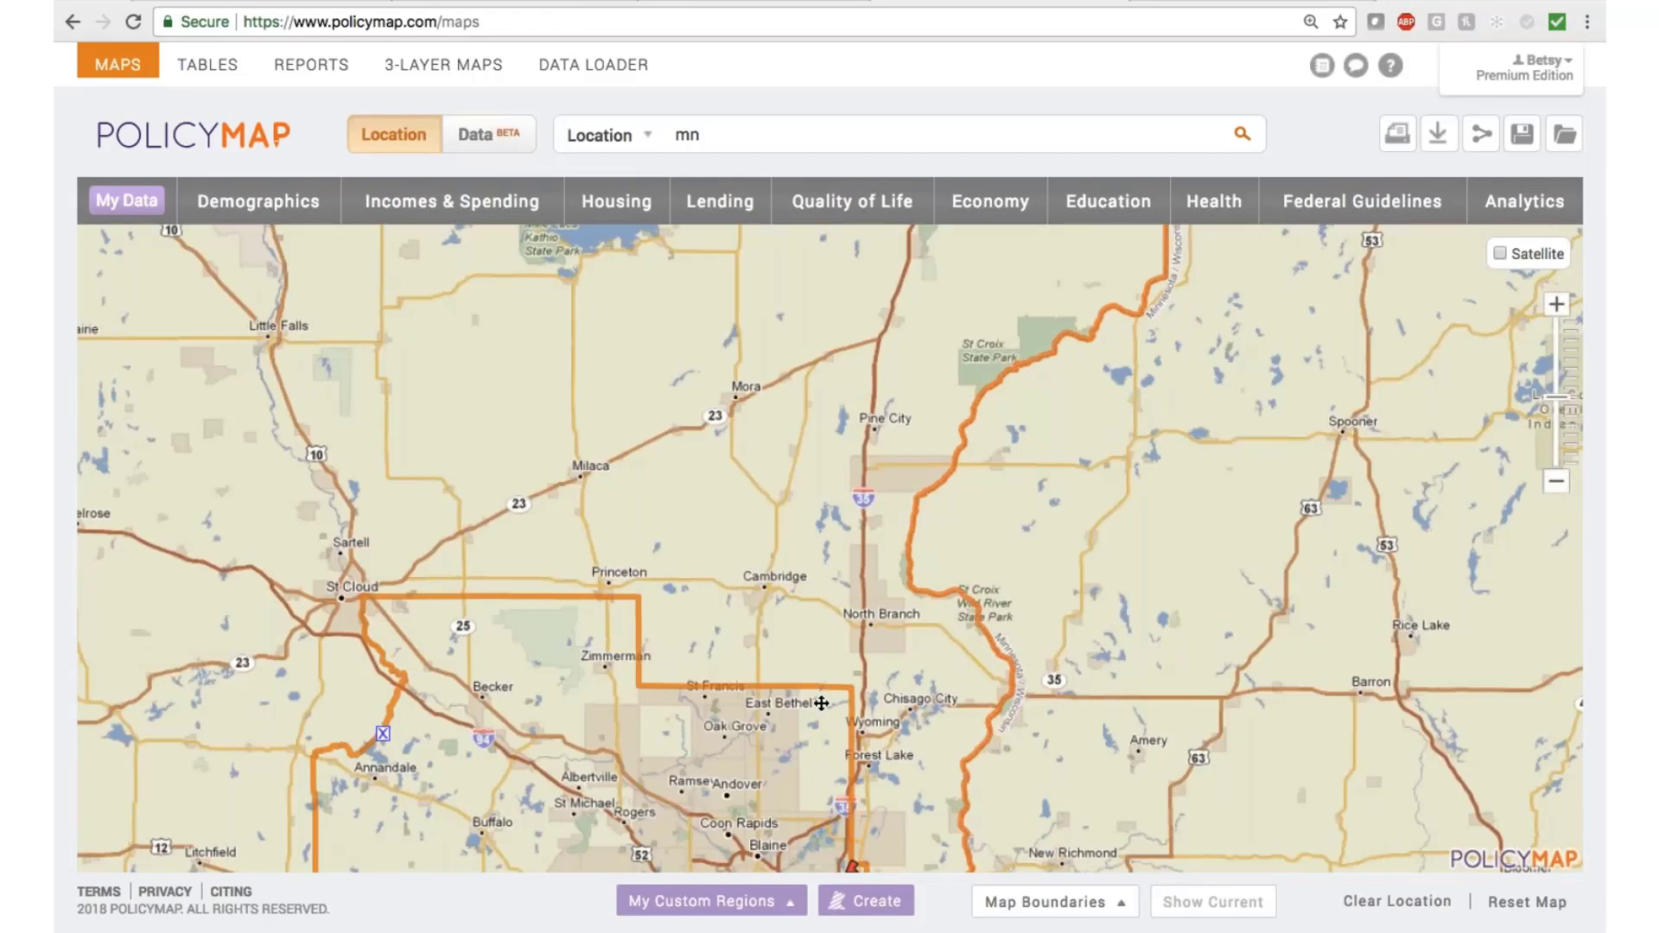
drag(982, 606, 1040, 471)
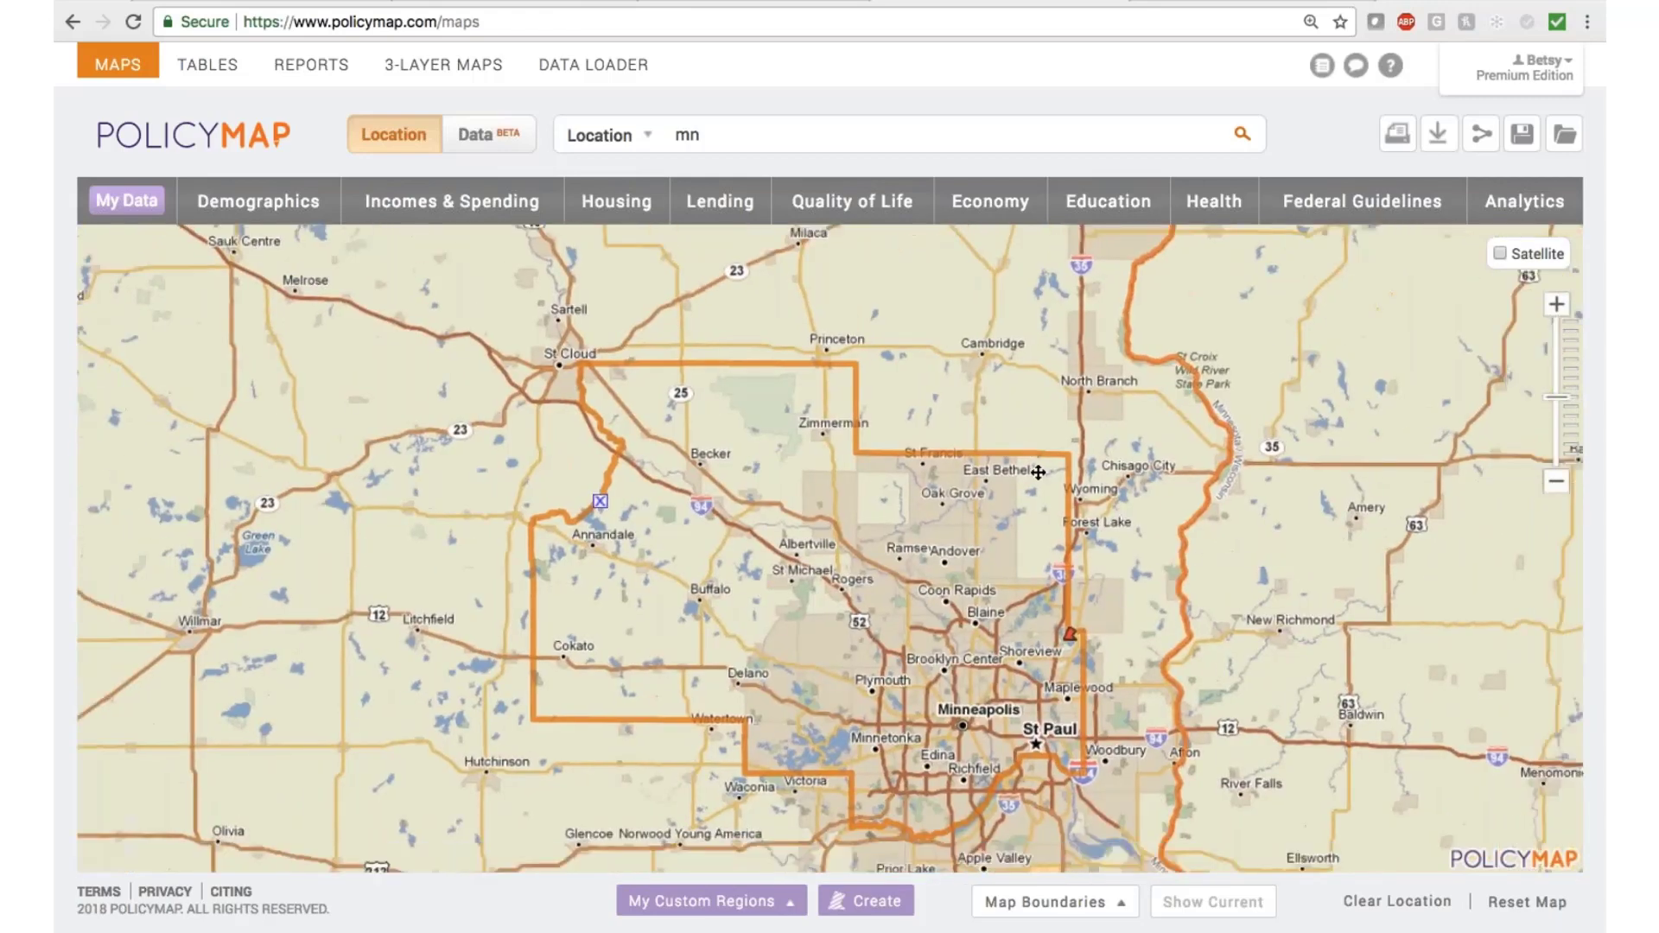
scroll(1103, 442, up, 1)
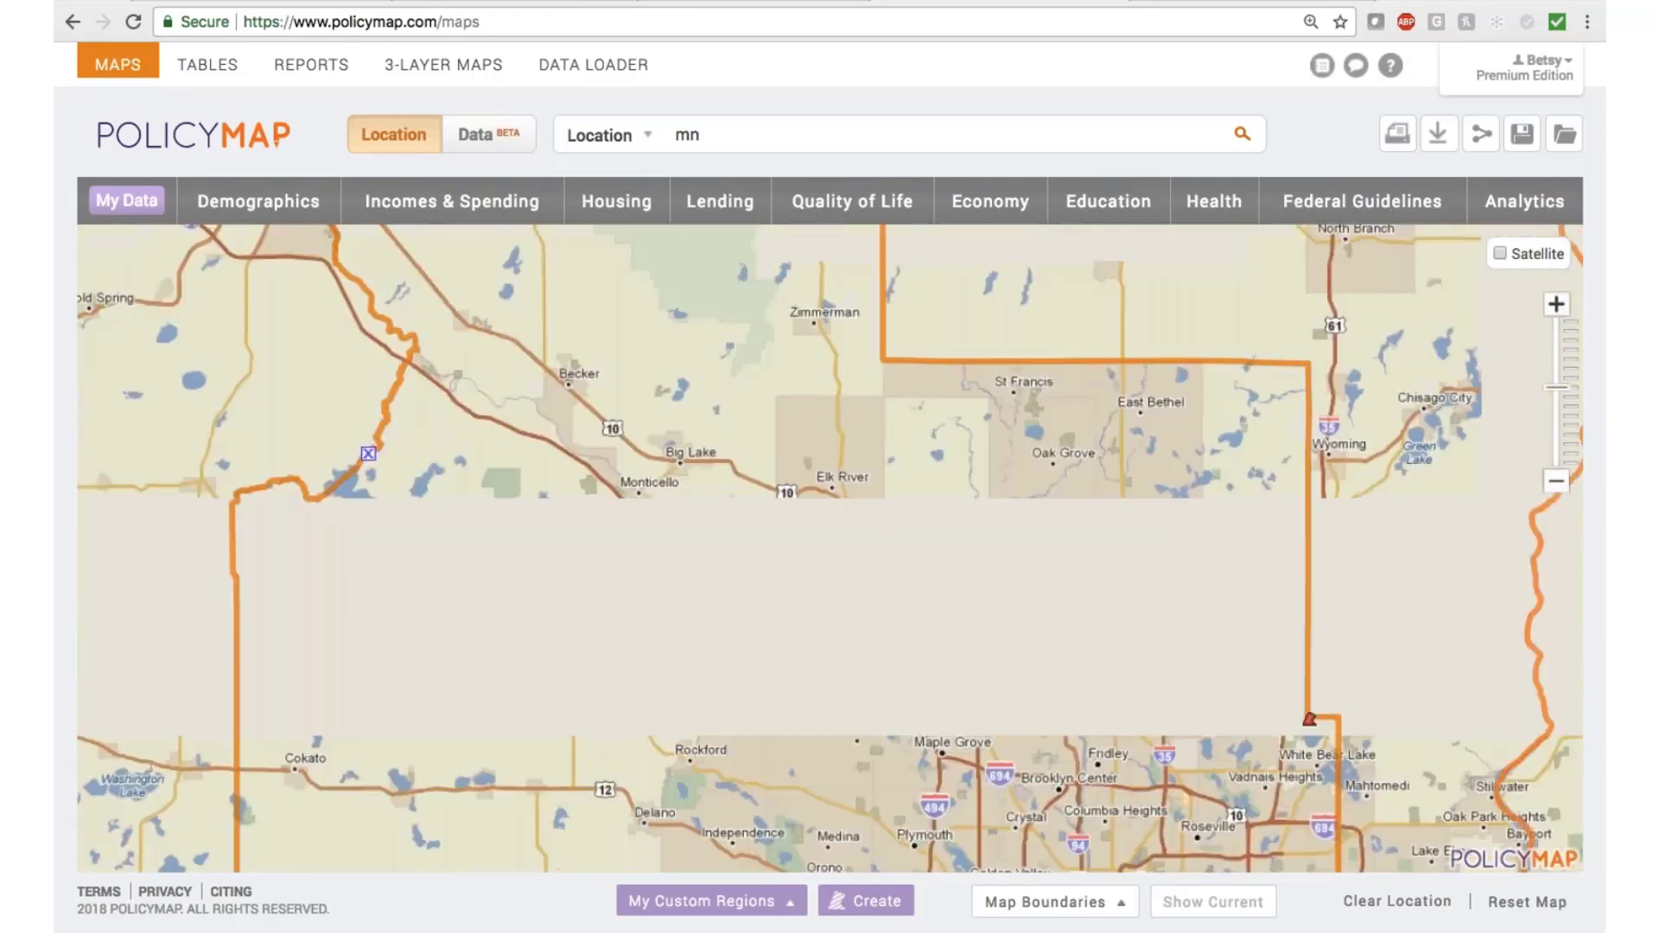
click(1221, 197)
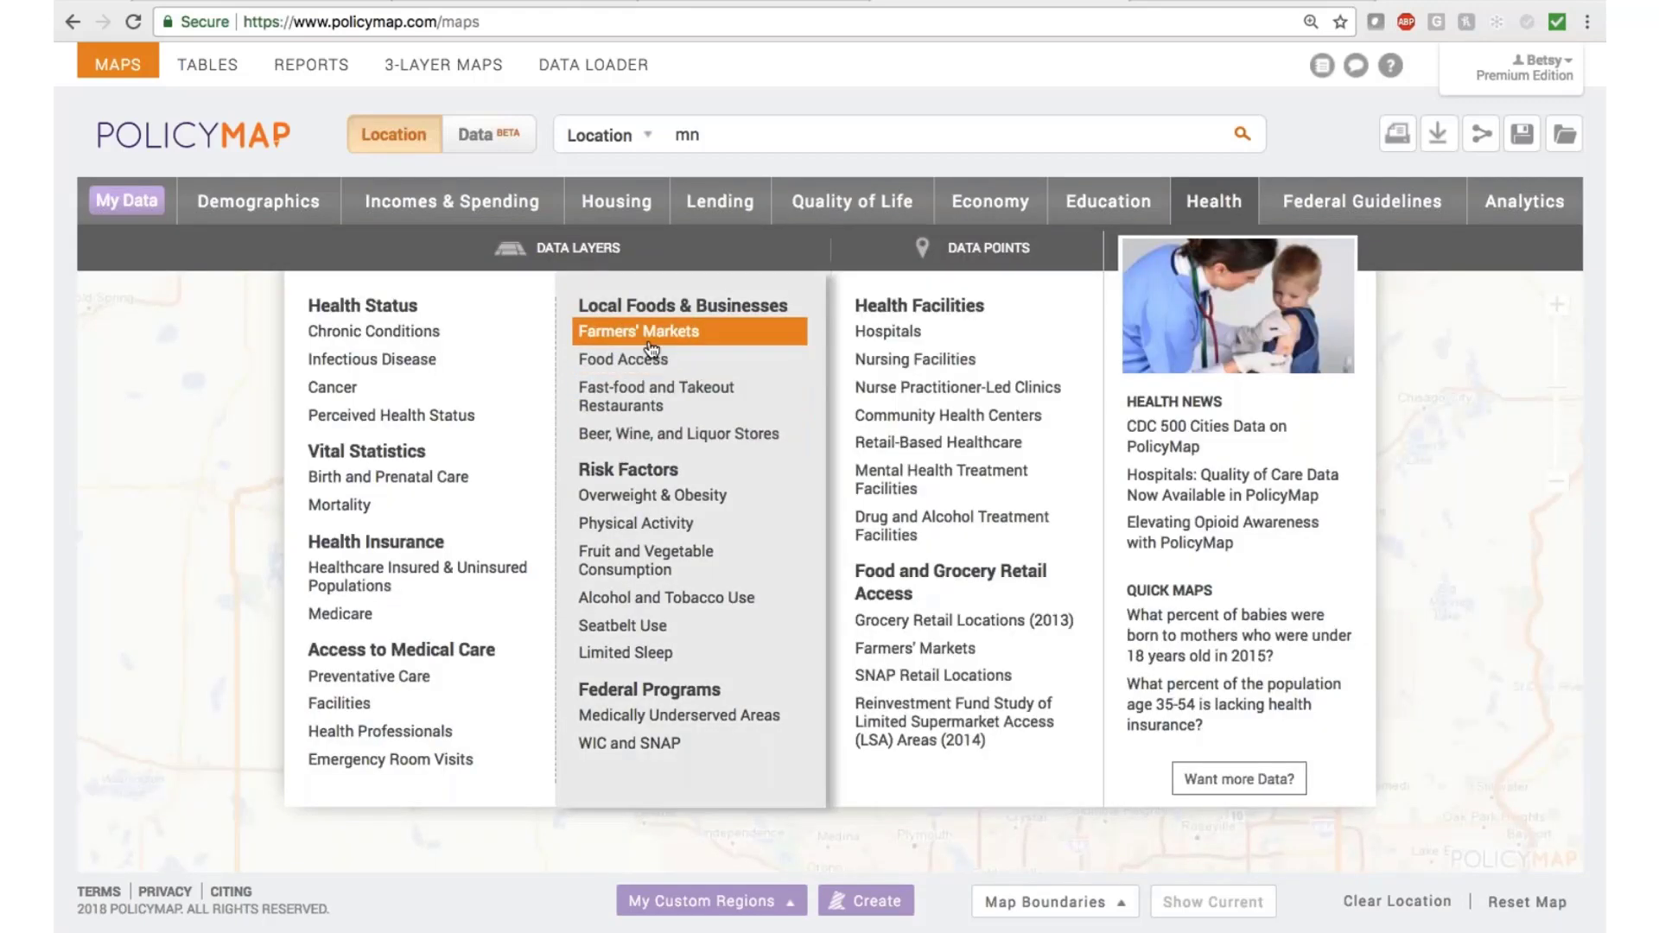
mouse_move(650, 374)
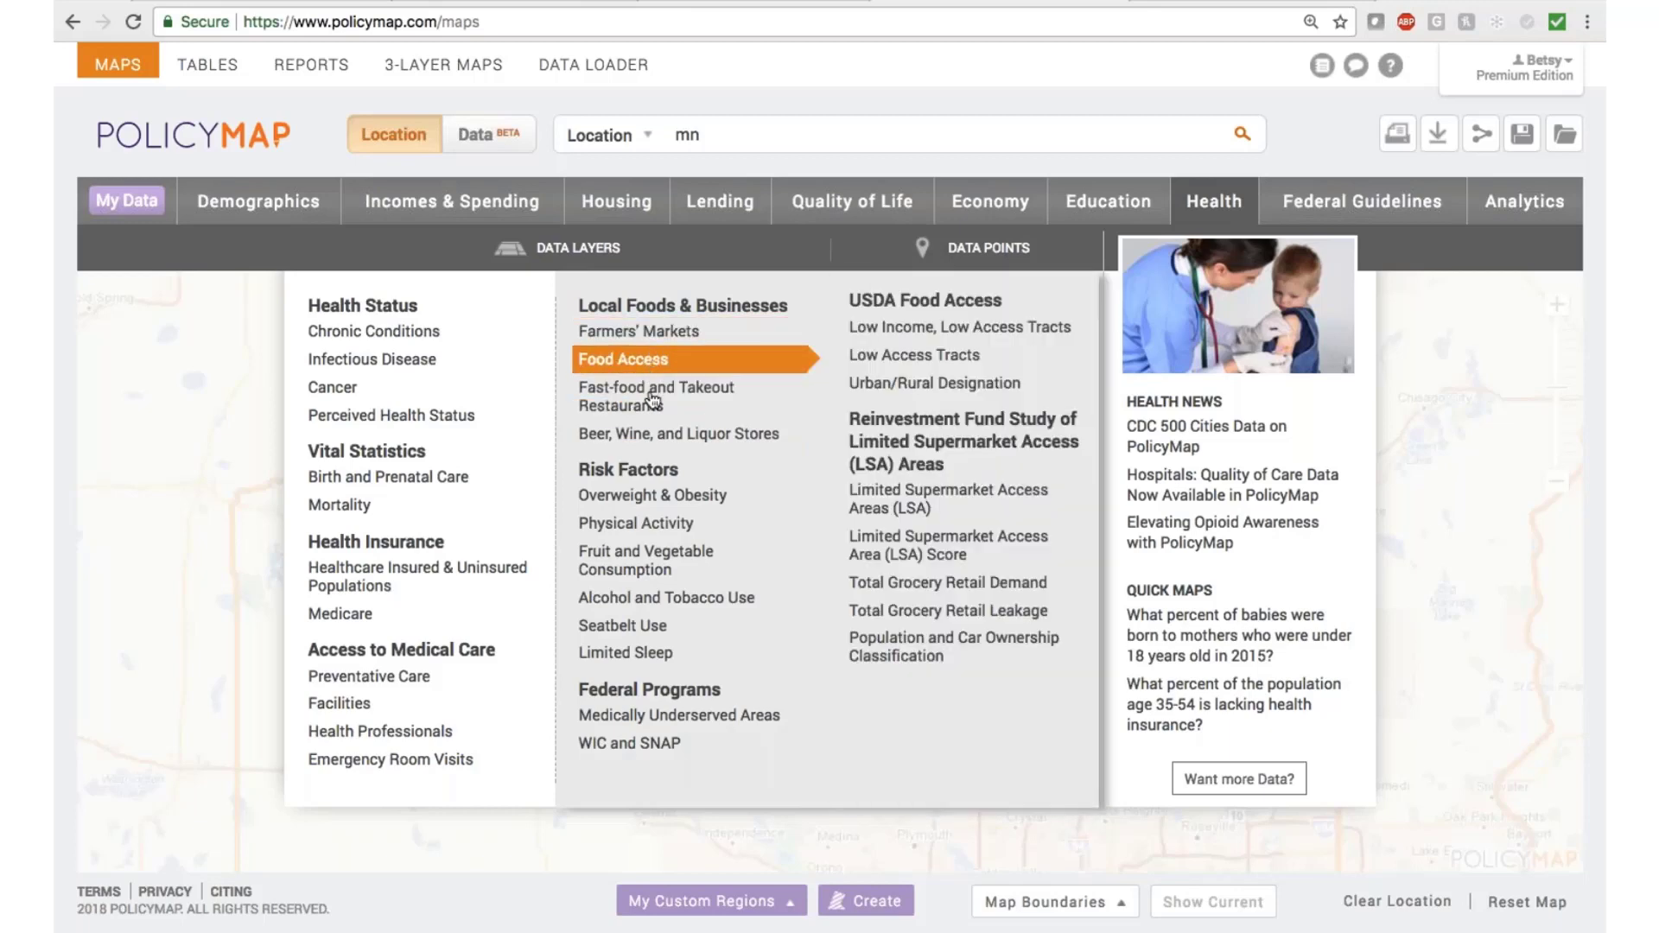
click(668, 342)
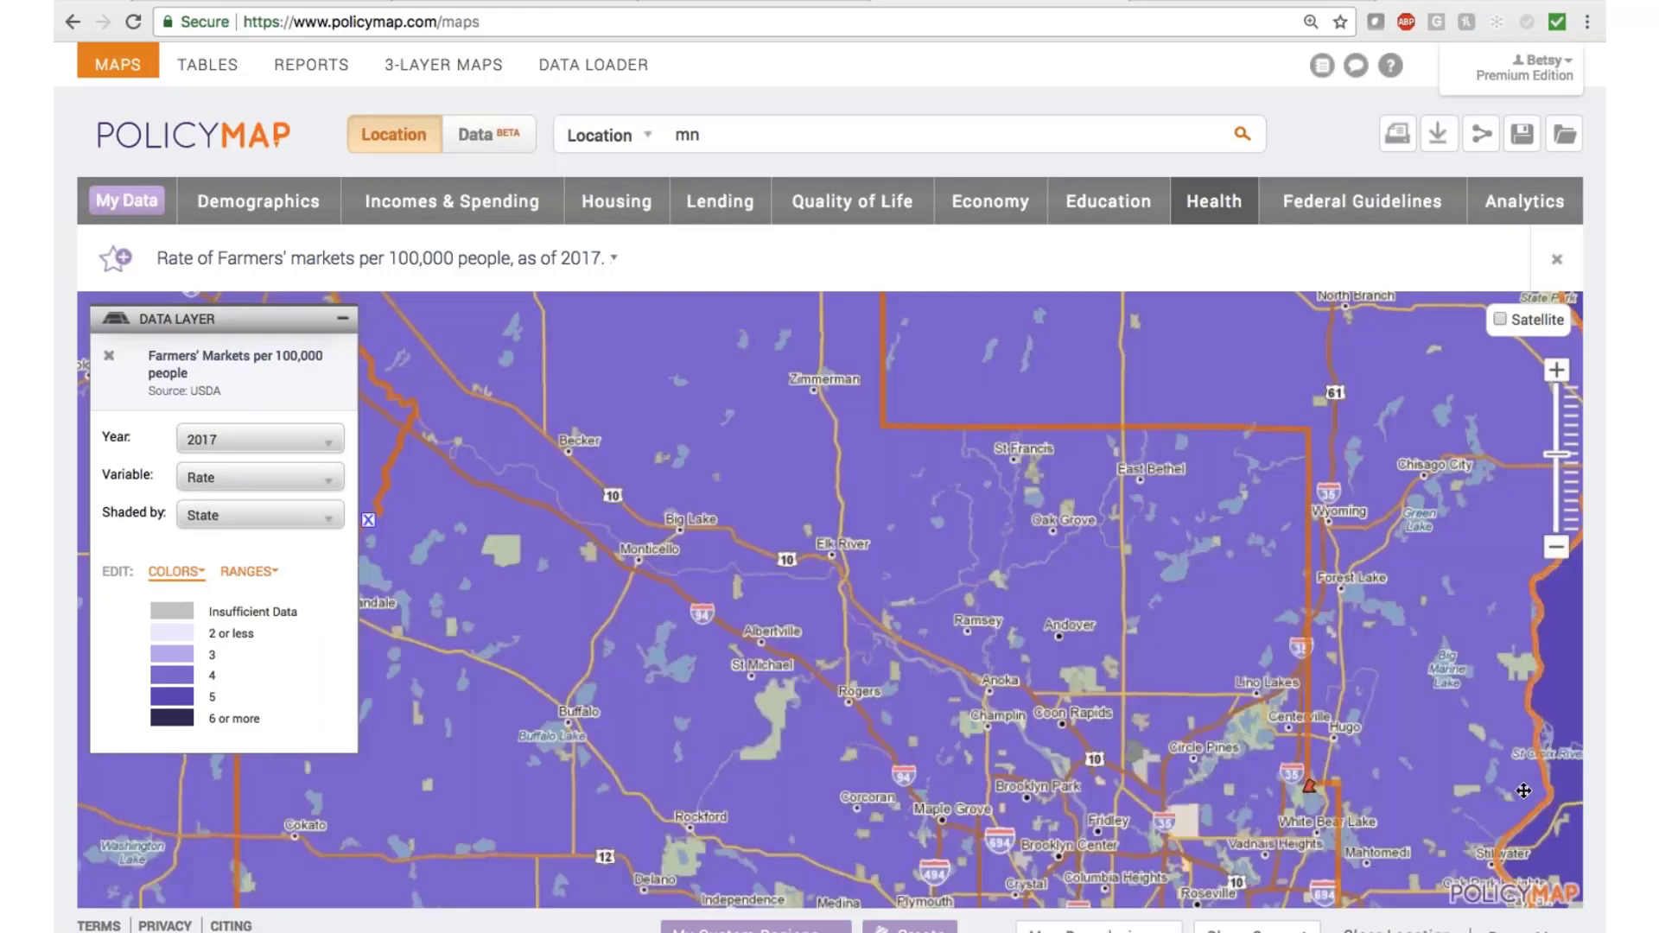
click(262, 516)
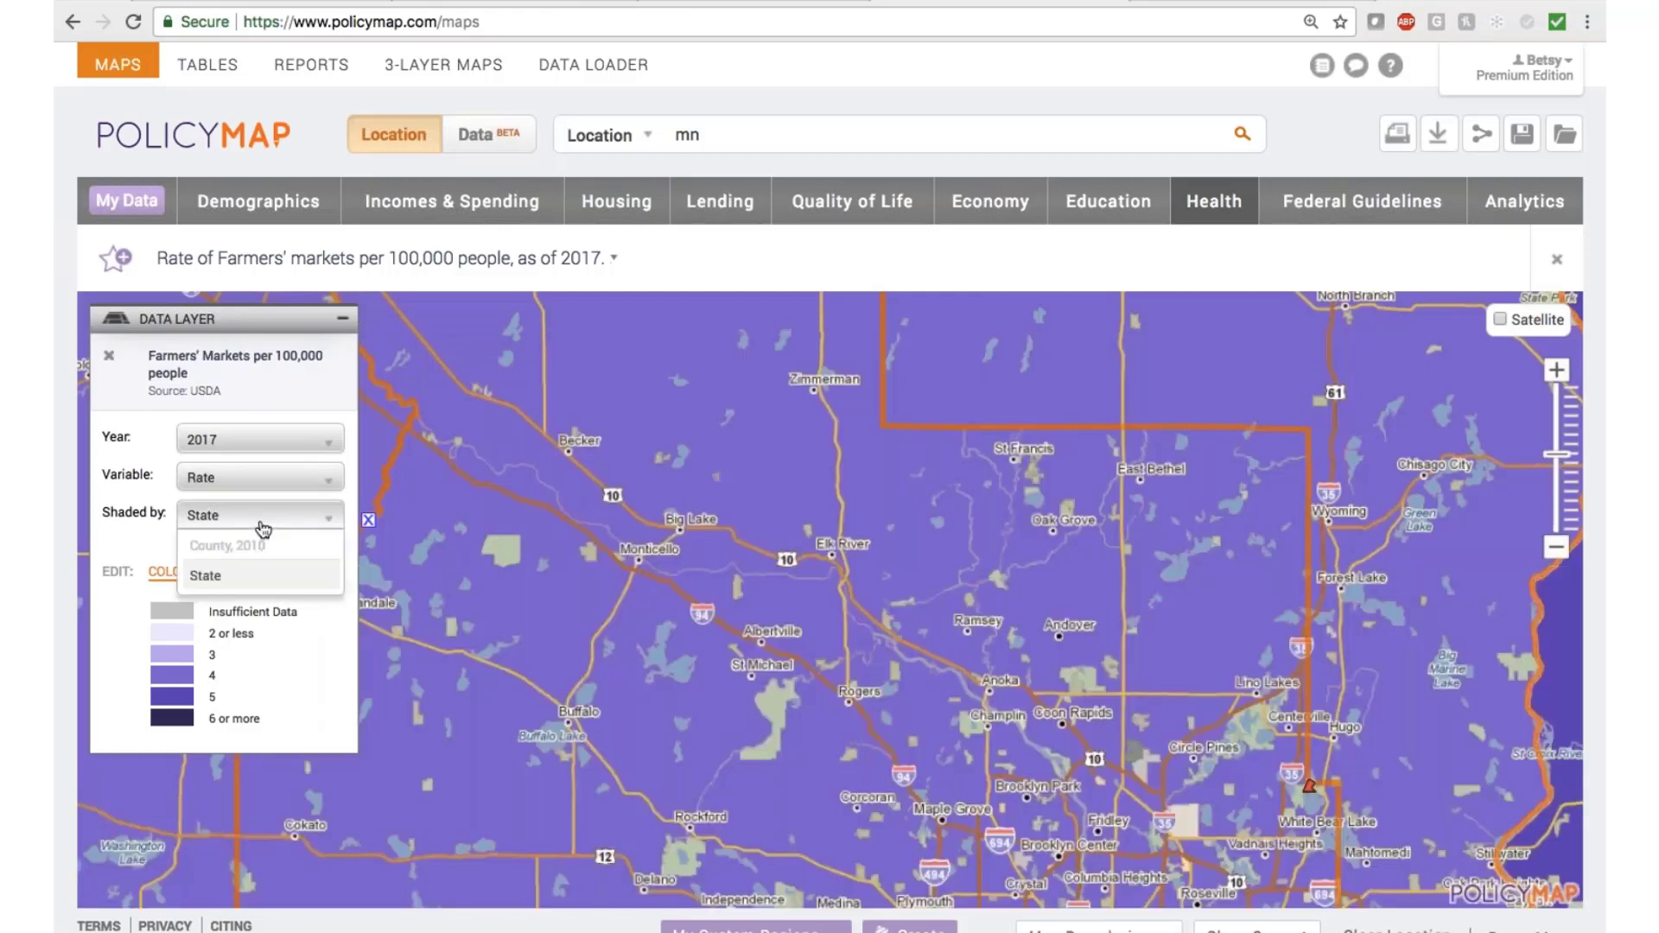
click(262, 523)
Map the self-assessed health layer for adults reporting very good or excellent health.
click(1214, 201)
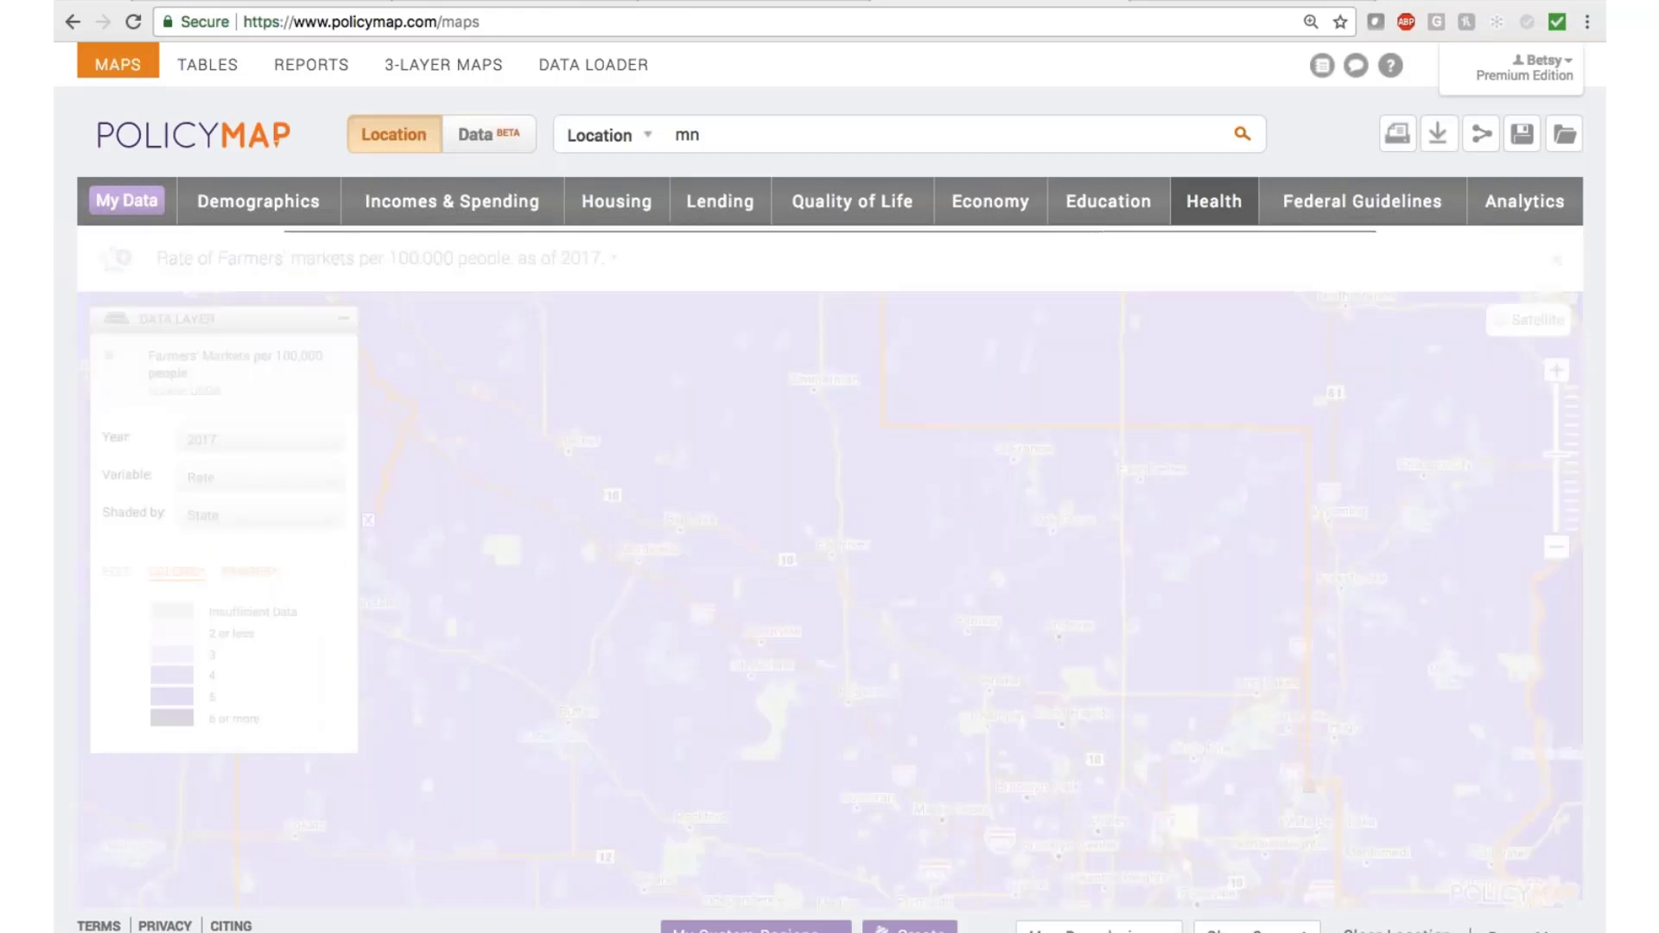
mouse_move(339, 506)
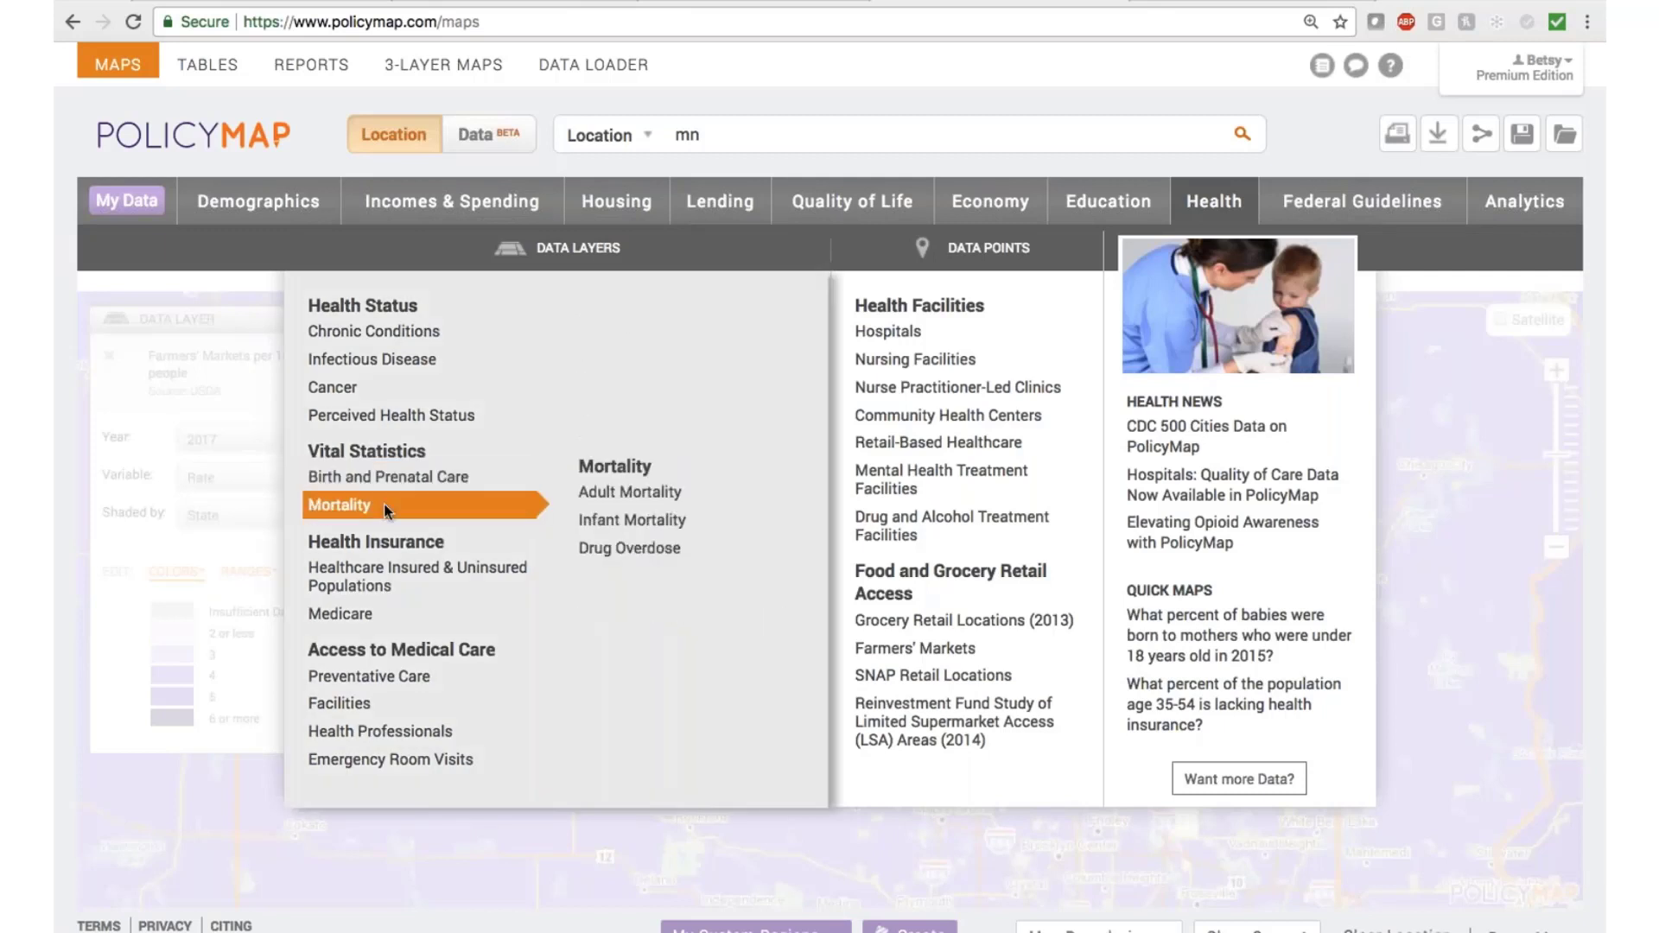
mouse_move(400, 422)
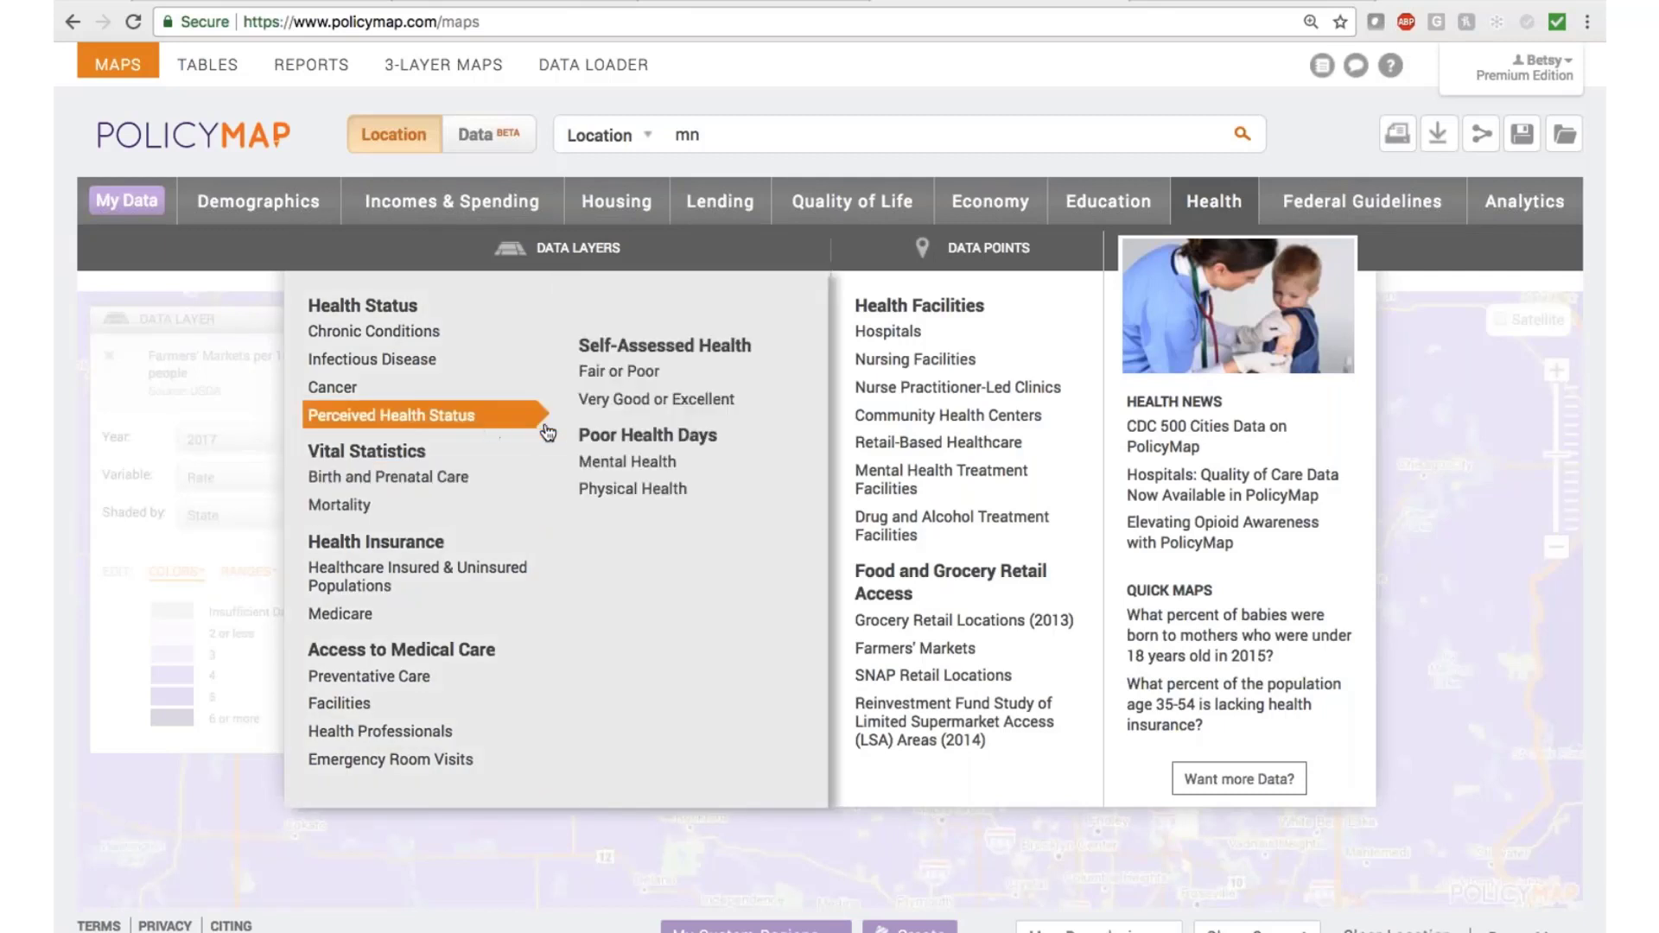
mouse_move(505, 394)
mouse_move(475, 419)
click(652, 399)
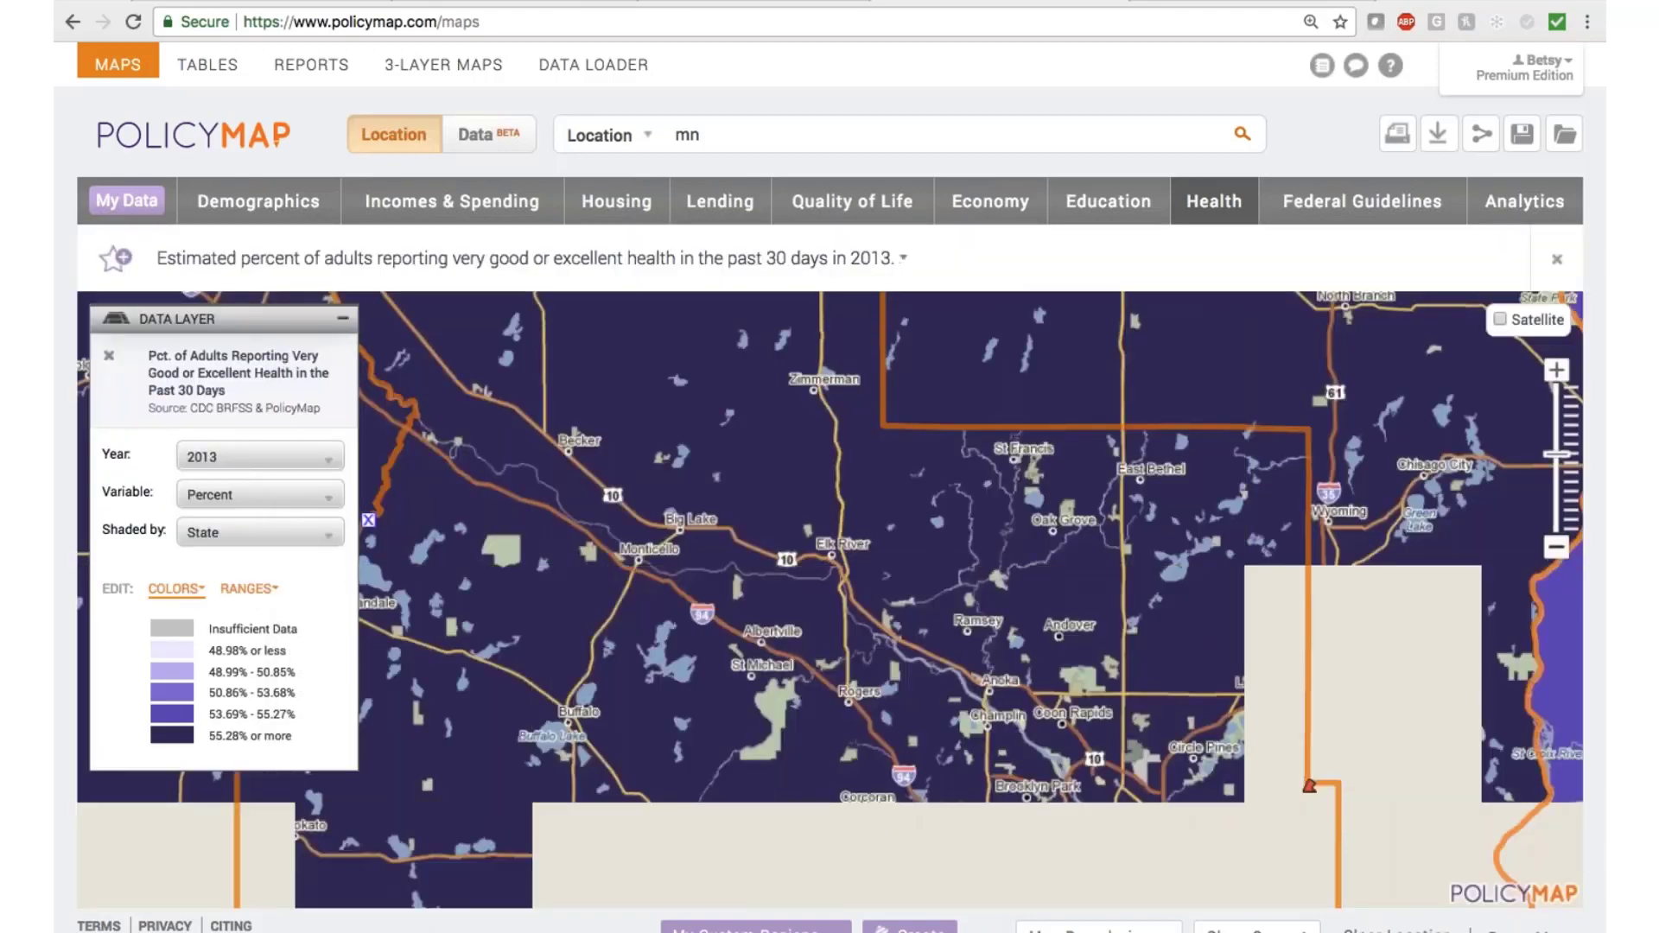
Show the health layer as an estimated number, shaded by County Subdivision, 2010.
click(1556, 545)
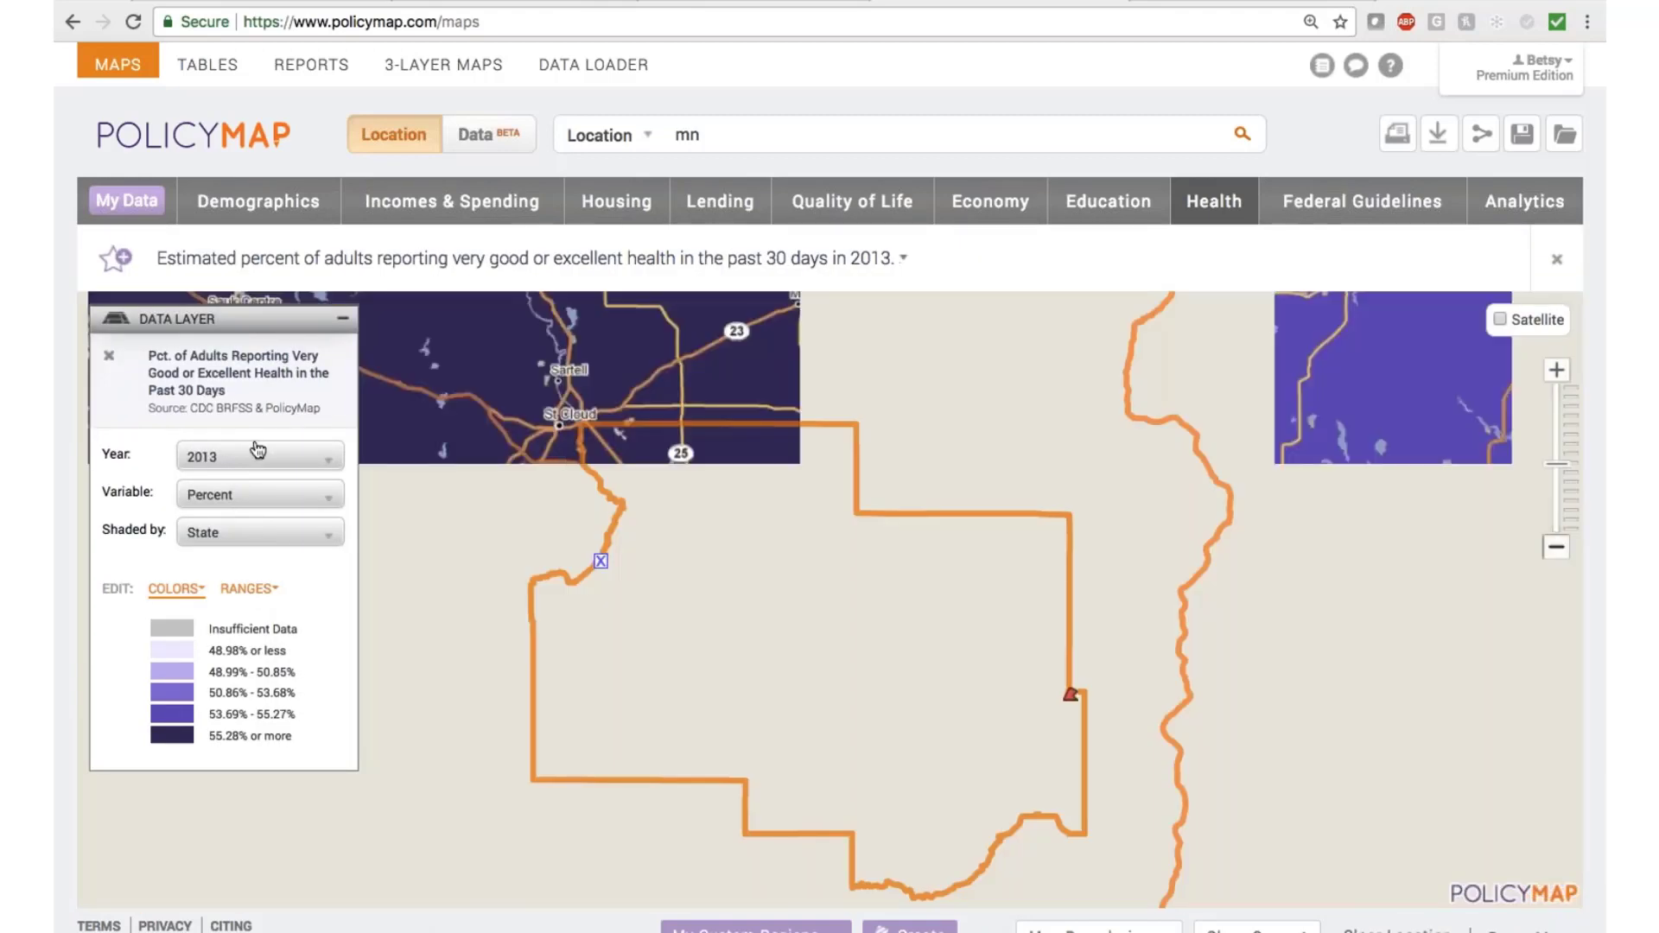
click(288, 500)
click(287, 528)
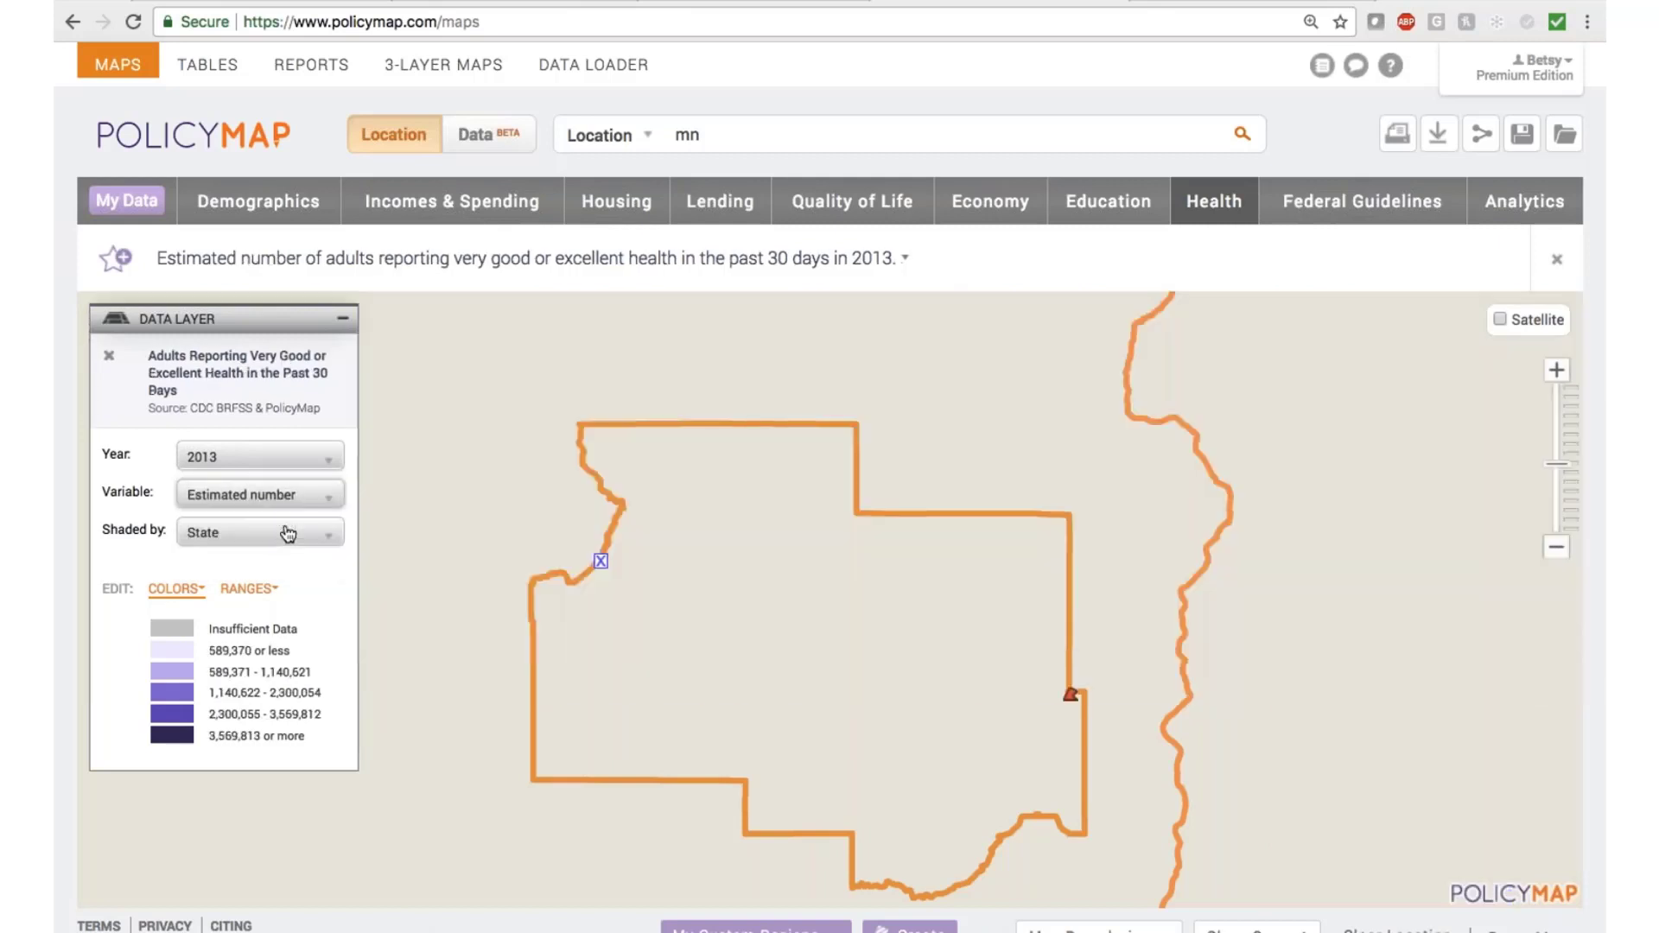
click(289, 537)
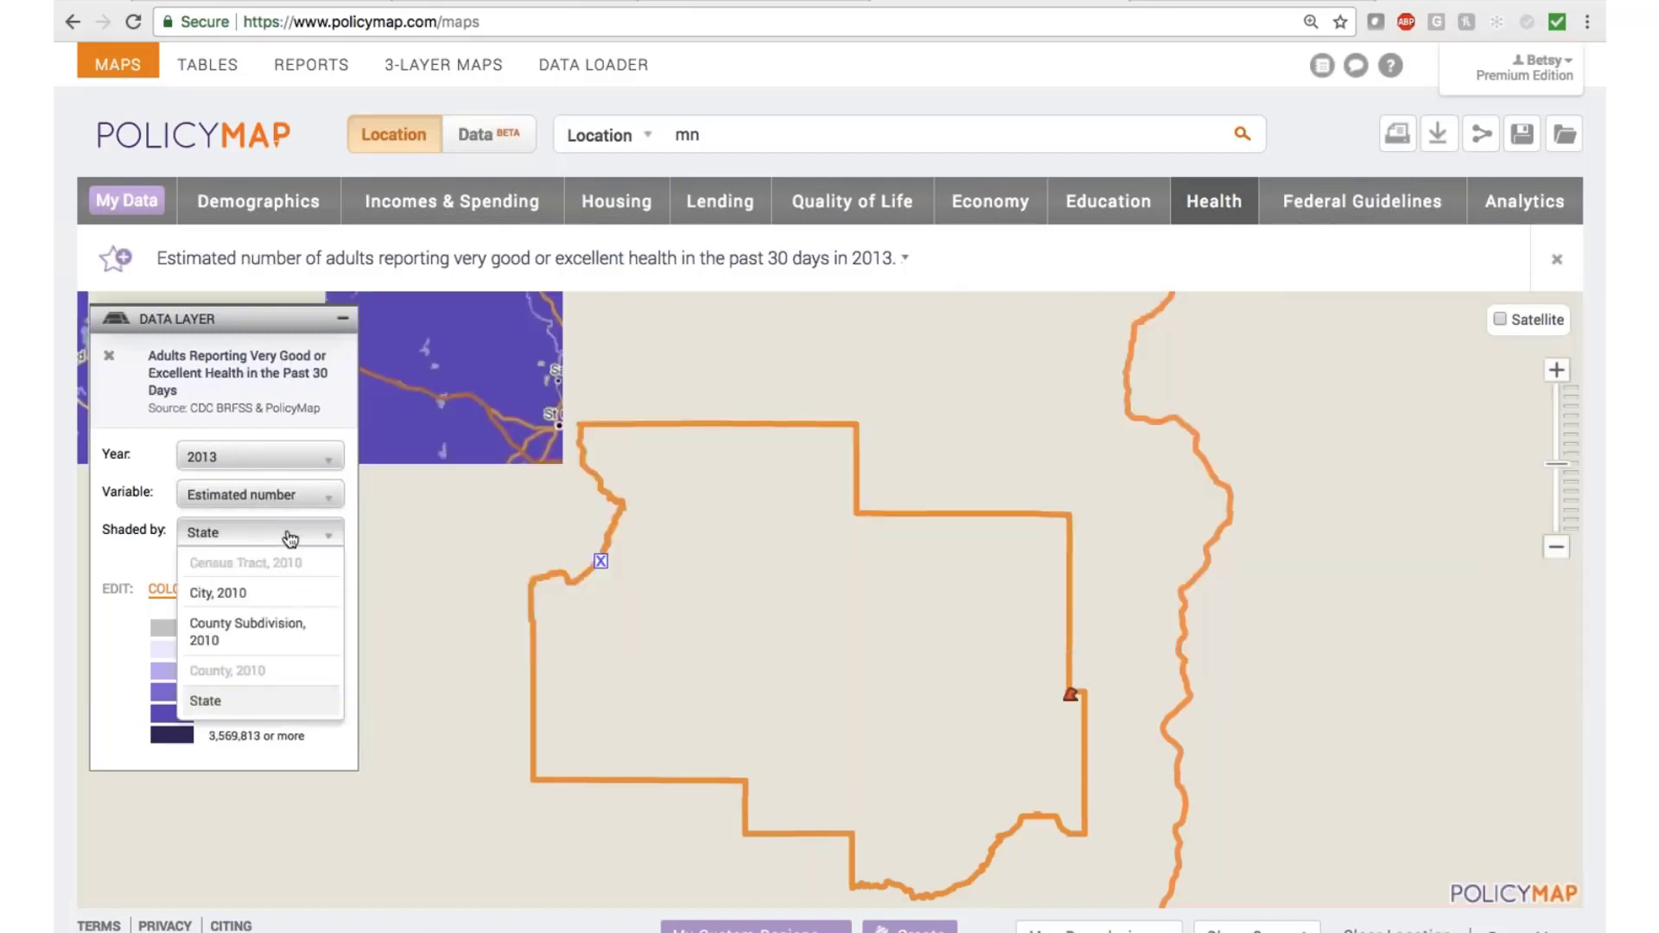
click(290, 630)
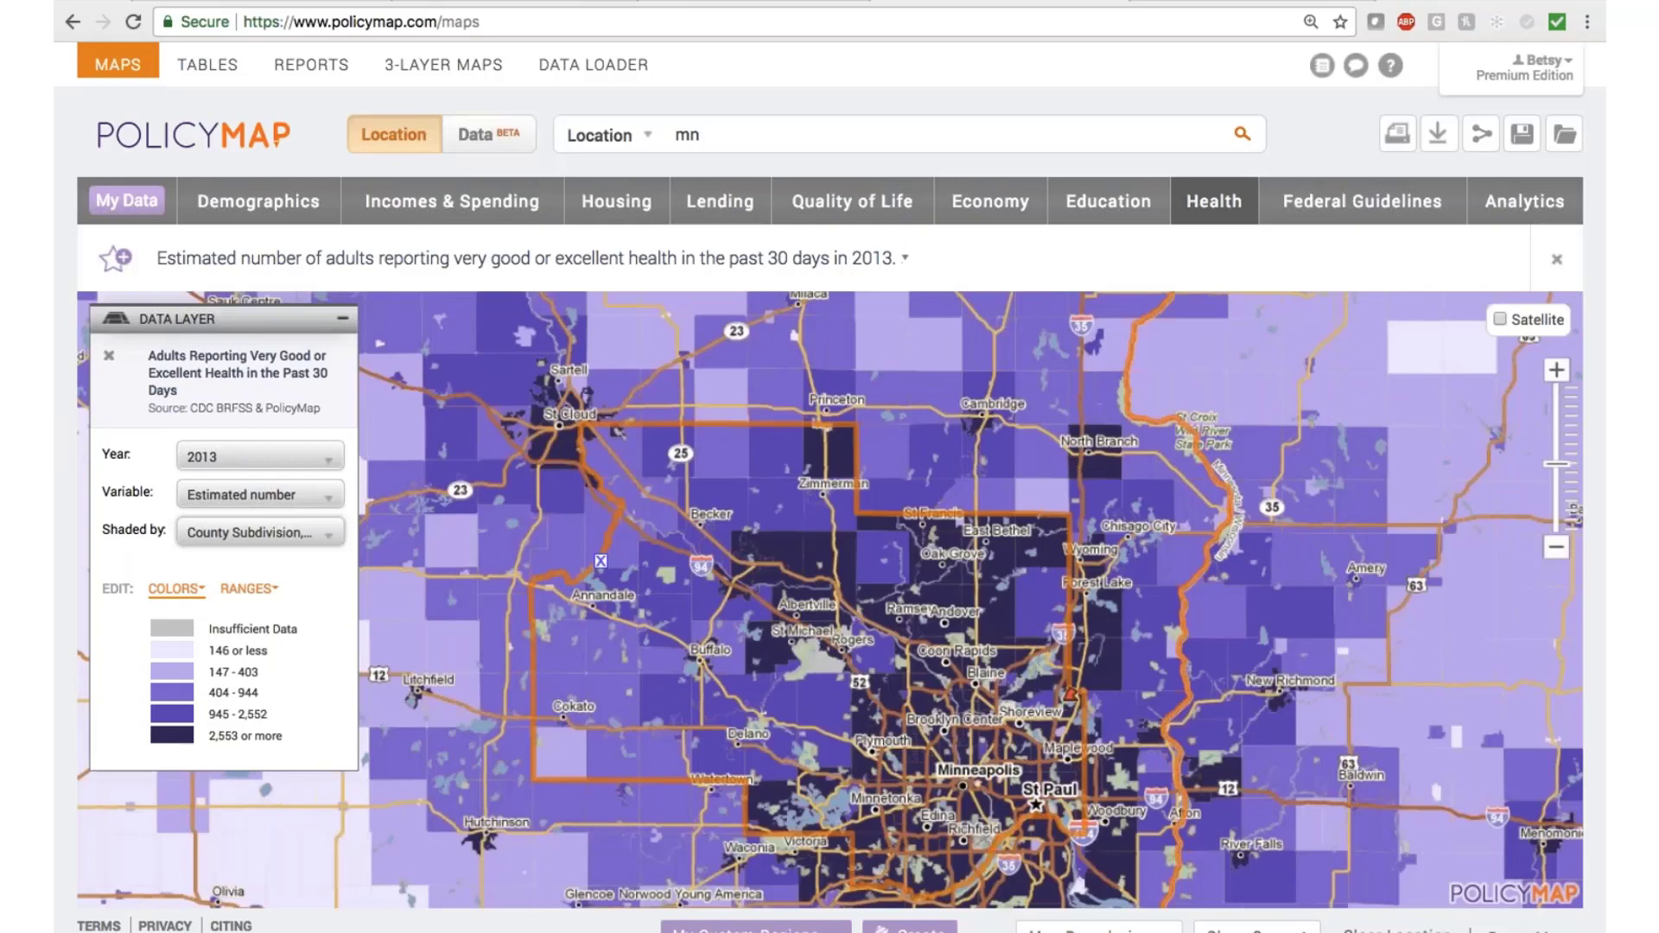
click(1556, 369)
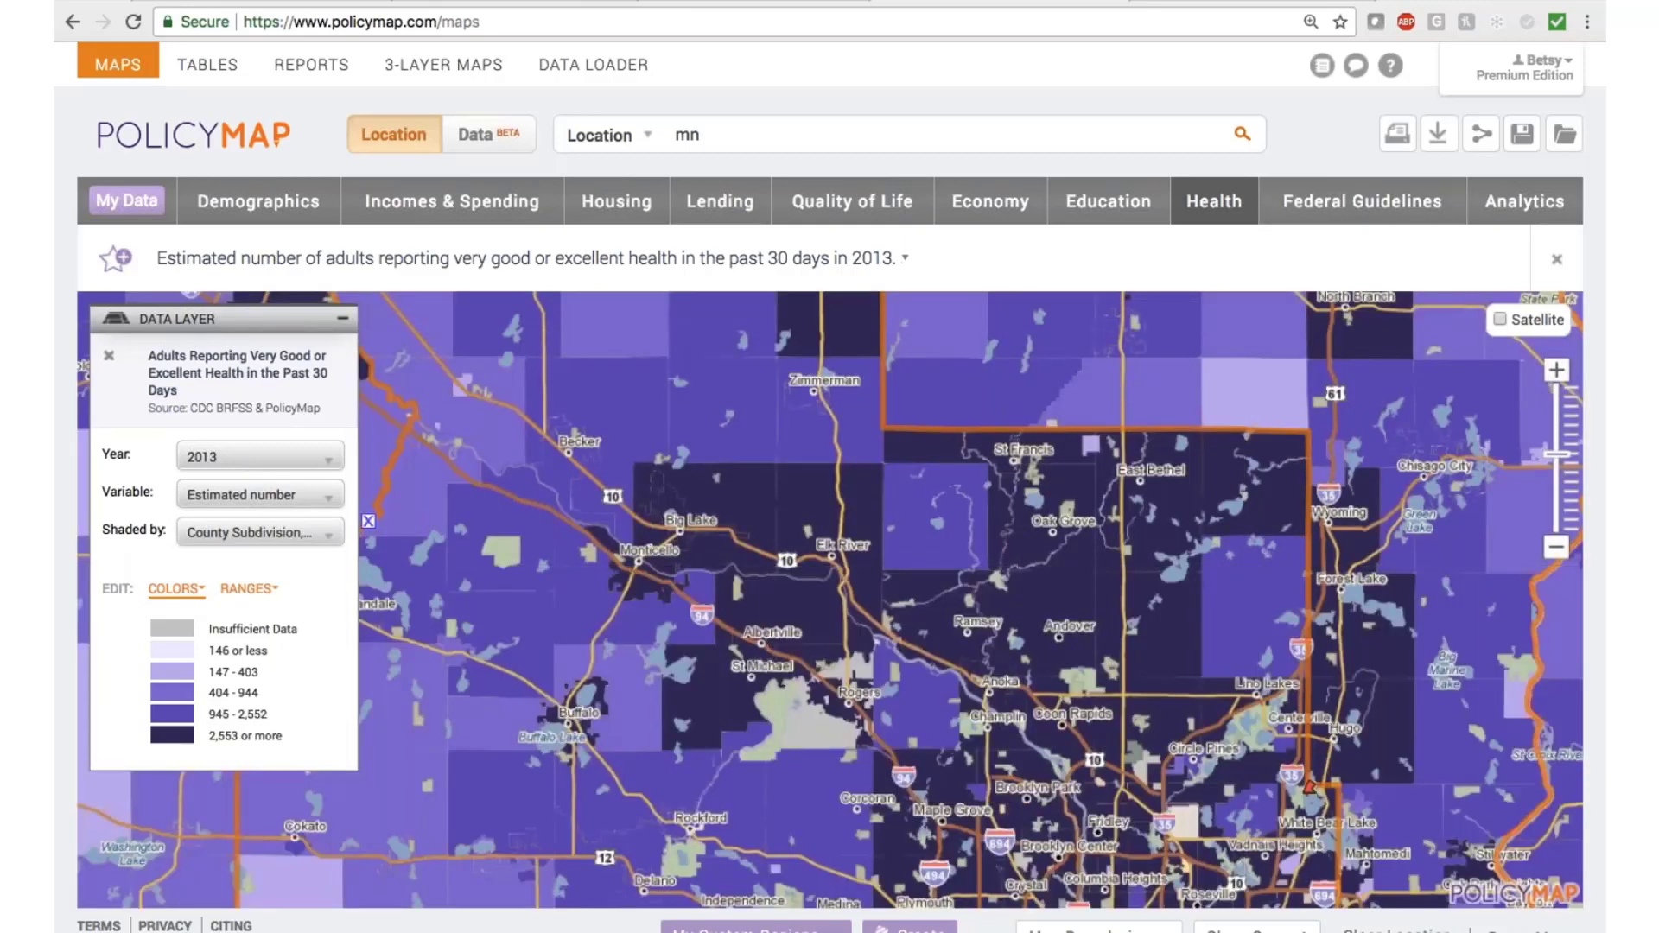
Read the health layer's description and add Mental Health Treatment Facilities to the map as data points.
click(898, 257)
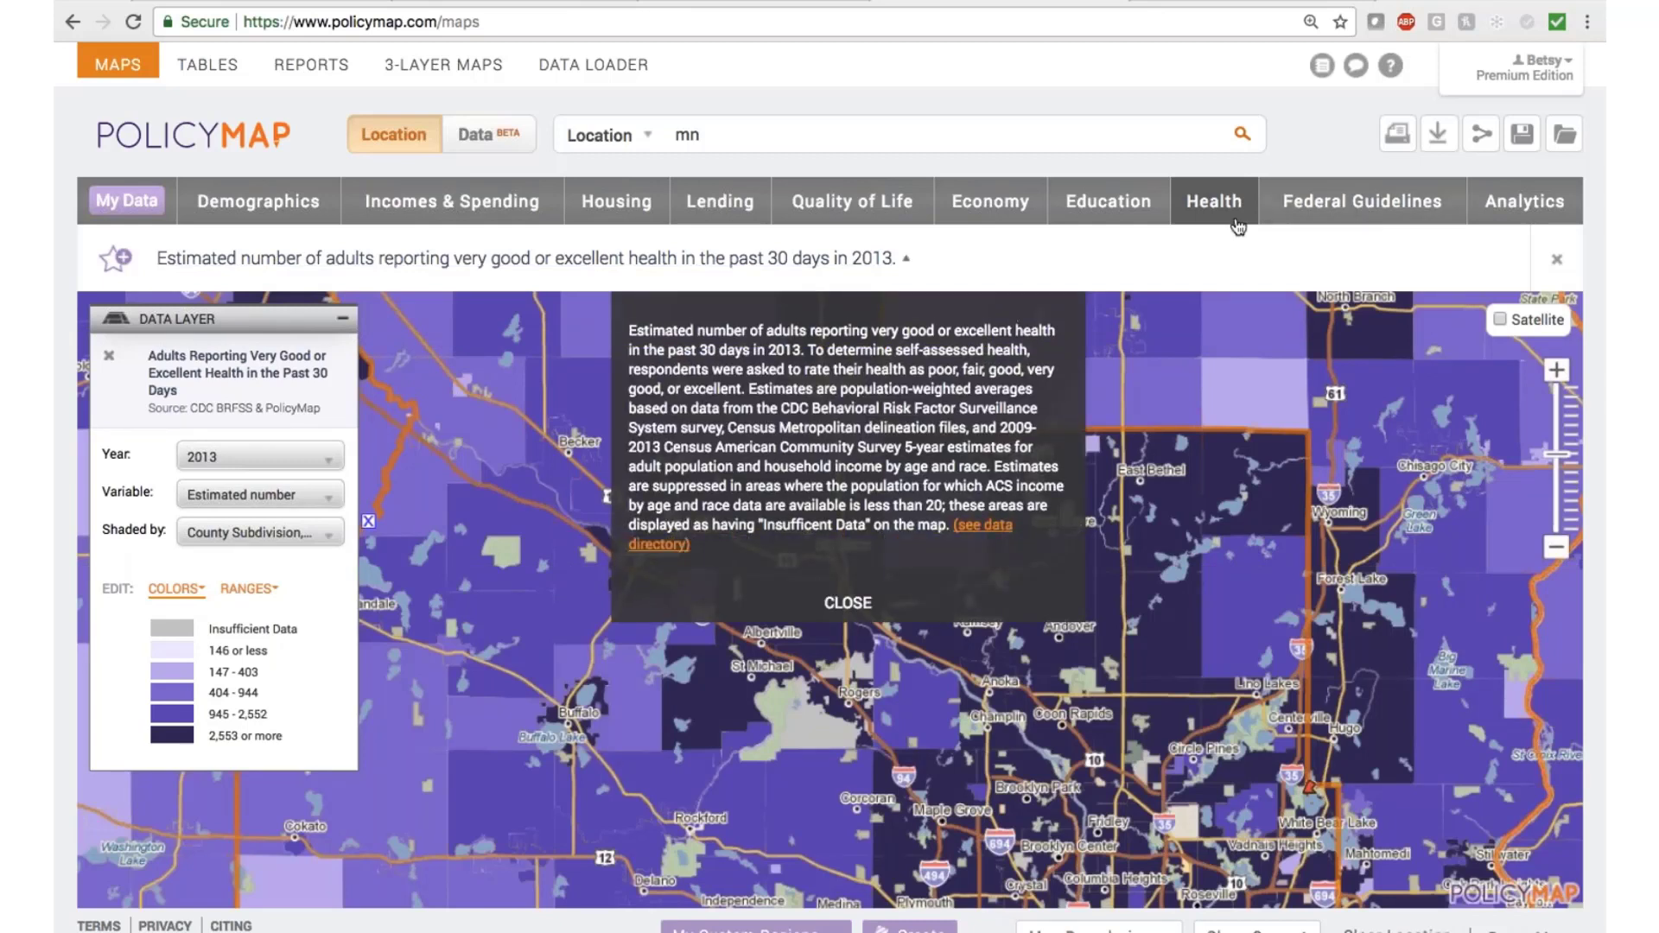
click(1191, 207)
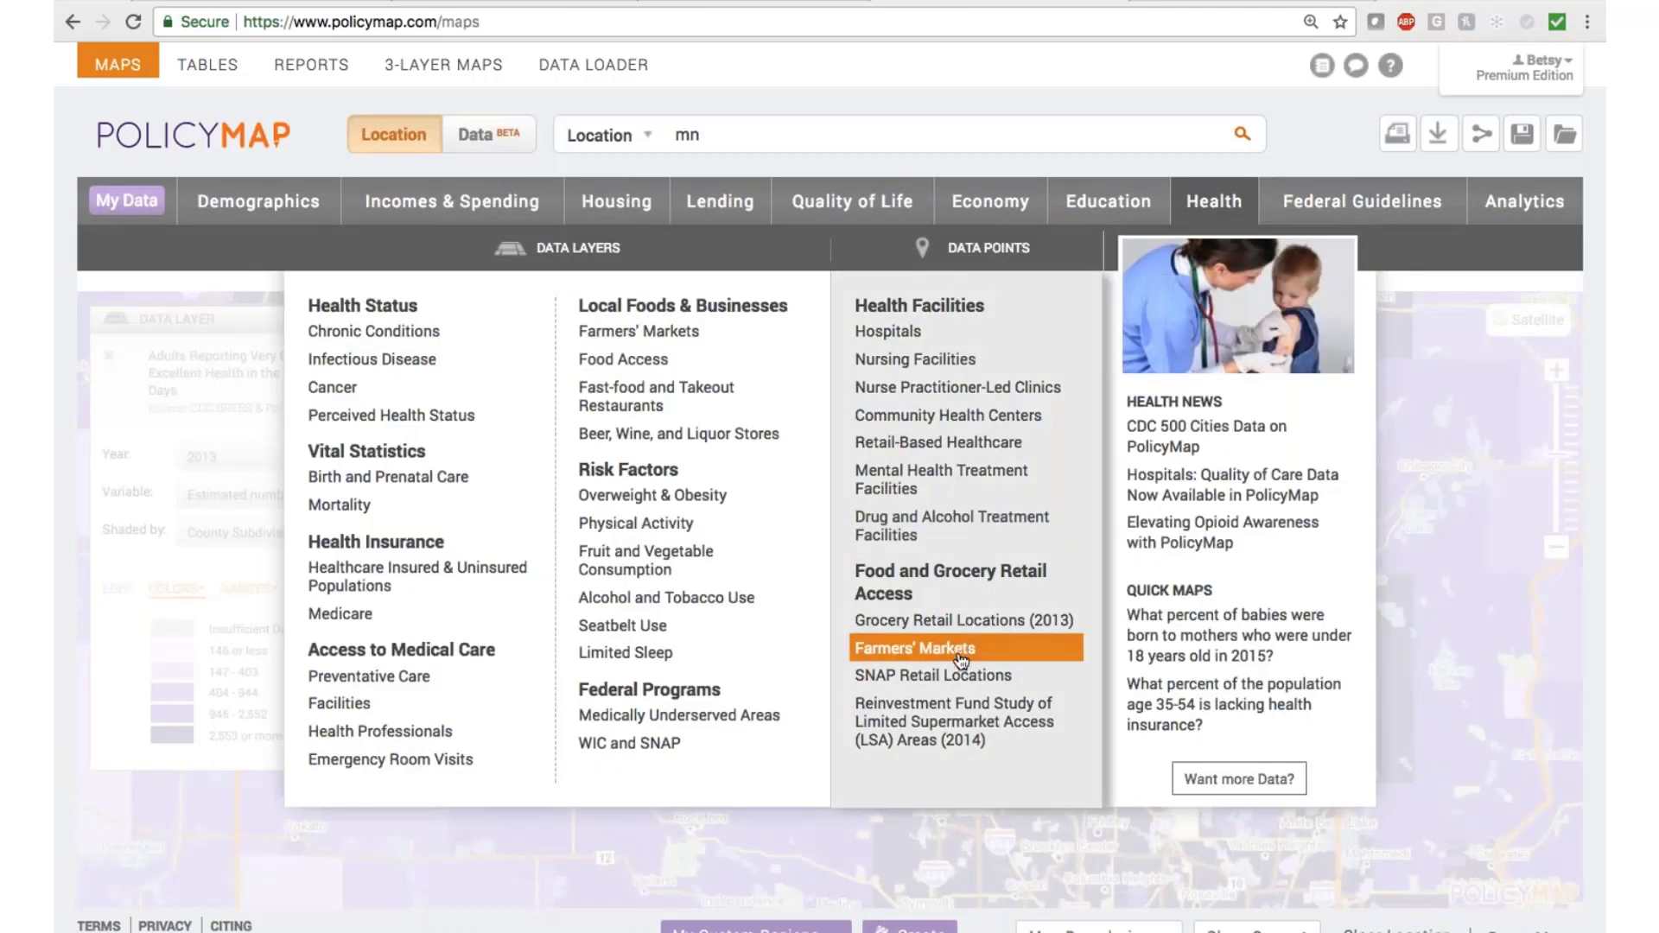
mouse_move(992, 417)
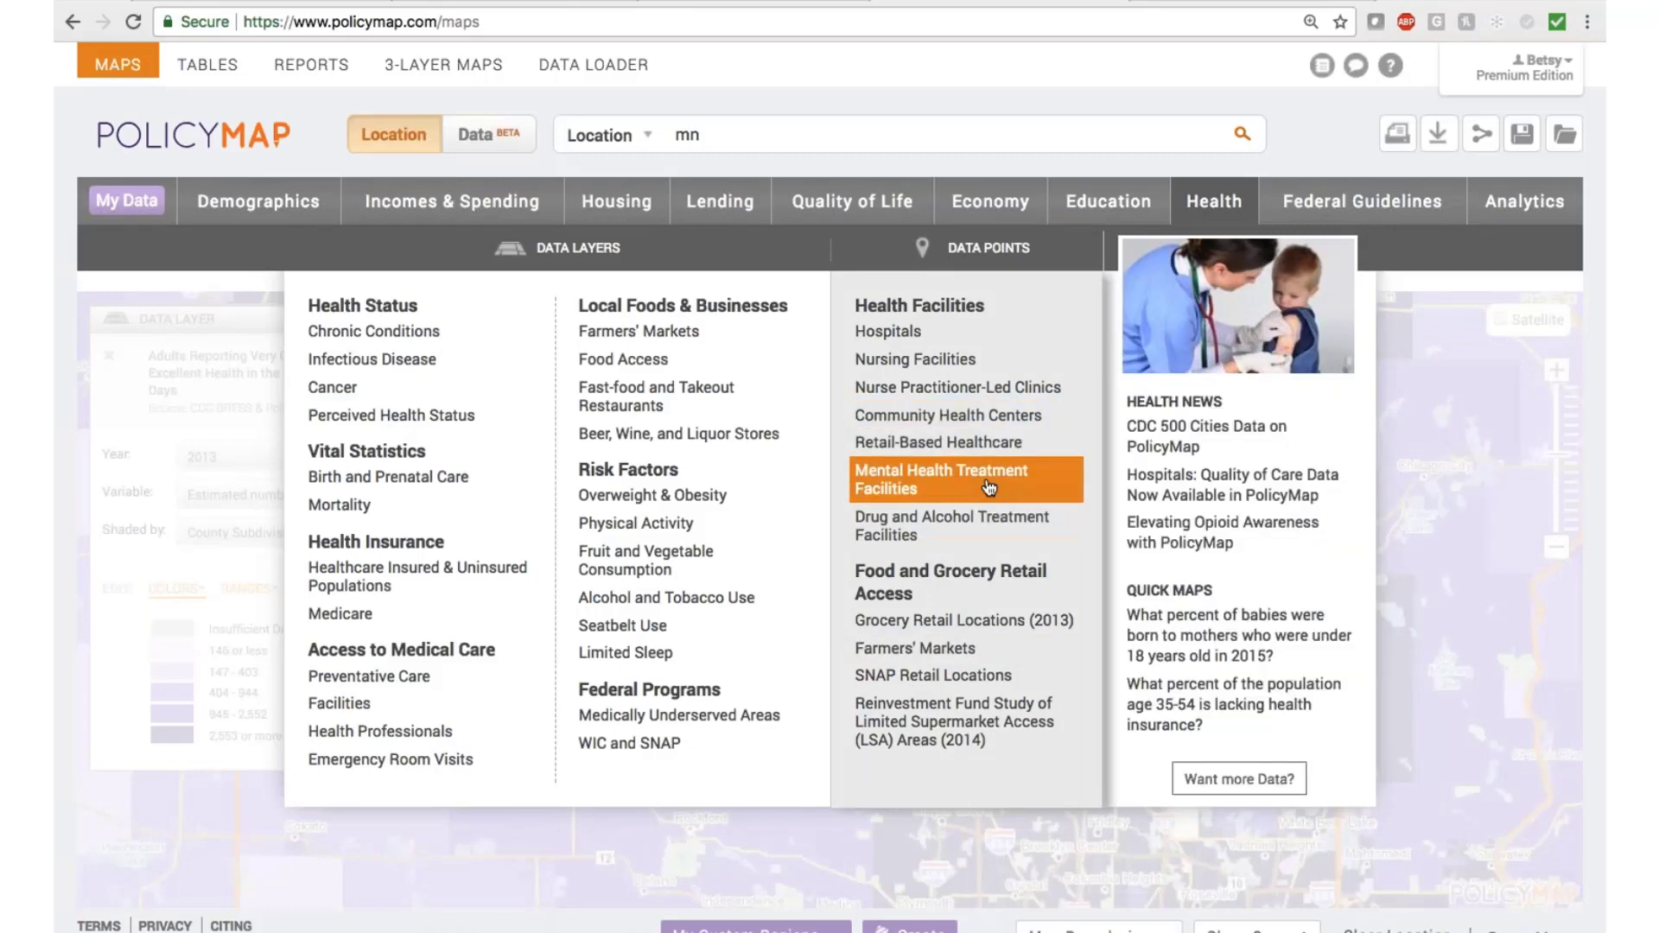
click(989, 489)
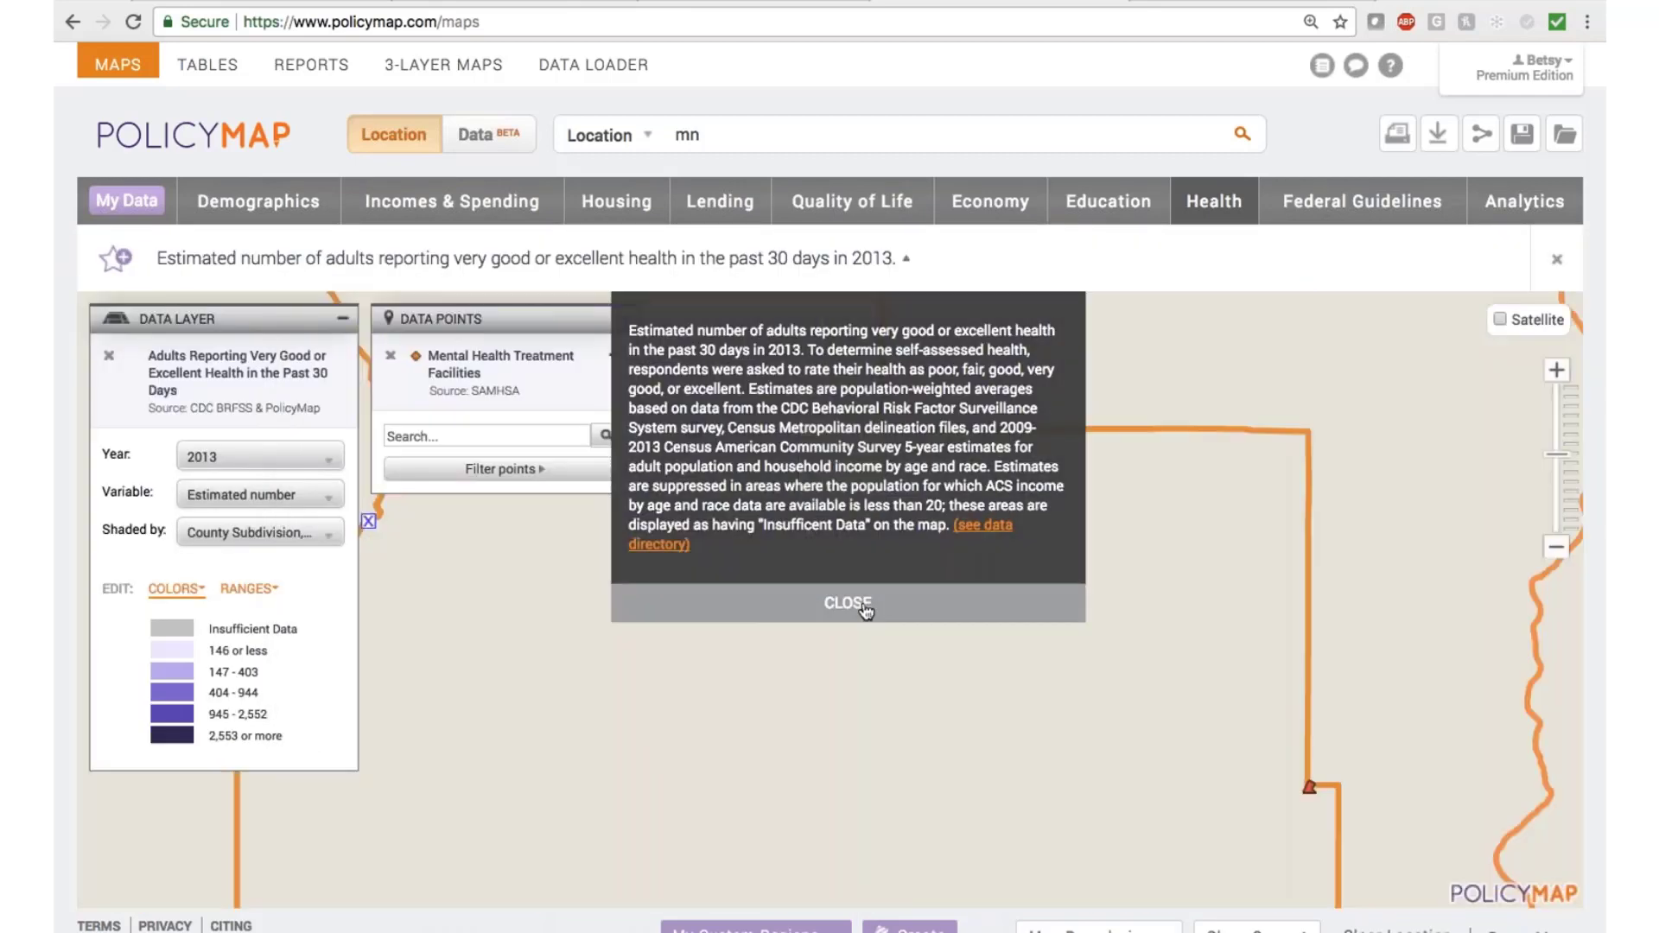
click(865, 605)
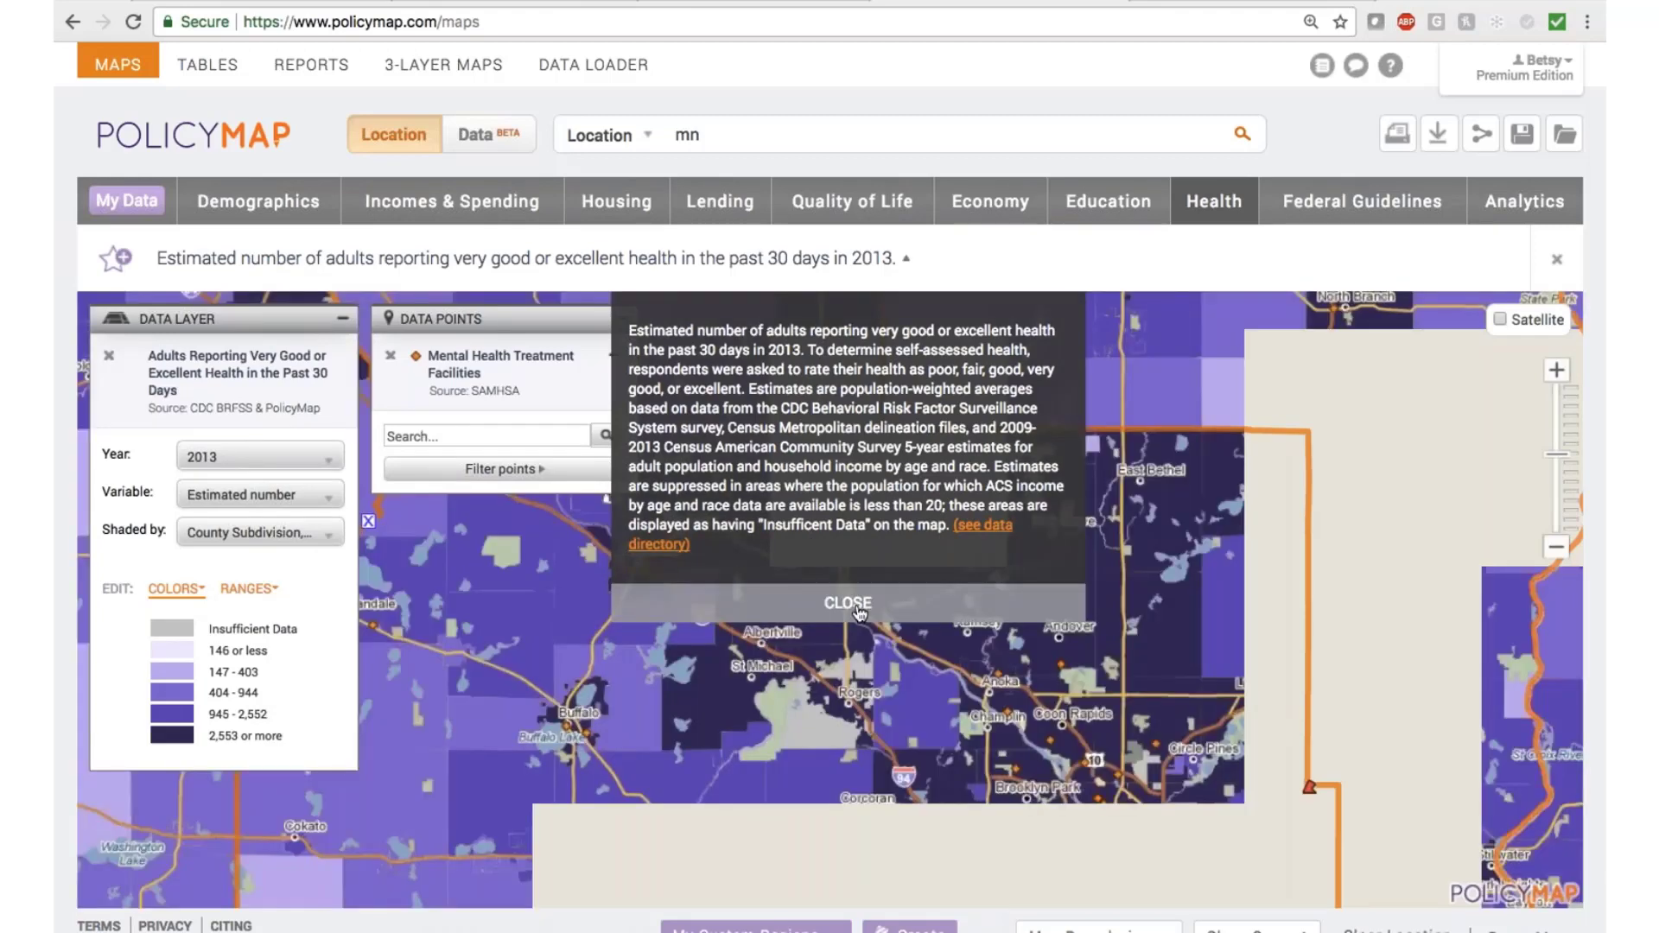
click(538, 471)
mouse_move(761, 477)
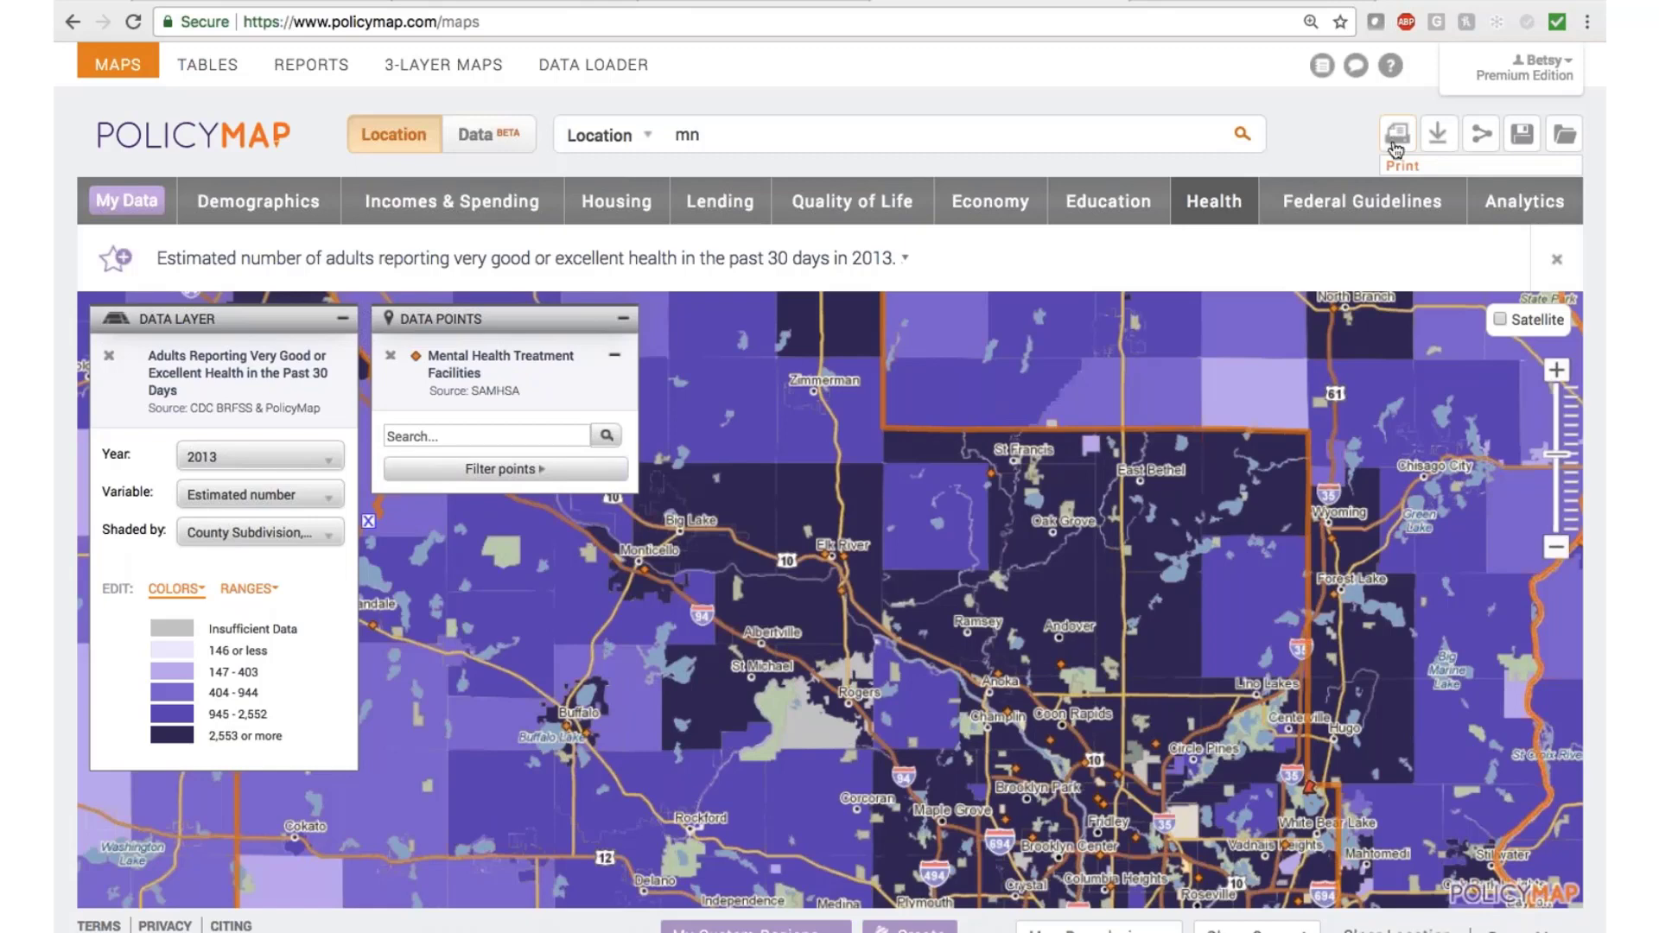
Preview the health map as an image export, zoom in on the preview, and close it without exporting.
click(1395, 145)
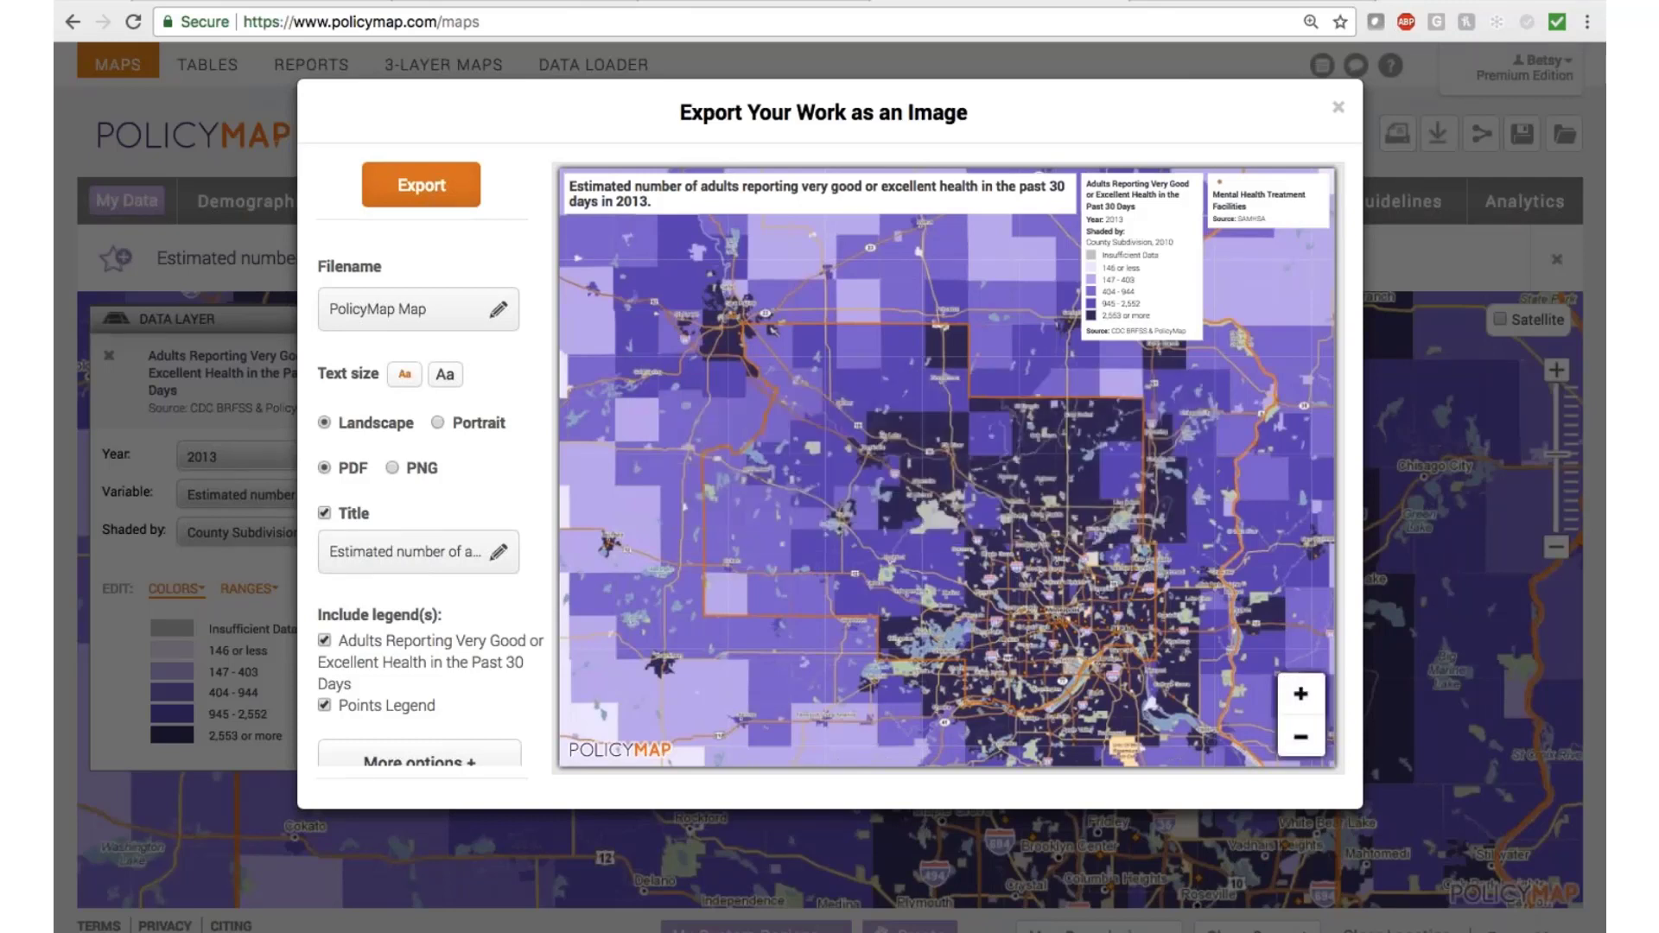
click(1301, 694)
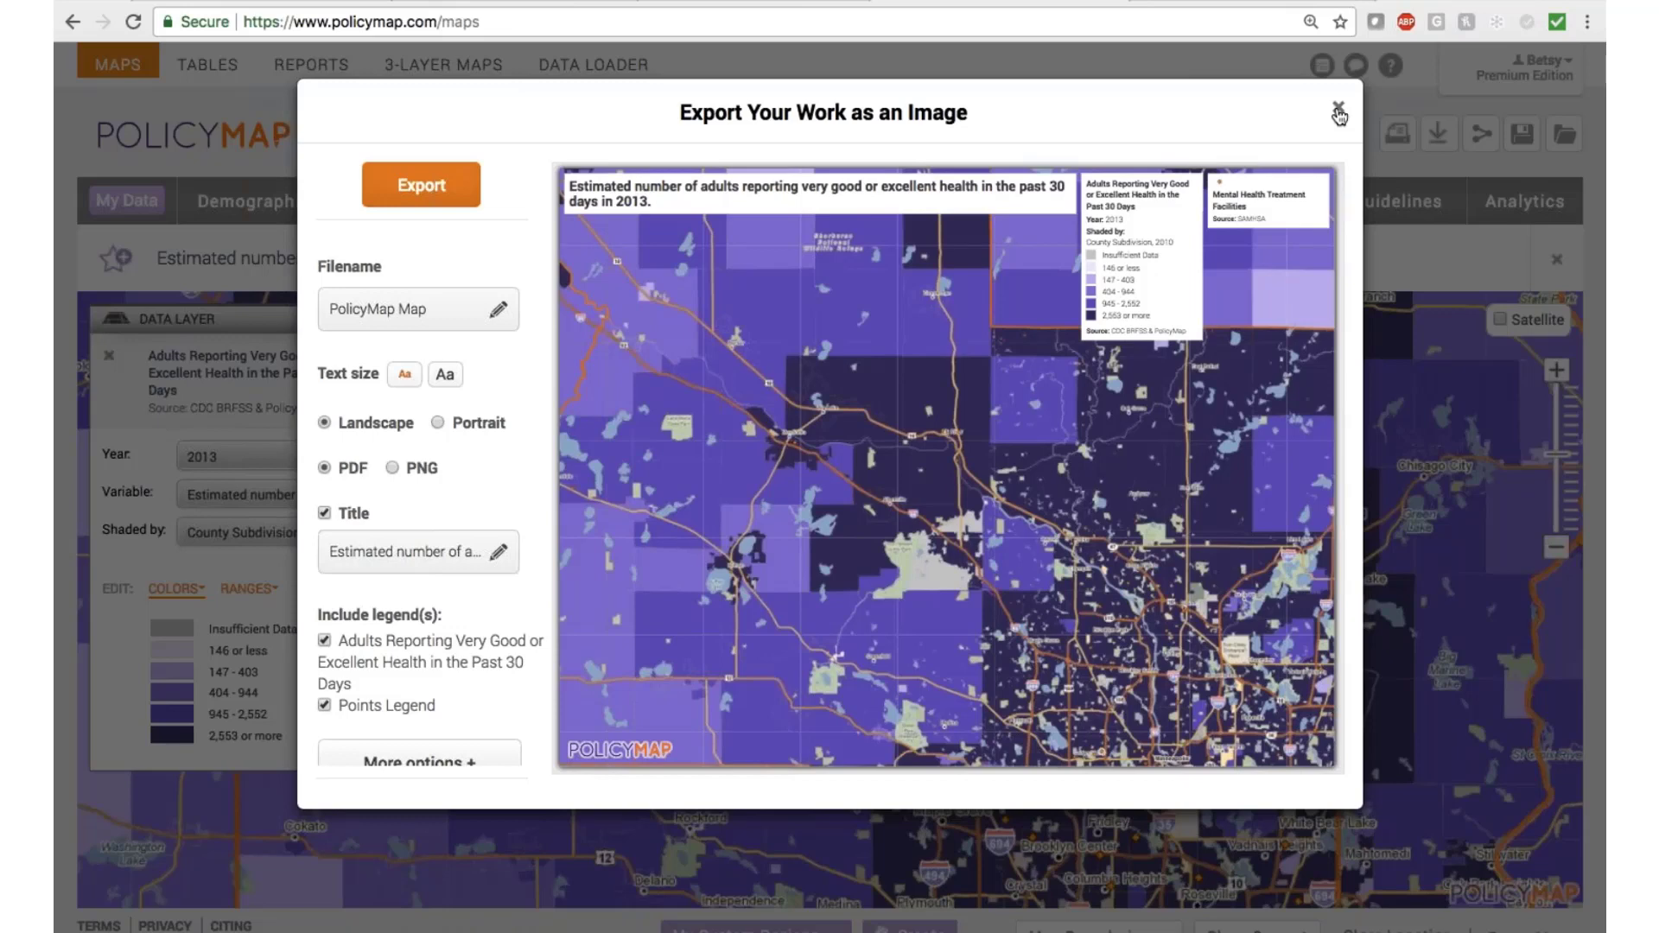
click(1339, 113)
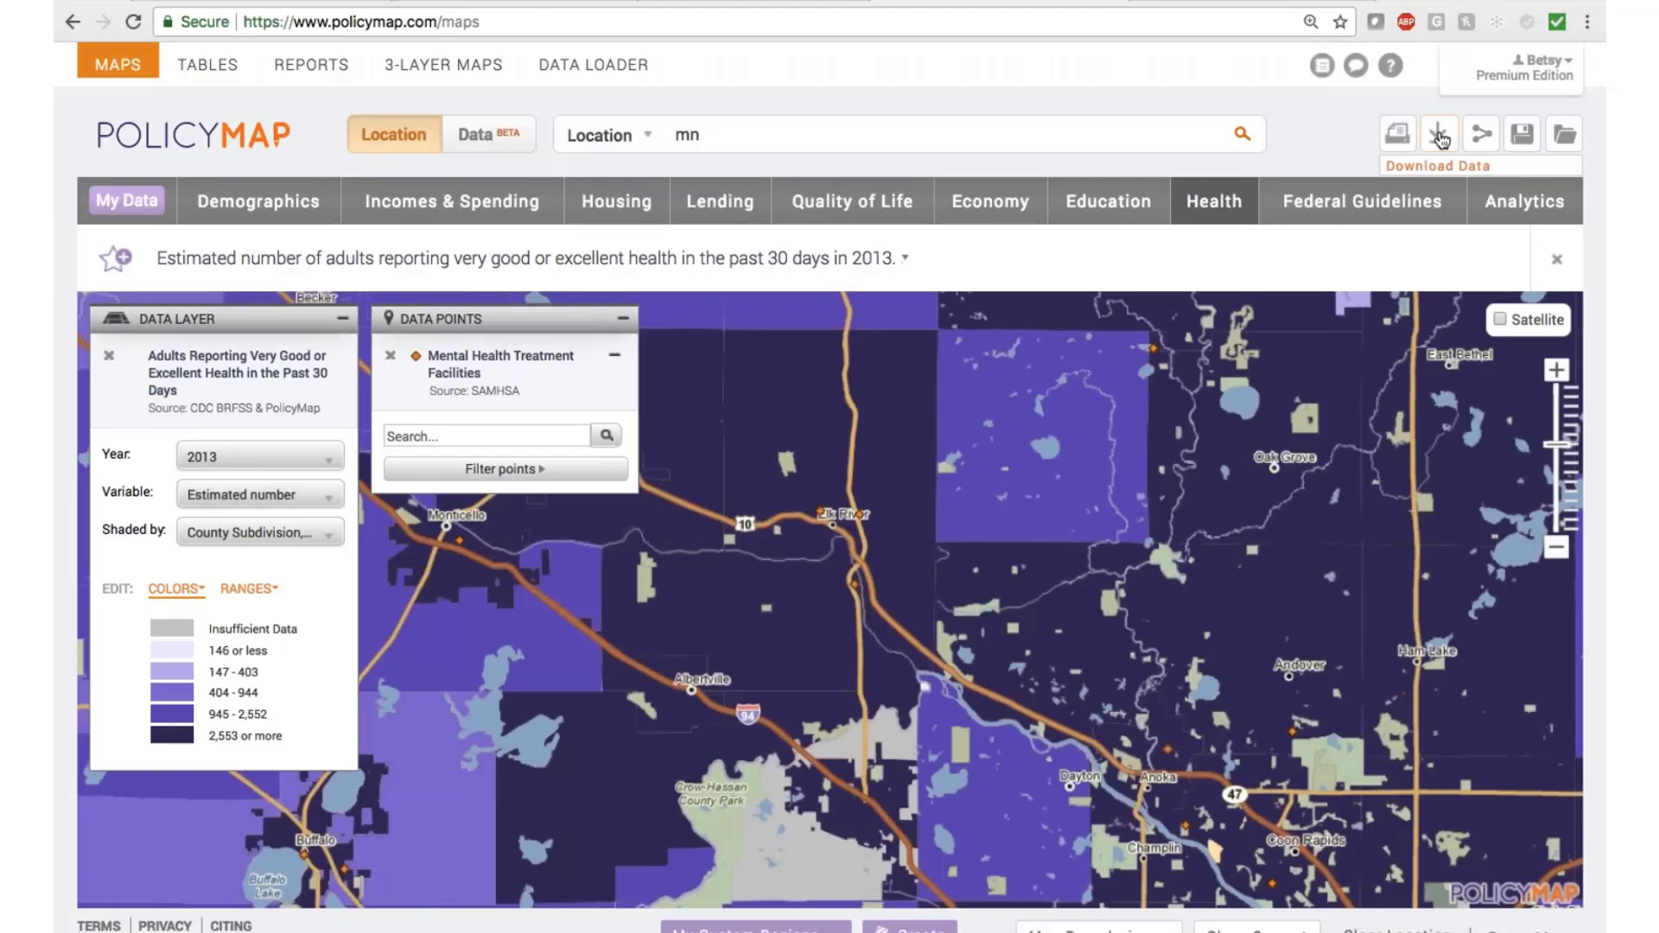
Walk through the download of health layer data for Mental Health Treatment Facilities by County Subdivision in the Counties Surrounding Minn. region, then close it.
click(1439, 136)
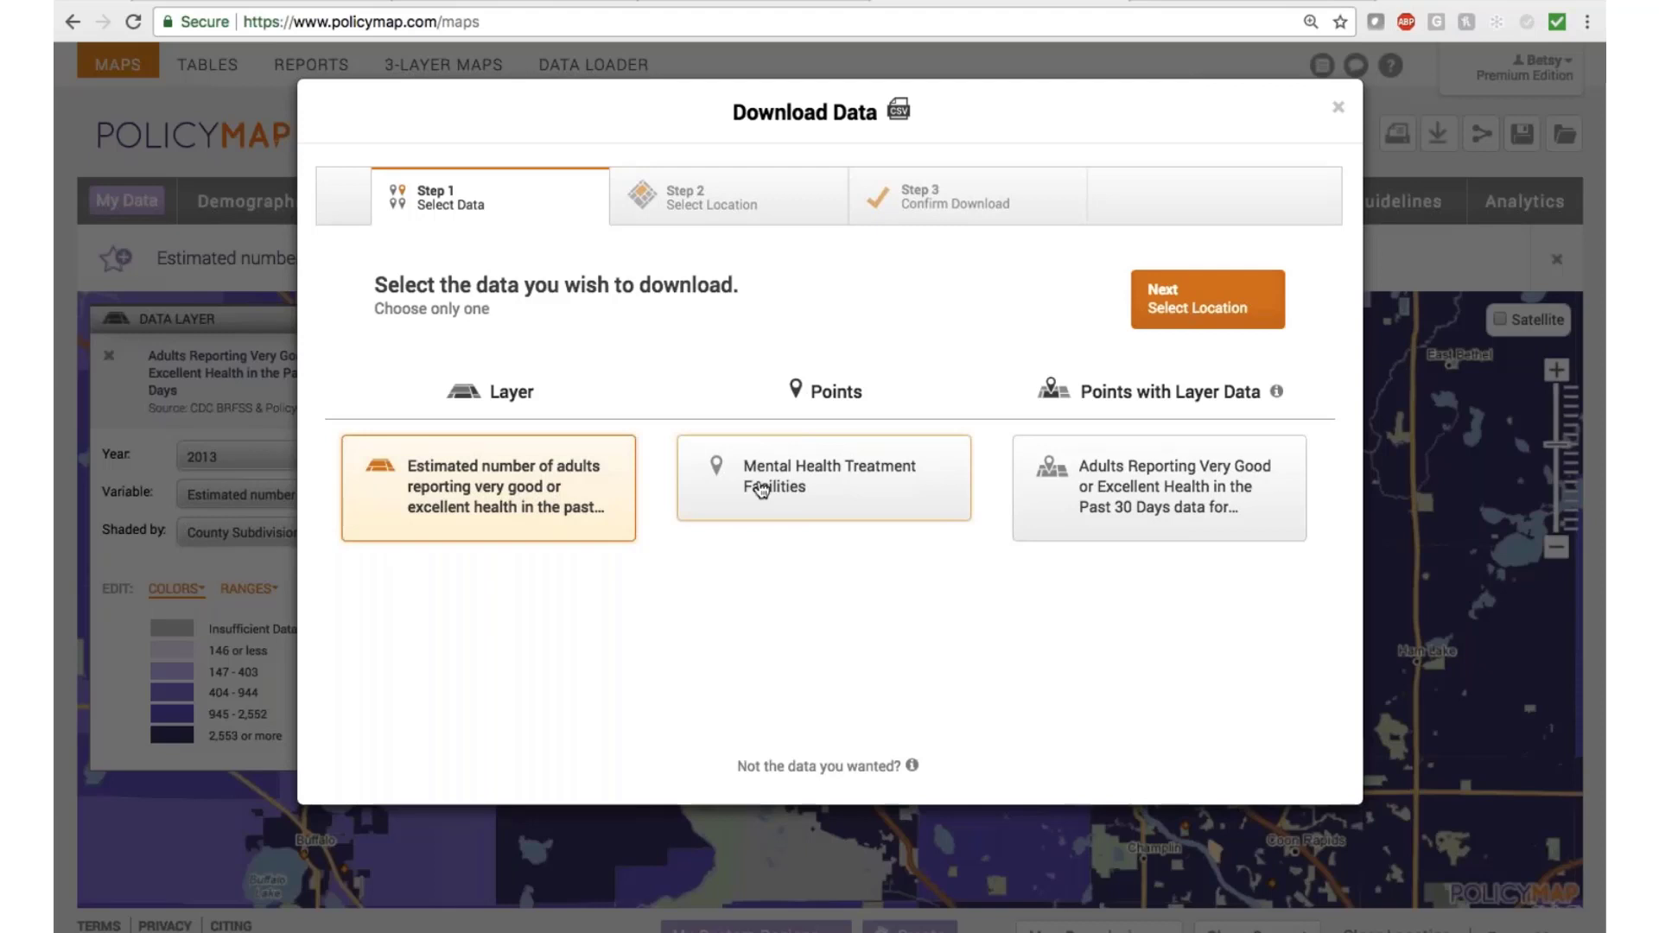
click(1115, 499)
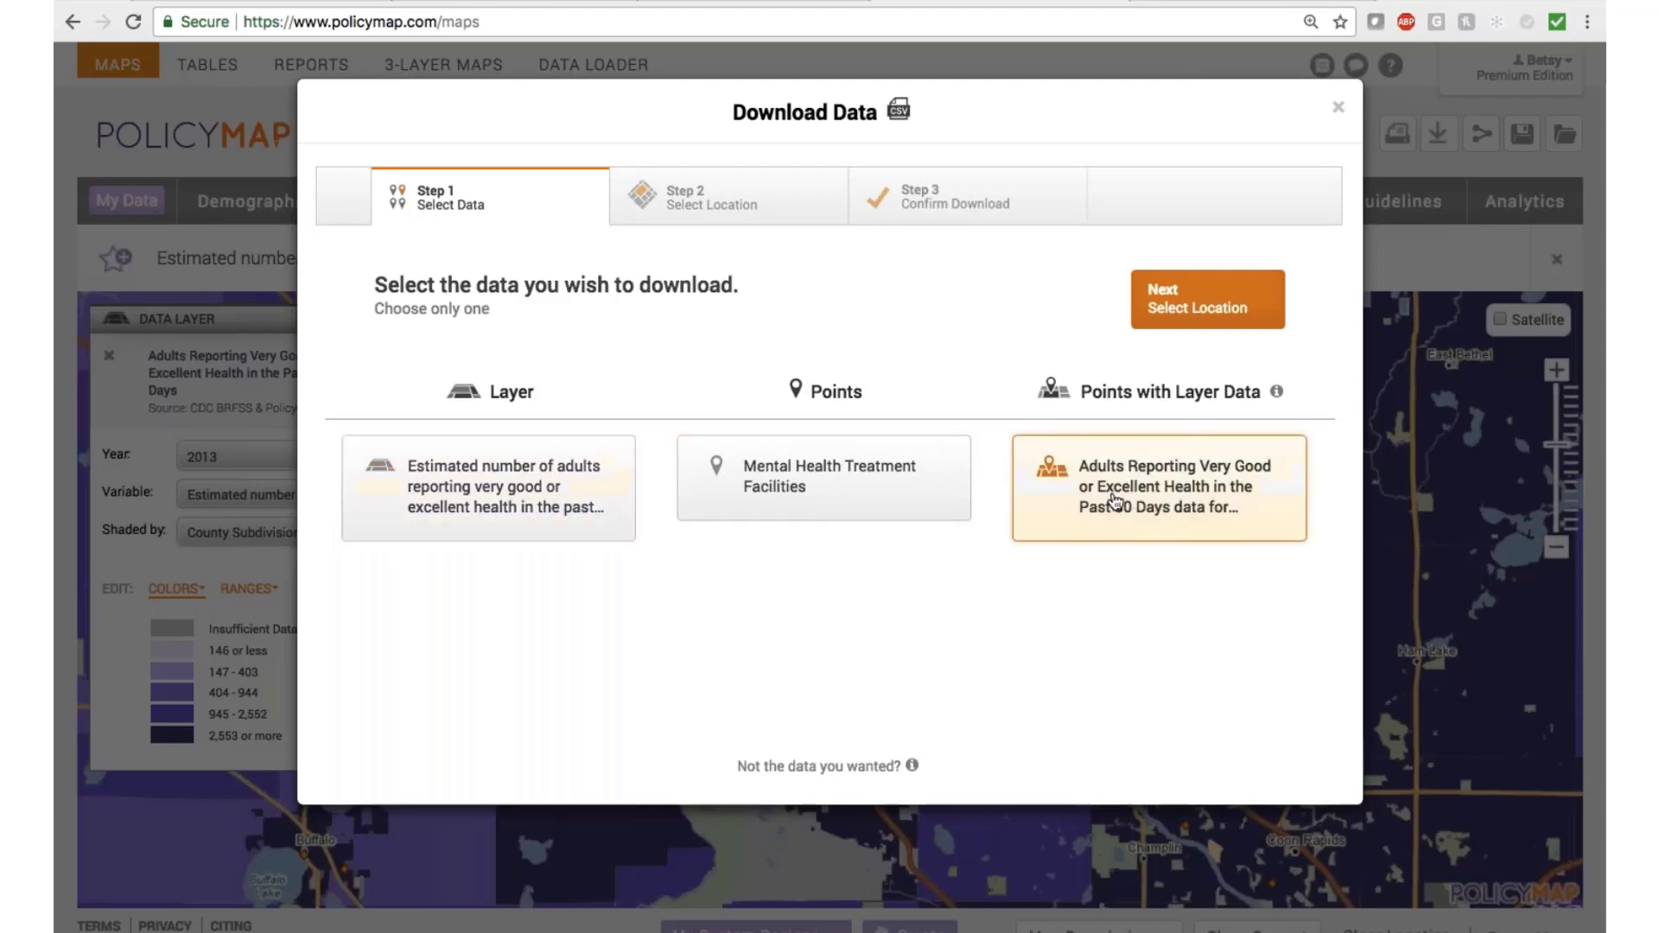
click(1207, 304)
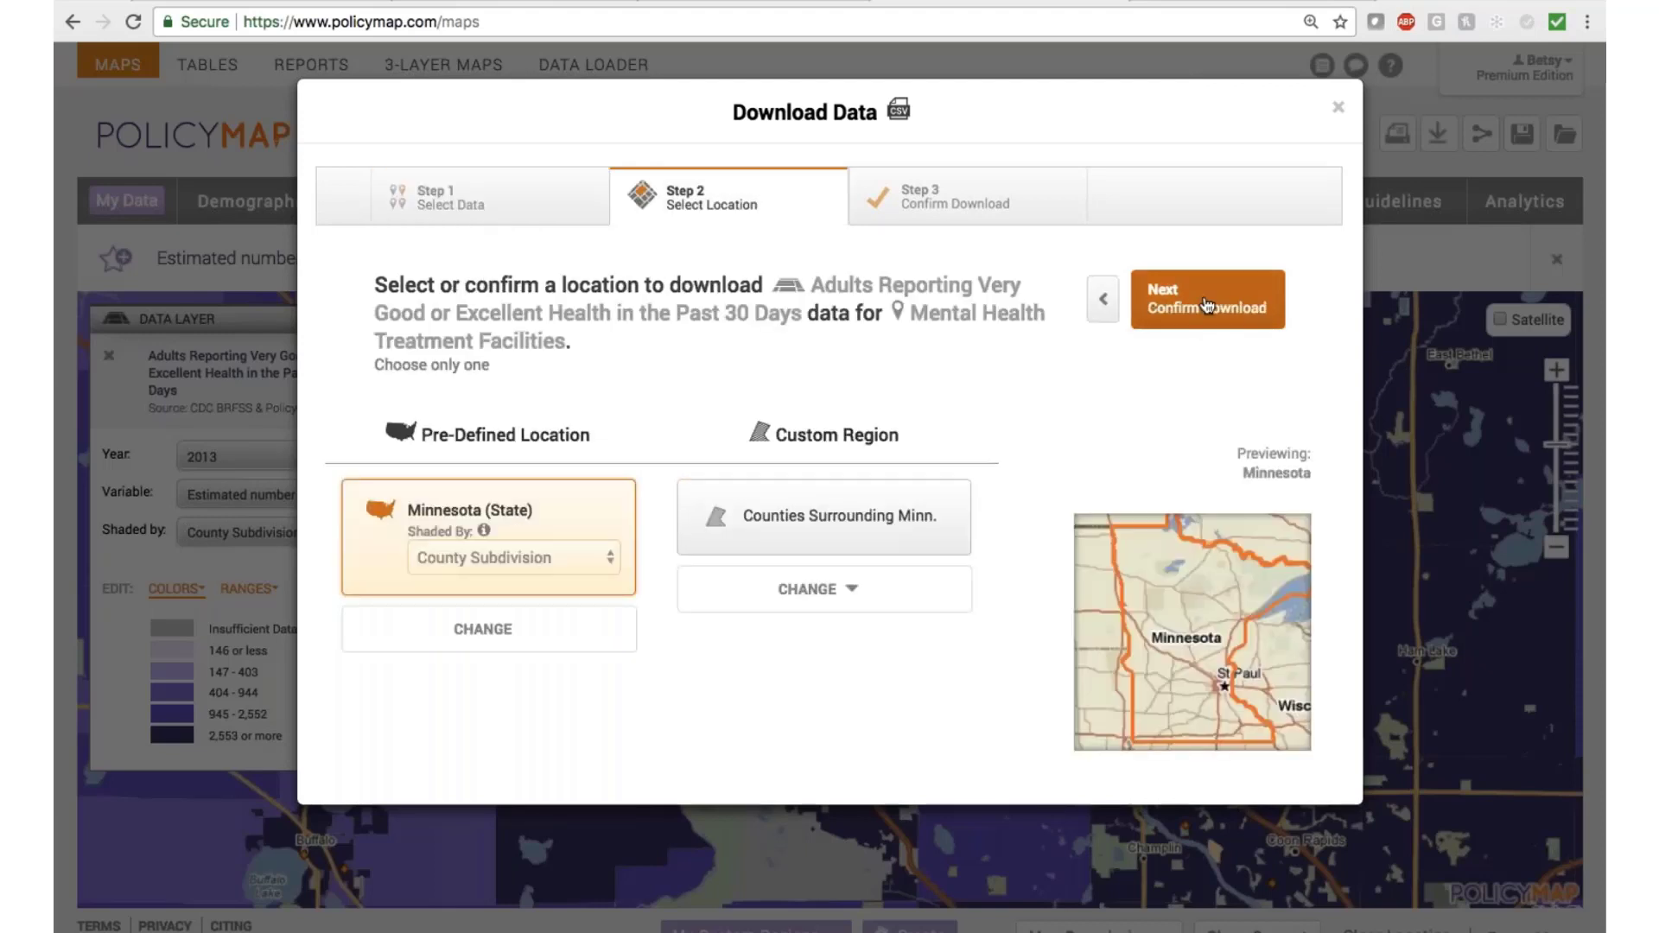
click(558, 568)
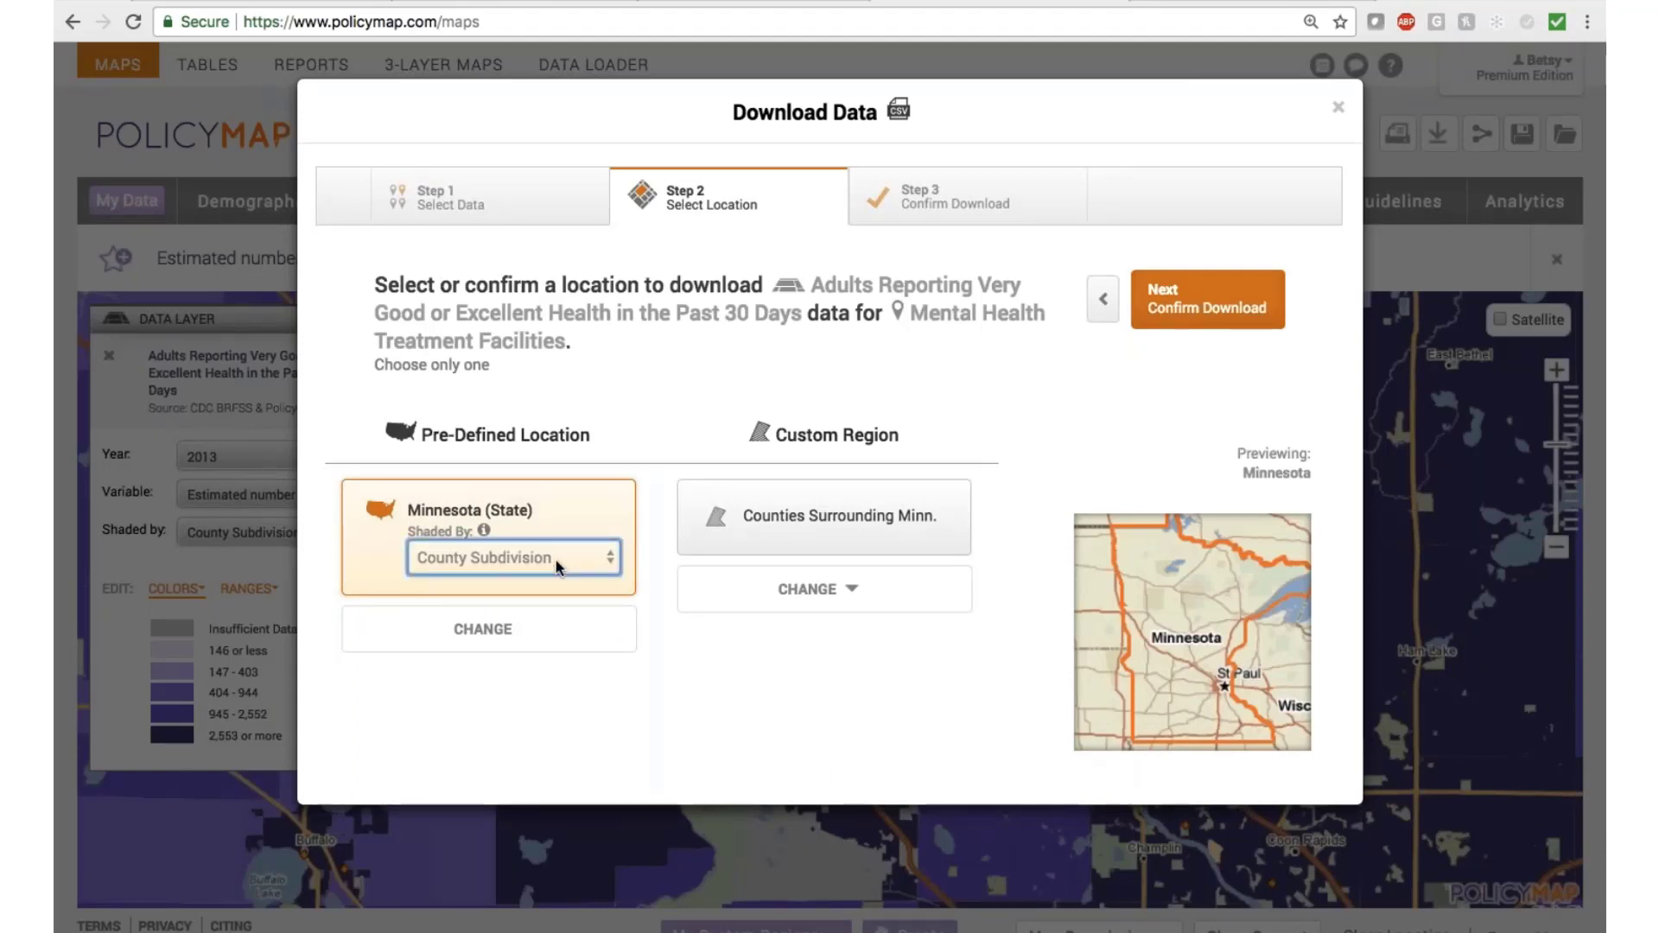
click(871, 514)
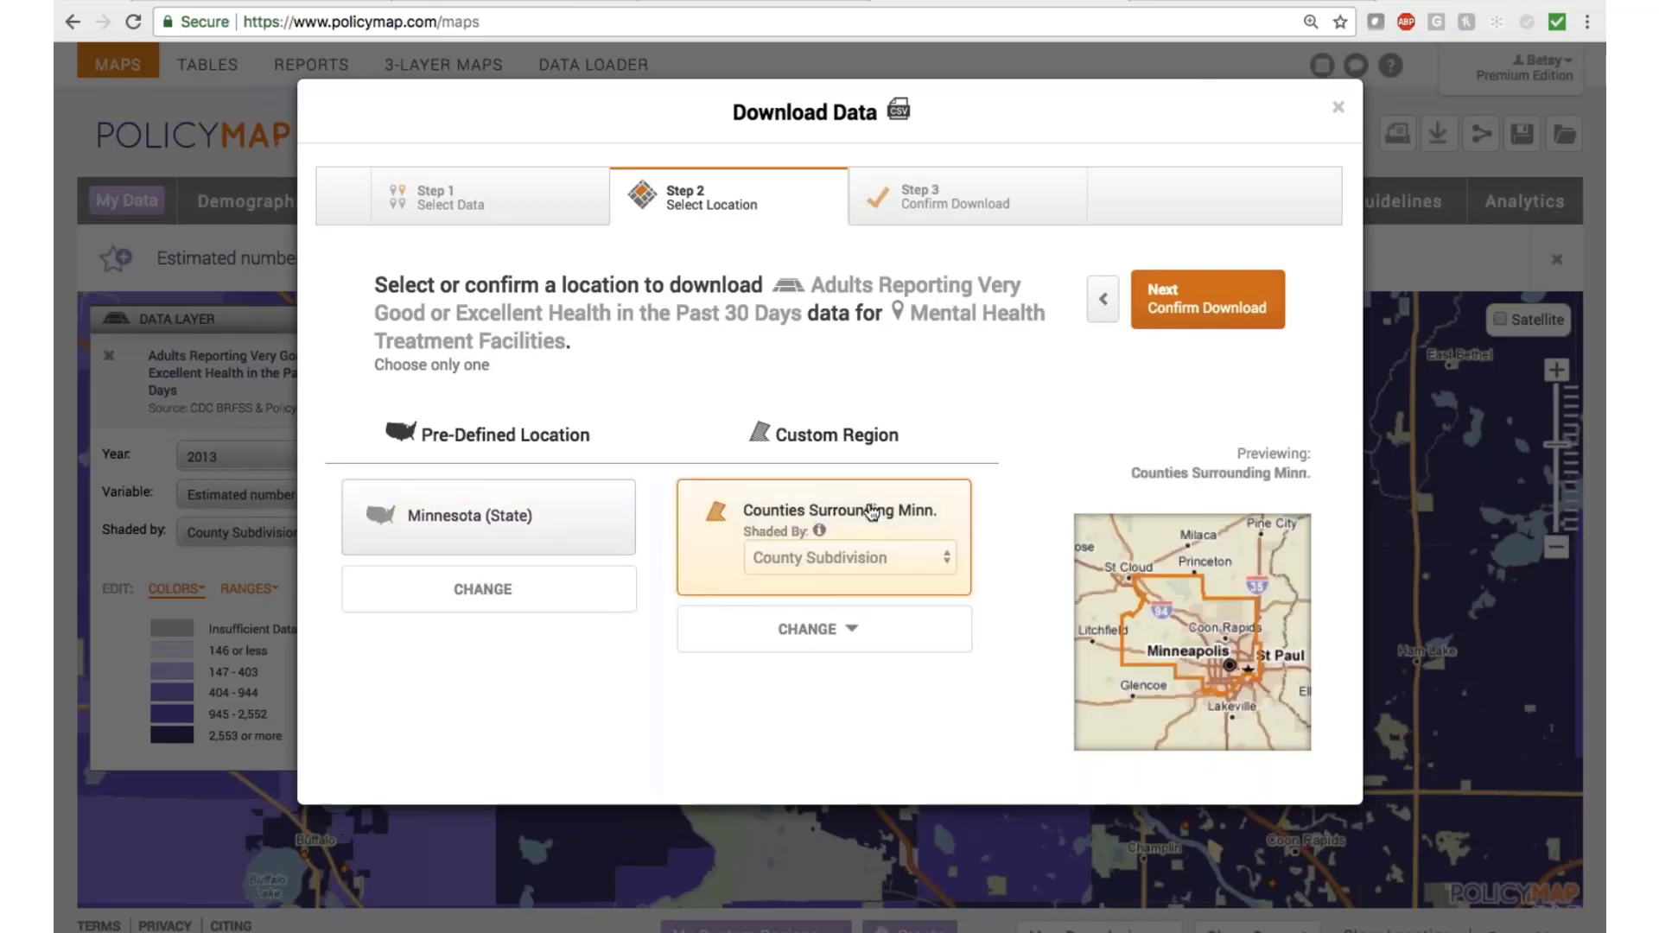
click(1227, 318)
click(1227, 321)
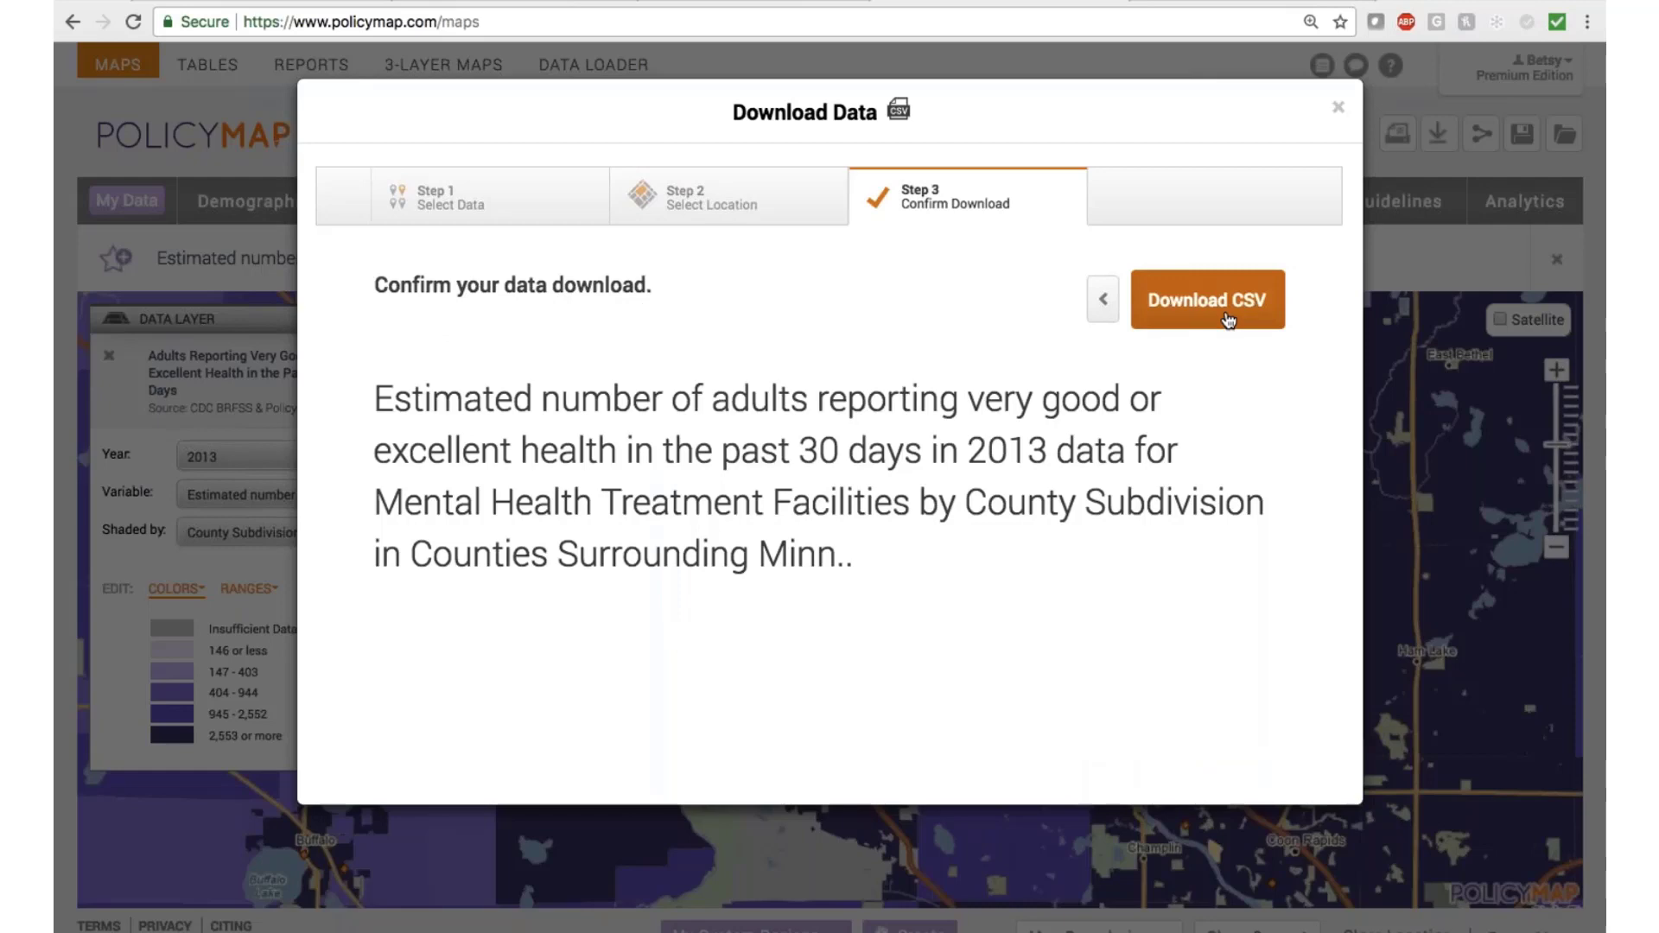
click(1339, 108)
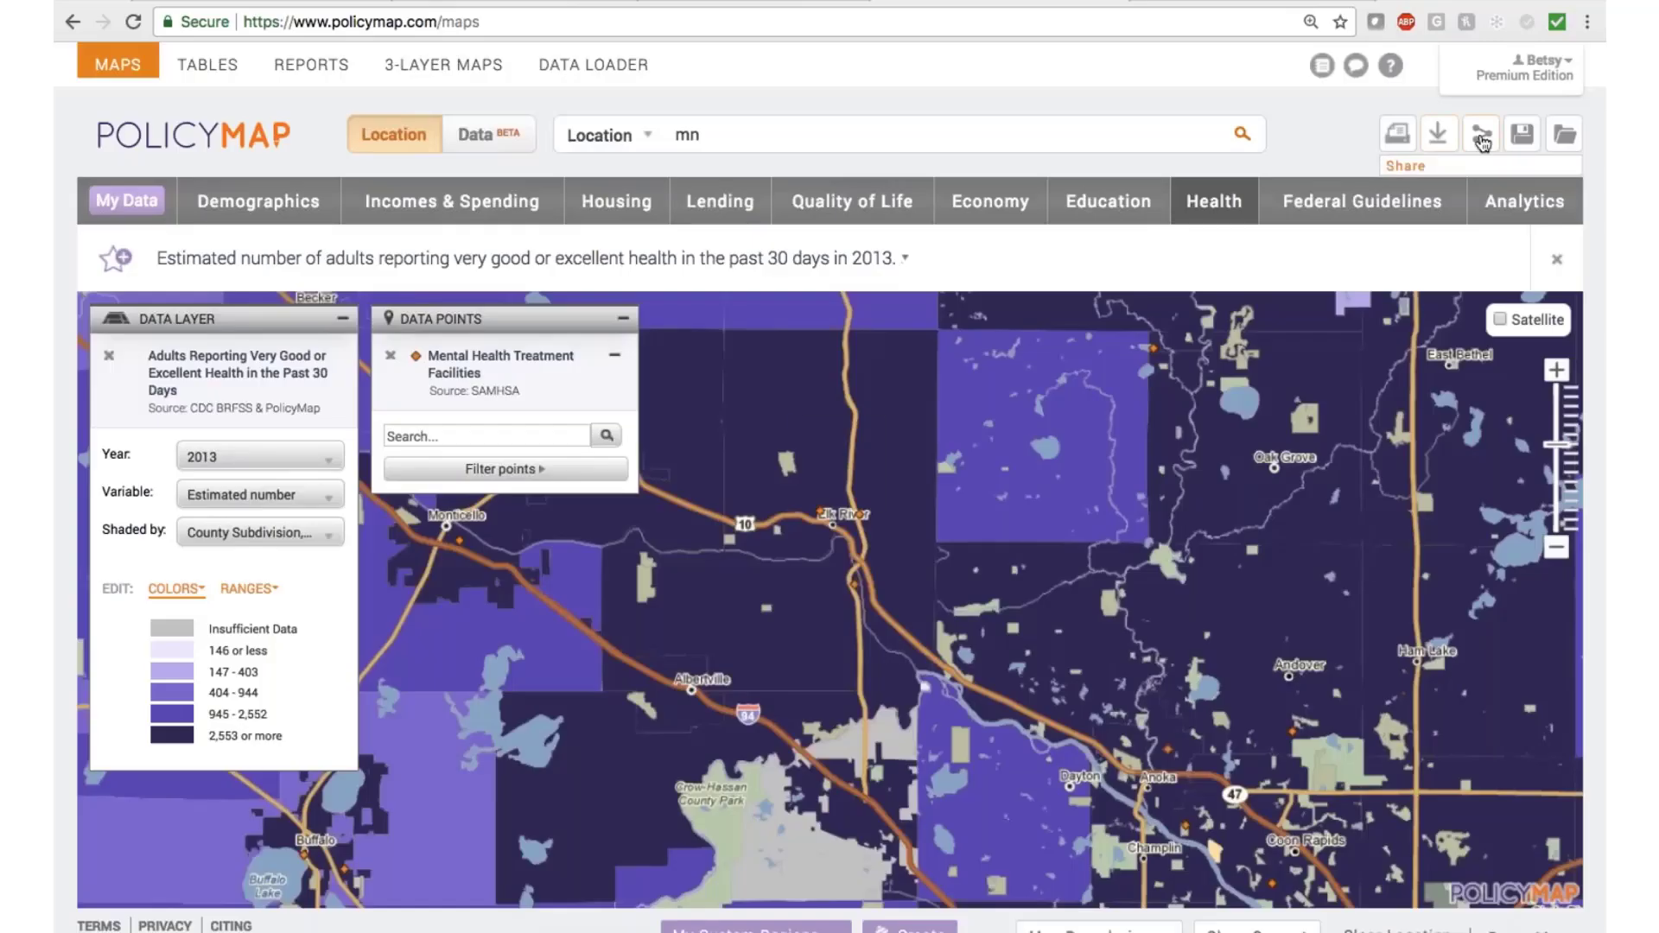
Try to share the map with its custom region.
click(1483, 138)
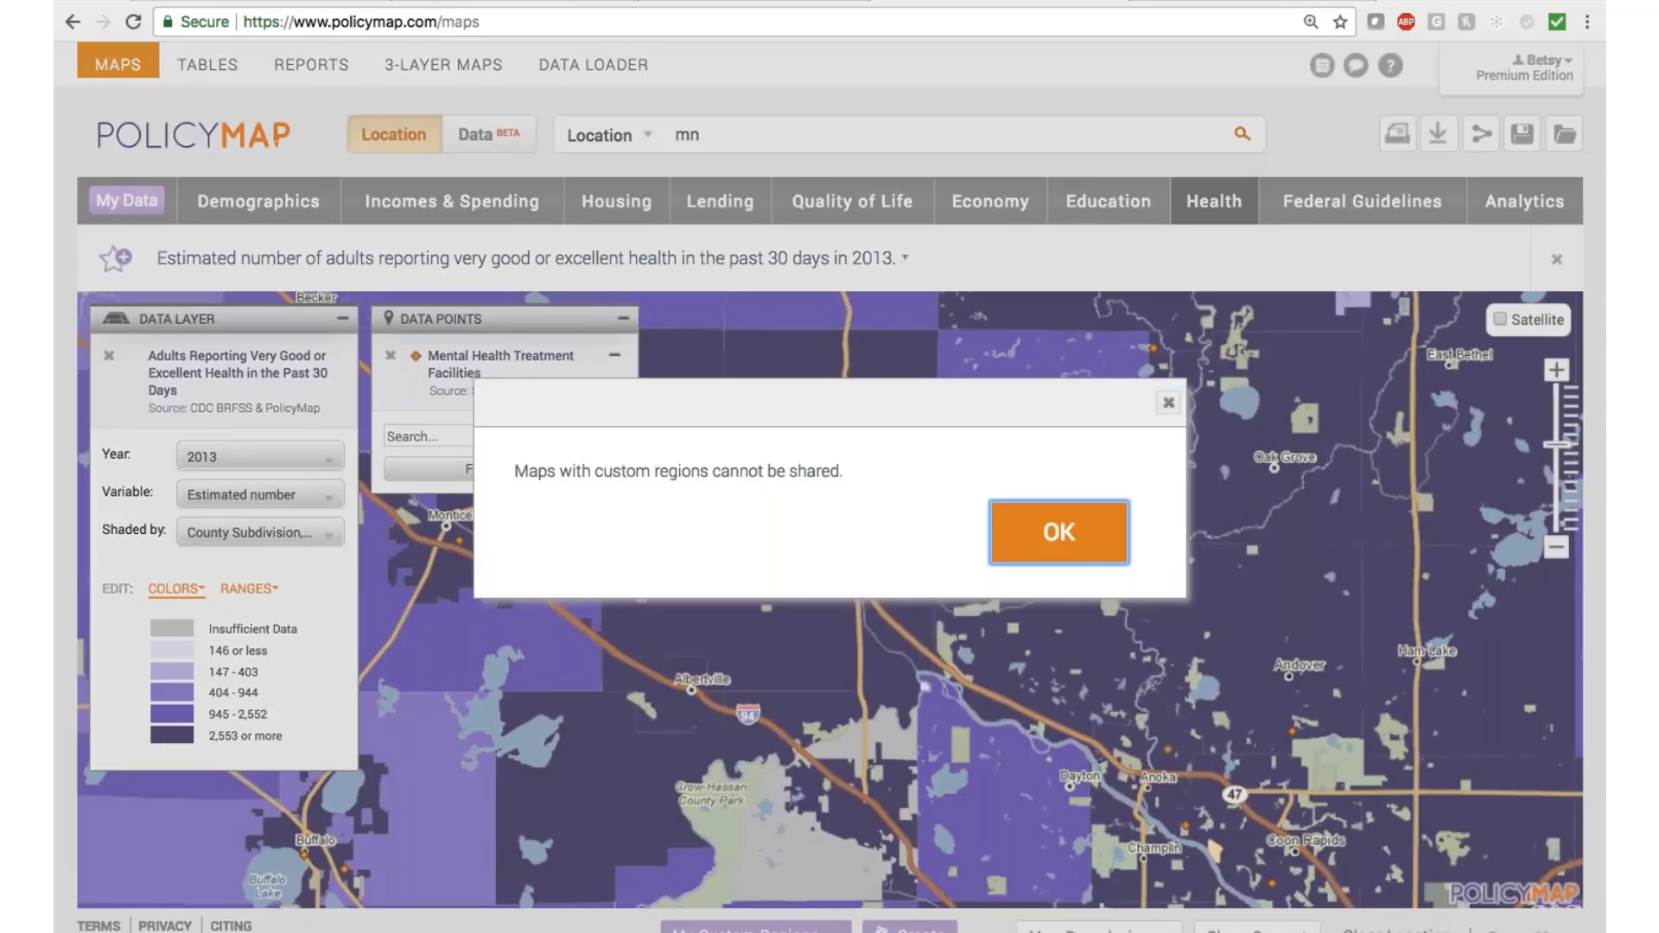
key(Return)
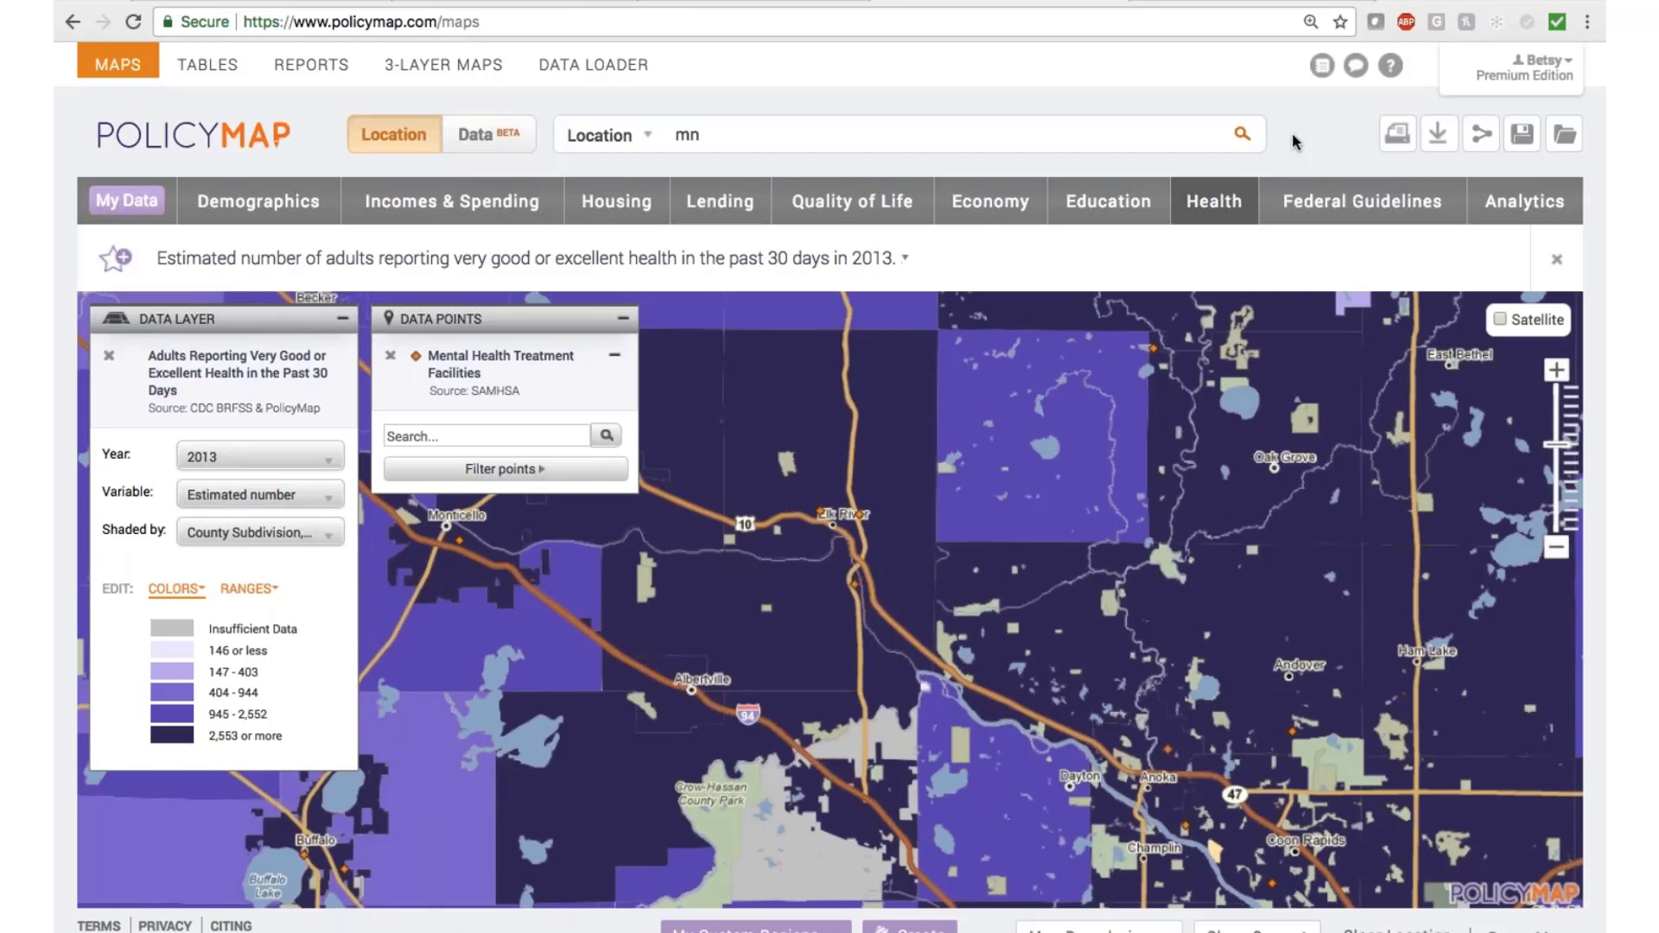
Map the health quick map on the percent of the population age 35-54 lacking health insurance and remove the Mental Health Treatment Facilities points.
click(1296, 219)
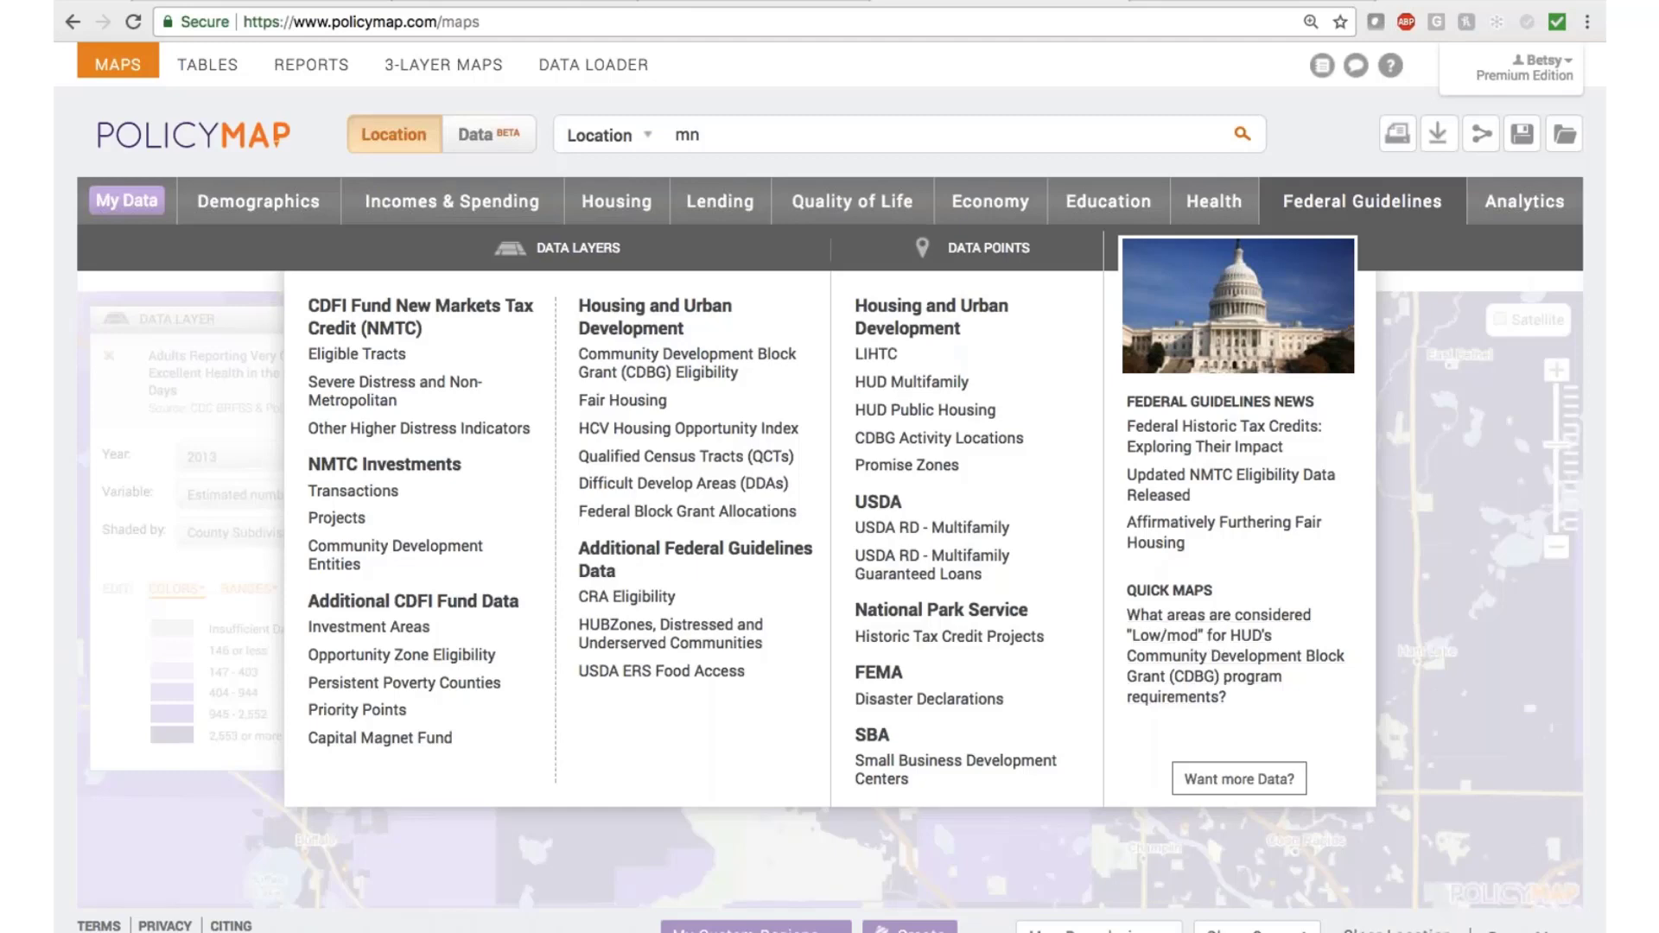
click(1216, 197)
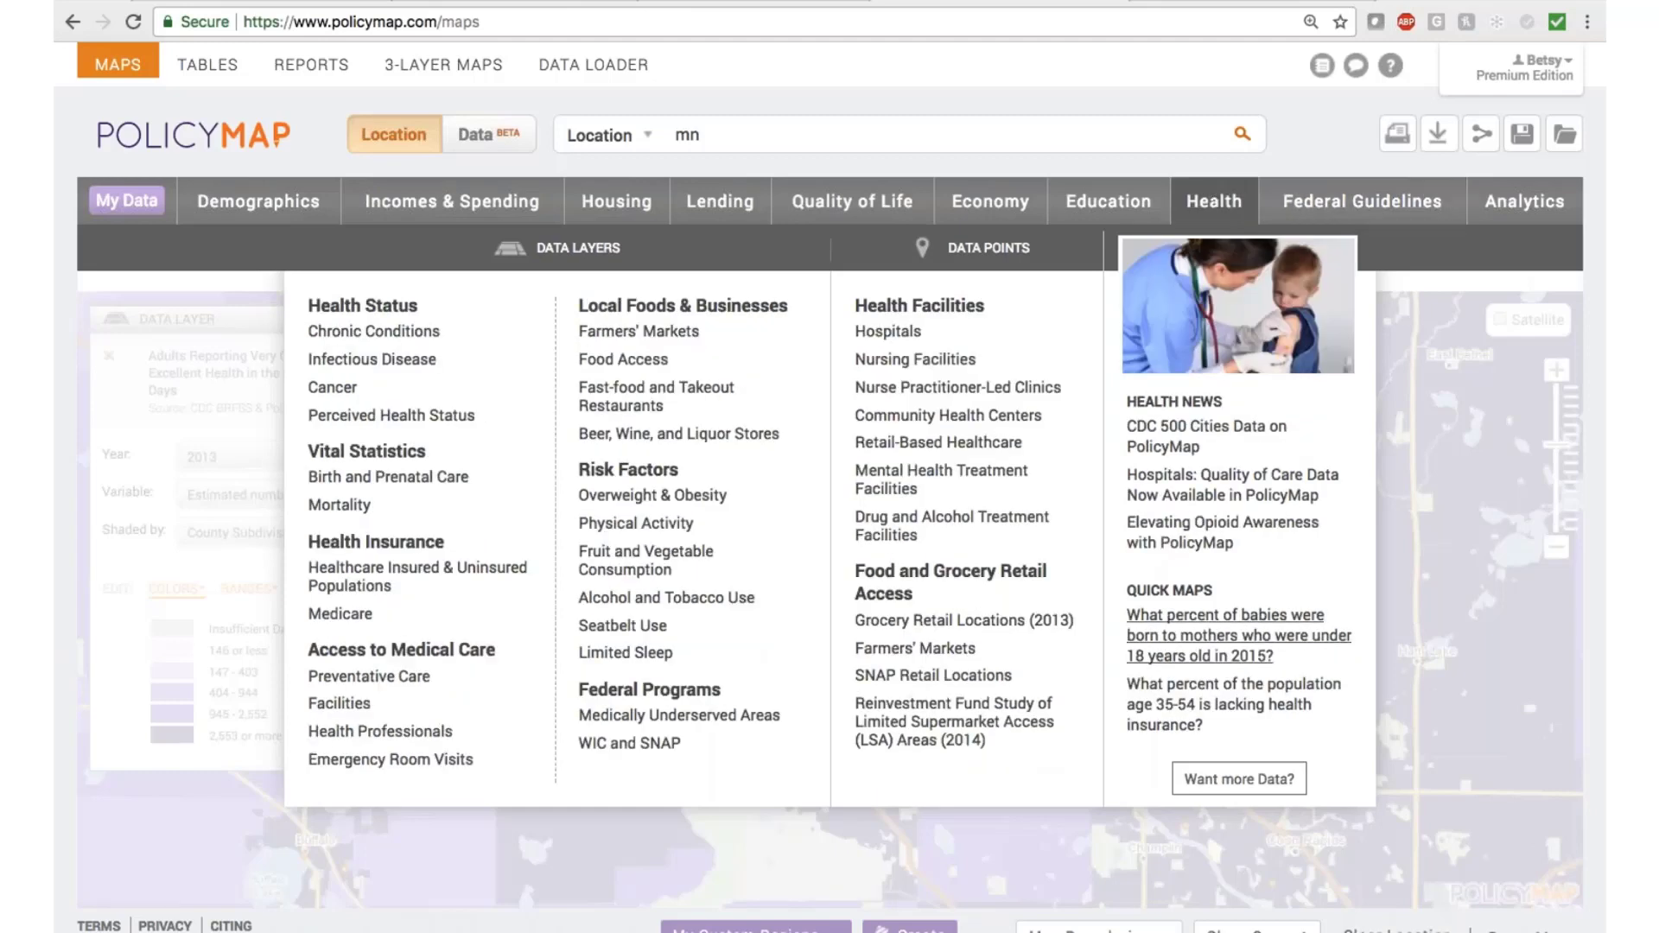
click(1208, 712)
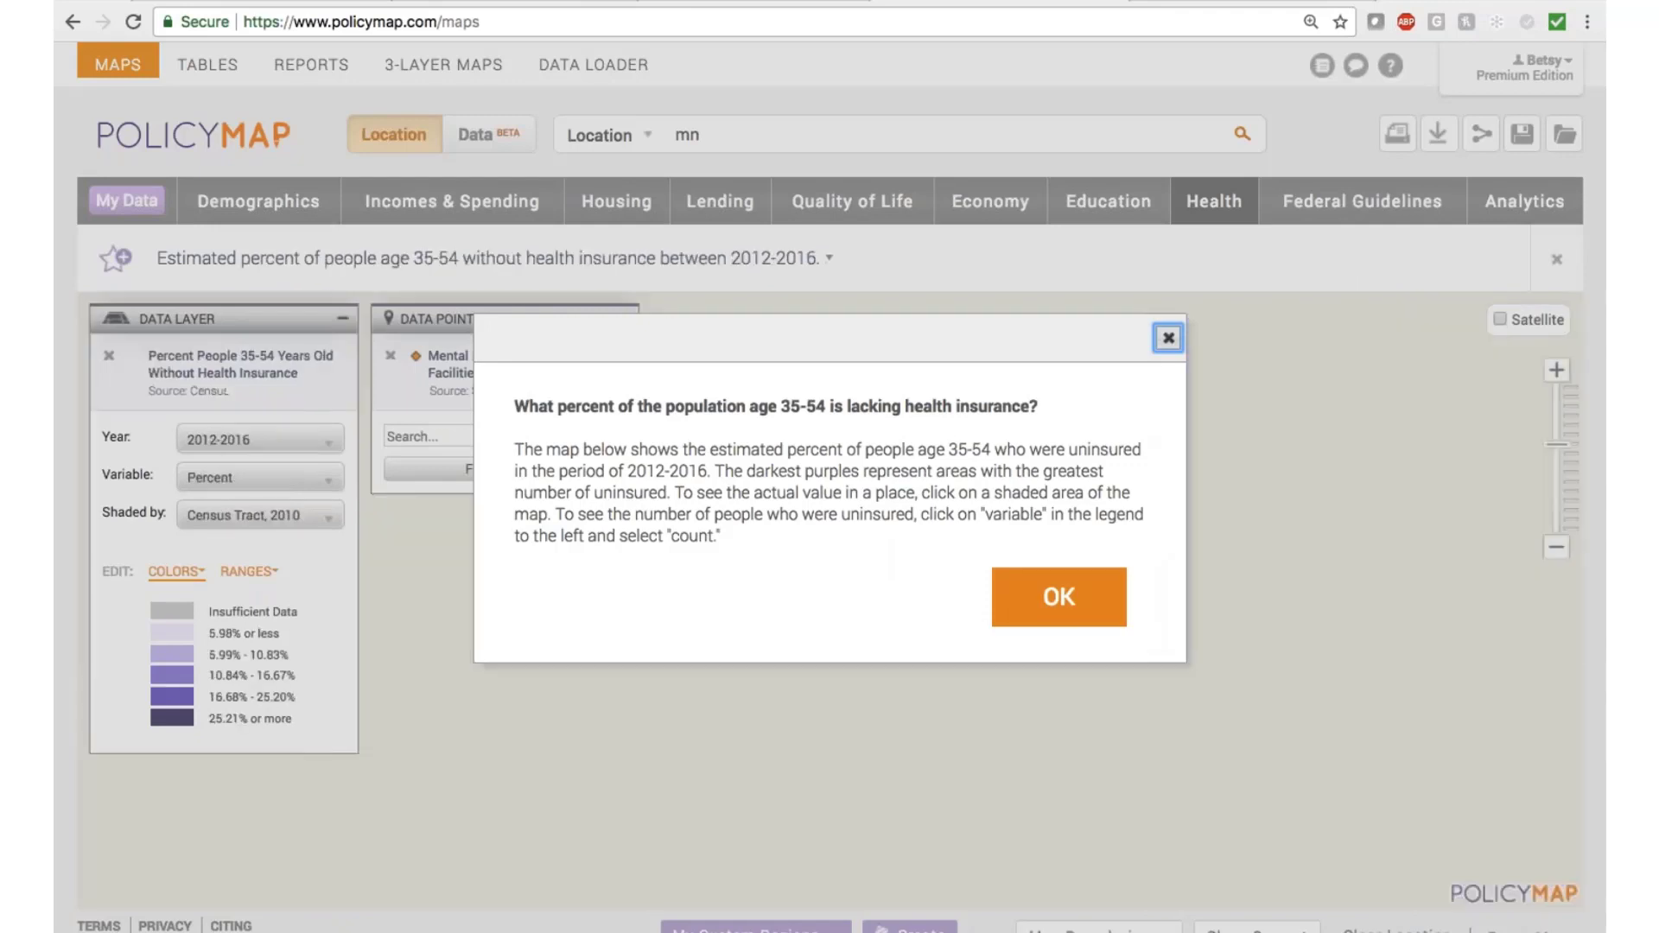
key(Return)
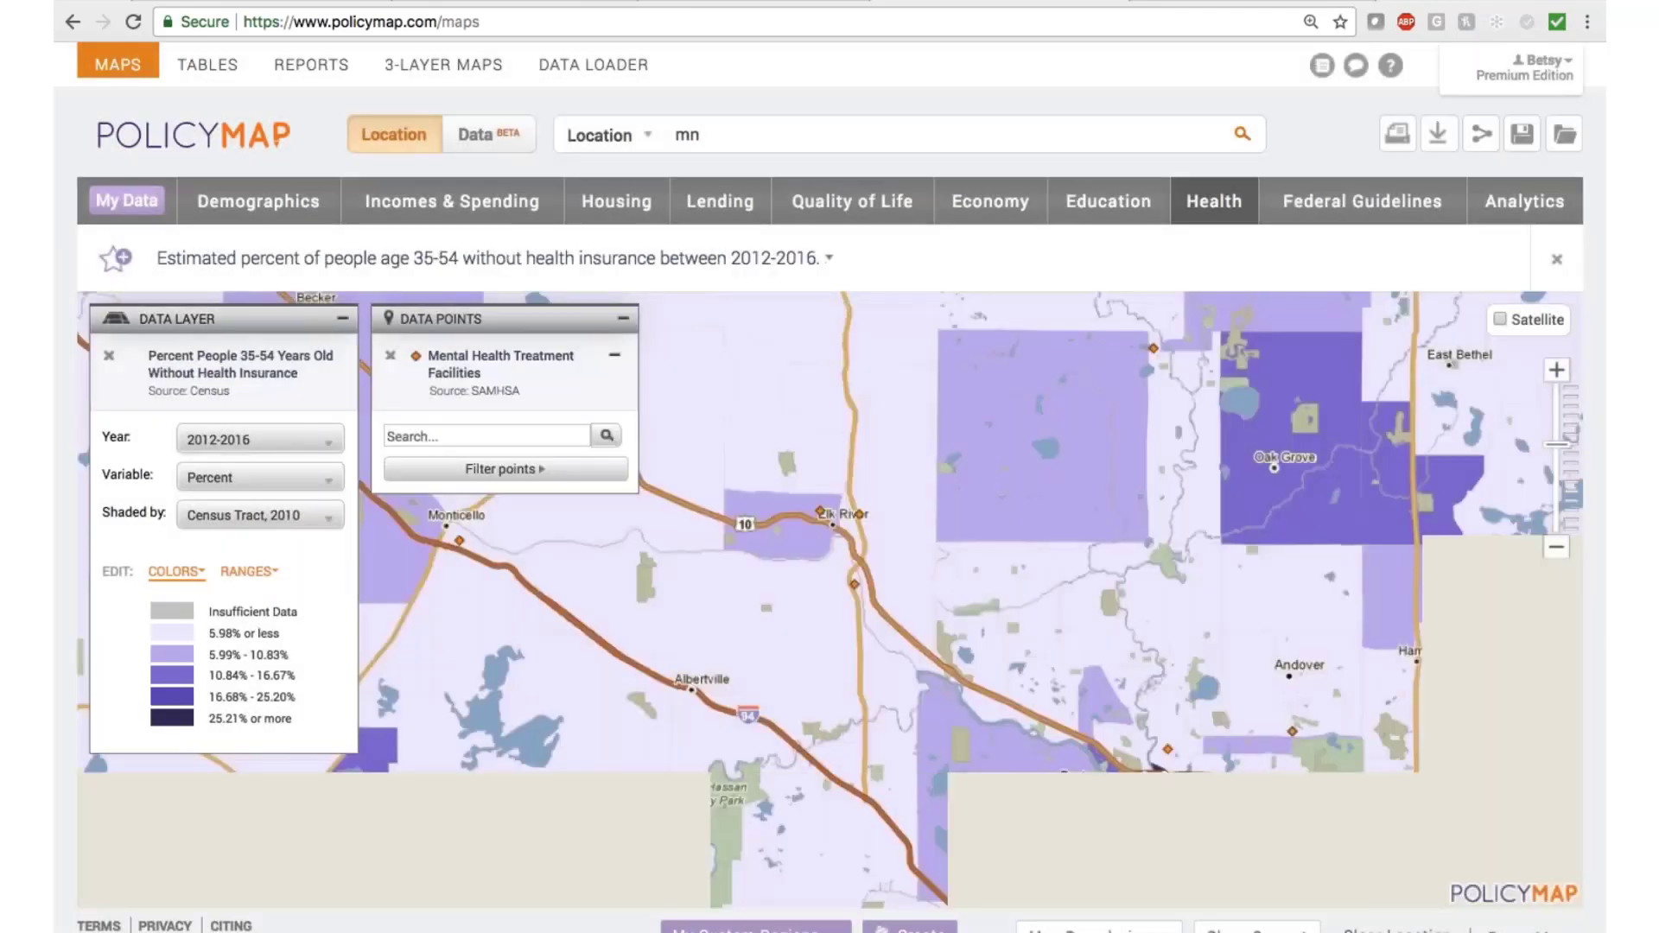
click(391, 355)
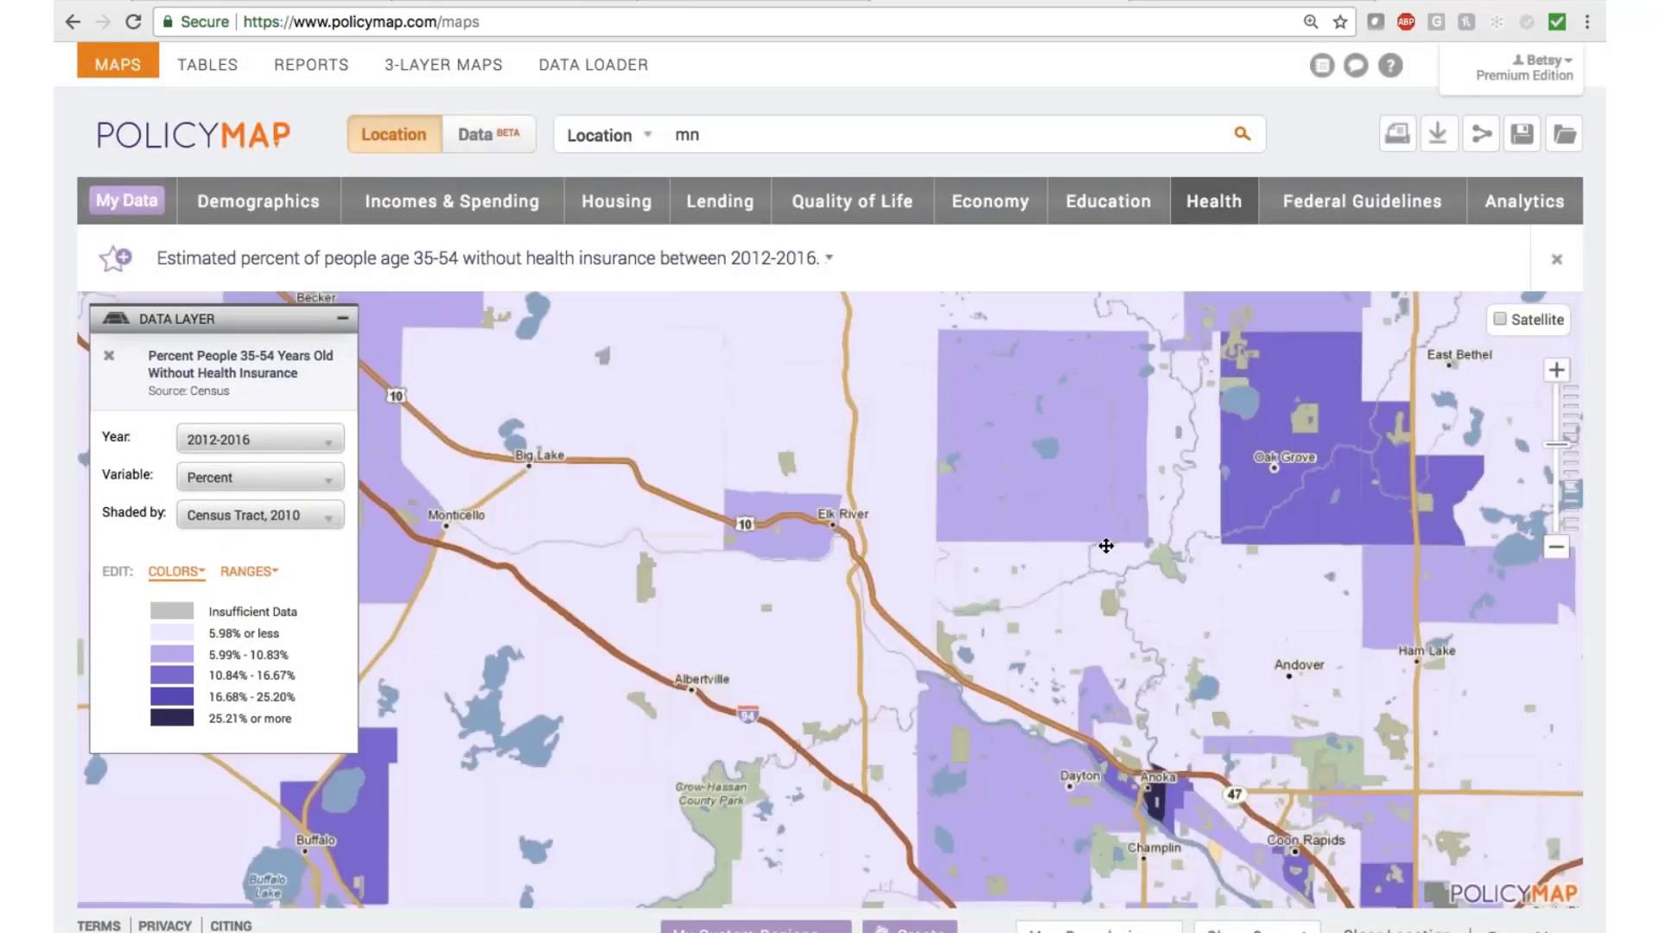
mouse_move(1516, 223)
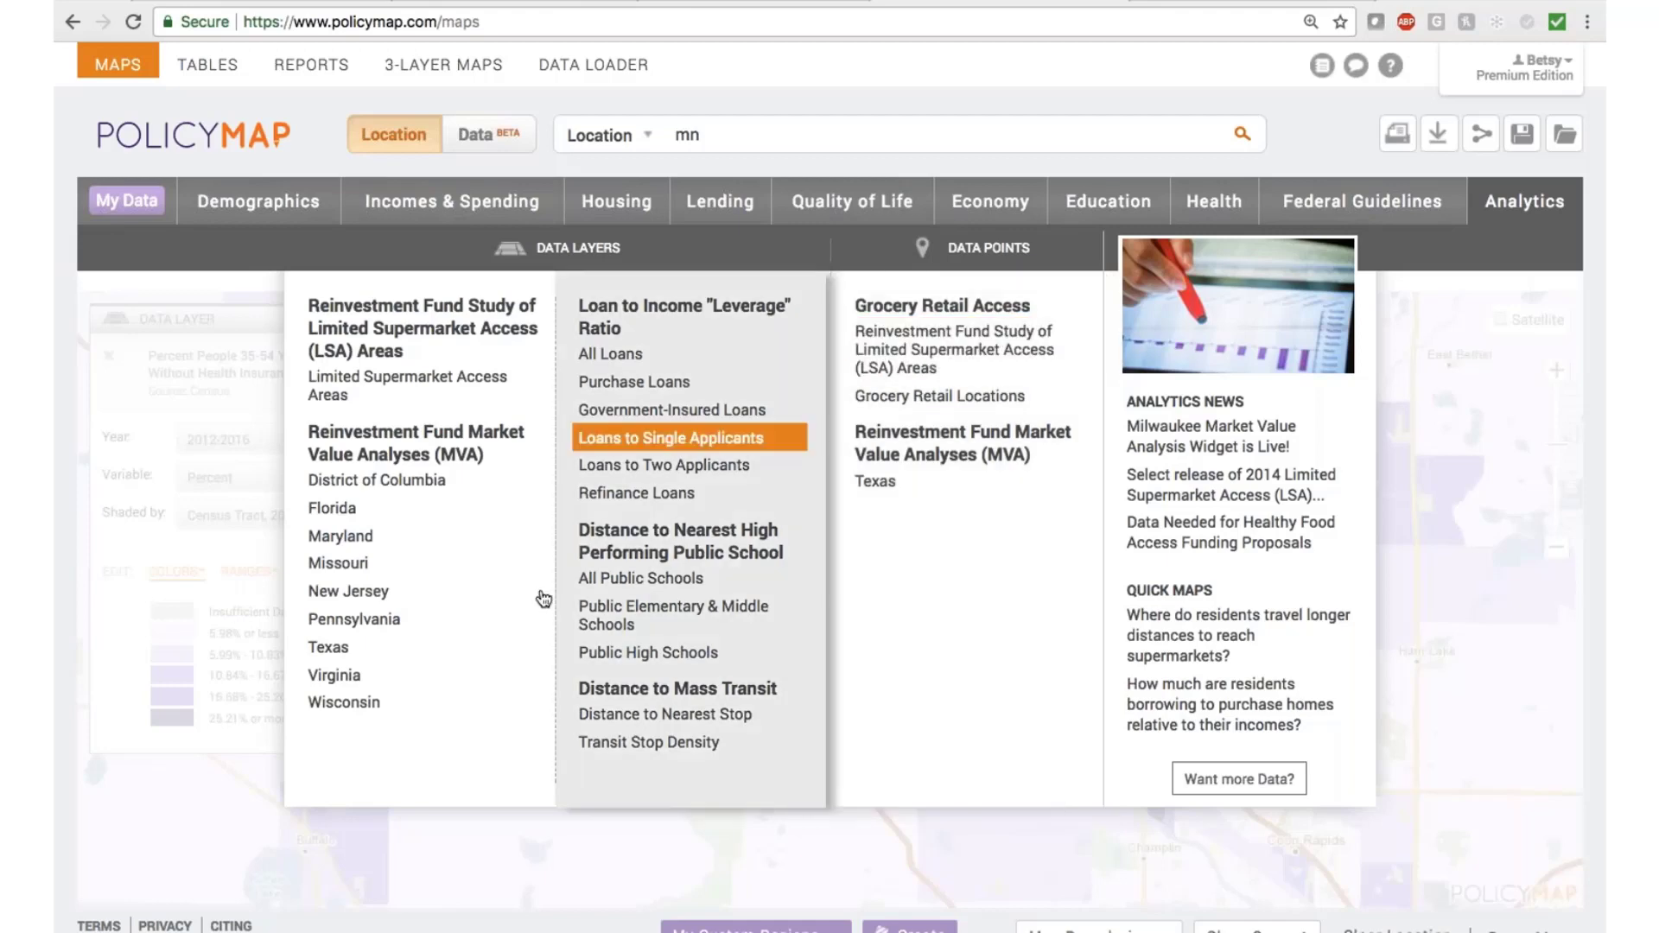
mouse_move(389, 591)
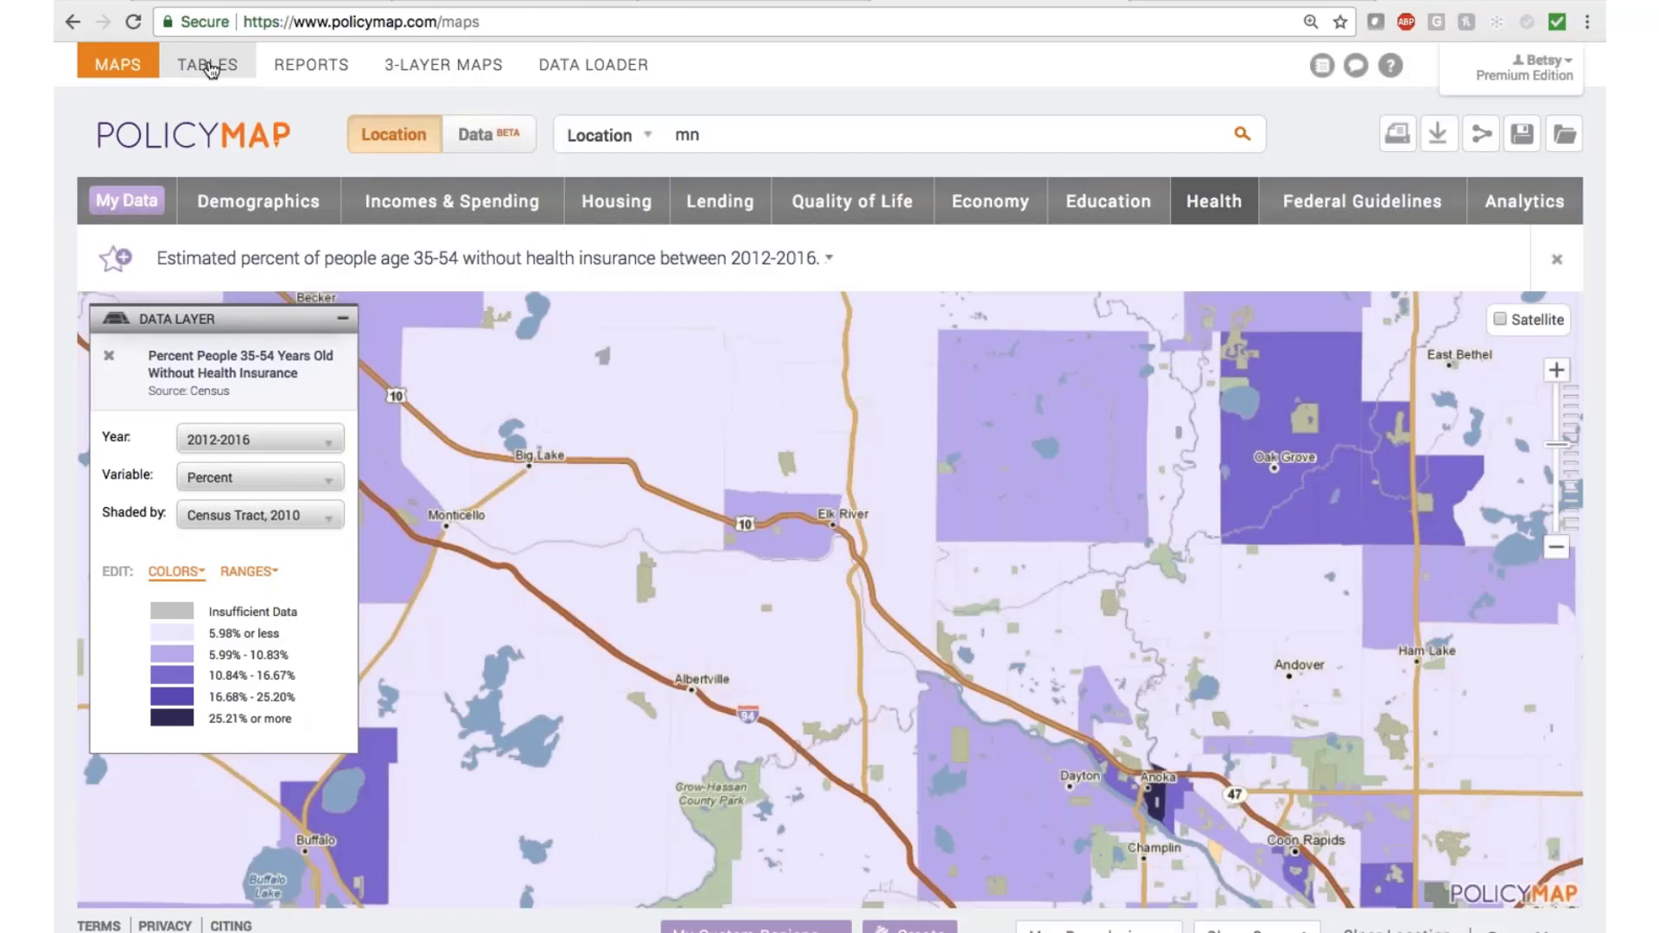
Show the uninsured data as a table, remove the Counties Surrounding Minn. region, and add Minneapolis, MN (City).
click(208, 69)
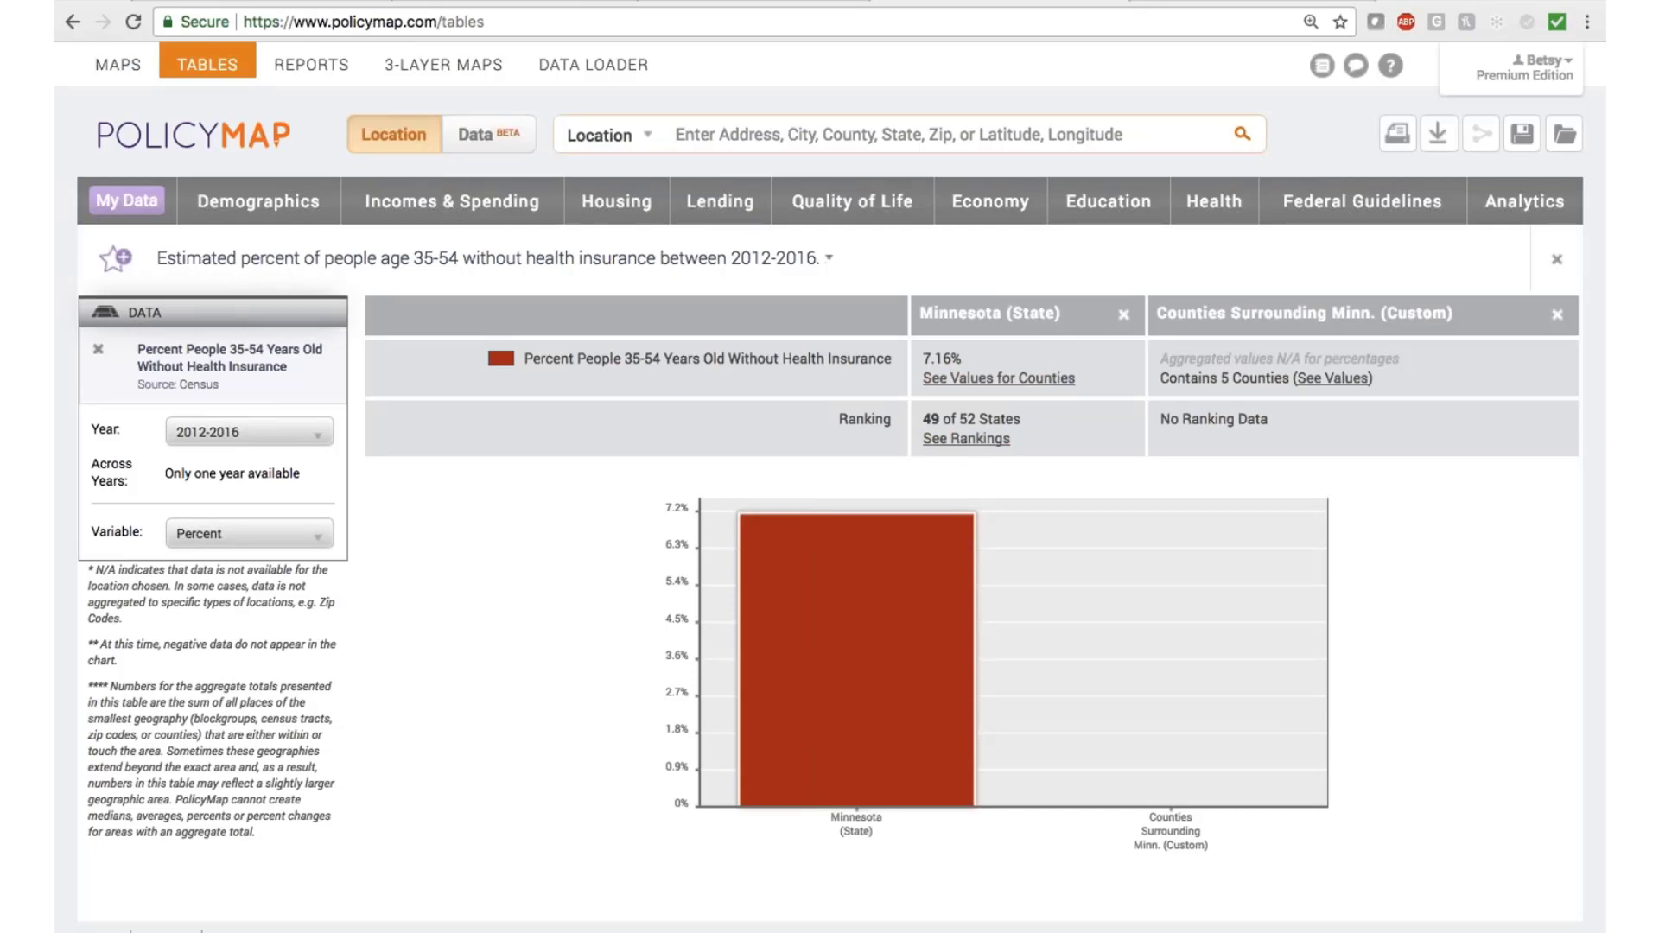
click(1557, 316)
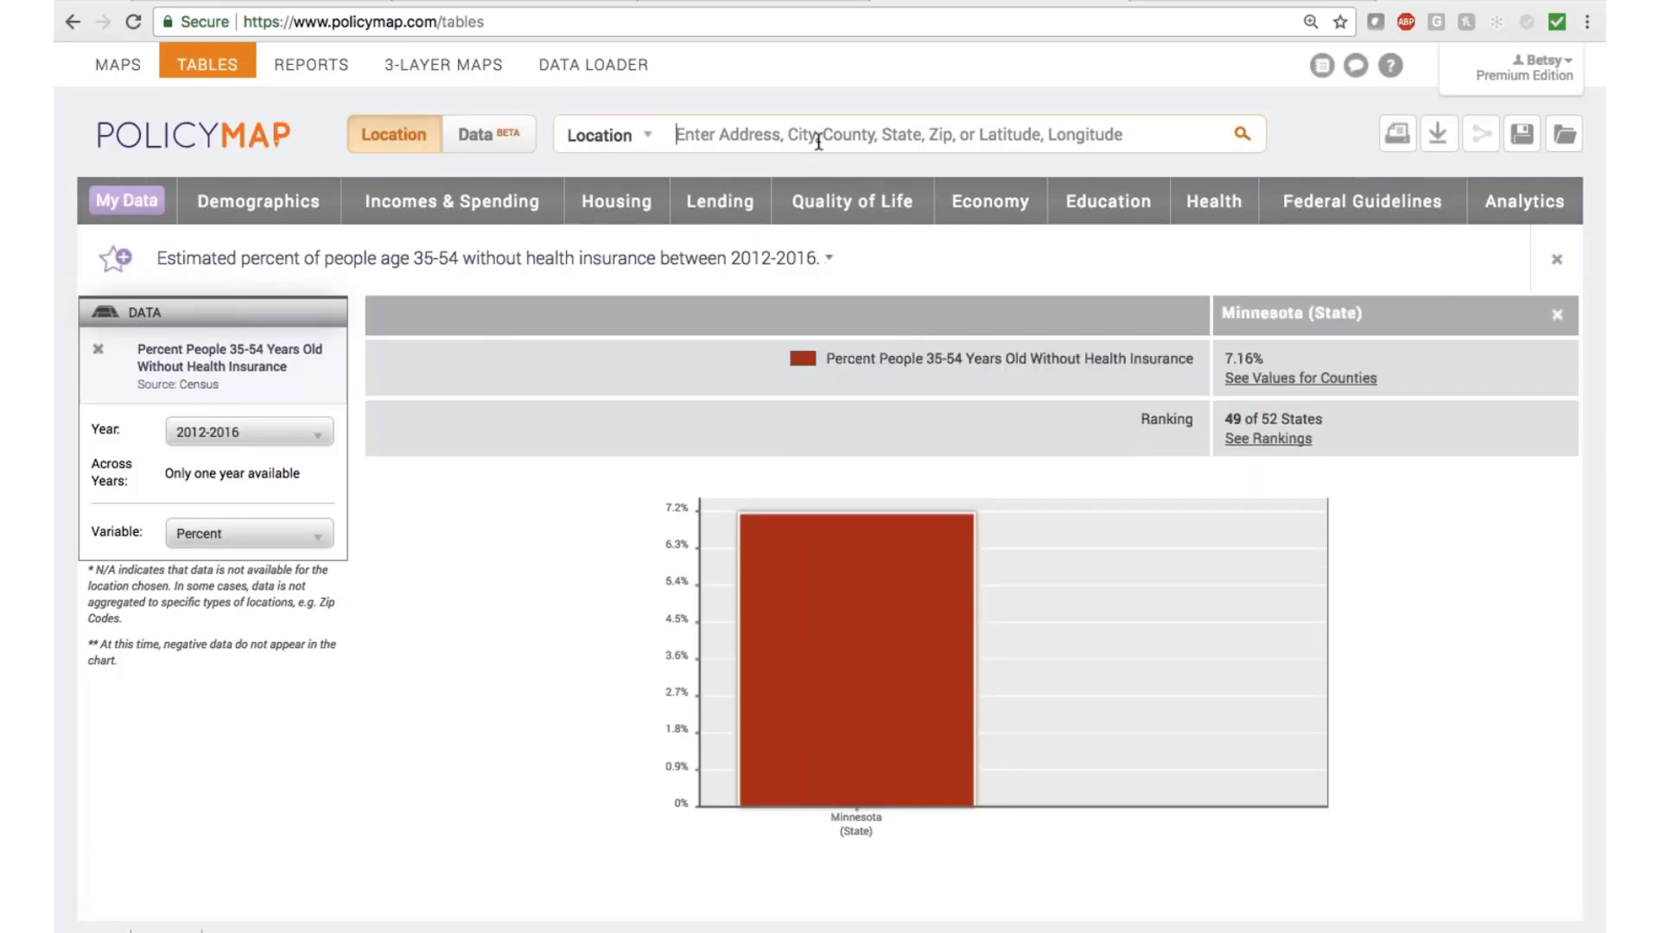
text(minn)
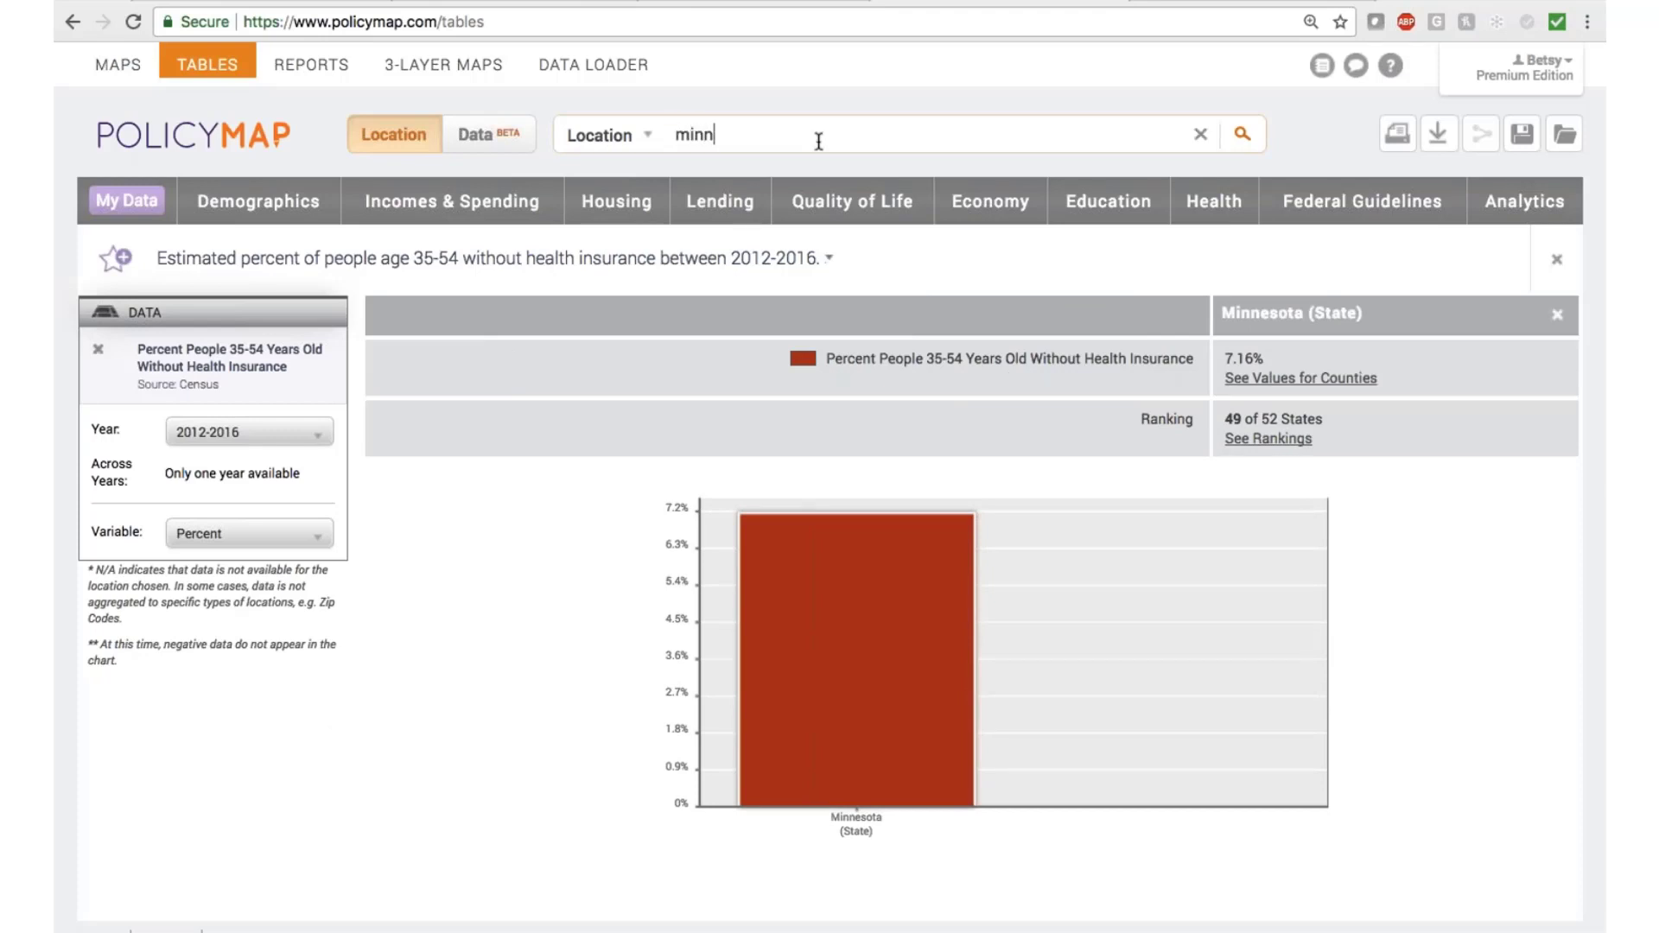
text(eapo)
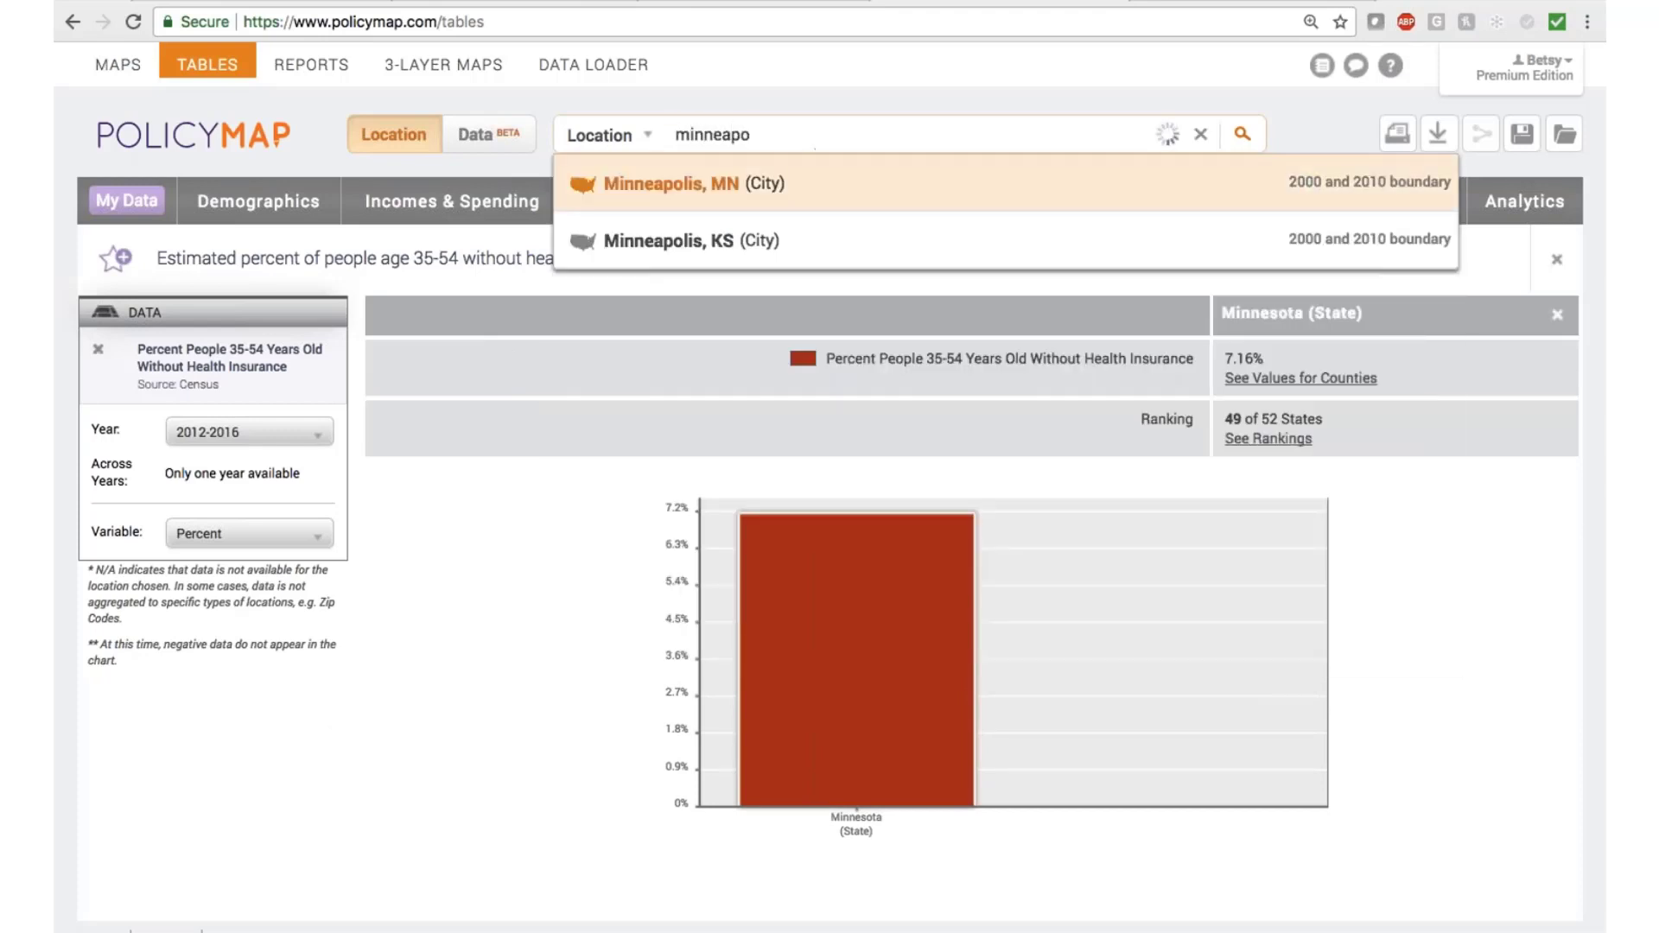
click(806, 194)
Add the cities of St. Paul, MN and Rochester, MN to the table for comparison.
drag(838, 135, 670, 135)
text(st. paul)
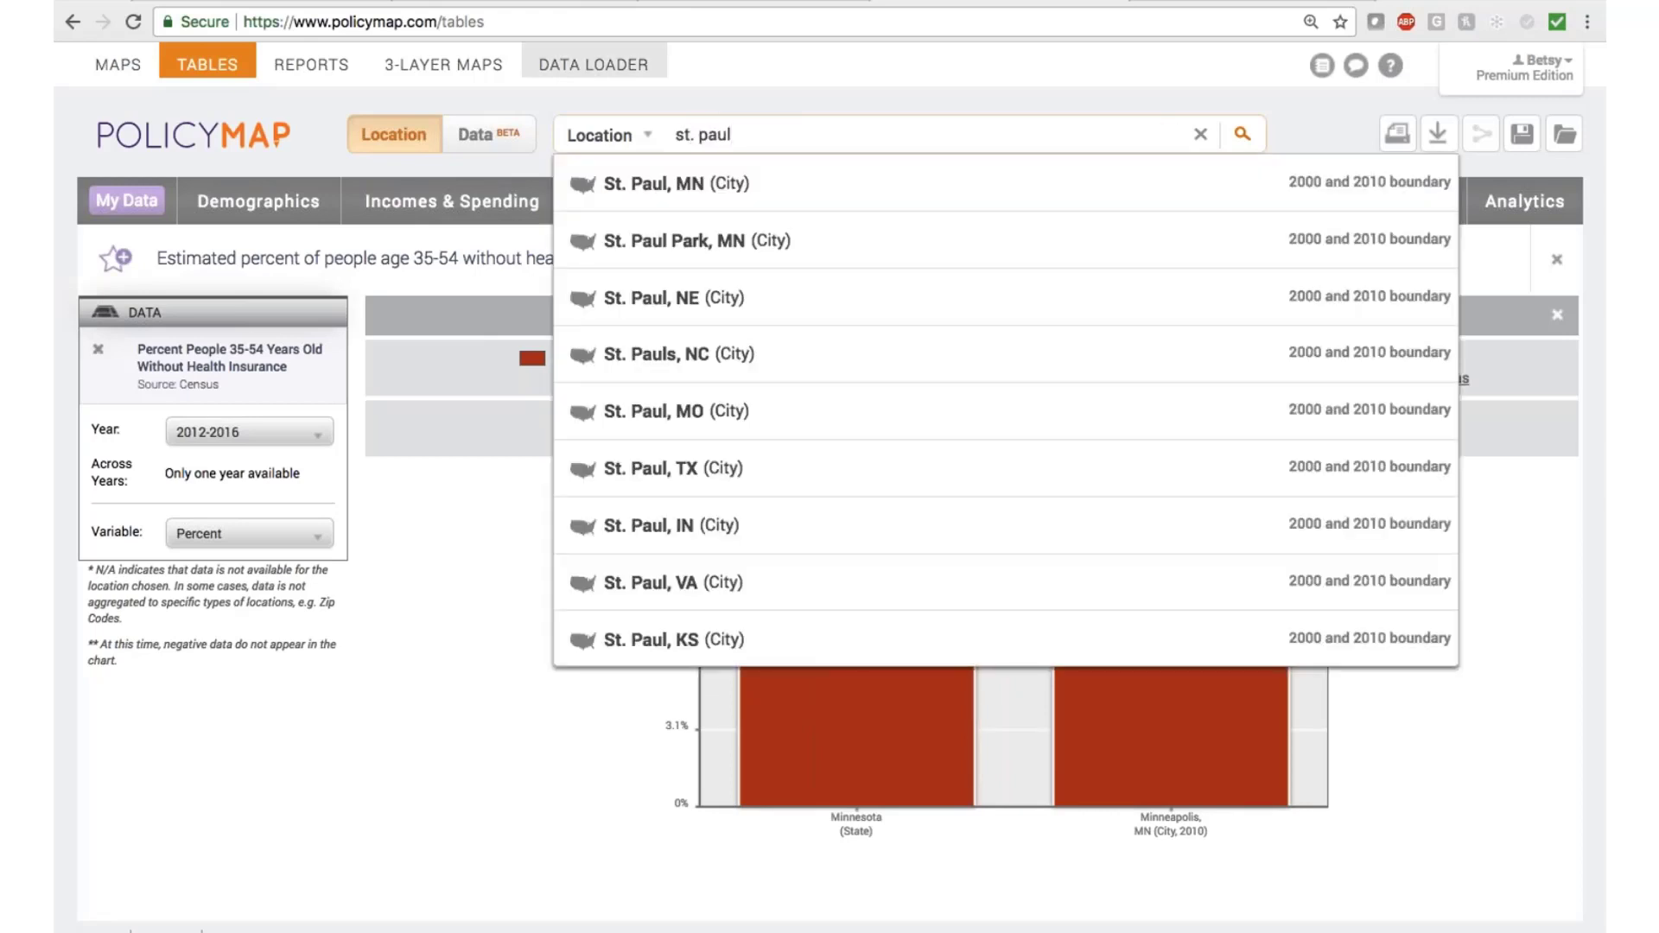
key(Return)
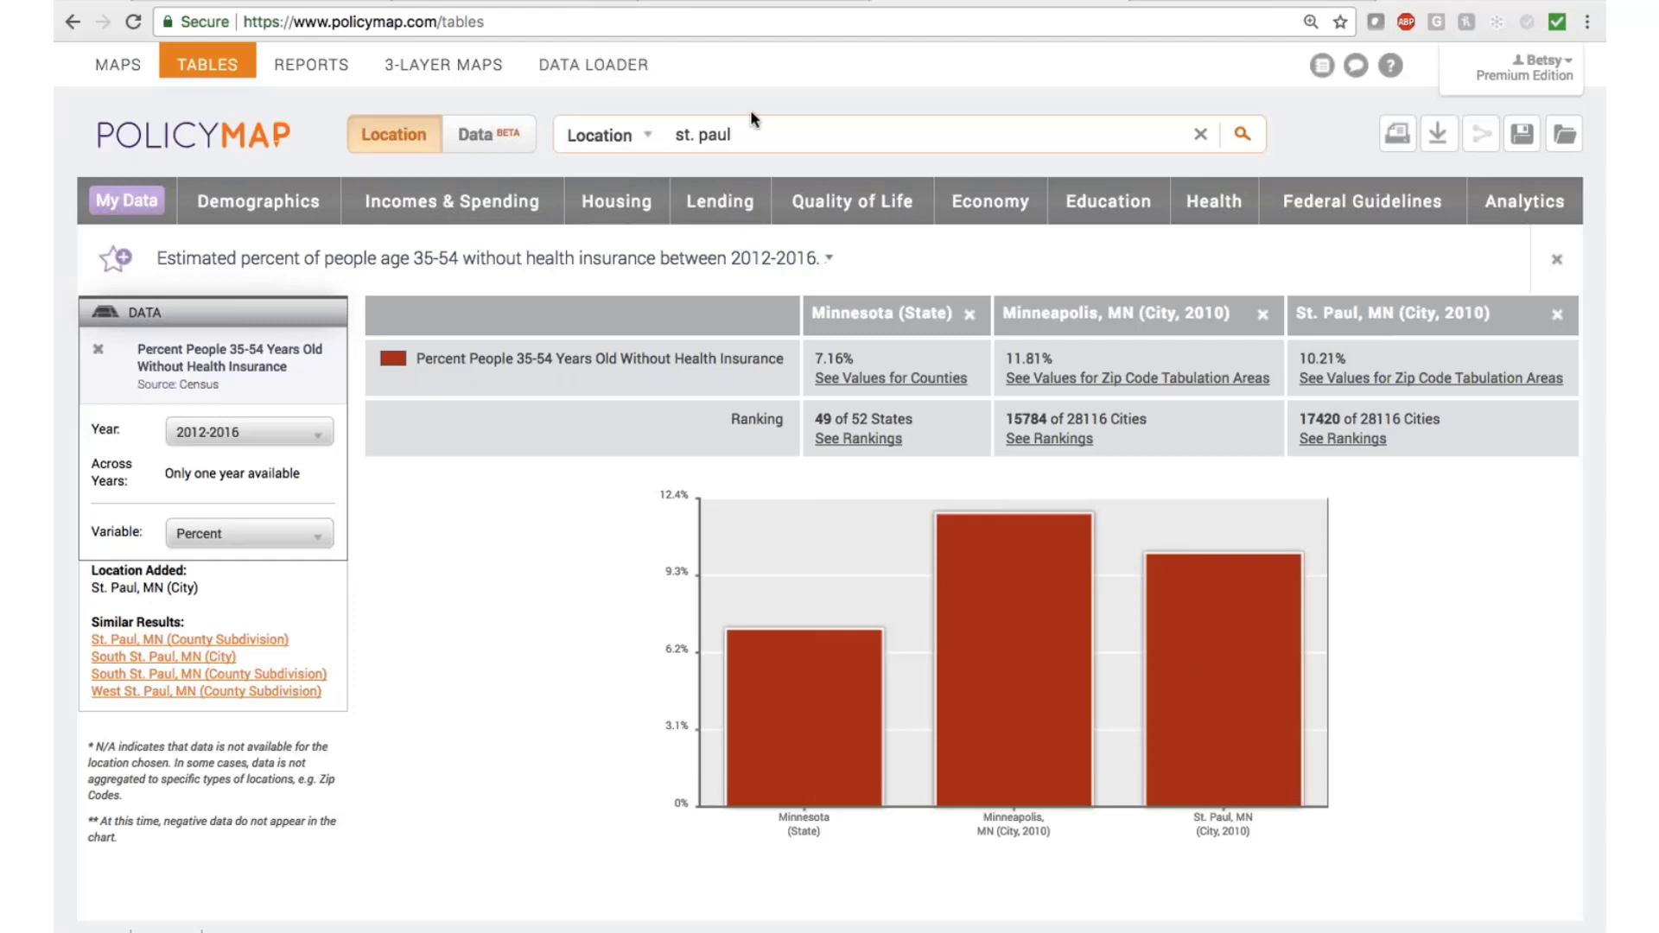
drag(734, 135, 674, 134)
text(roche)
key(Down)
key(Down)
key(Return)
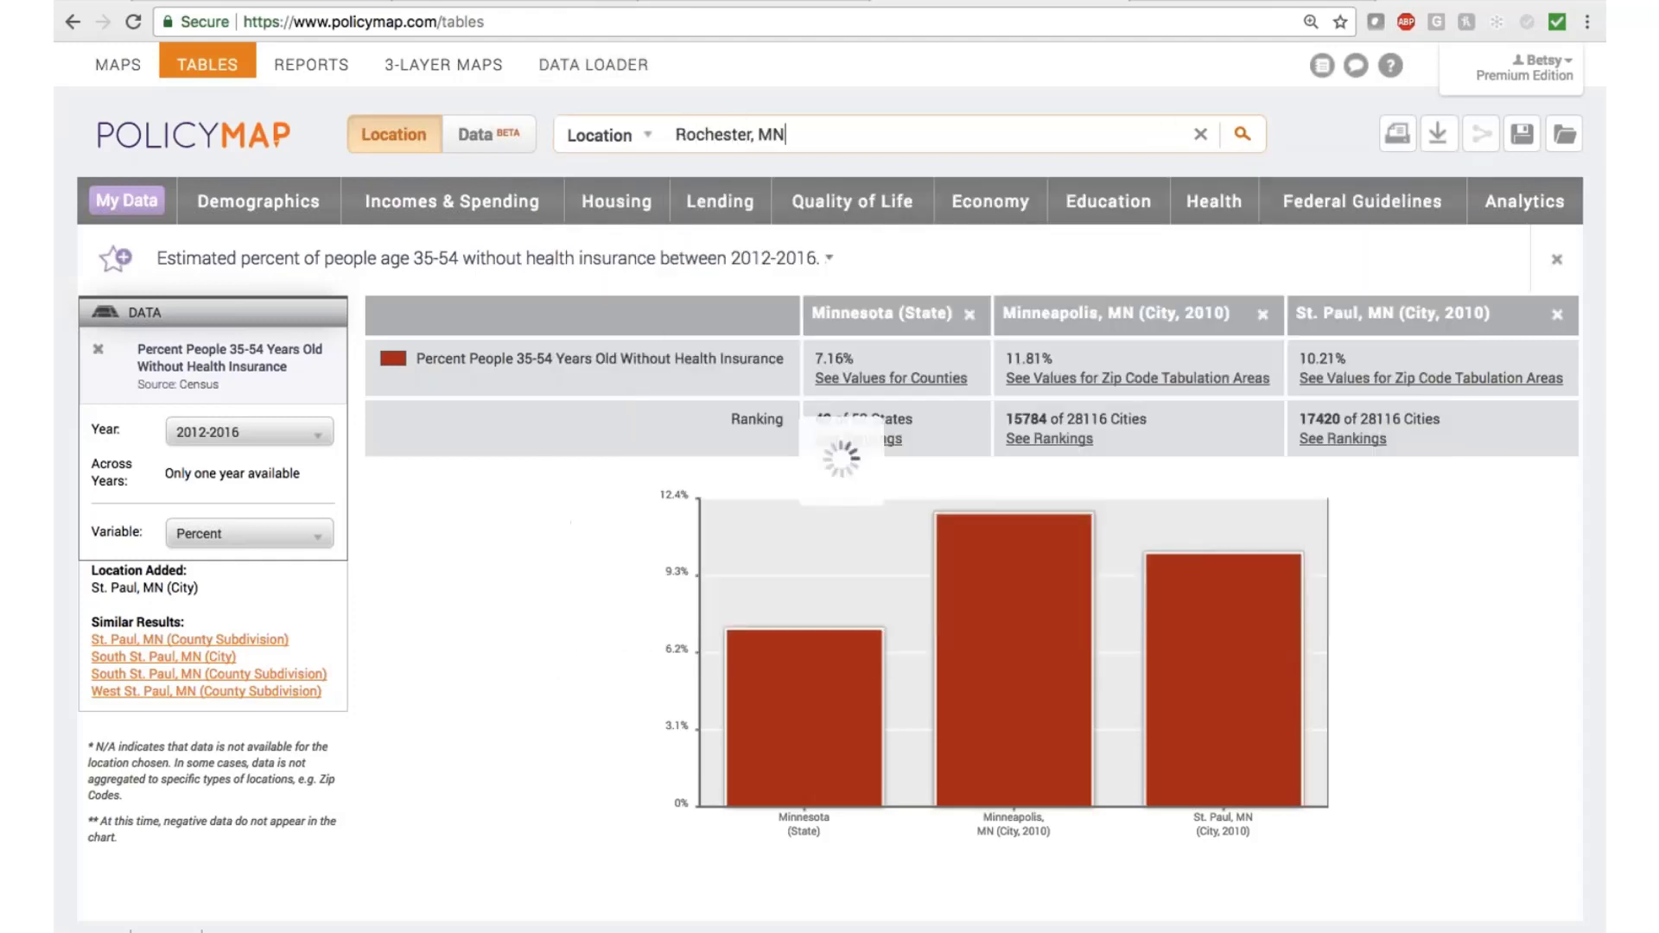
Add the city of Bloomington, IN to the comparison table.
key(super+a)
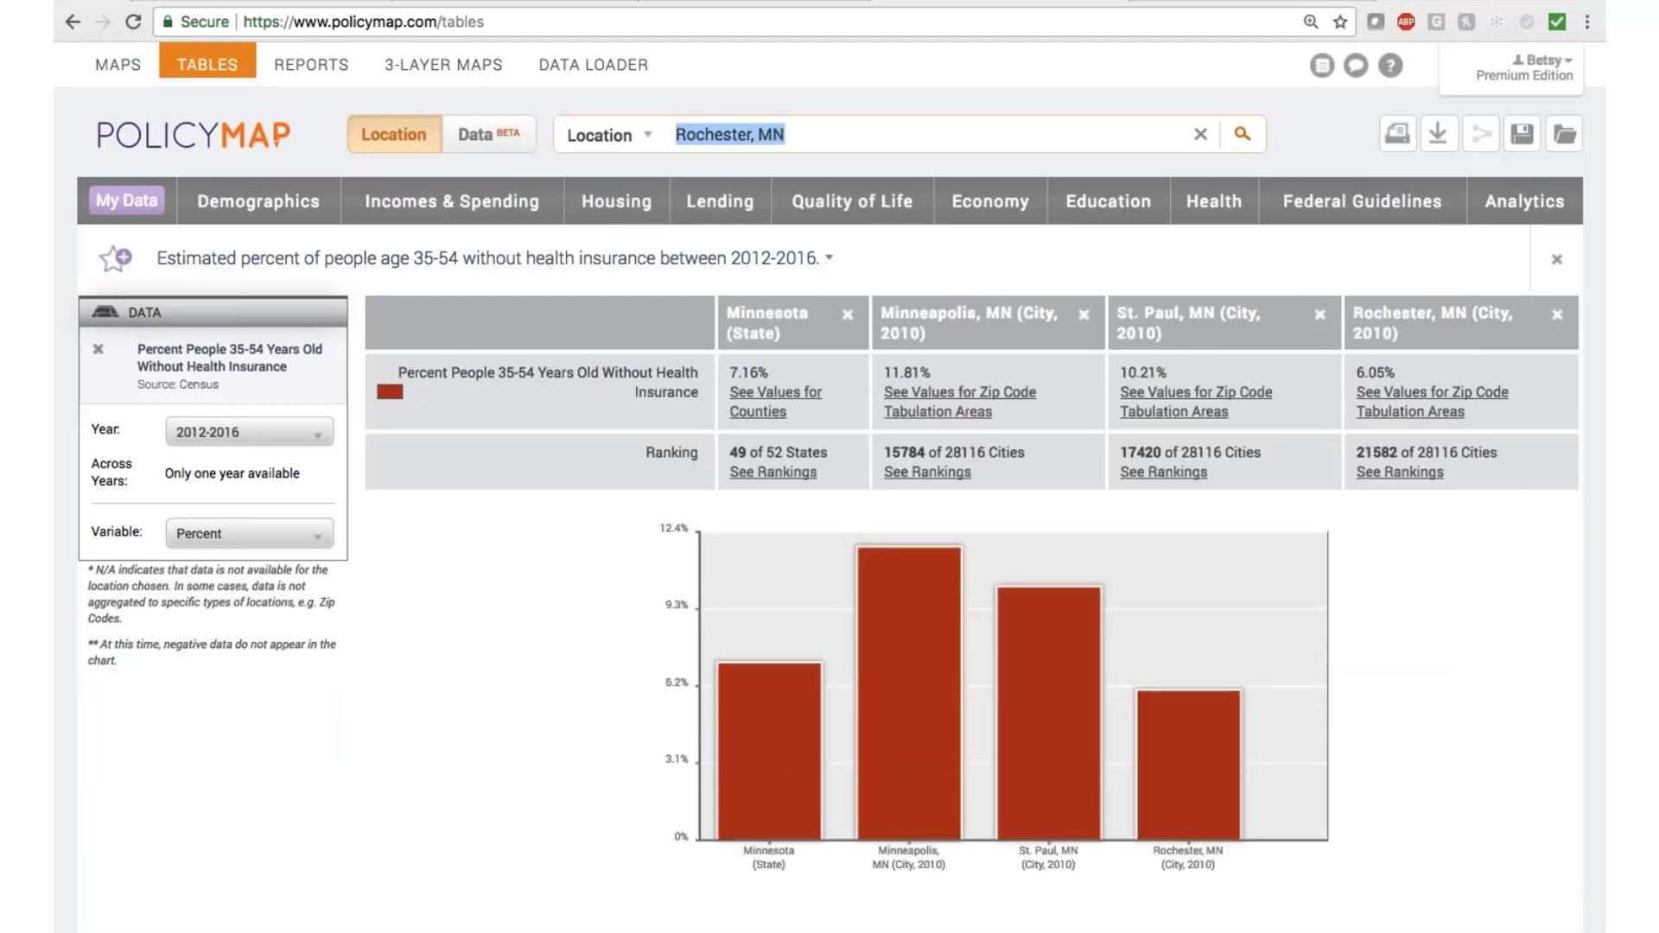
text(b)
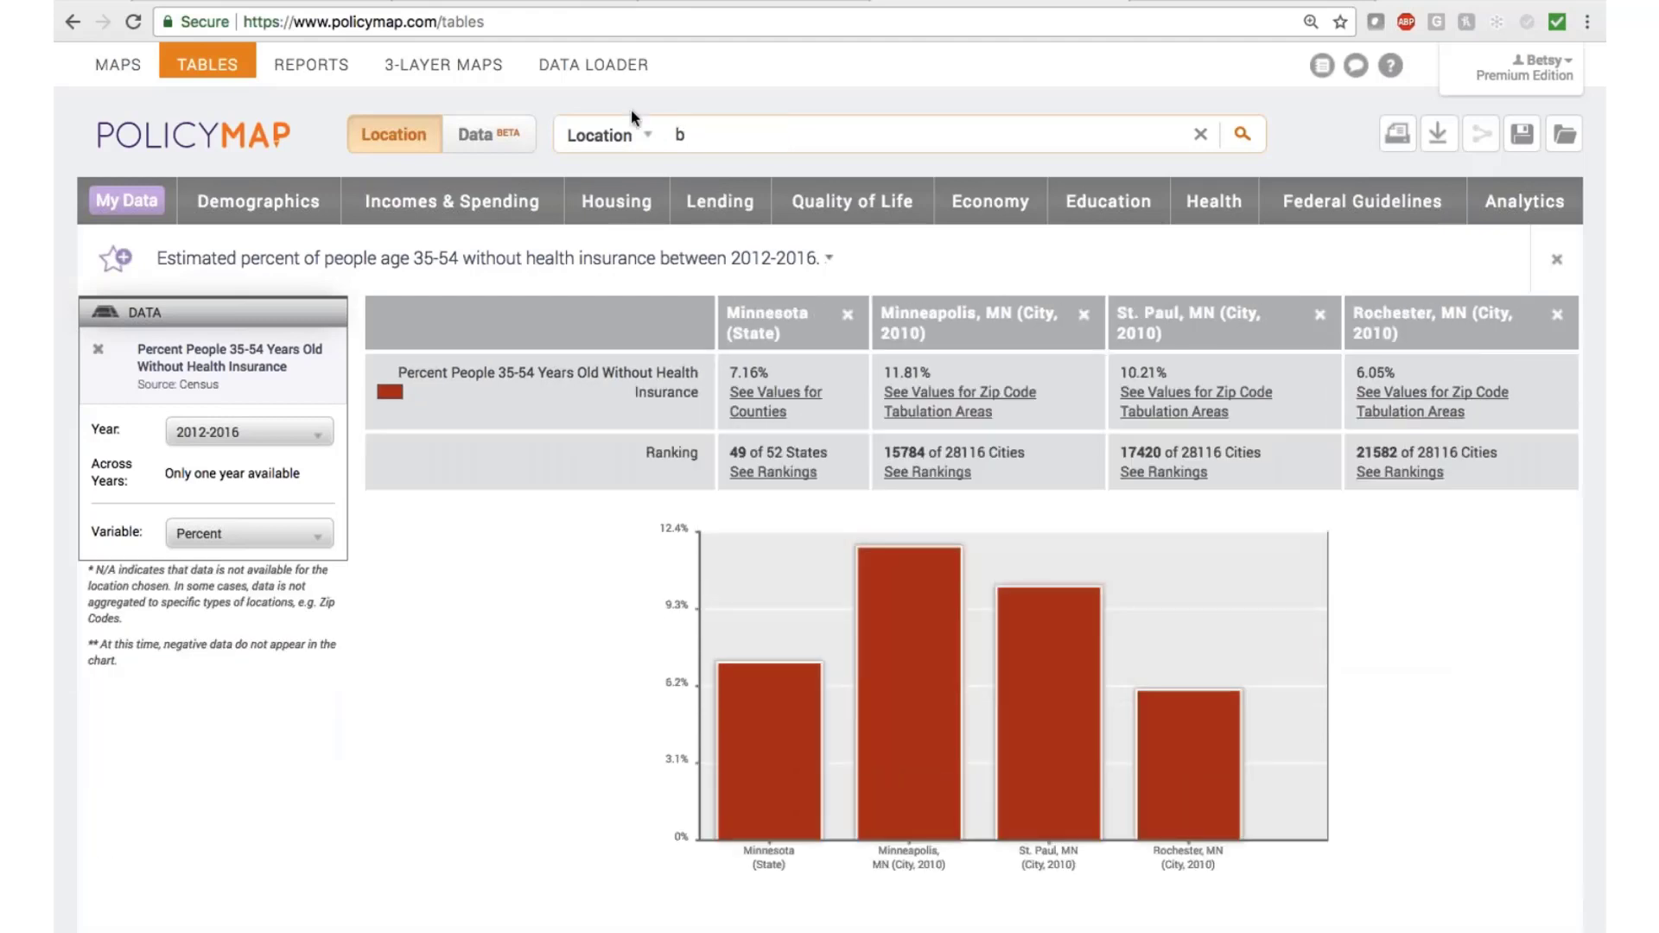
text(lomm)
text(omin)
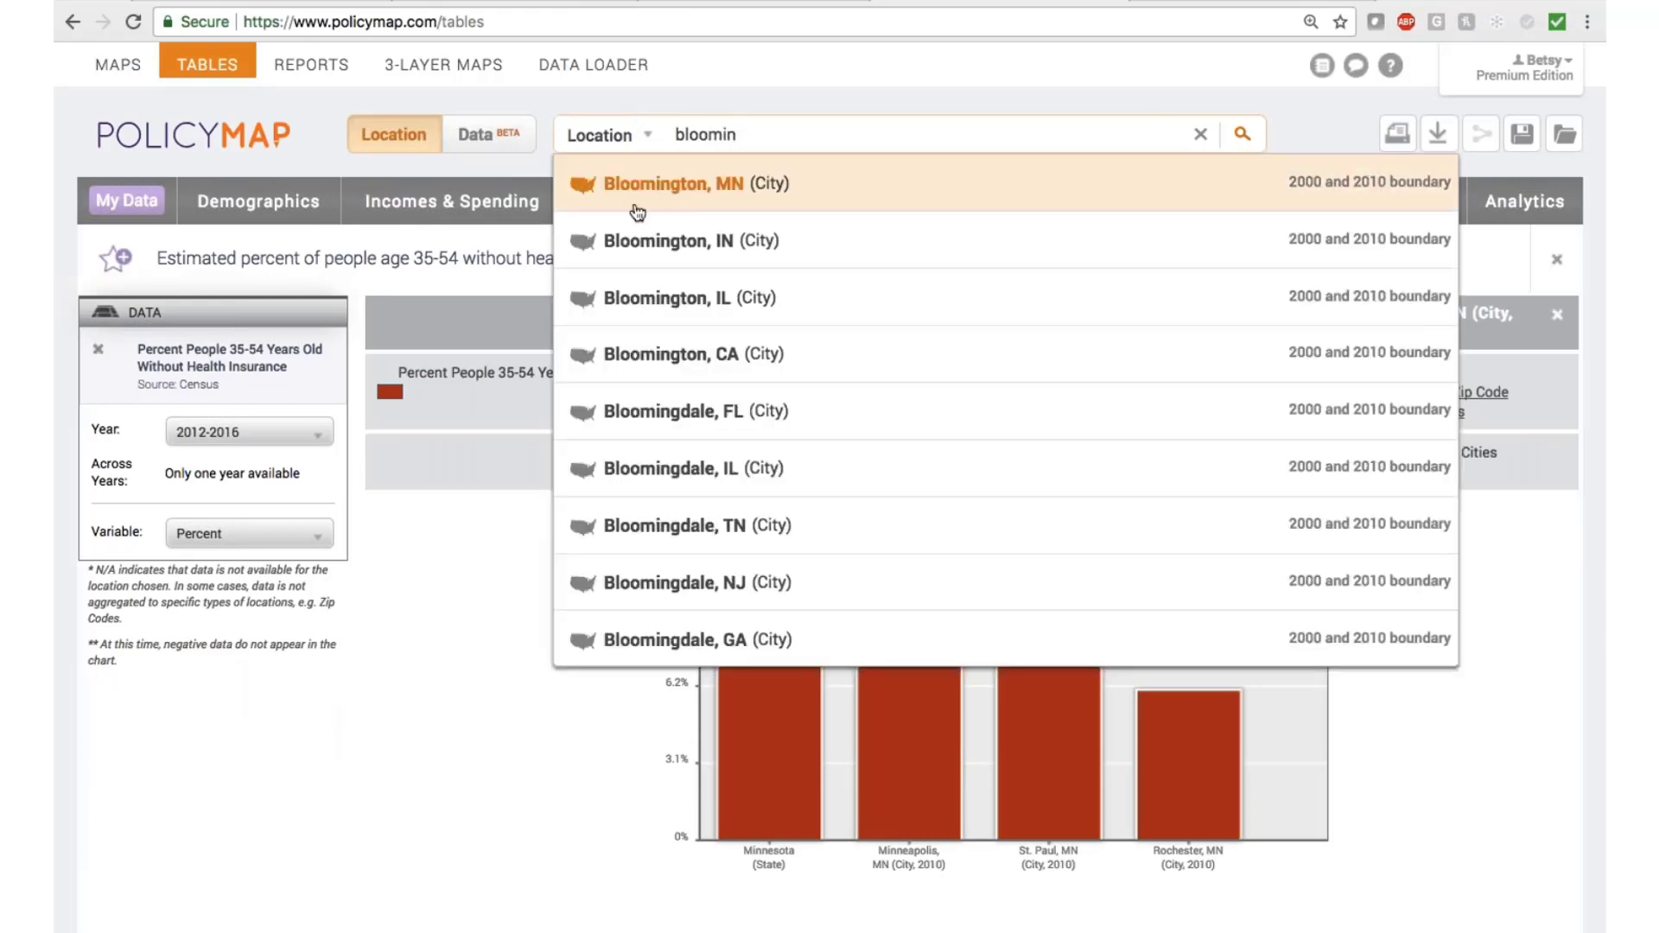
click(639, 241)
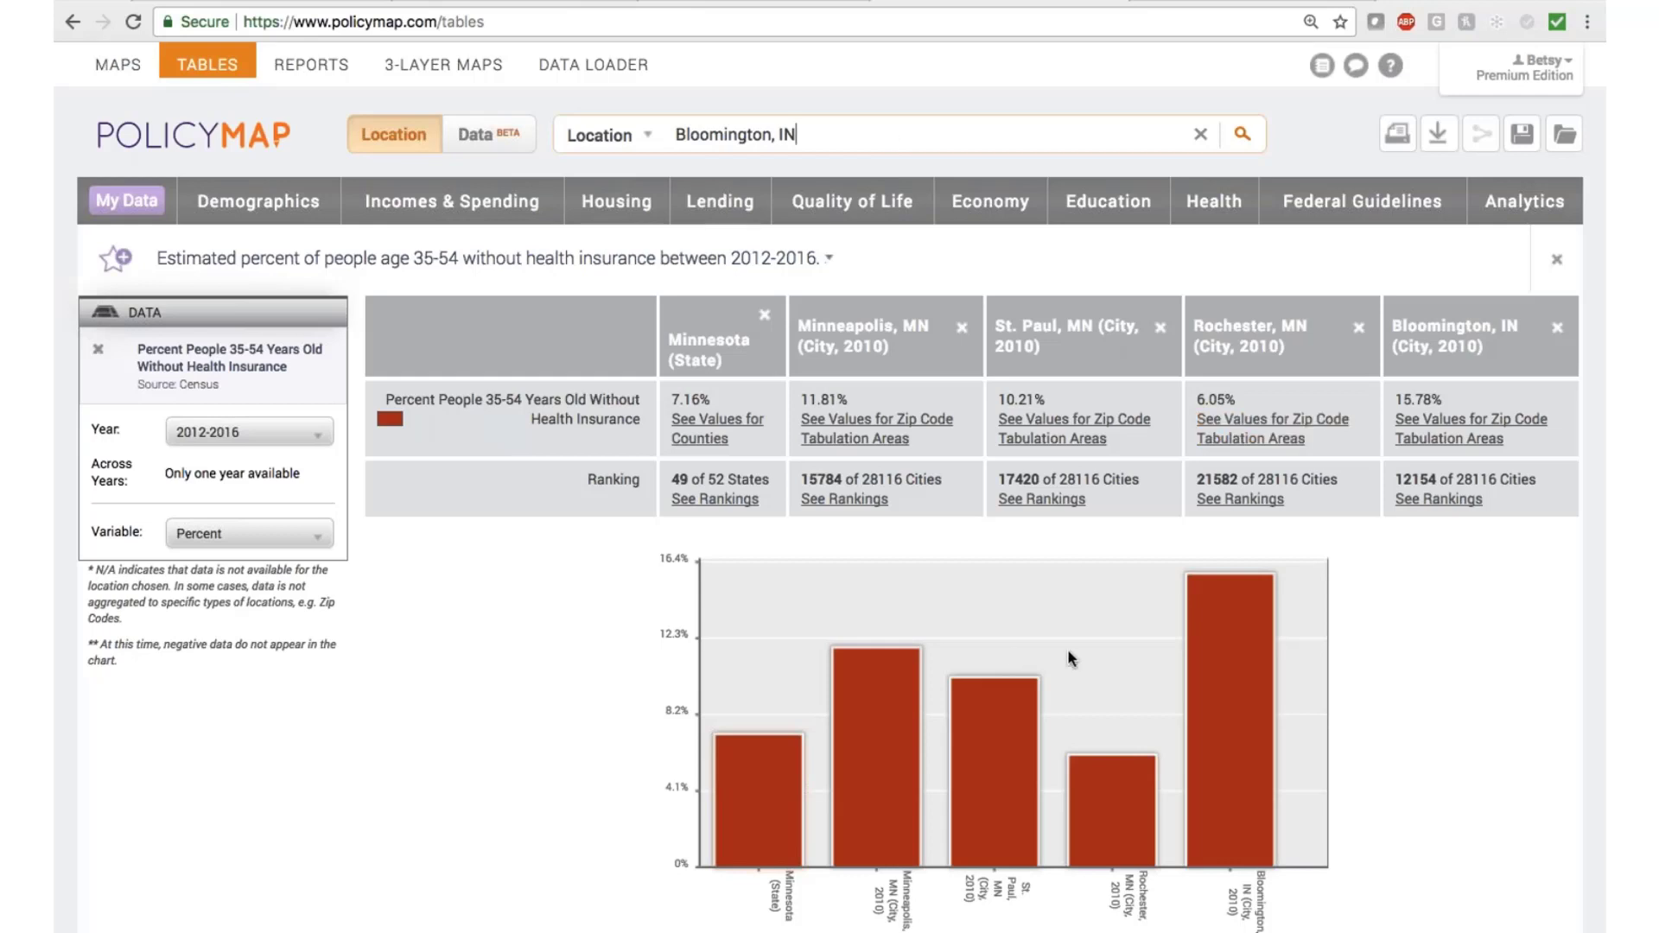
Add the city of Duluth, MN to the table and remove the Minnesota state column.
double_click(779, 130)
drag(778, 130, 657, 132)
text(dul)
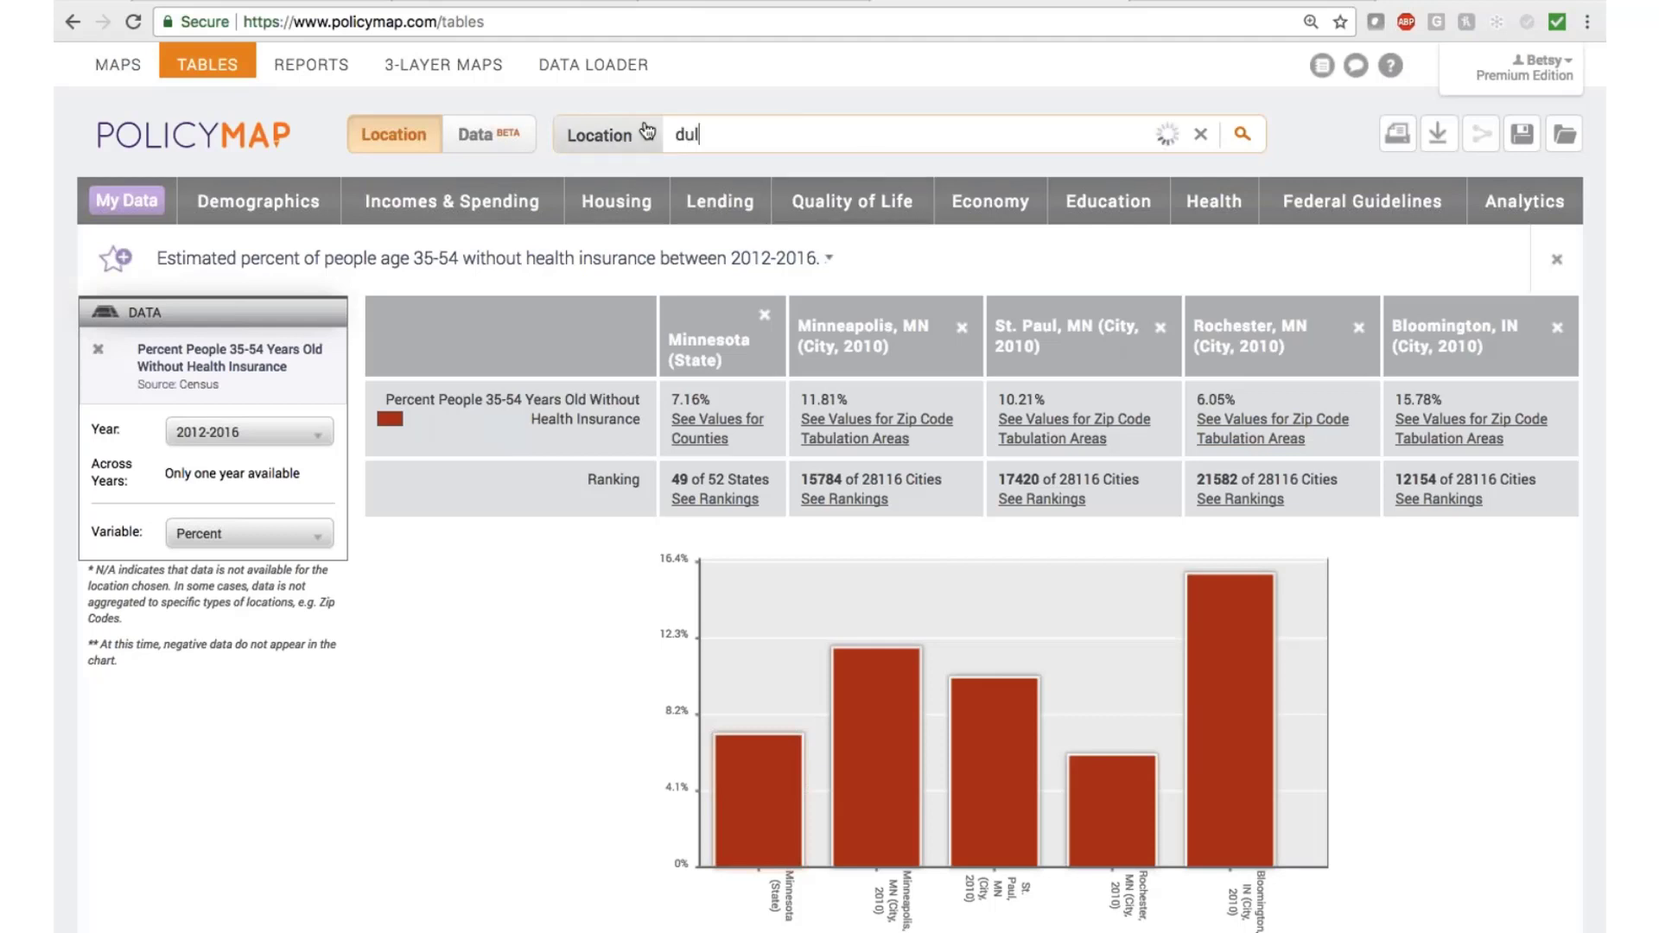
text(uth)
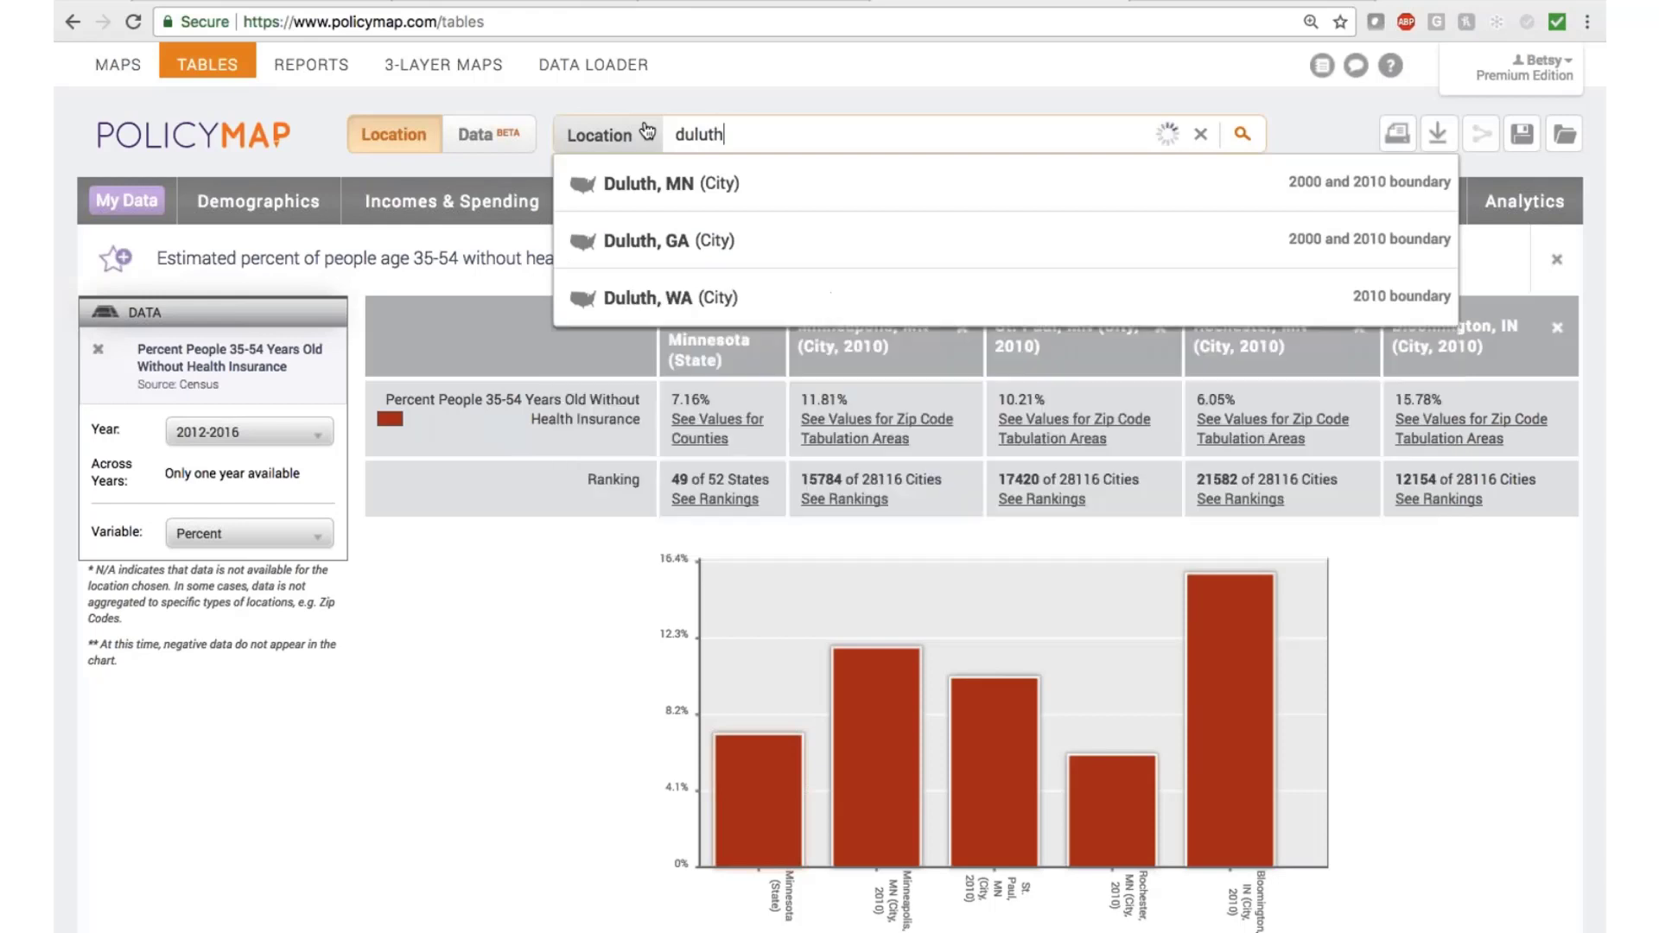
click(671, 192)
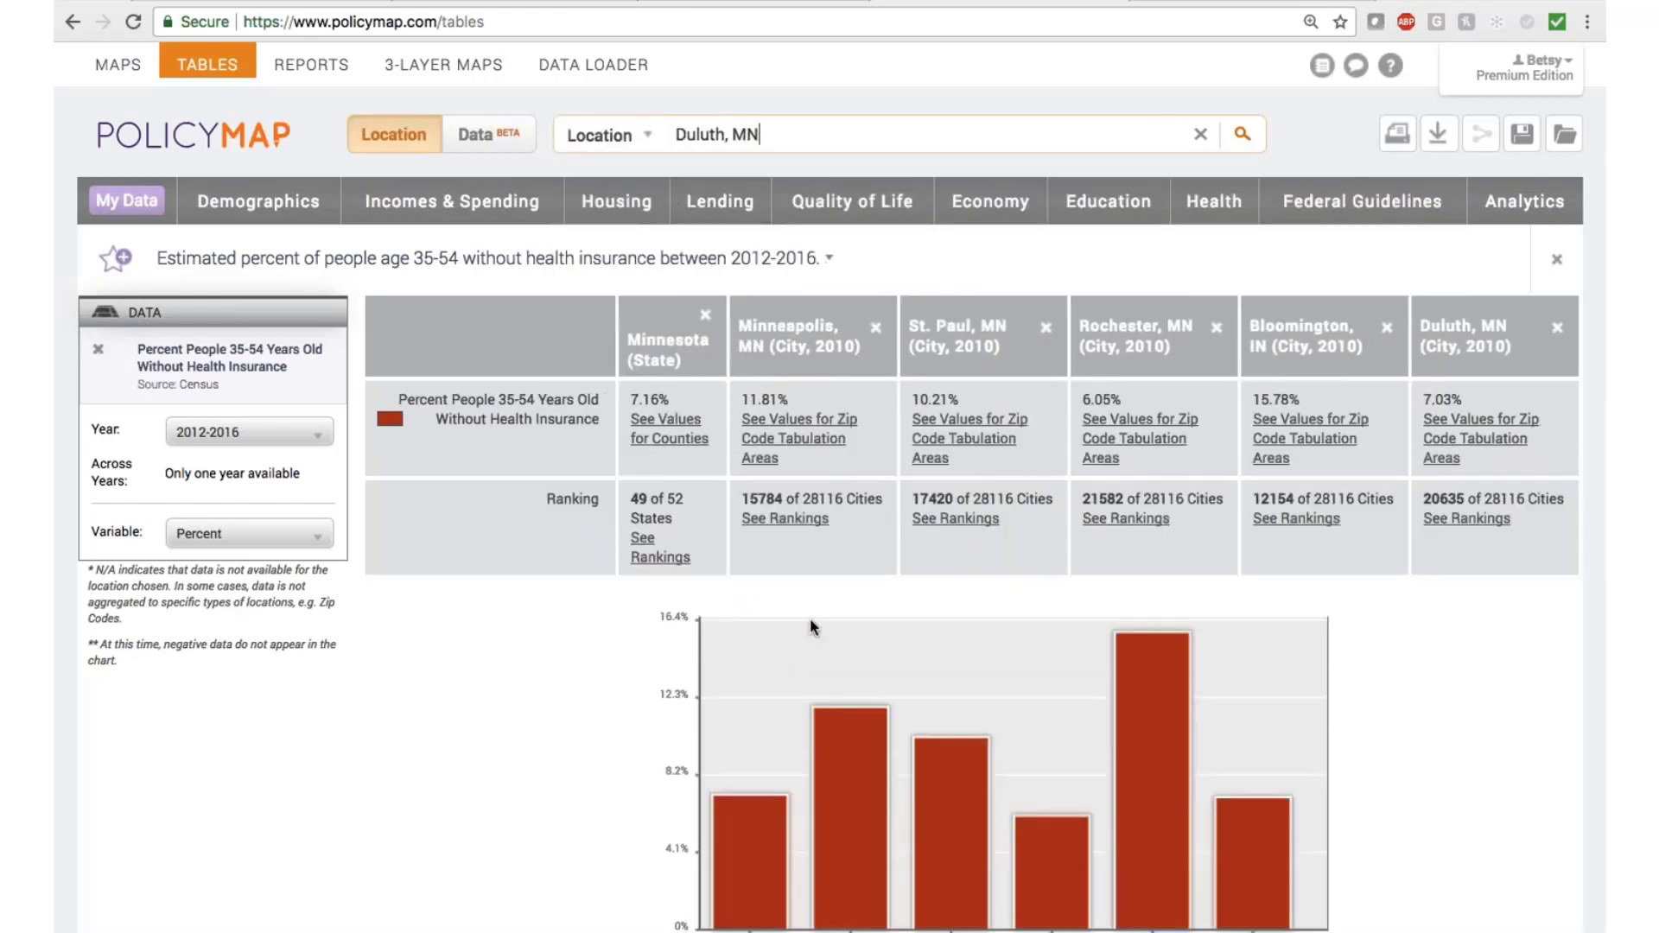
click(705, 316)
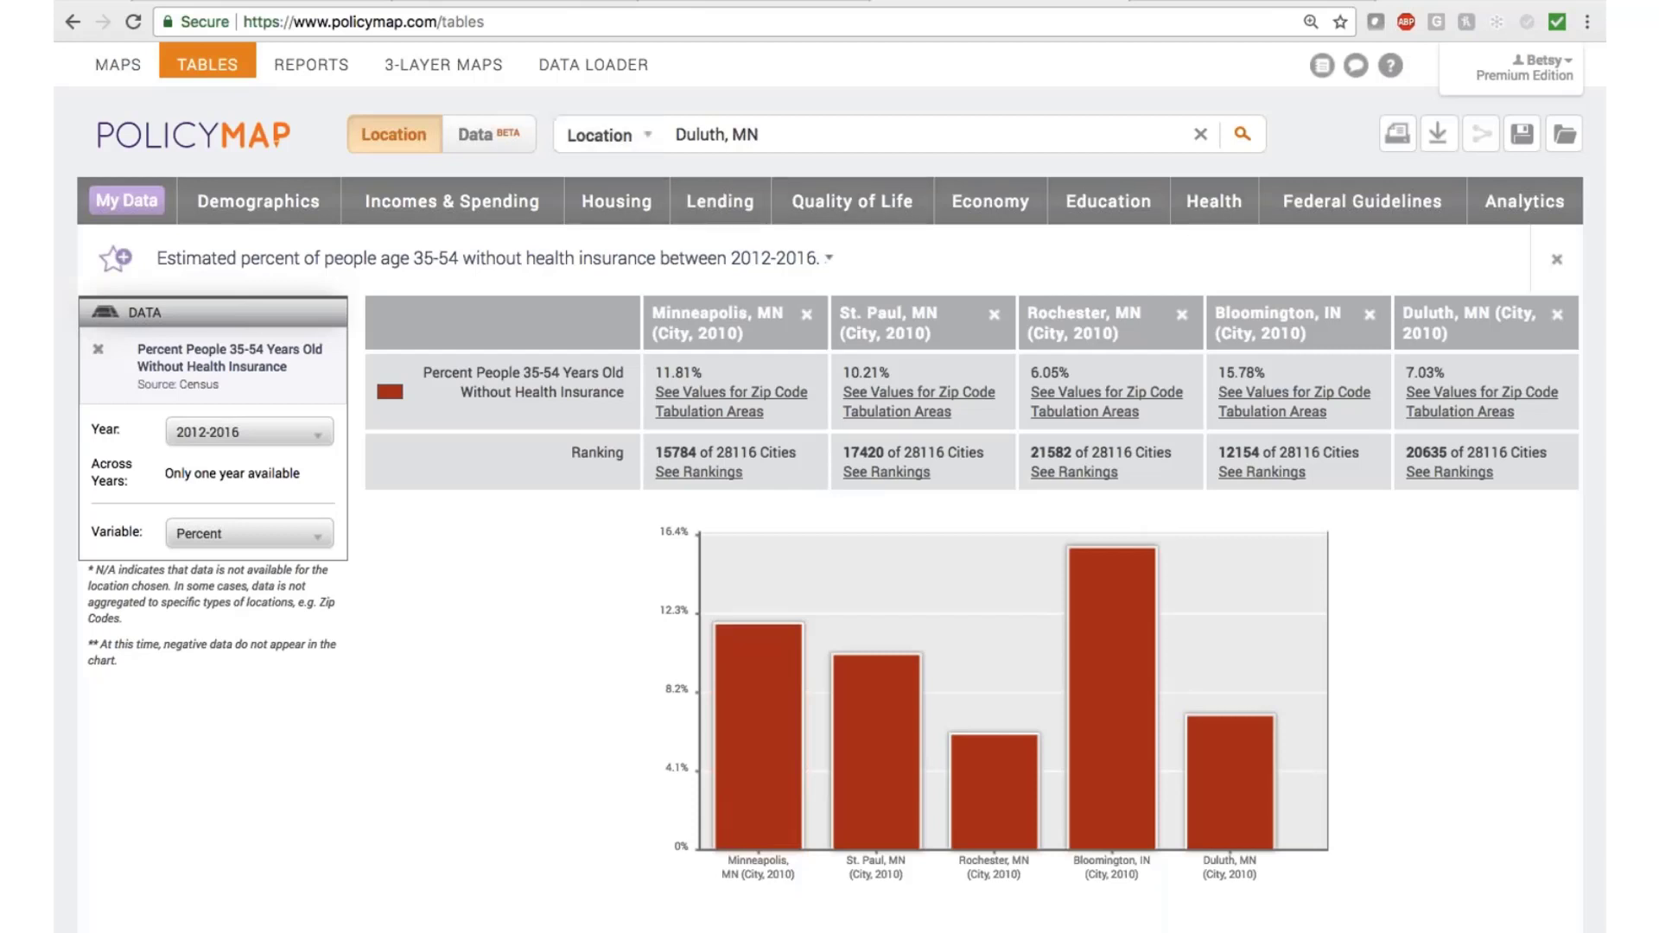
Search the data indicators for "lyme" and show the 2016 rate of reported Lyme disease cases per 100,000 people.
click(475, 134)
click(674, 136)
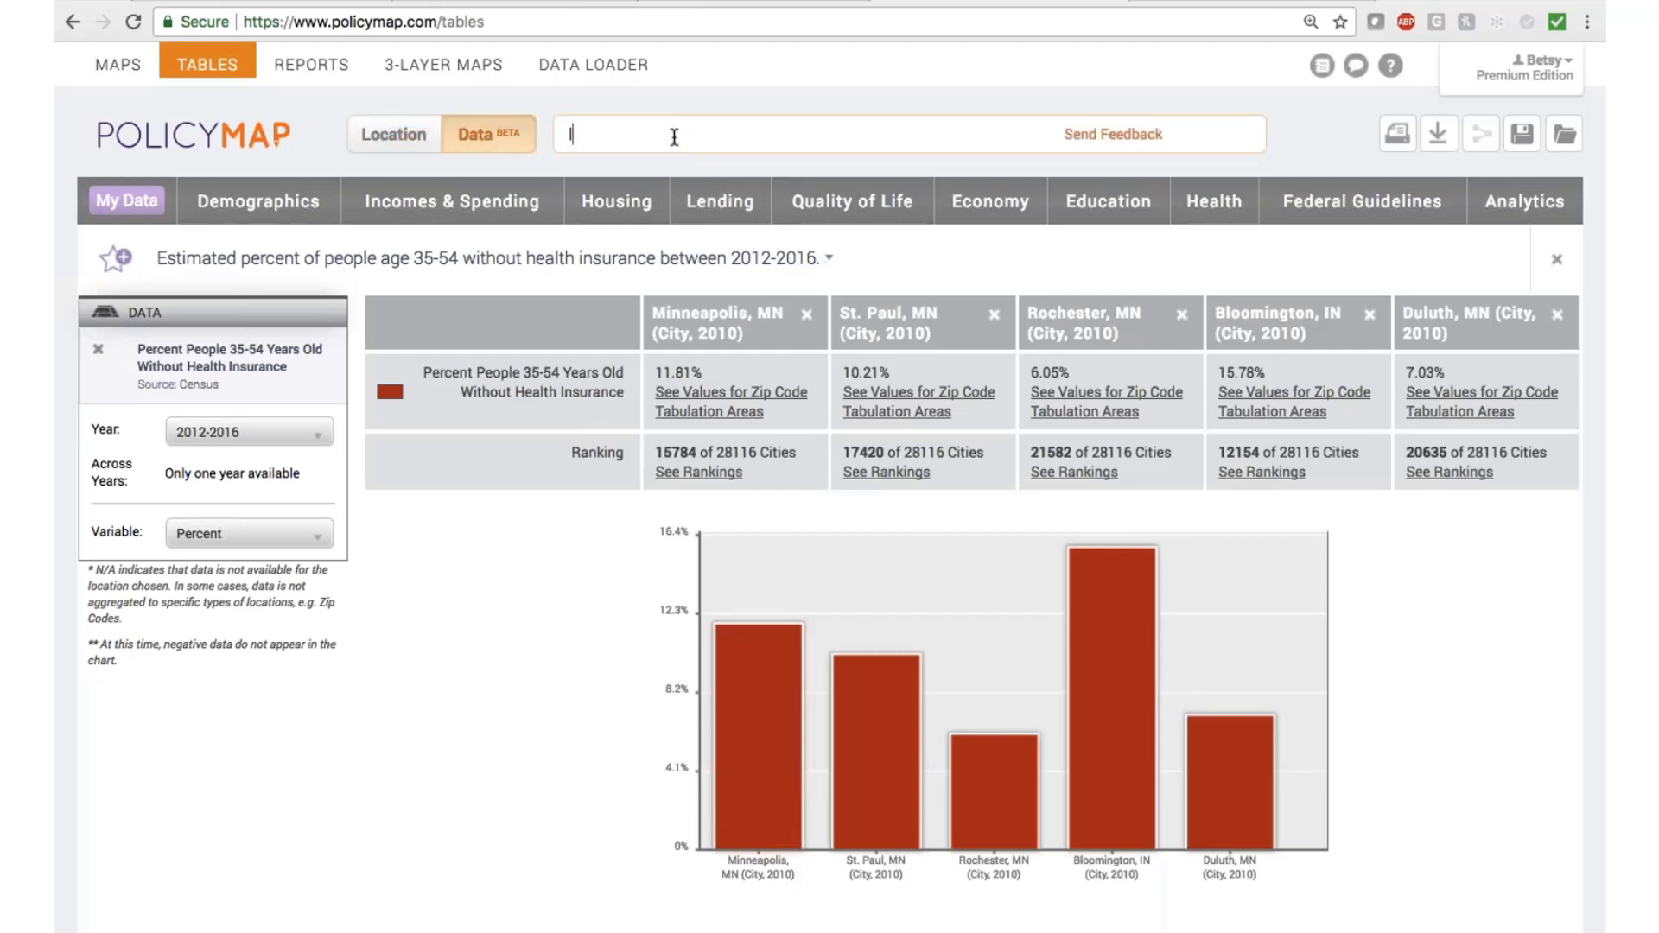
text(lyme)
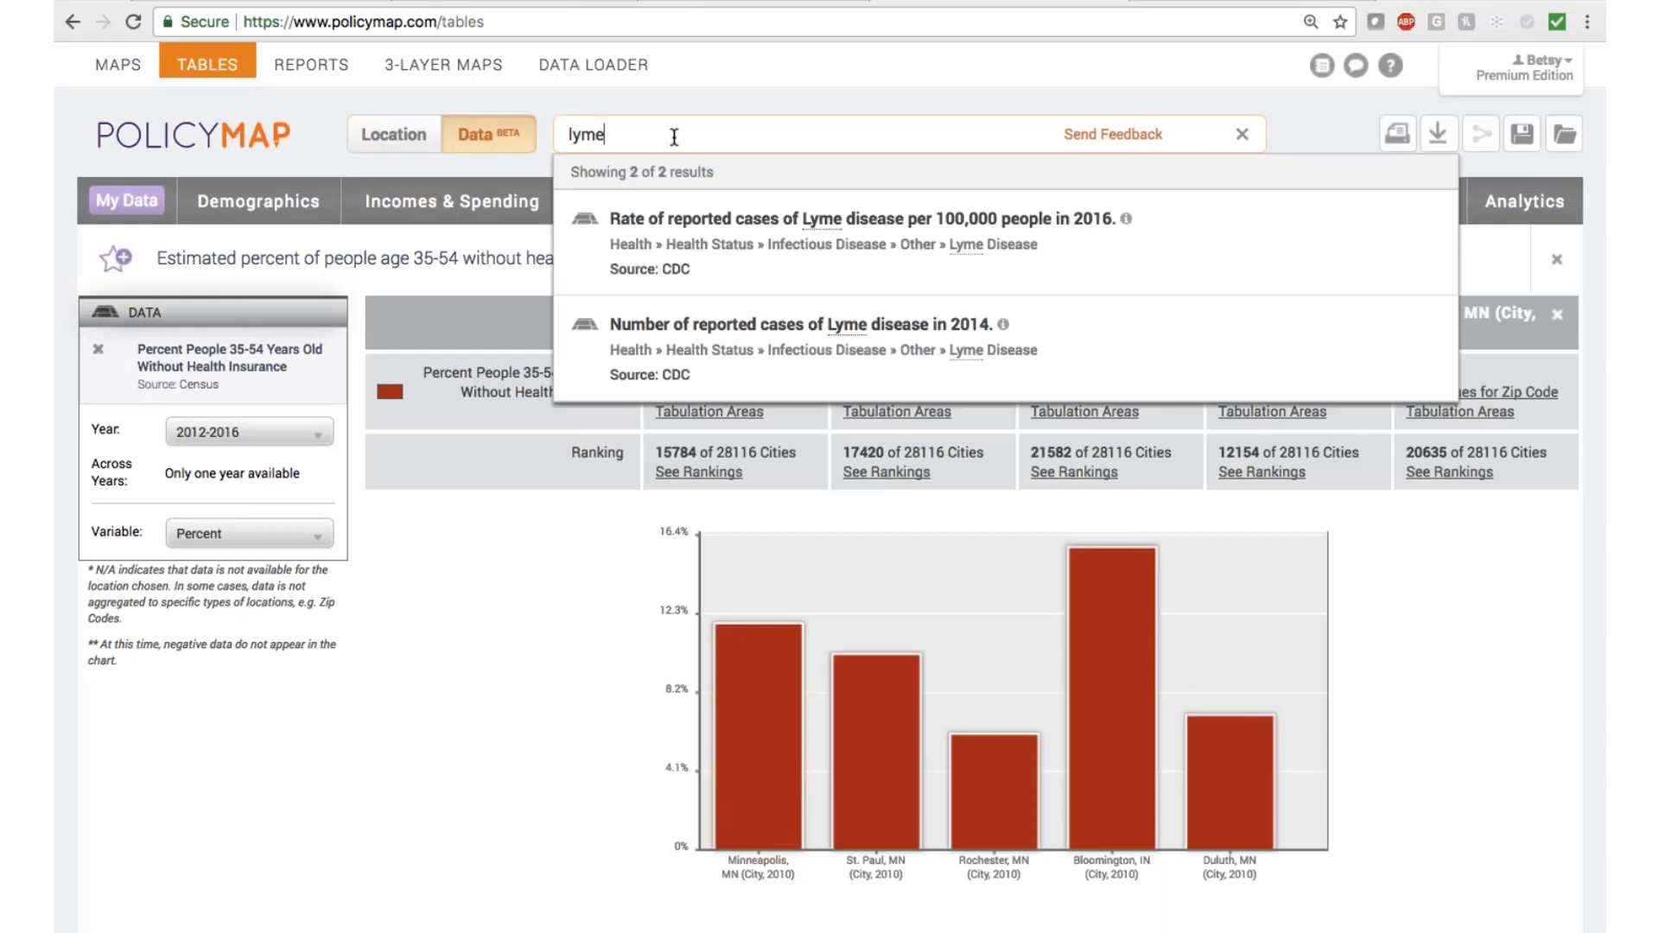
key(Down)
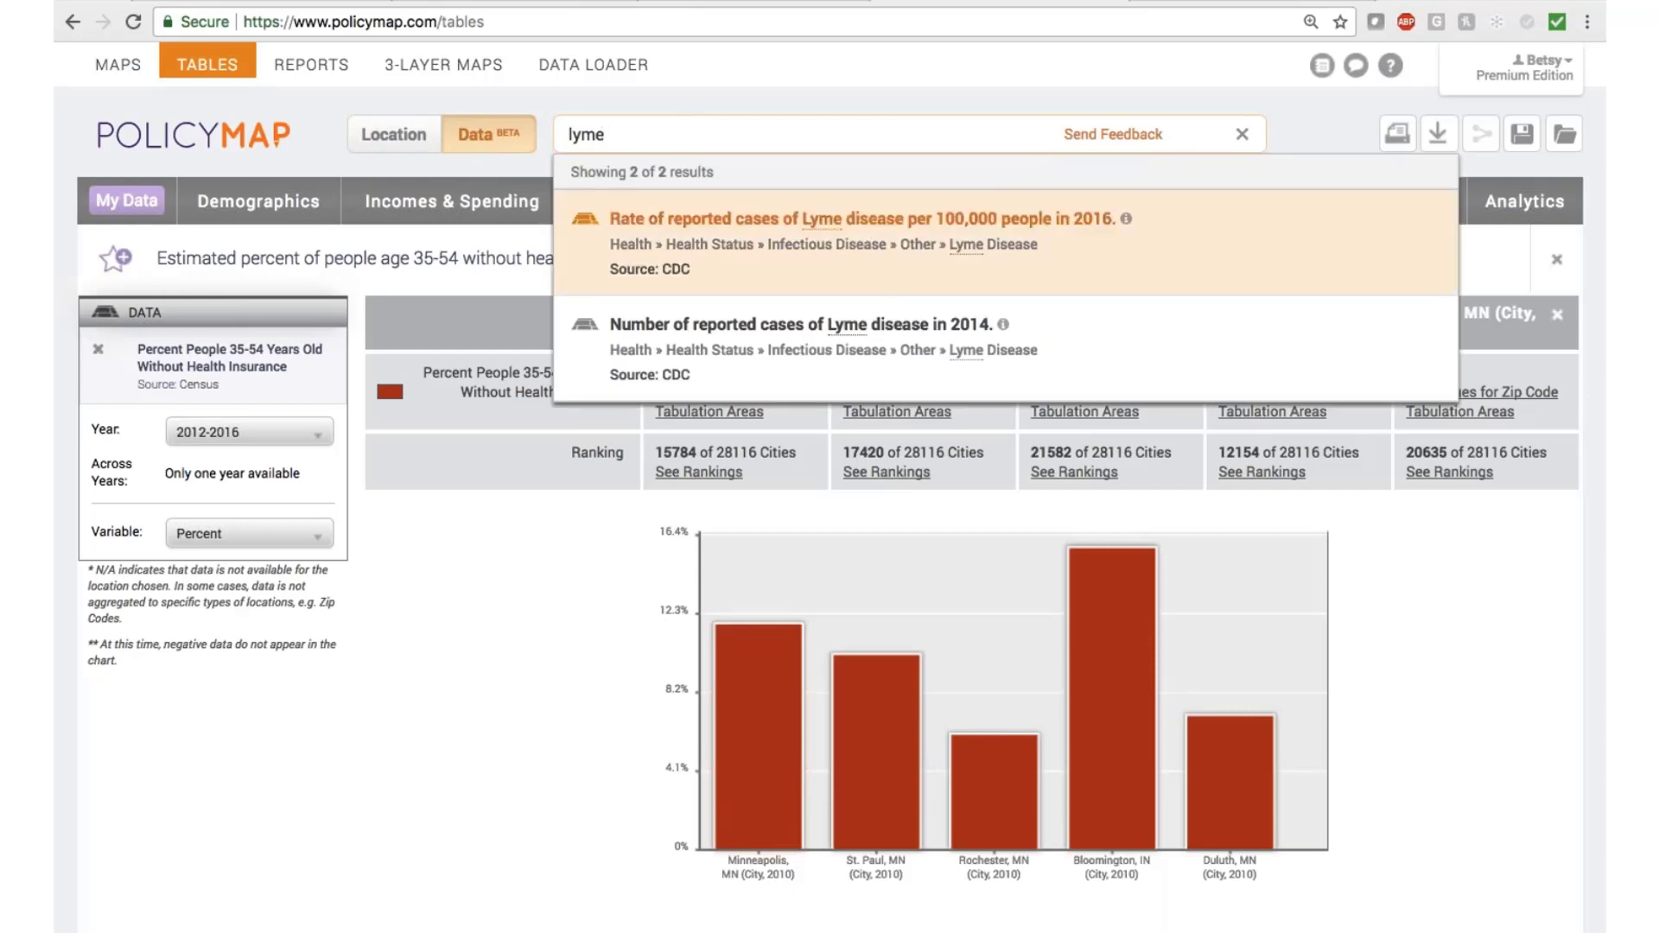
click(846, 239)
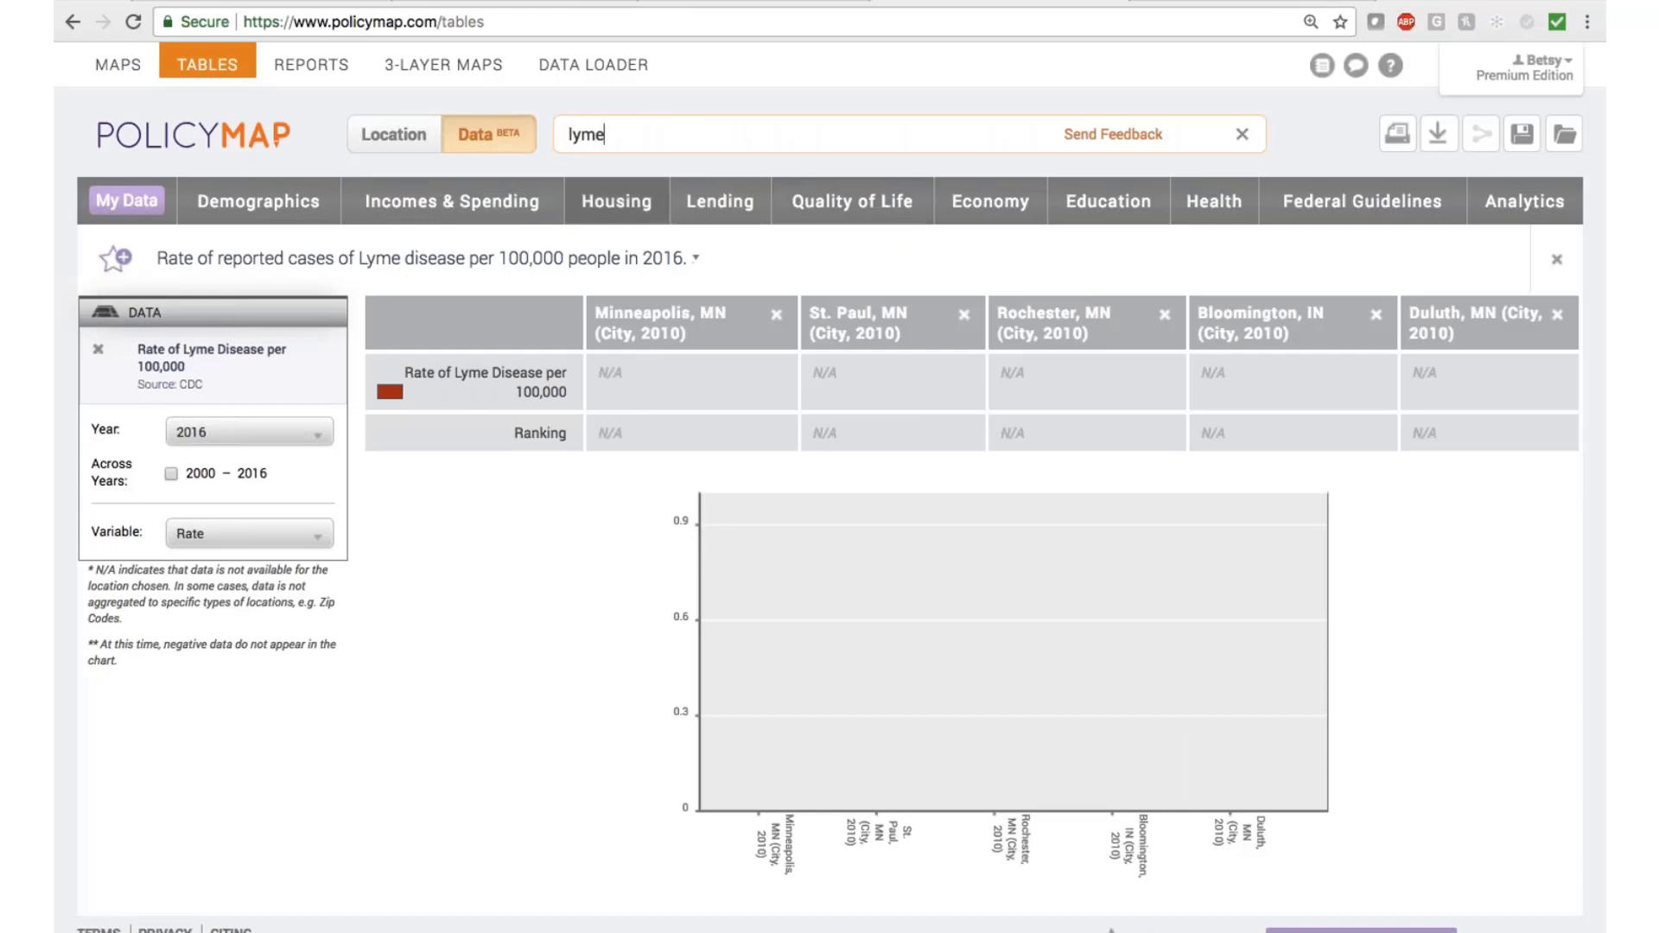
key(super+a)
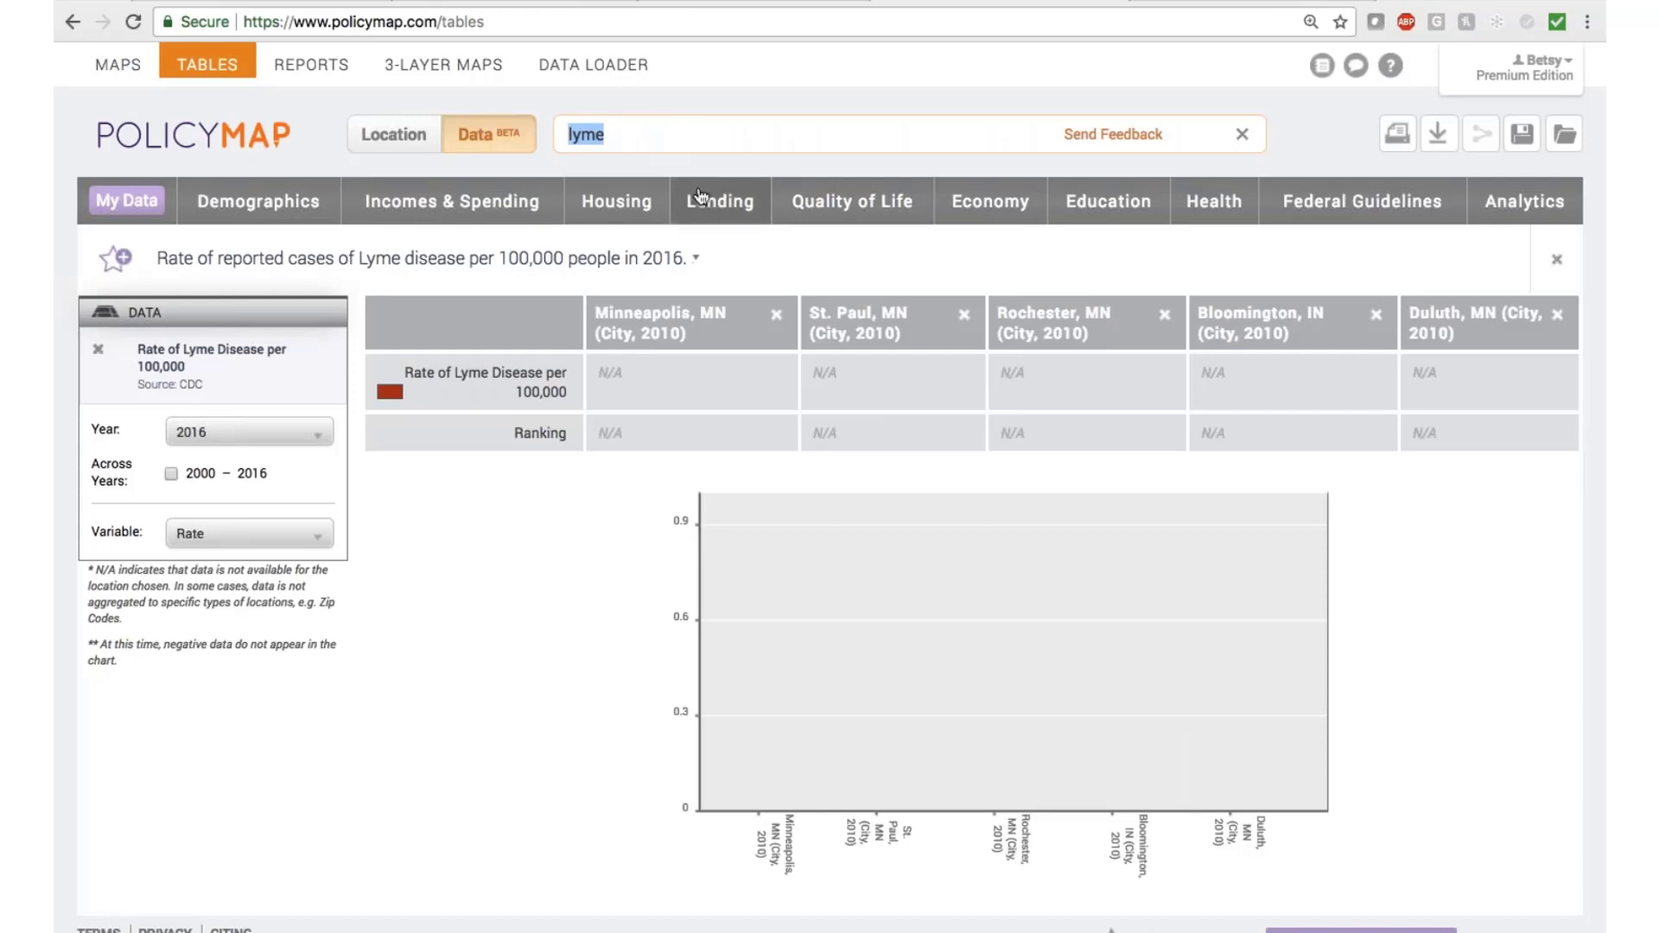
Remove the St. Paul, Rochester, Bloomington and Duluth city columns from the Lyme disease table.
click(963, 314)
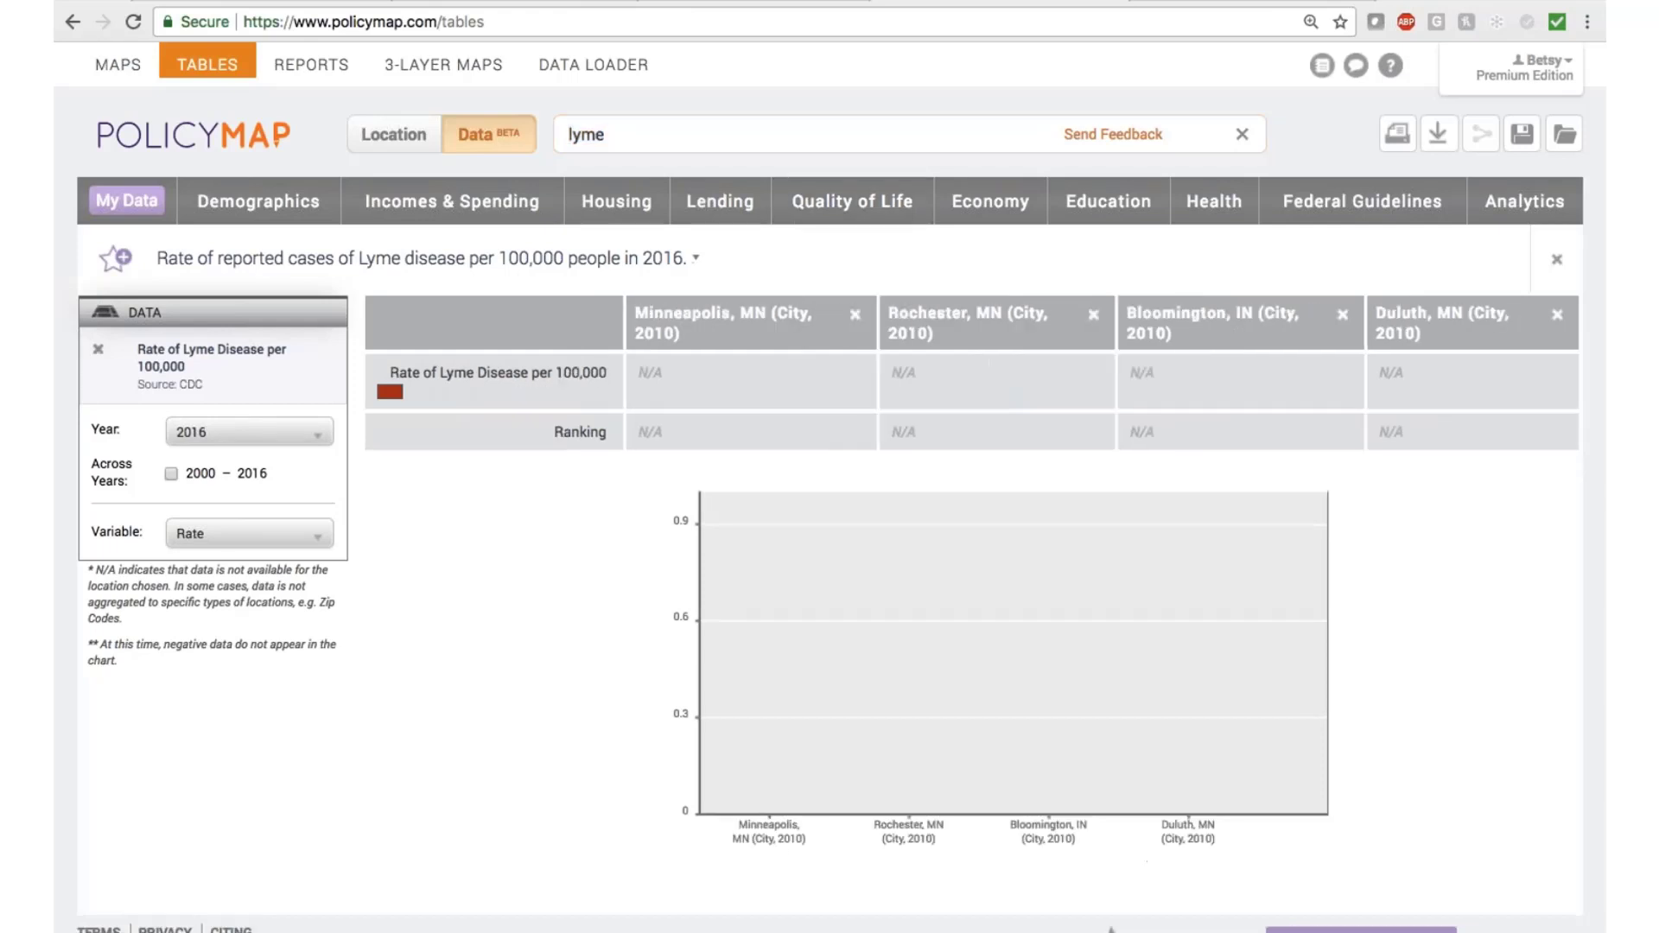
click(1093, 314)
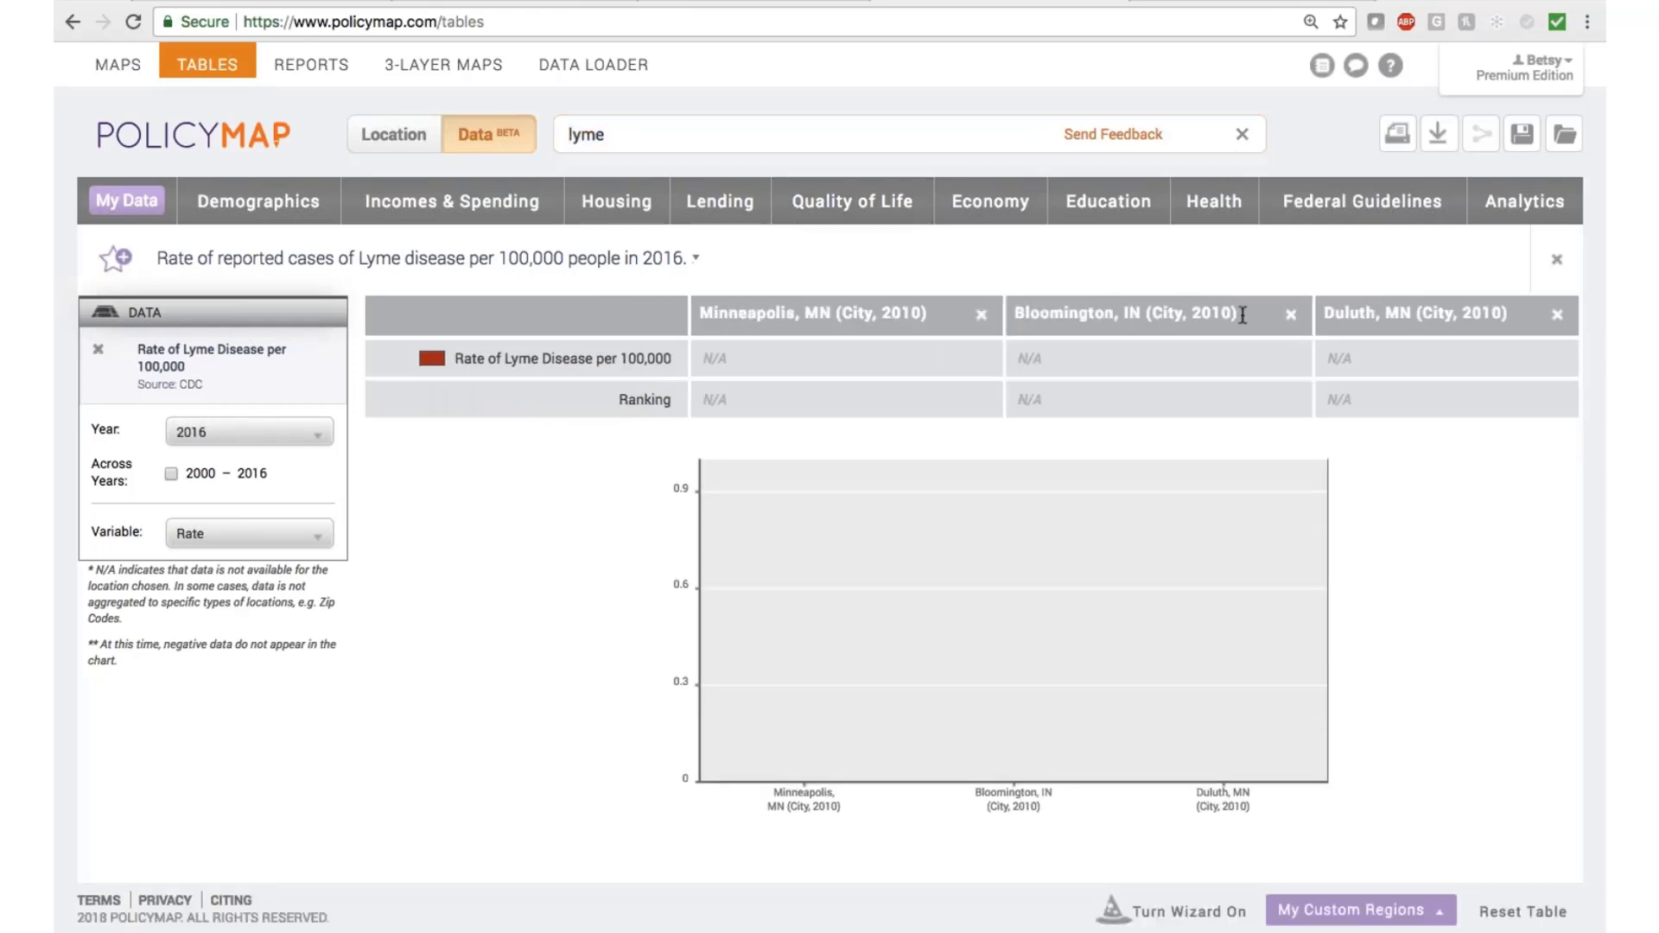
click(1291, 315)
click(1556, 315)
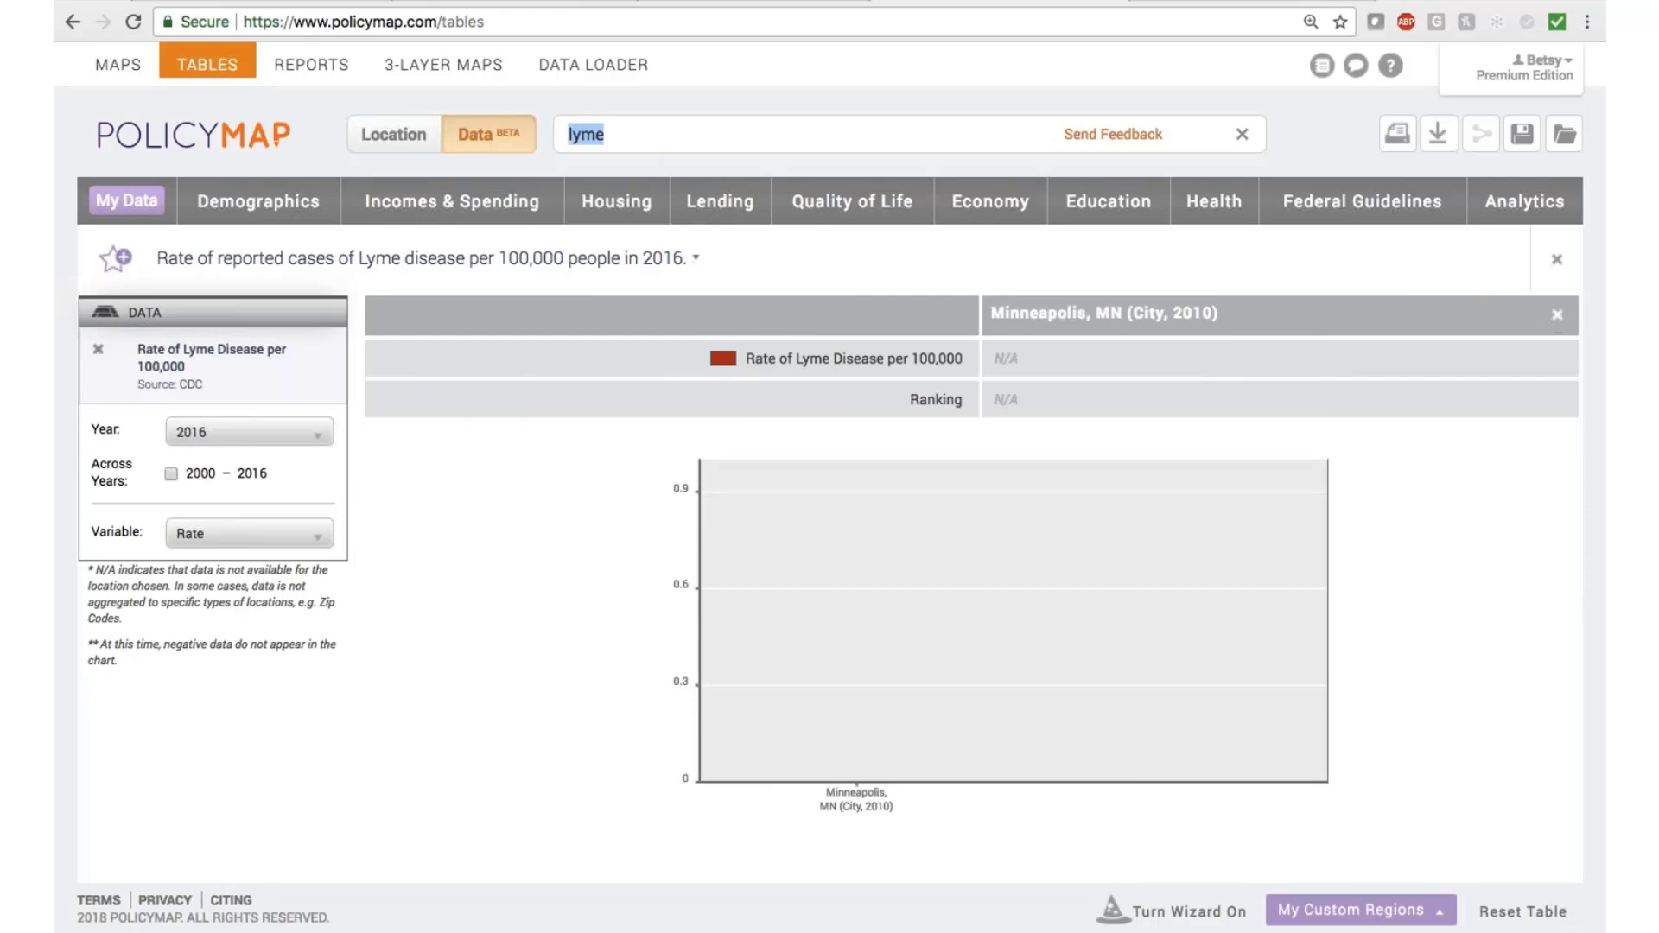
Add the counties of Ramsey, MN and Hennepin, MN to the Lyme disease table.
click(393, 134)
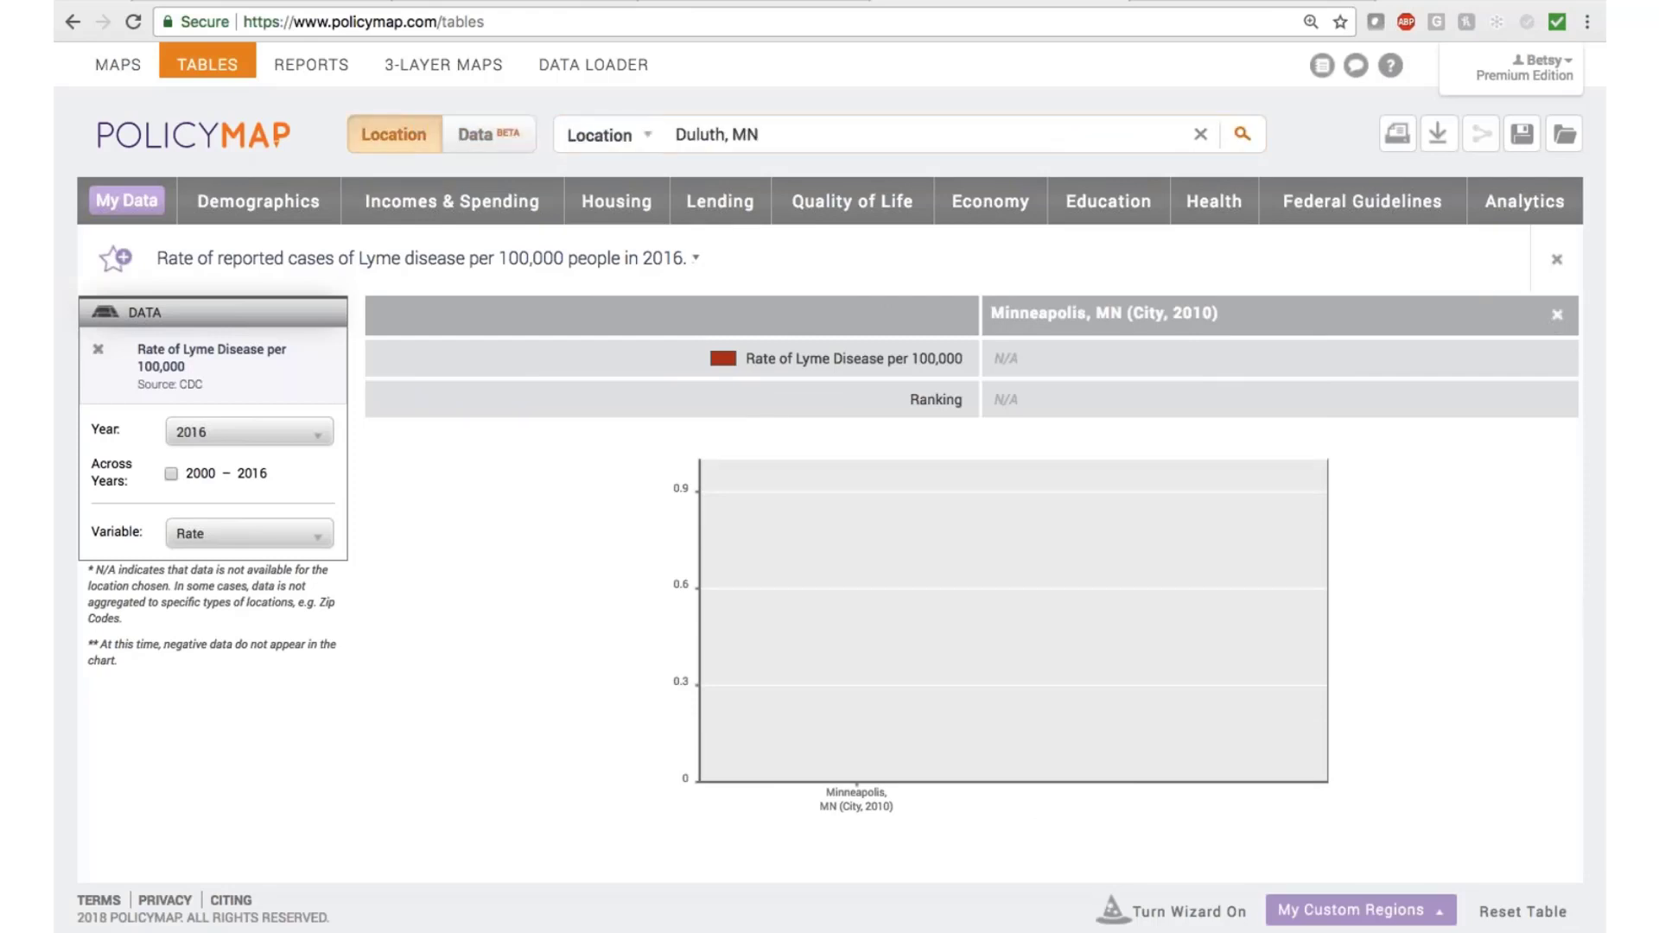
drag(760, 135, 661, 136)
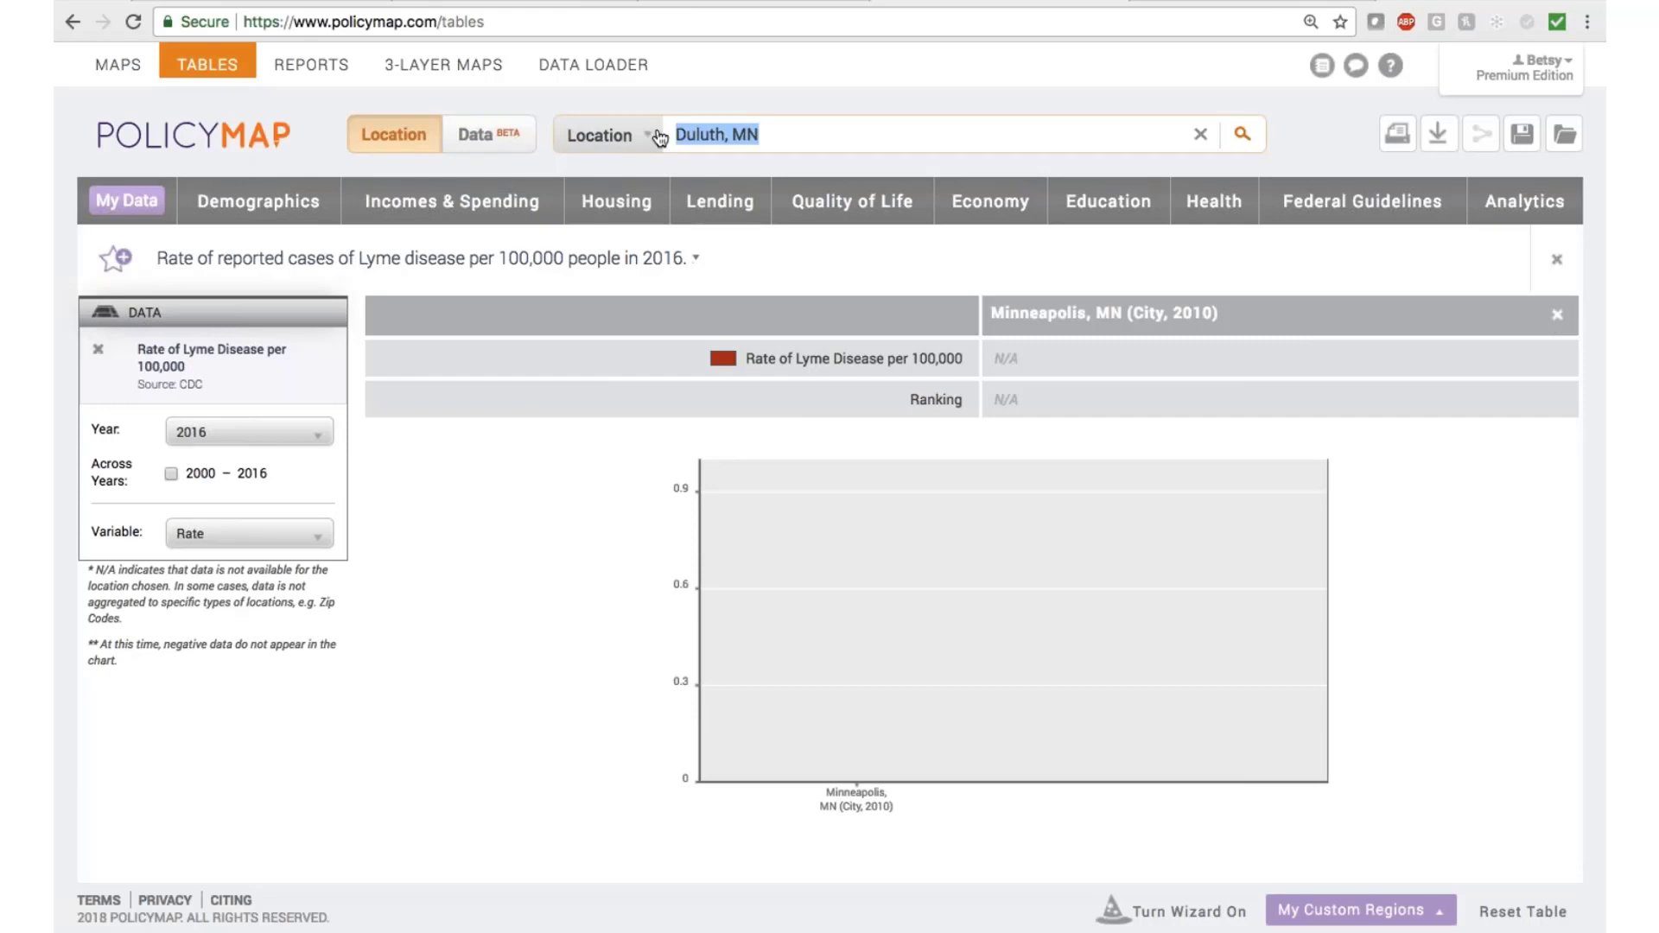
text(ramsey)
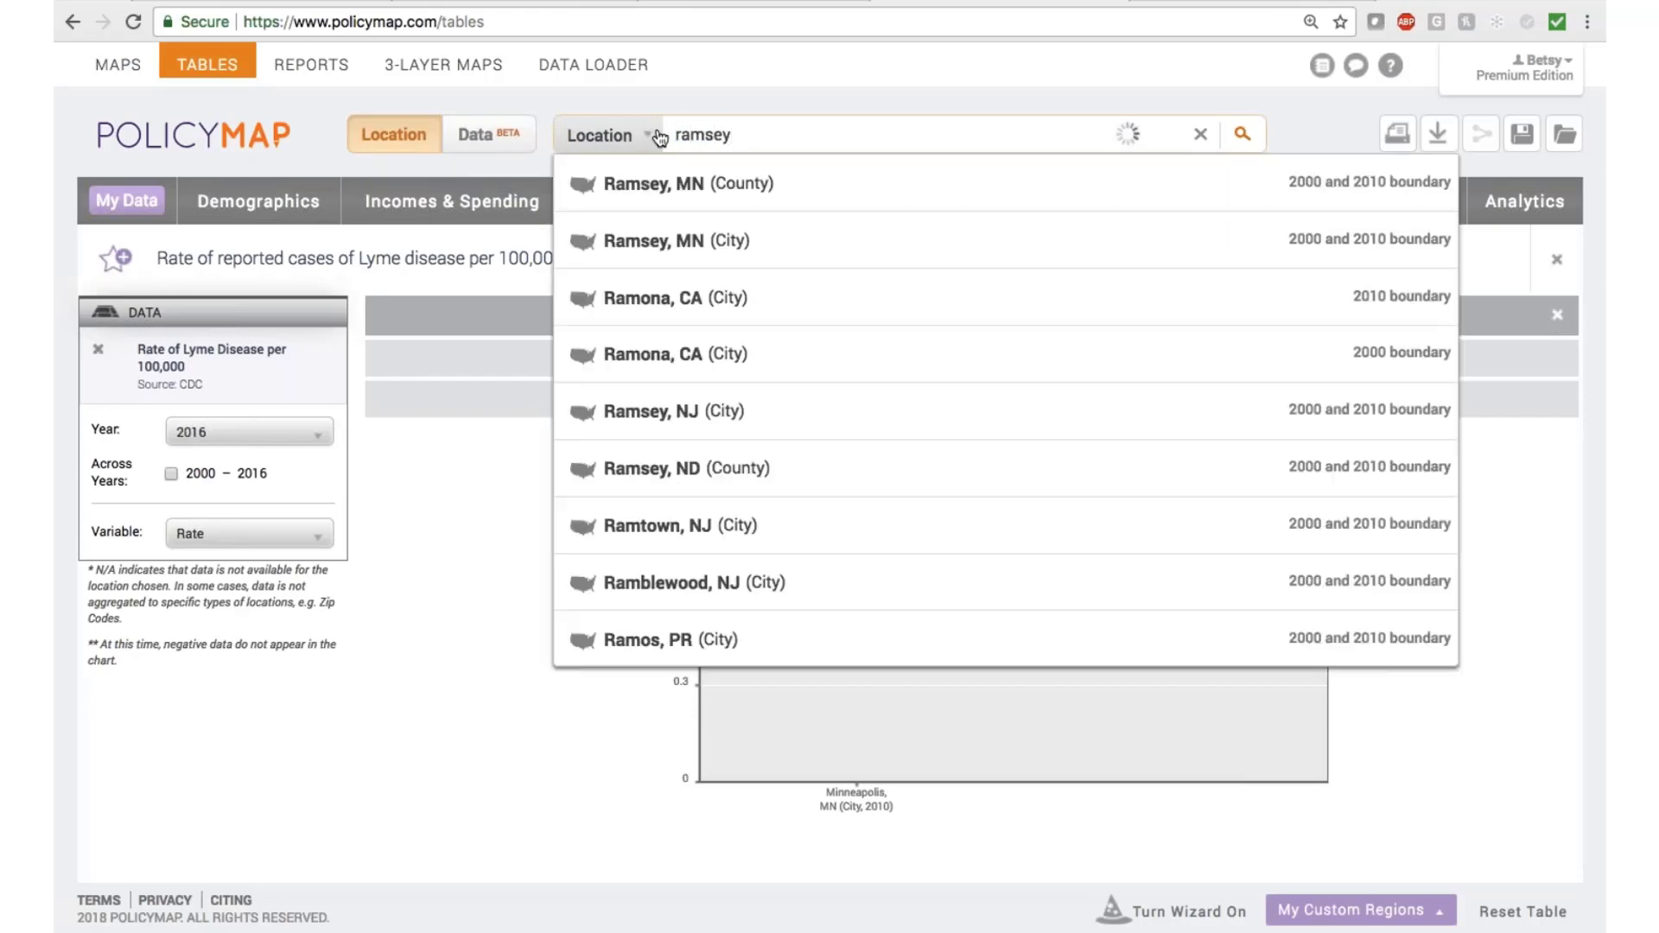
click(685, 185)
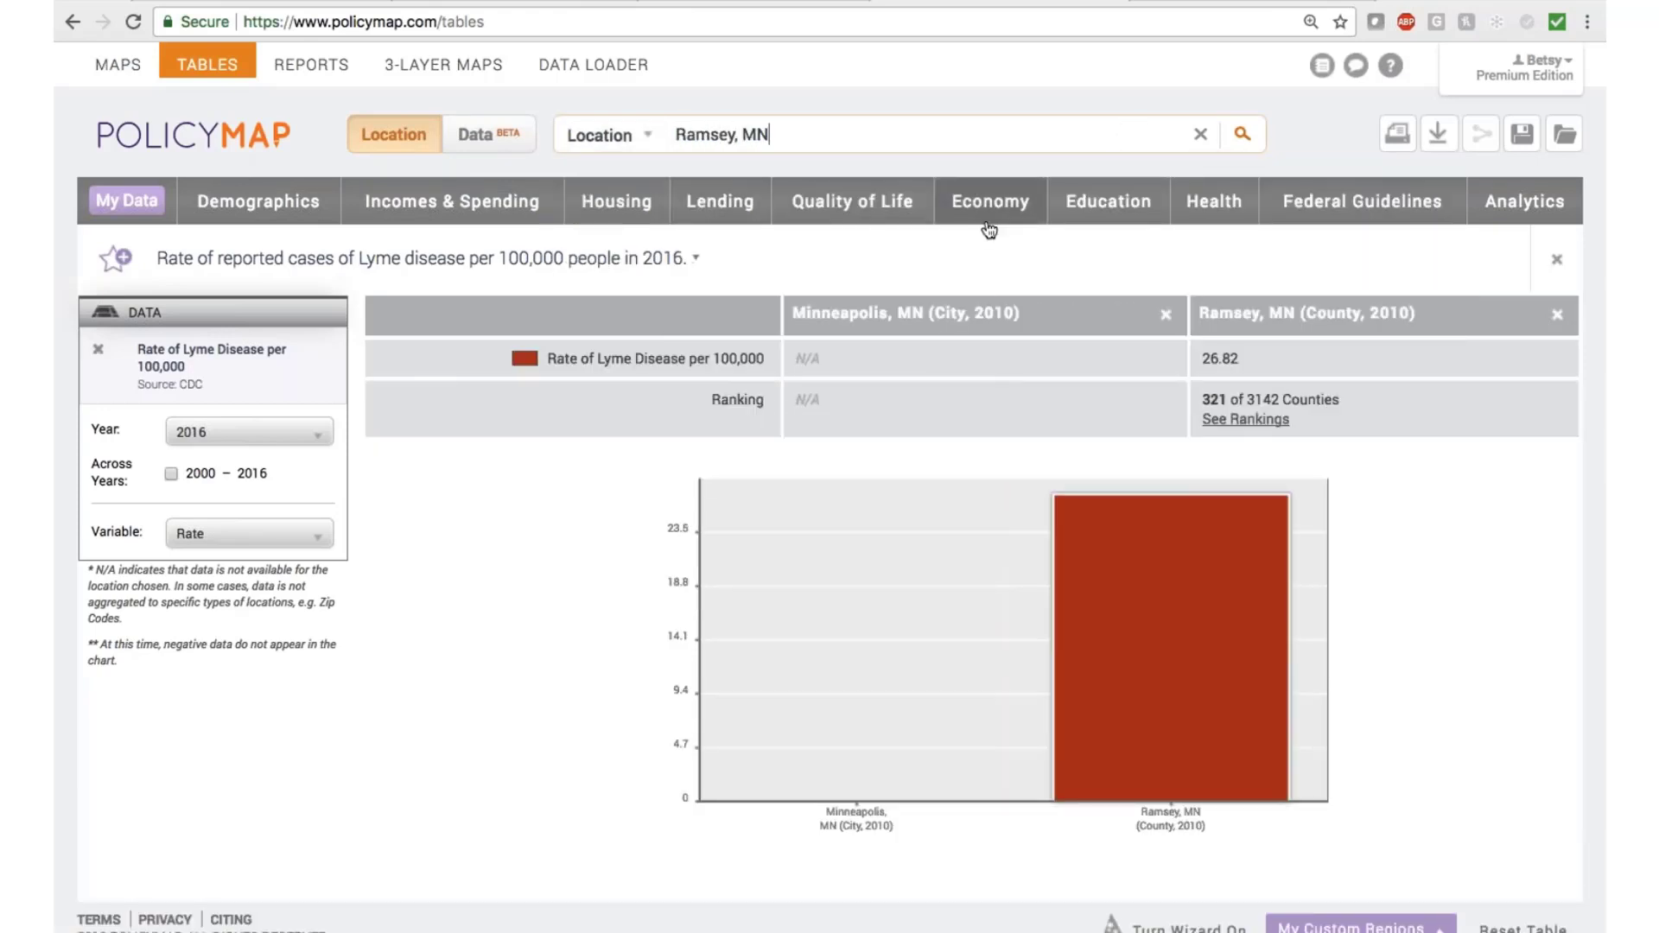
drag(842, 135, 642, 44)
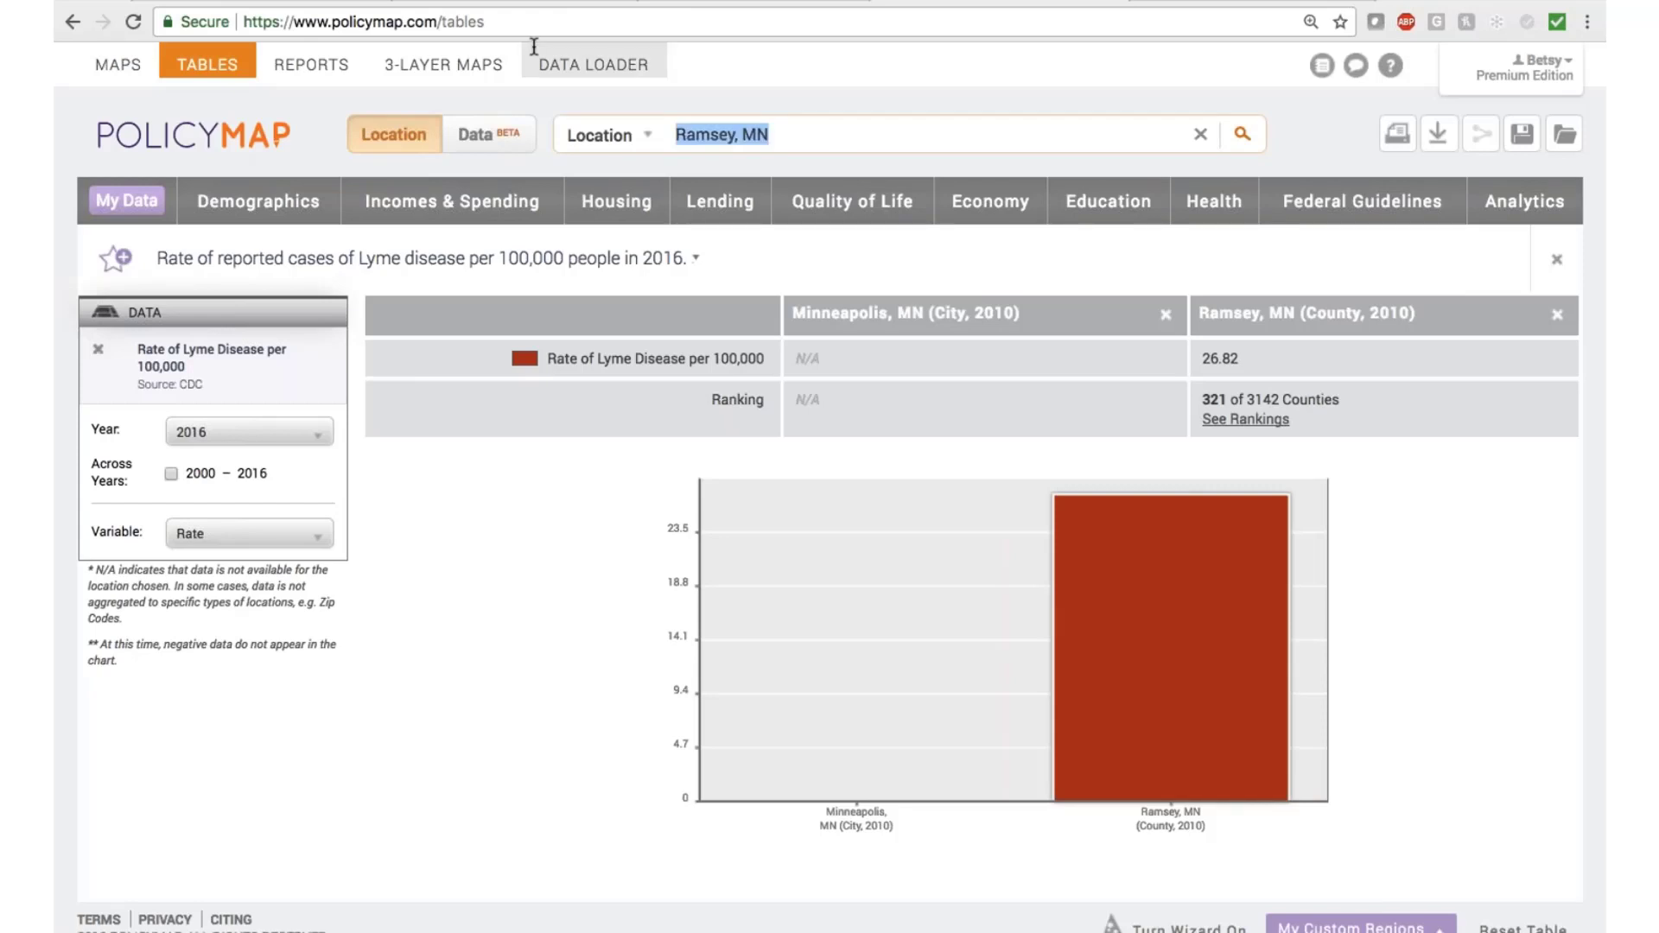
text(hennepin)
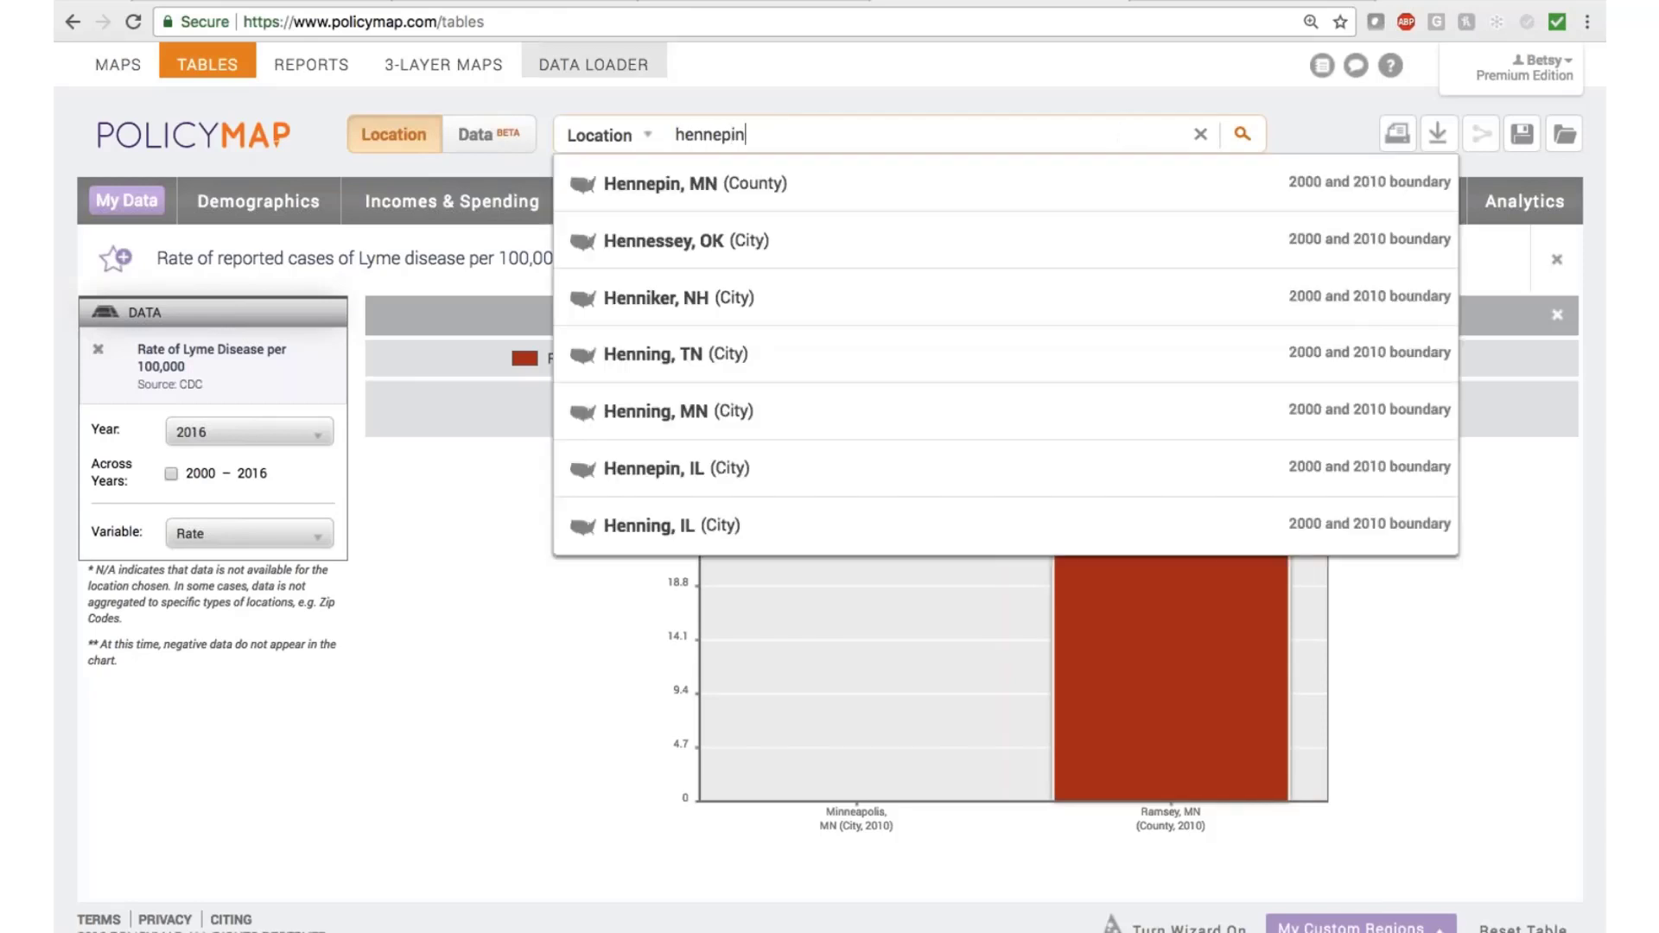
click(602, 185)
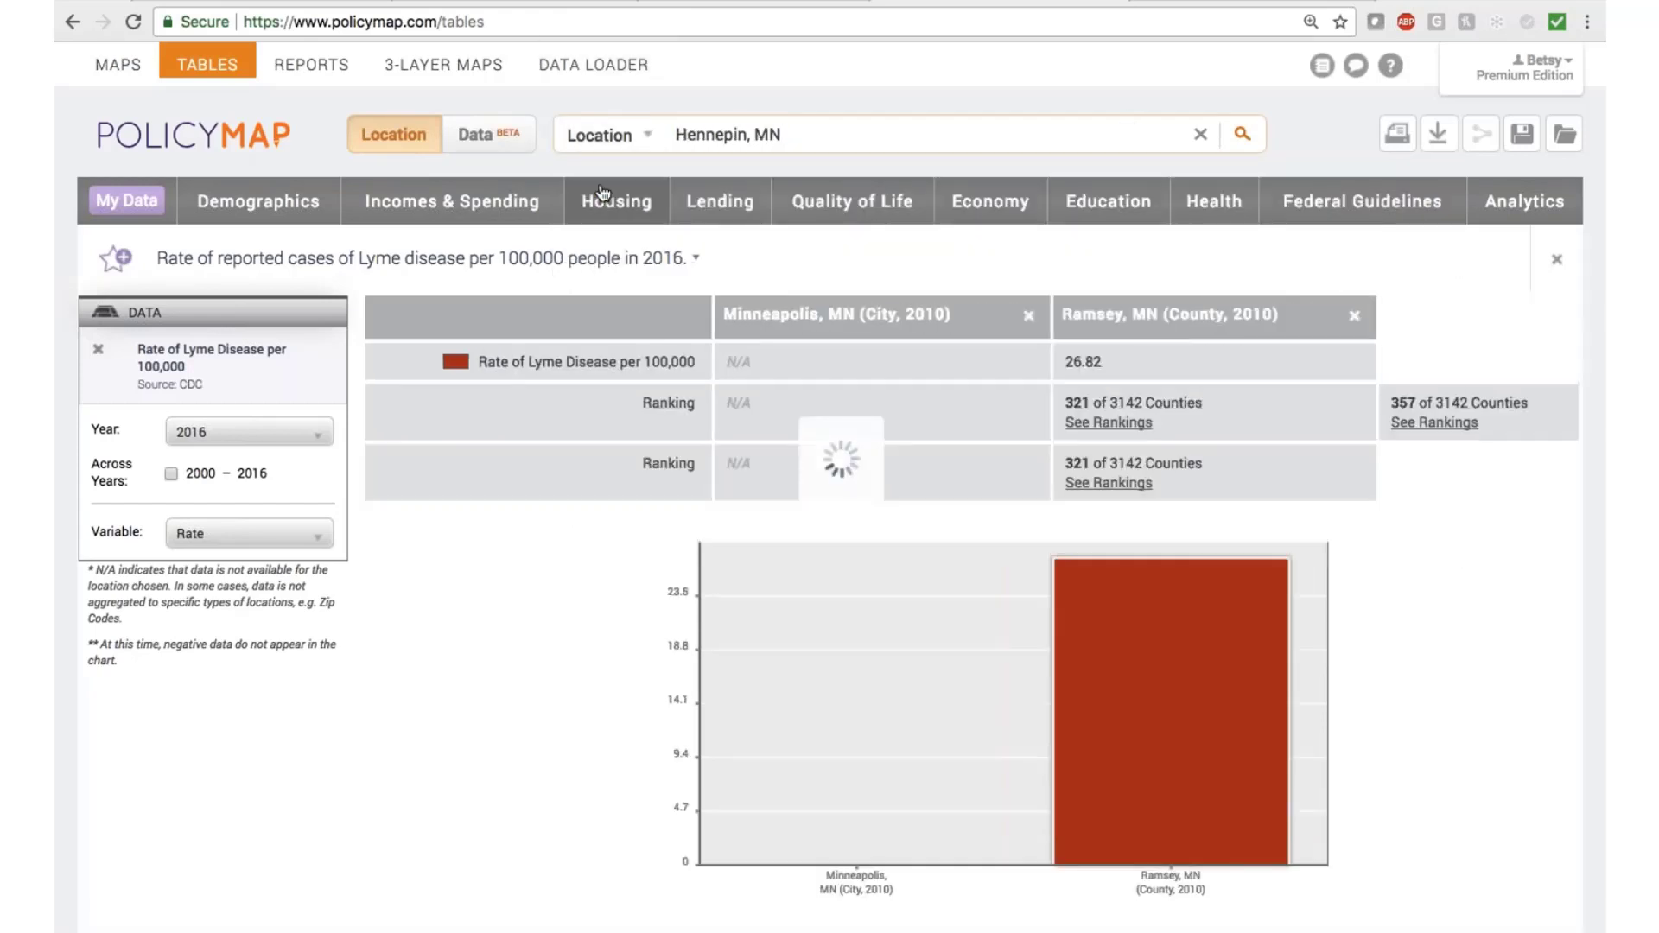
Add Dakota, MN (County) to the table and remove the Minneapolis city column.
click(832, 143)
text(daka)
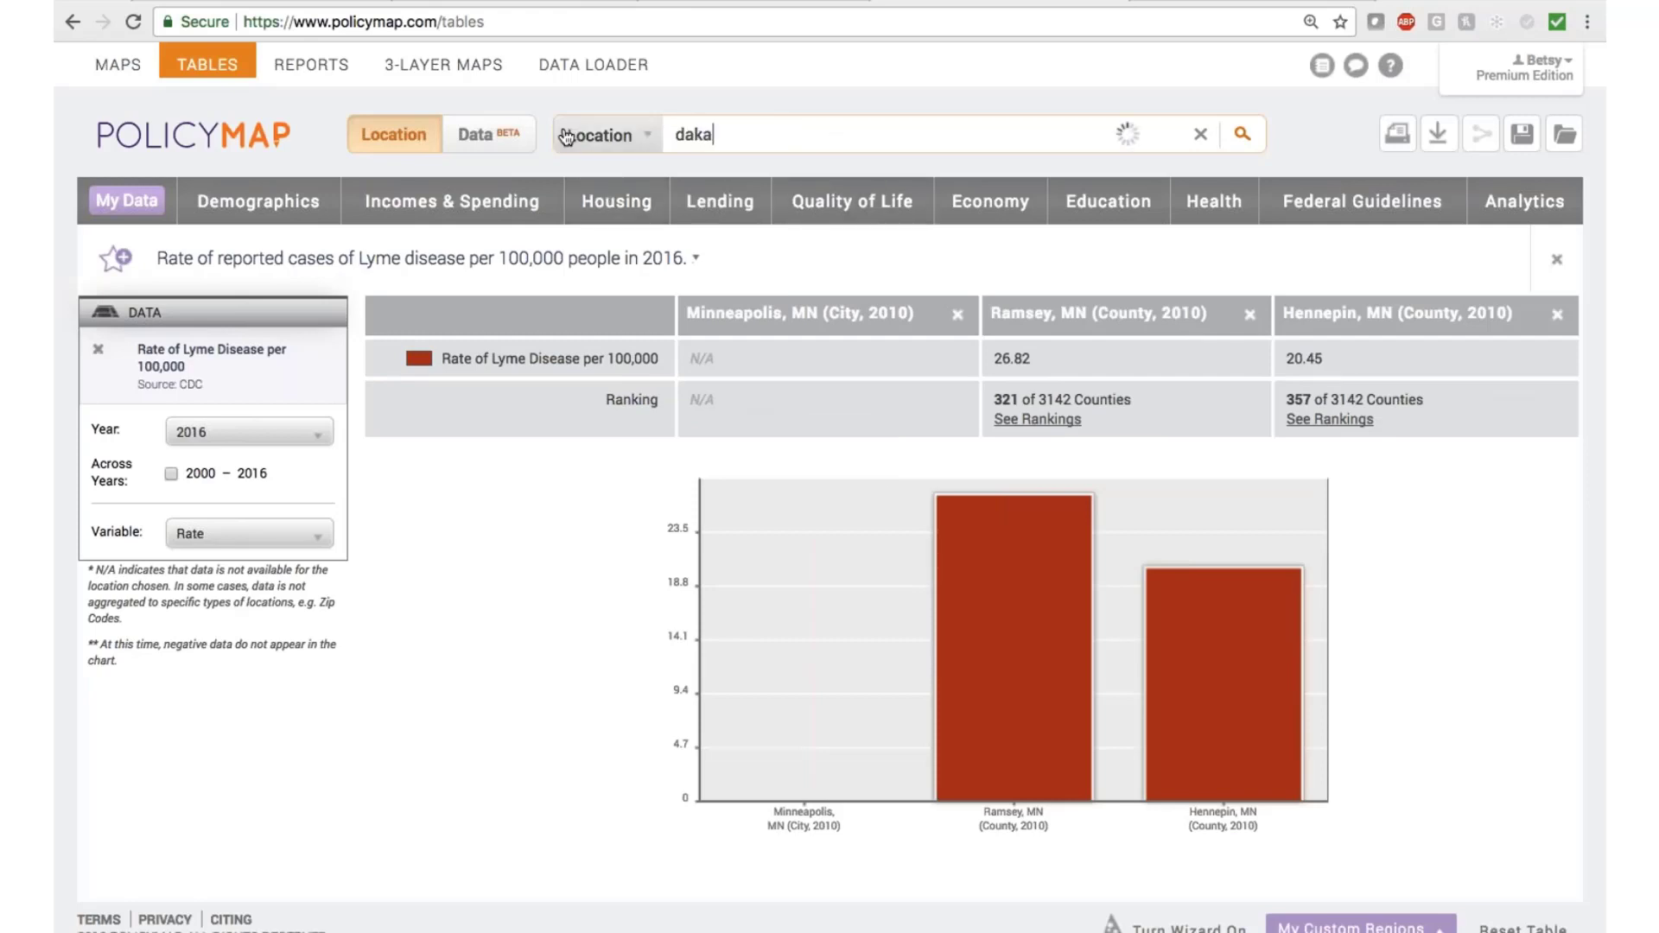
key(BackSpace)
text(ota)
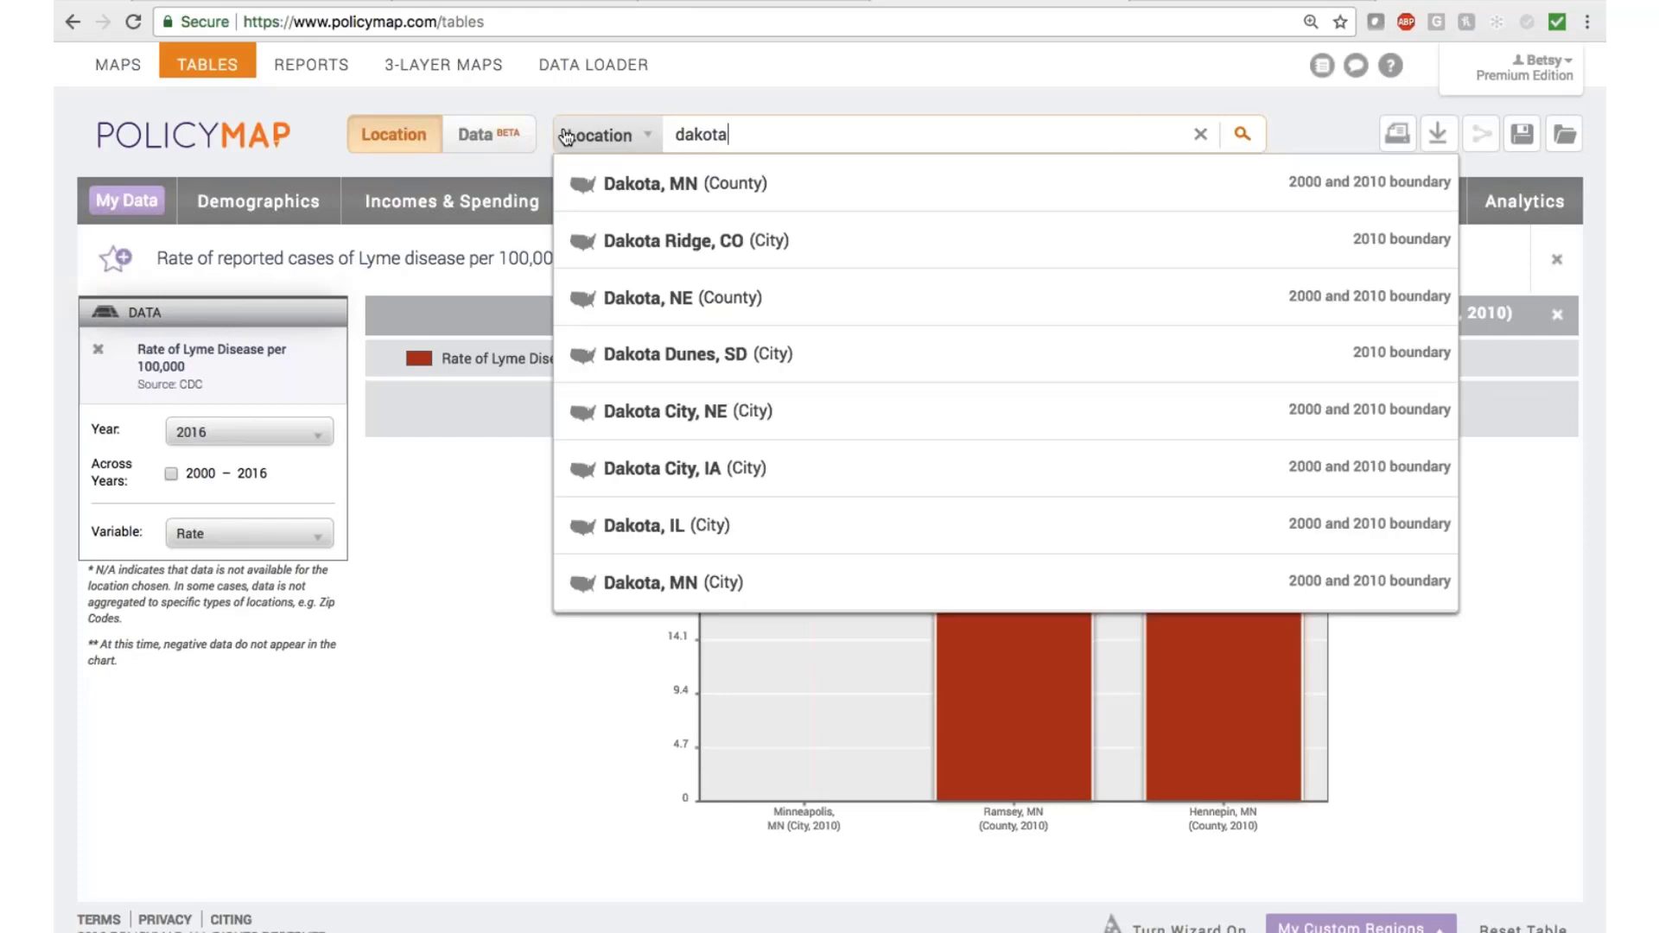
click(628, 197)
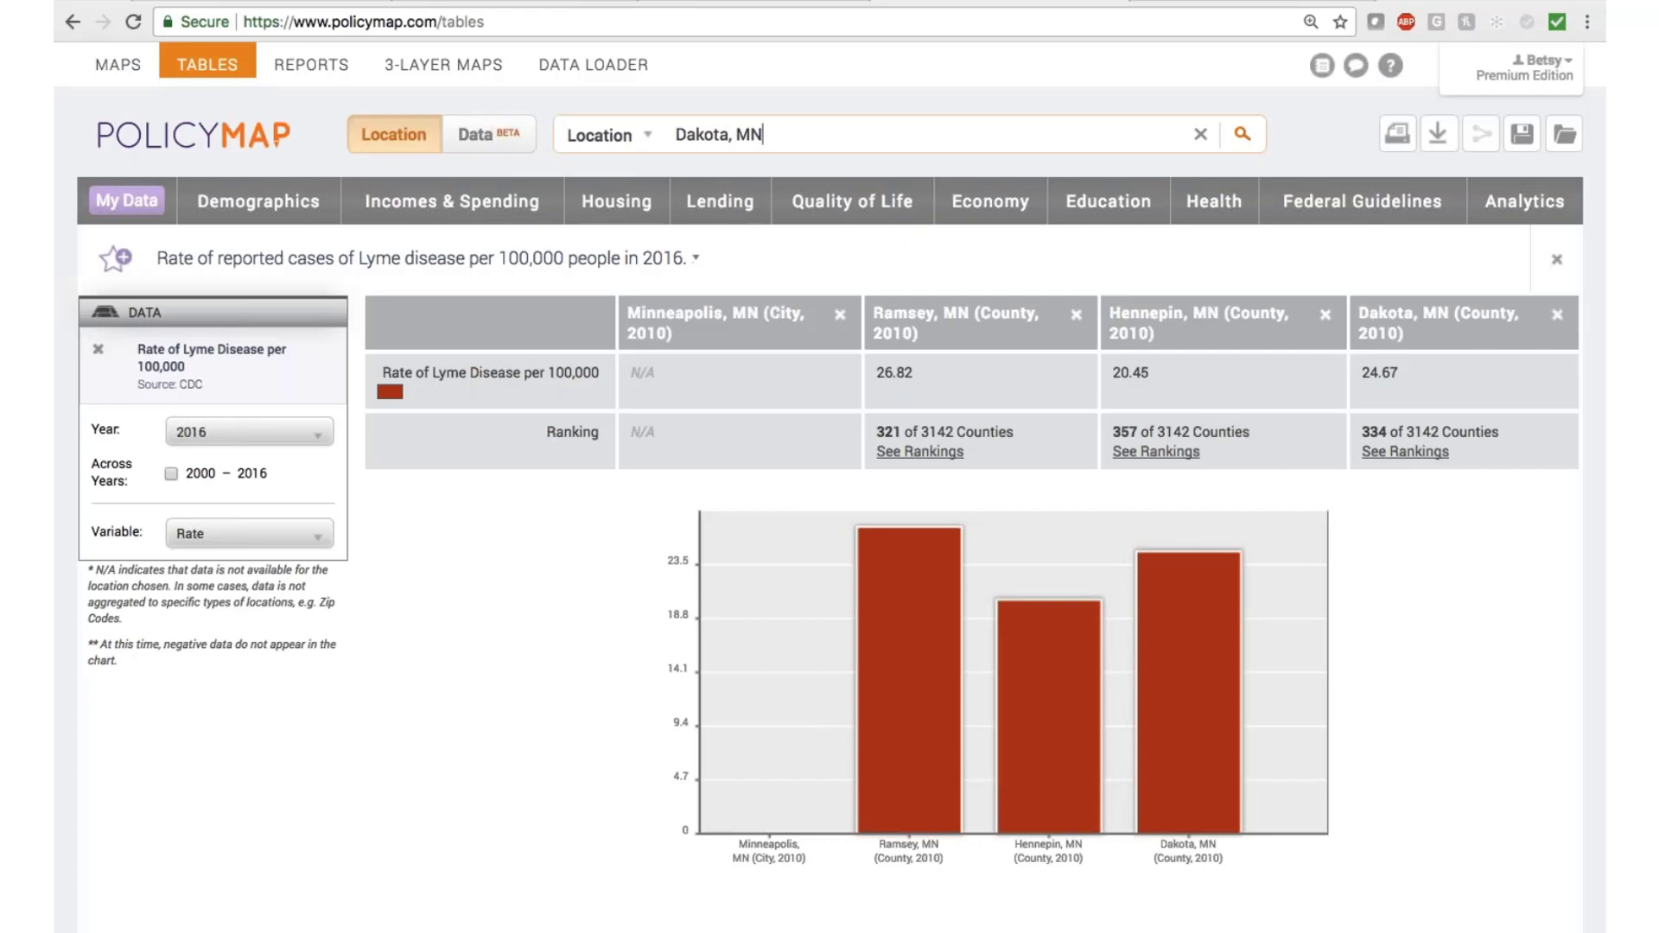
click(840, 314)
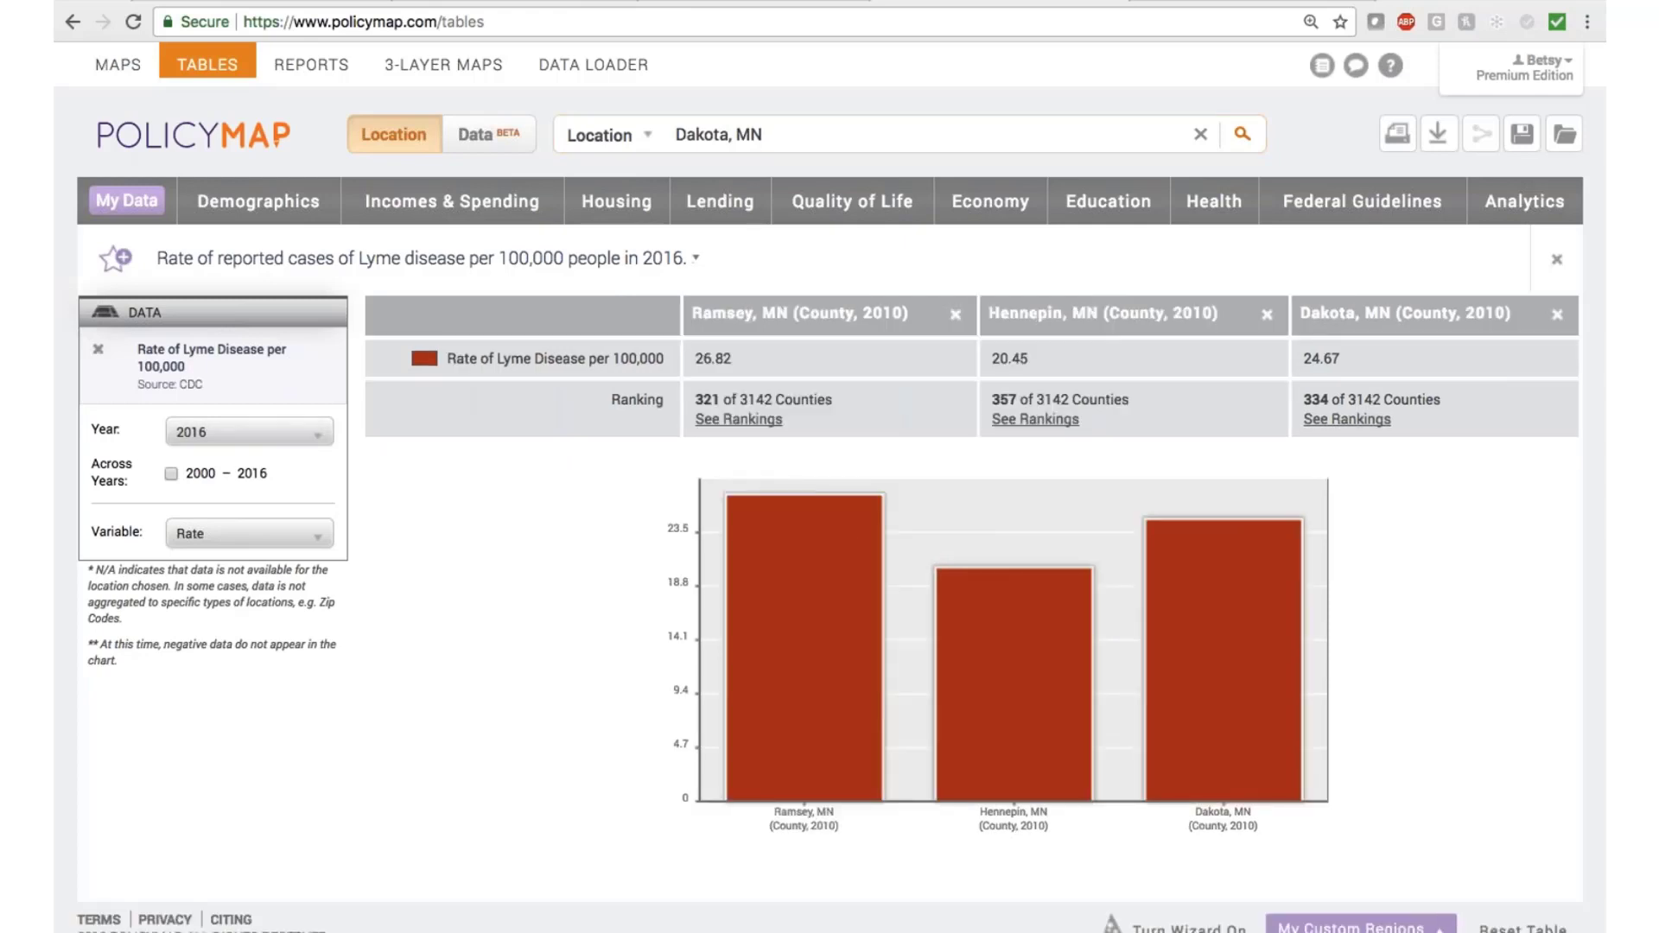
Show the Lyme disease data across the years 2000–2016 and switch the variable to Number.
click(171, 474)
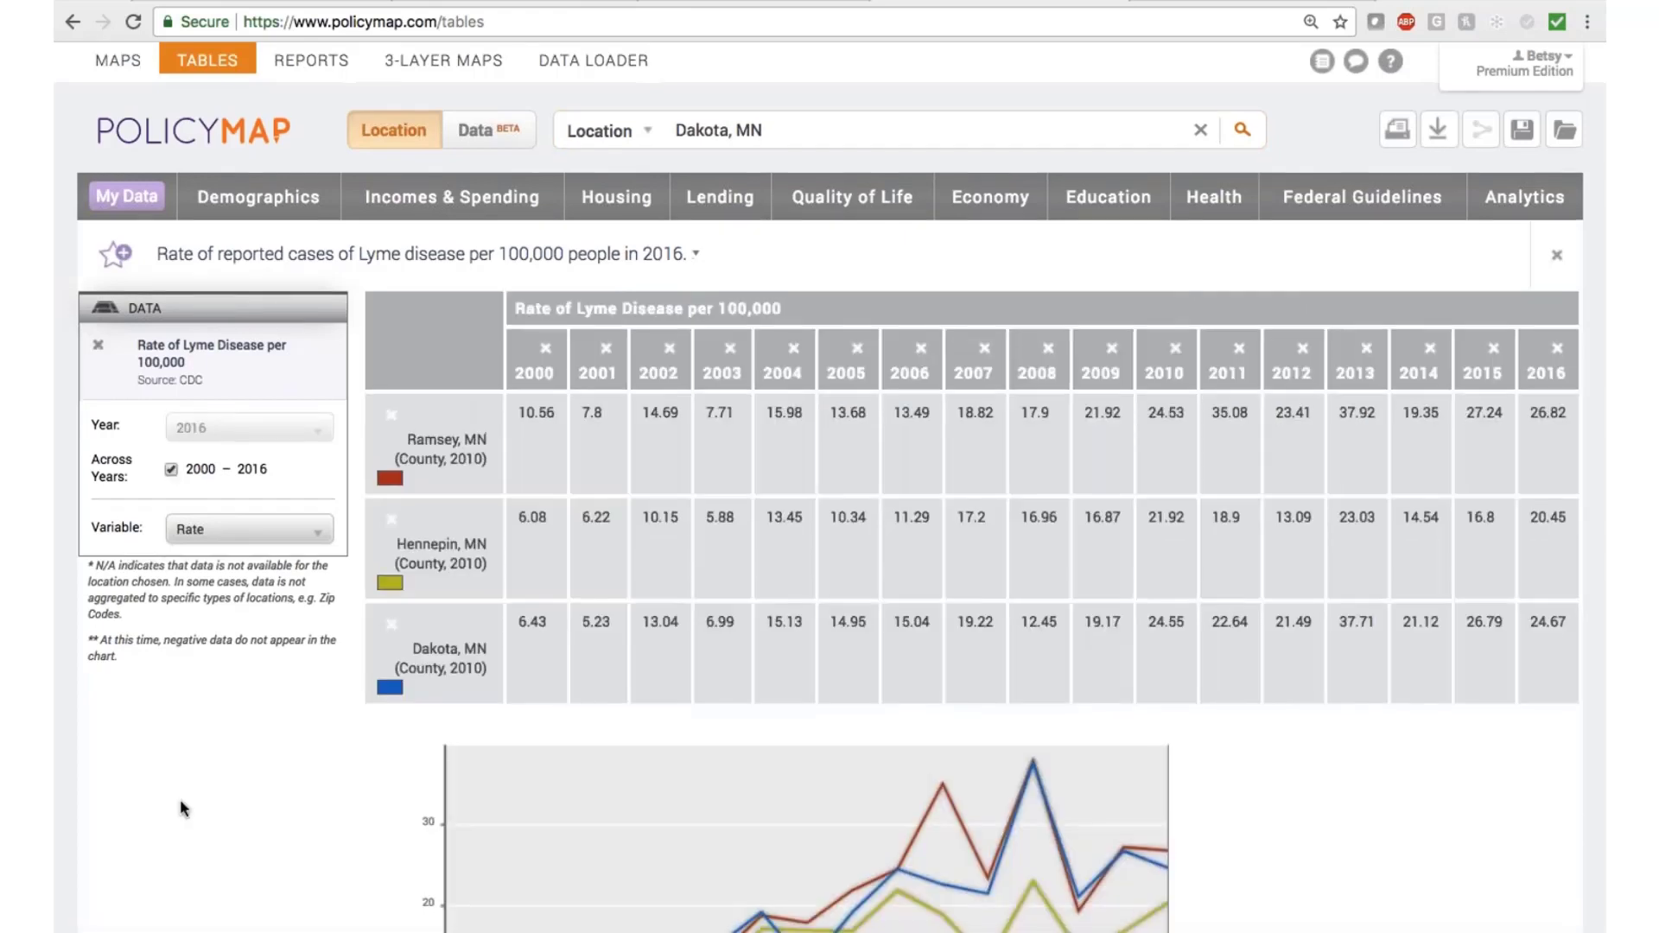
scroll(183, 808, down, 3)
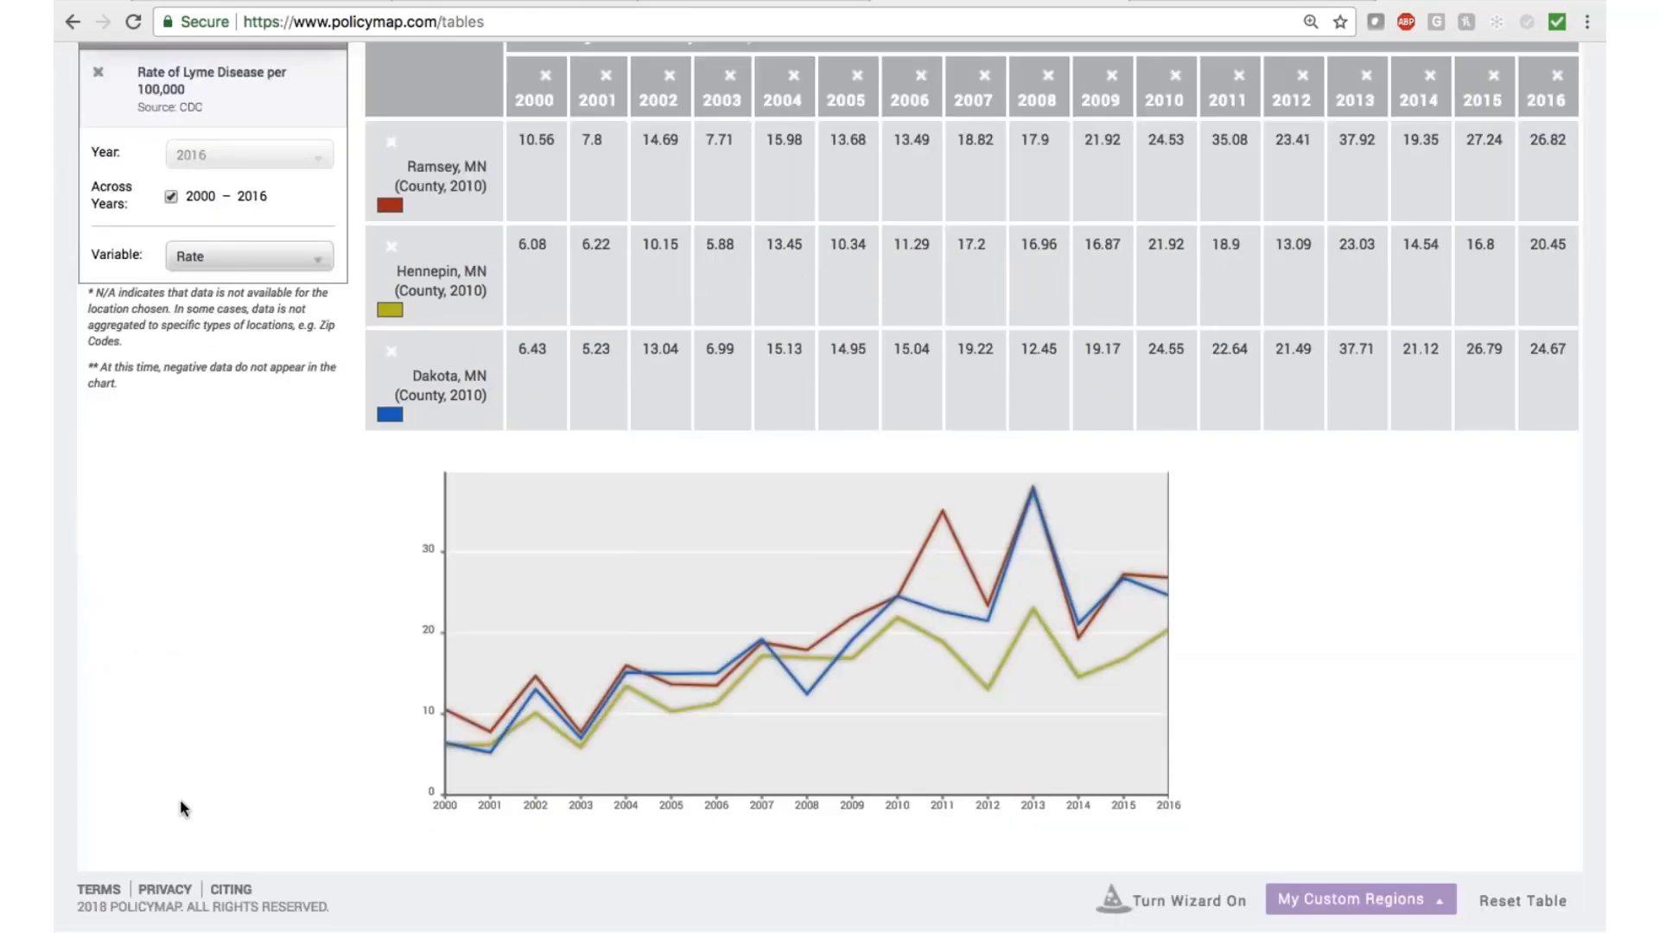
scroll(183, 808, up, 1)
click(285, 377)
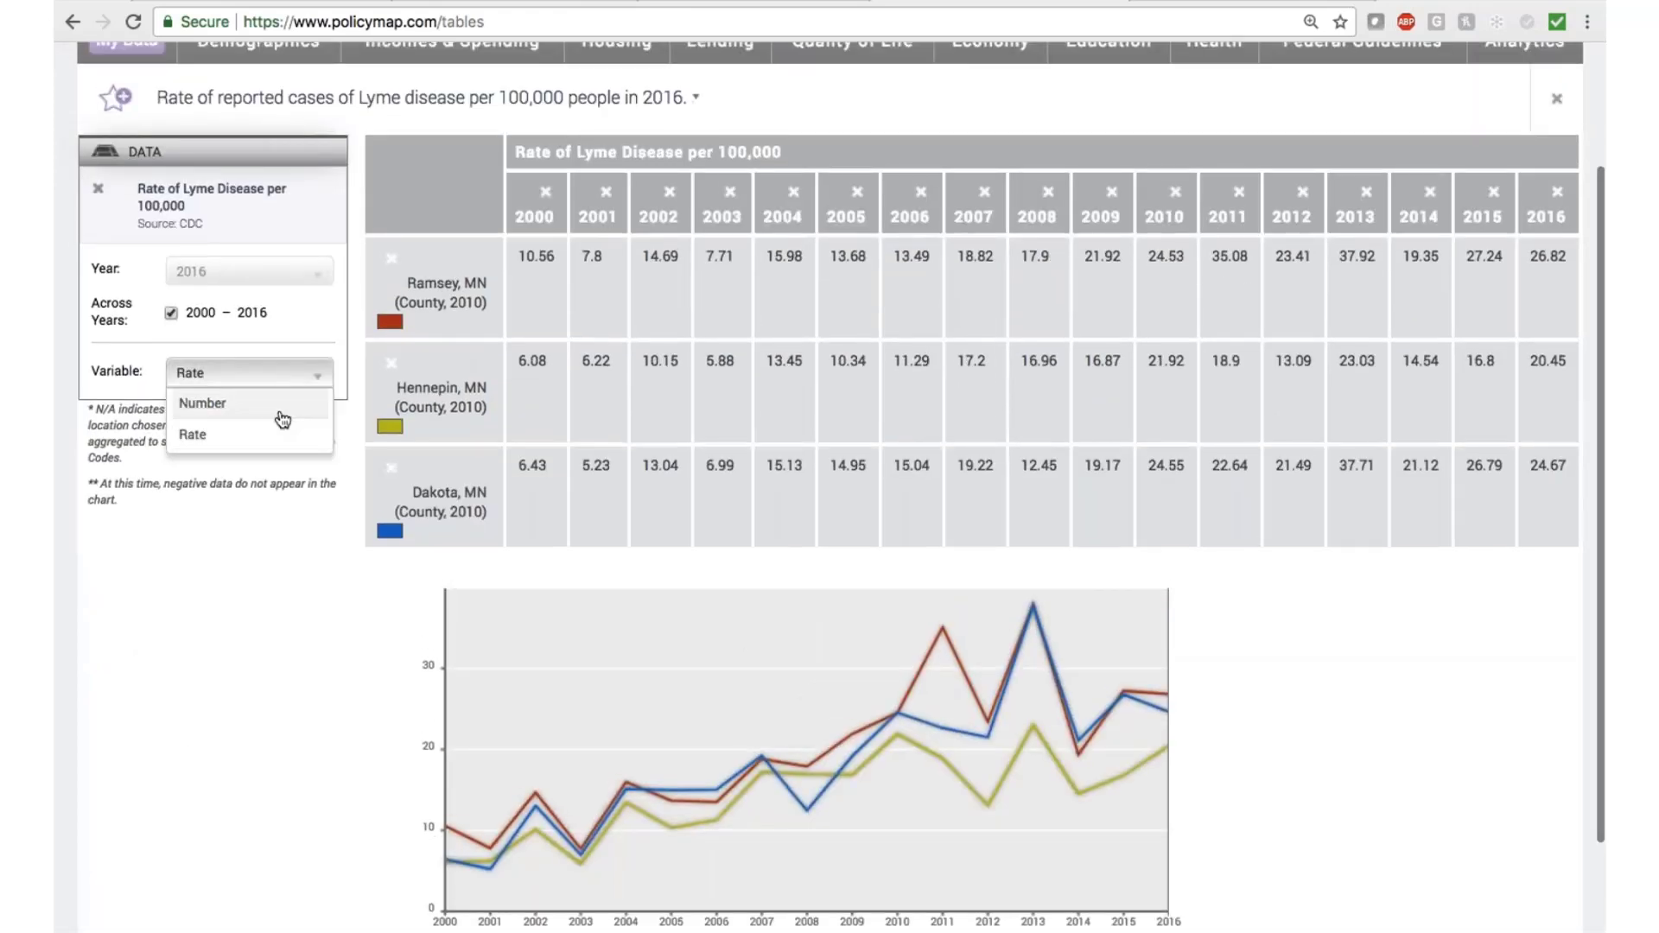
click(282, 415)
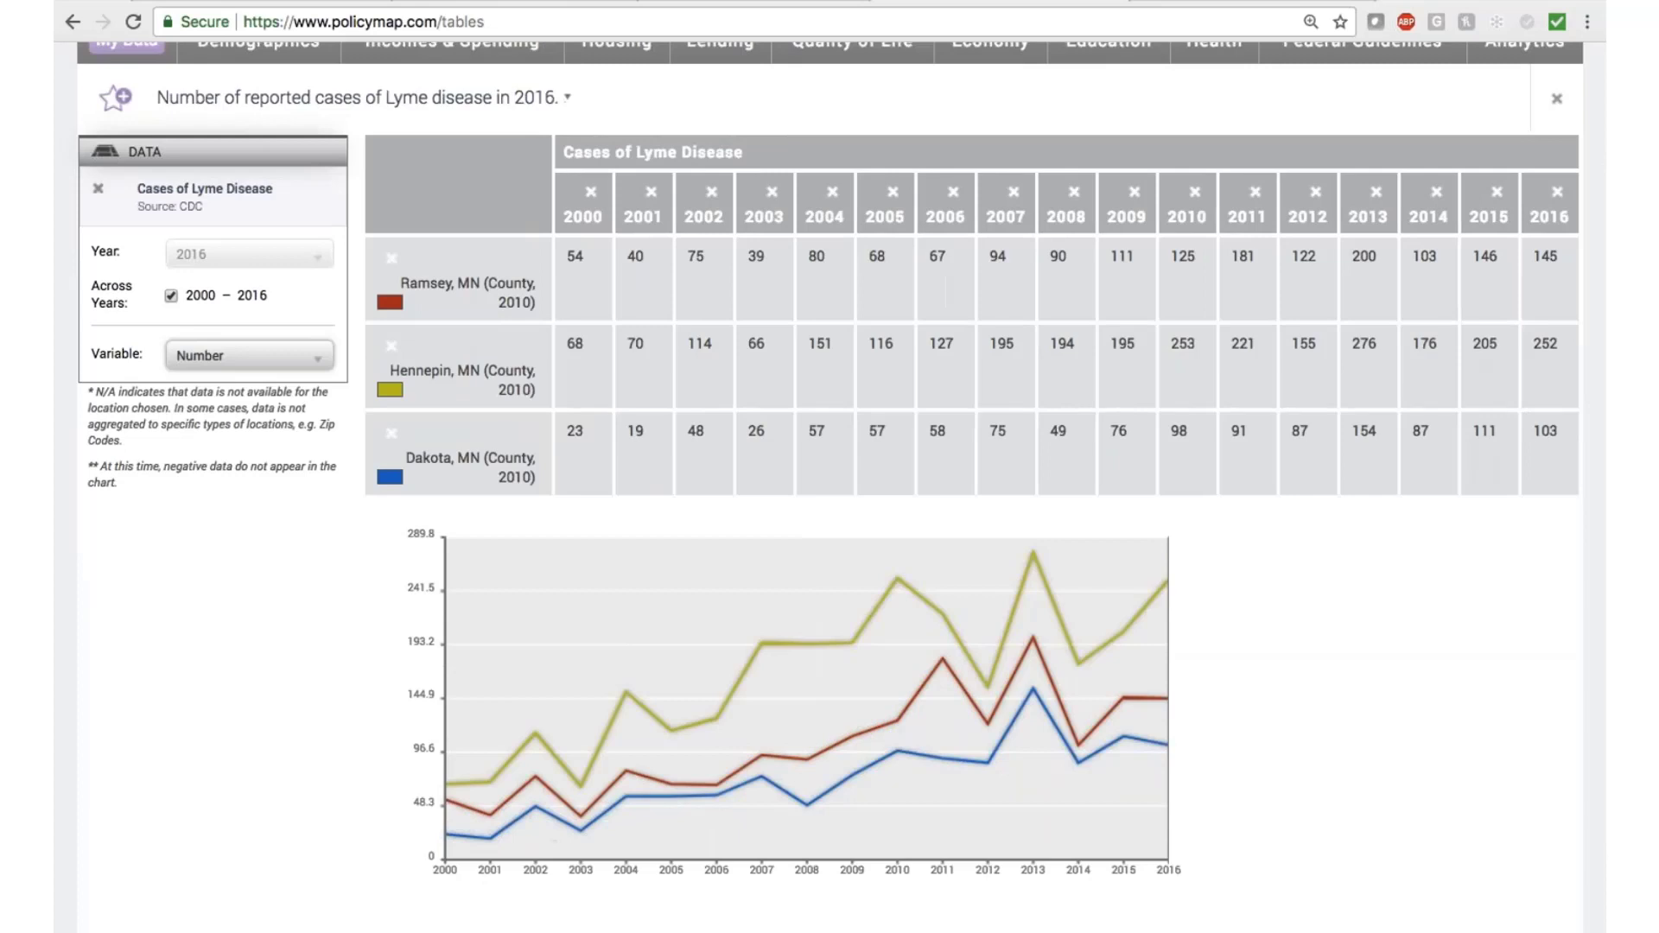
scroll(830, 466, up, 2)
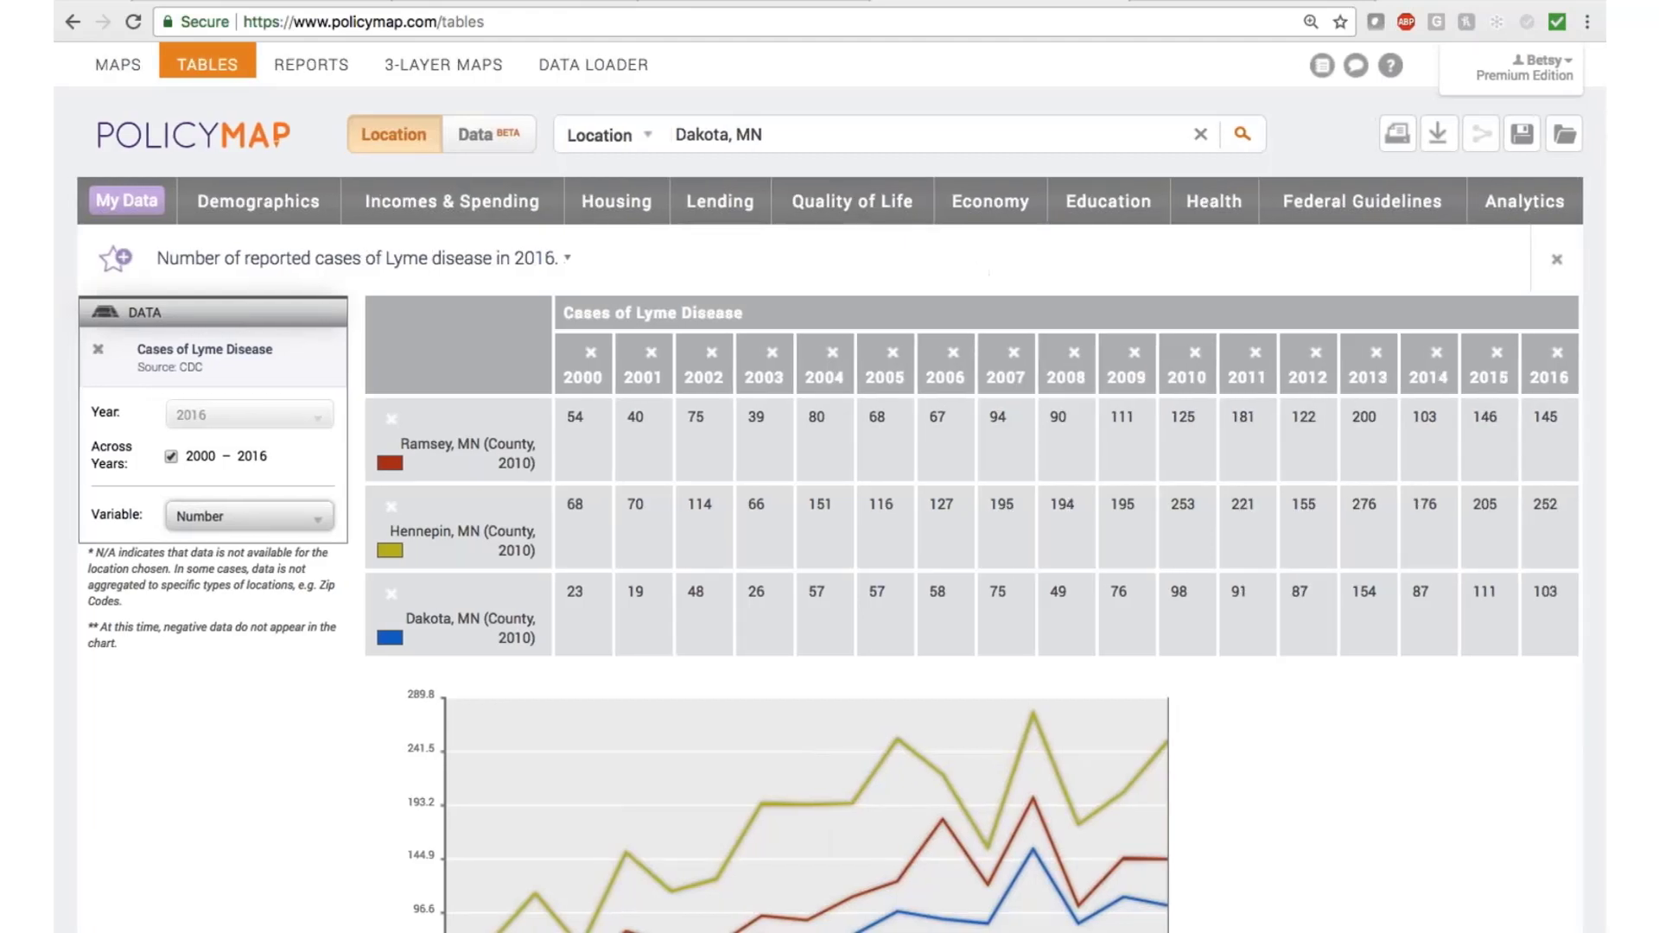
Start a Community Profile report for the pre-defined location Duluth, MN (City) and preview its report area.
click(311, 65)
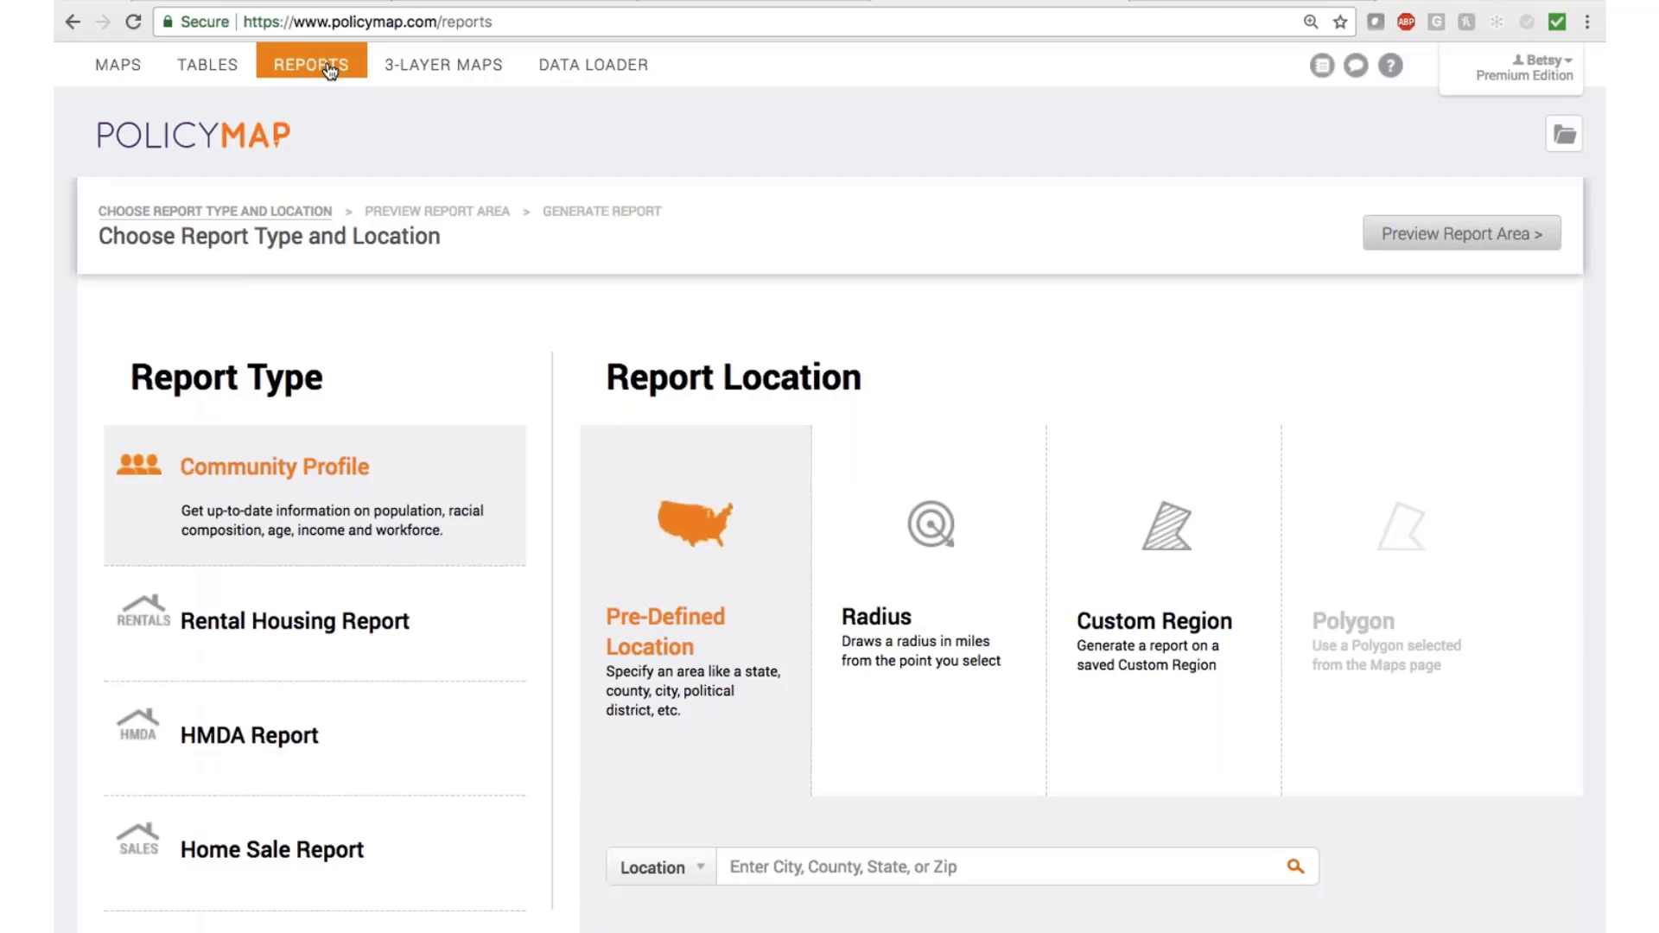
scroll(657, 320, down, 4)
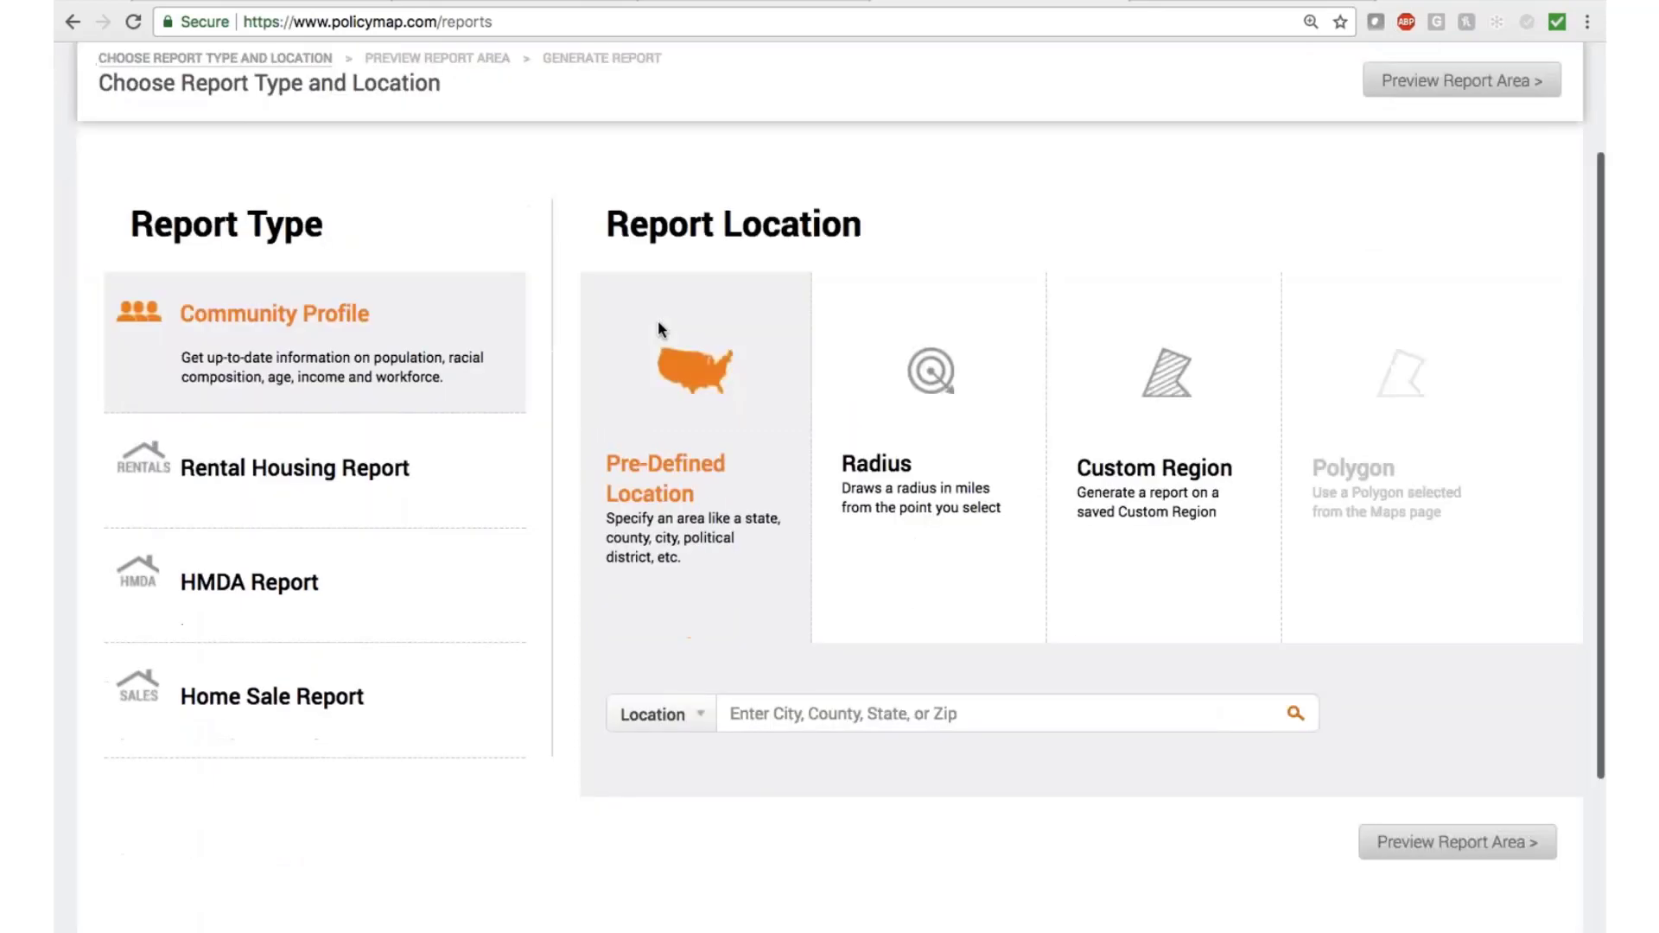
click(817, 692)
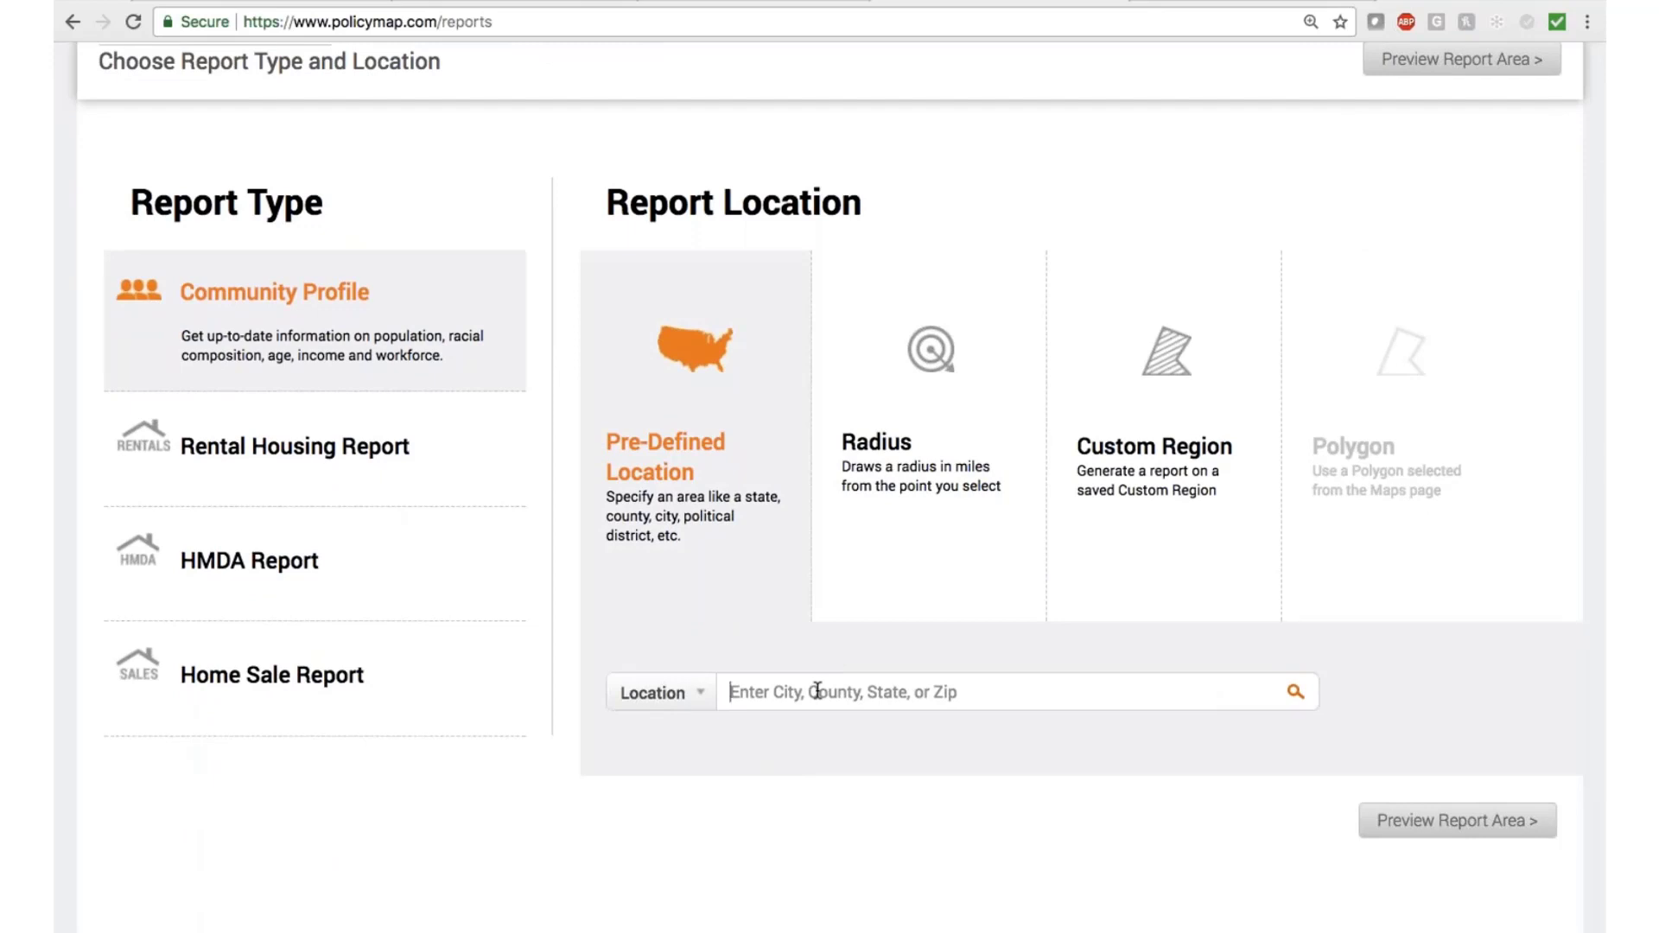
scroll(817, 691, up, 3)
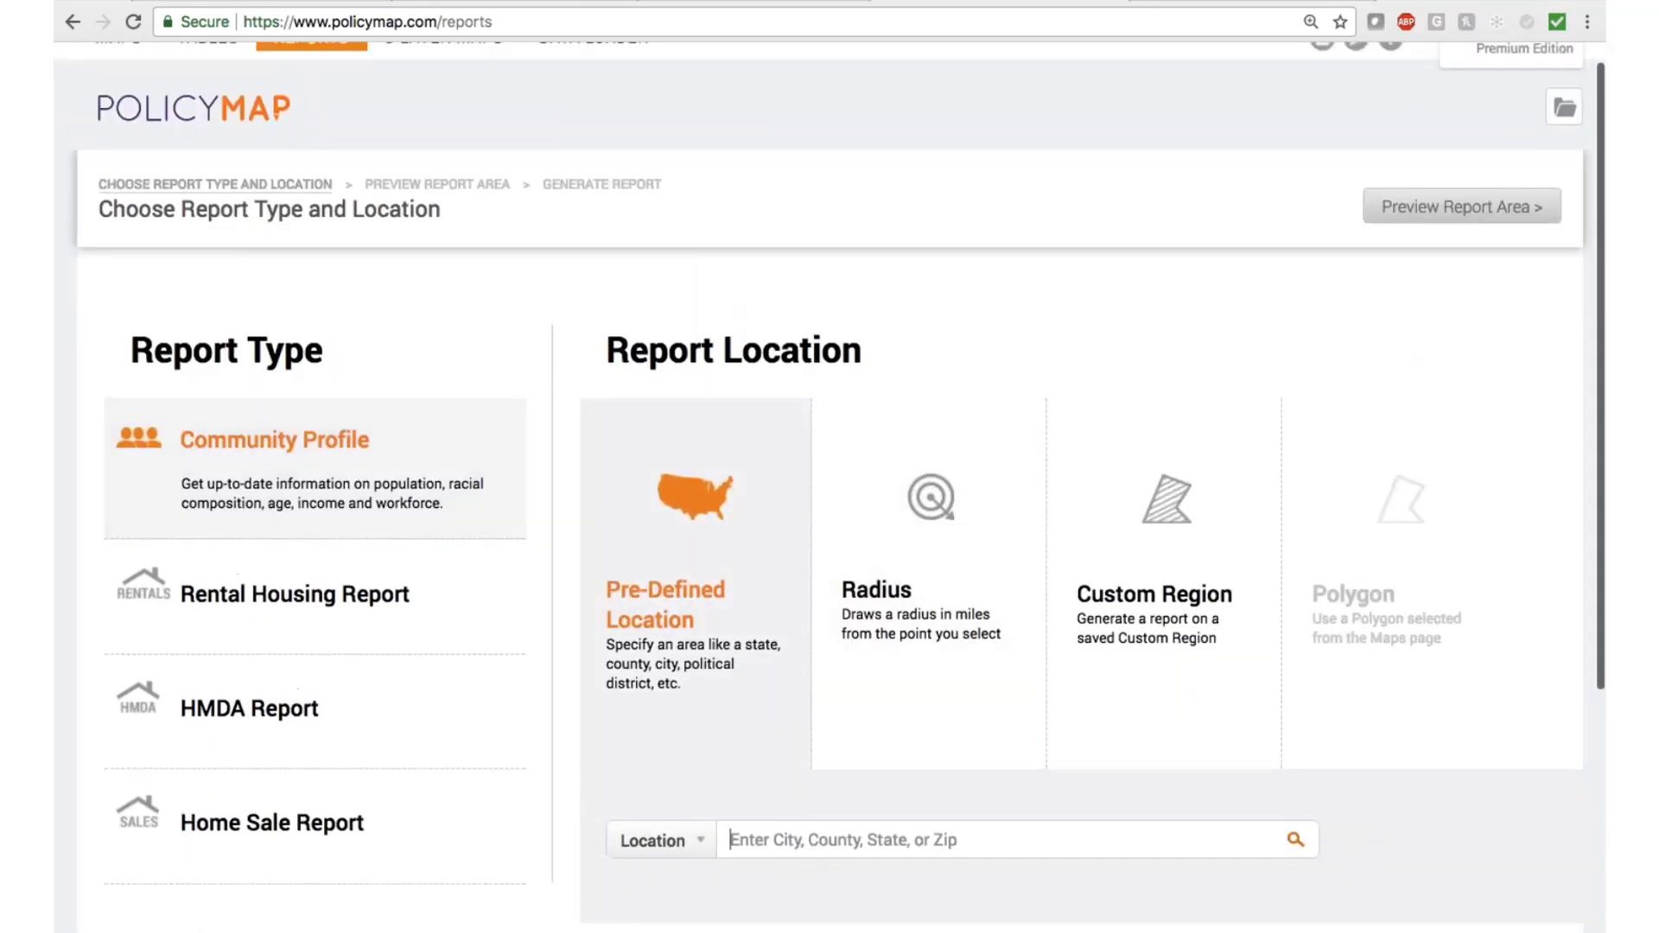
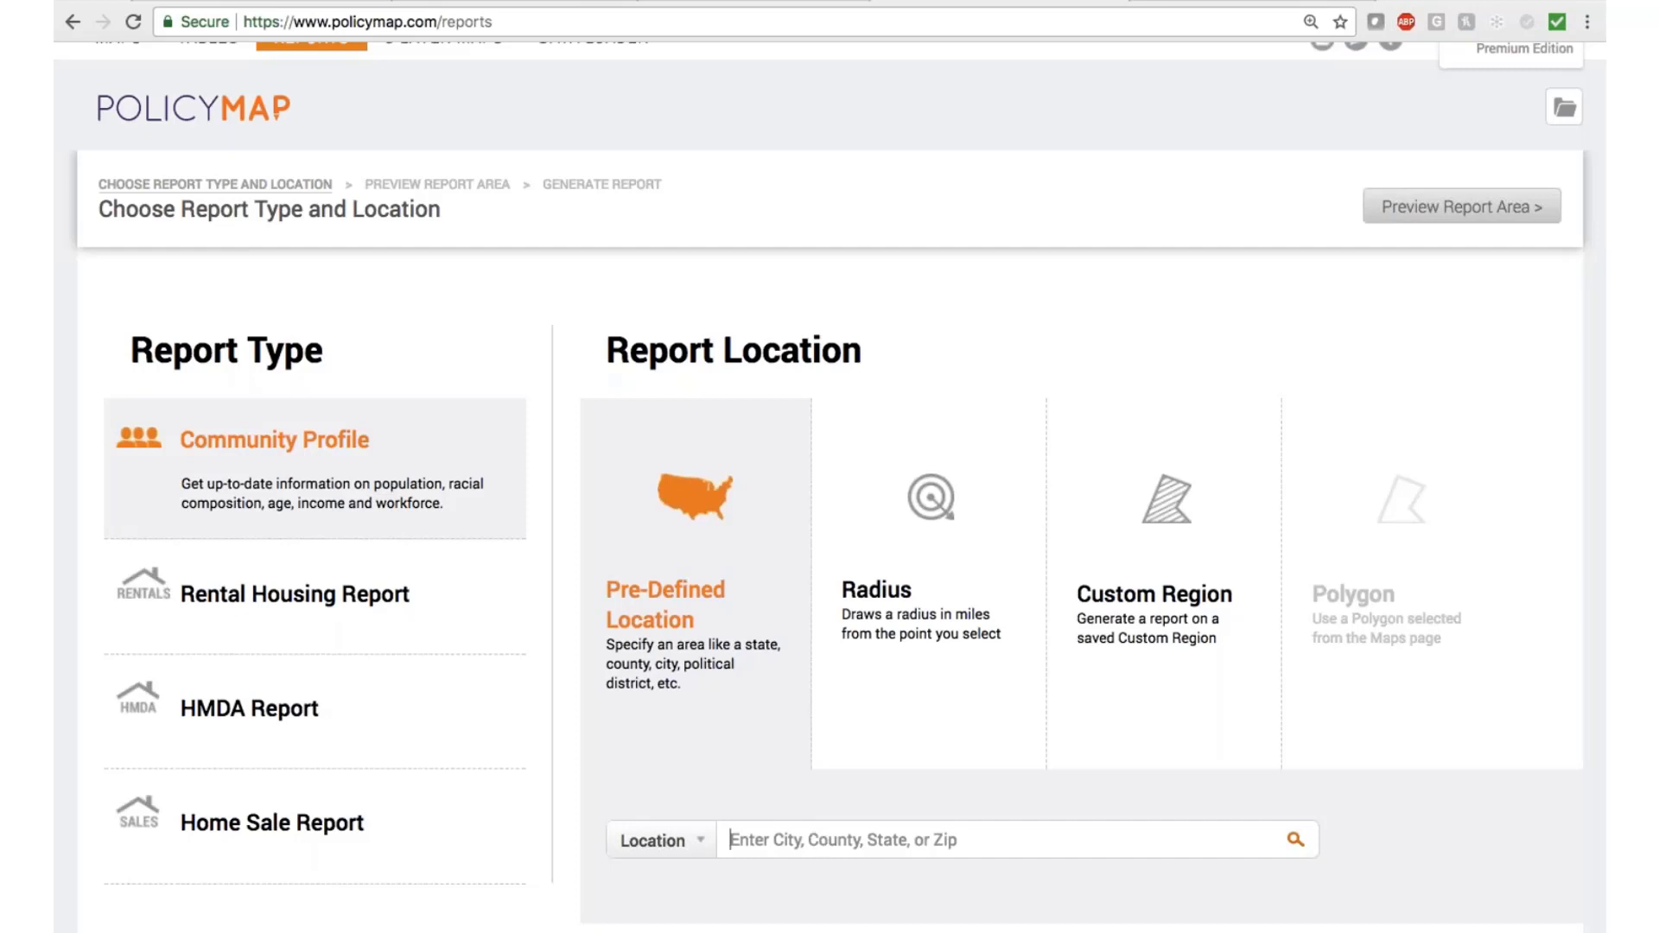
text(dul)
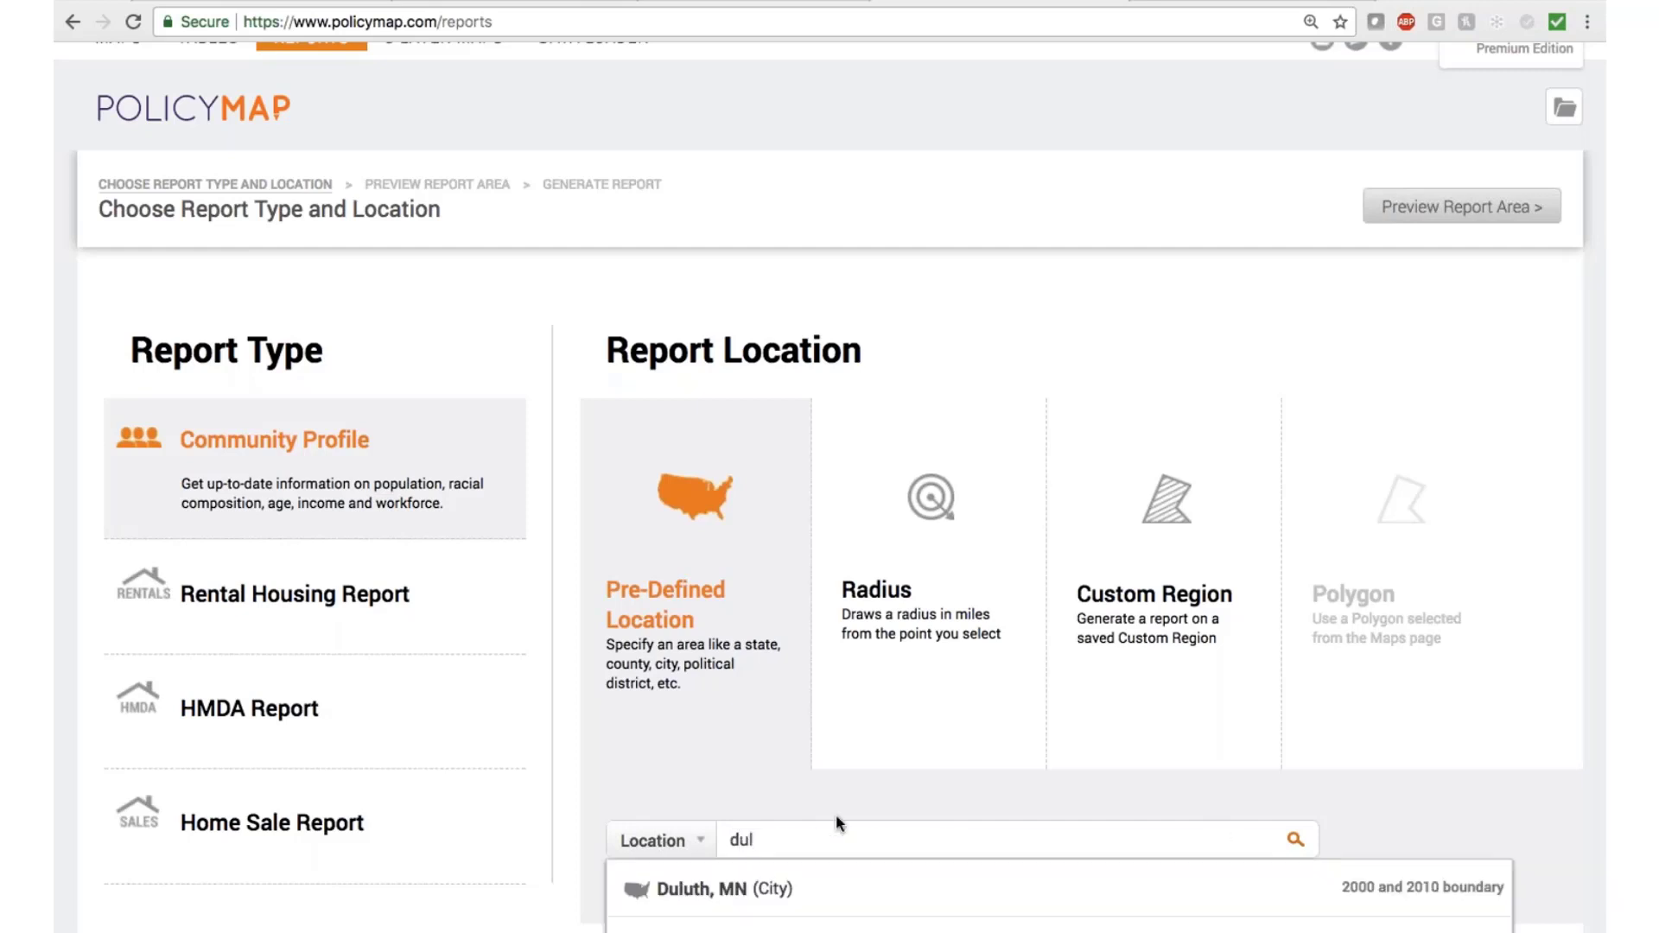
text(u)
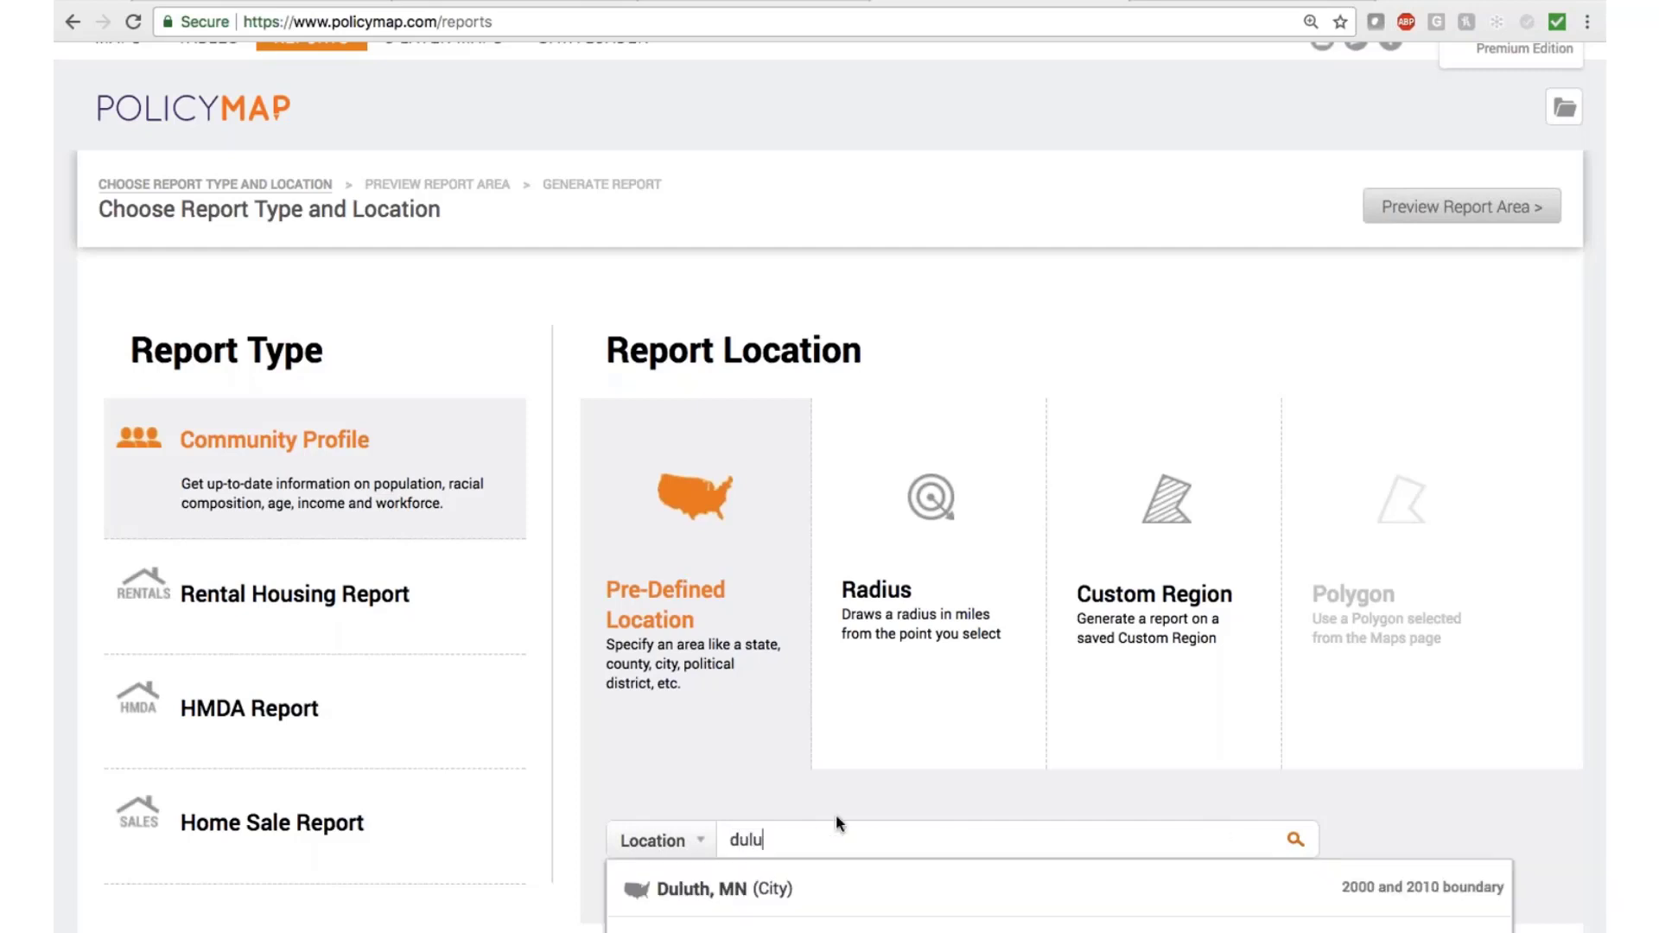
click(821, 885)
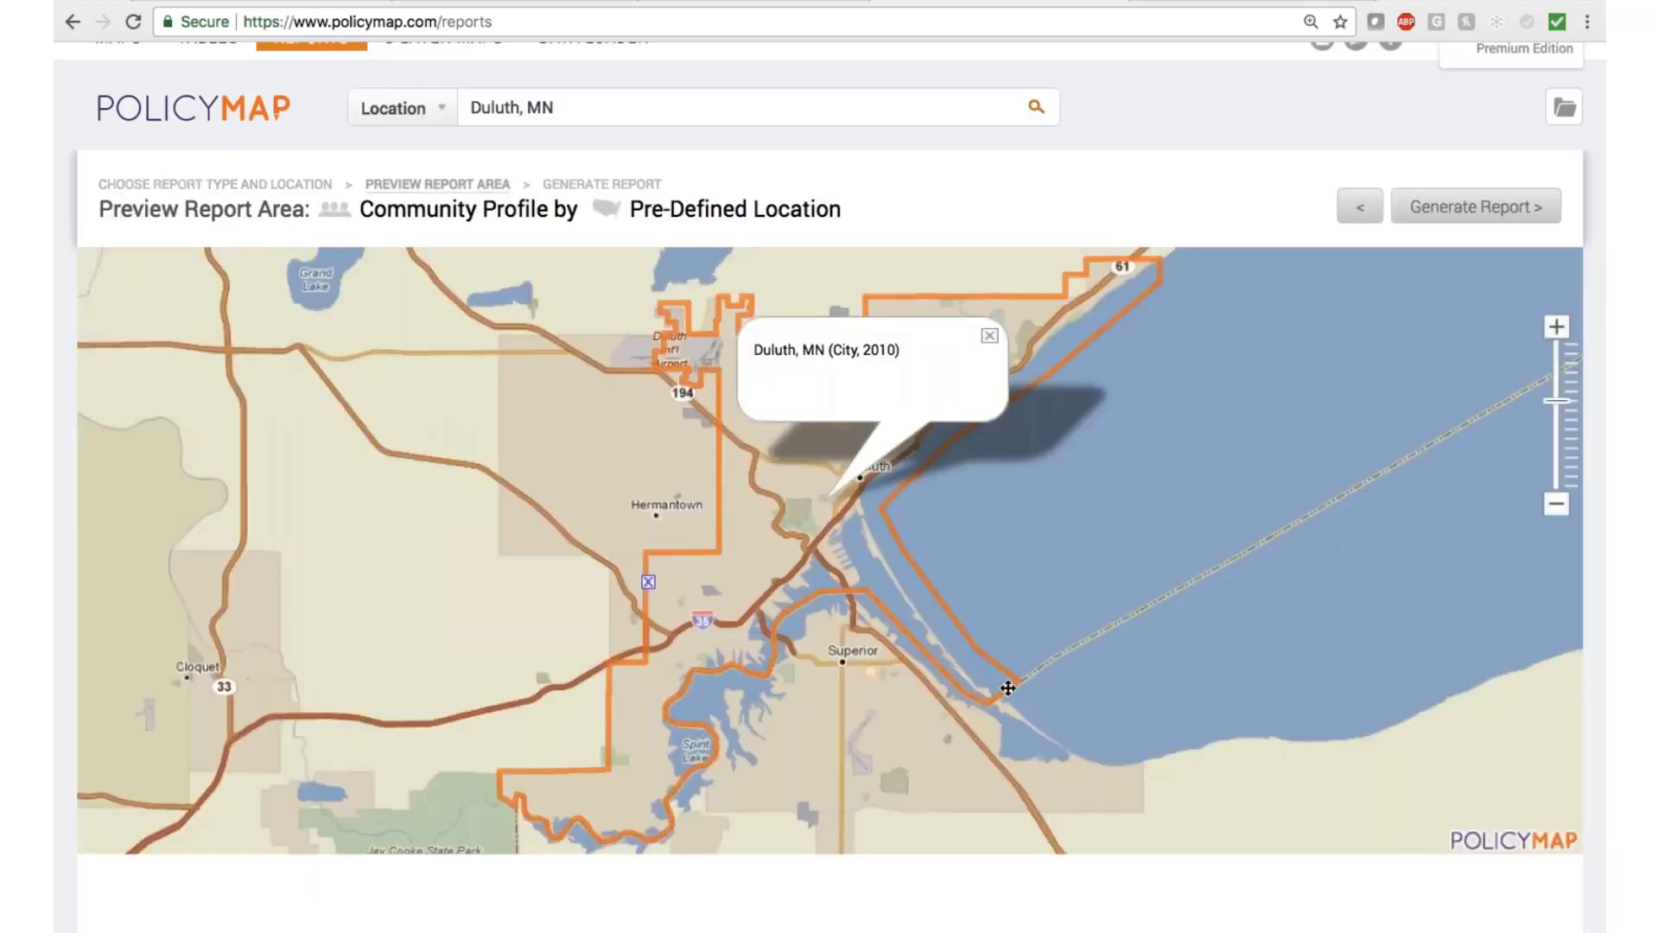
Generate the Community Profile report for Duluth and view its location details and Population Trends sections.
click(1469, 212)
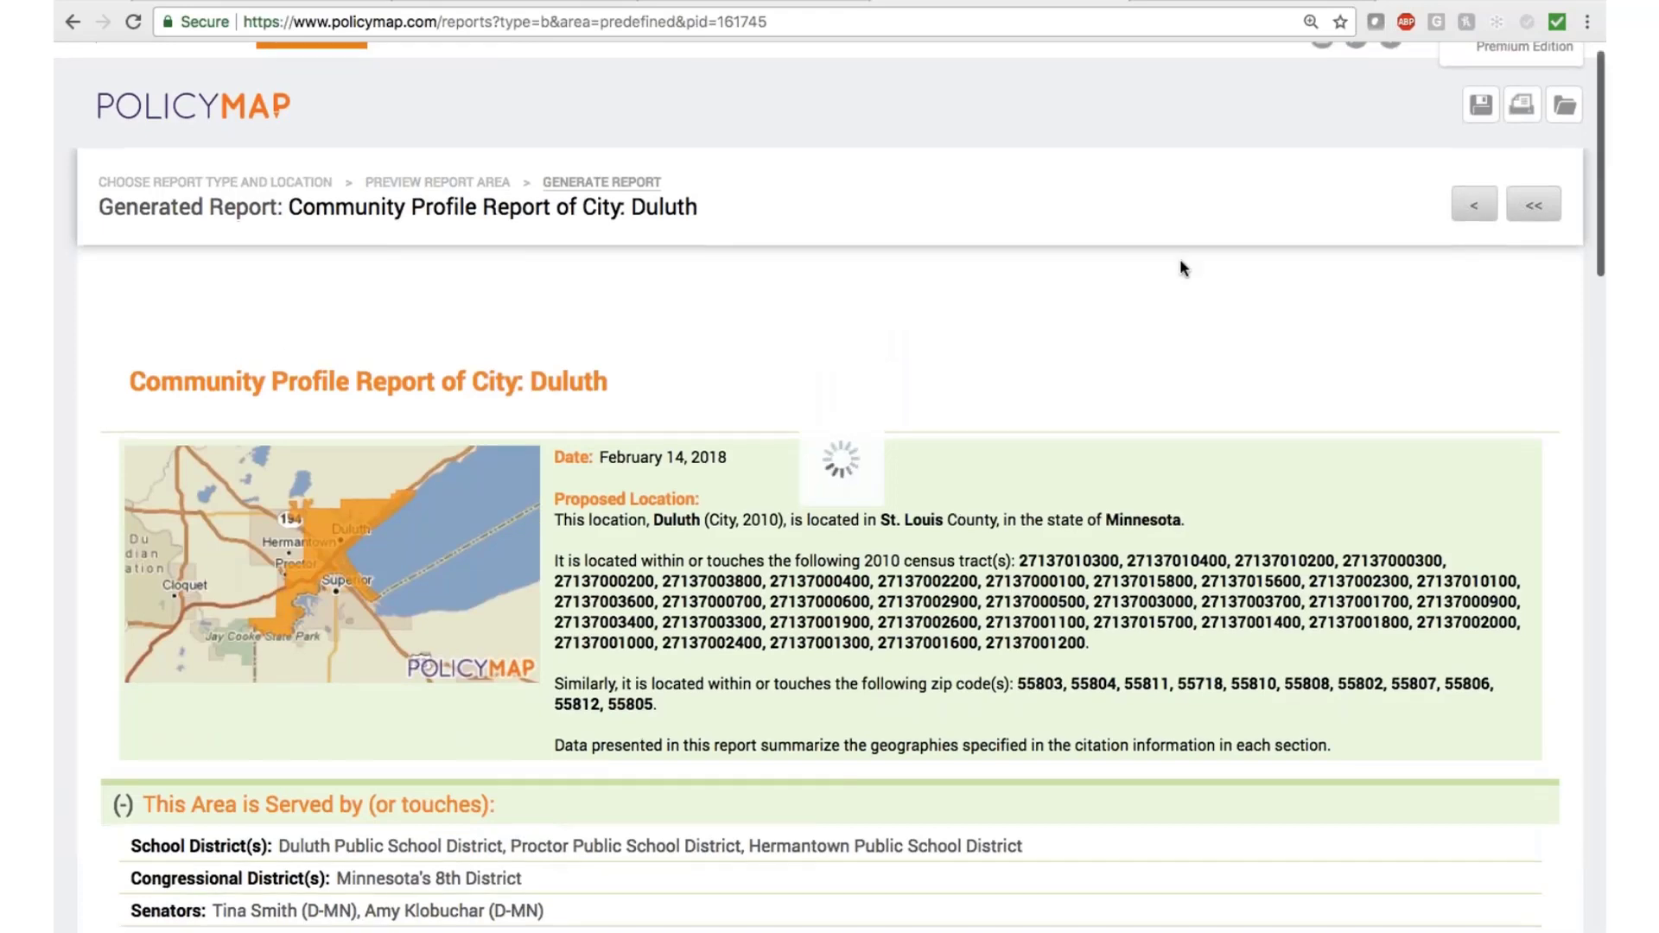
scroll(1182, 266, down, 5)
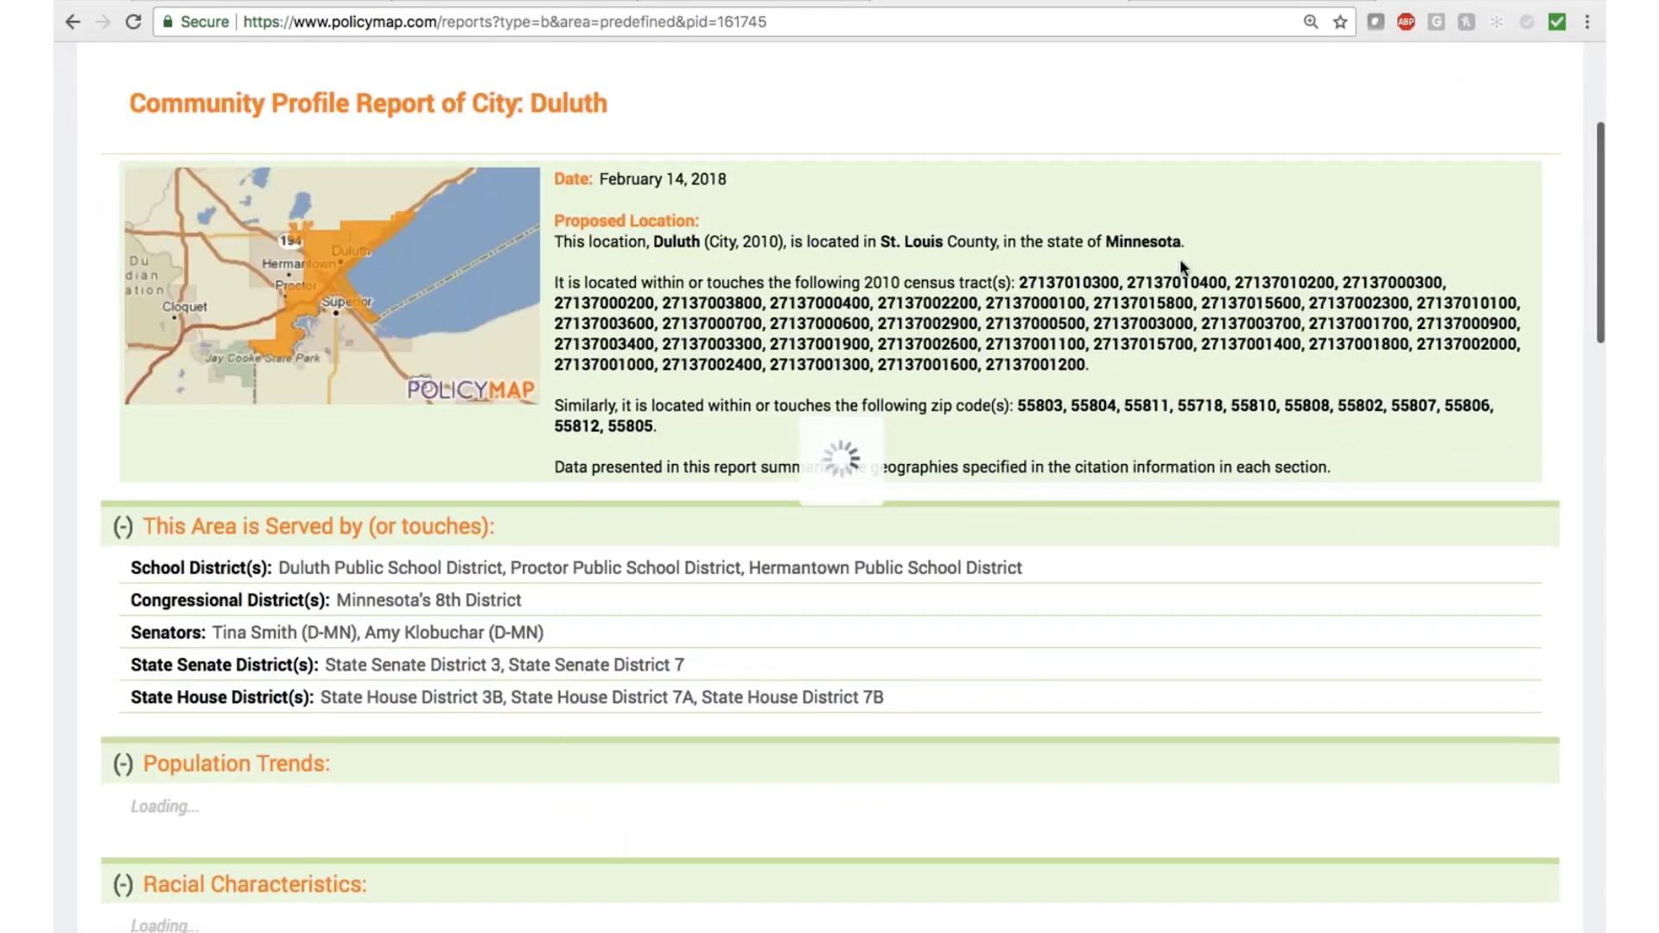
scroll(1182, 266, down, 2)
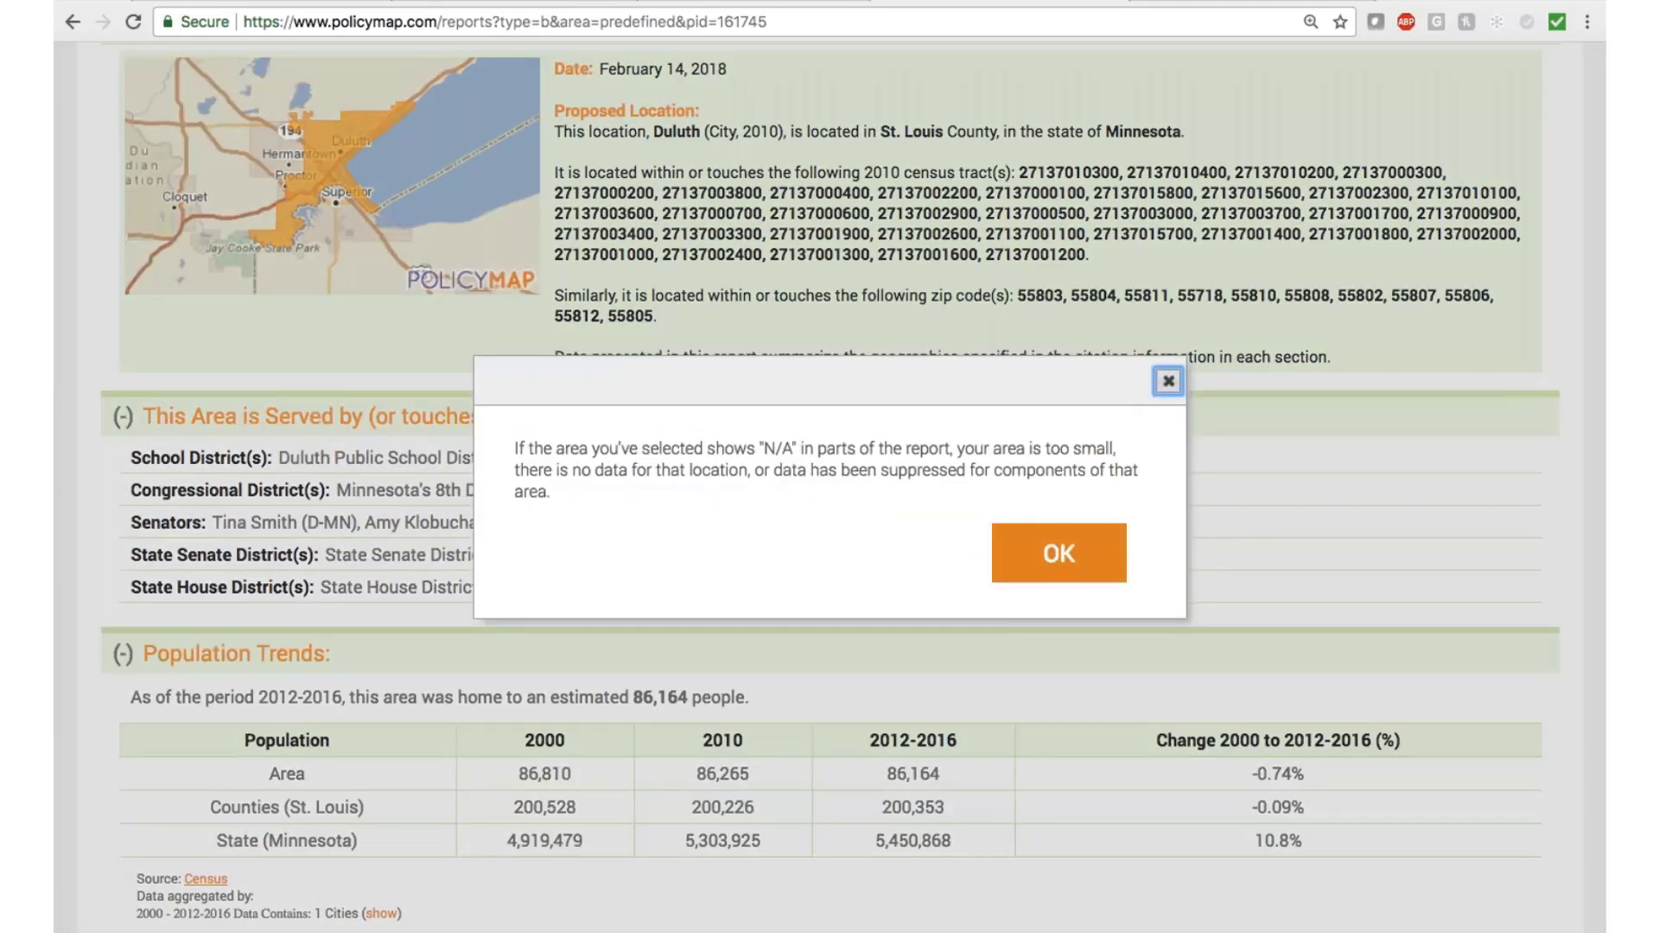
Dismiss the N/A data notice and review the Duluth report's population, age, income, immigration, family, housing, tenure and vacancy sections.
click(1072, 559)
scroll(829, 484, down, 2)
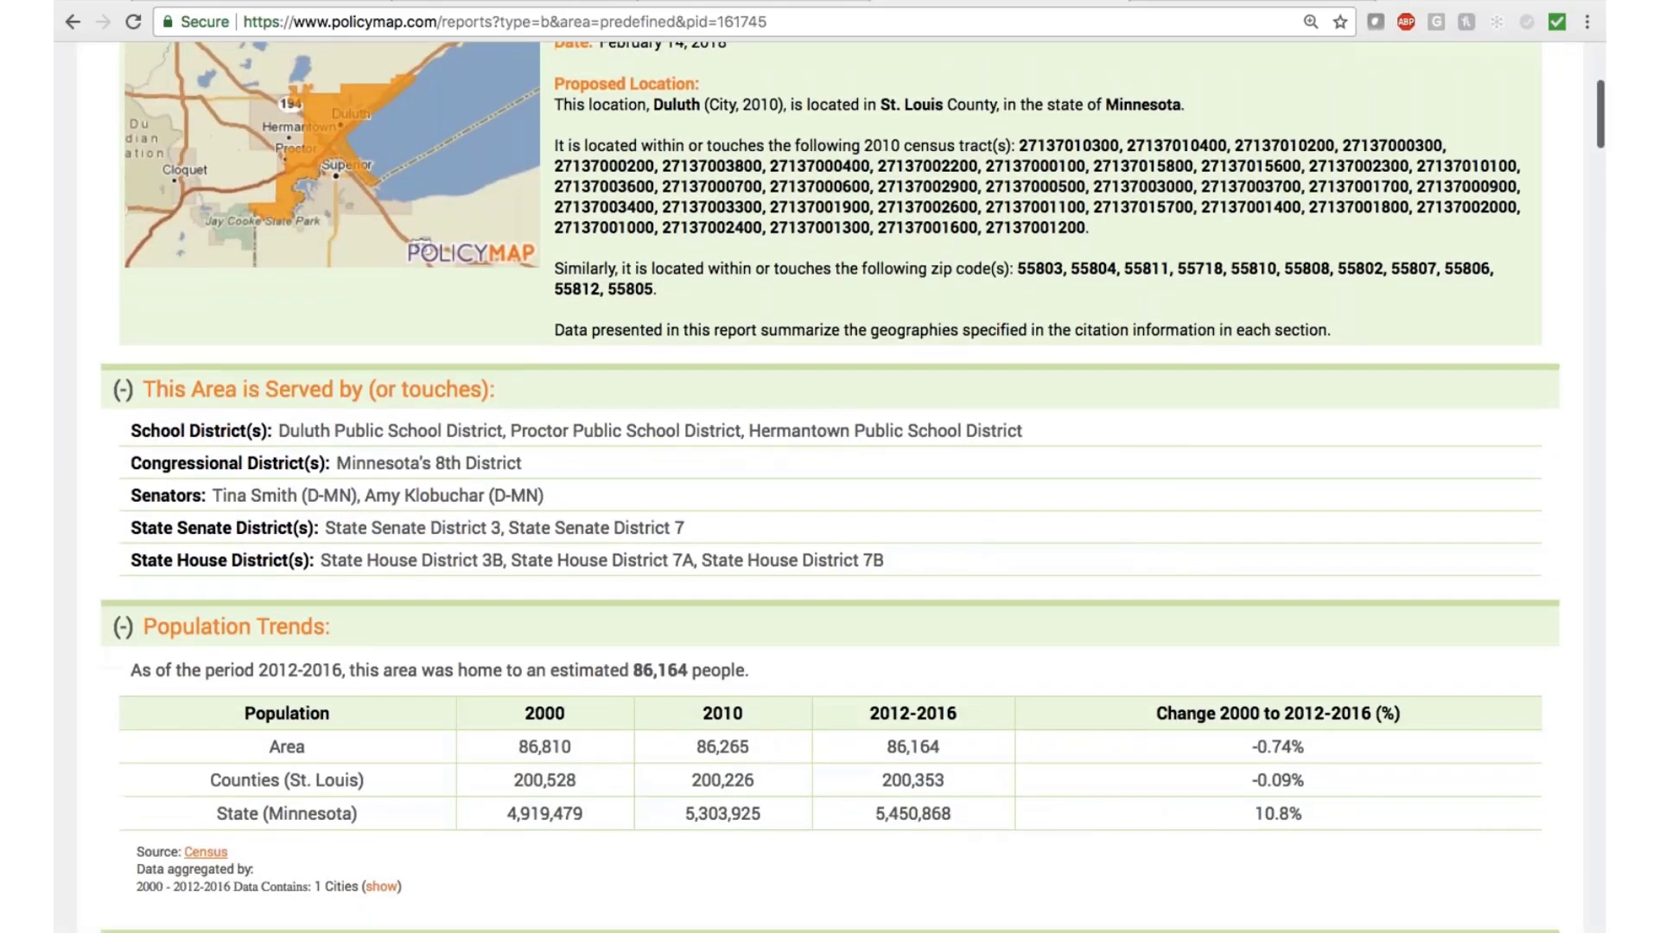
scroll(829, 484, down, 2)
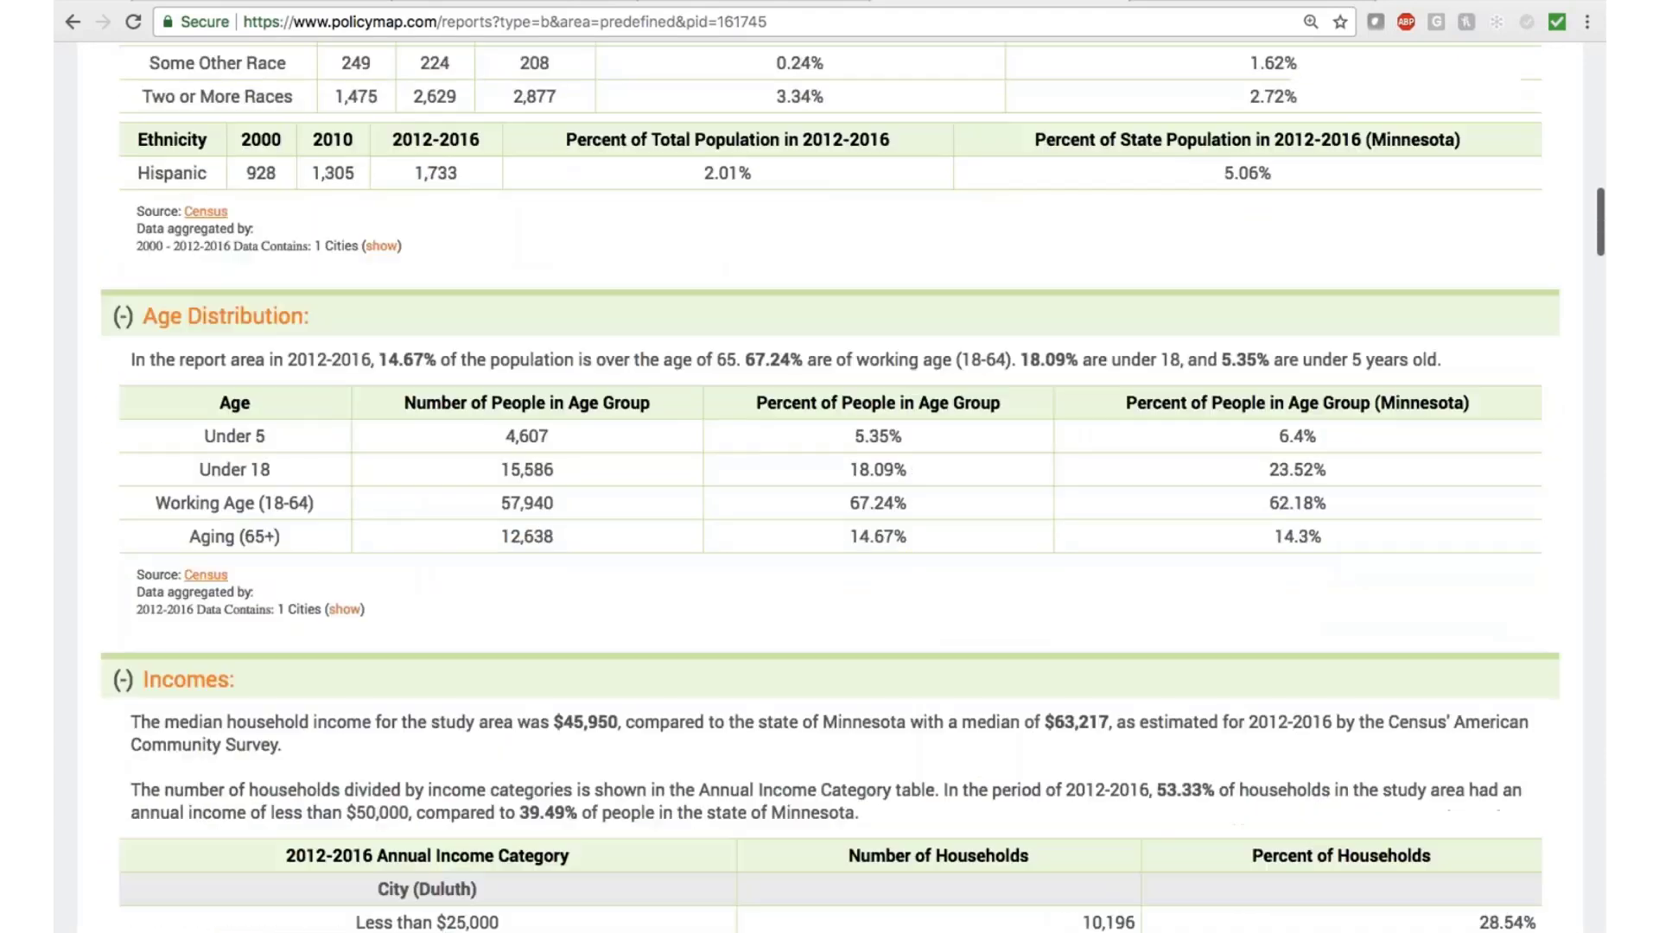
scroll(829, 484, down, 7)
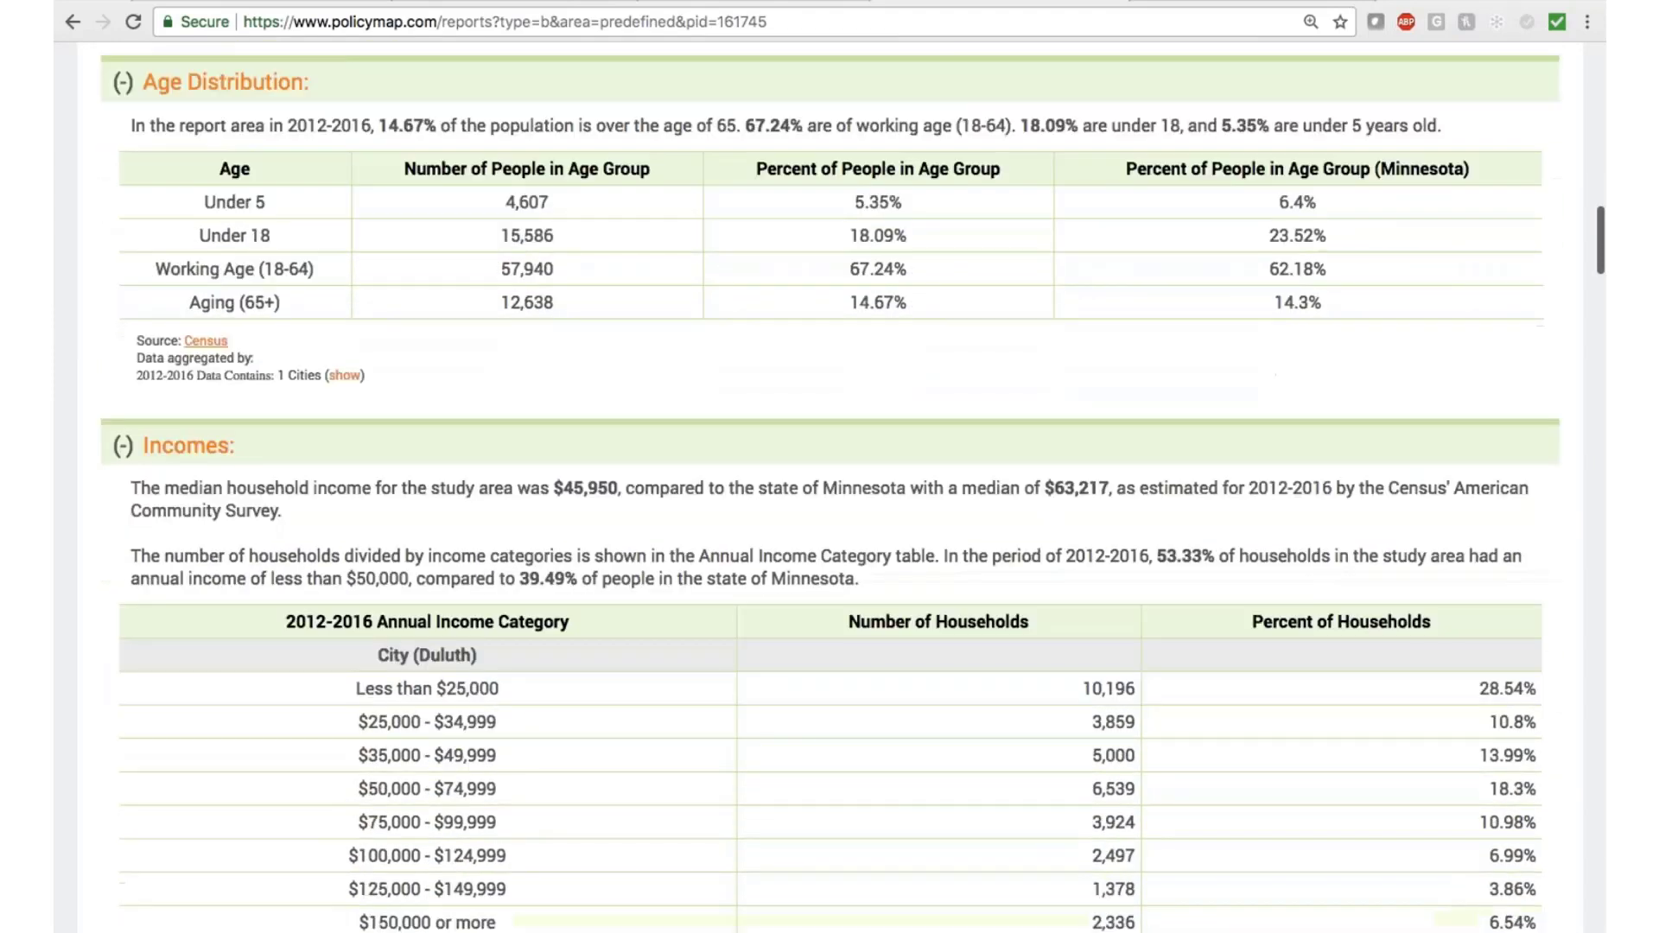
scroll(829, 484, down, 12)
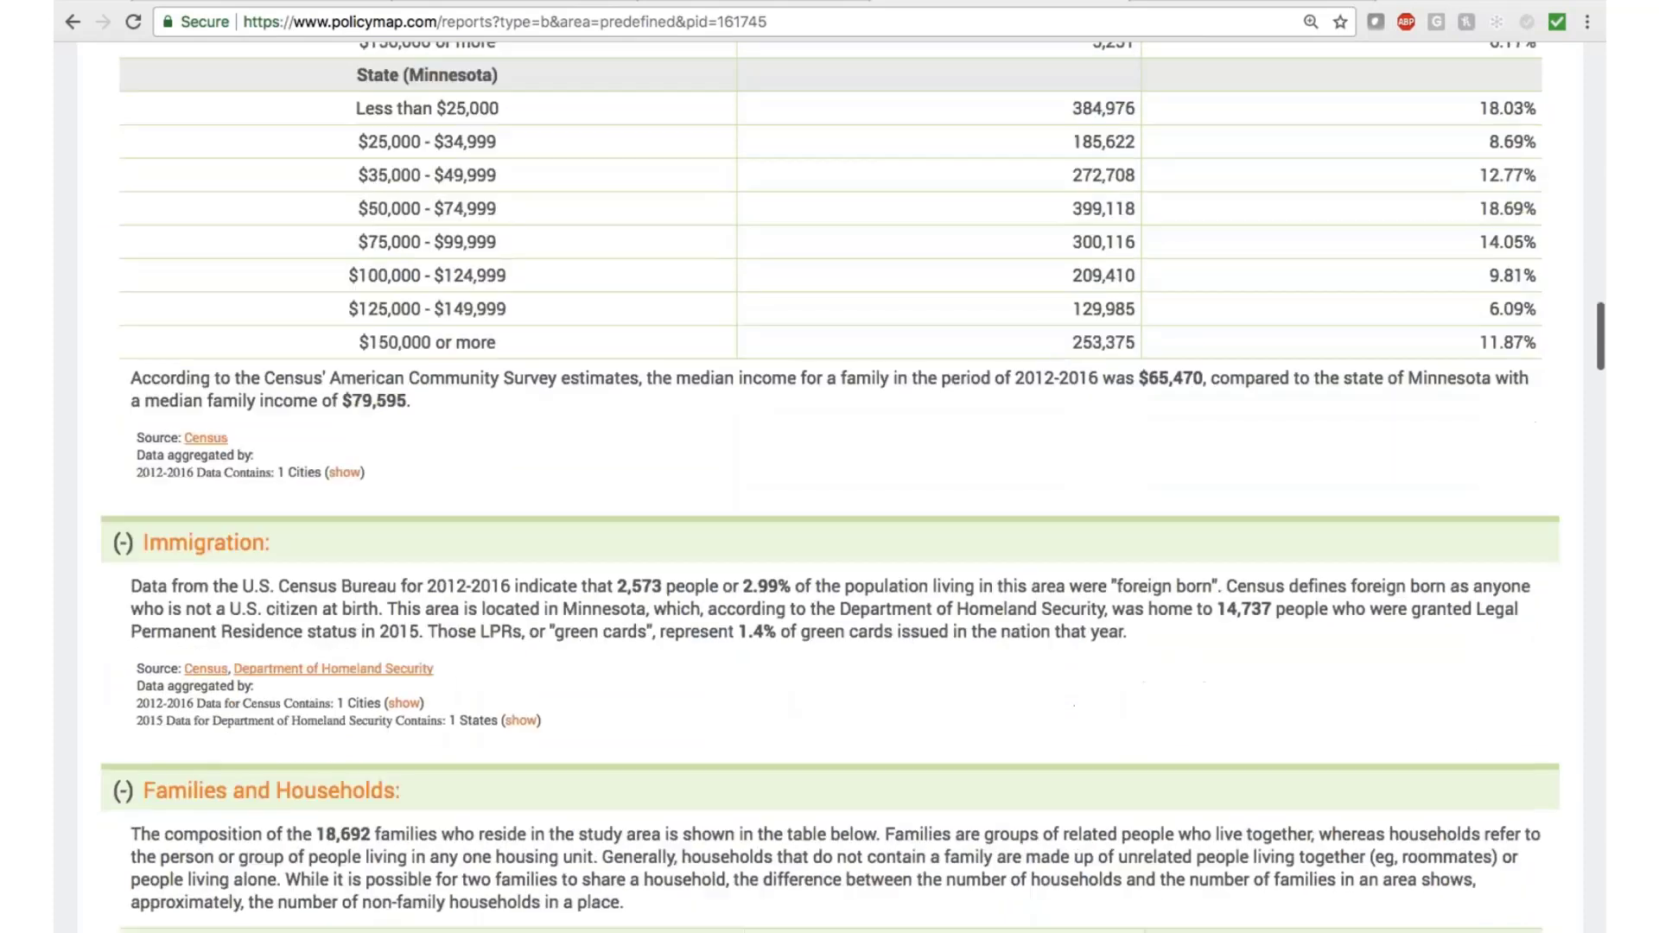
scroll(829, 484, down, 9)
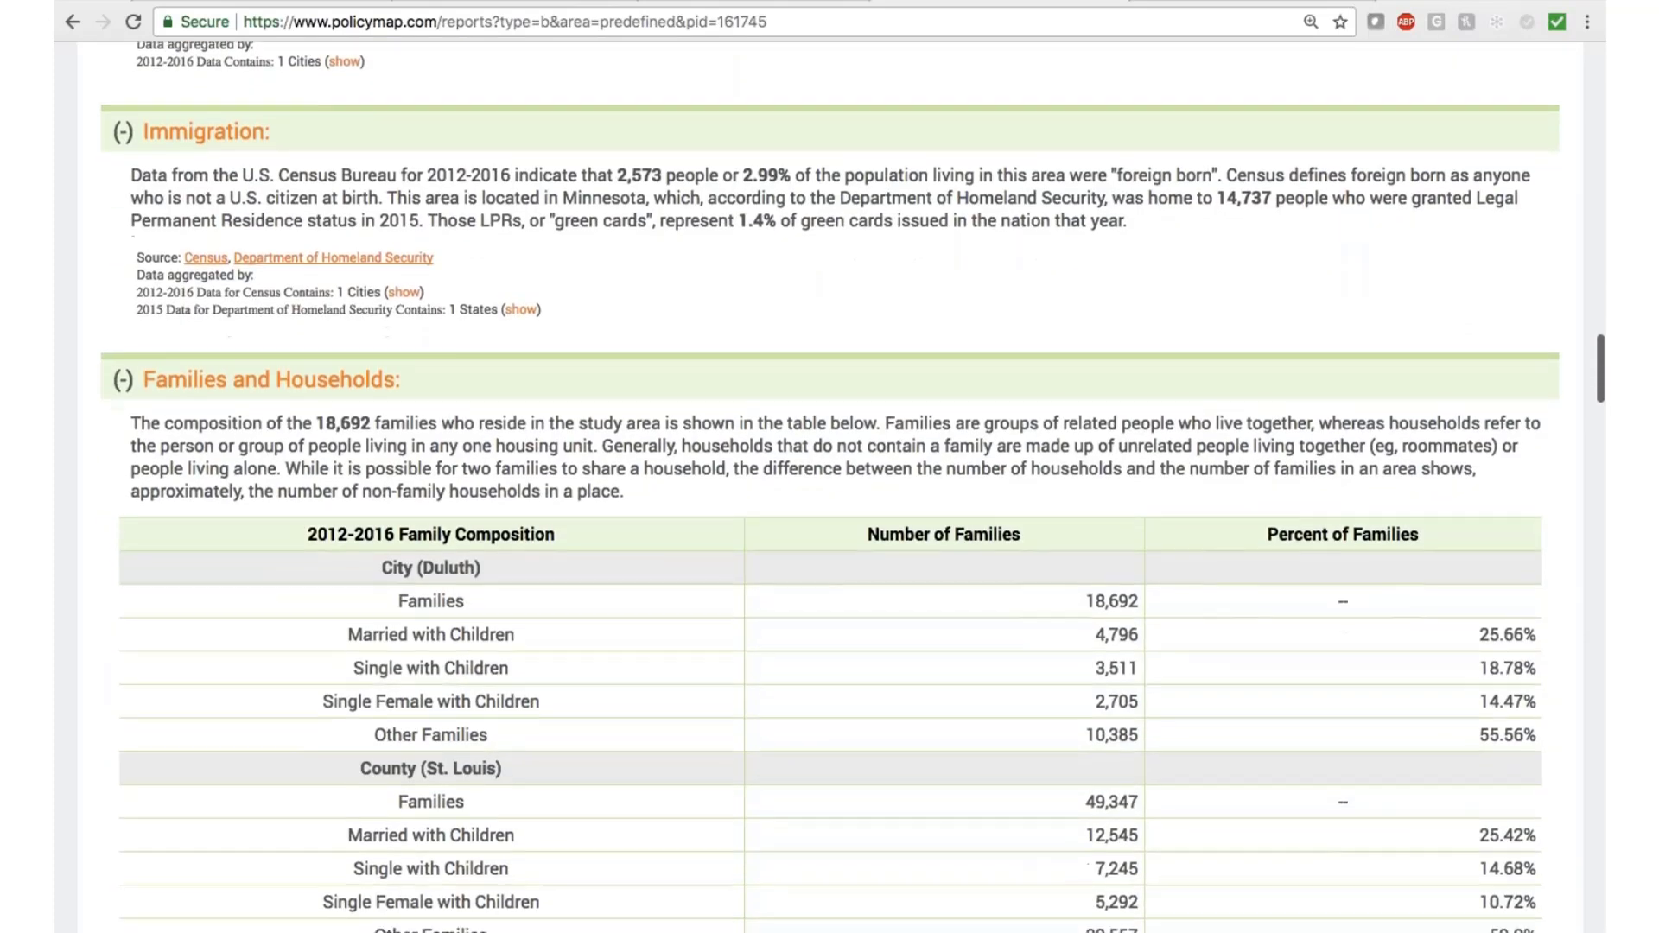
scroll(830, 484, down, 9)
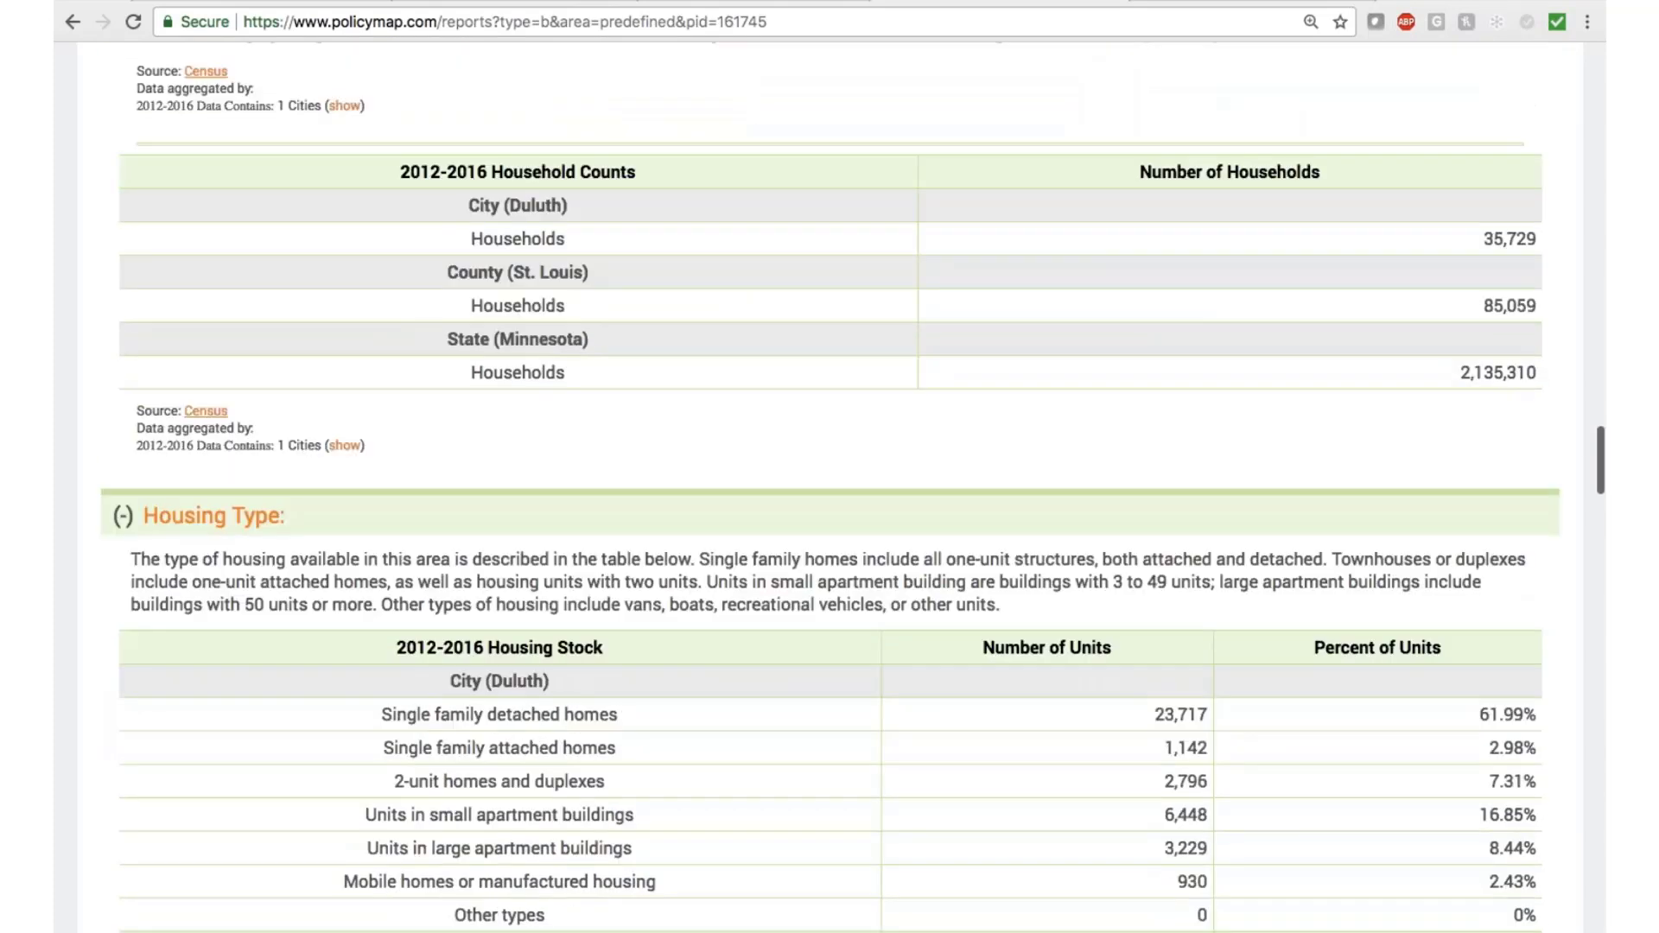
scroll(829, 484, down, 12)
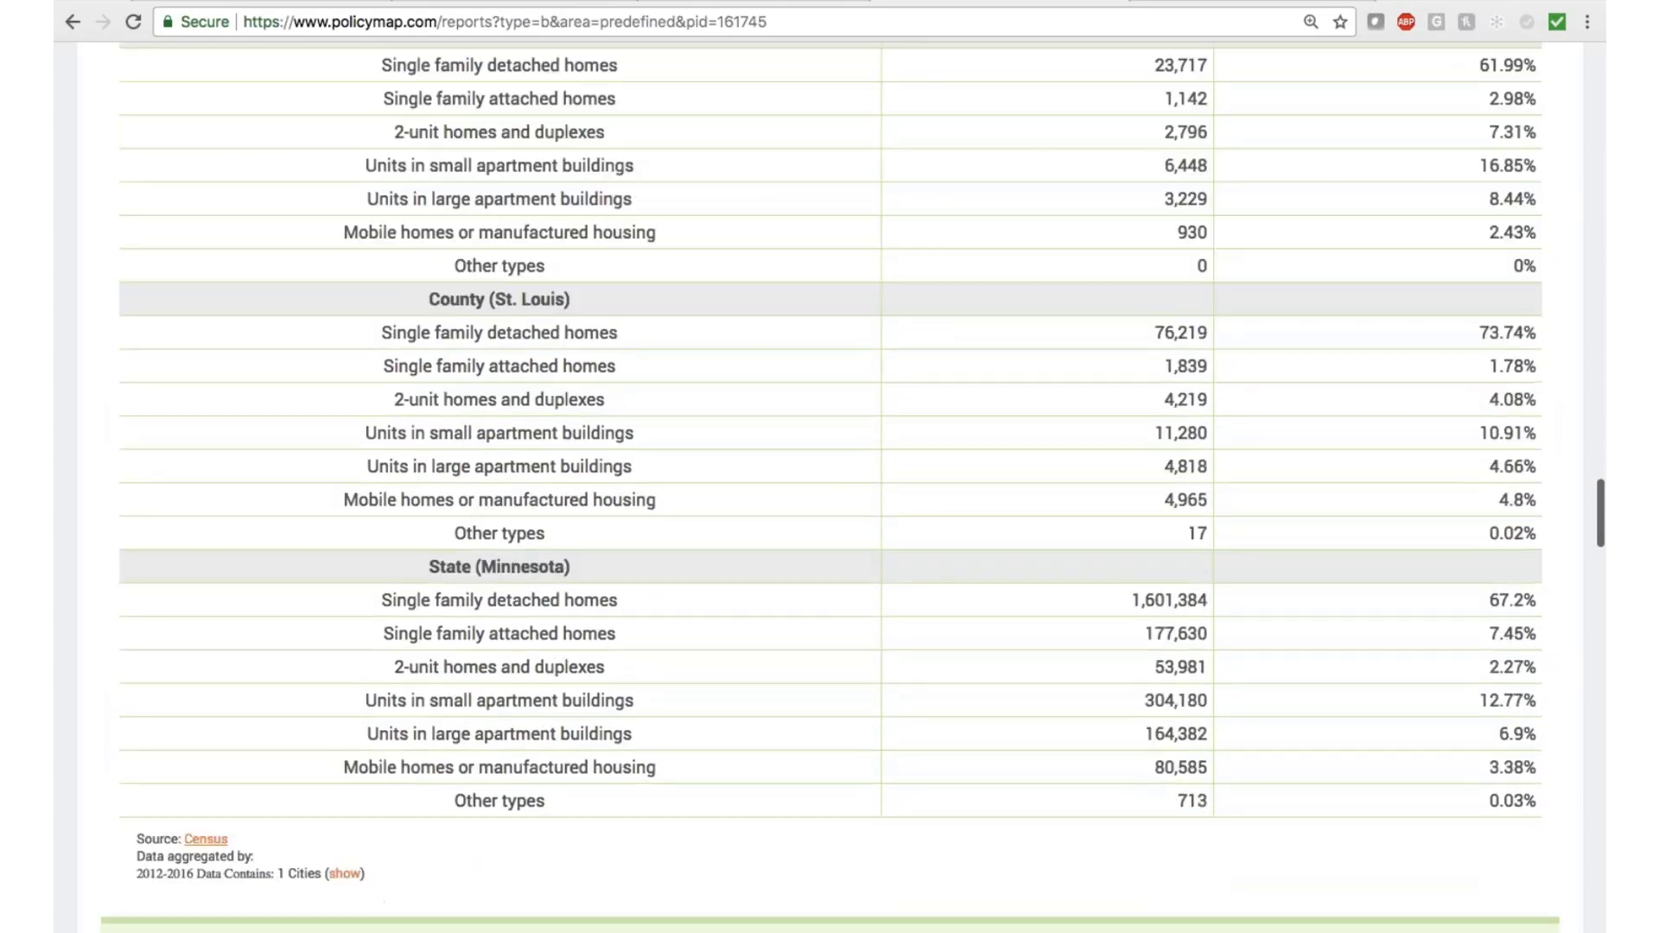
scroll(829, 484, down, 1)
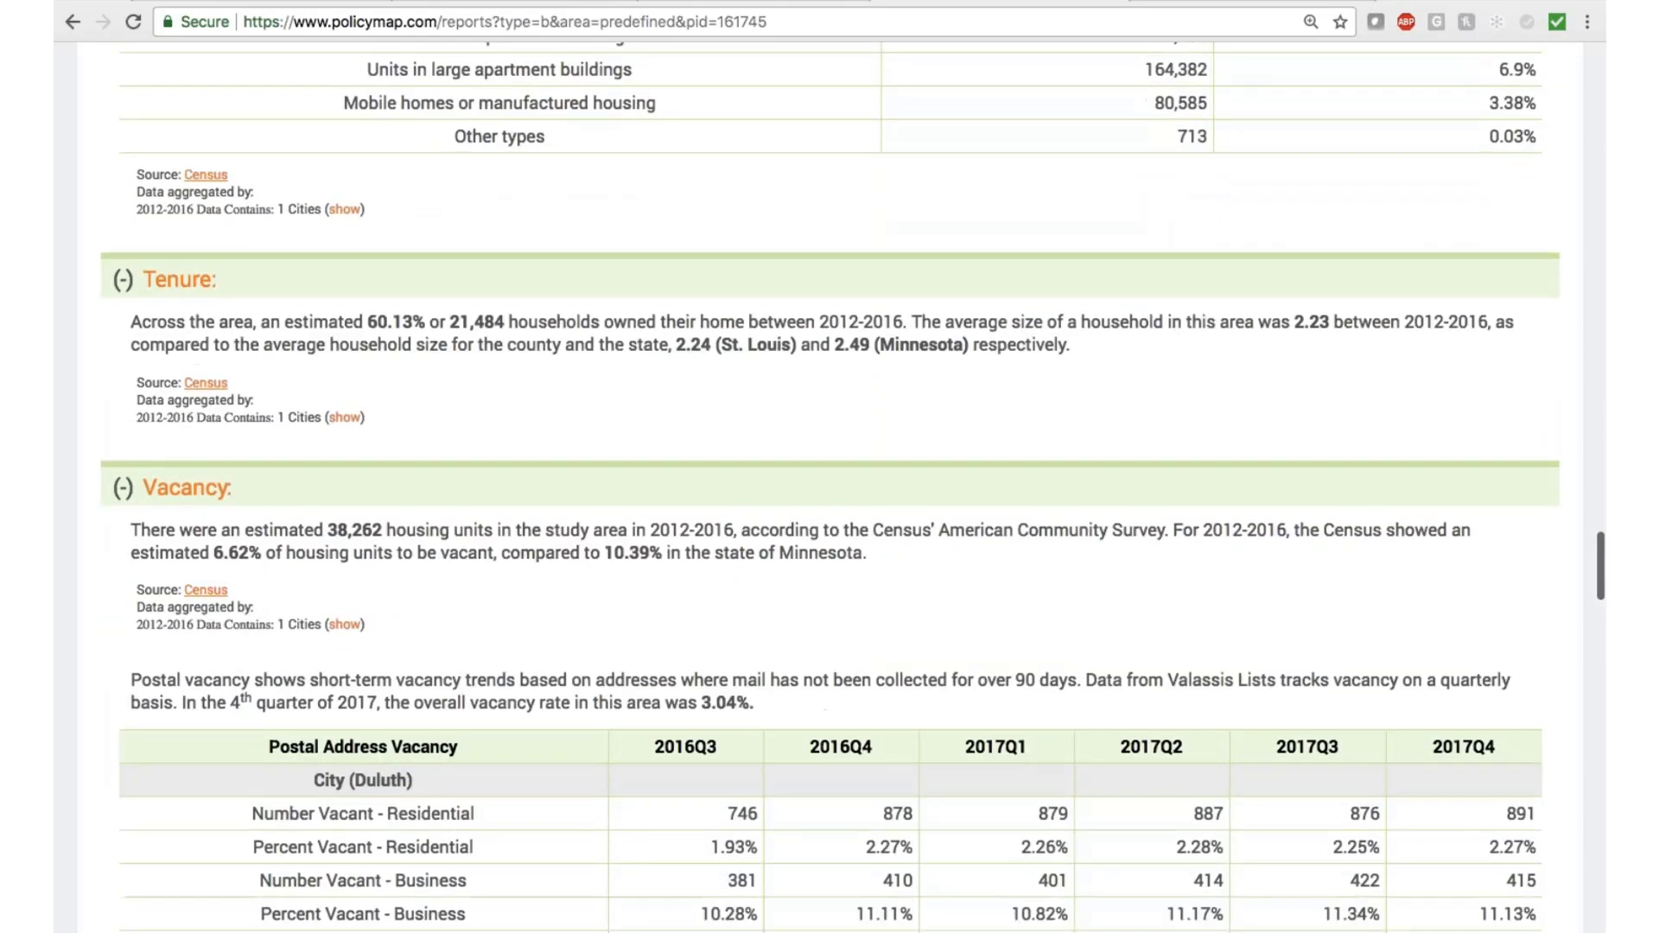
scroll(830, 484, down, 12)
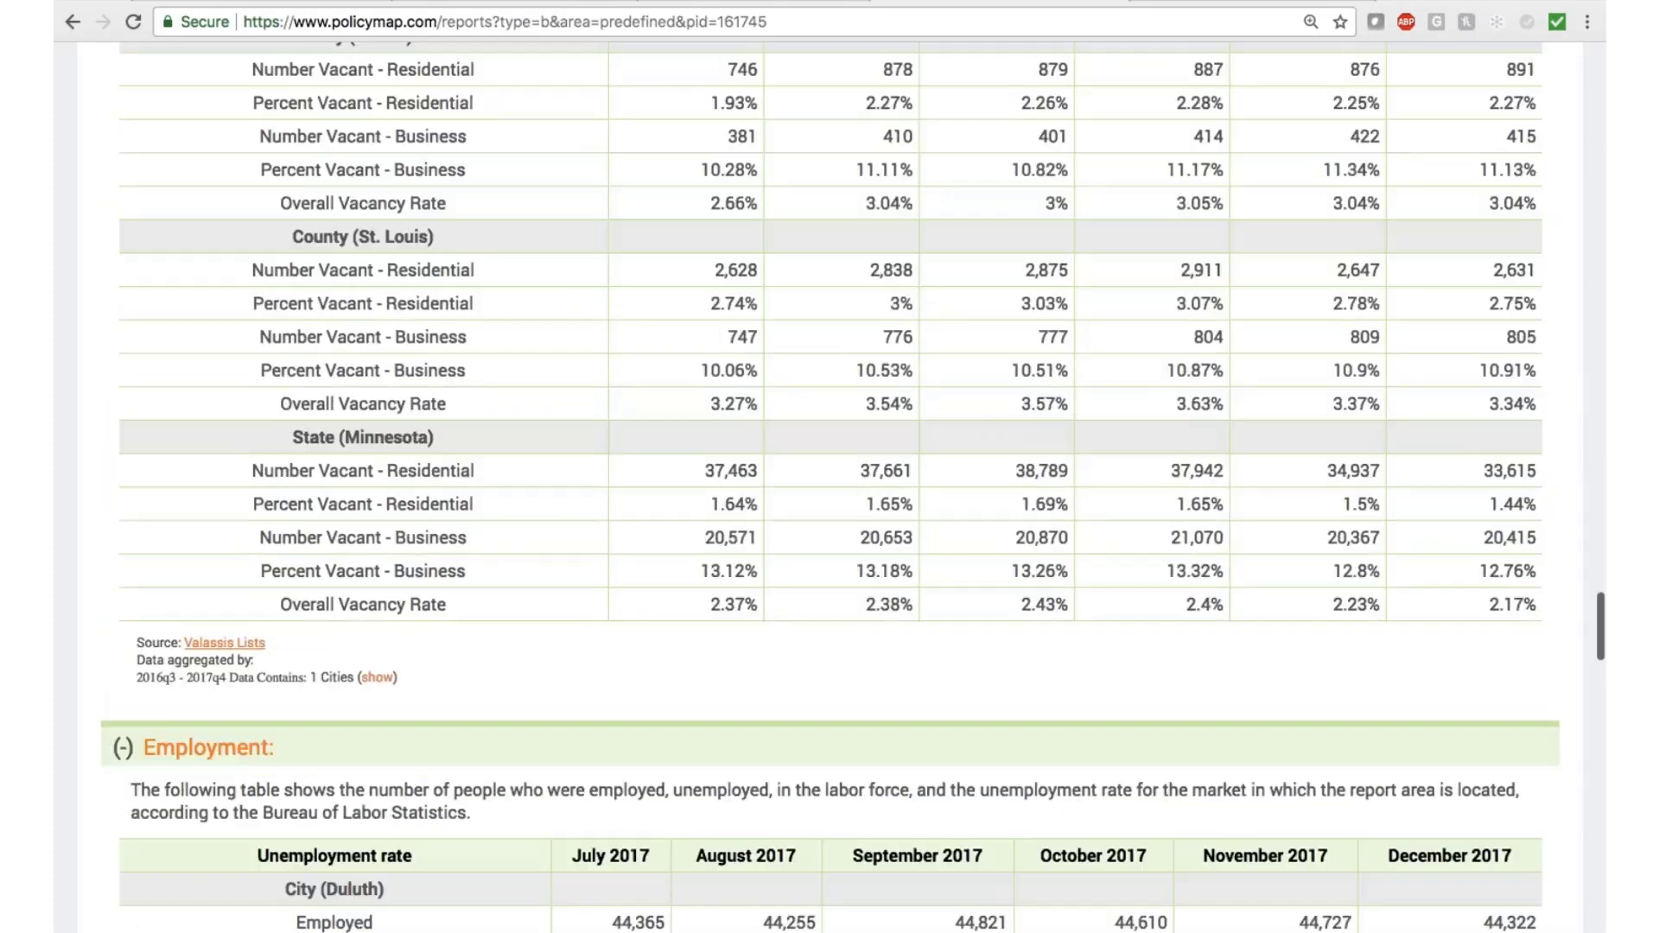
Review the Duluth report's Employment, Employment by Industry, Crime and Endnotes sections, and go back up through the report.
scroll(829, 484, down, 4)
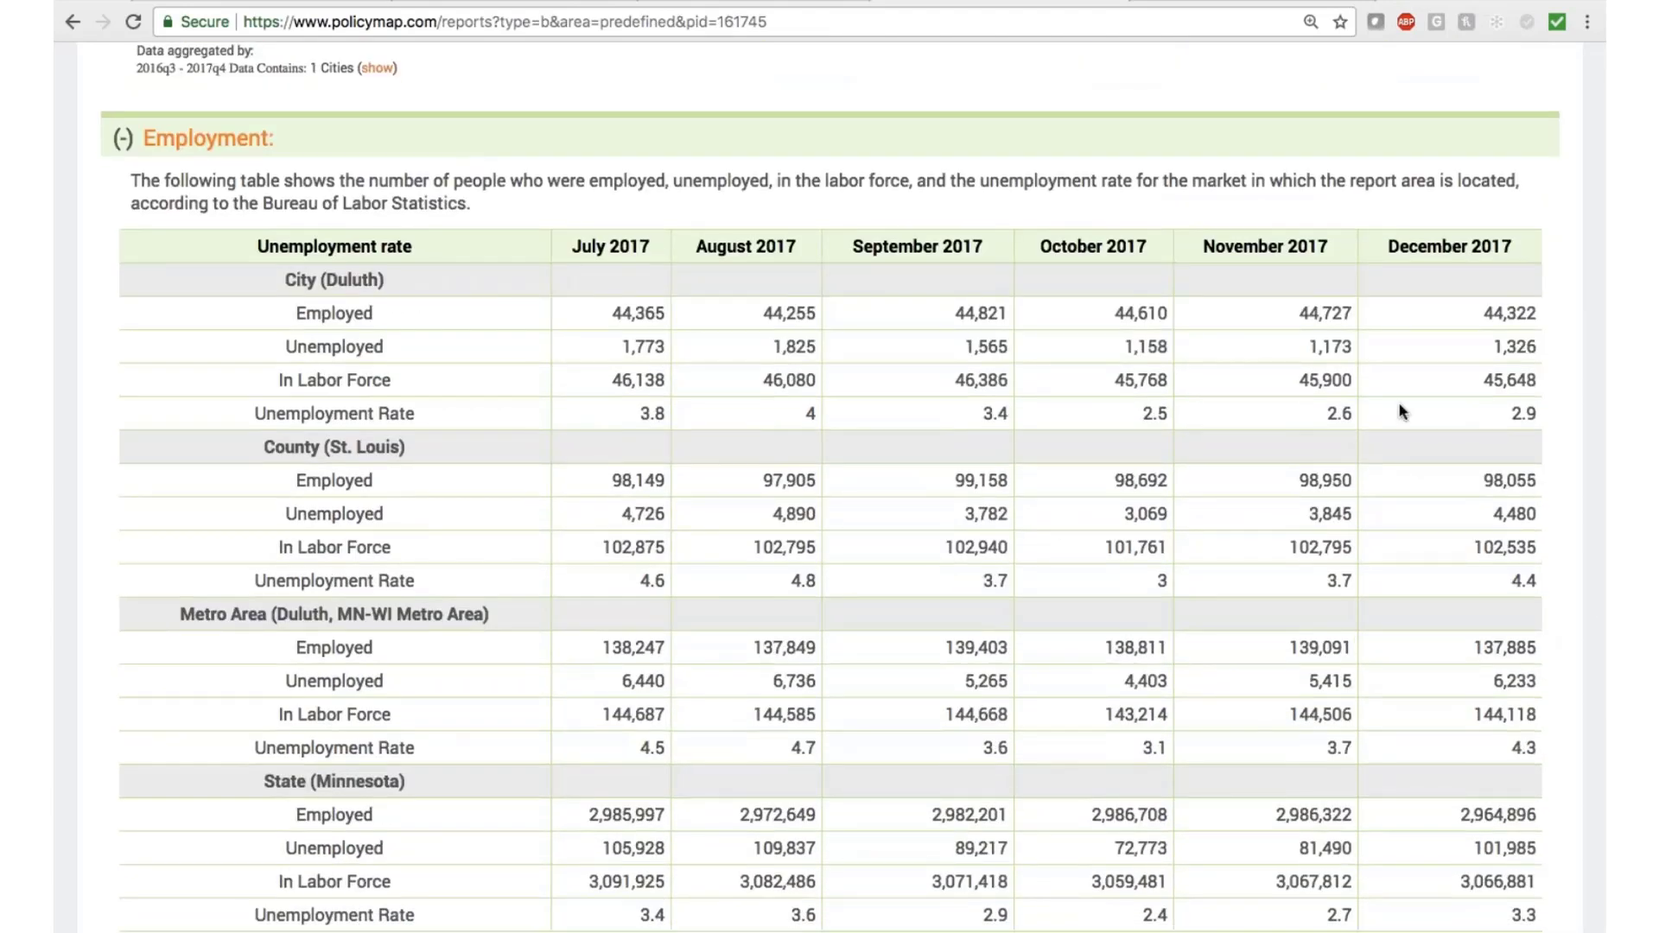
scroll(1403, 413, down, 4)
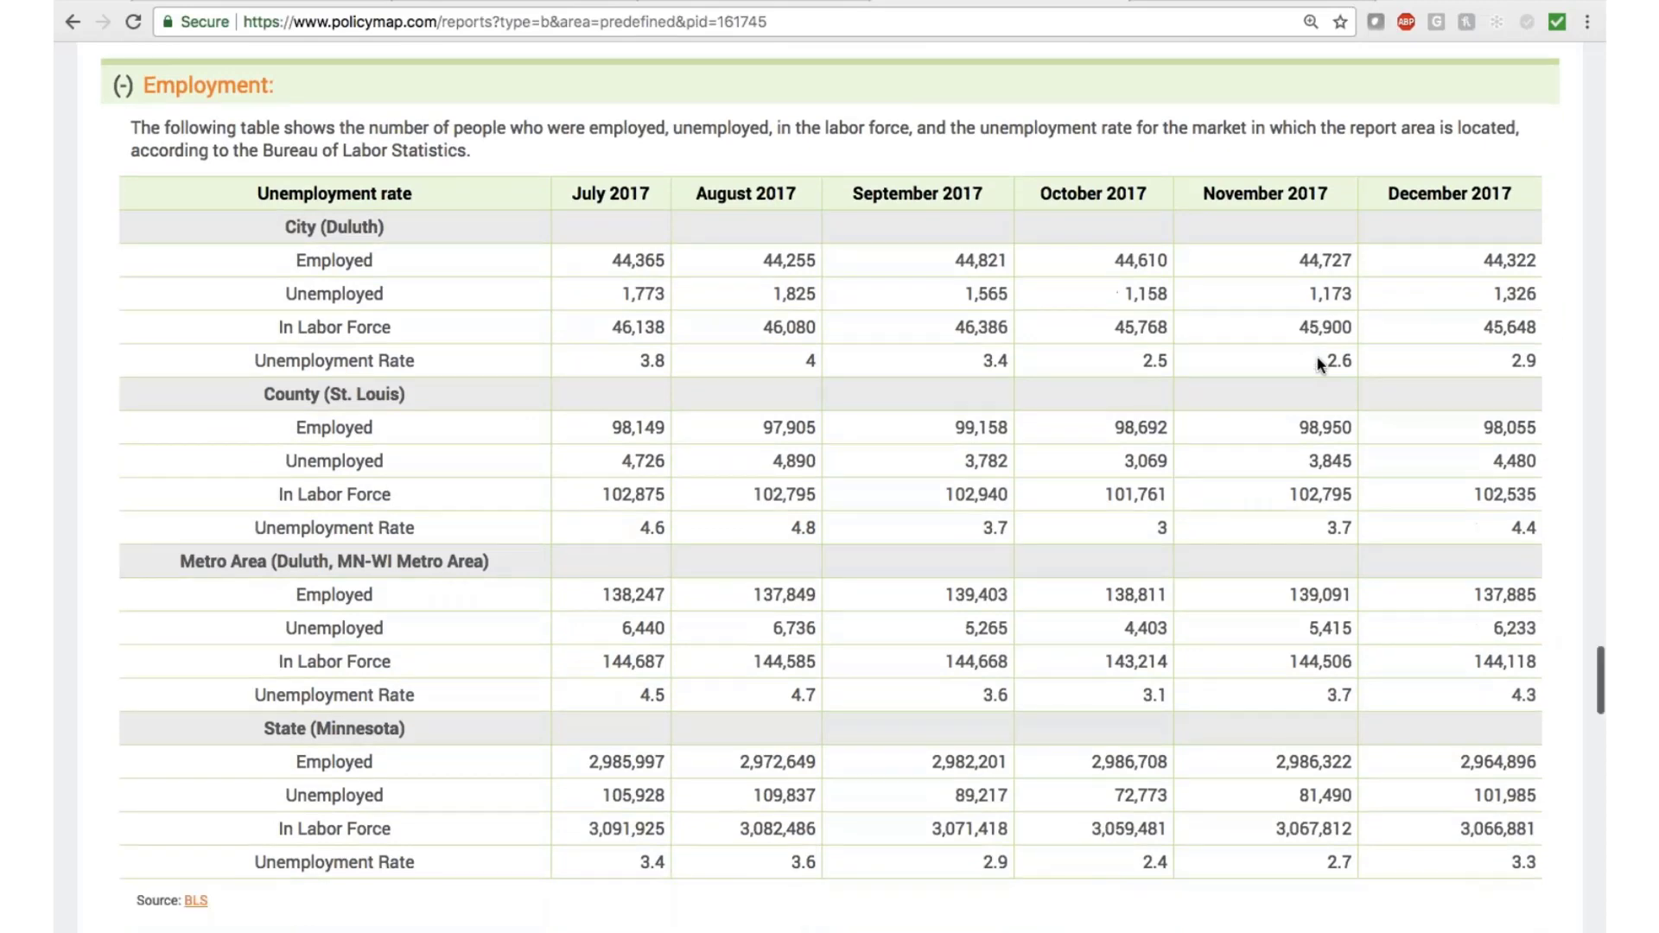
scroll(830, 484, down, 6)
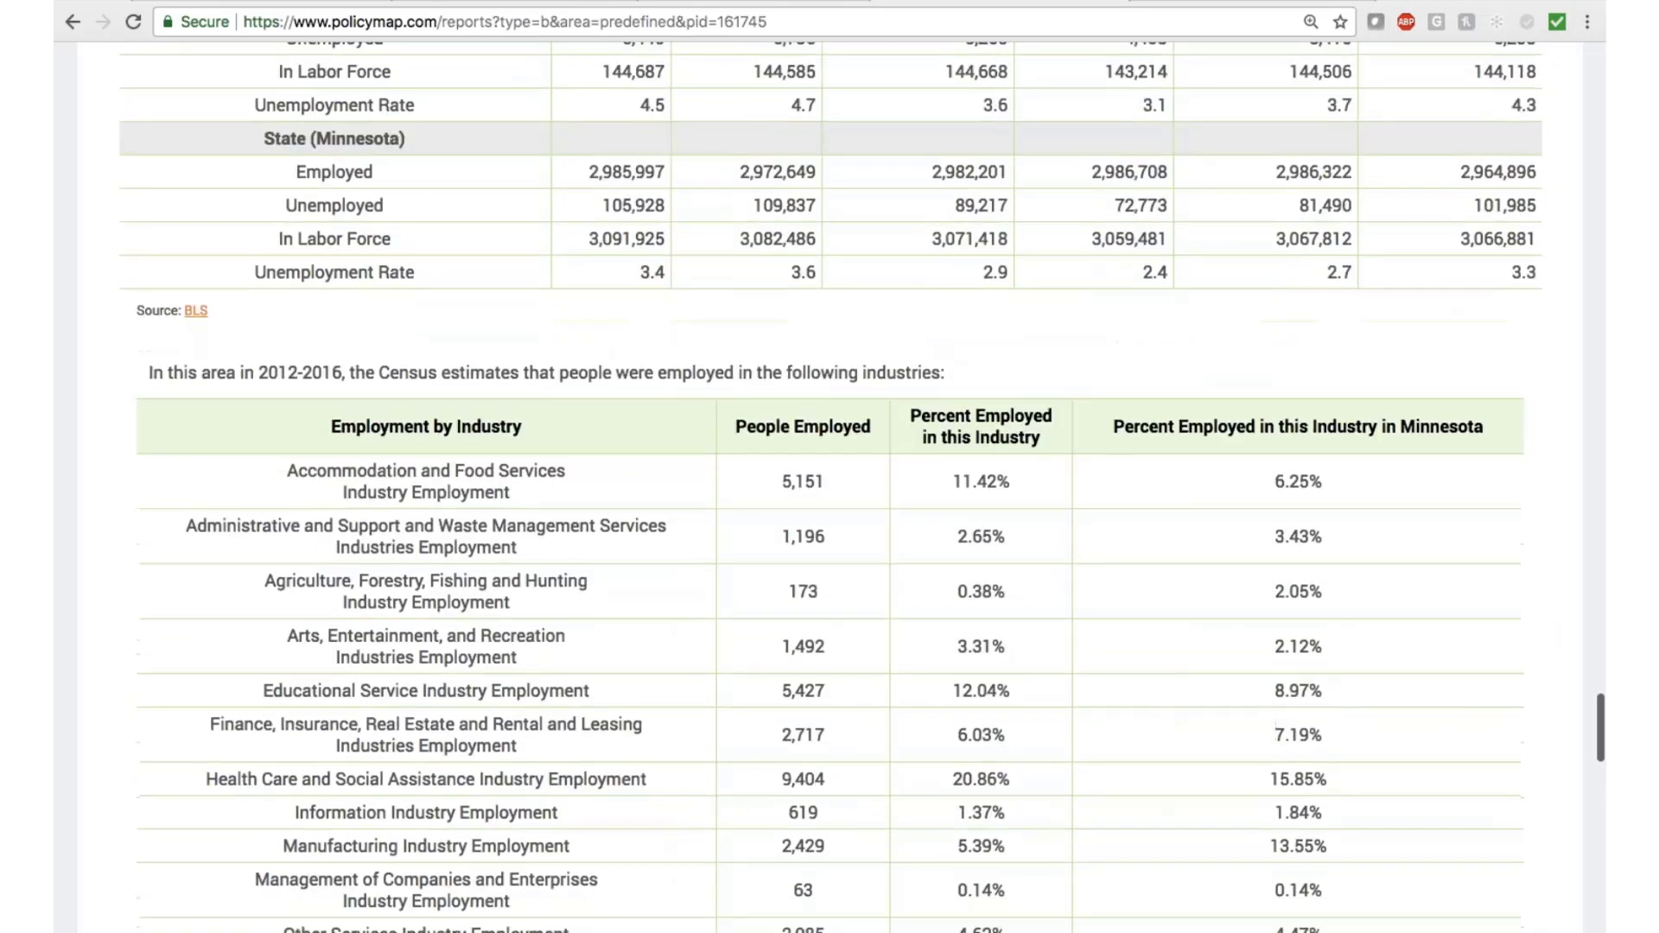
scroll(829, 484, down, 2)
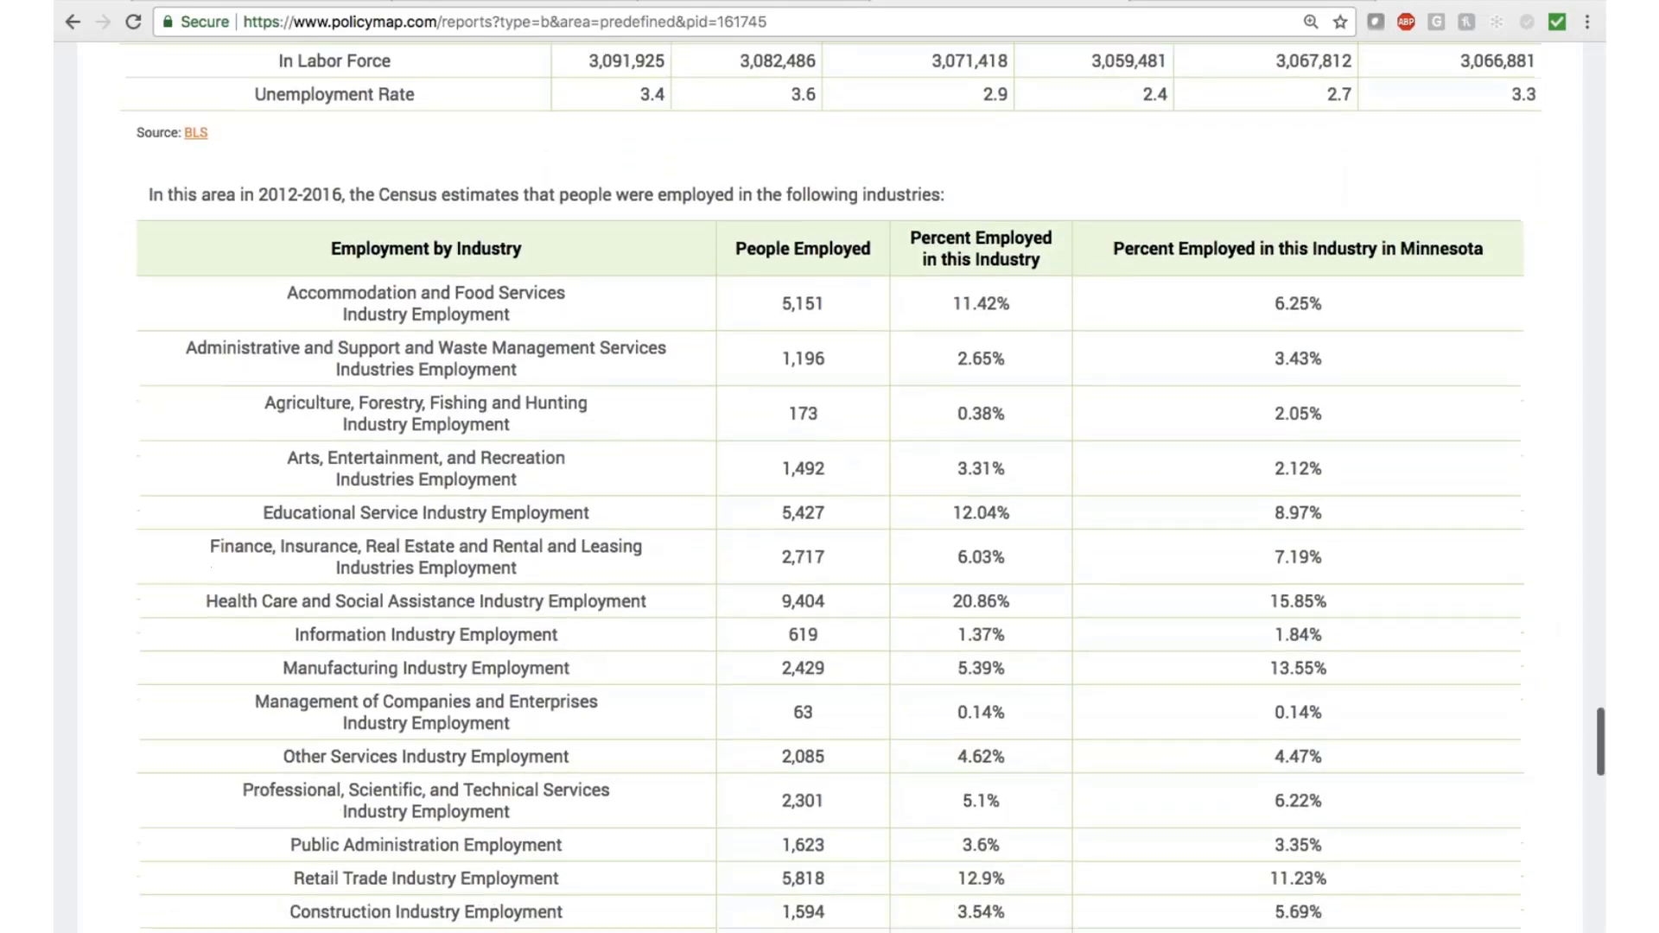
scroll(829, 484, down, 4)
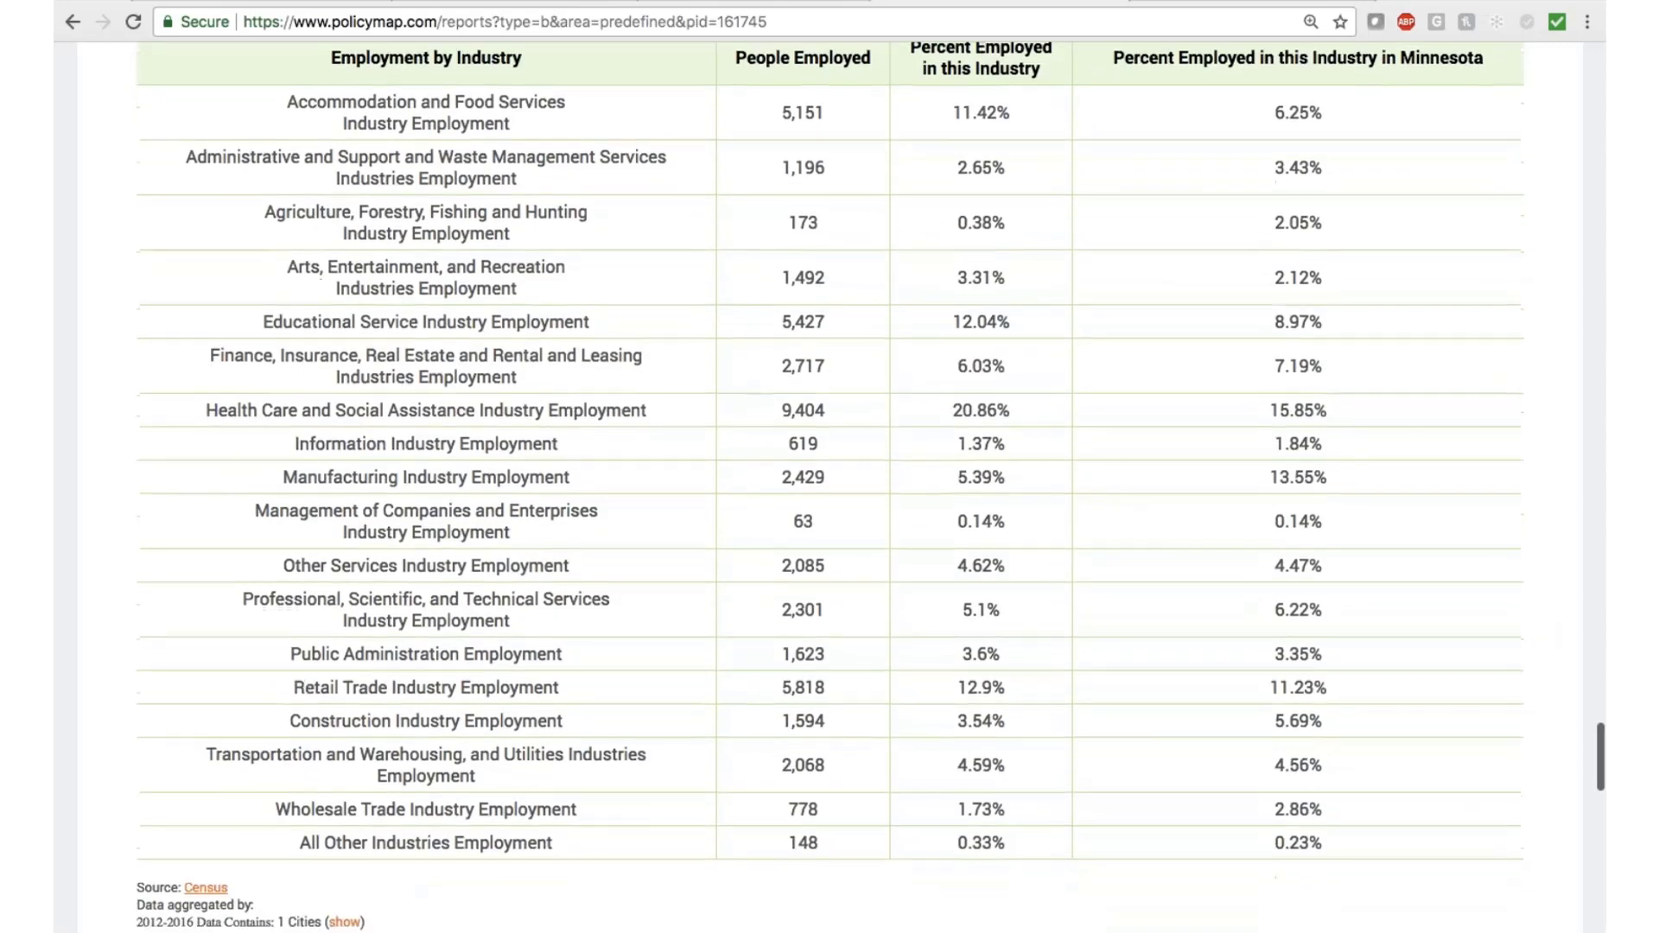
scroll(829, 484, down, 4)
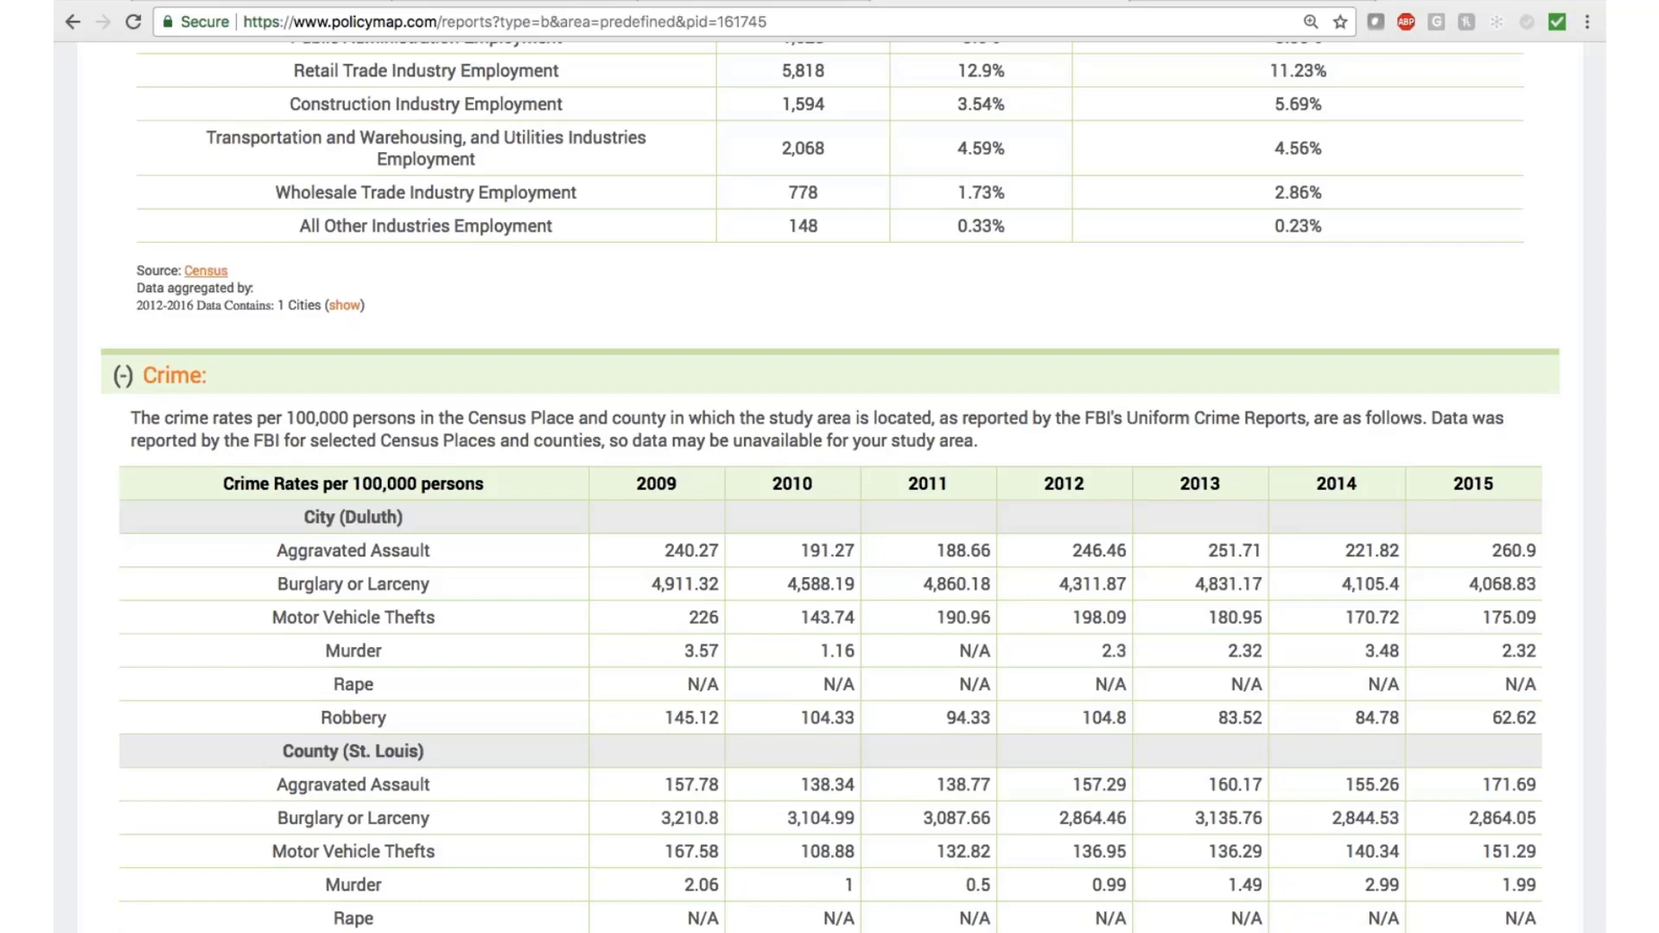
scroll(830, 484, down, 9)
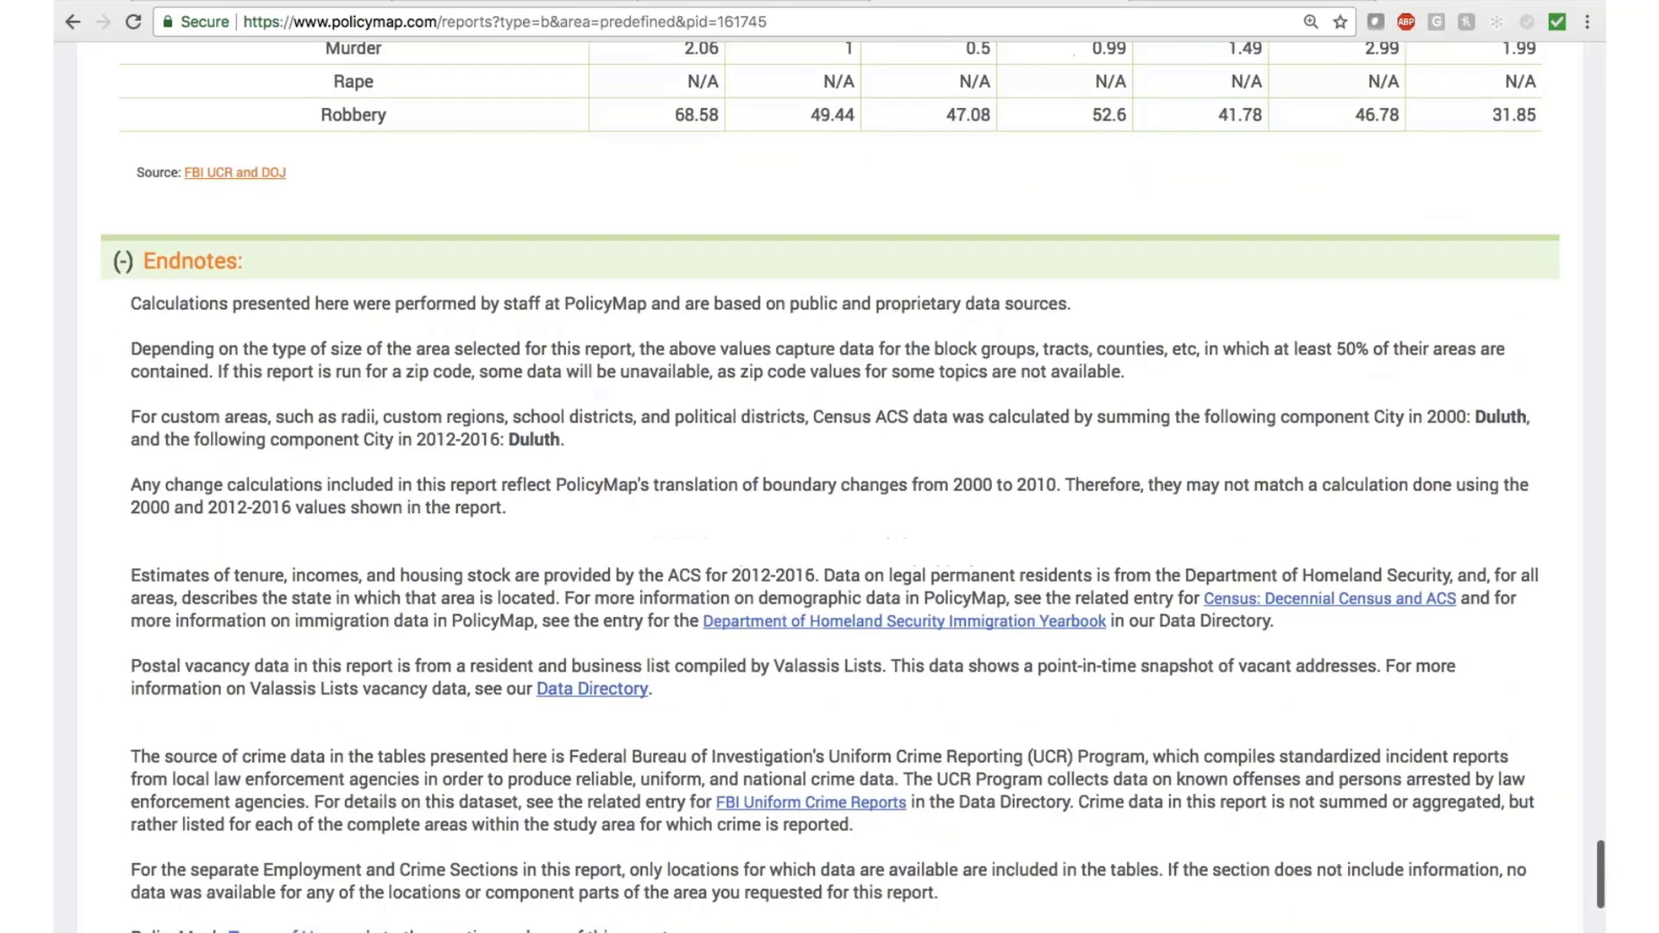
scroll(830, 484, up, 20)
scroll(830, 484, up, 20)
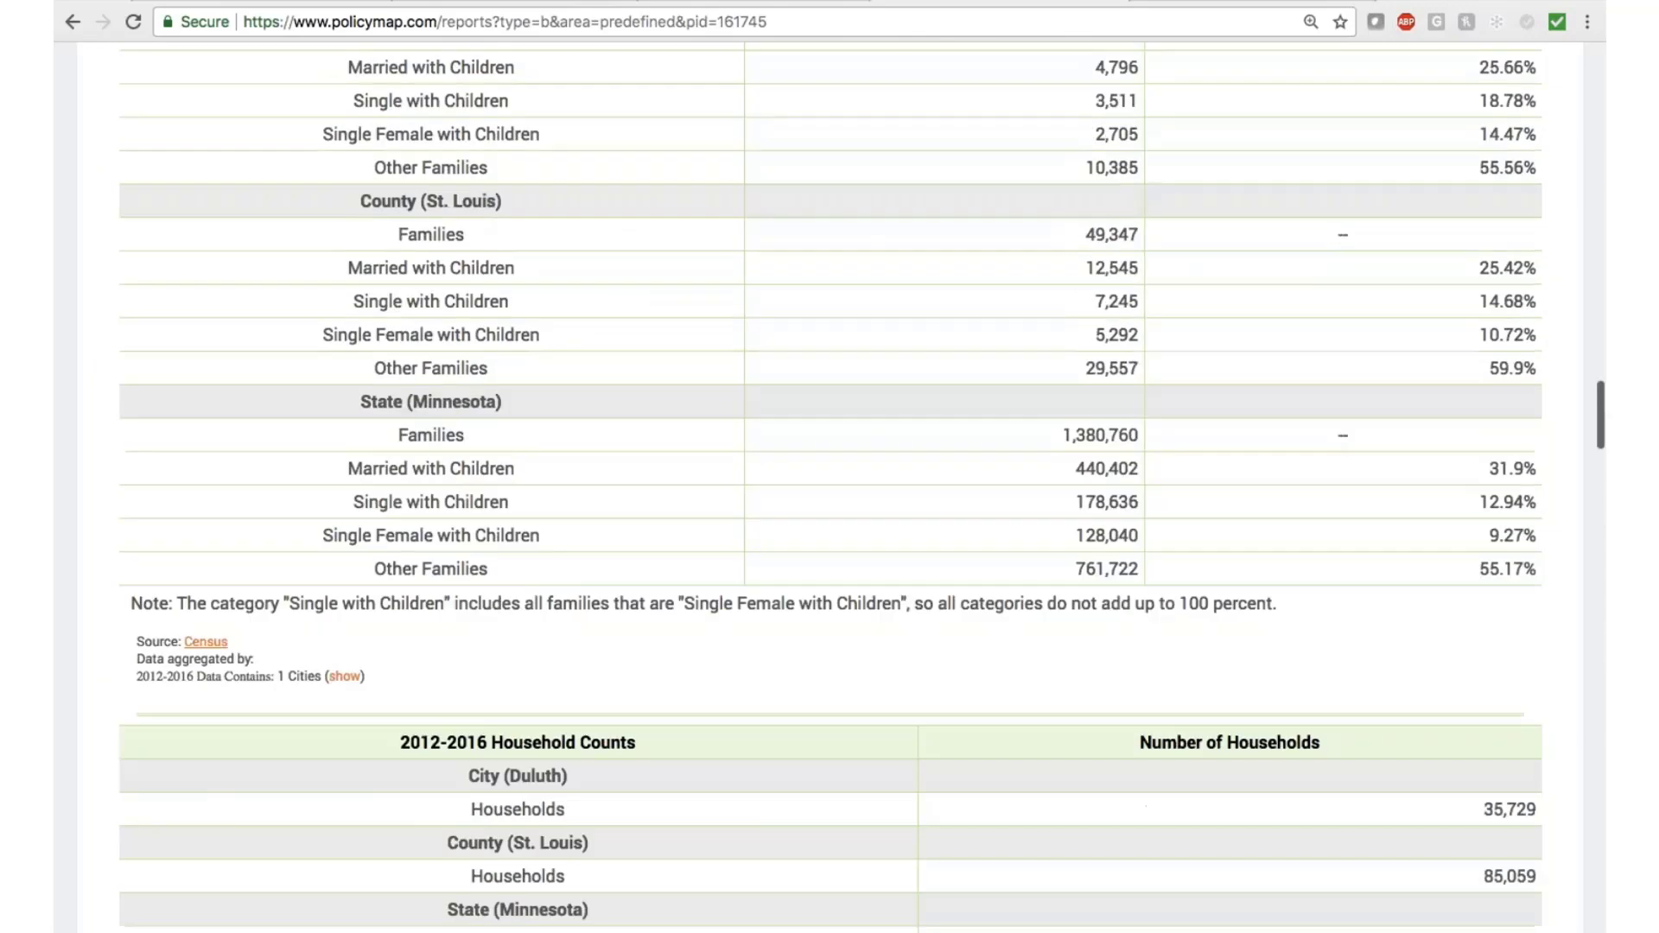
scroll(830, 484, up, 5)
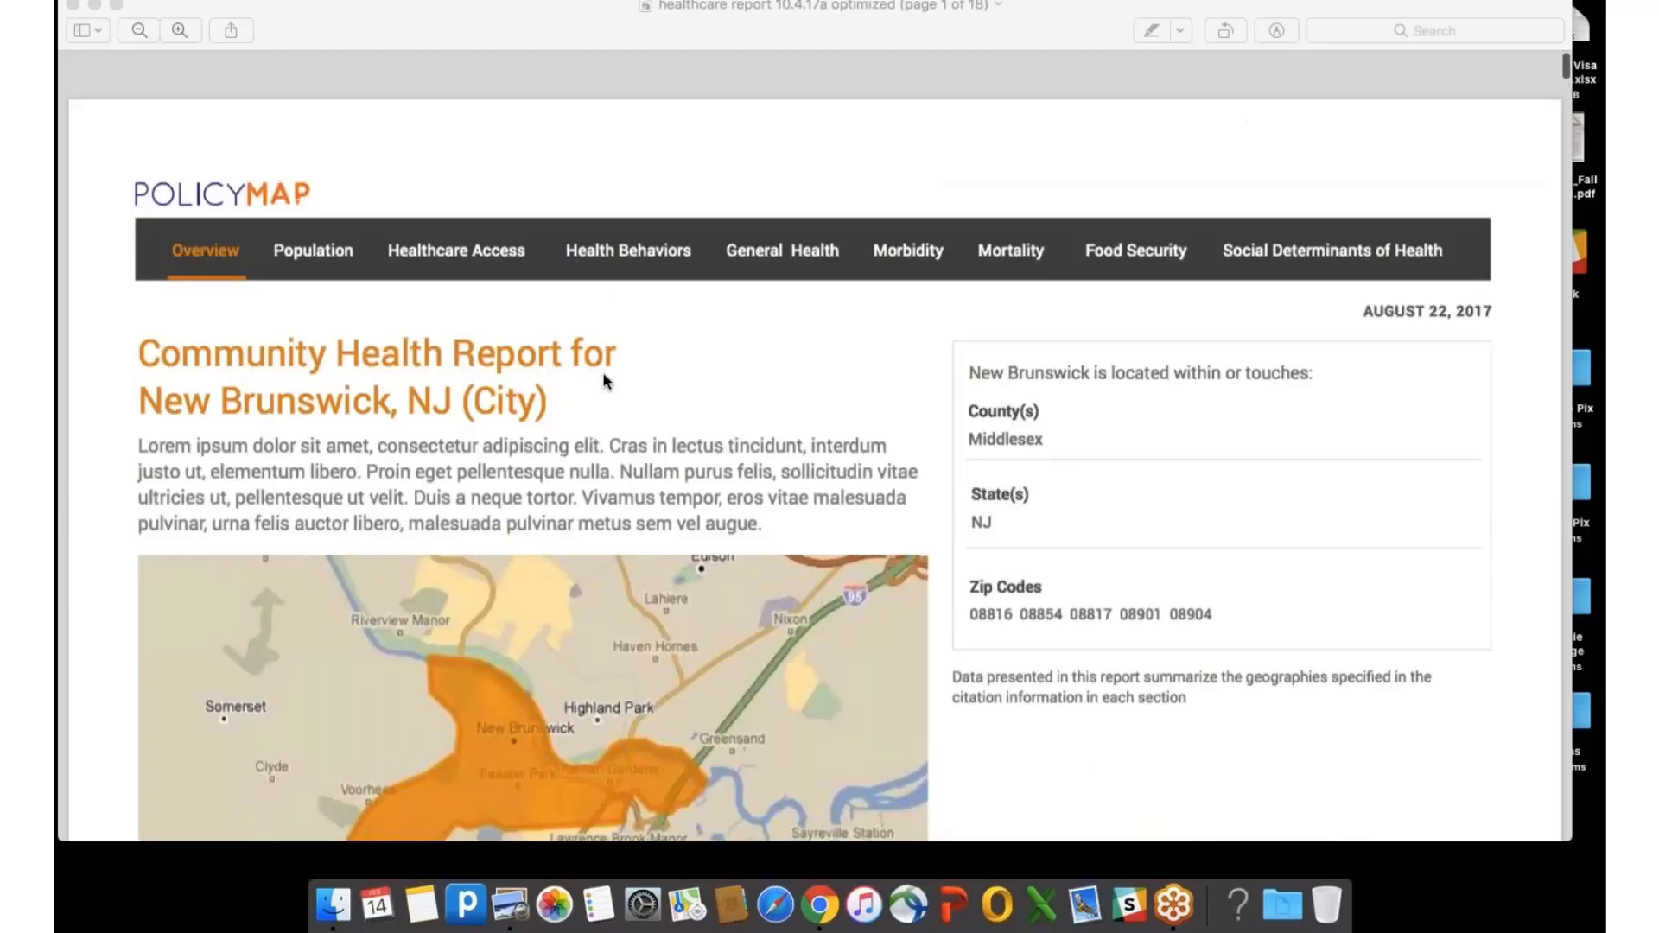
View the Overview page of the Community Health Report mockup for New Brunswick, NJ (City), including its topic headings, location details and area map.
scroll(603, 376, down, 2)
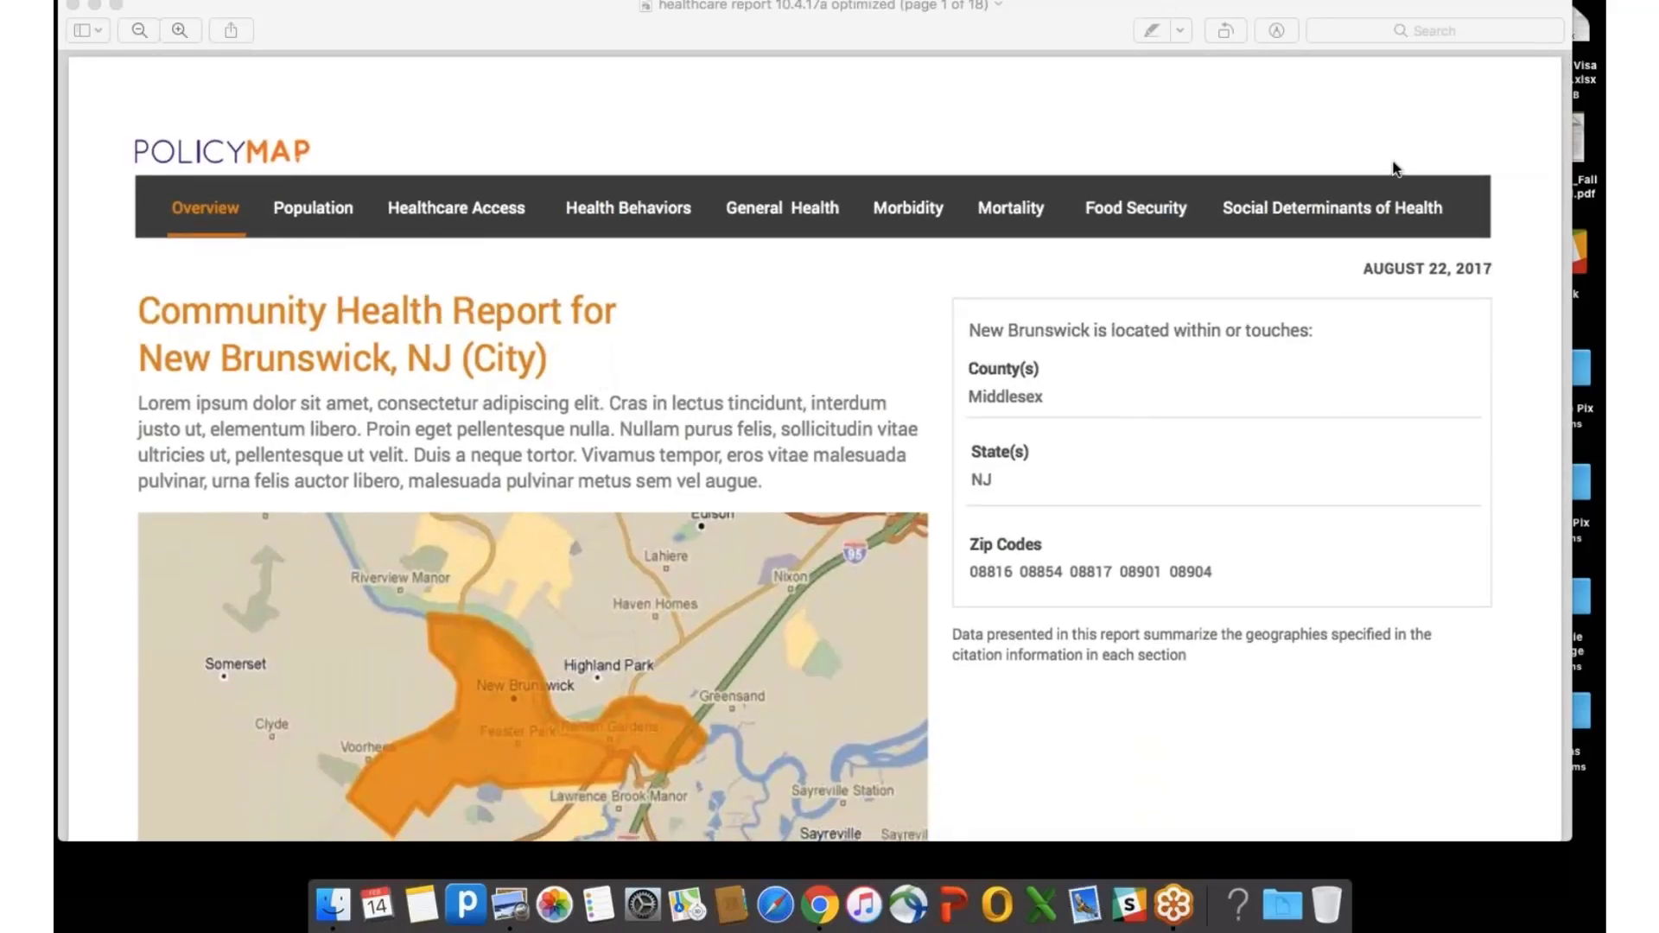
scroll(722, 207, down, 2)
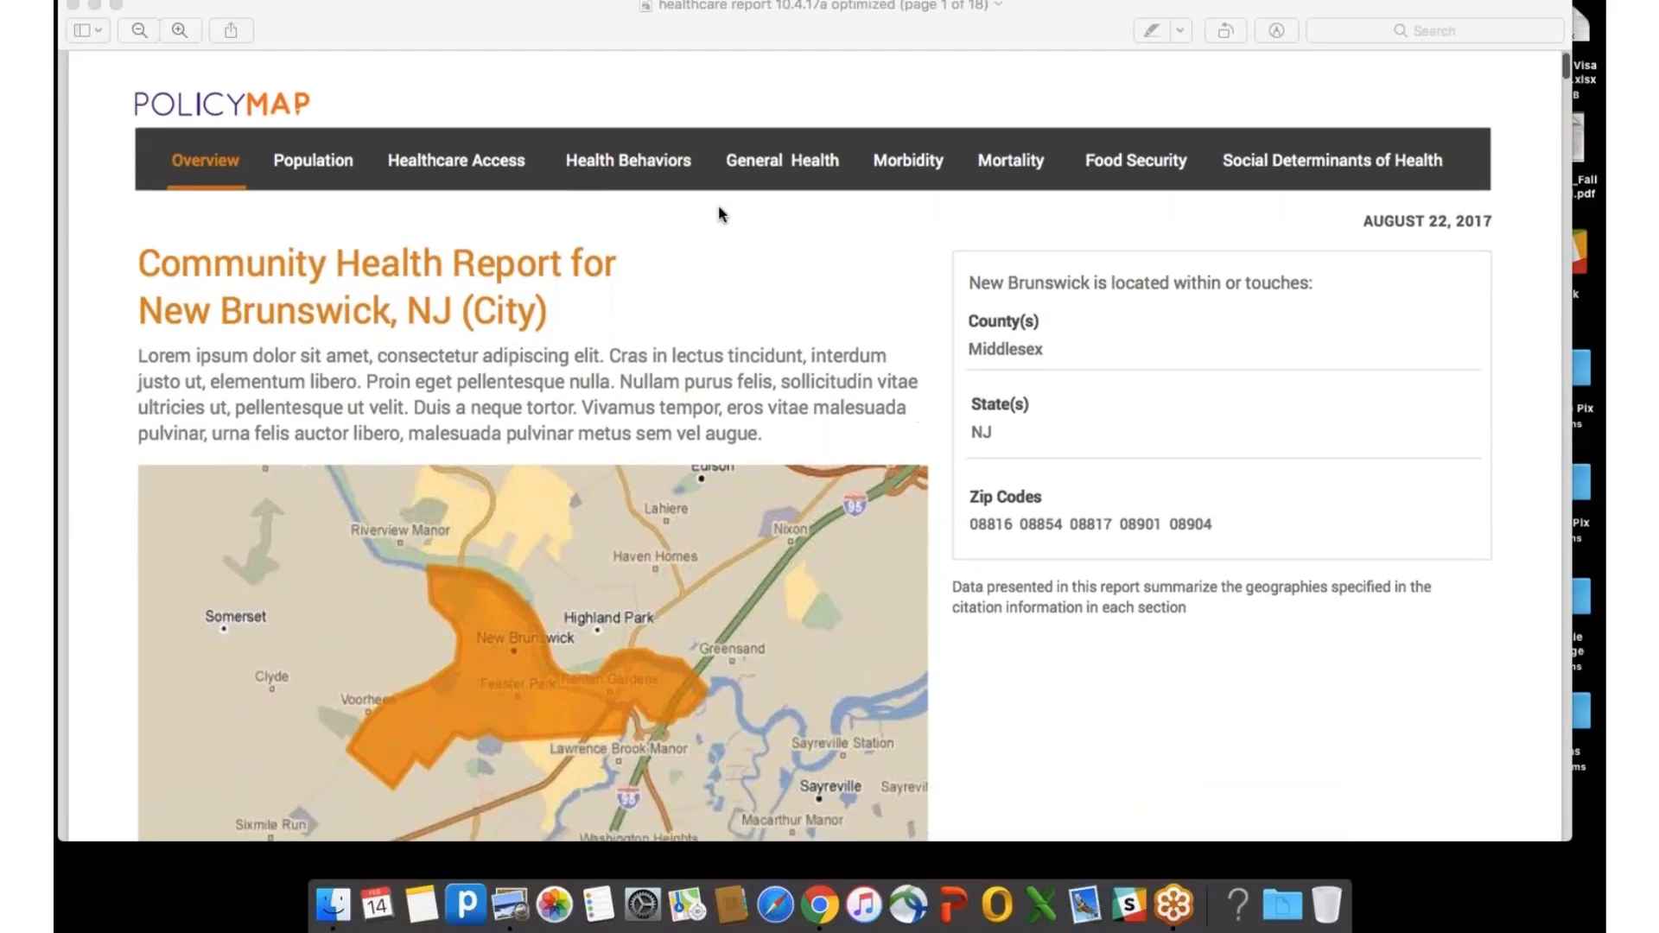
scroll(720, 212, down, 8)
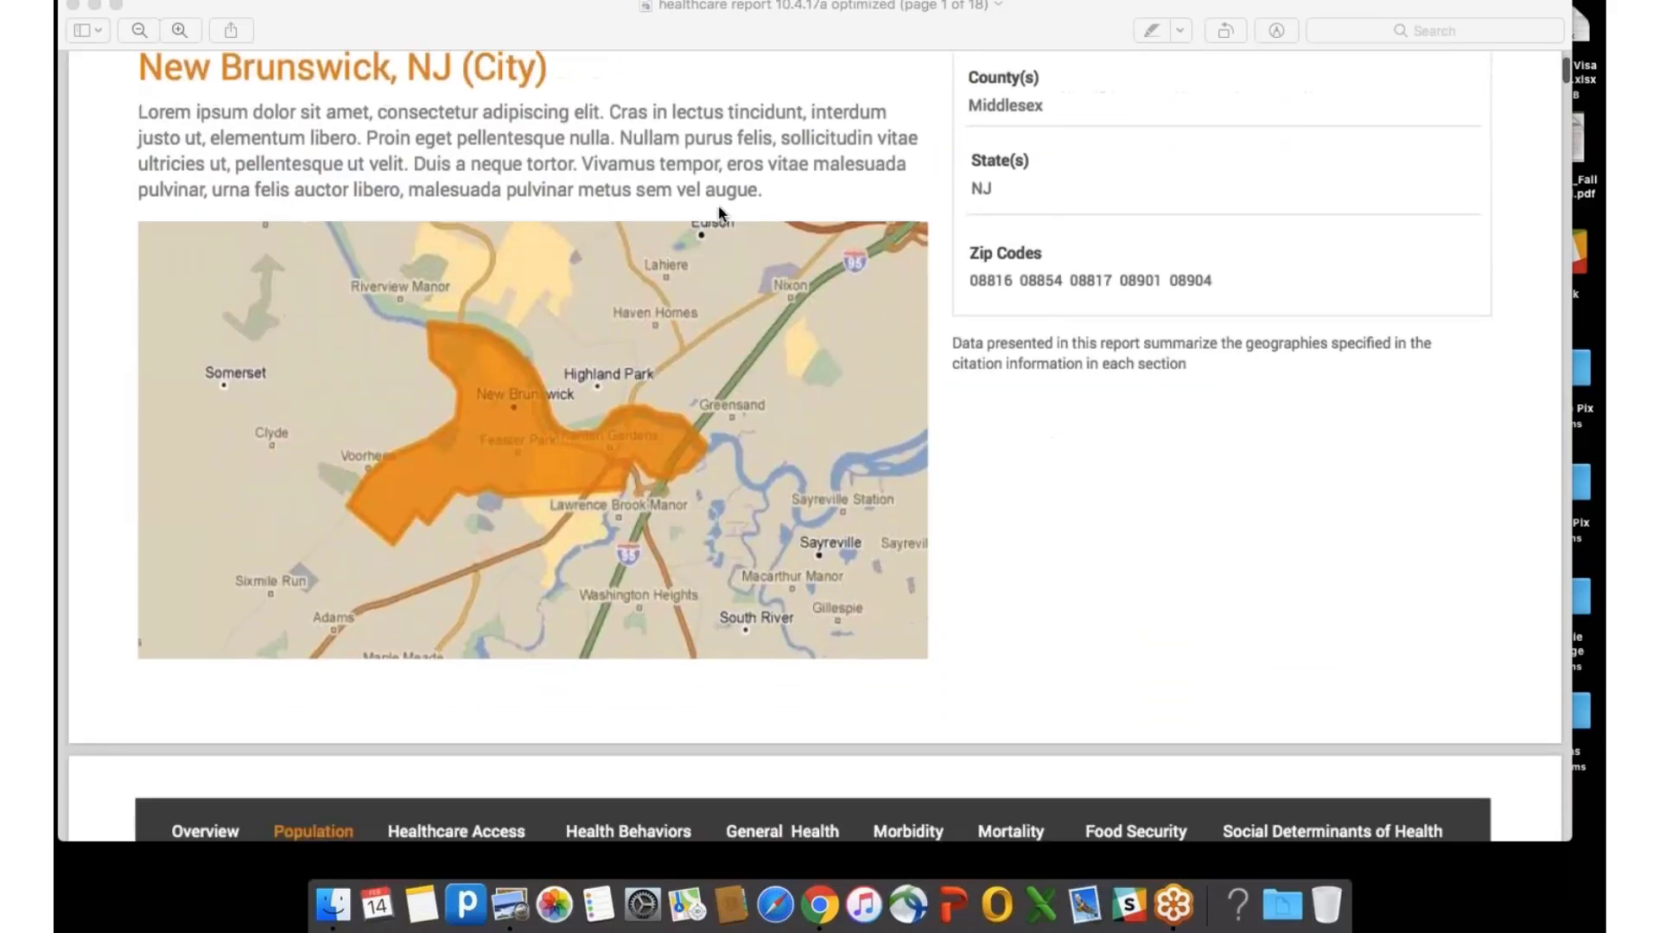
scroll(718, 212, up, 8)
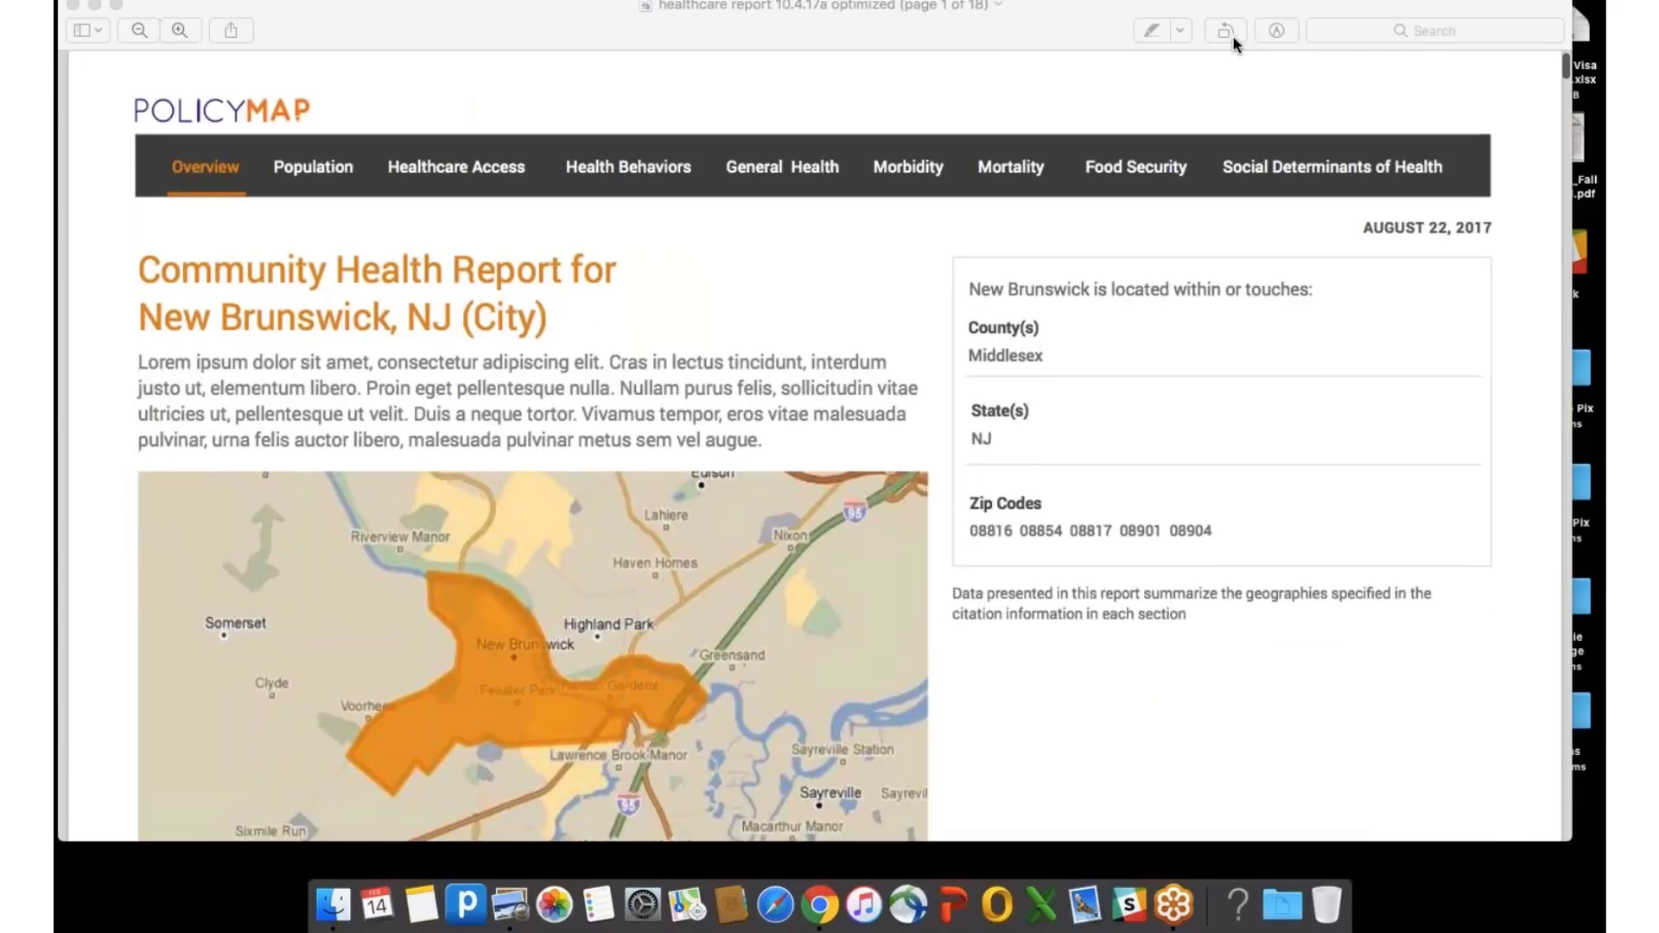
scroll(768, 391, down, 4)
scroll(768, 391, up, 5)
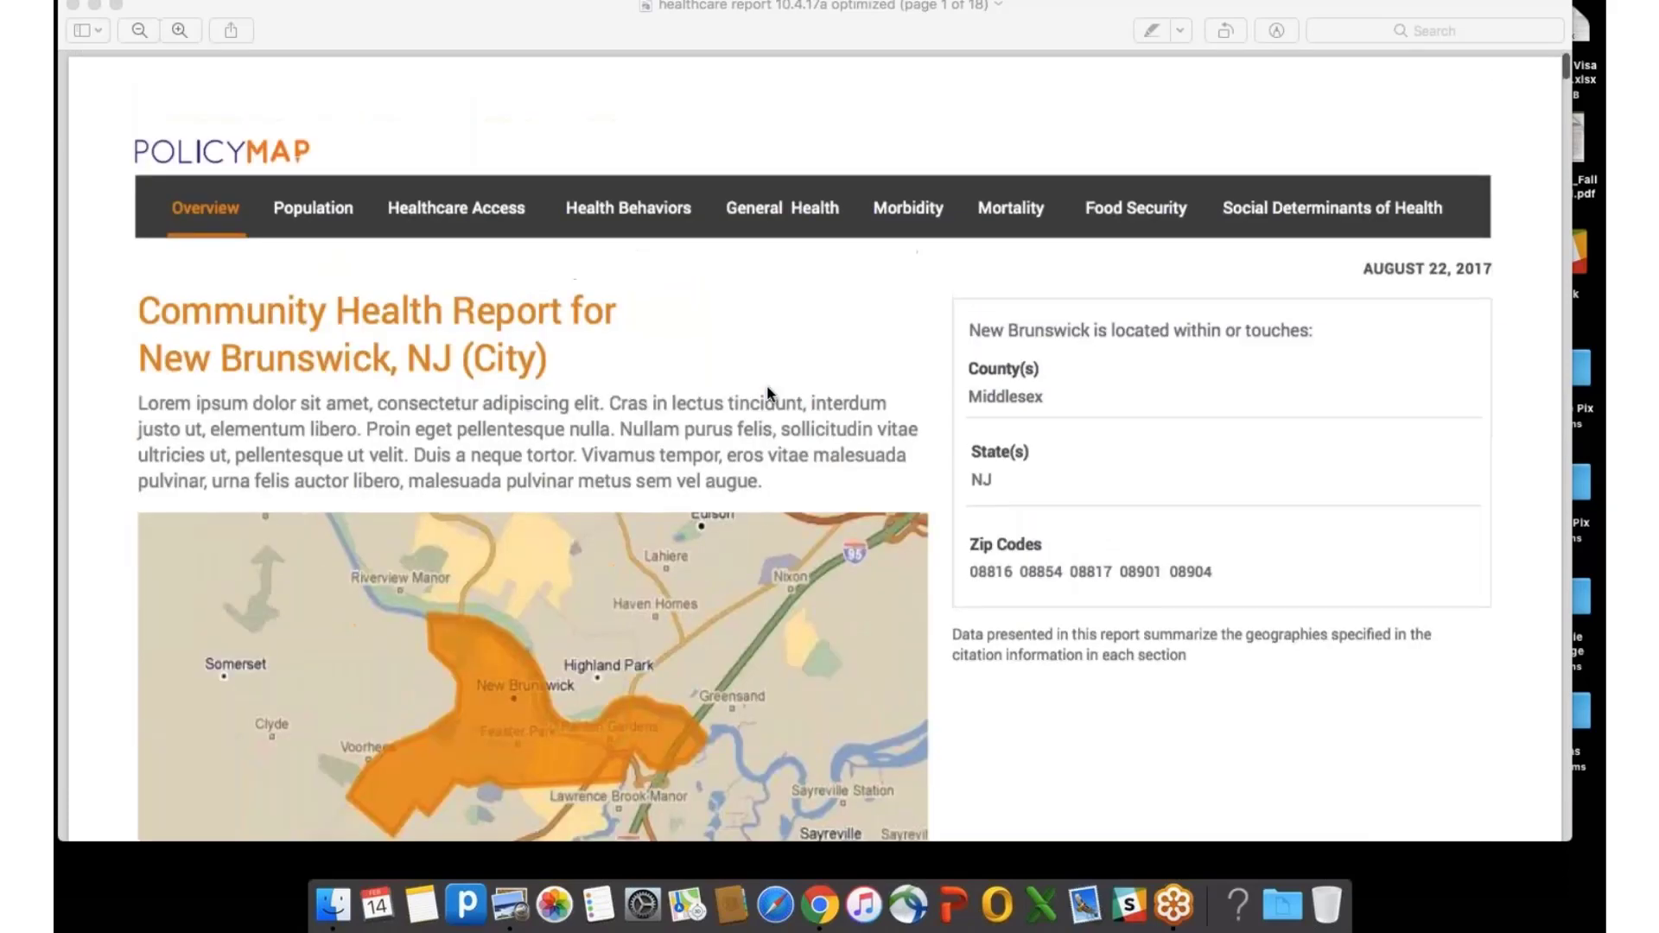
Examine the mockup's Population pages, covering estimated population, population change, age, and race and ethnicity, with their pop-up comparison details.
scroll(767, 393, down, 20)
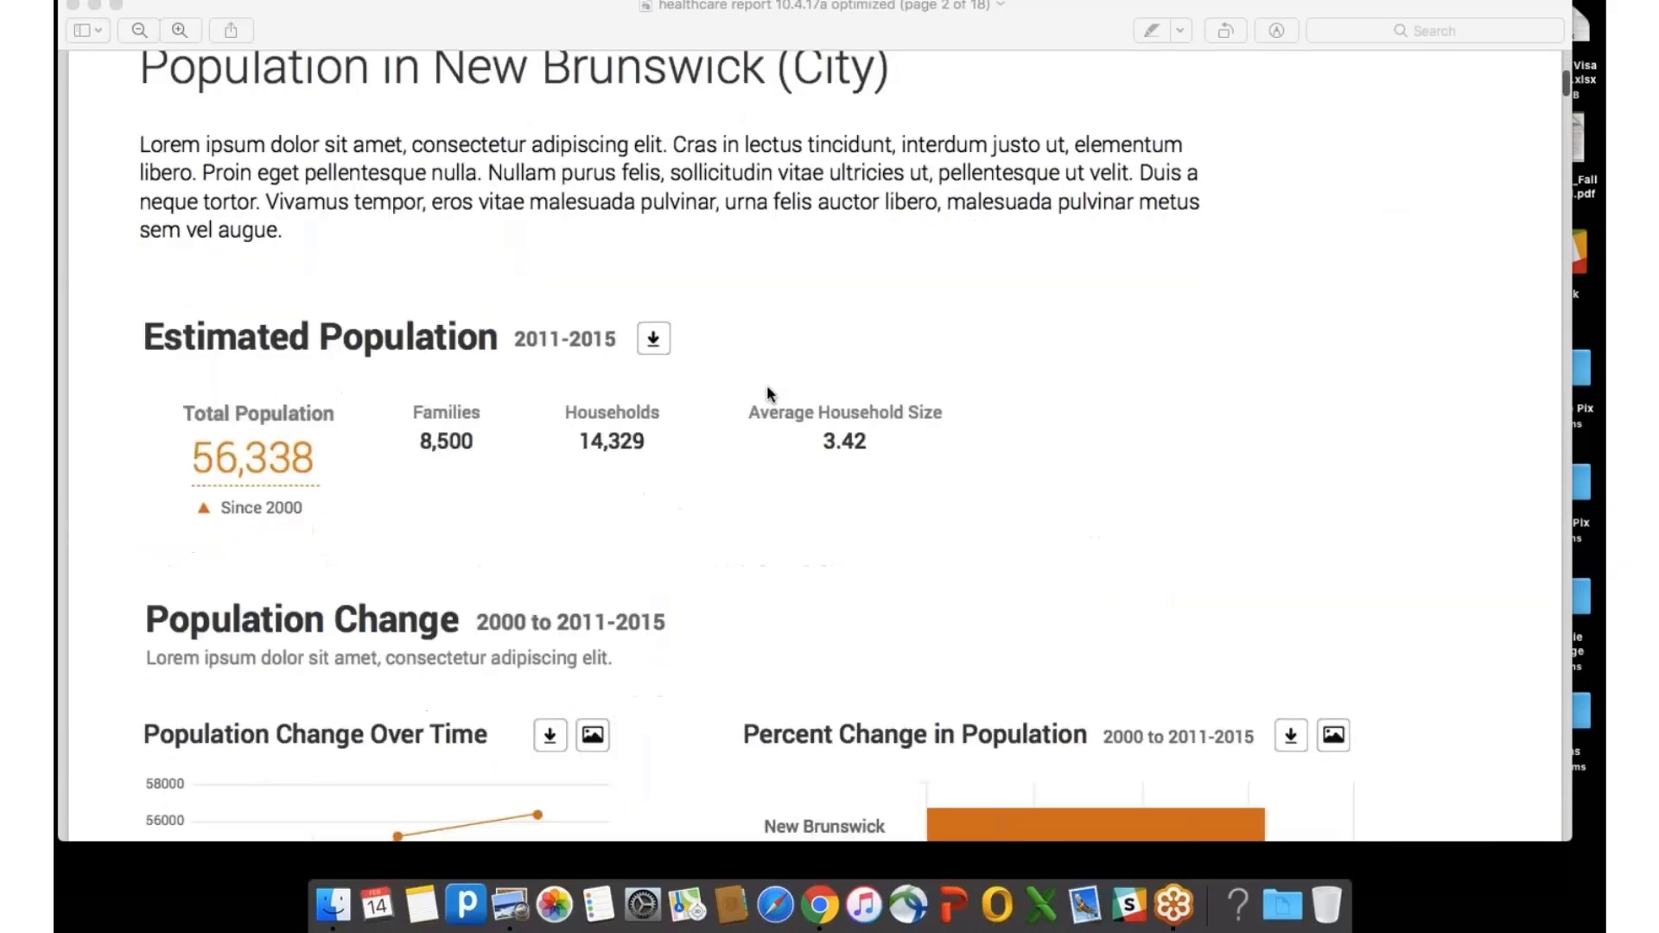
scroll(767, 394, down, 20)
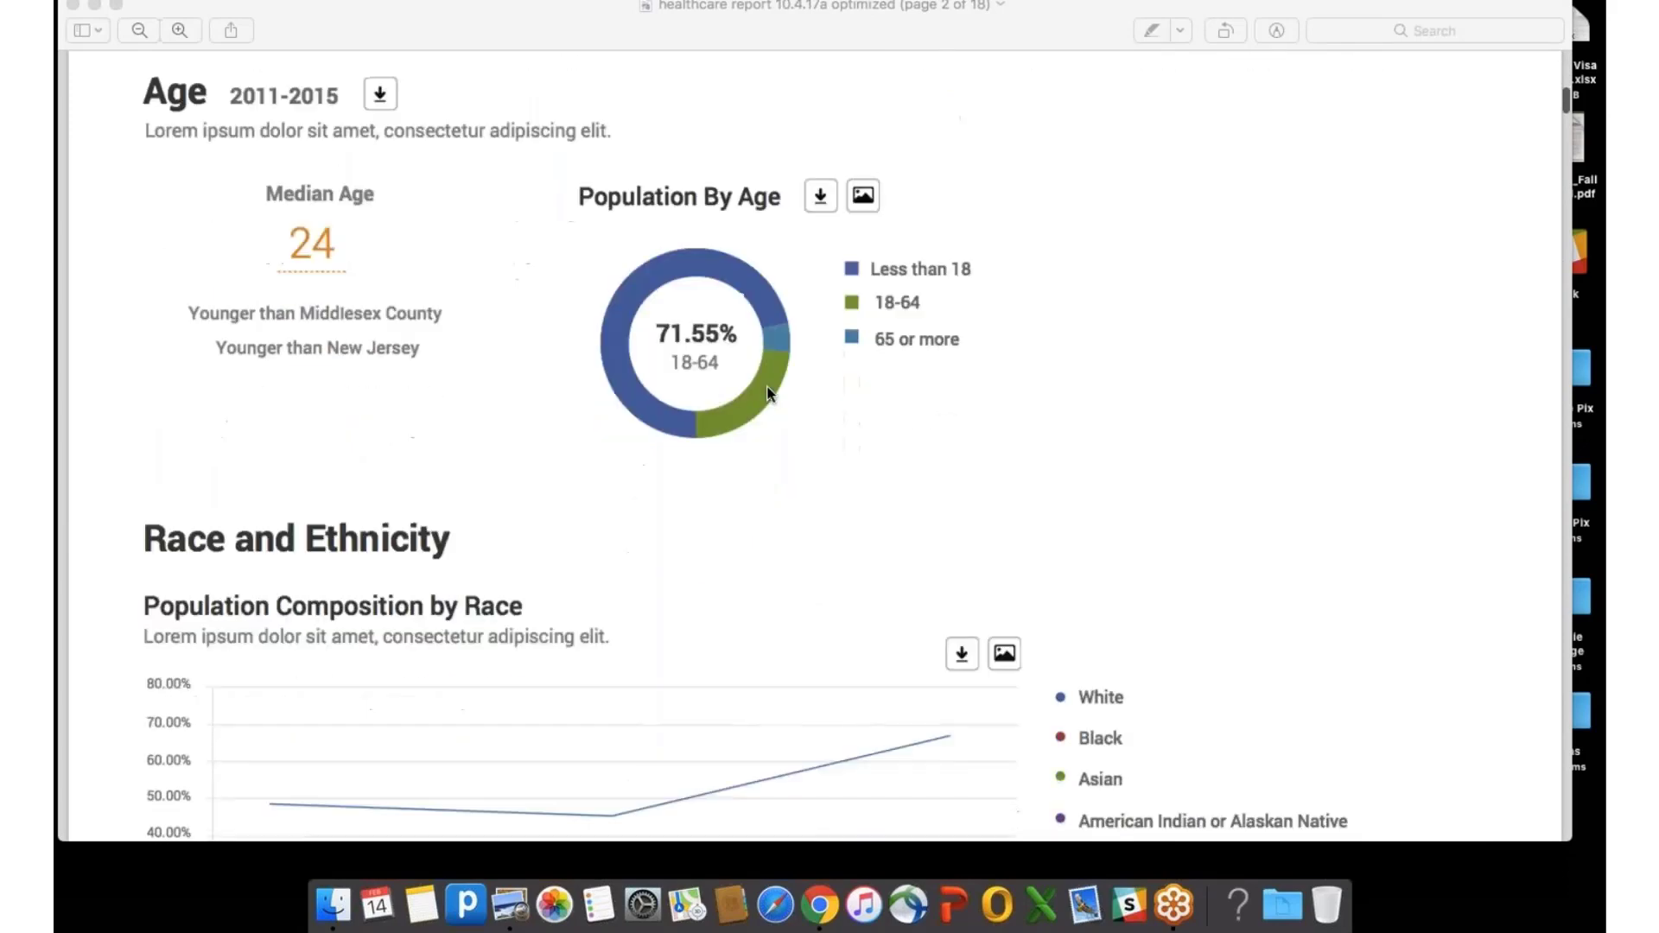
scroll(767, 393, down, 20)
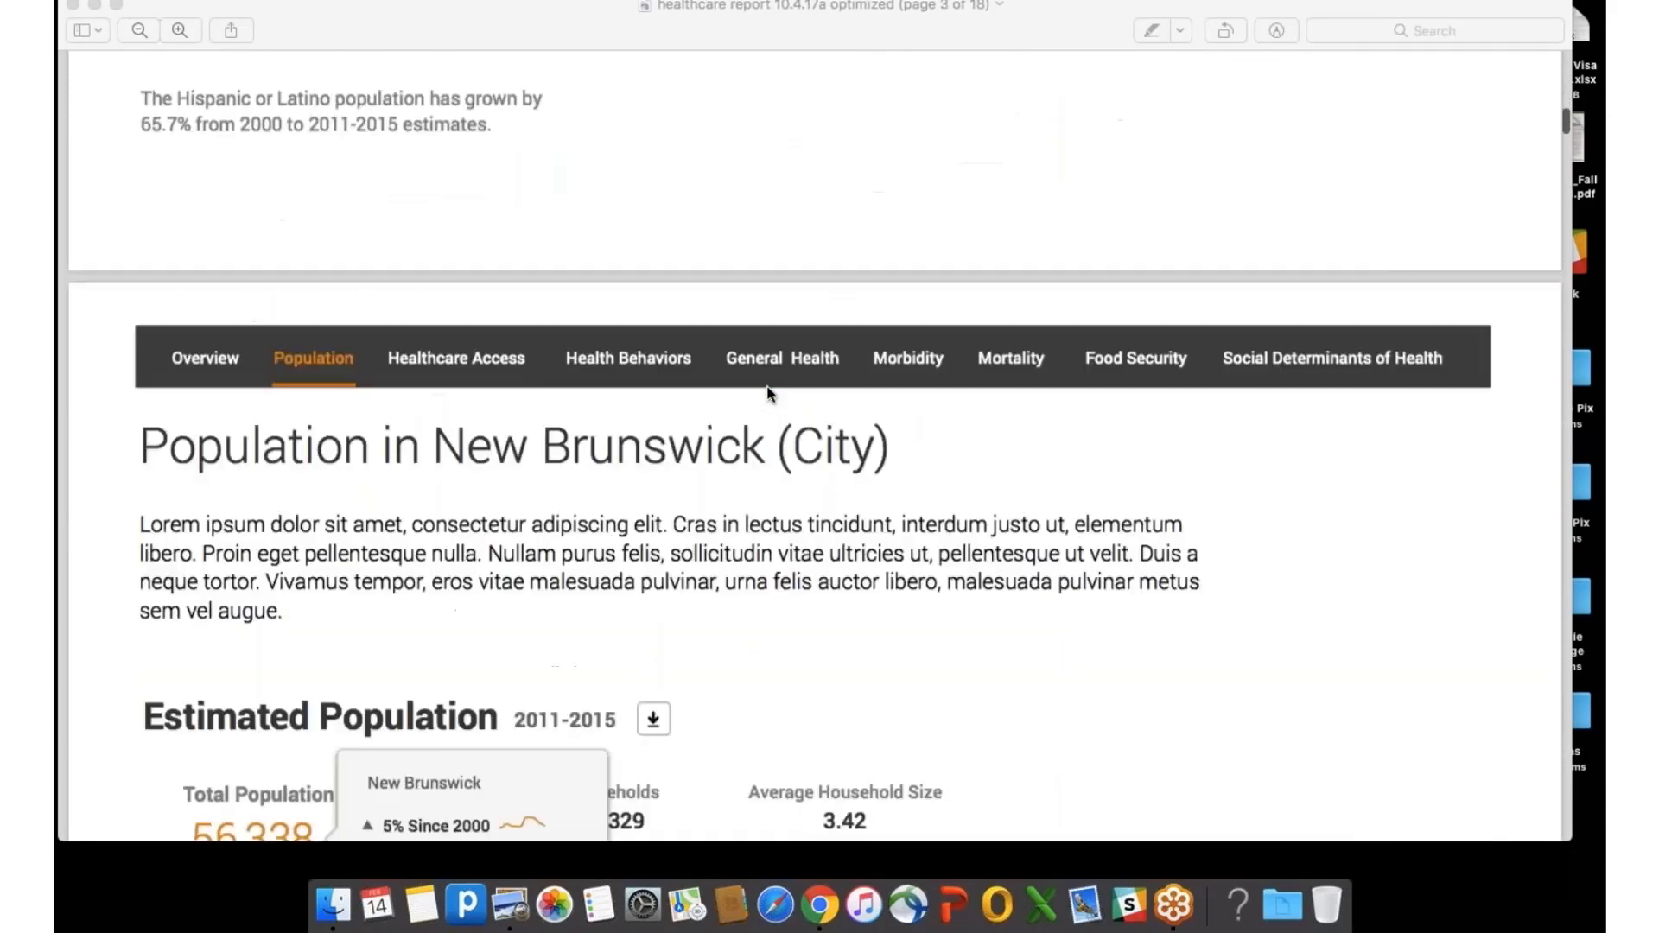
scroll(767, 393, down, 10)
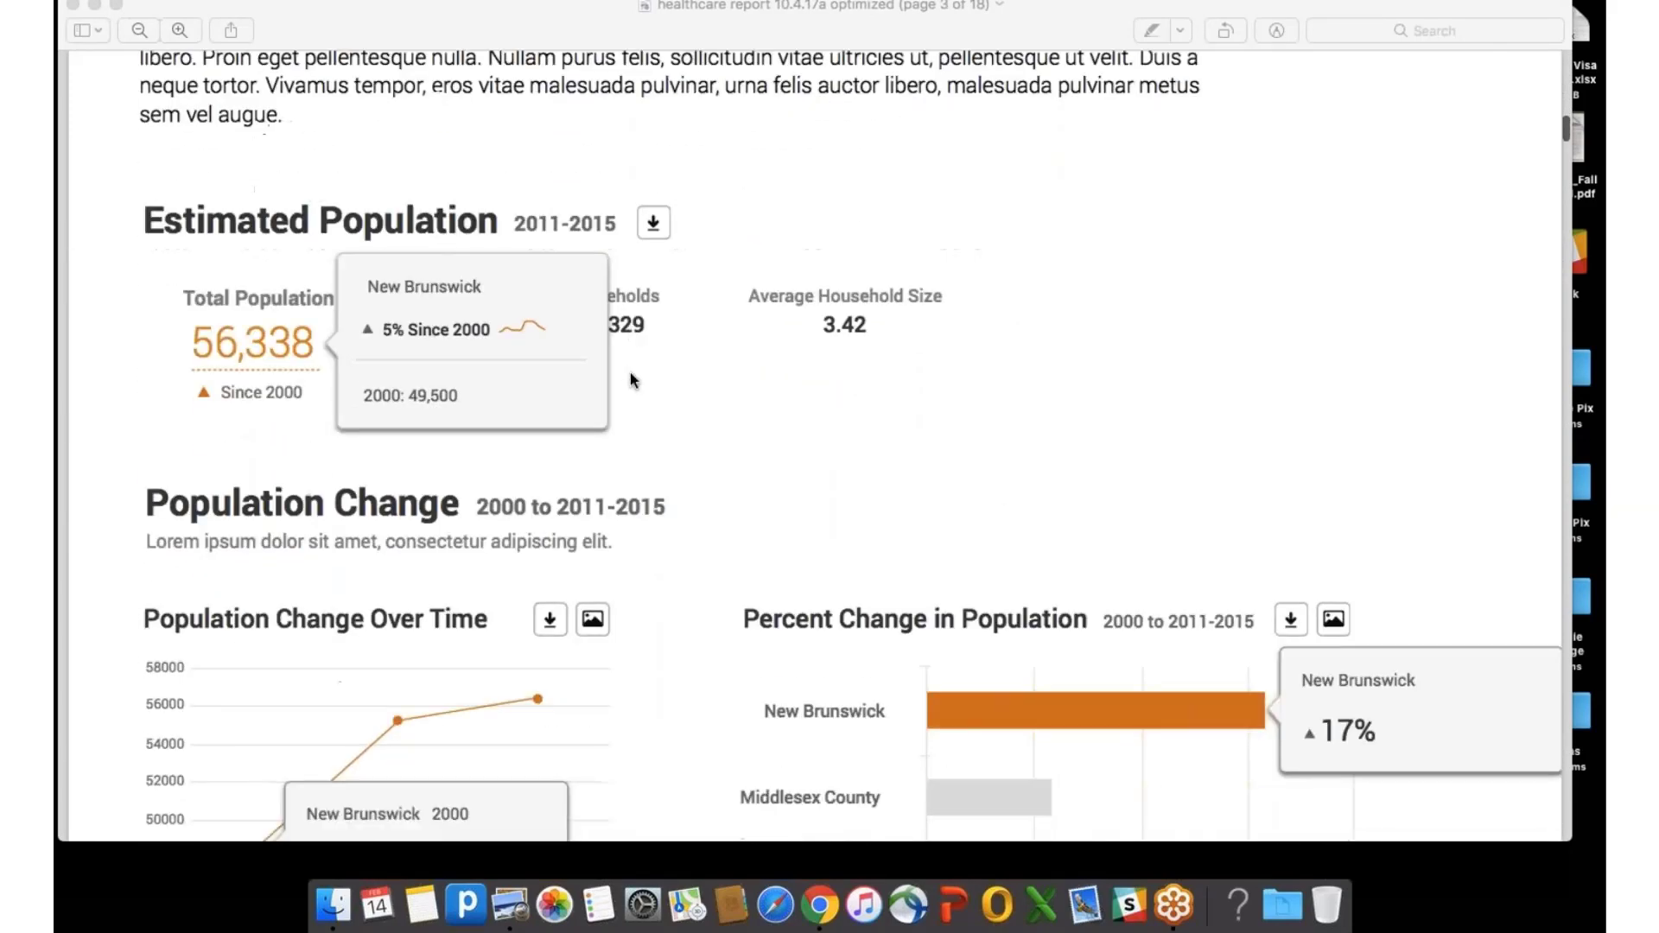
scroll(630, 373, down, 5)
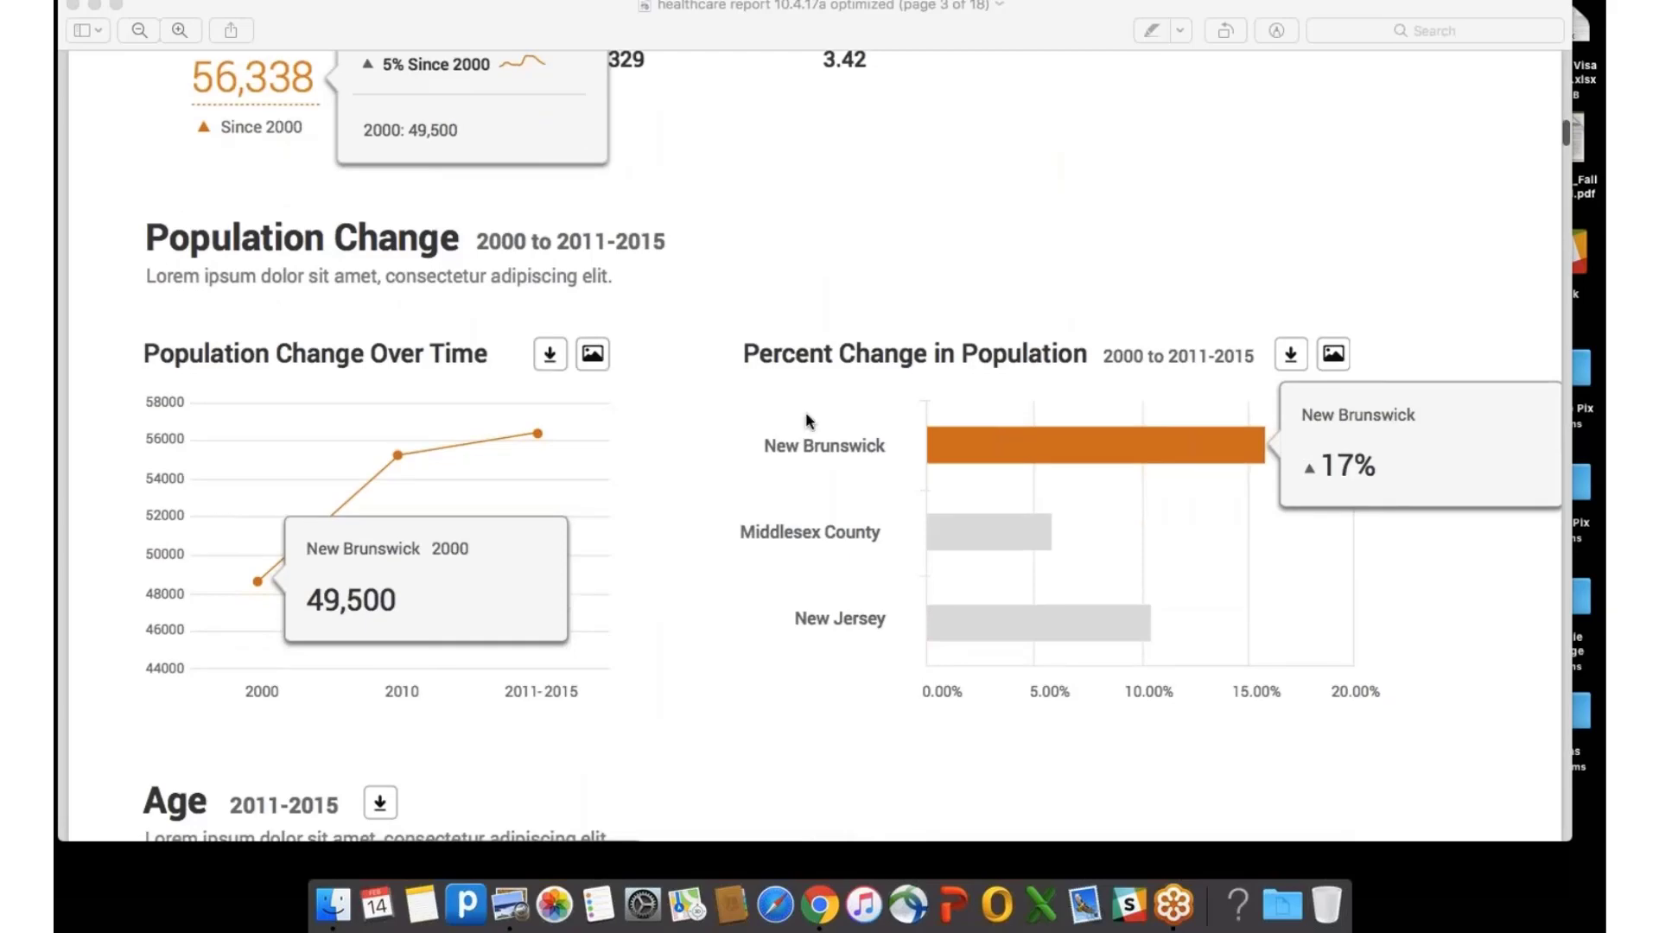
scroll(805, 414, down, 4)
scroll(805, 414, down, 3)
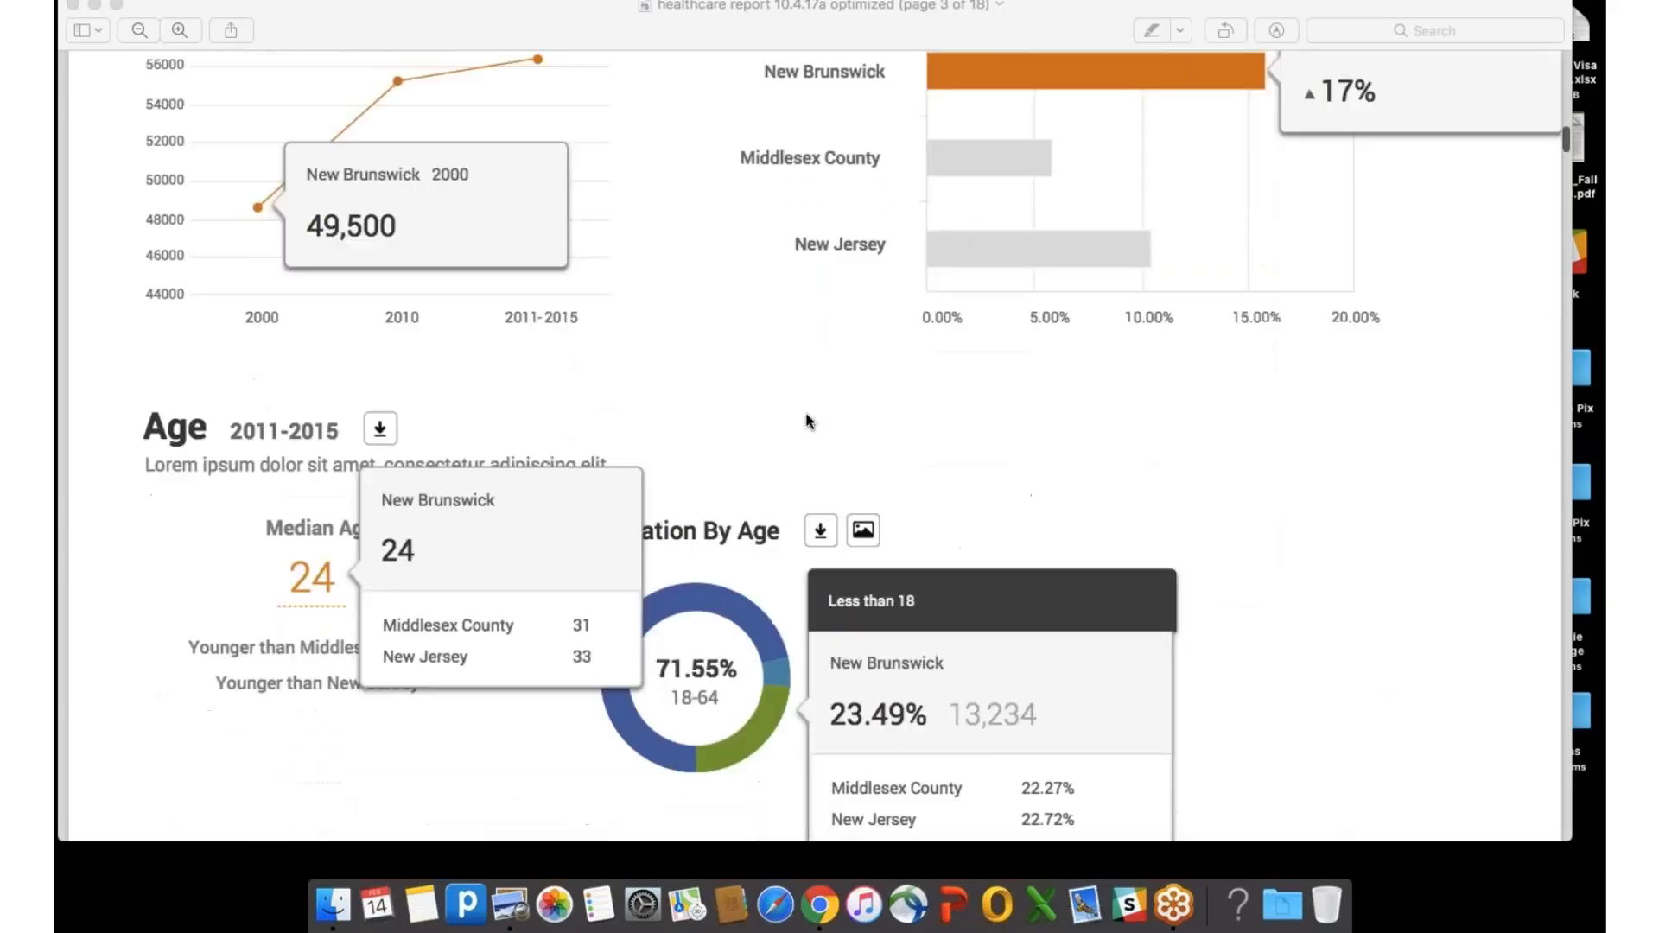
scroll(806, 421, down, 20)
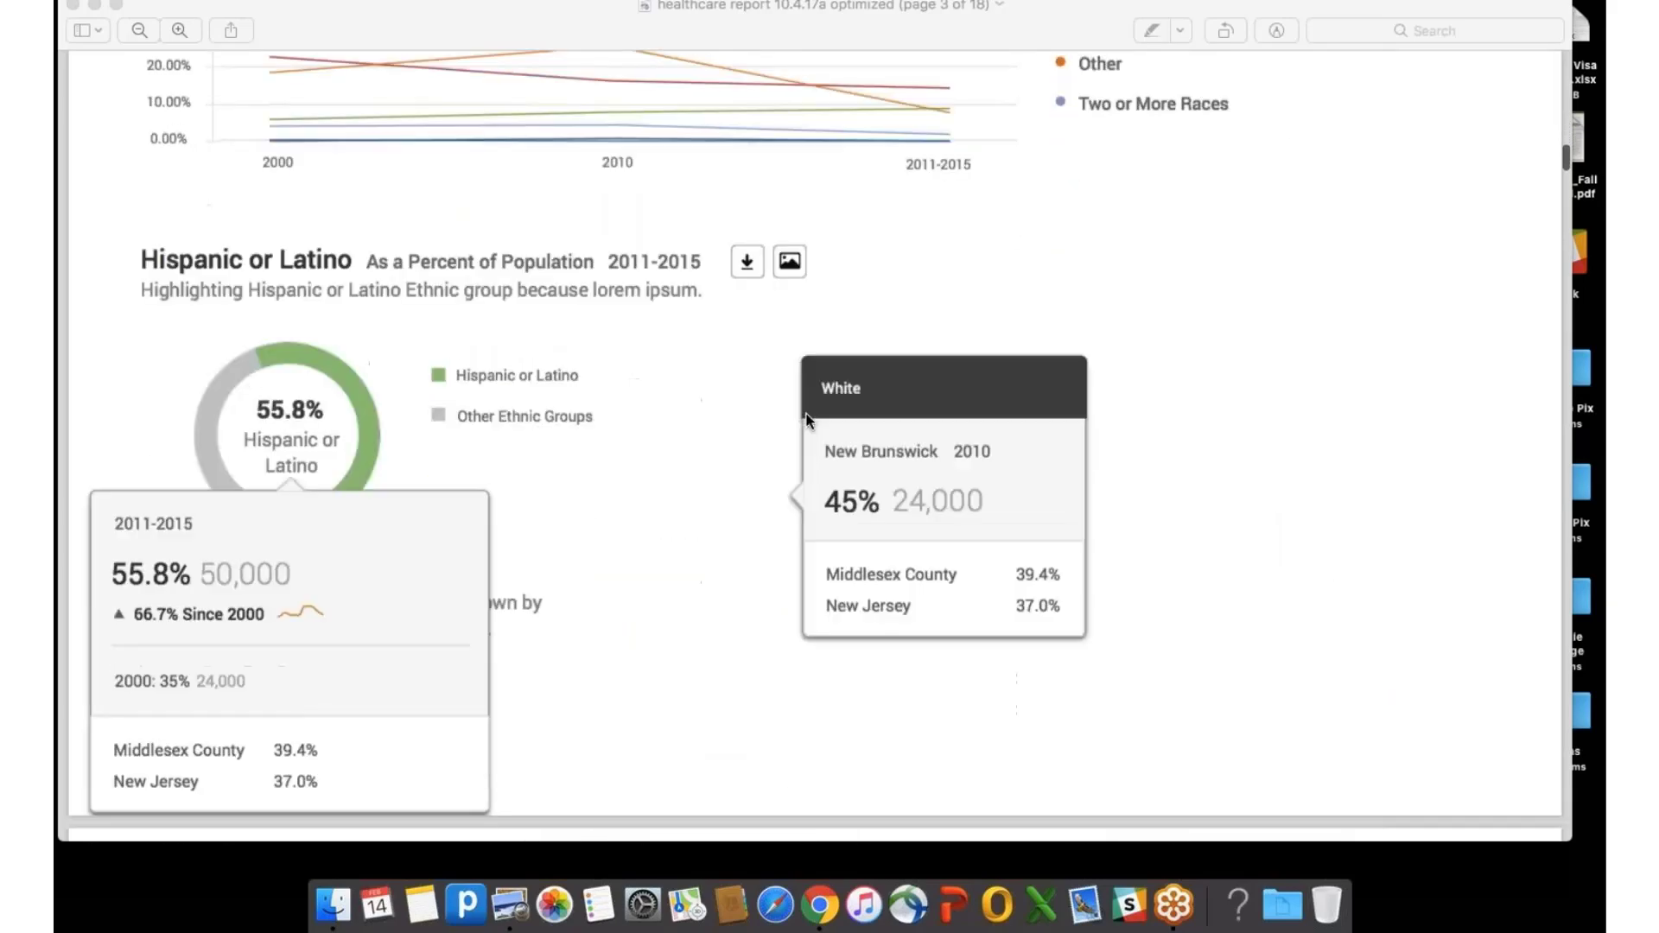
Examine the mockup's Healthcare Access pages, covering facilities, health insurance coverage, medically underserved areas, and disease screening and prevention.
scroll(807, 421, down, 15)
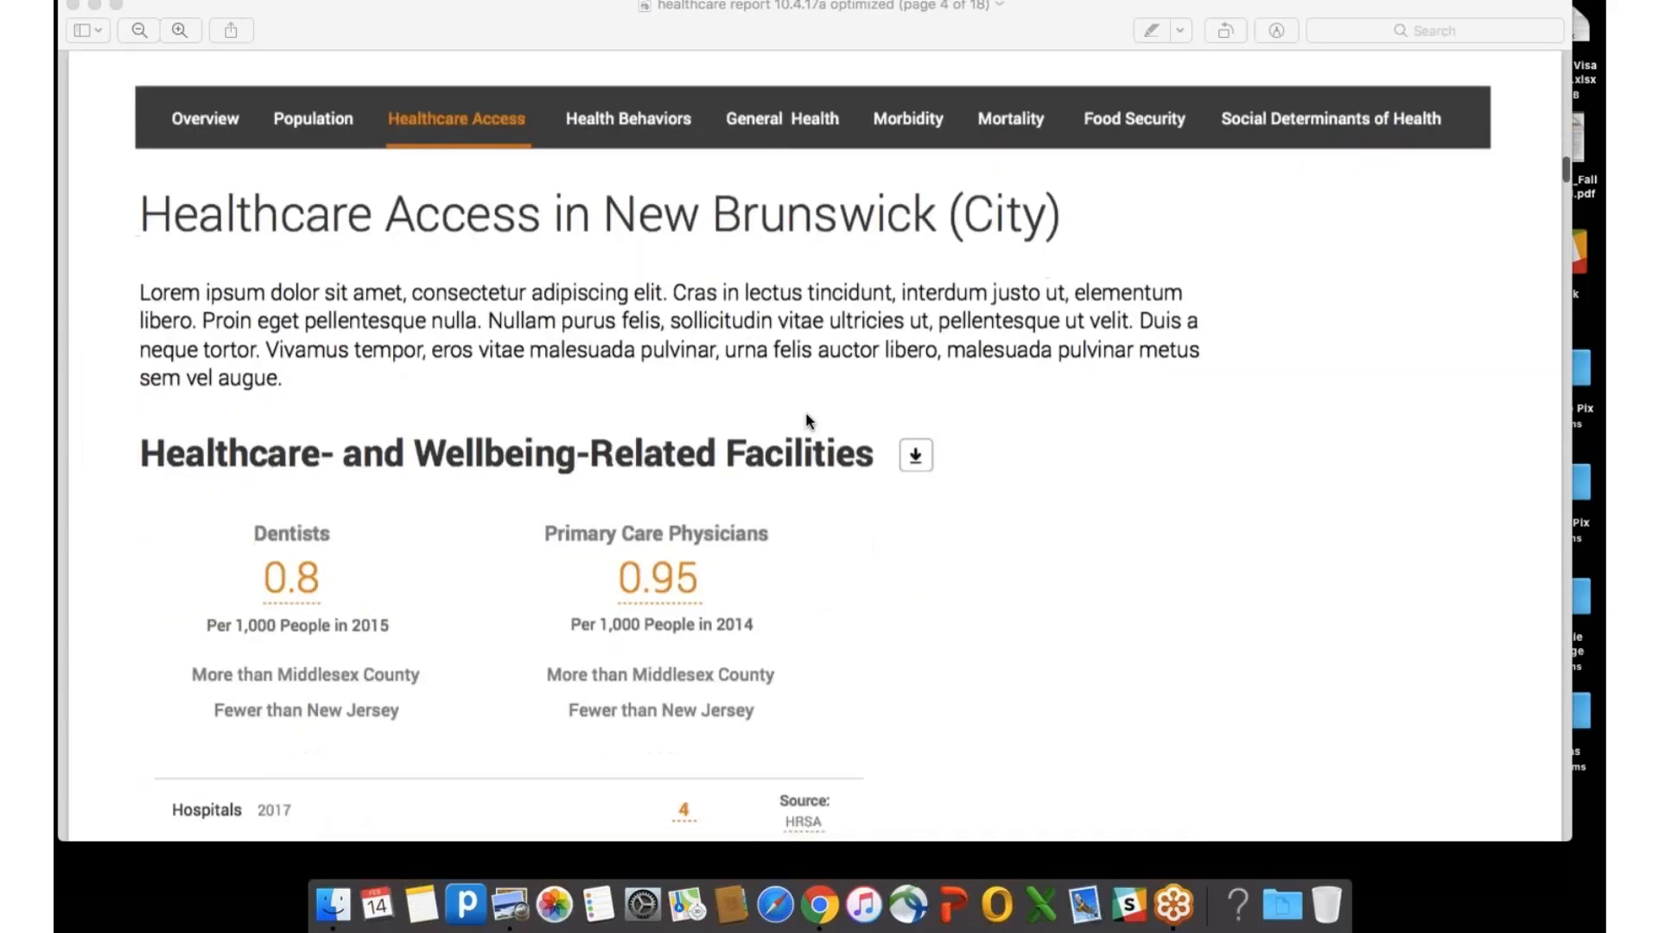
scroll(806, 421, down, 20)
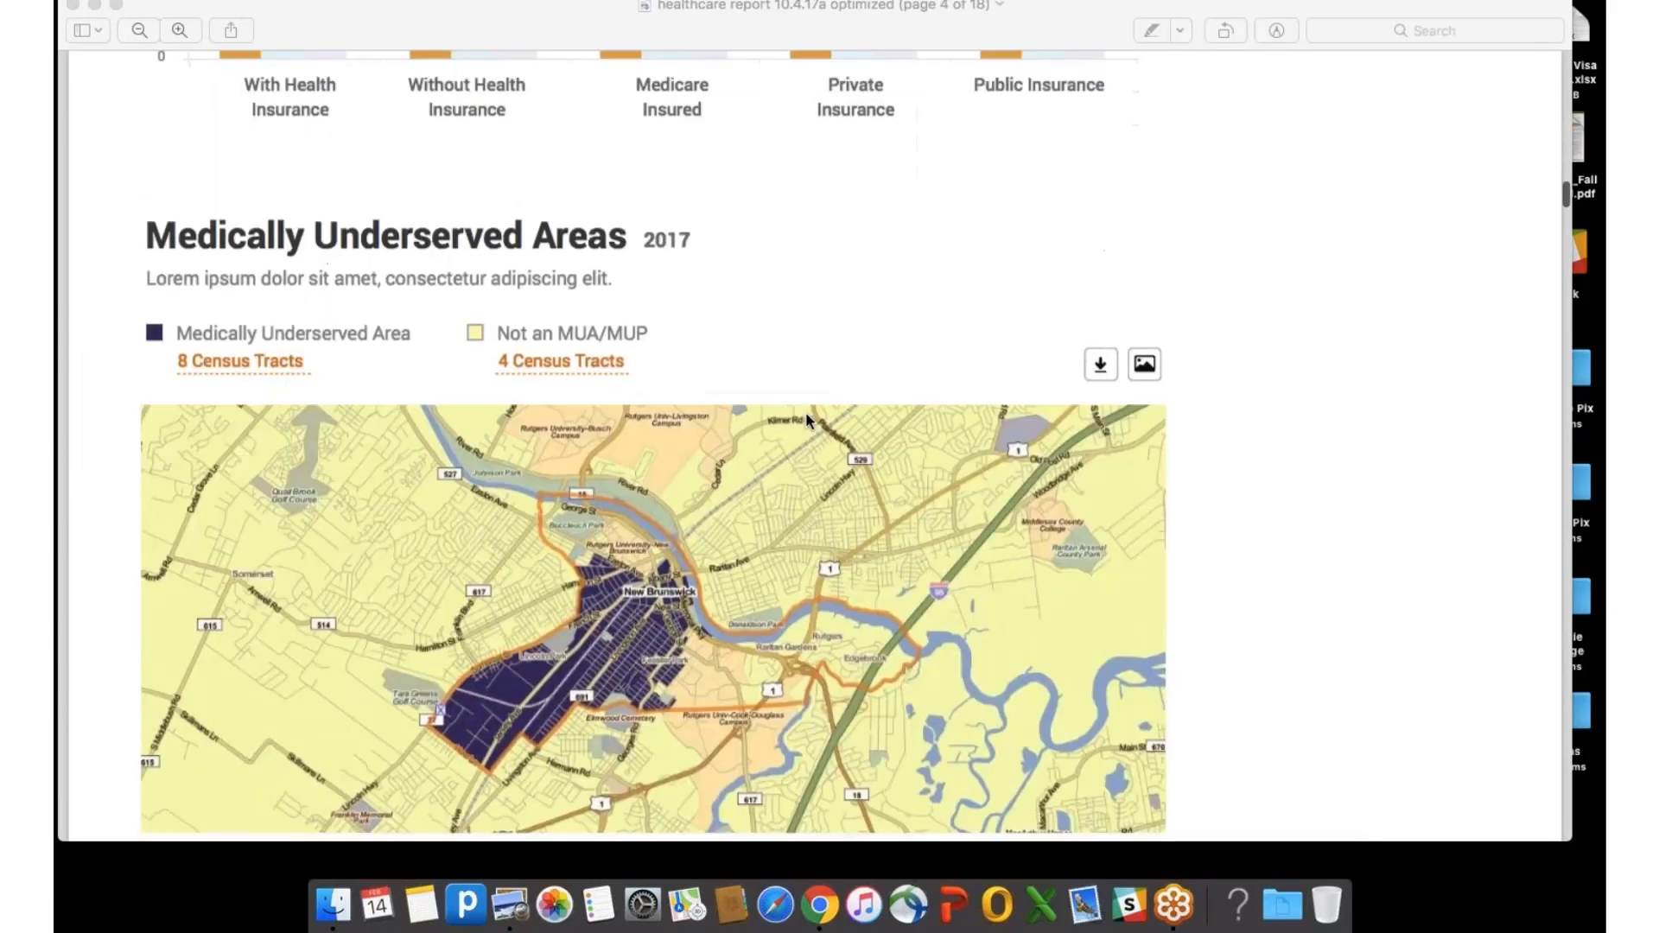
scroll(807, 420, down, 5)
scroll(810, 388, down, 10)
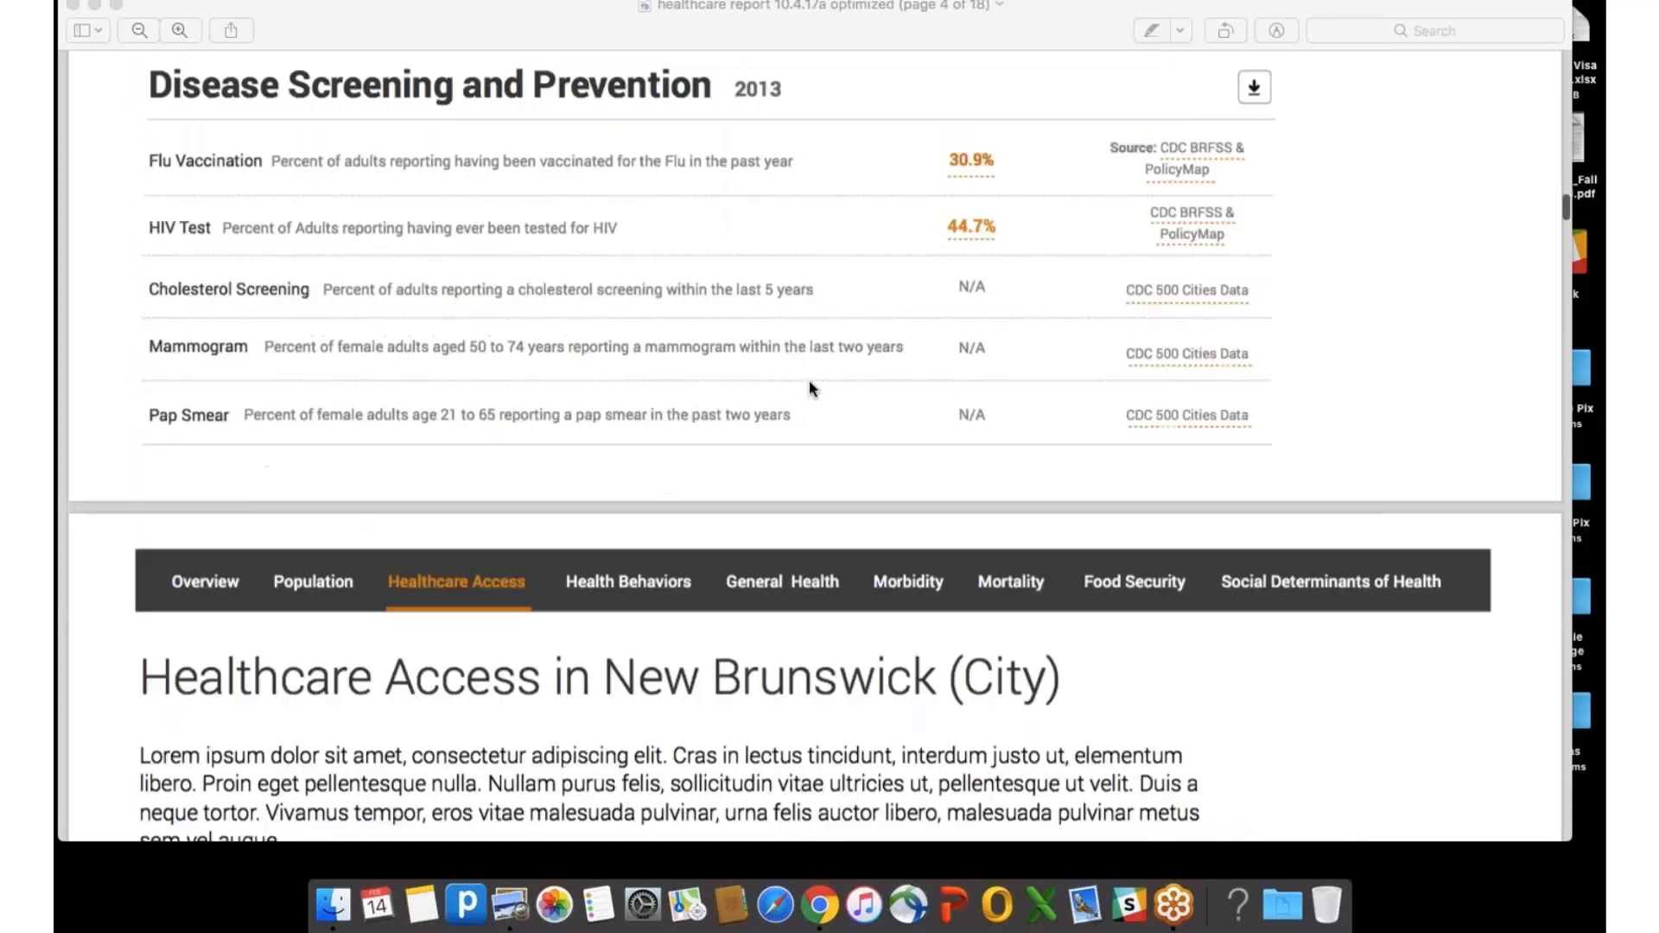
scroll(811, 388, up, 2)
scroll(810, 383, down, 20)
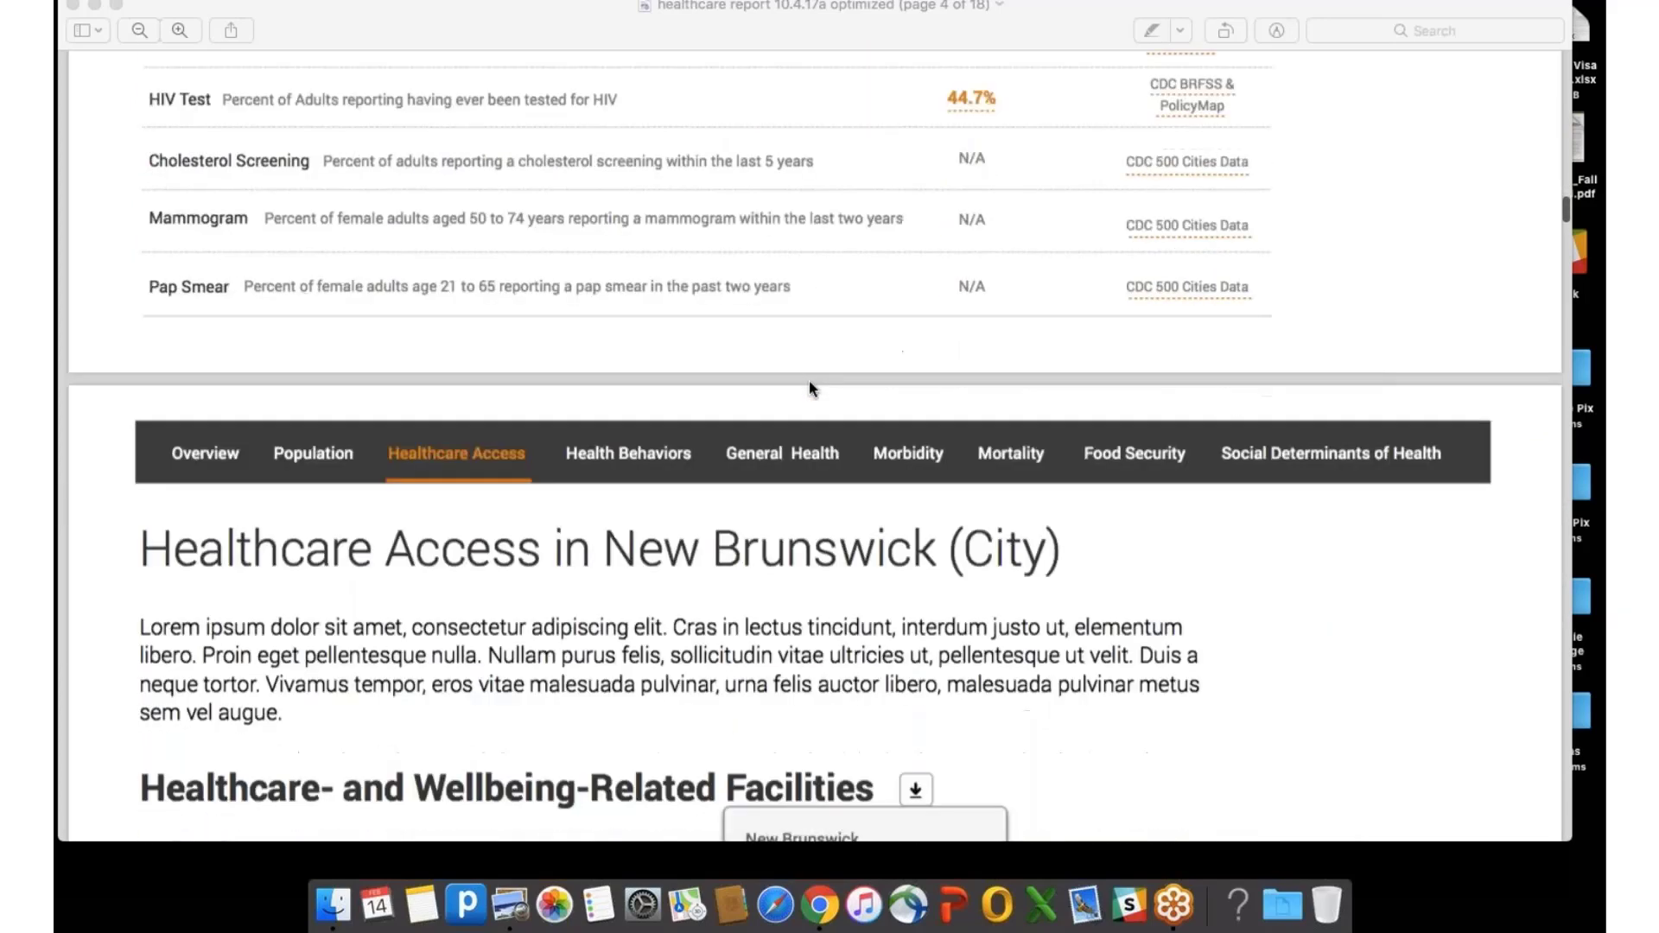
scroll(809, 381, down, 10)
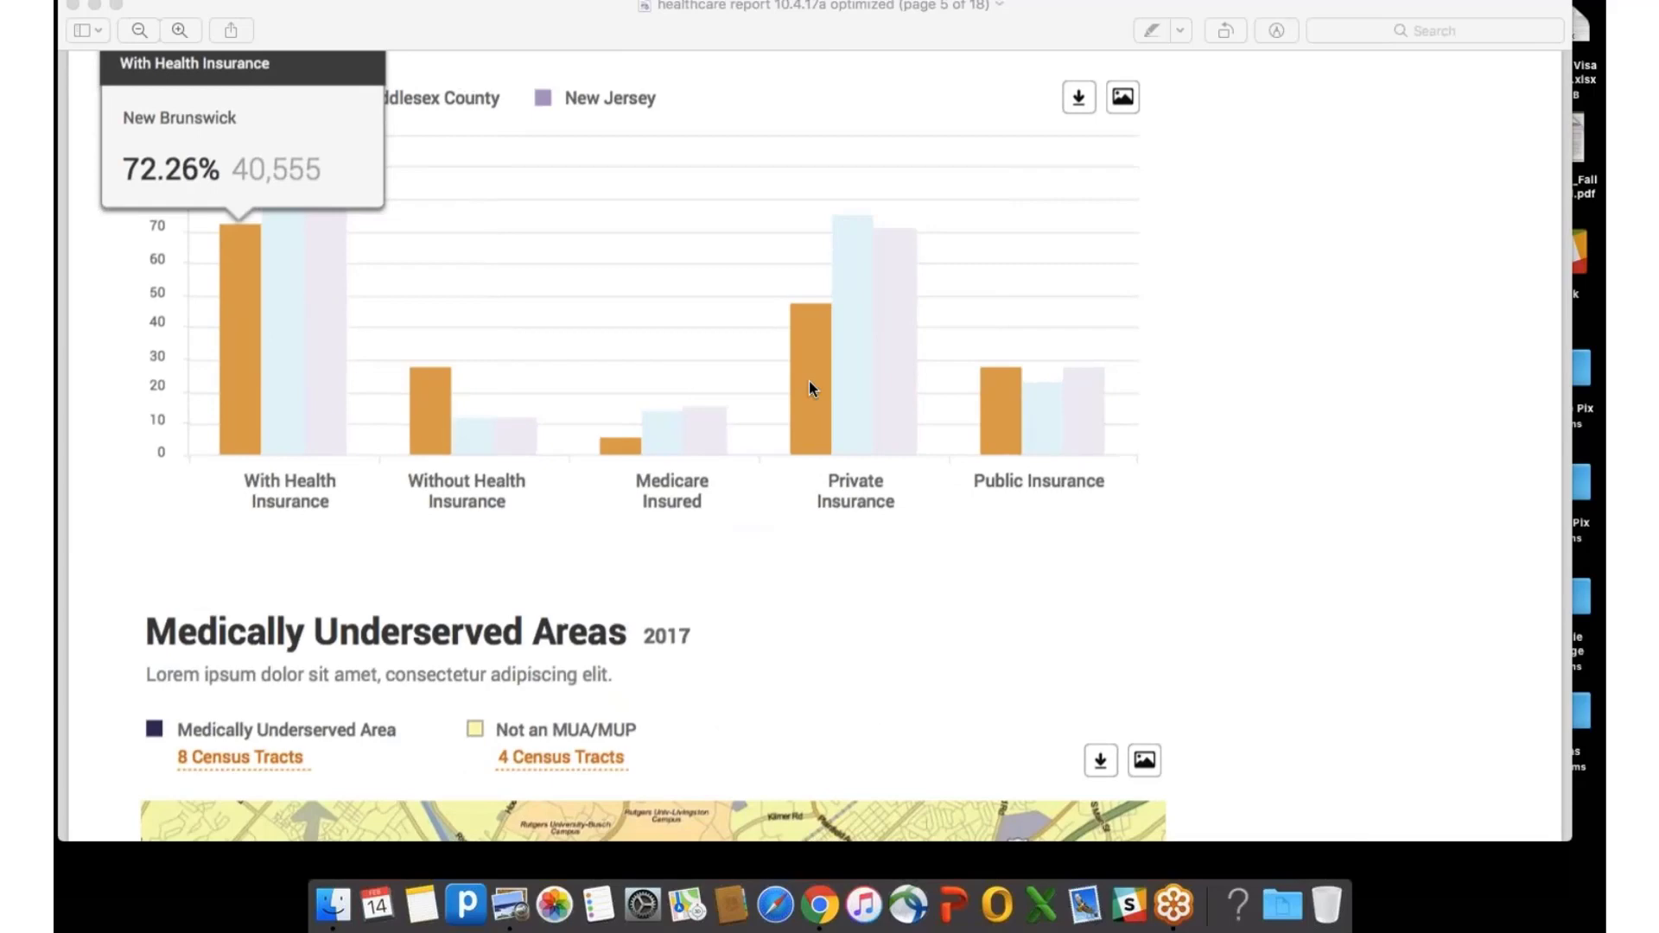
scroll(809, 381, down, 15)
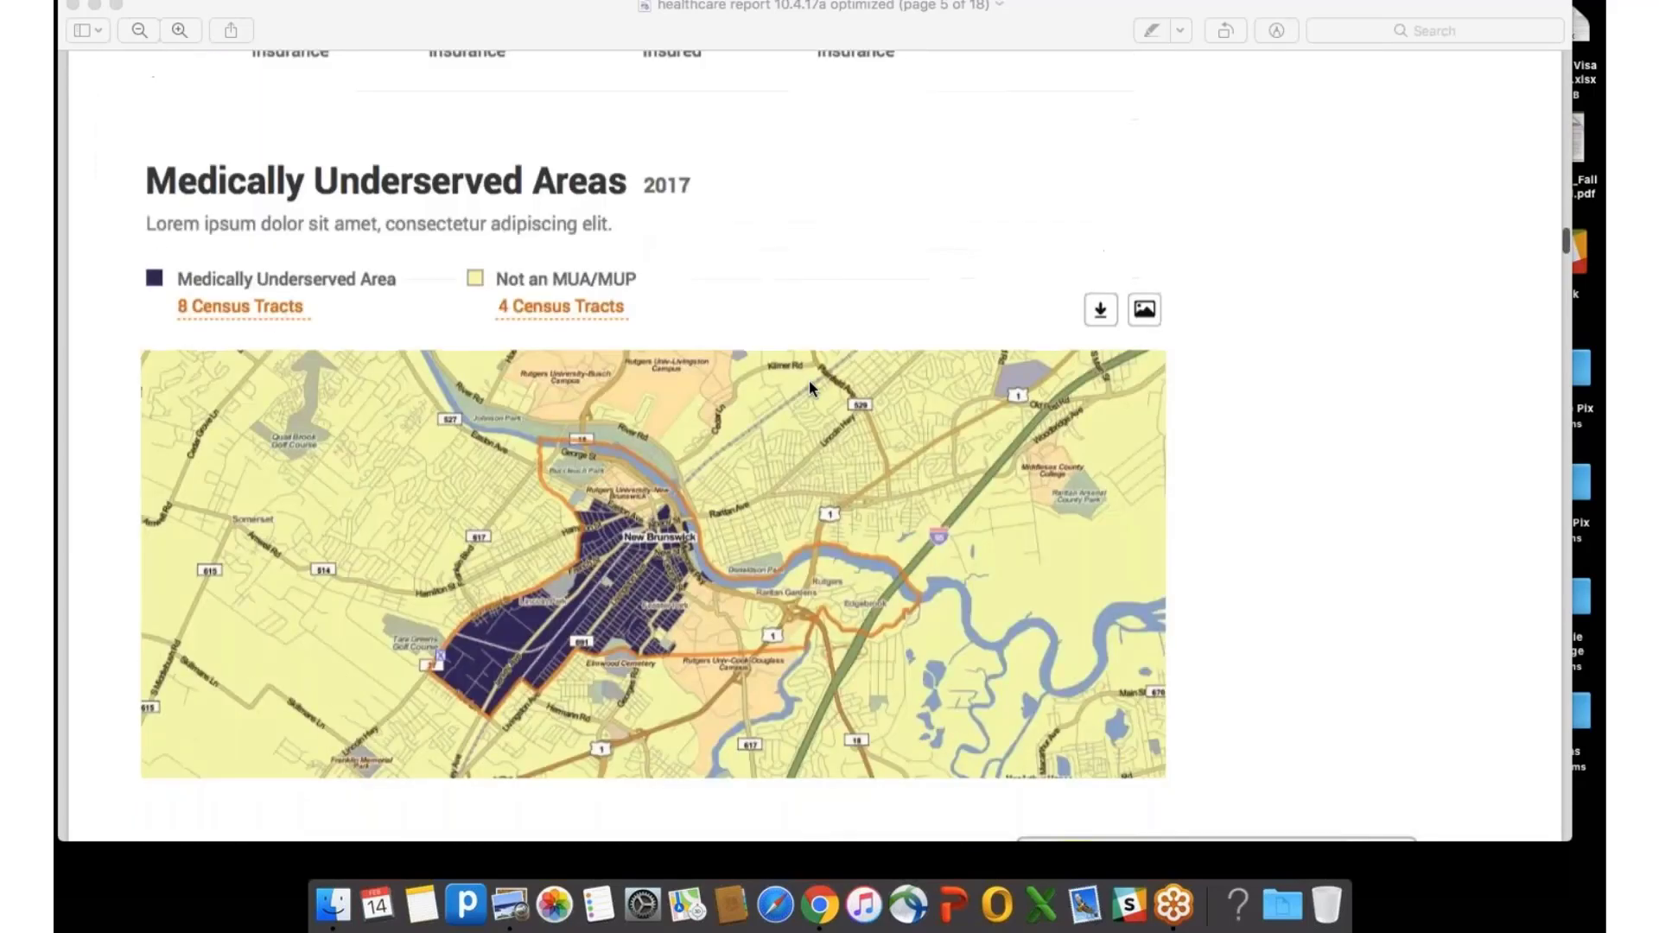
Review the mockup's Health Behaviors, General Health and Morbidity pages, including smoking, diet, obesity, disabilities, chronic conditions, cancer and HIV cases.
scroll(809, 381, down, 15)
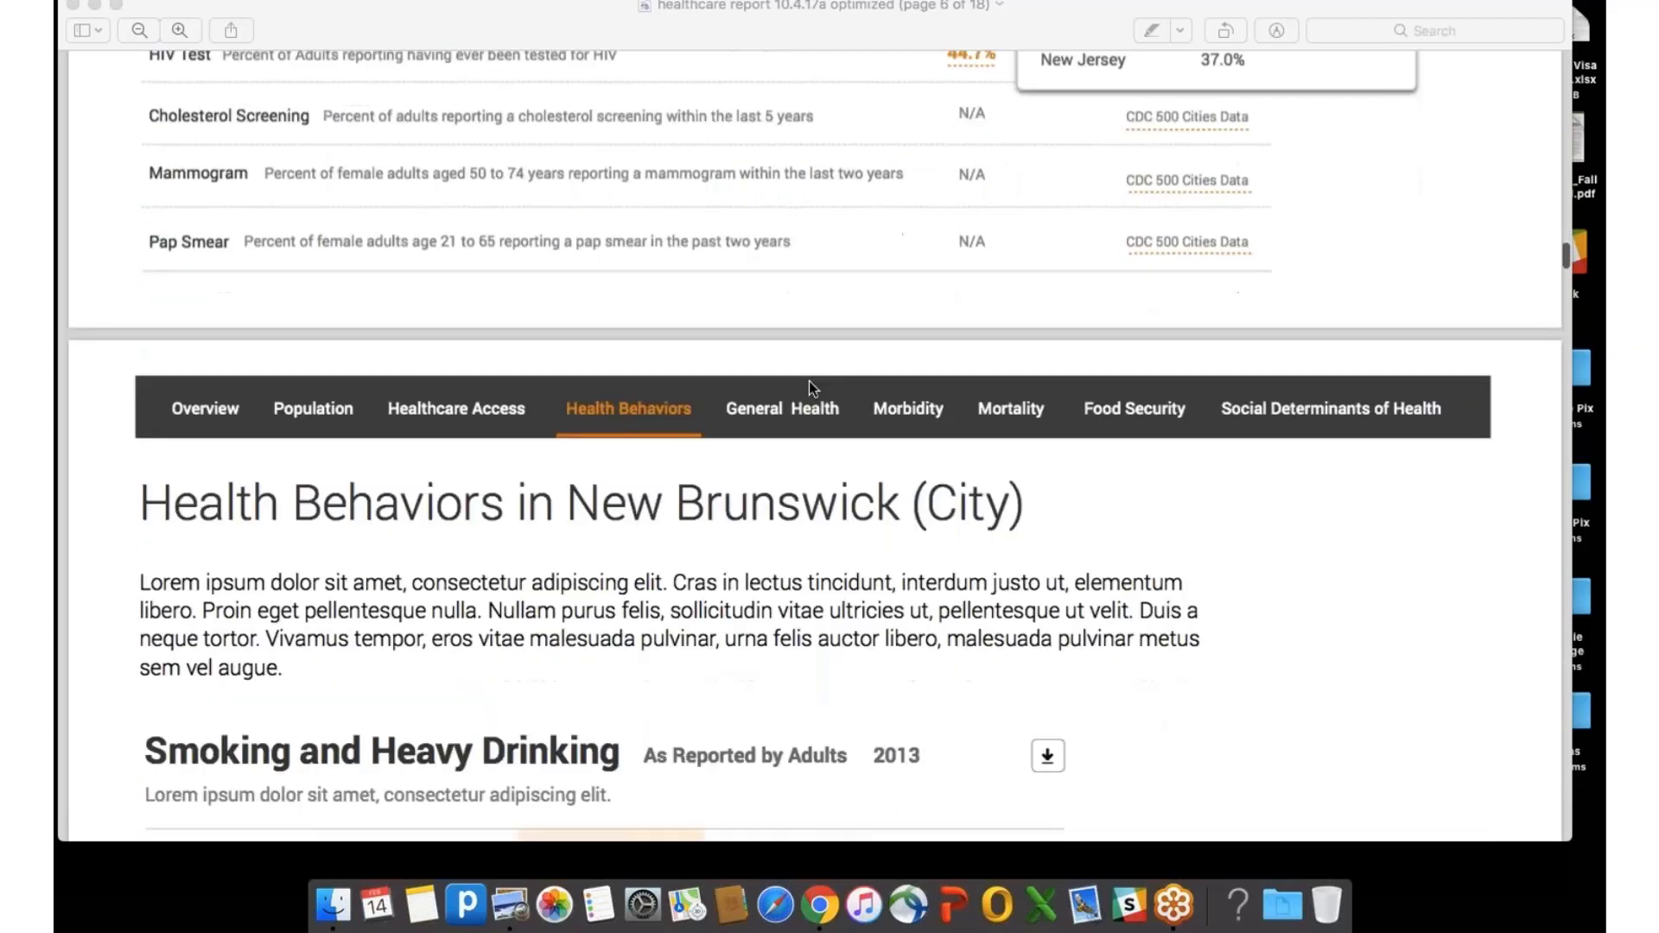
scroll(811, 384, down, 10)
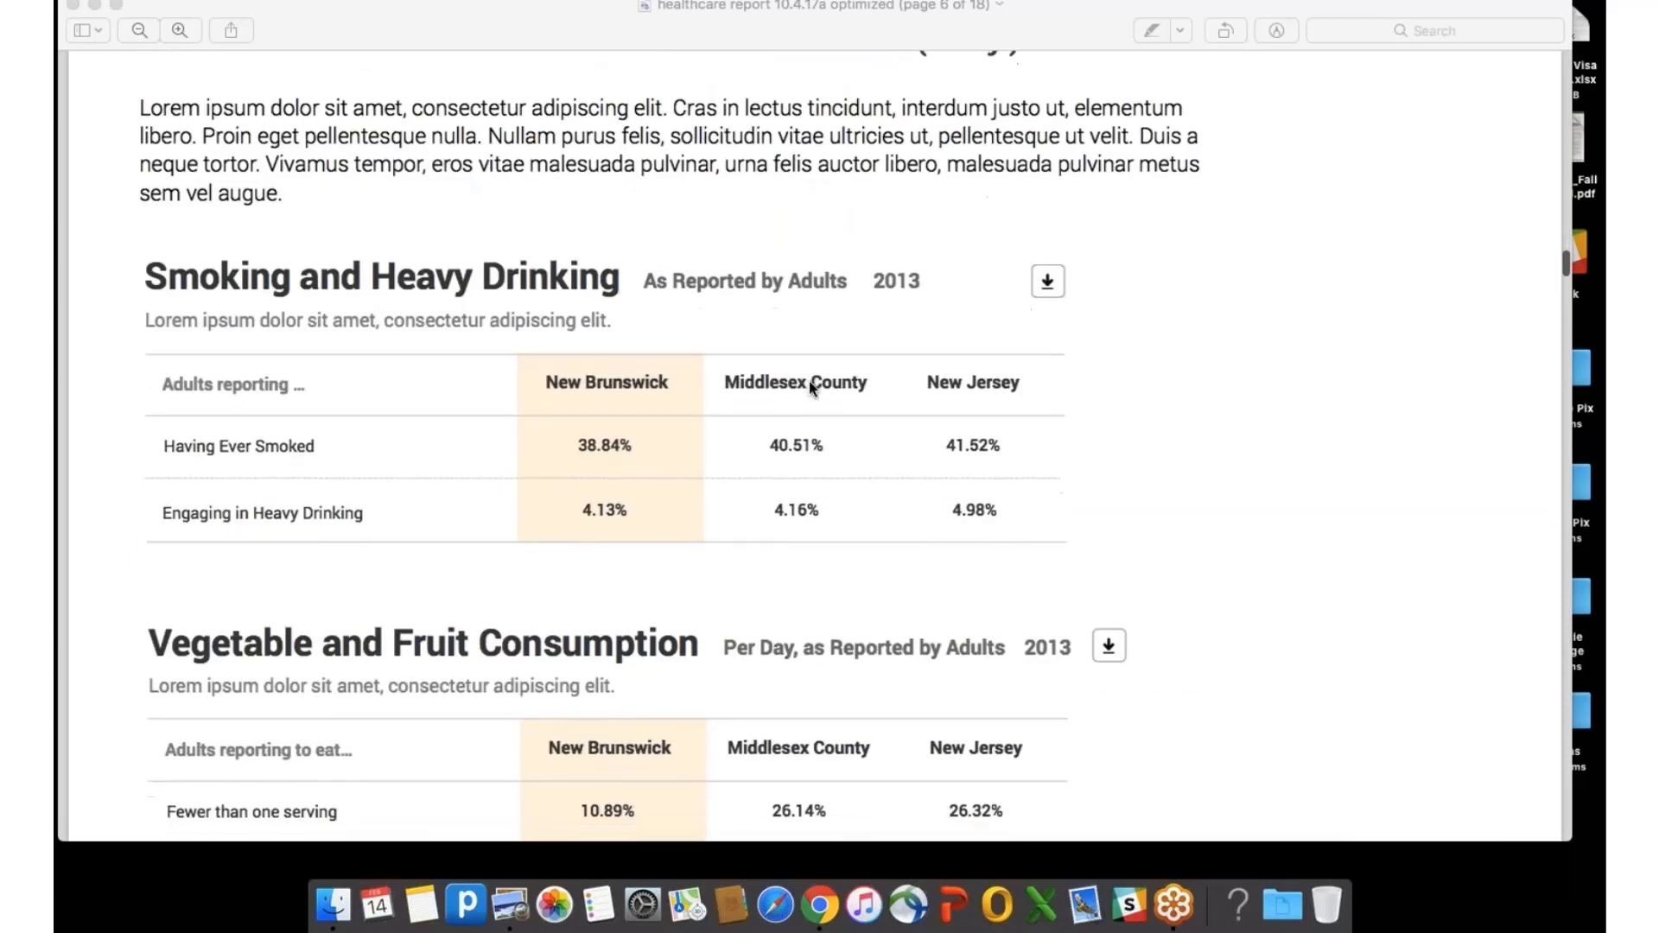
scroll(809, 380, down, 18)
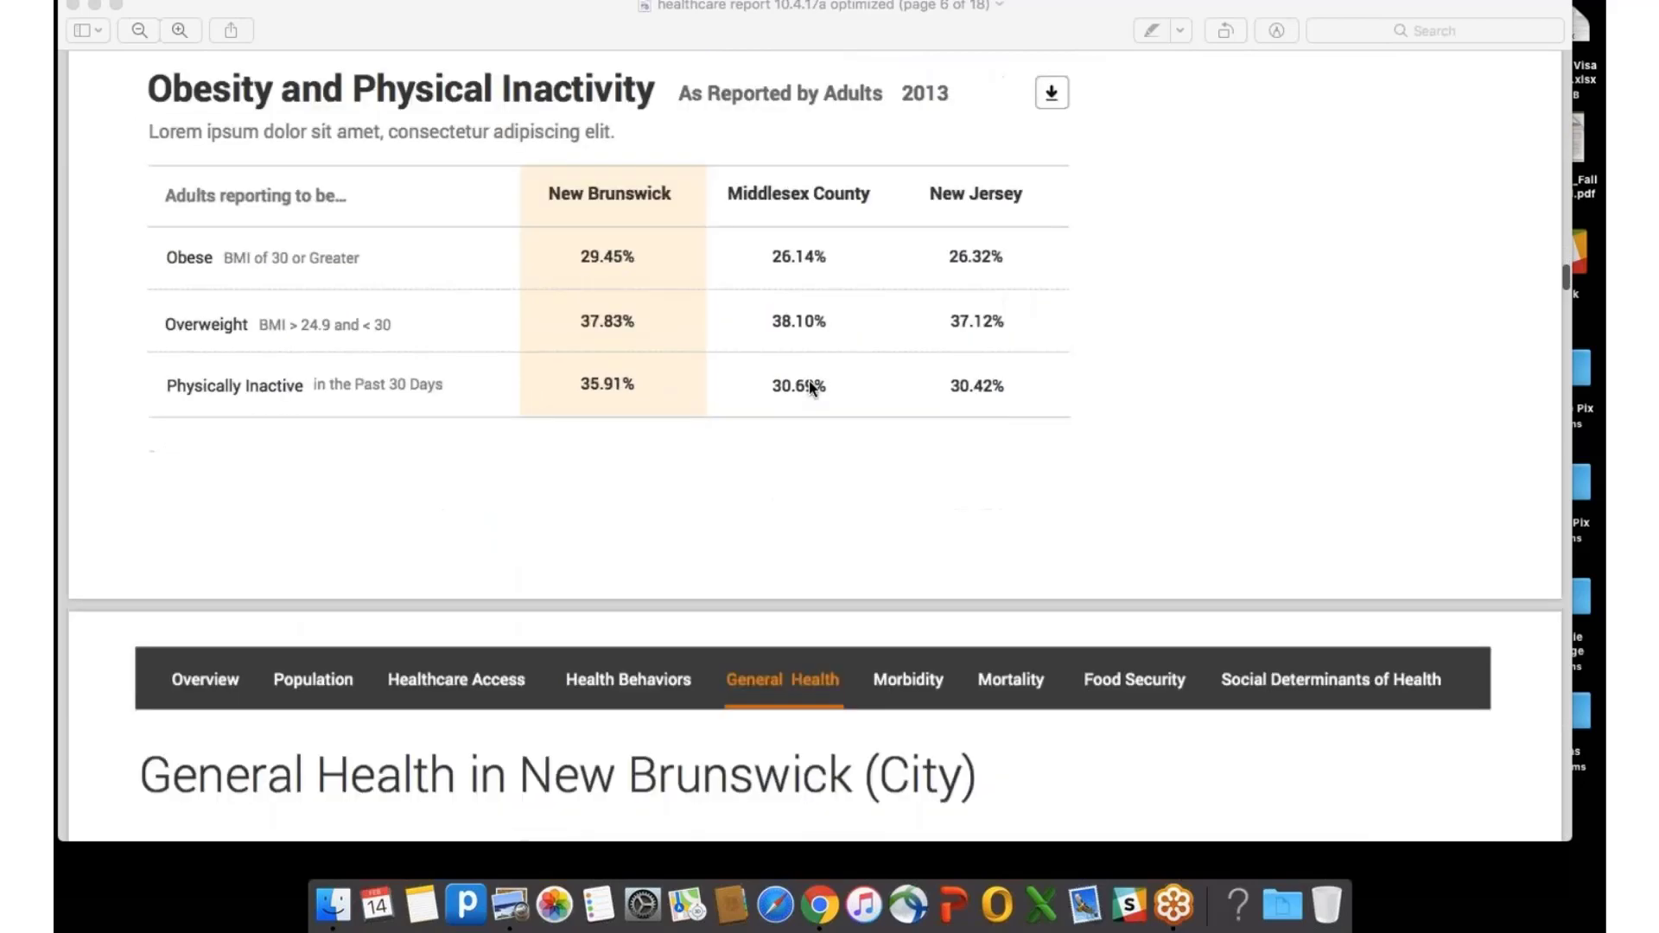
scroll(810, 388, down, 1)
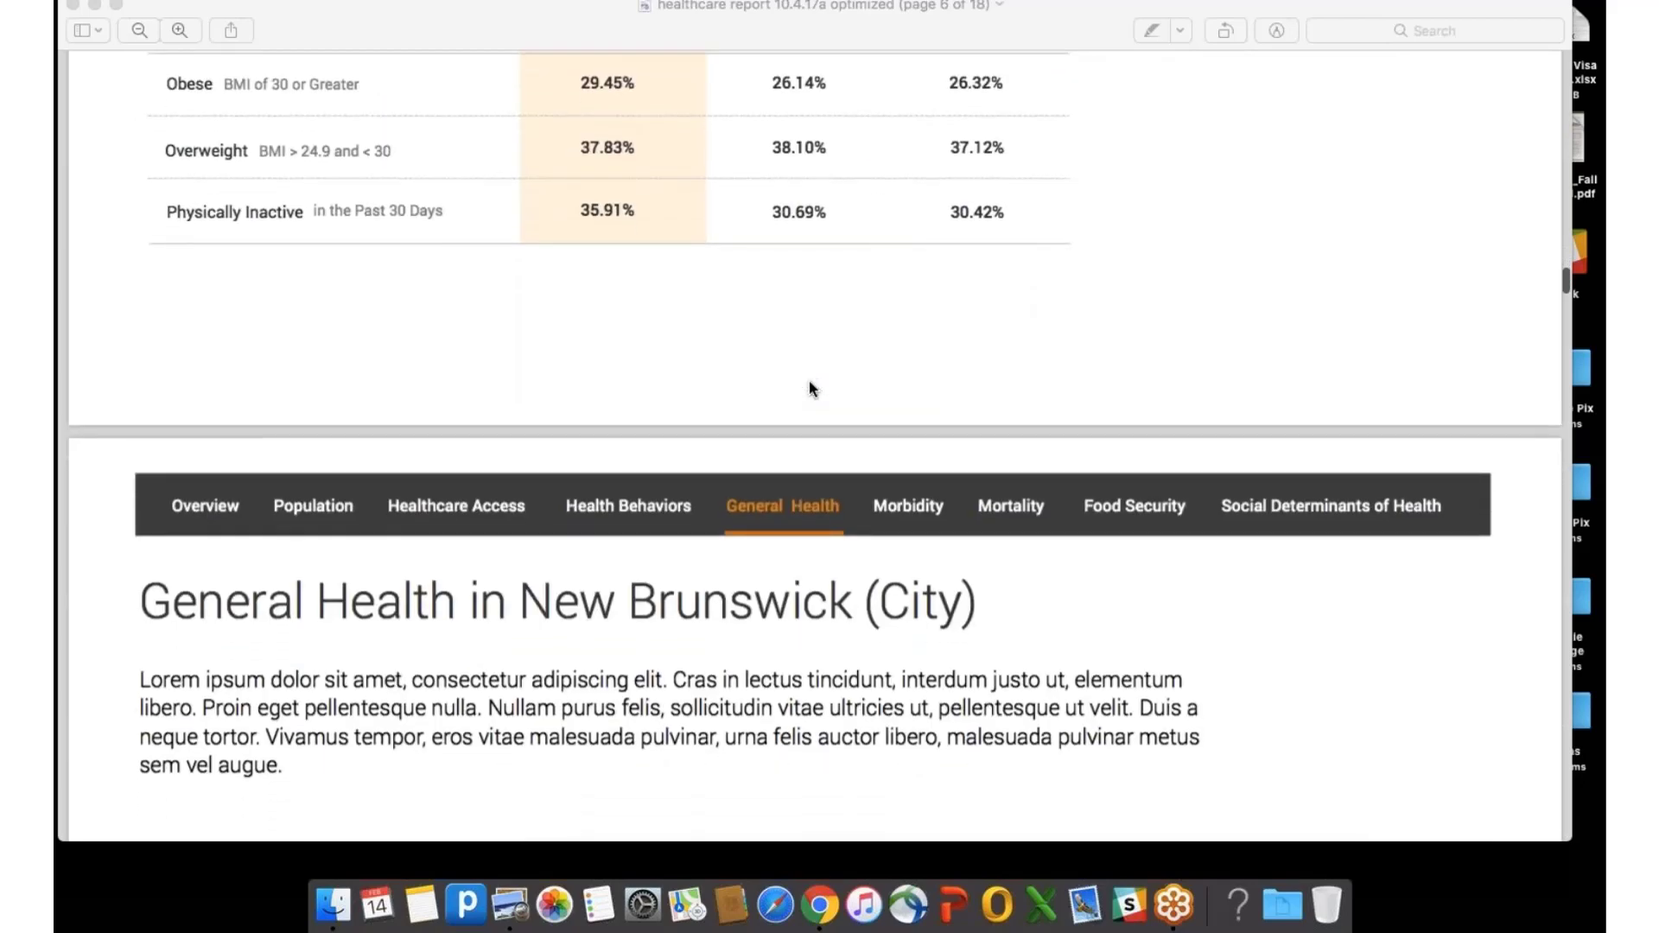
scroll(810, 386, down, 9)
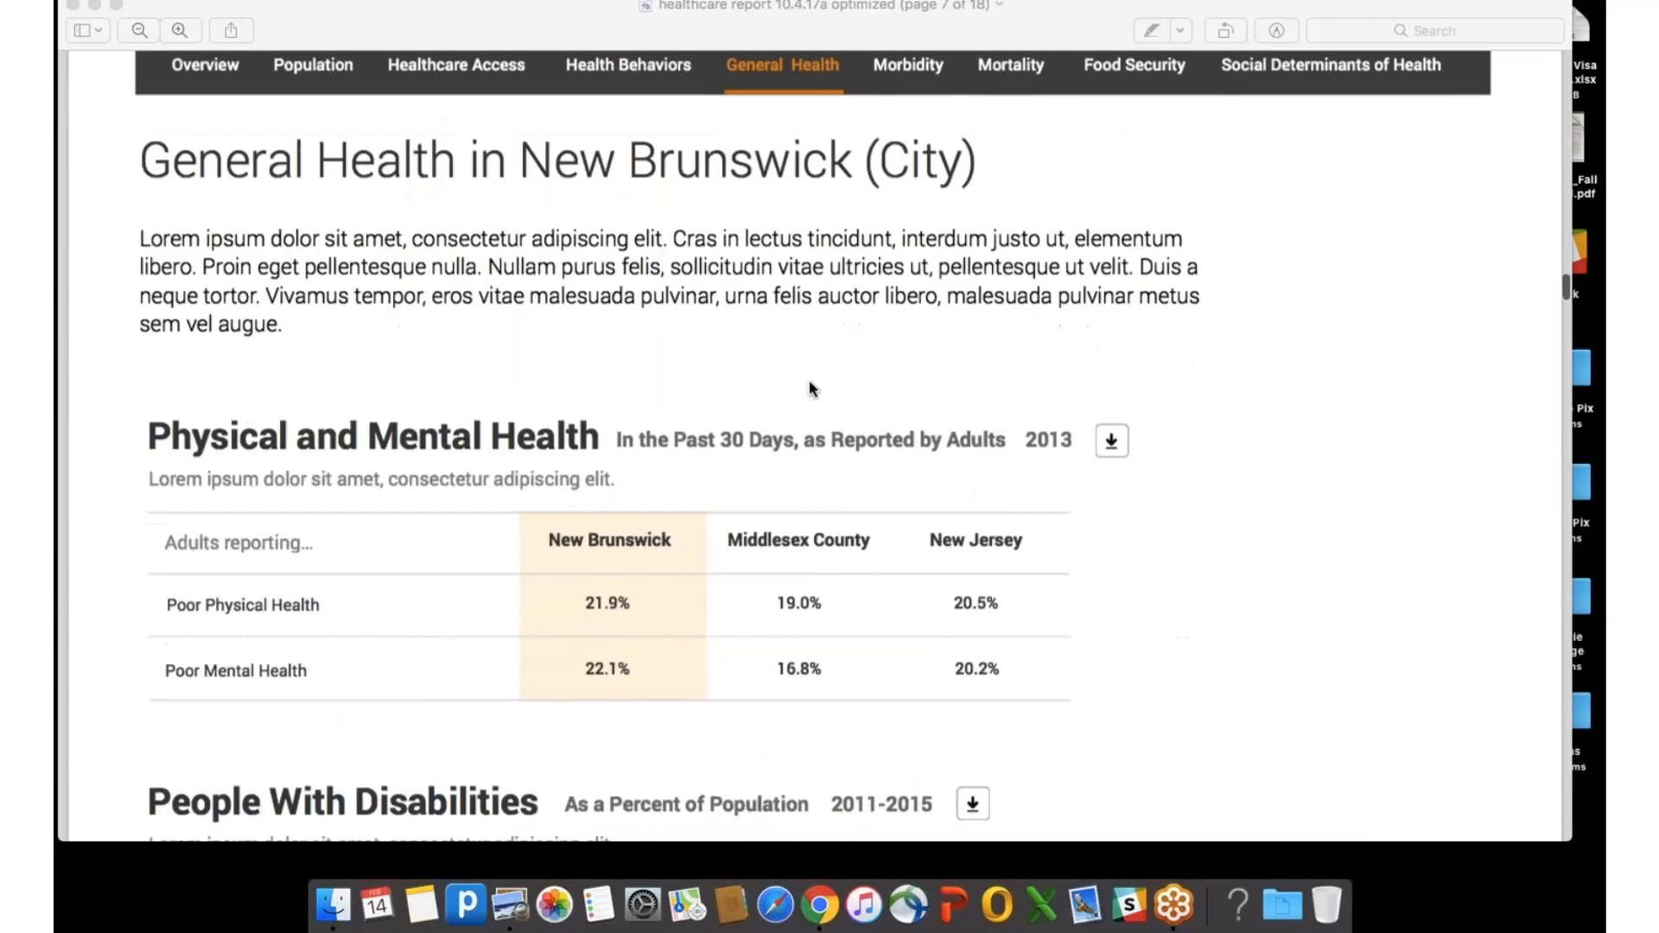
scroll(812, 388, down, 20)
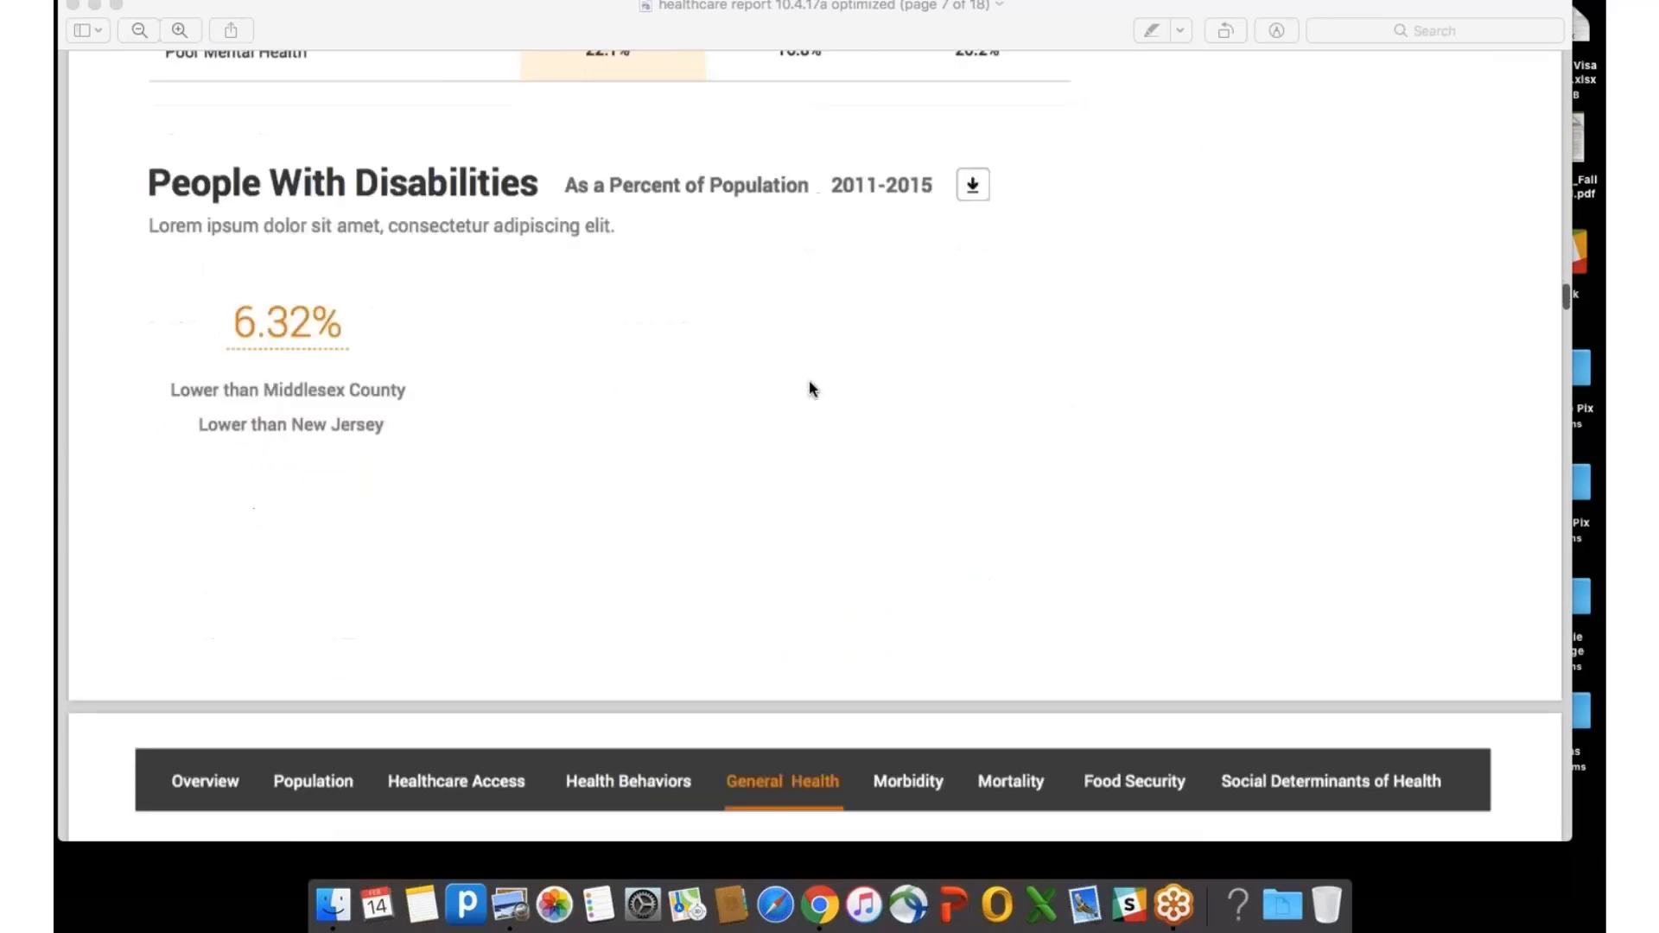
scroll(811, 388, down, 12)
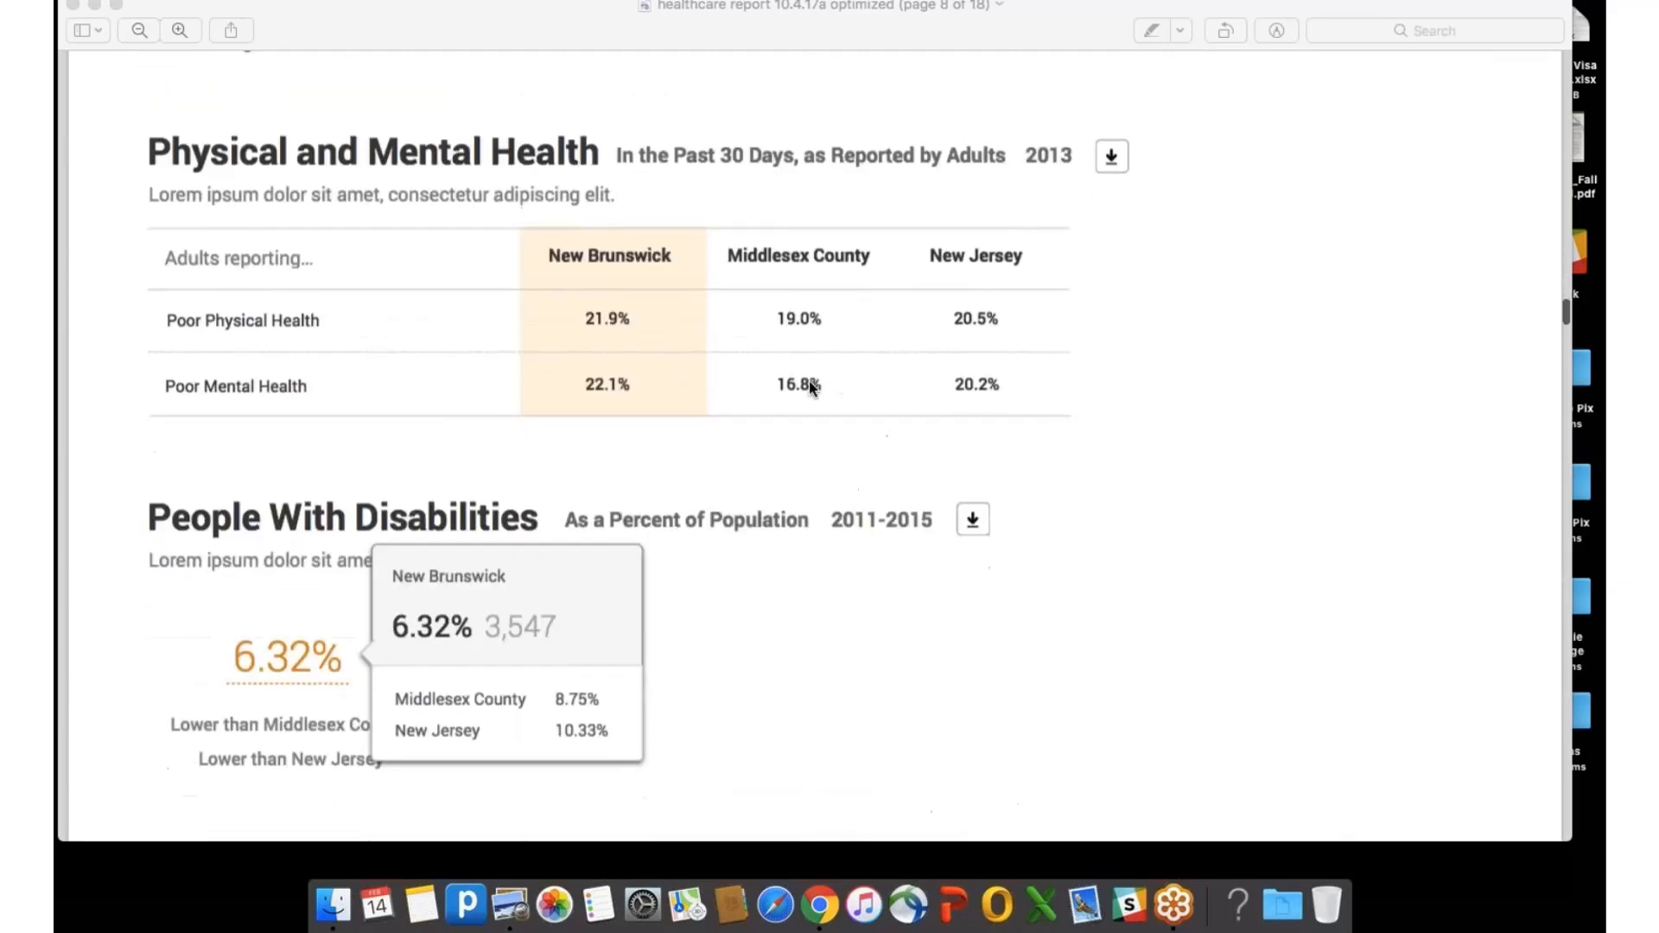
scroll(809, 381, down, 18)
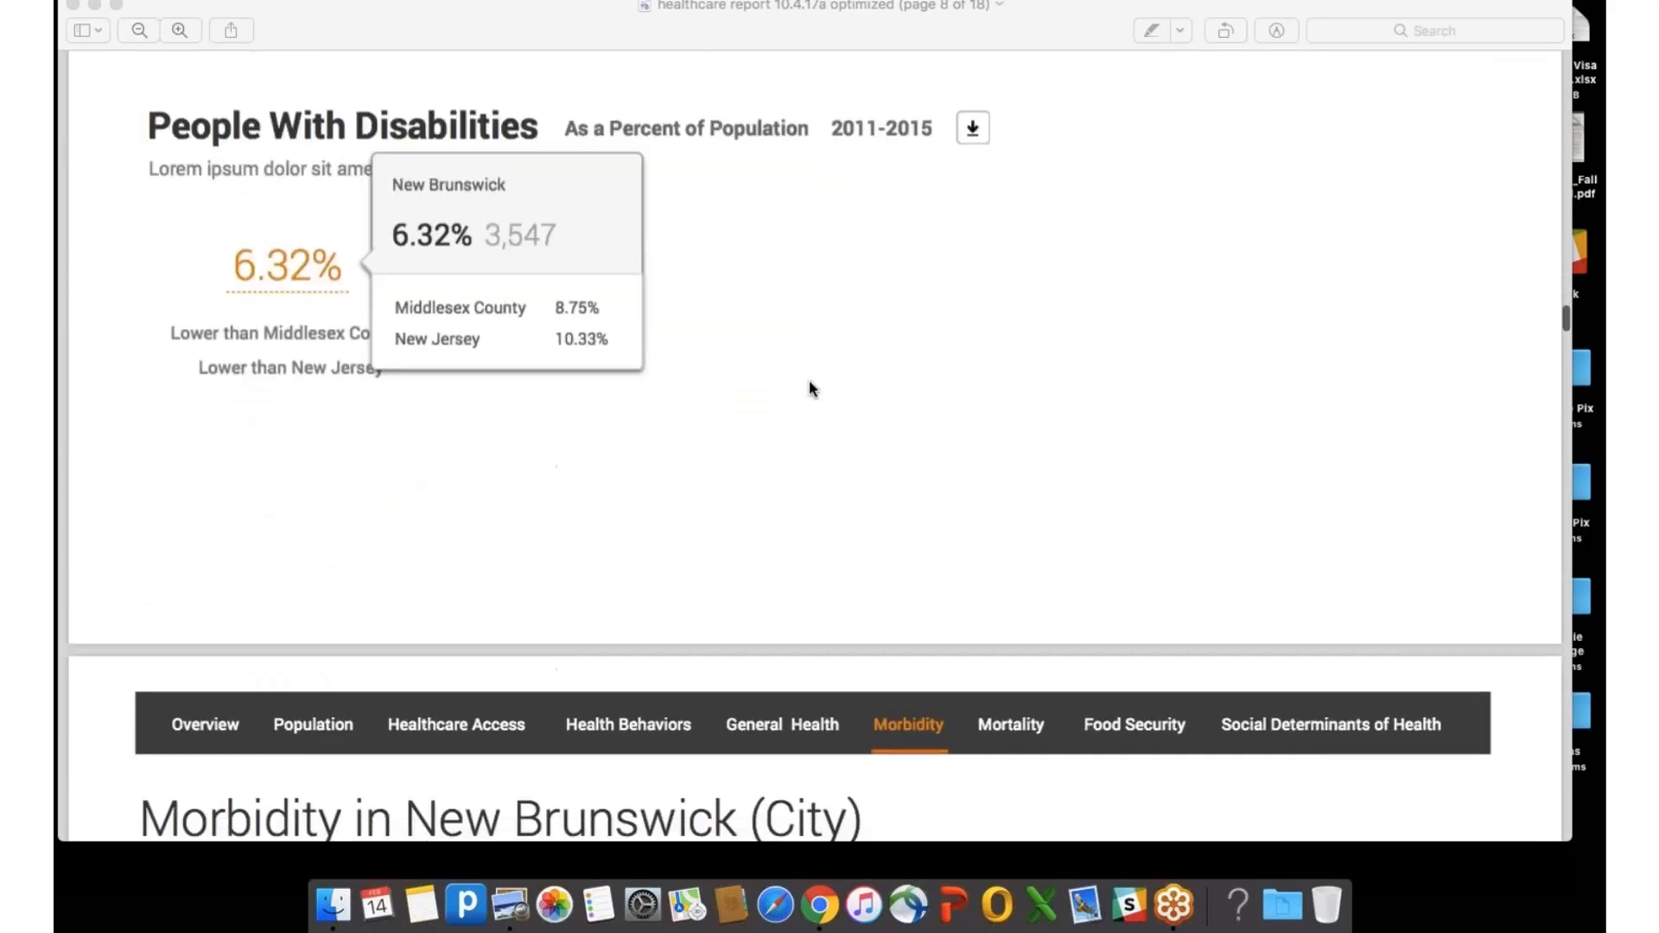
scroll(809, 381, down, 20)
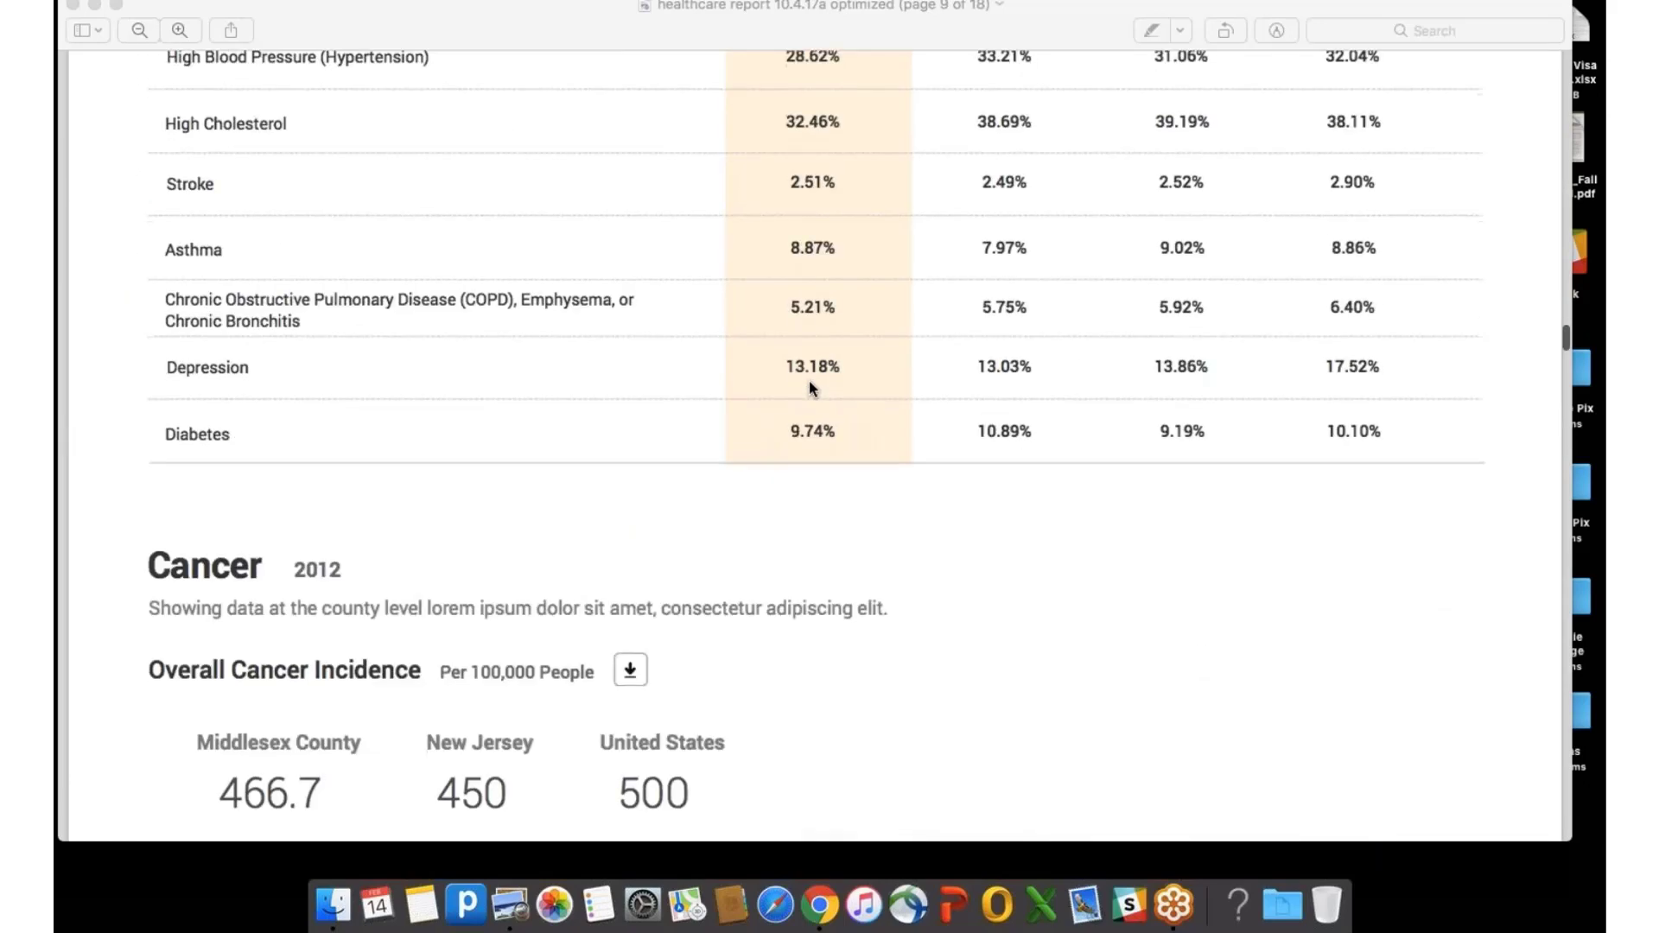
scroll(808, 381, down, 20)
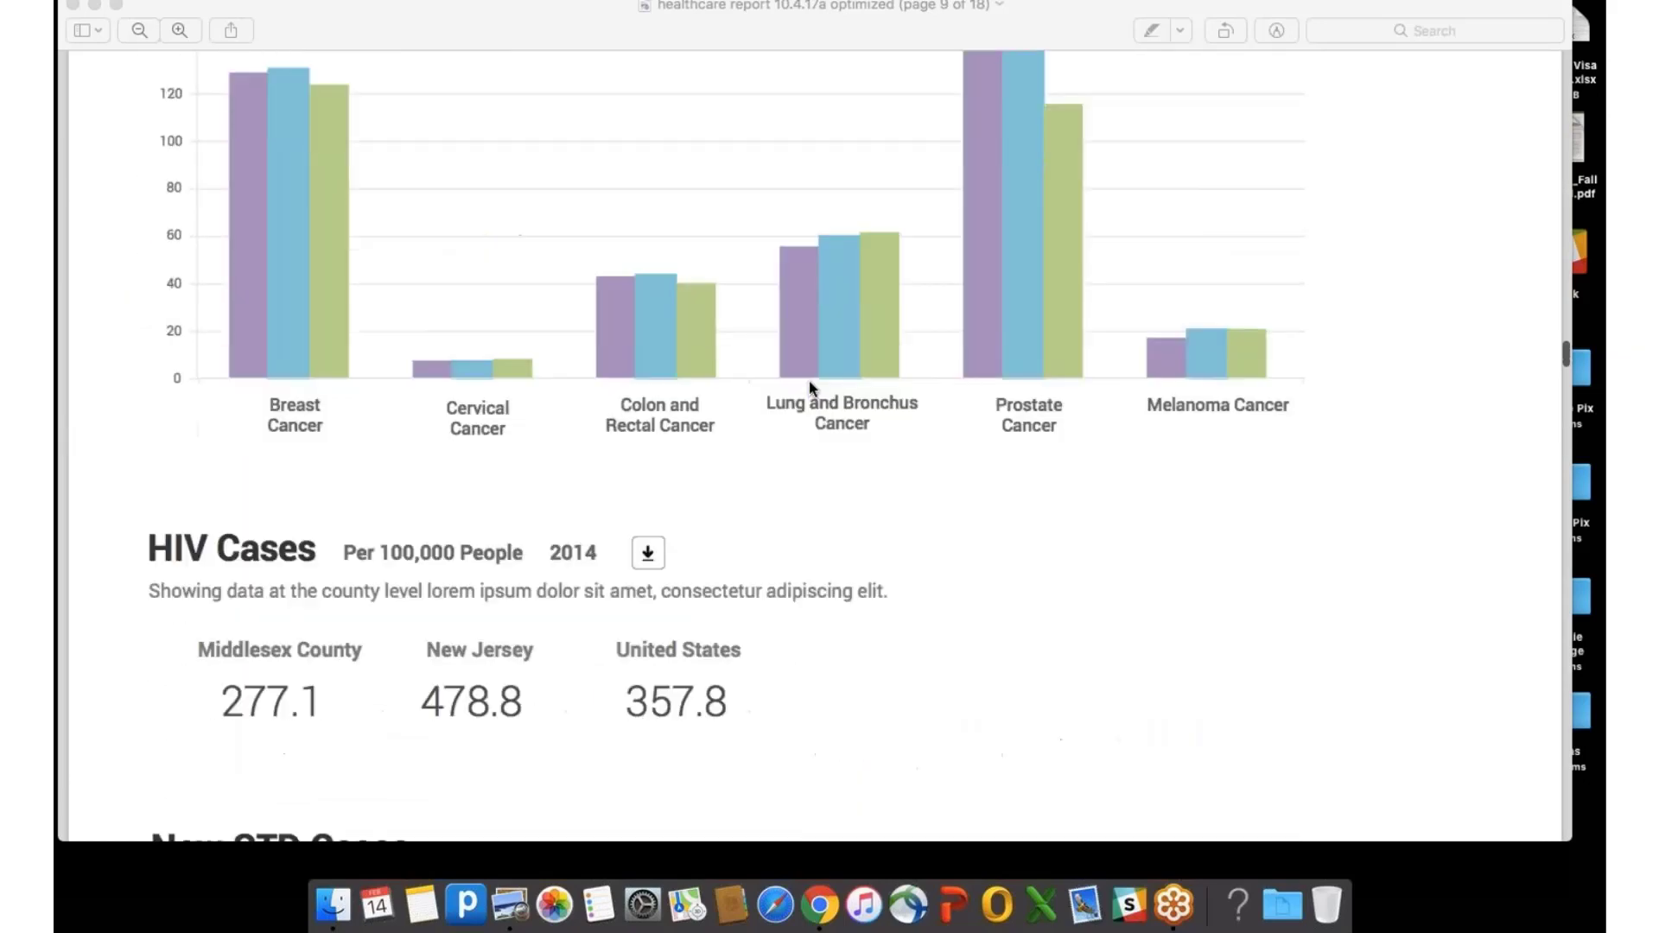
Go back through the mockup's earlier pages to the Overview page of the Community Health Report.
scroll(809, 380, up, 20)
scroll(809, 380, up, 20)
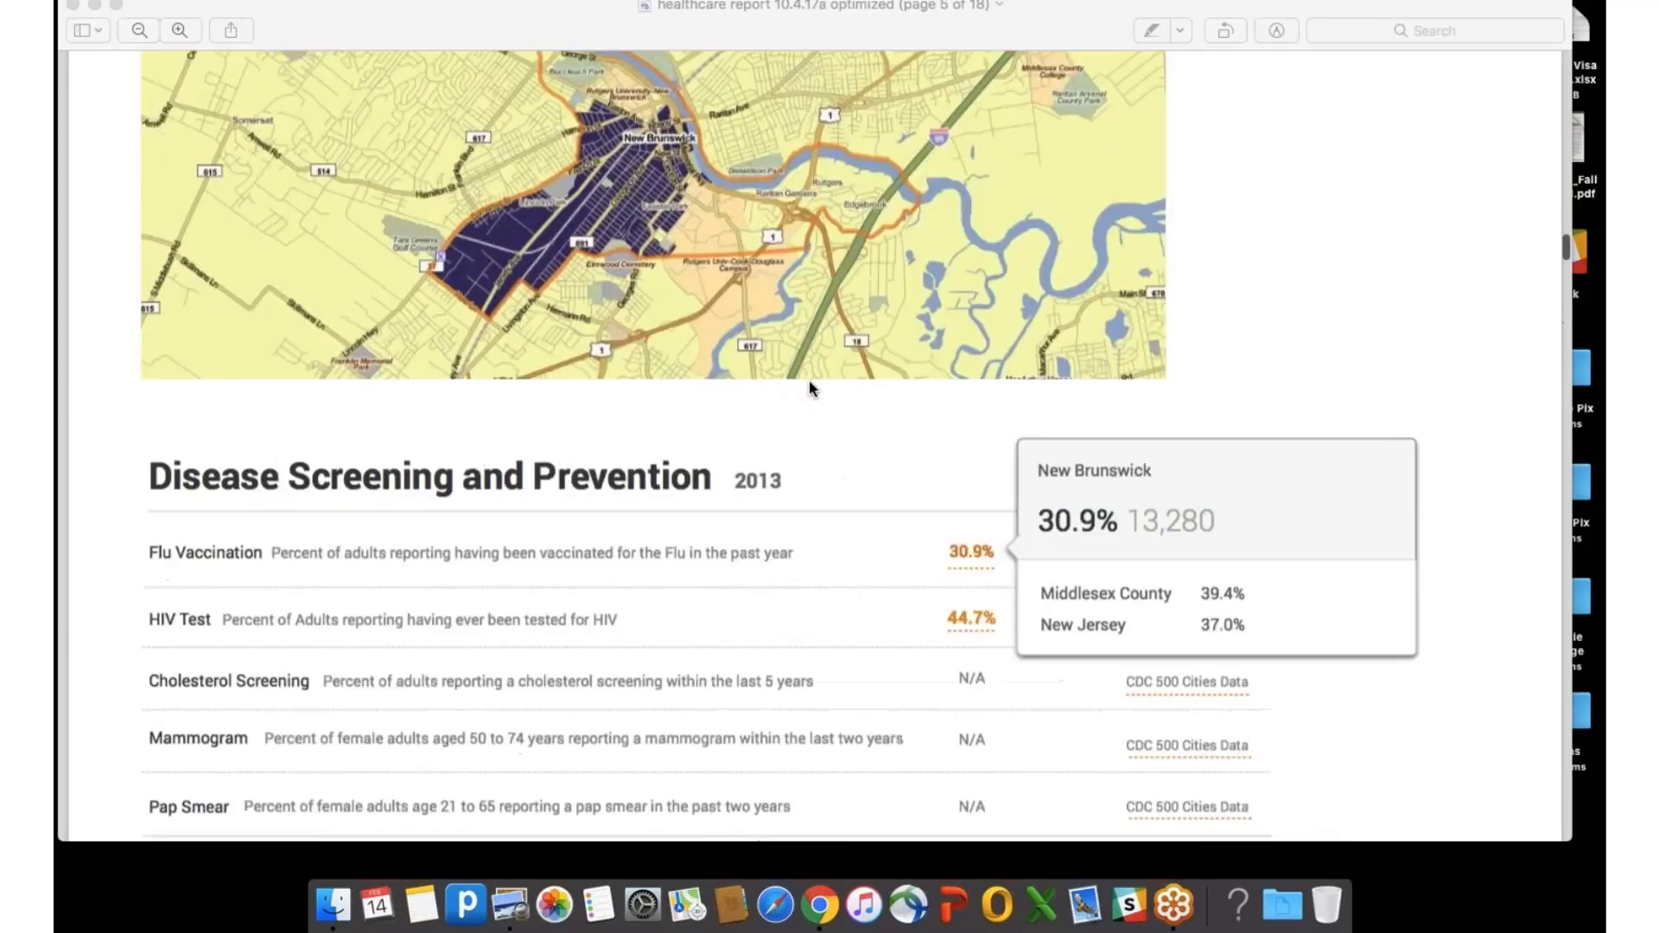
scroll(811, 389, up, 20)
scroll(810, 389, down, 15)
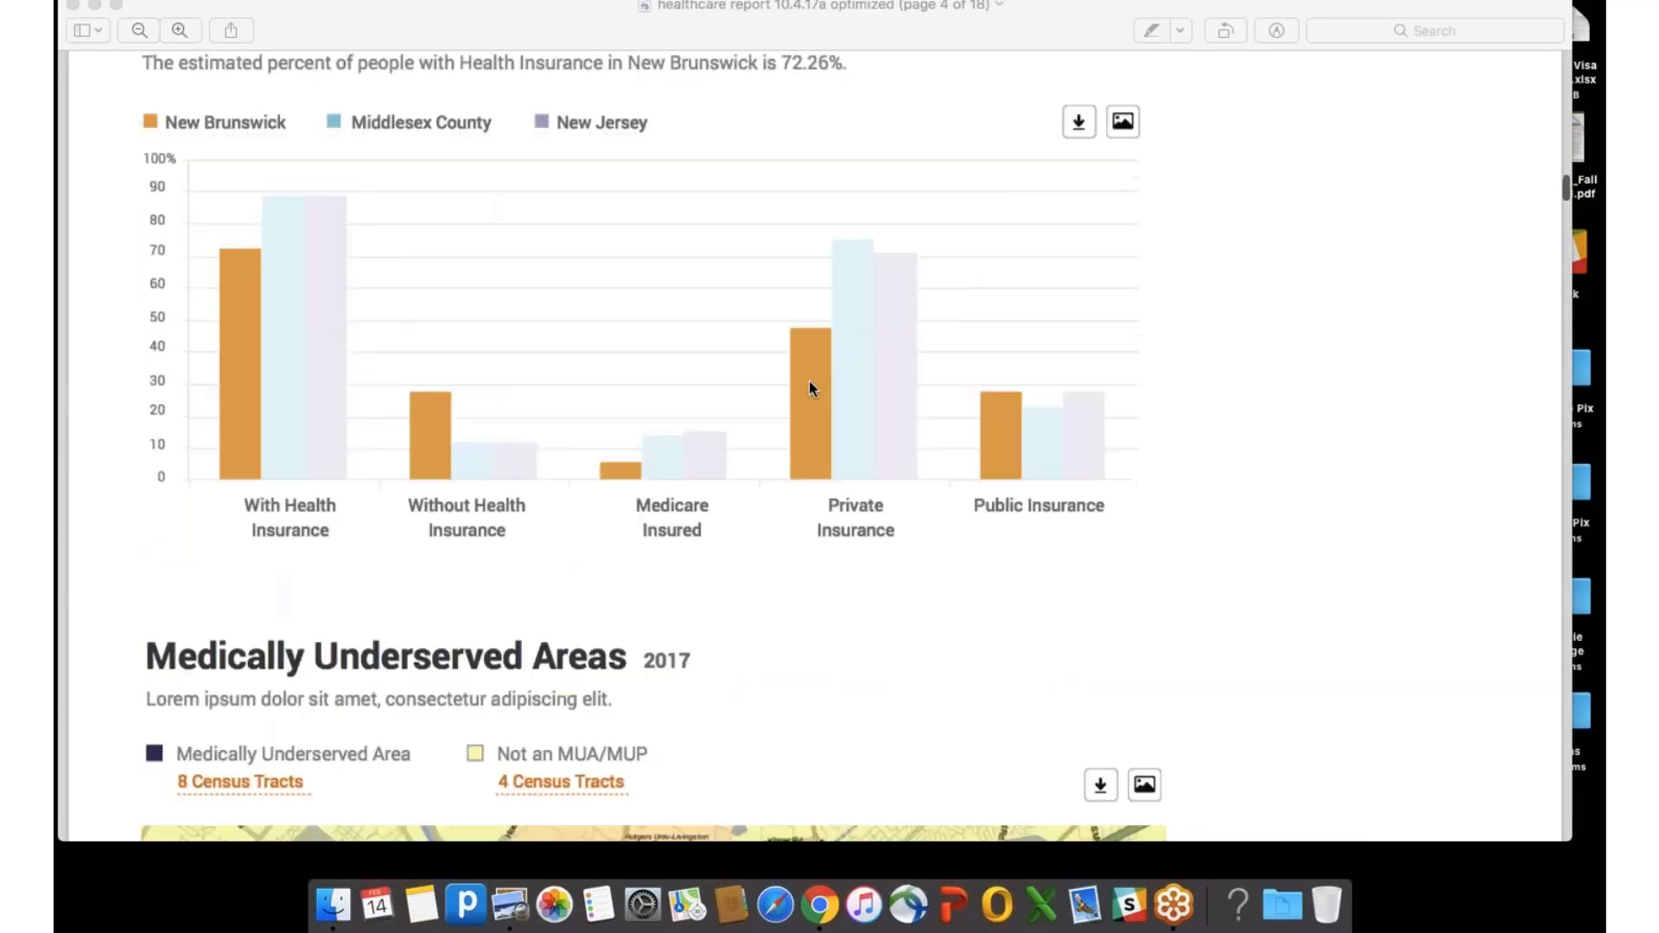
scroll(811, 389, up, 15)
scroll(810, 385, up, 20)
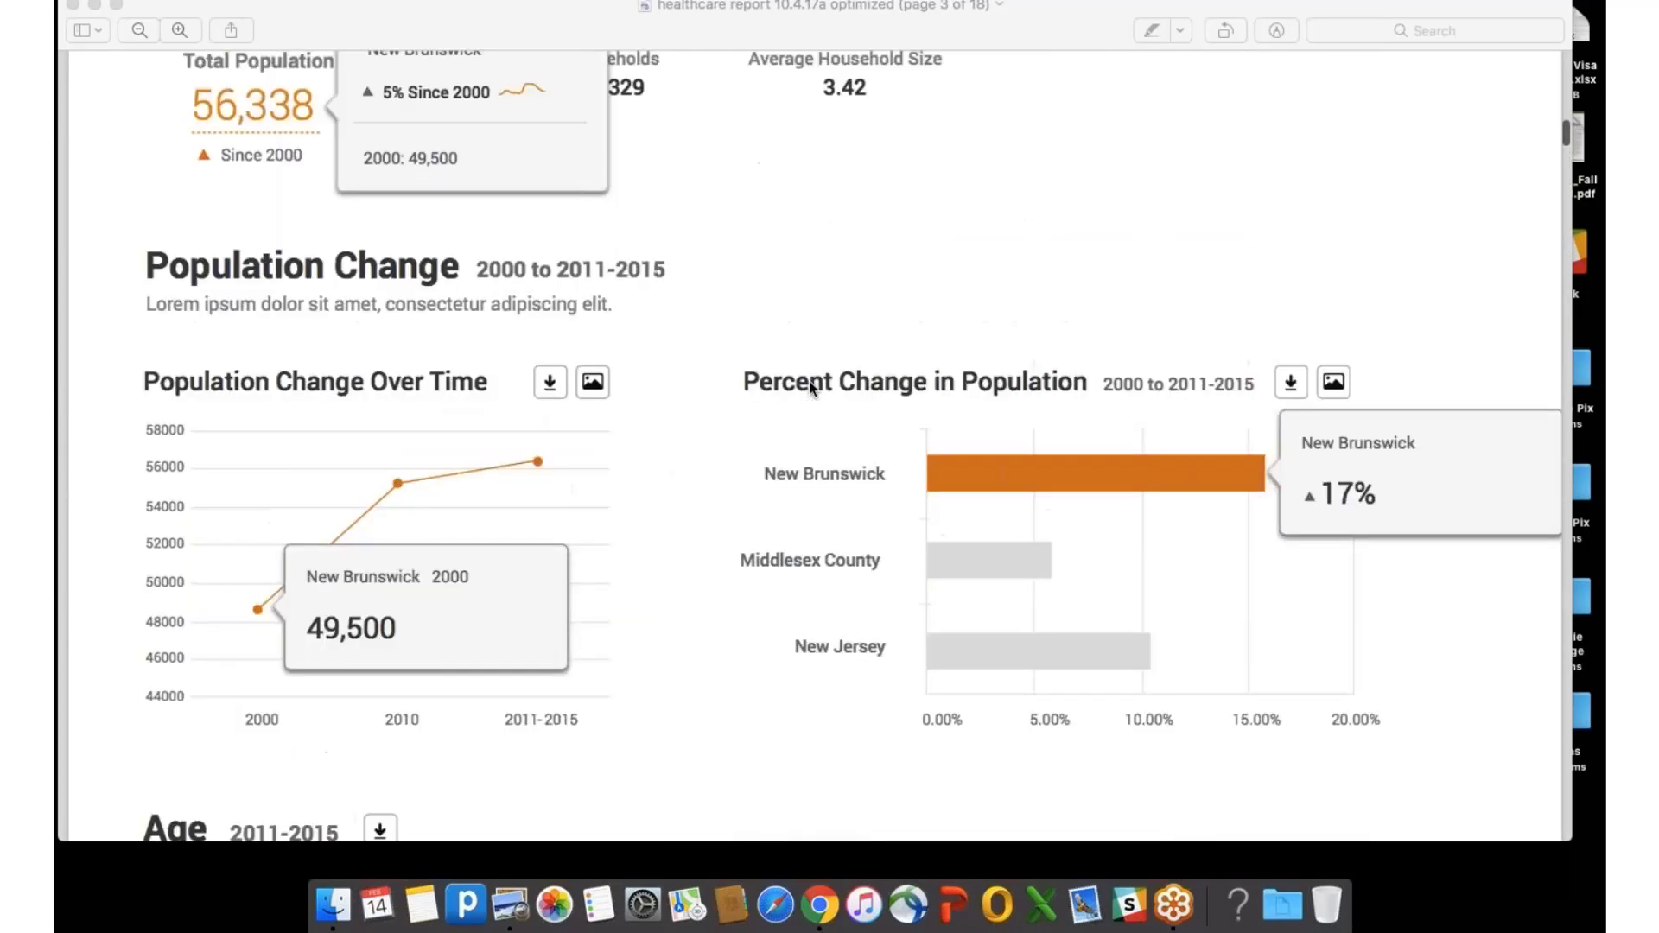
scroll(811, 389, up, 20)
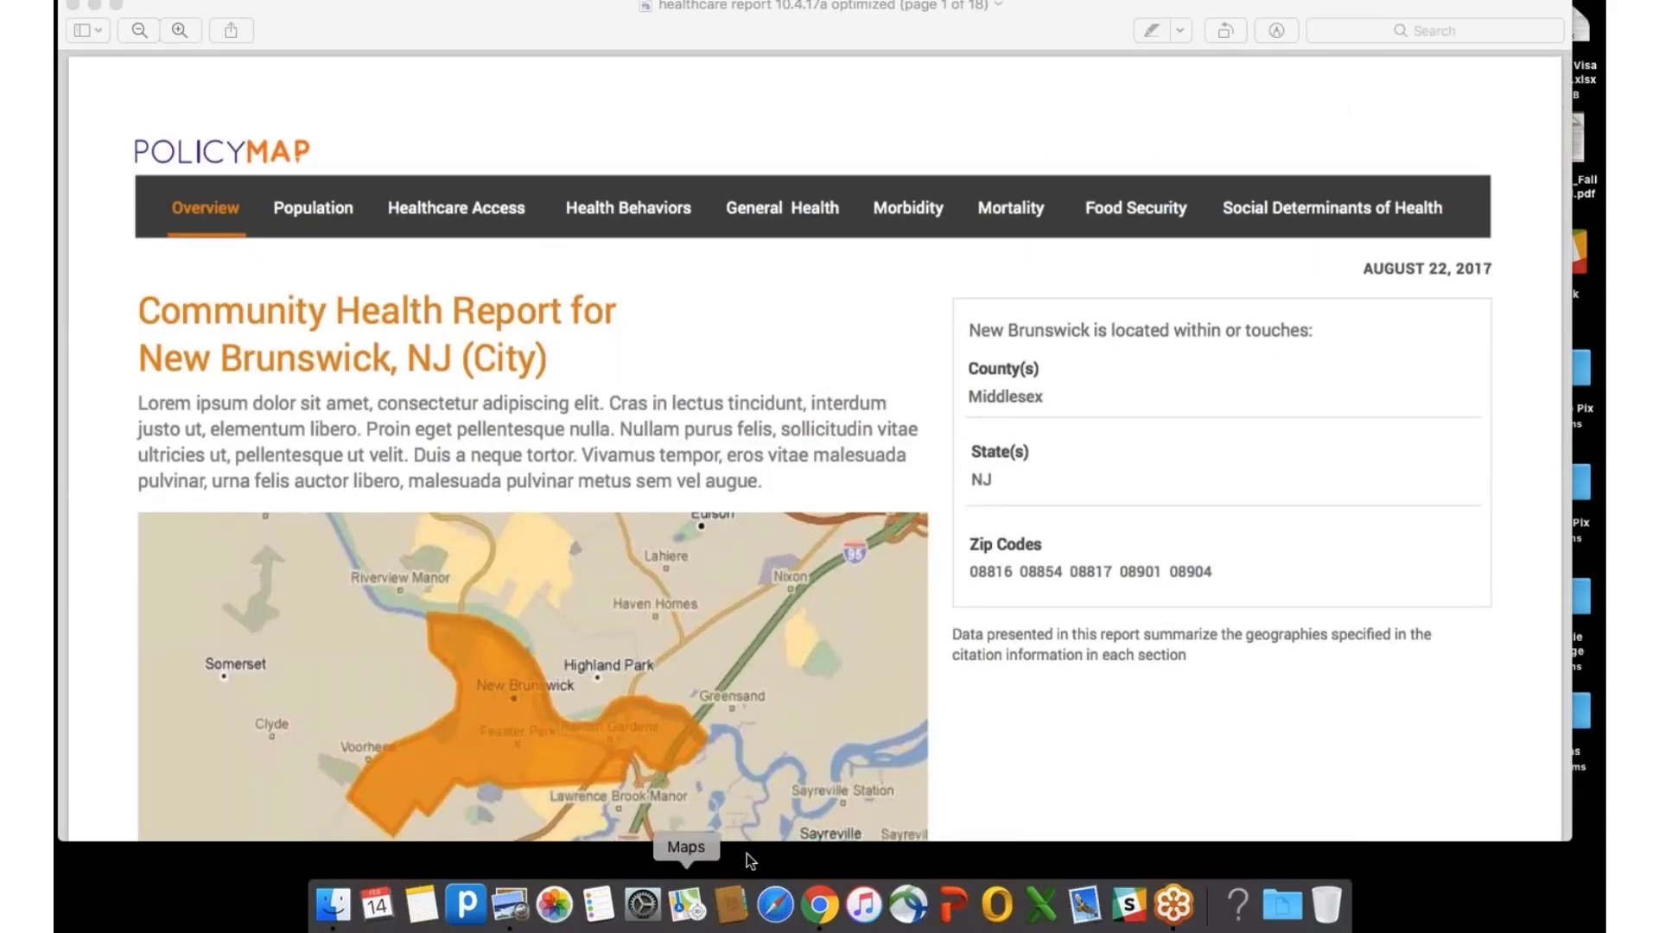
Switch to PolicyMap in Chrome and add the 4-Year Colleges and Universities education points to a 3-Layer Map.
click(818, 906)
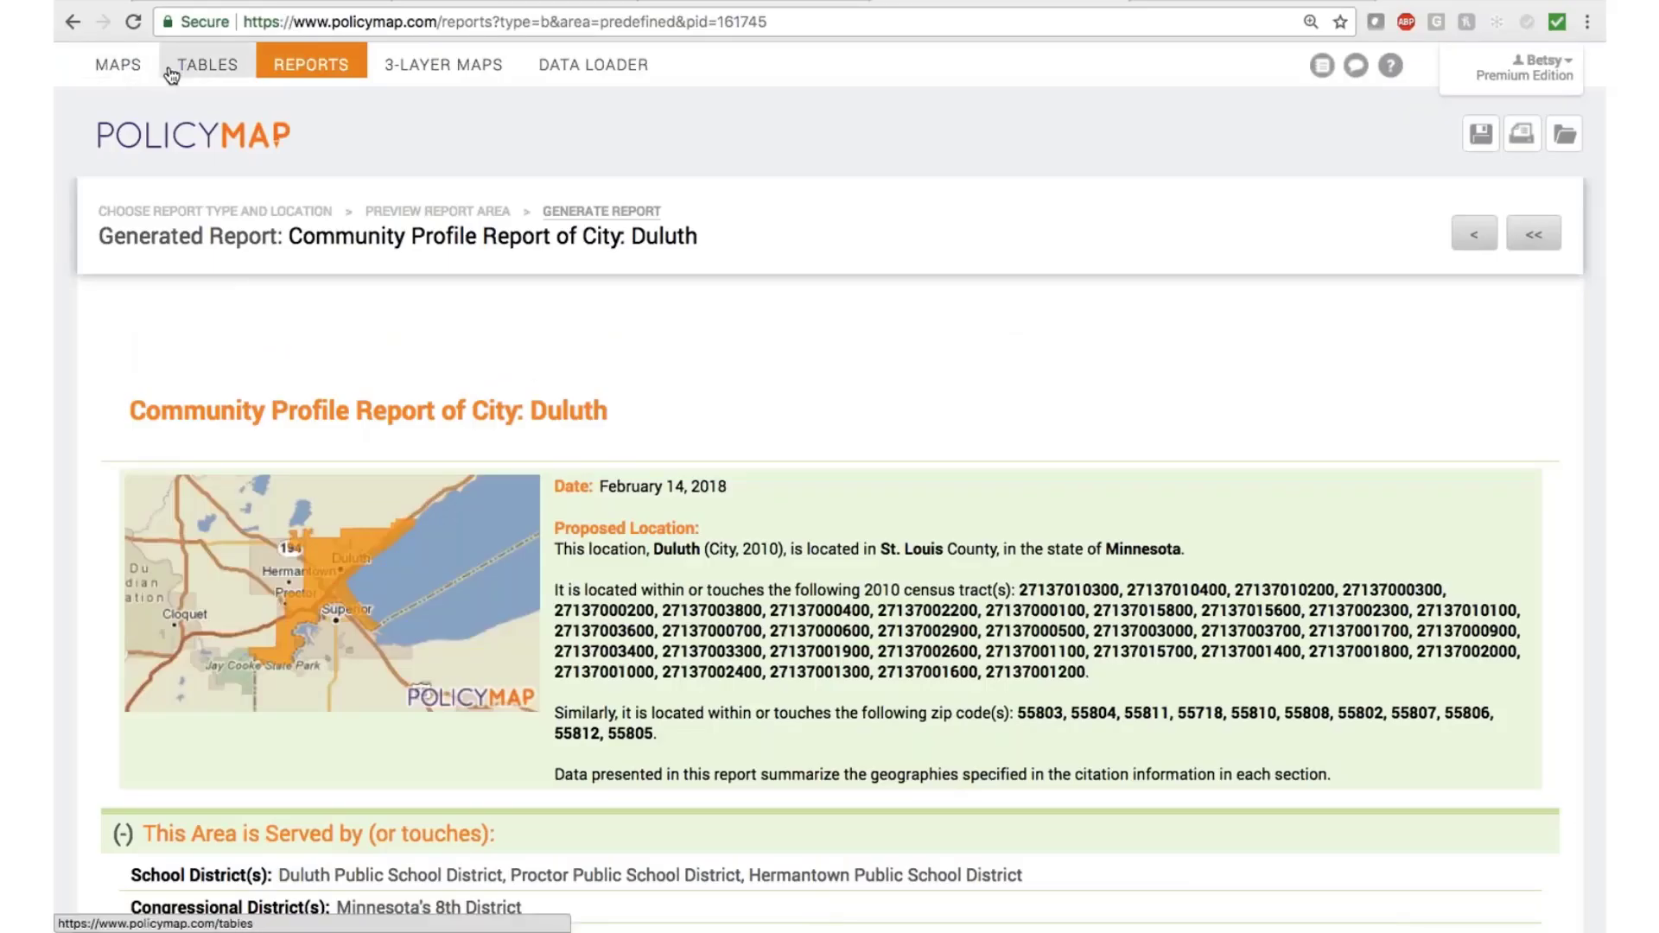
click(440, 78)
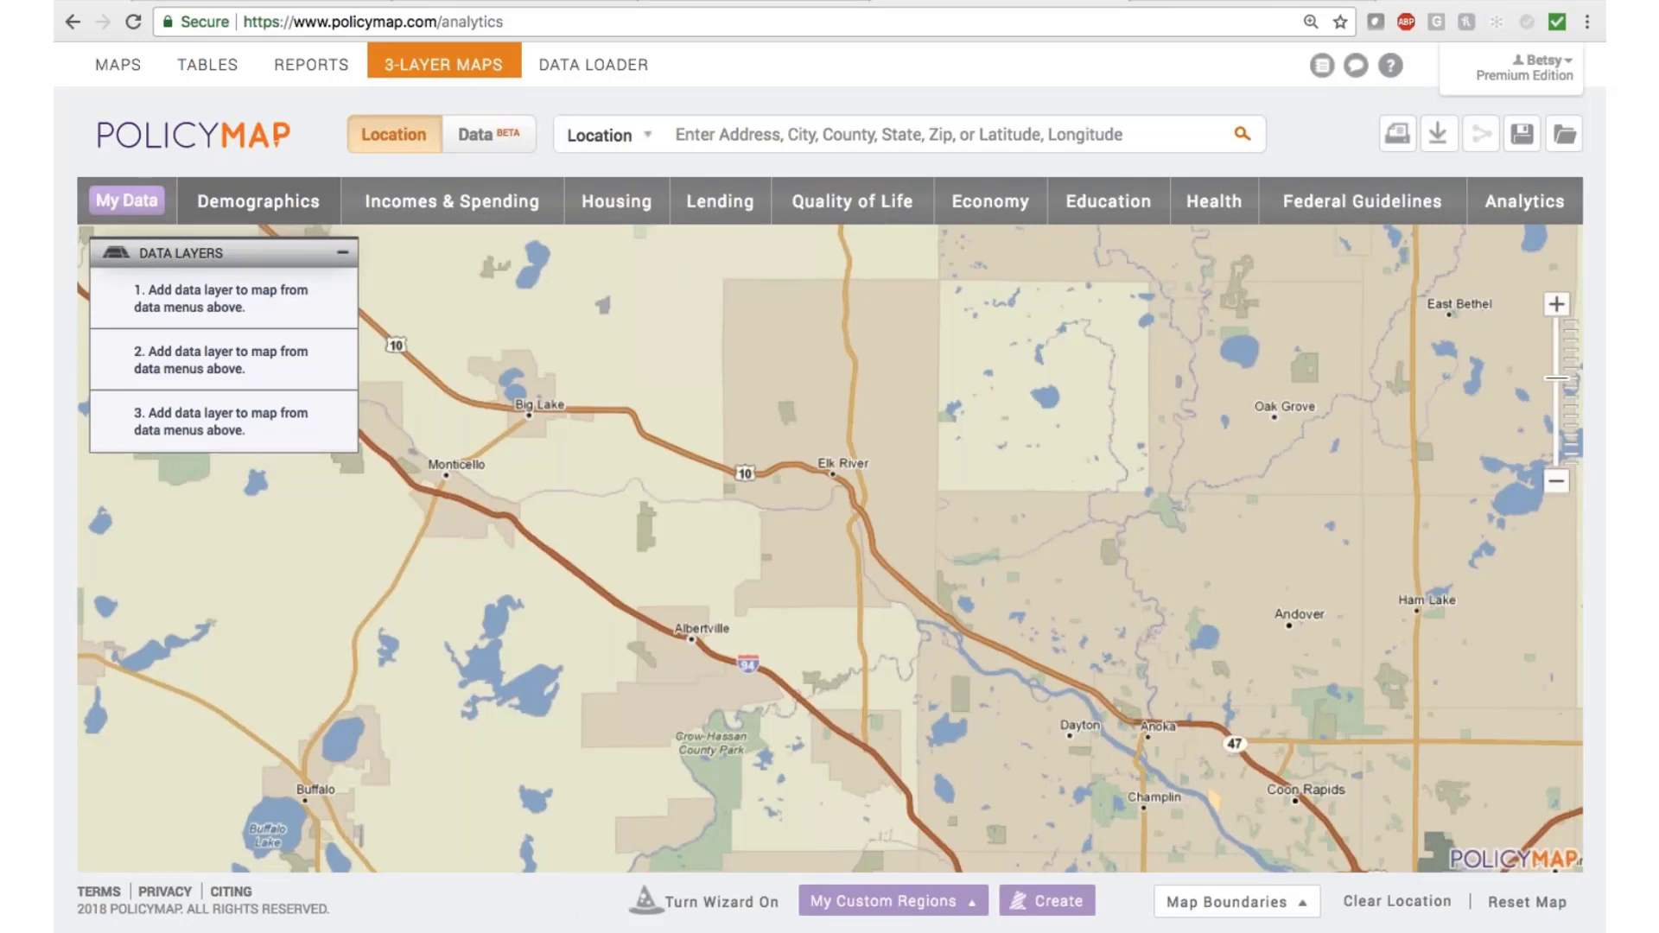
click(1109, 200)
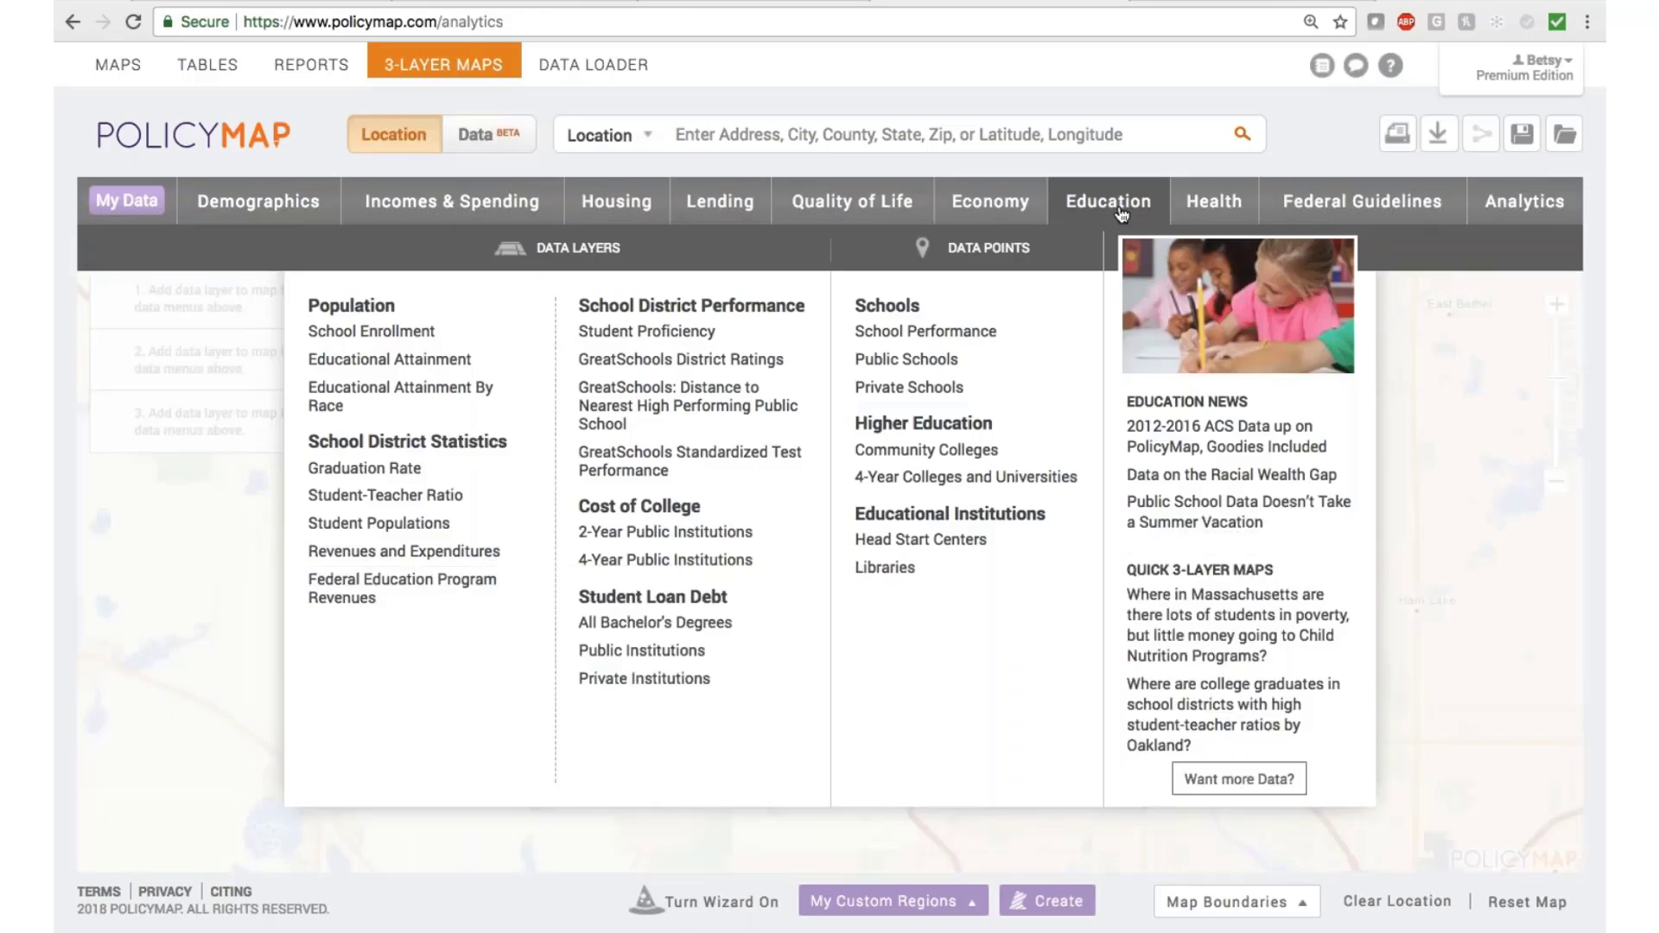
click(966, 476)
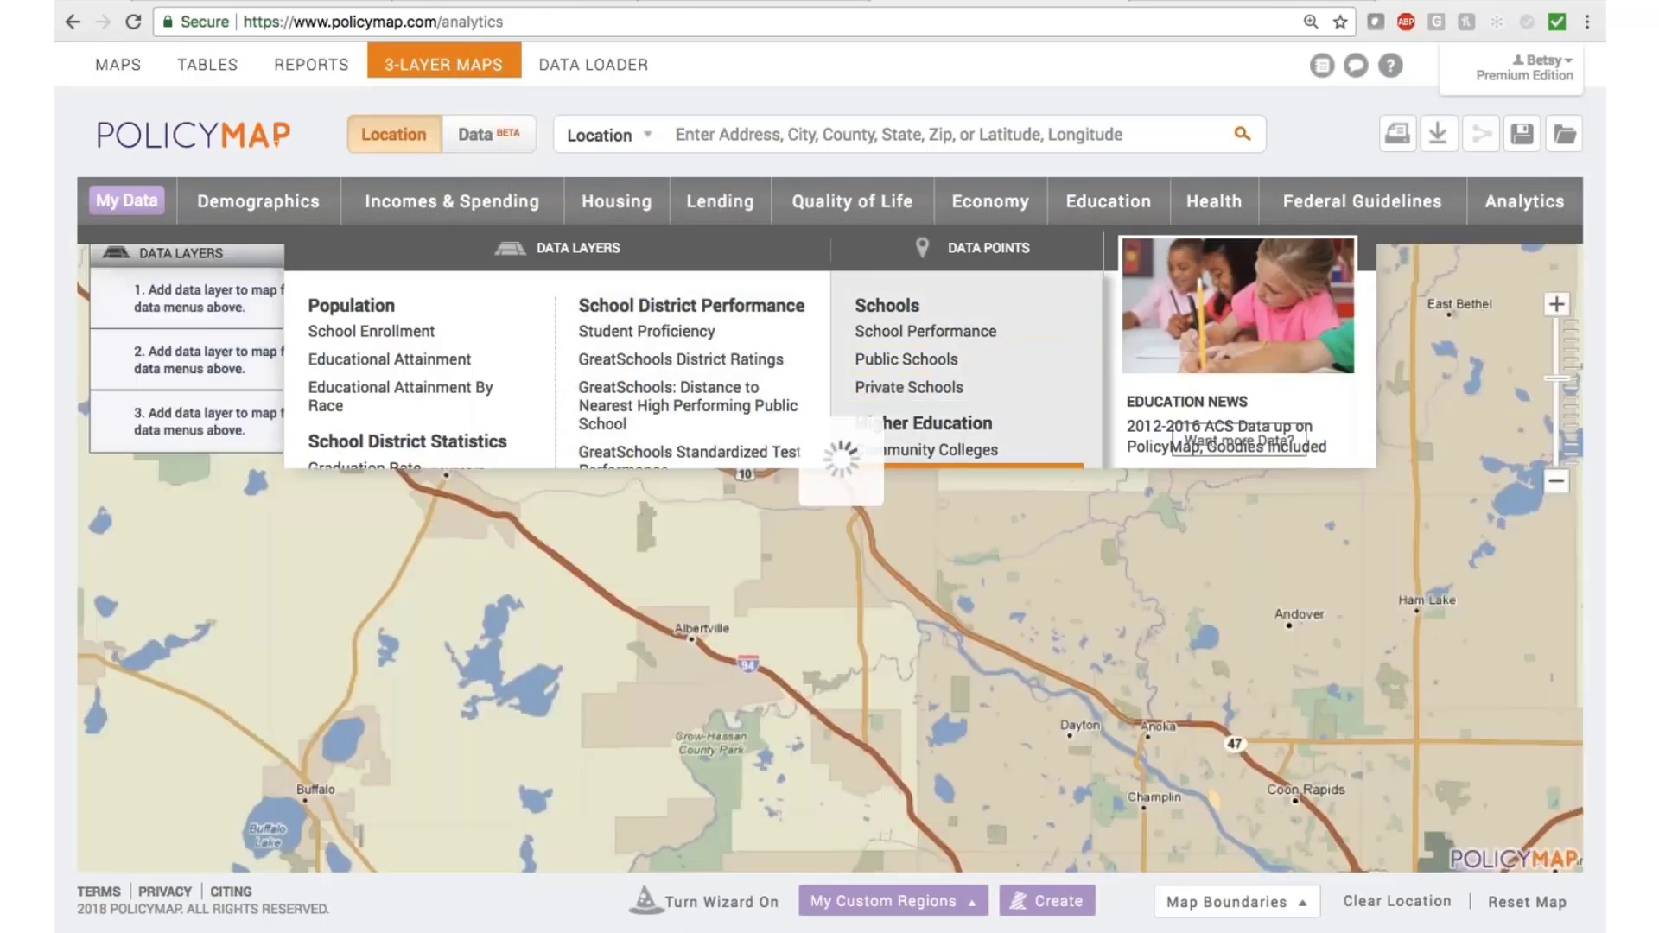
Search the college points for Walden University to locate it on the map, and close its site information pop-up.
click(556, 366)
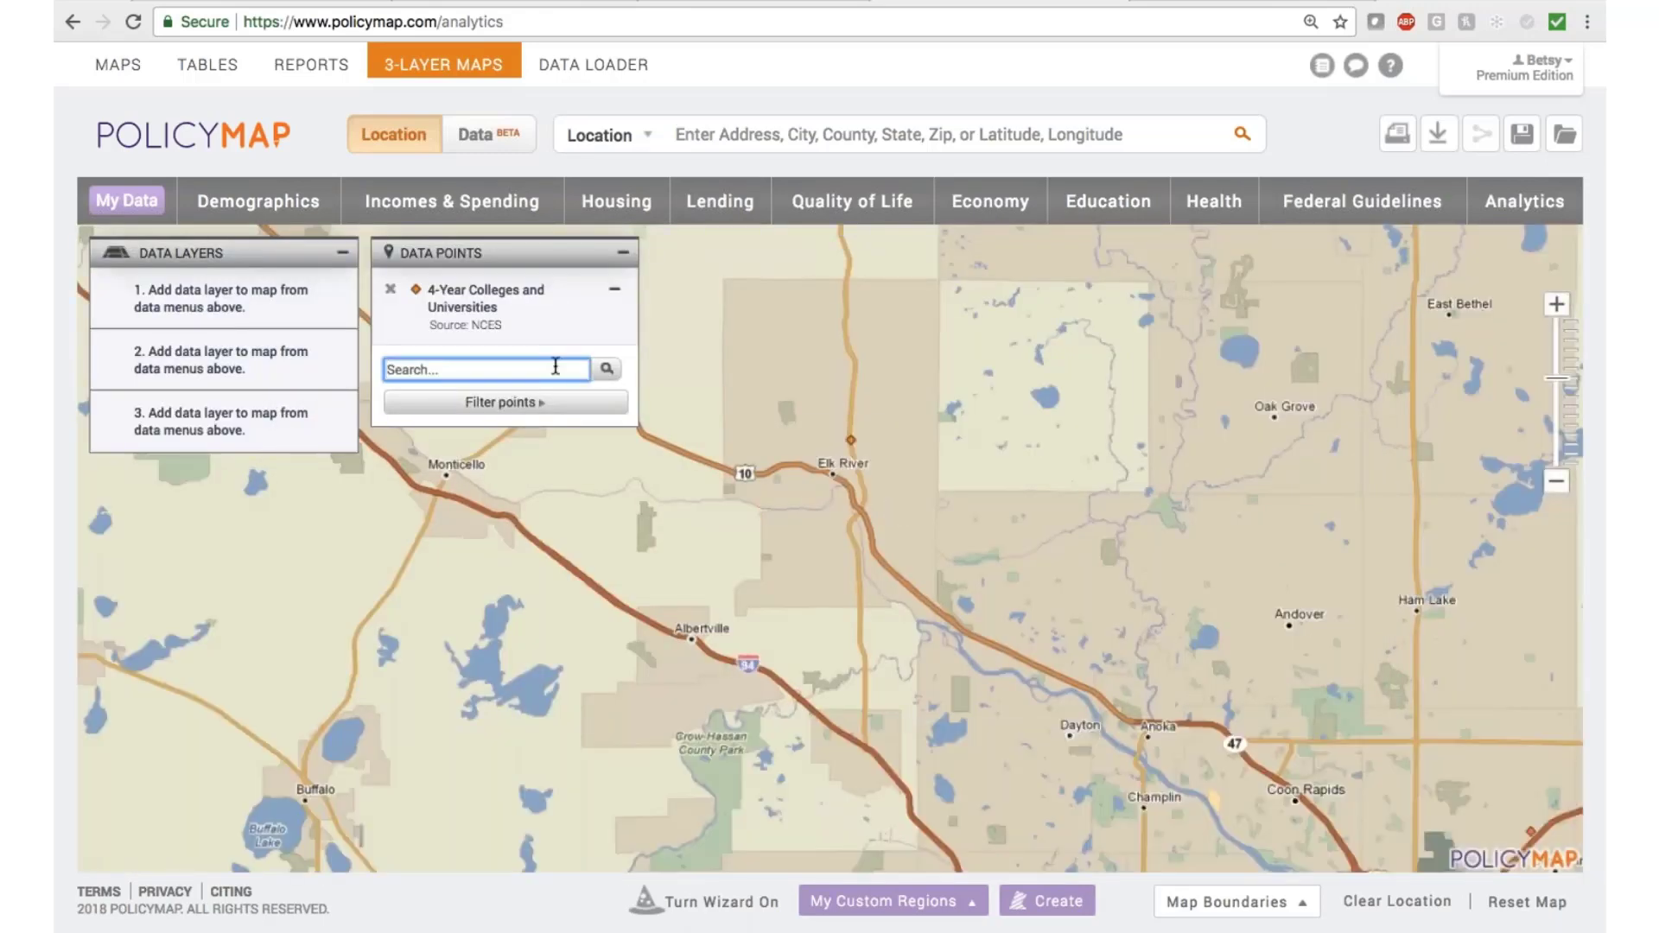
text(walde)
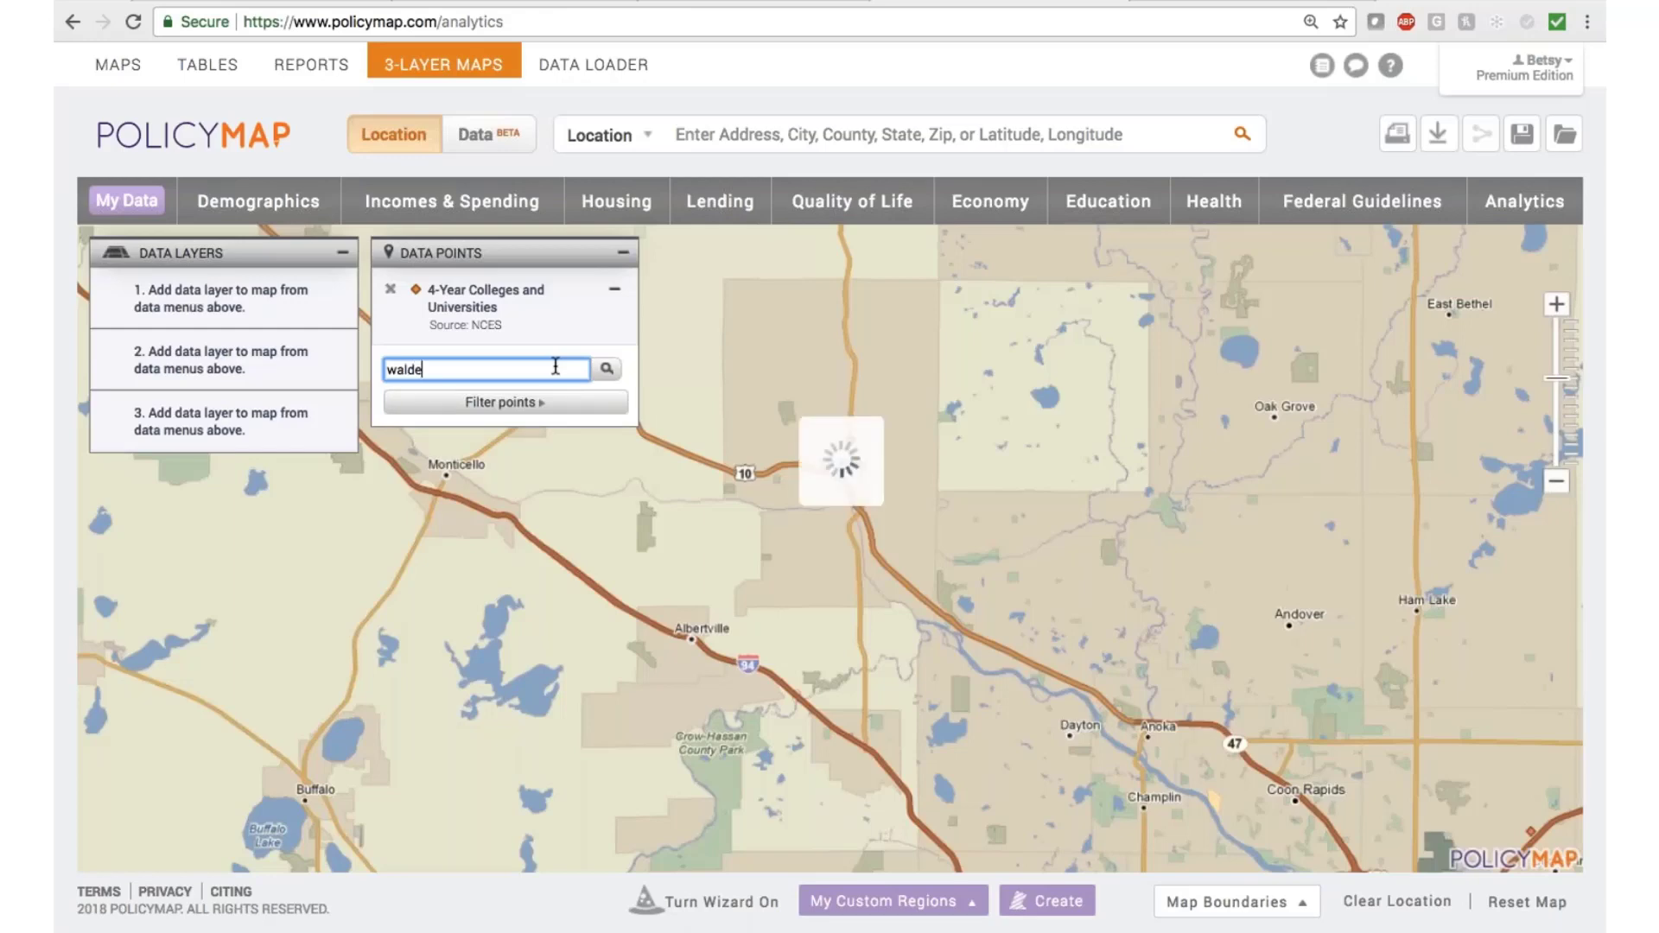
click(558, 399)
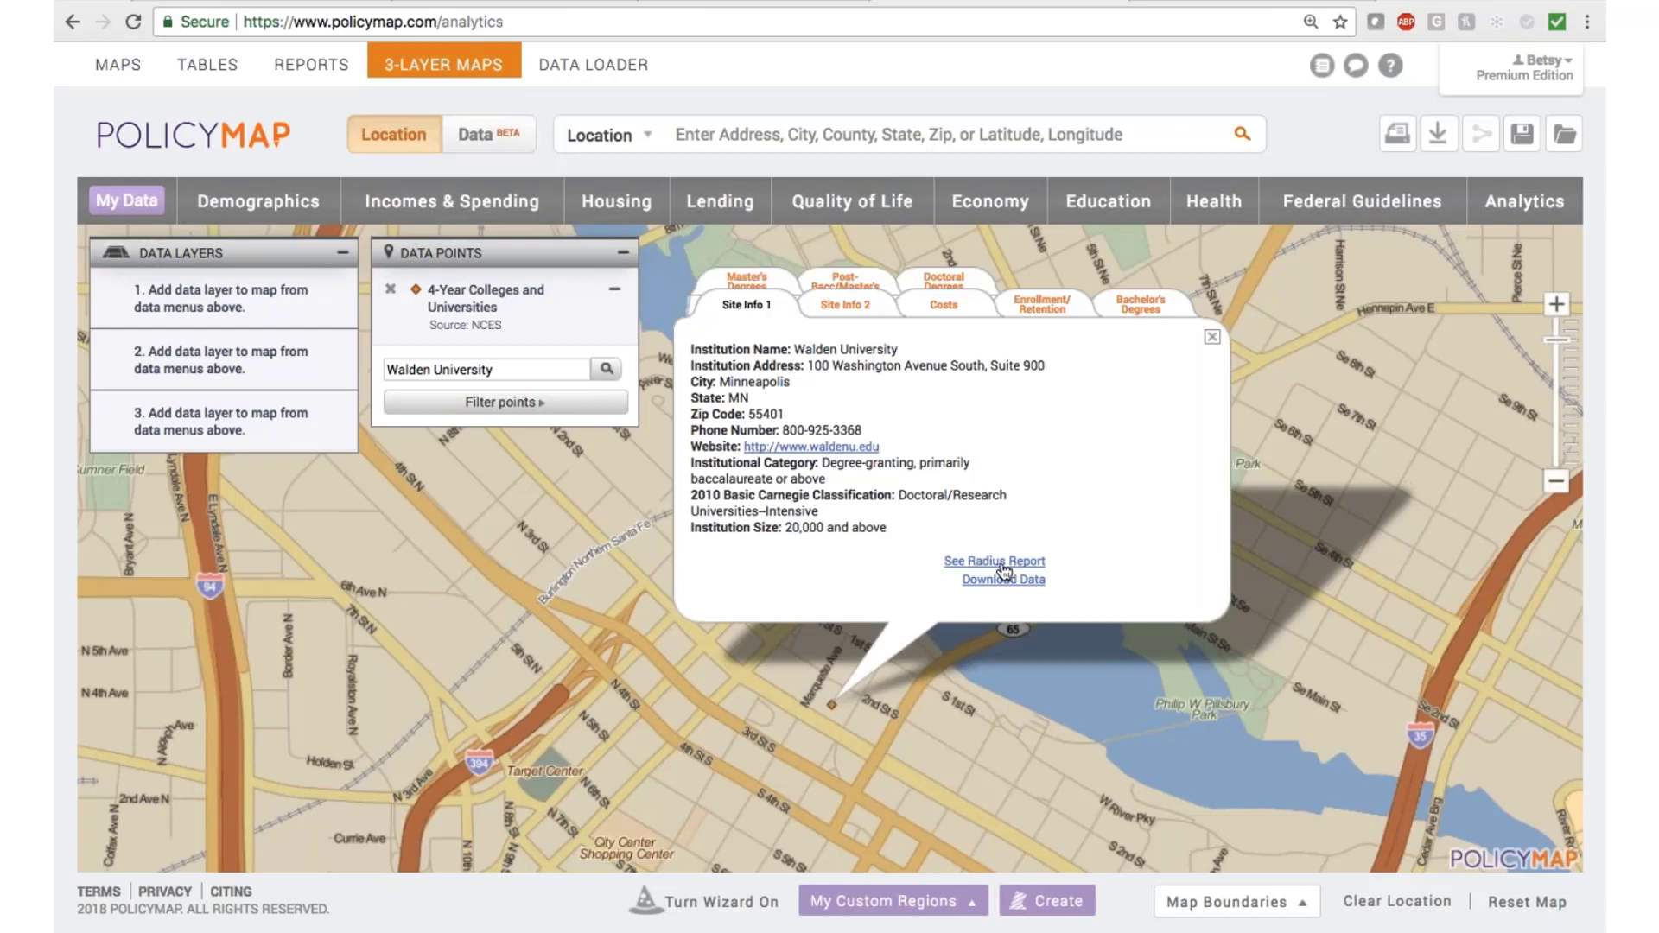
click(1213, 339)
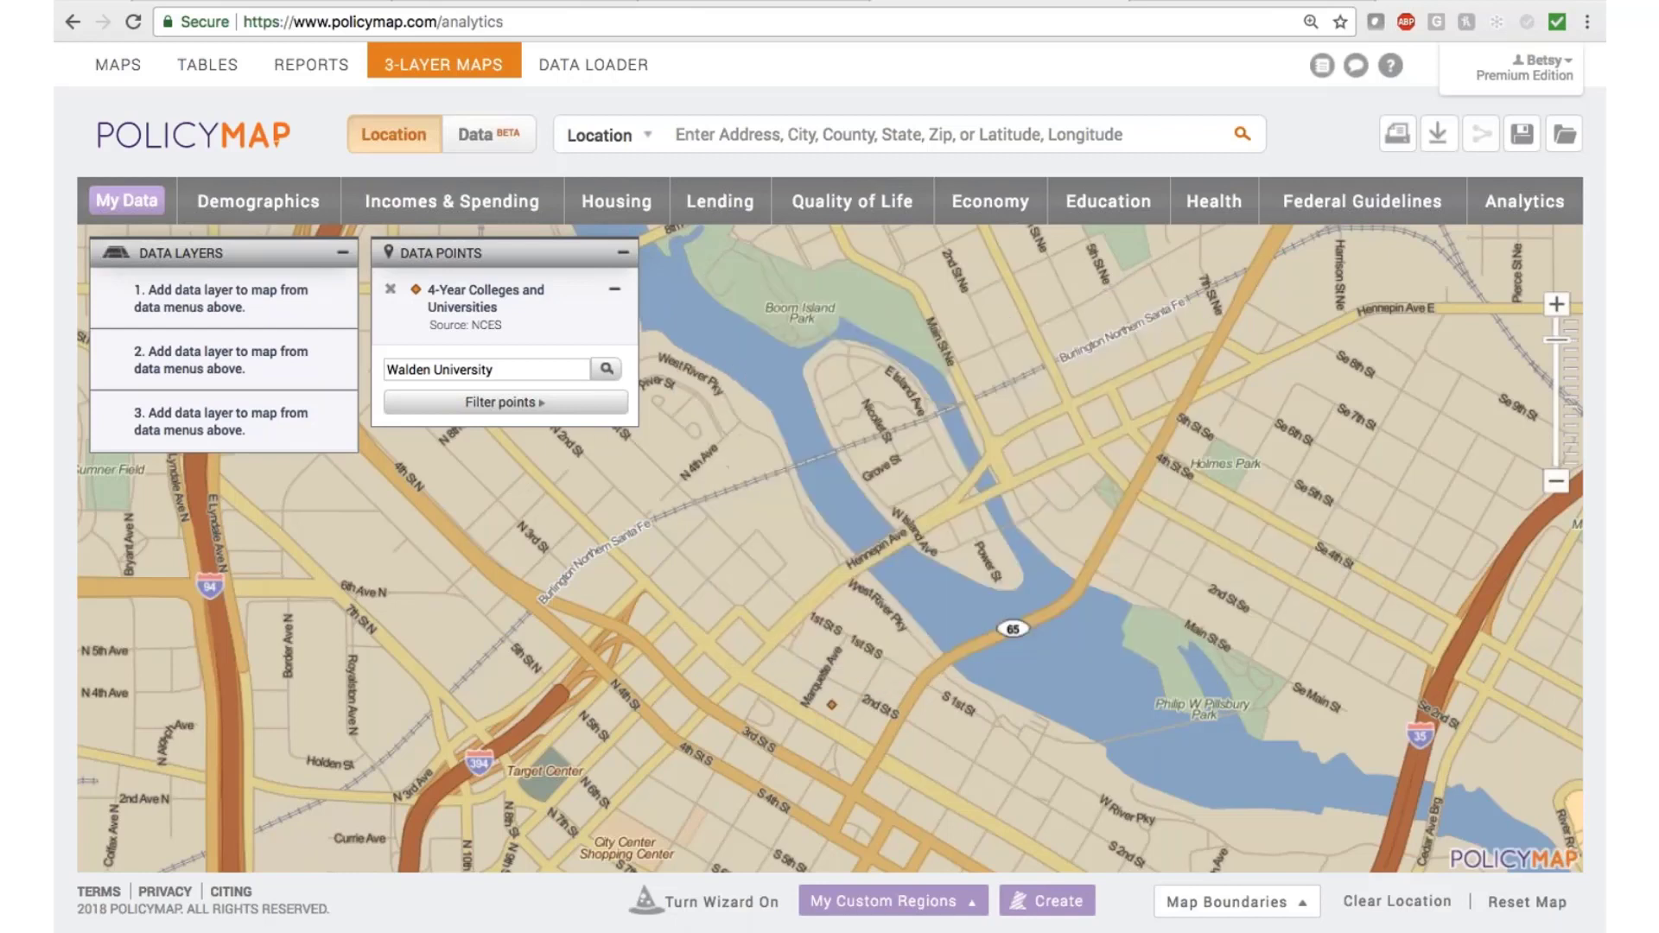
Add the Demographics population age layer for Ages 18-34 as the first data layer on the map.
click(295, 207)
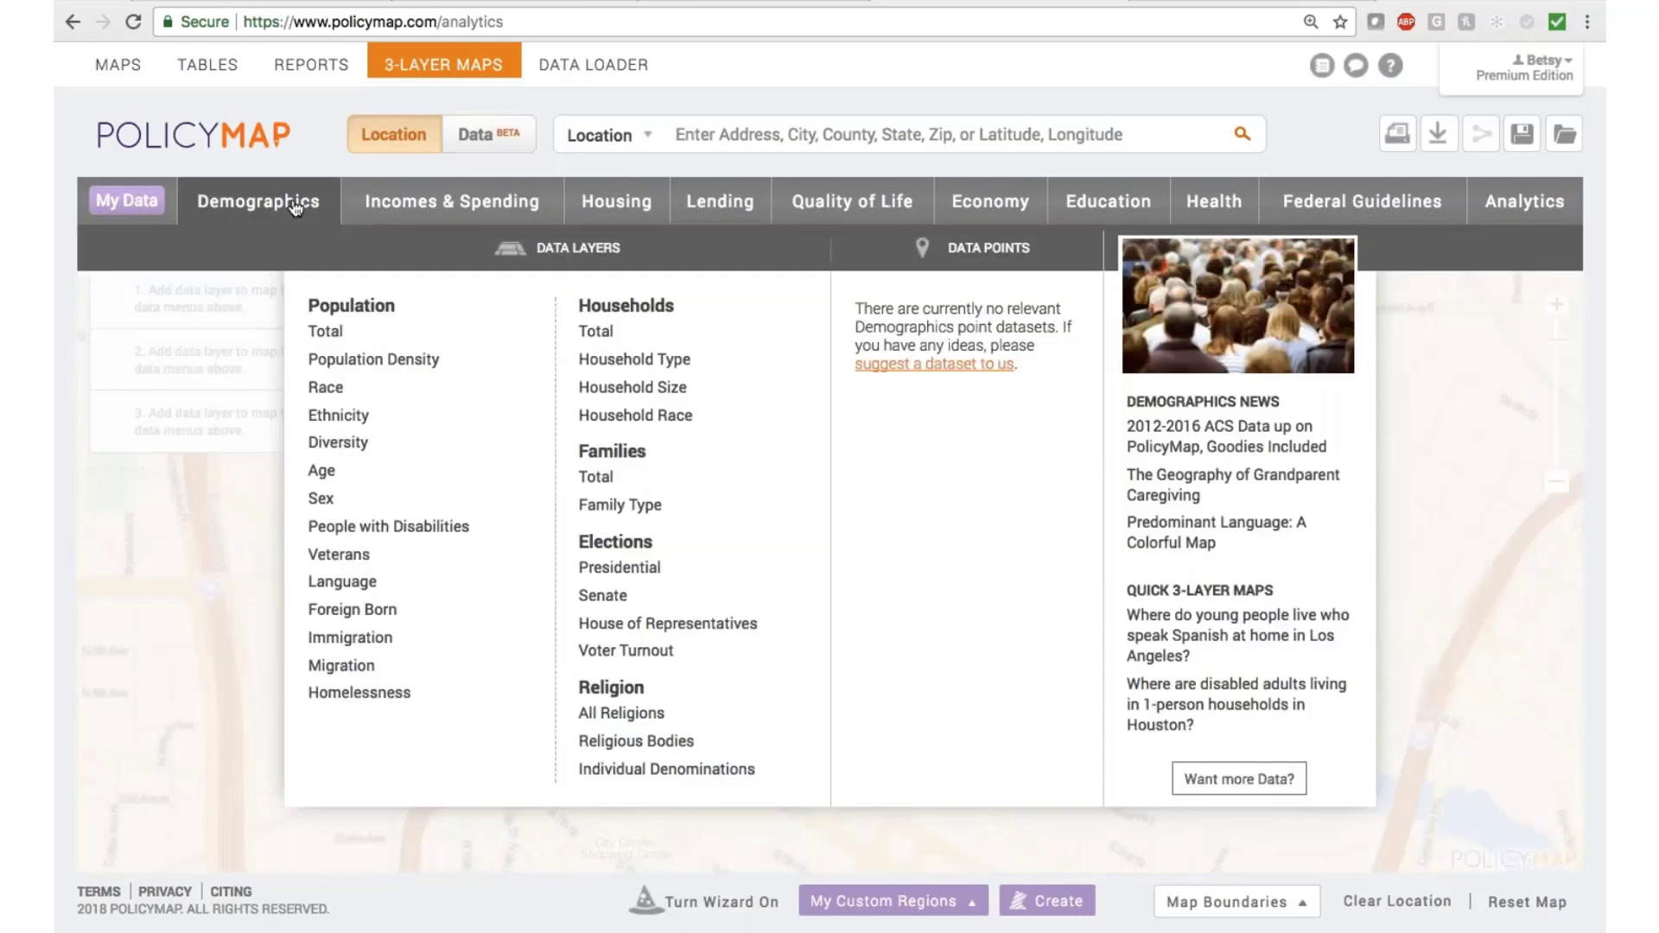
mouse_move(359, 474)
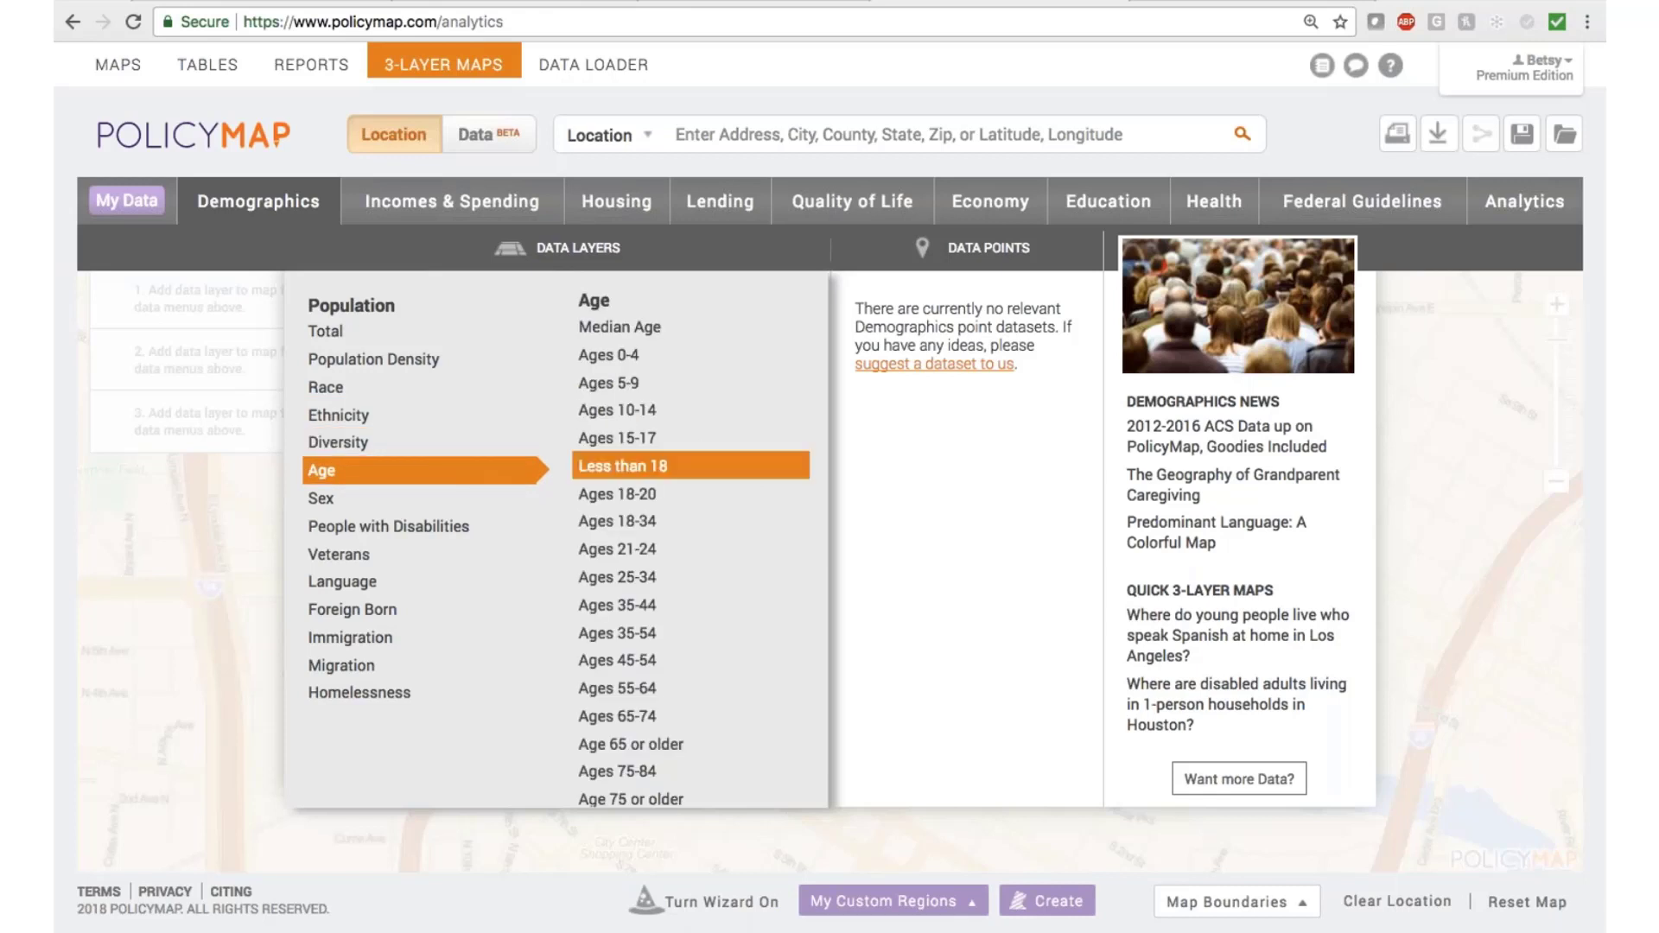
click(632, 523)
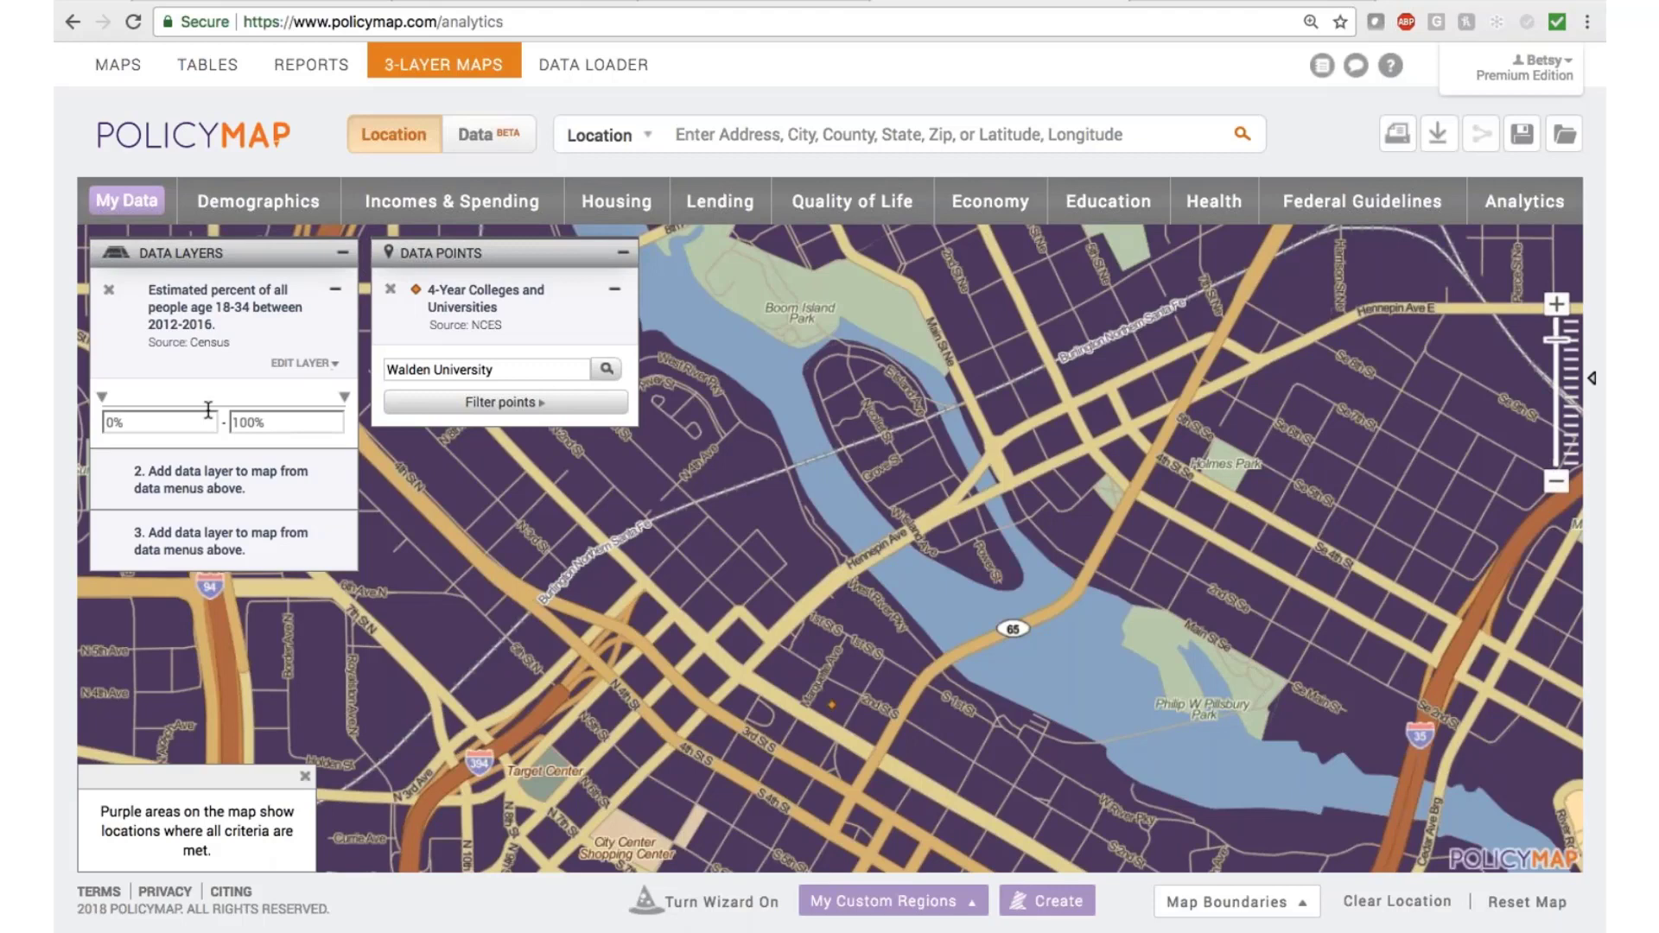
Set the minimum of the Ages 18-34 layer's percentage range to 20%.
click(130, 422)
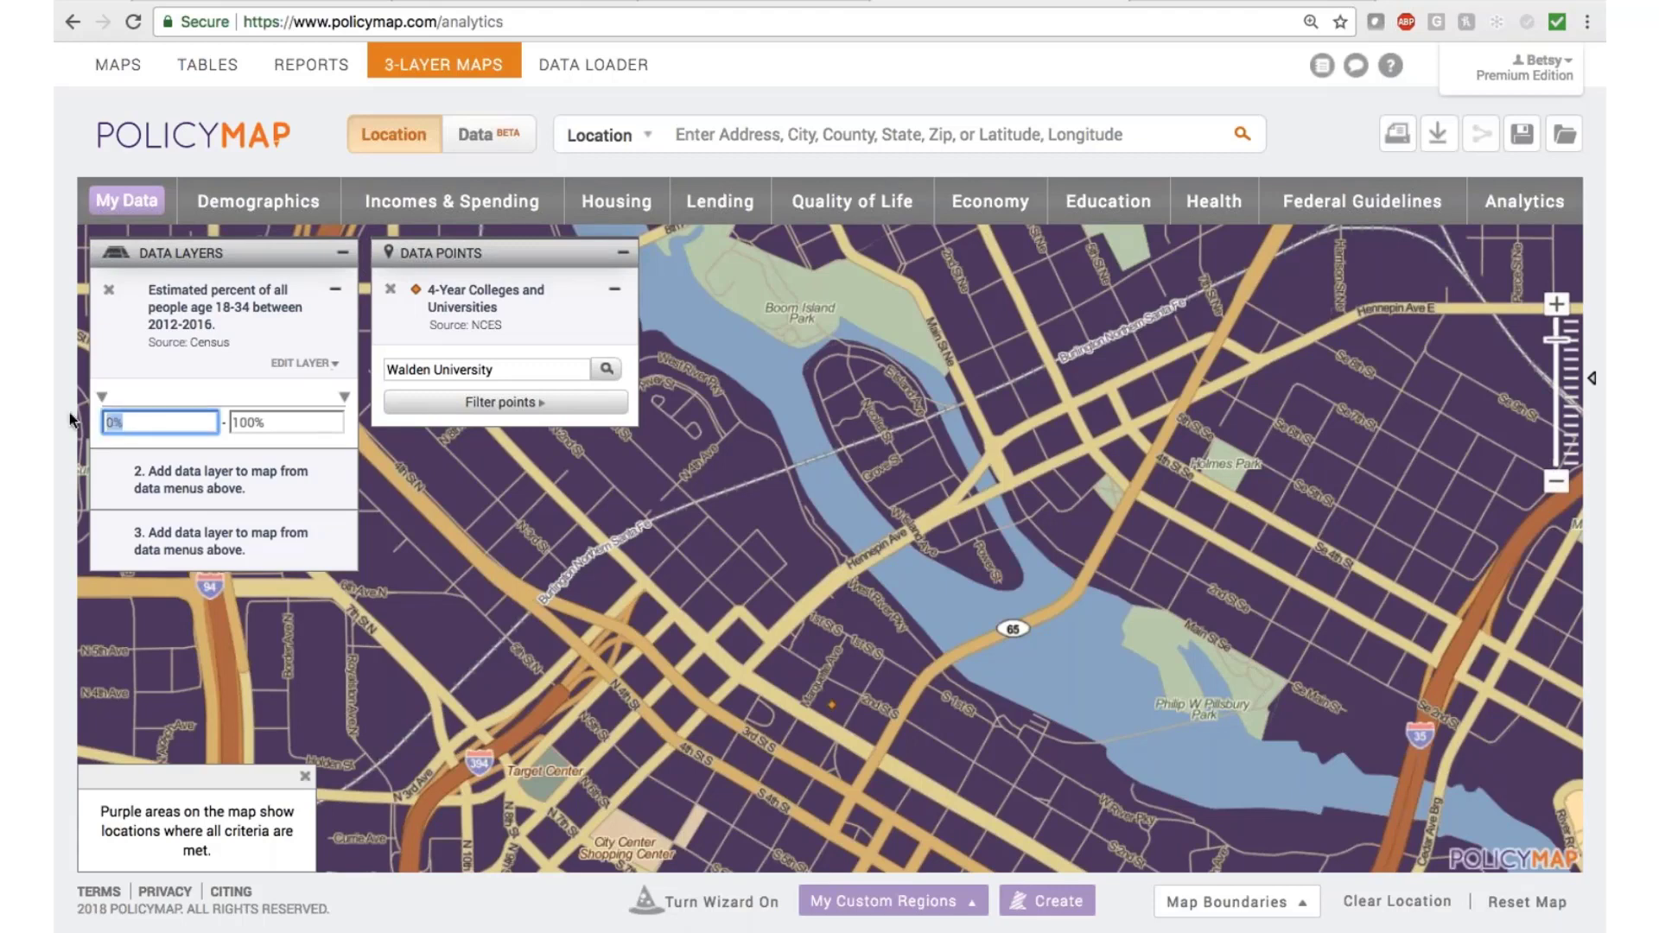
text(20)
key(Return)
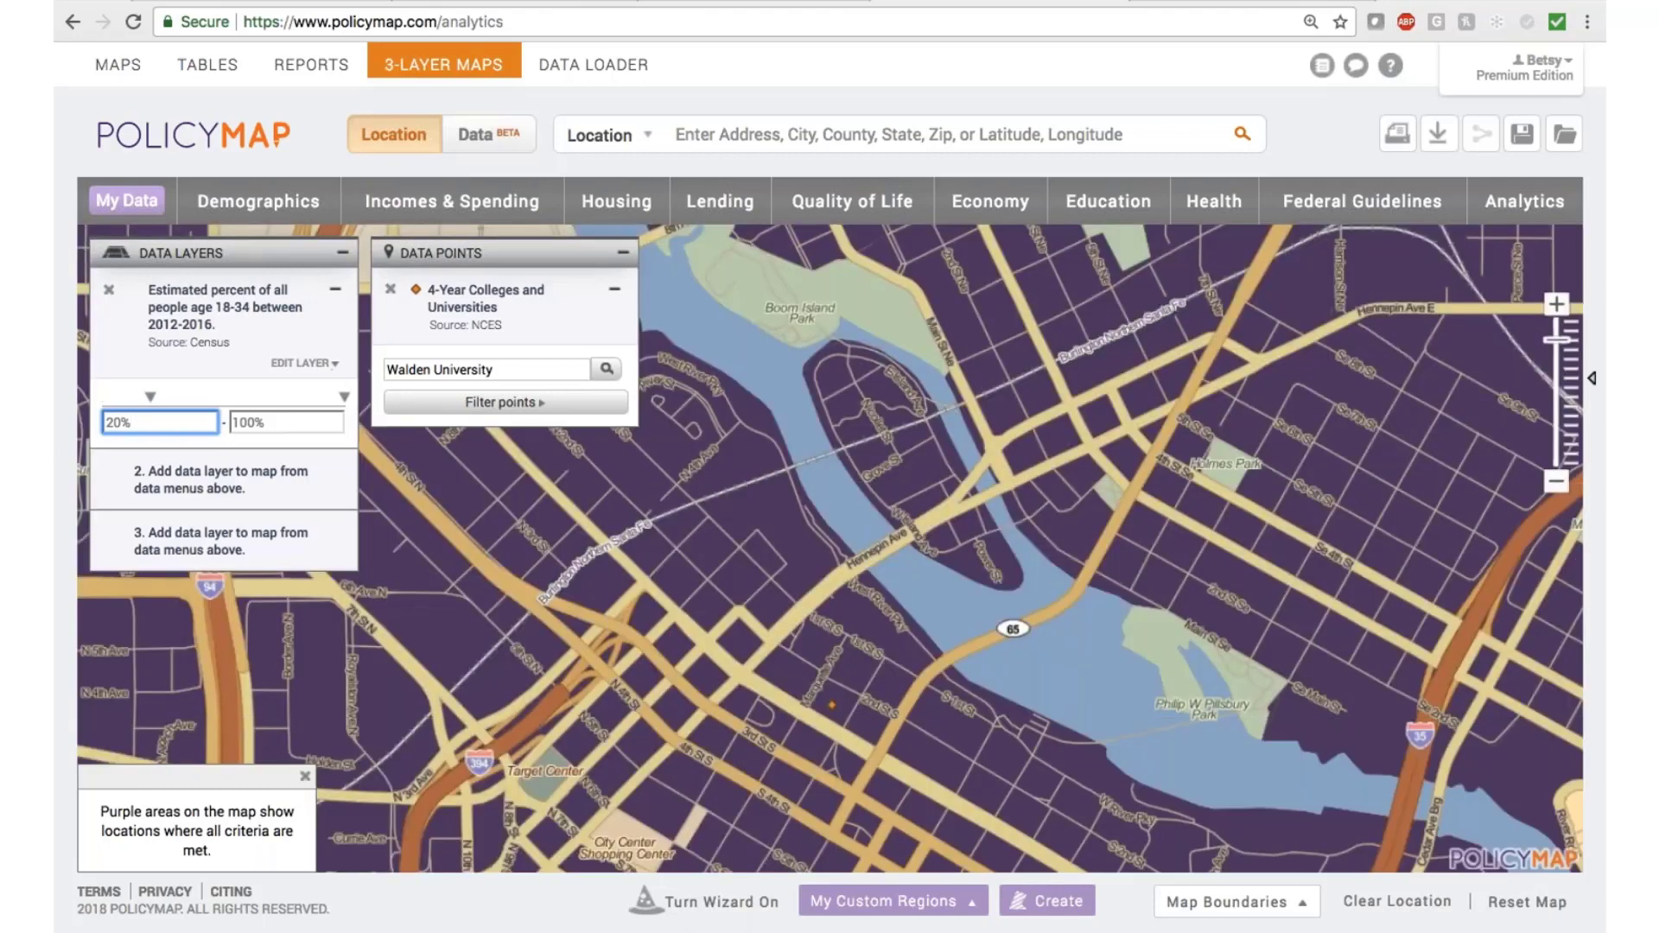
Check the 18-34 population share of the census tract around Walden University, and set the layer's minimum to 40%.
click(760, 737)
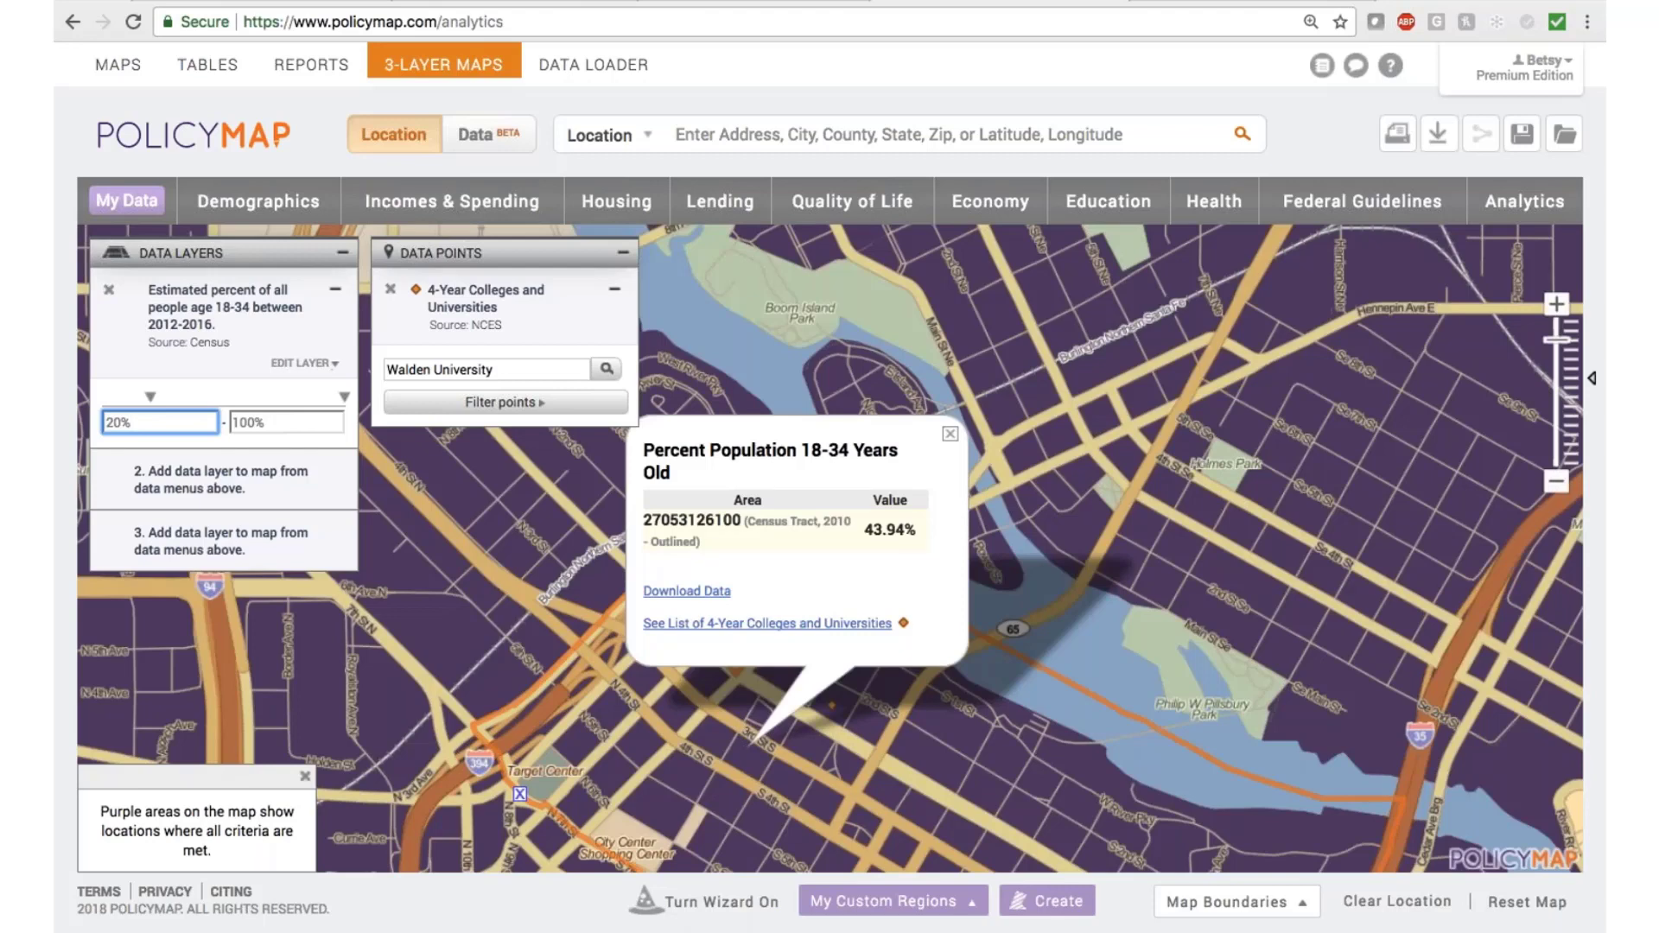
key(ctrl+a)
text(40)
key(Return)
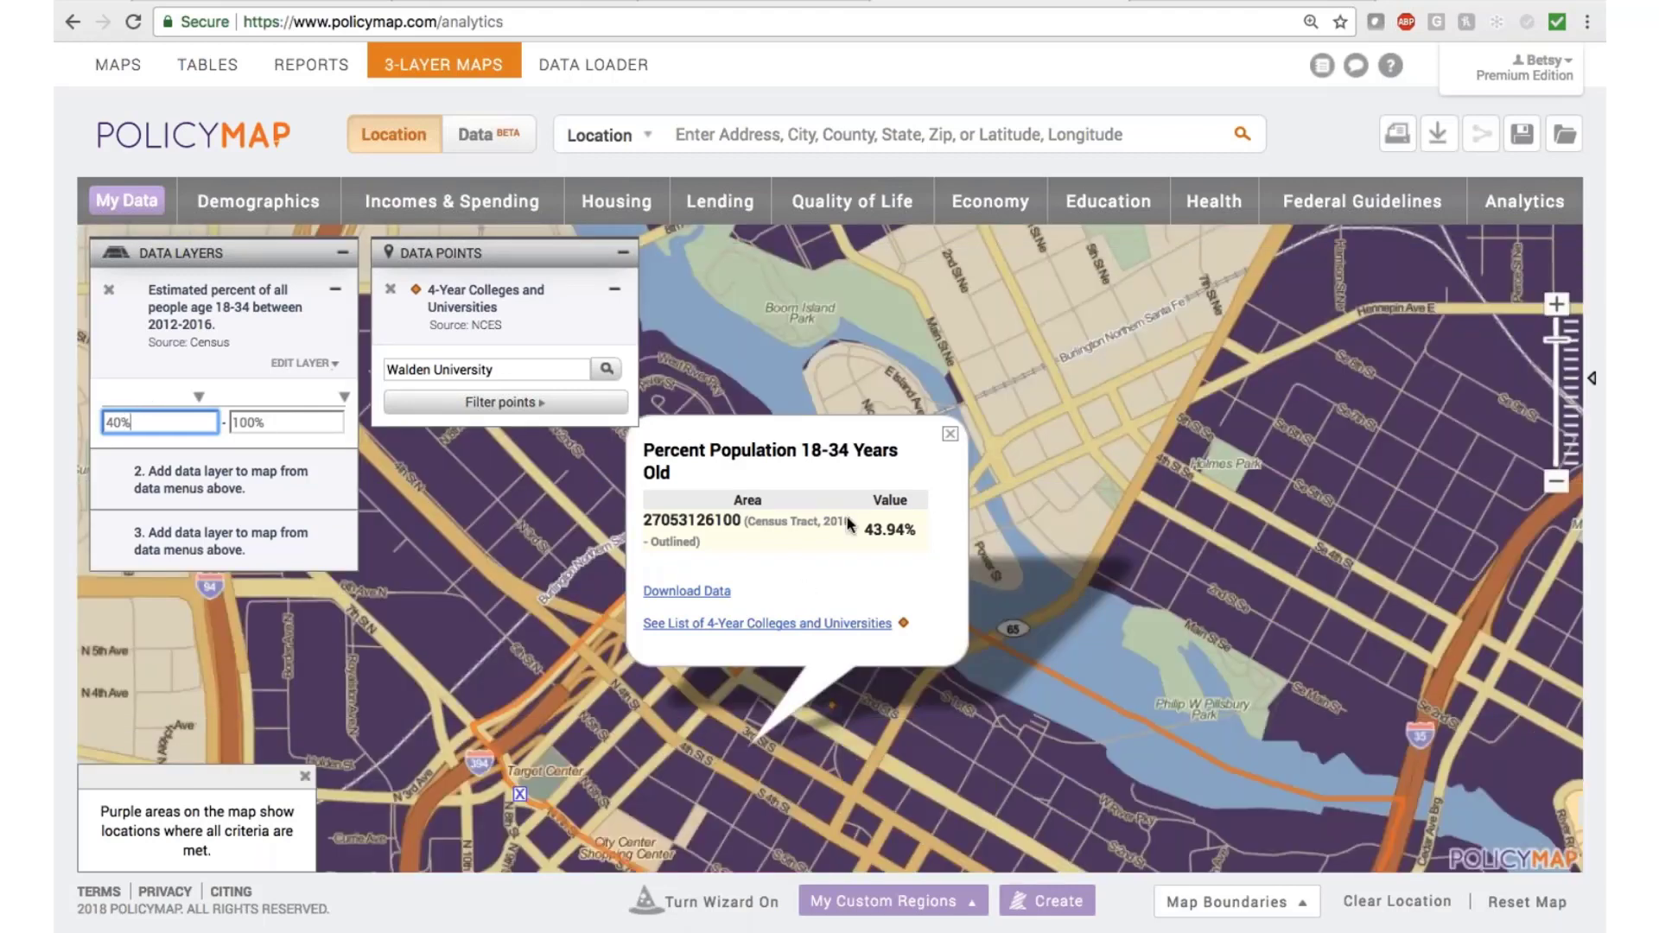
Close the census tract pop-up and add the Per Capita income layer as the second data layer on the map.
click(950, 434)
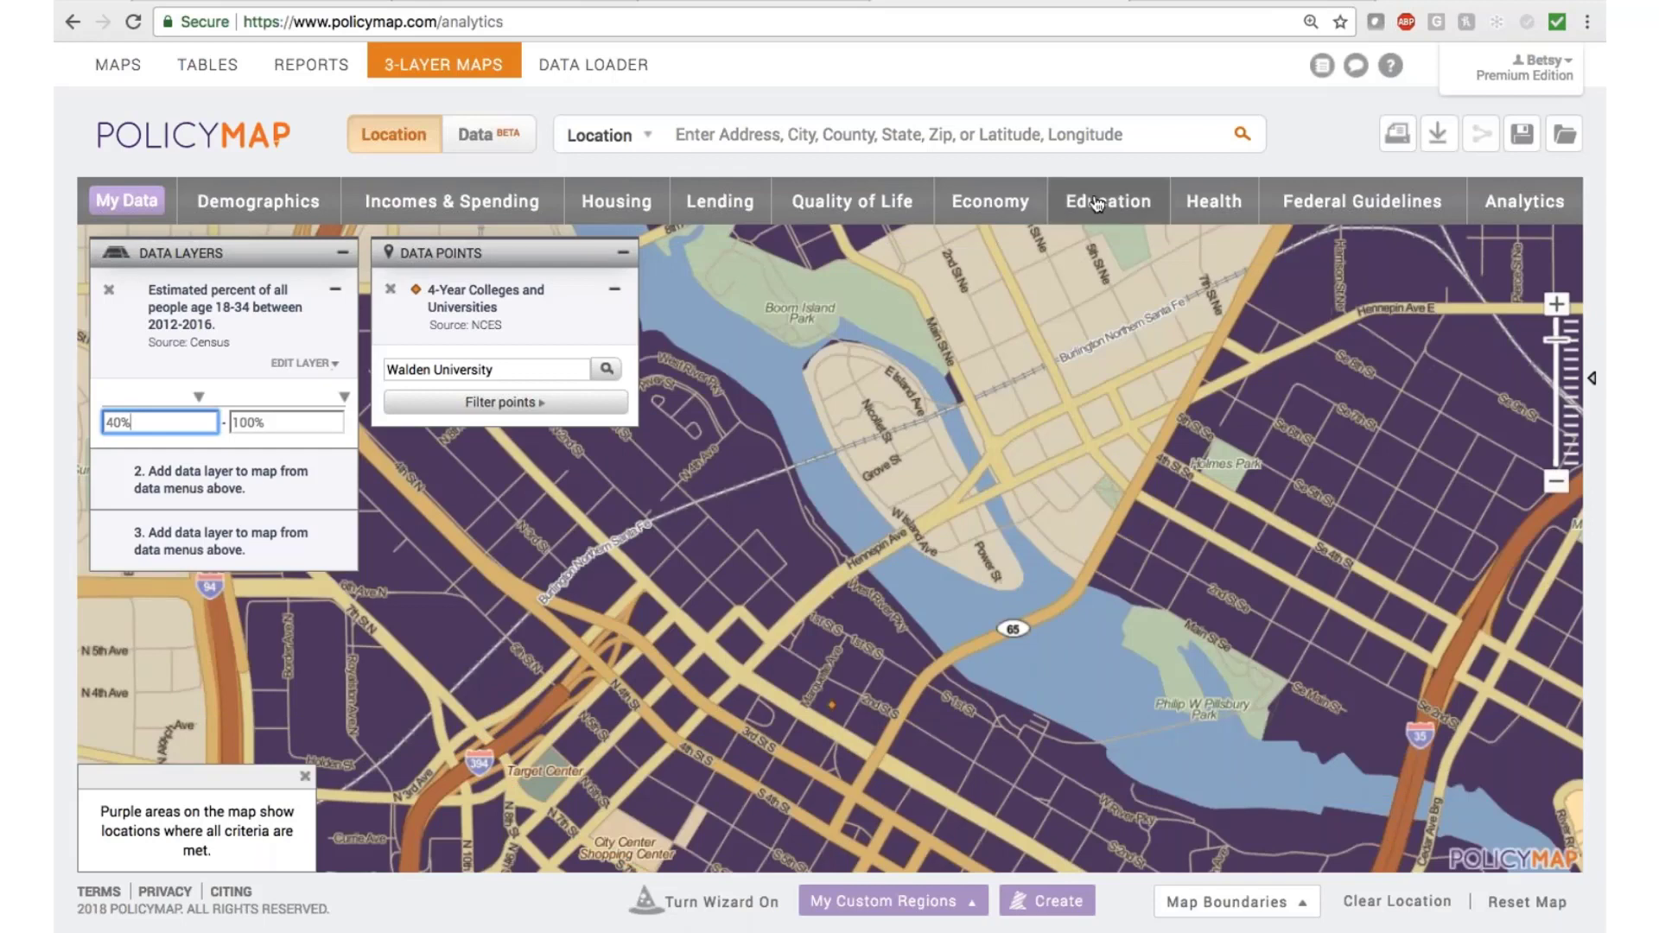
click(455, 205)
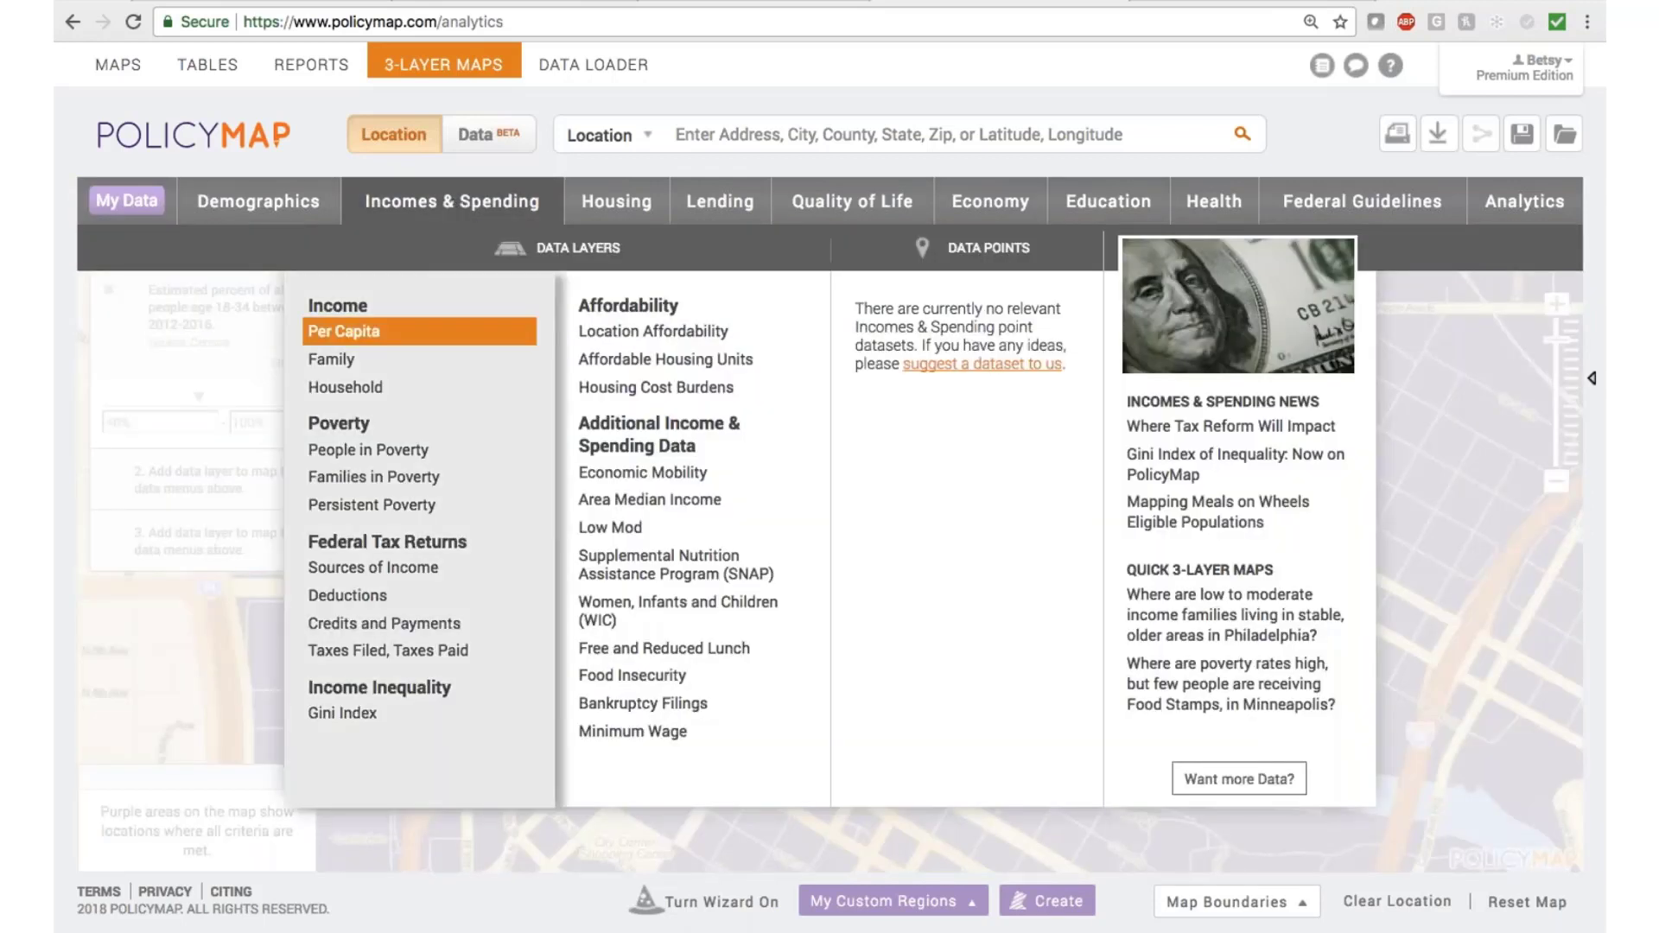
click(406, 331)
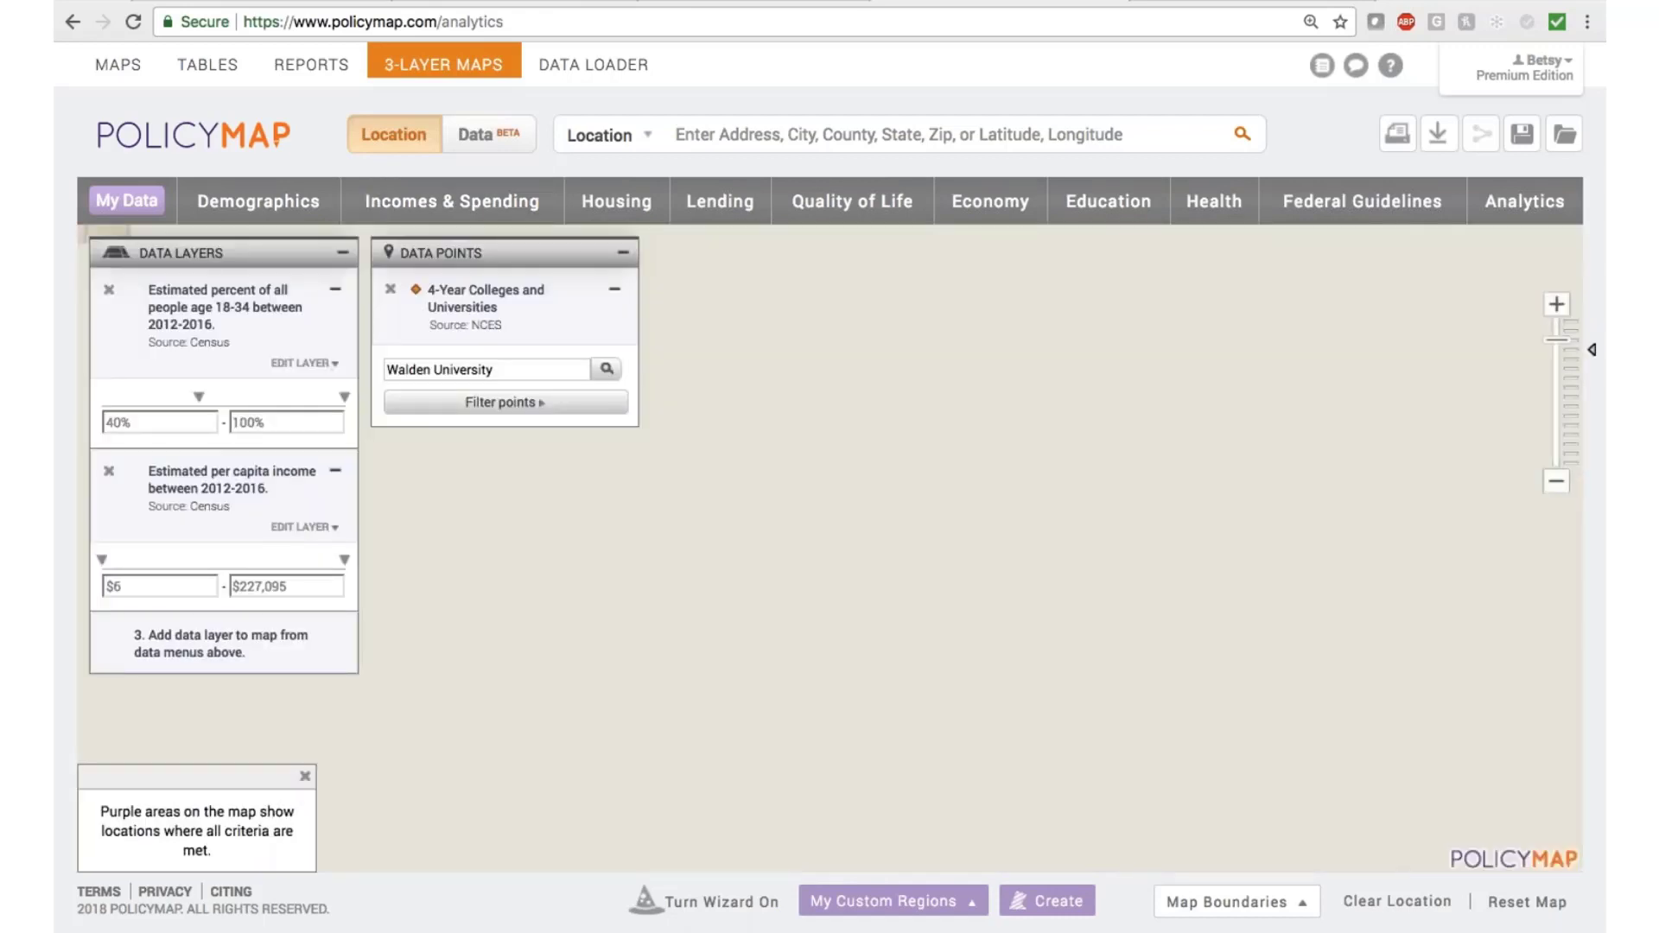
Set the per capita income layer's maximum to $25,000 and check the values of the purple area beside Interstate 35.
click(289, 587)
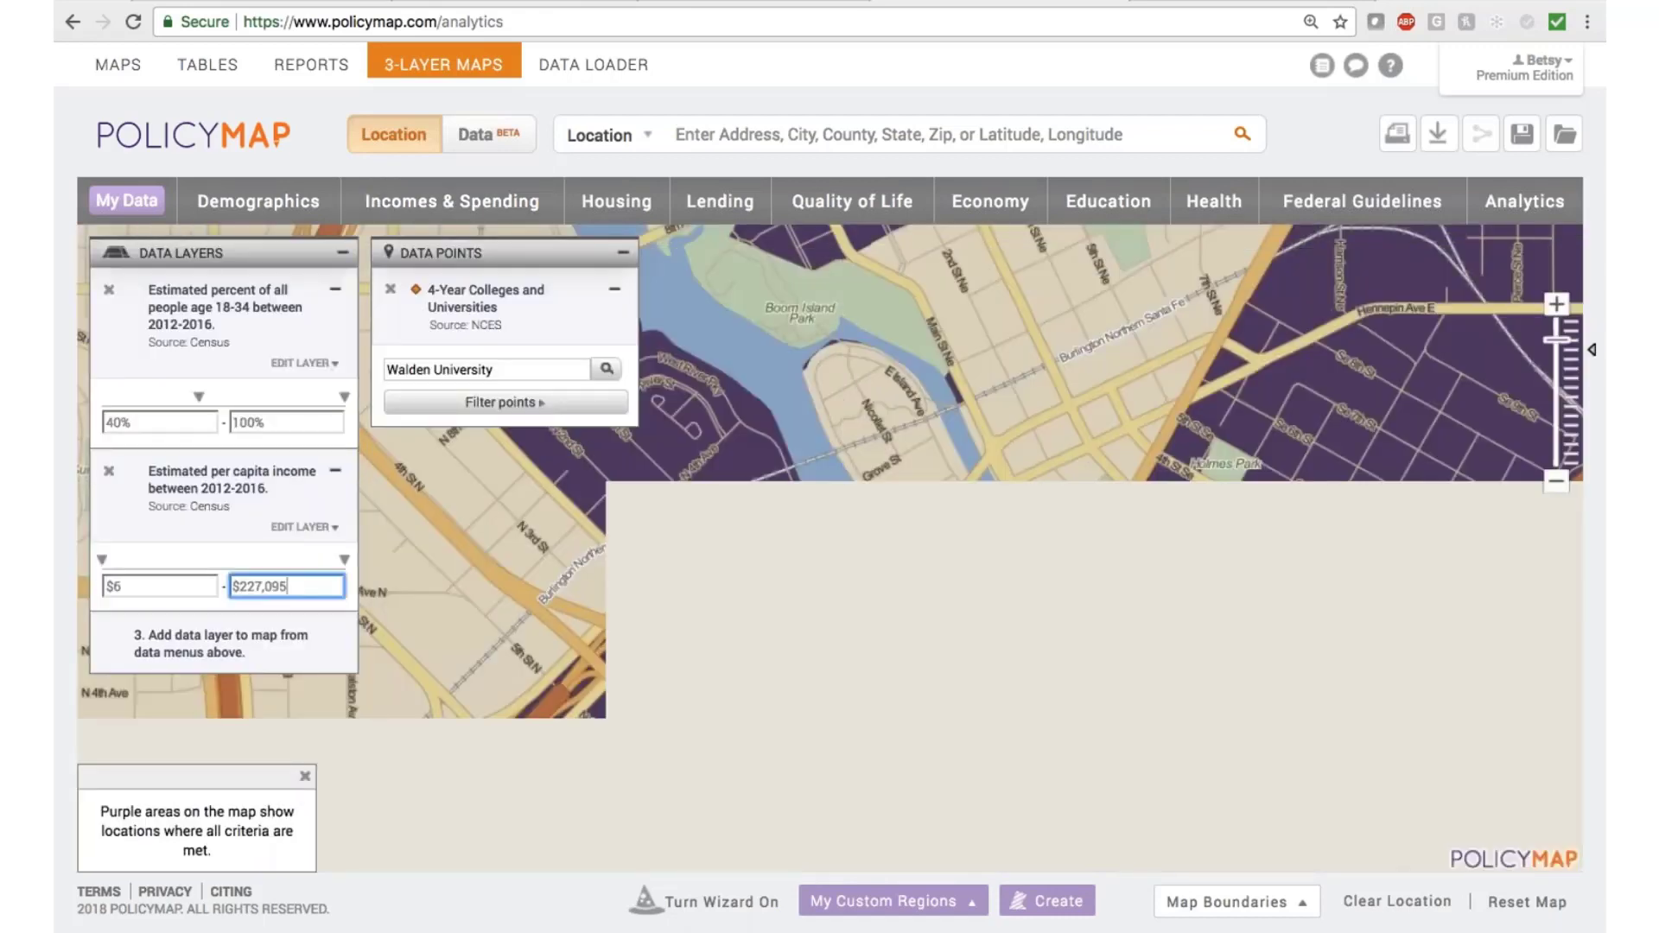
drag(294, 587, 222, 580)
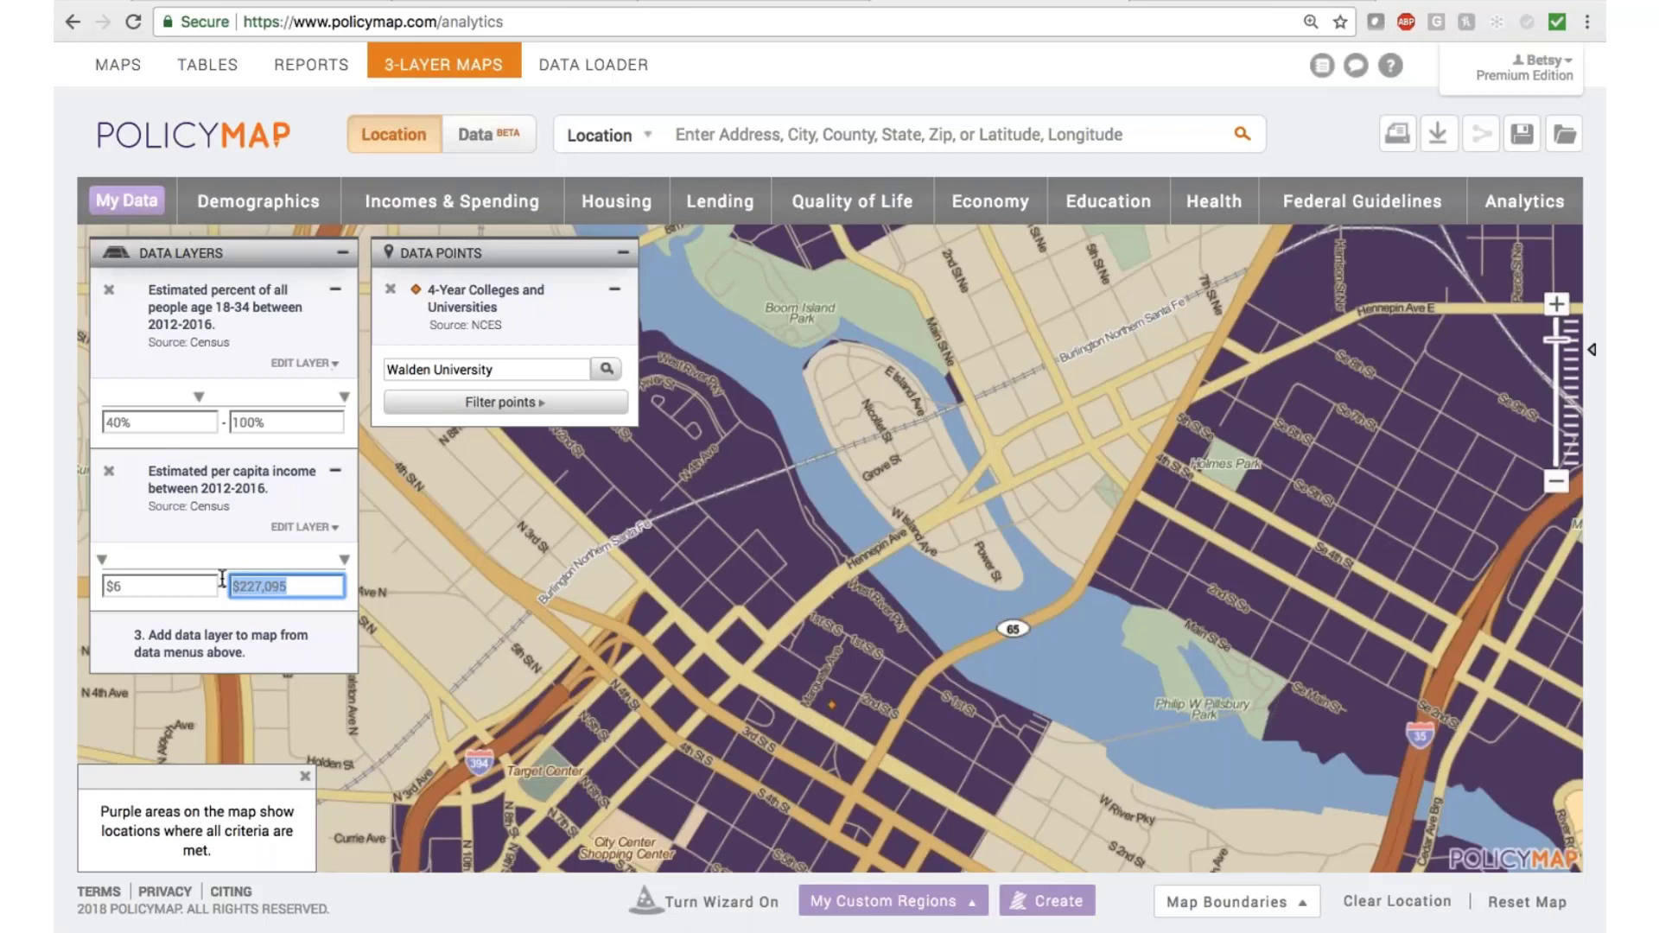
text(25000)
key(Return)
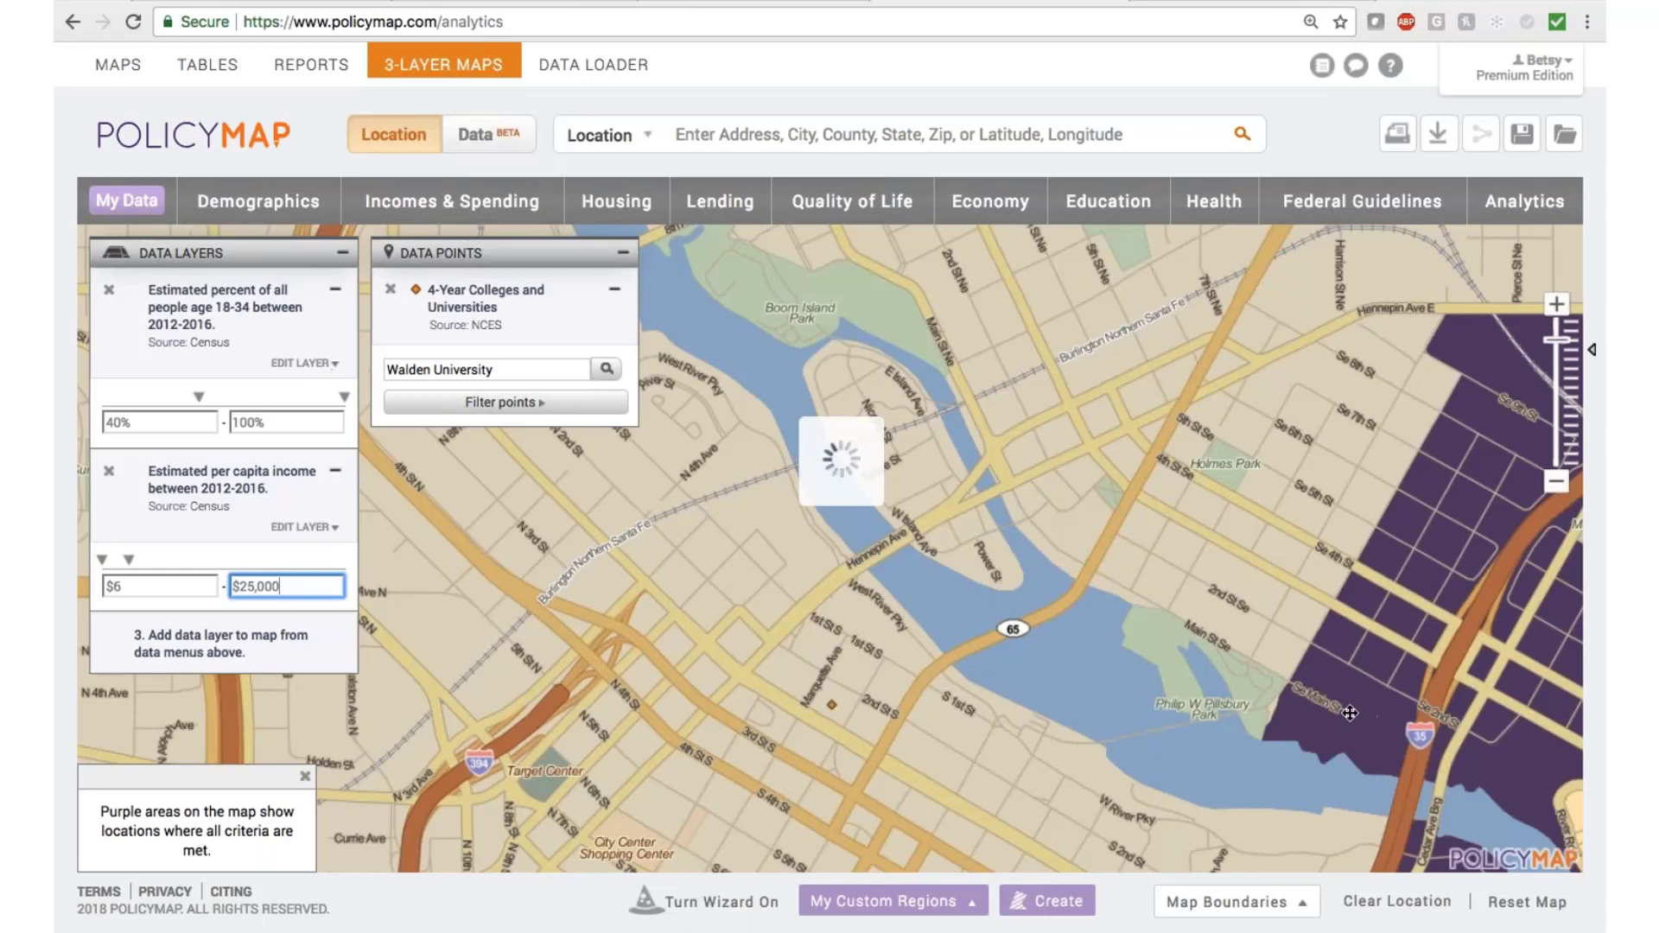
click(1350, 713)
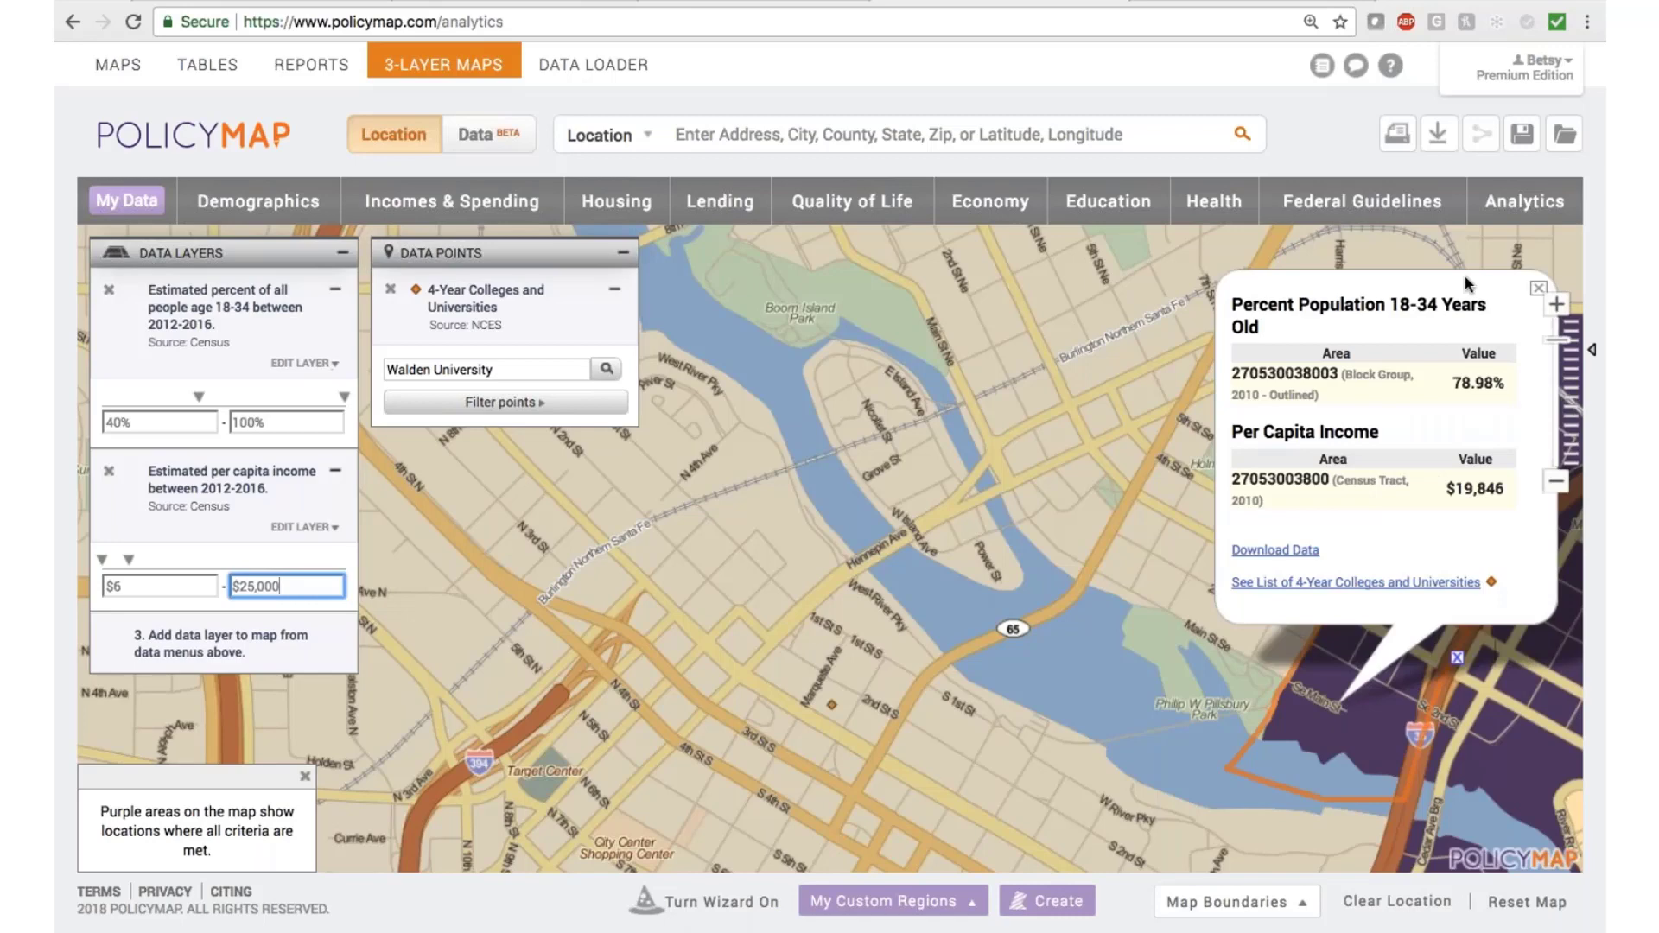
click(1538, 288)
Add the Educational Attainment layer for High School Diploma or More as the third data layer, and dismiss the purple-areas note.
click(1111, 204)
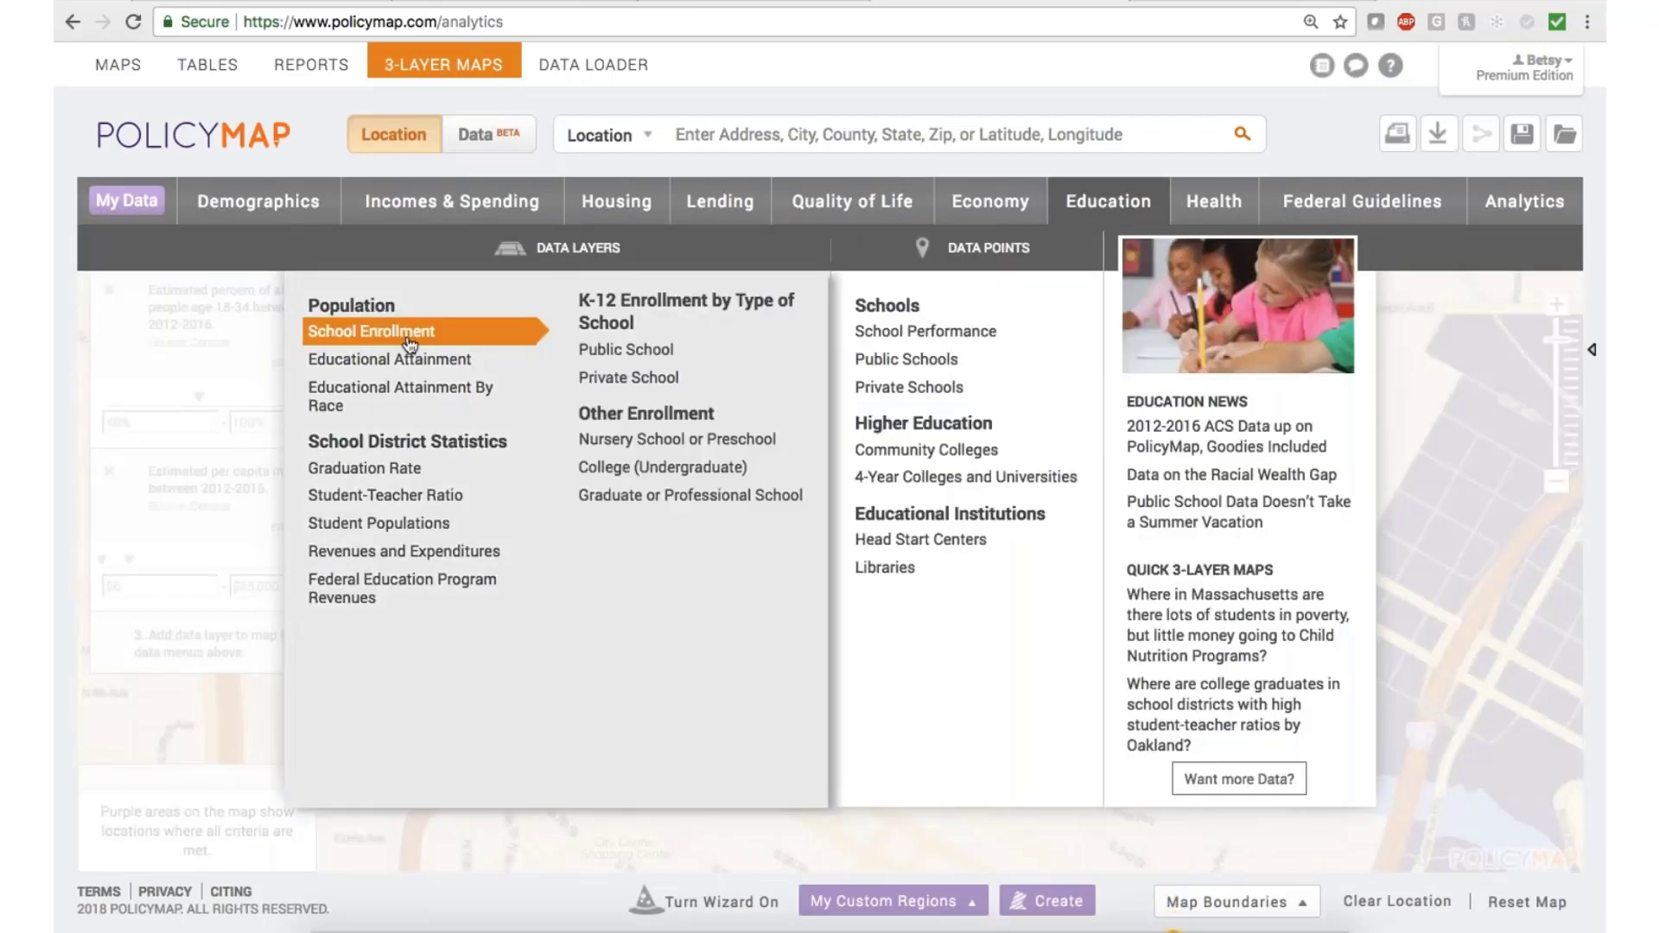
mouse_move(411, 362)
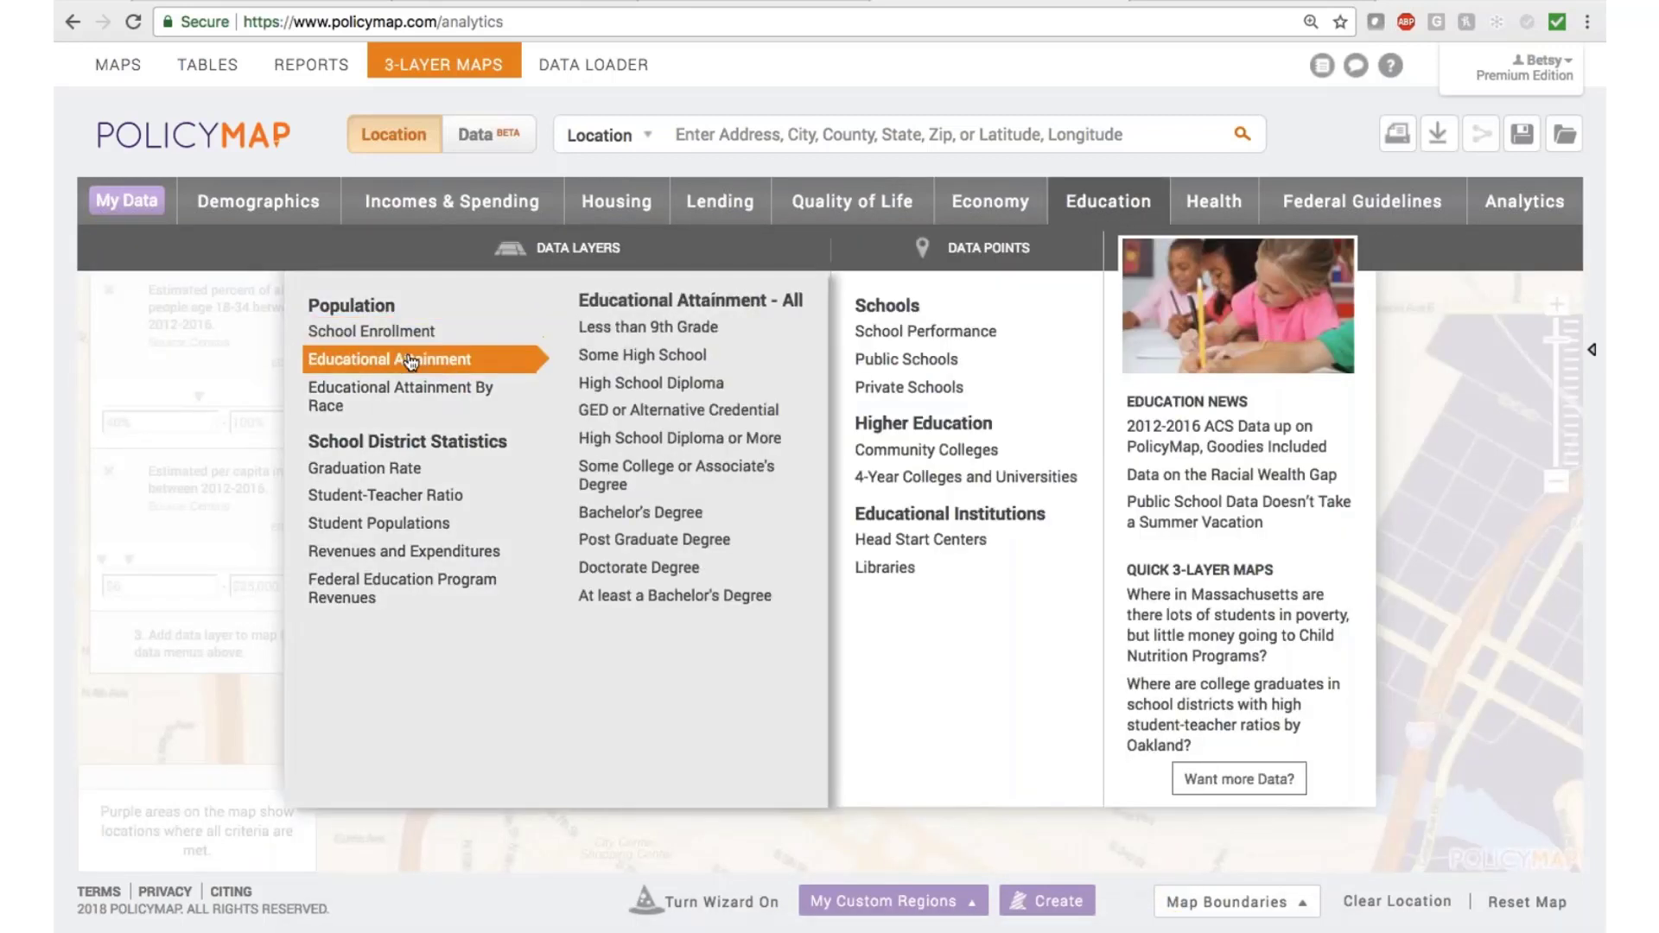
click(648, 437)
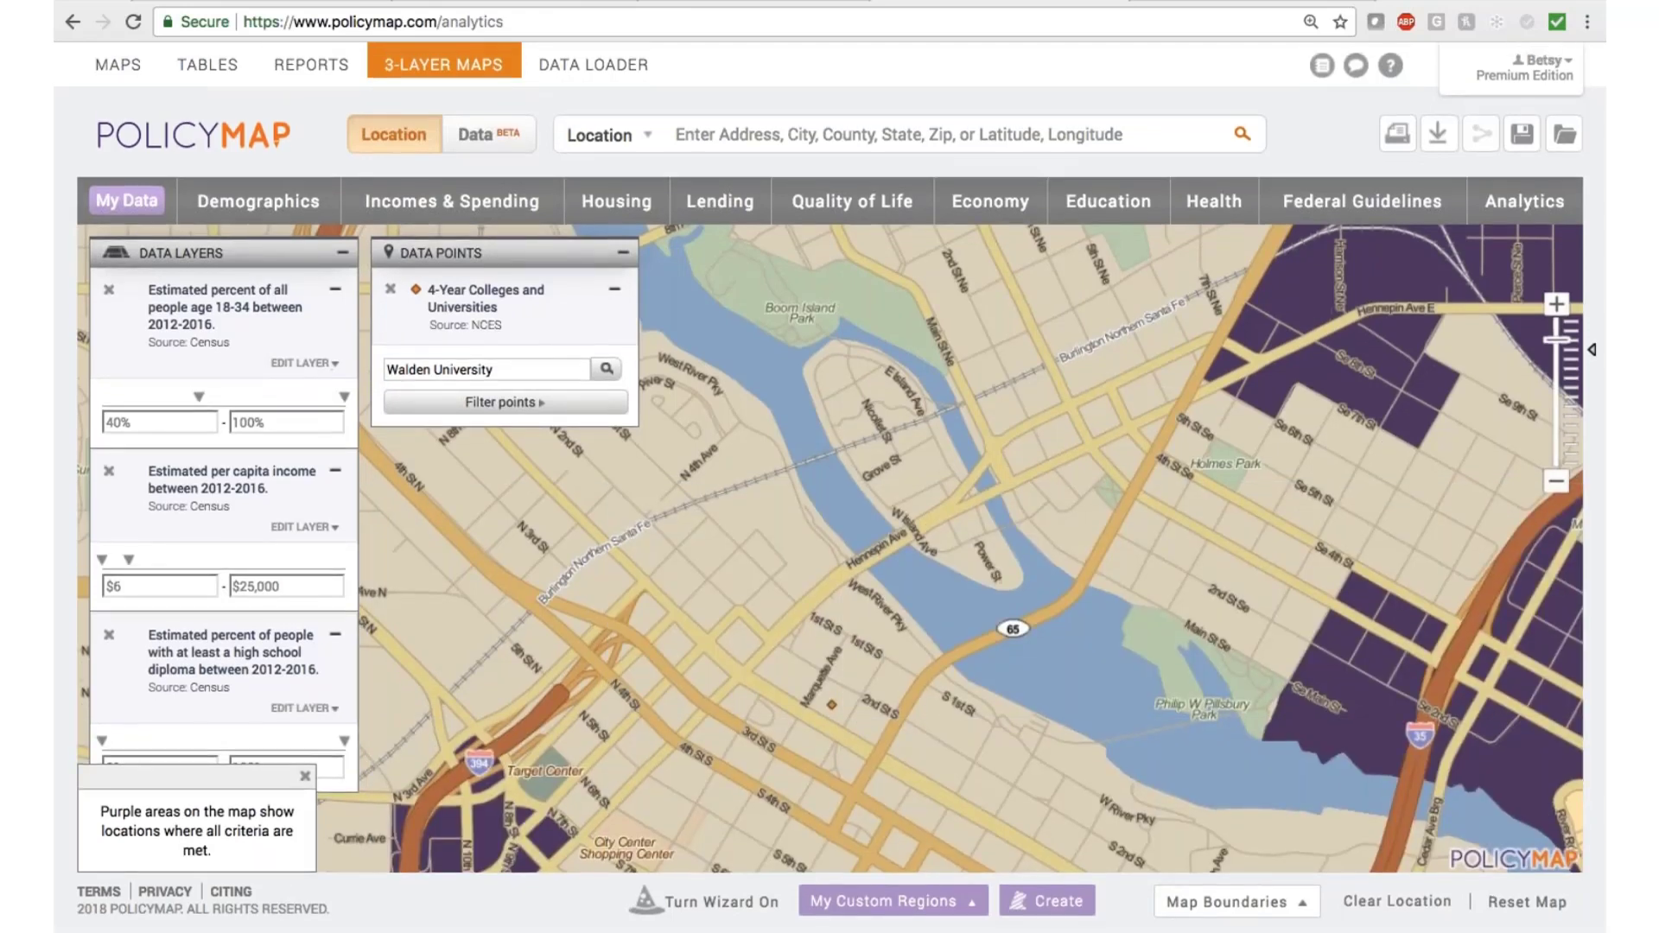
click(305, 776)
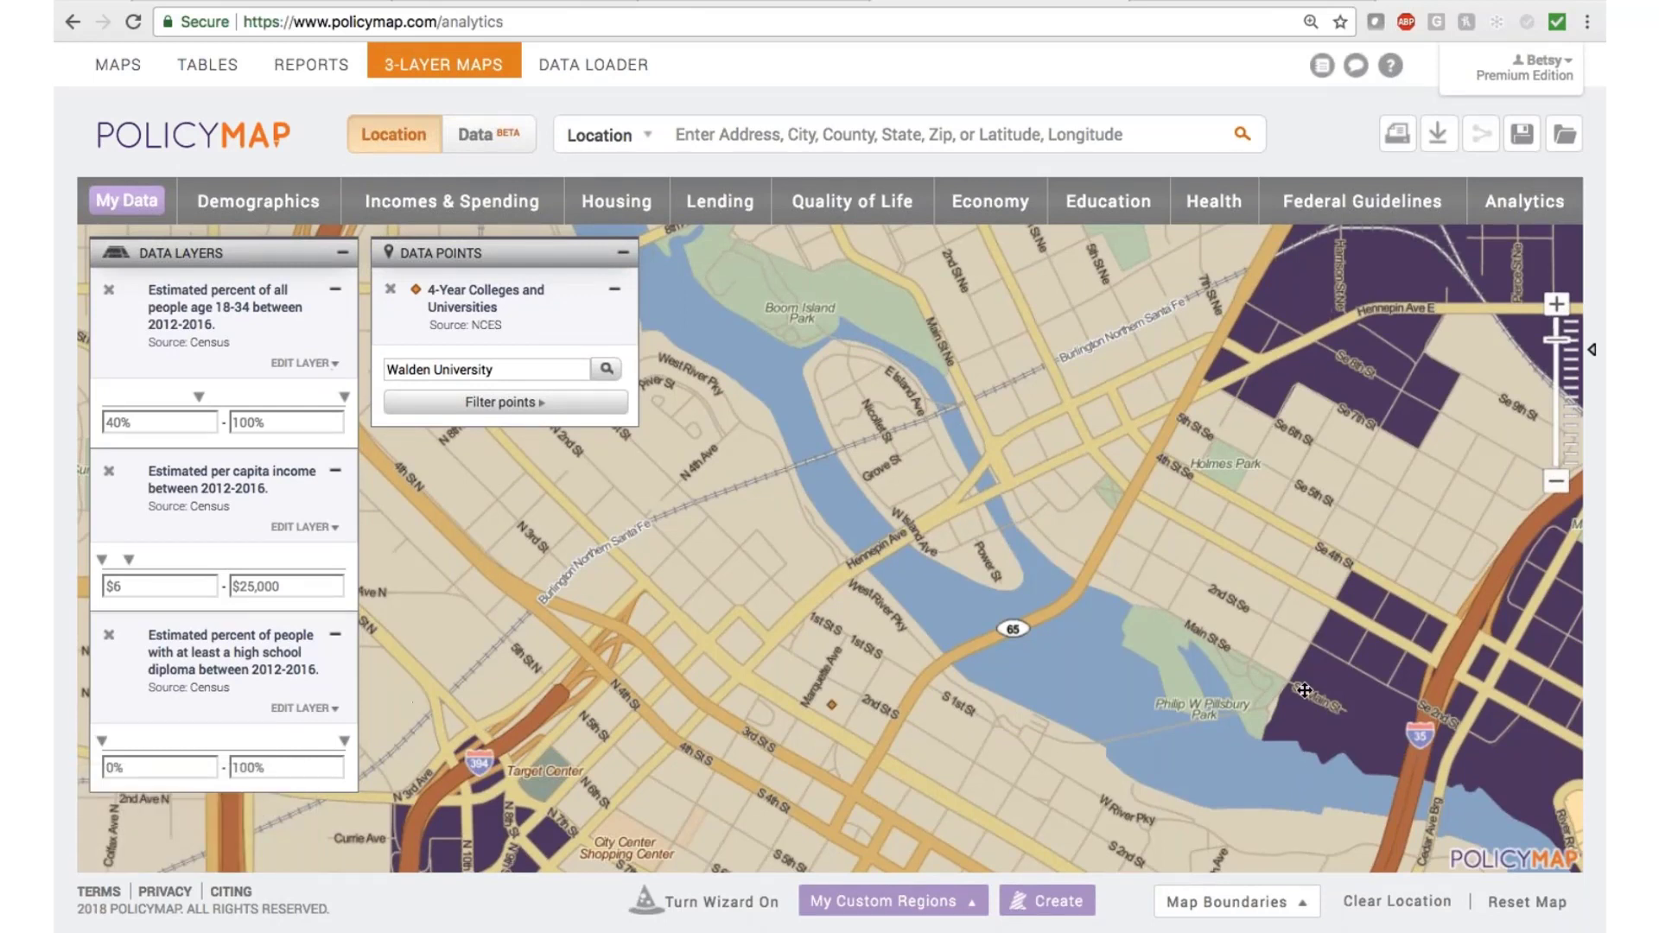
Set the minimum of the high school diploma layer's percentage range to 10.73%.
click(145, 761)
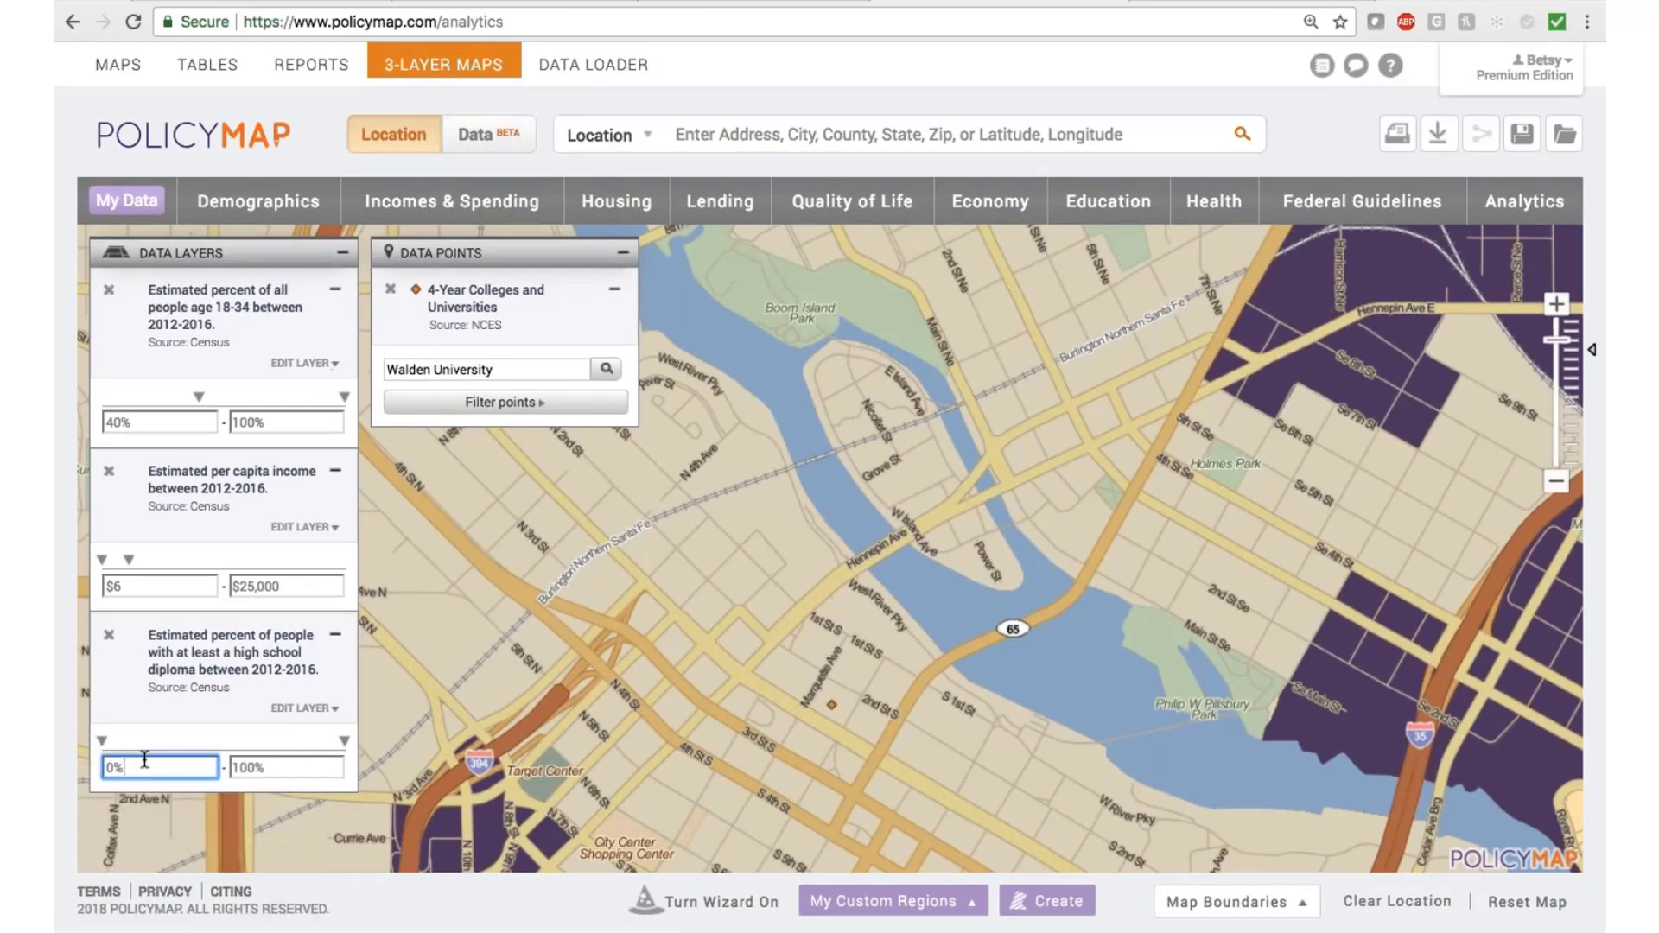
drag(102, 740, 131, 743)
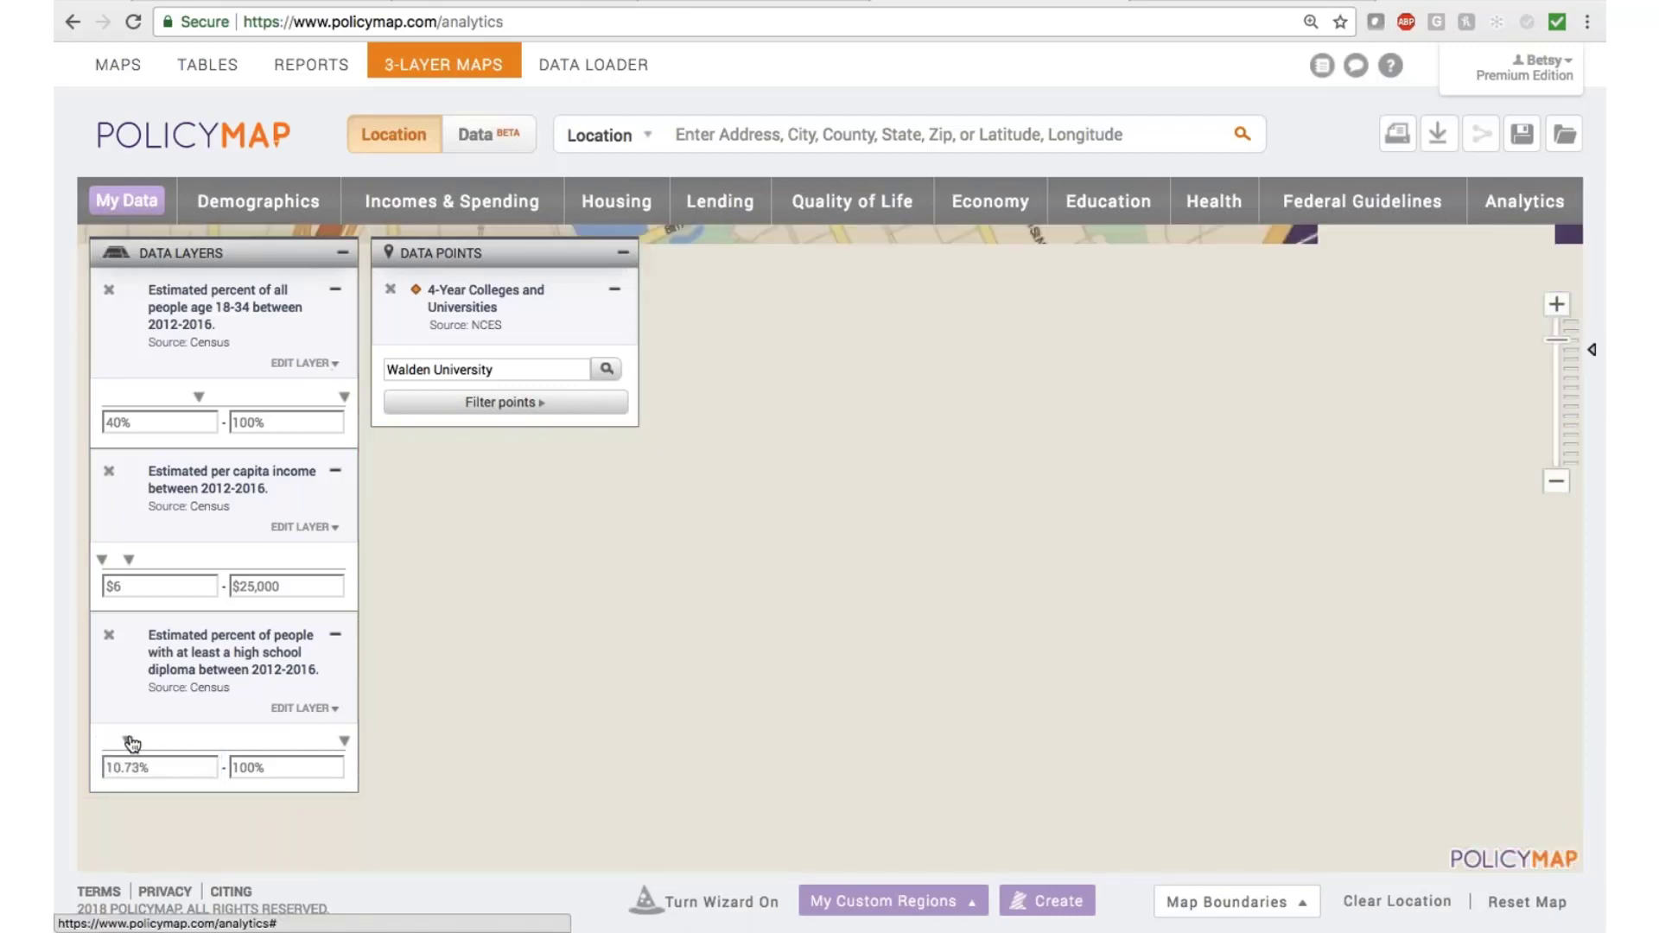
click(169, 768)
key(Return)
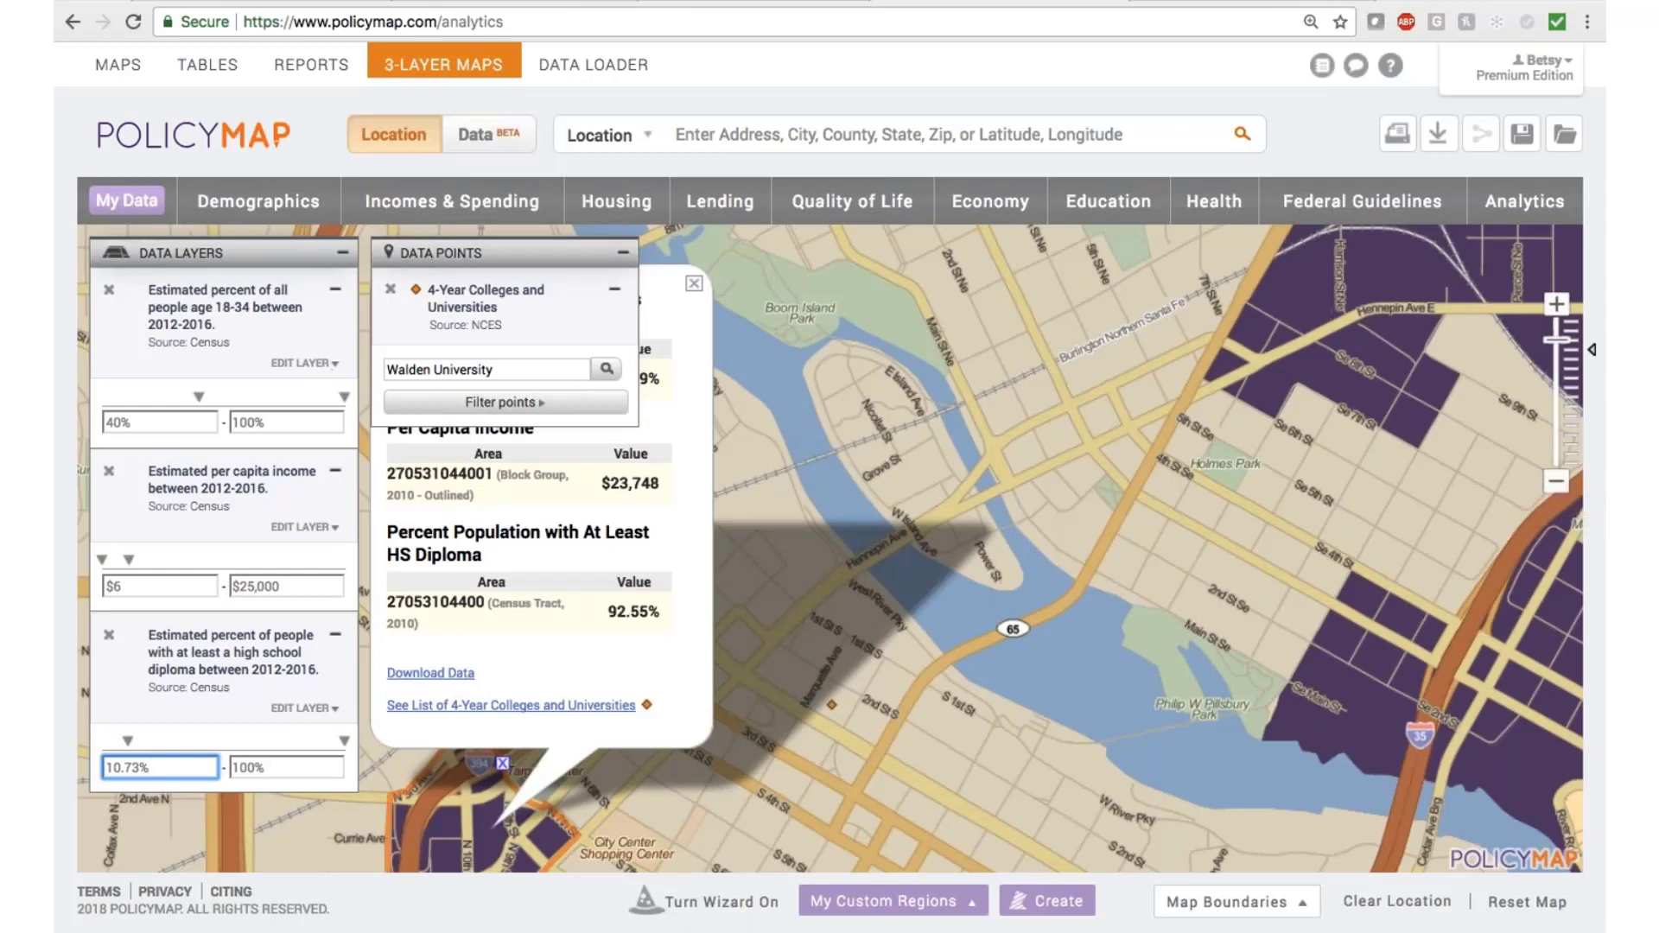
Remove the 4-Year Colleges and Universities points from the 3-Layer Map.
click(391, 290)
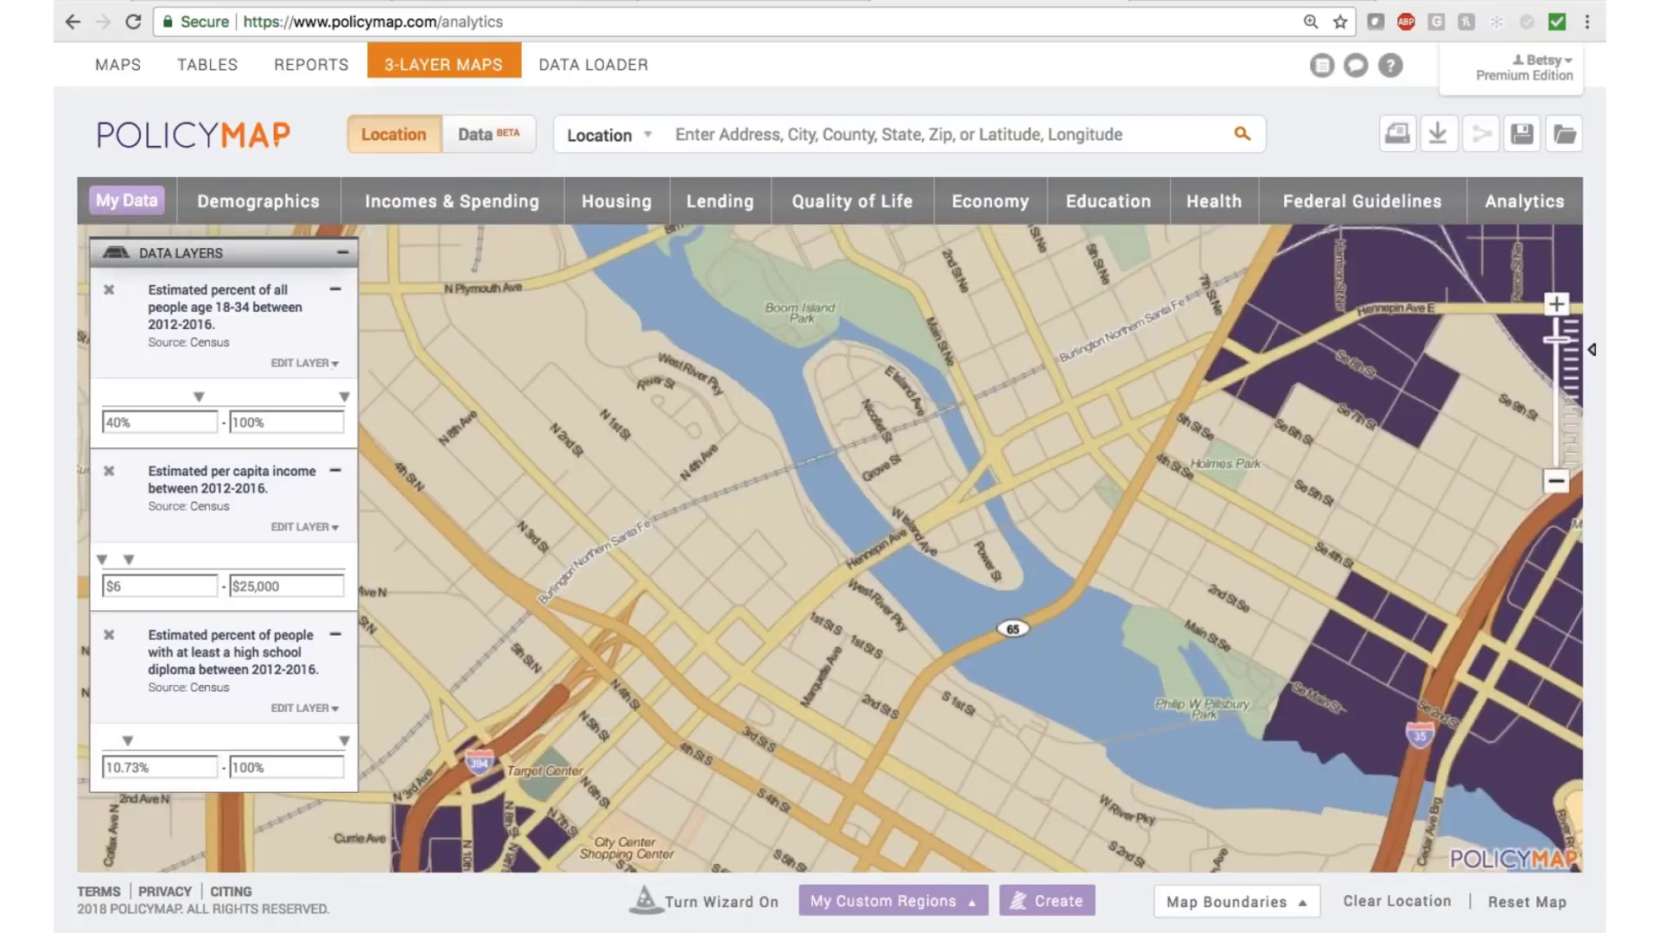
click(1557, 481)
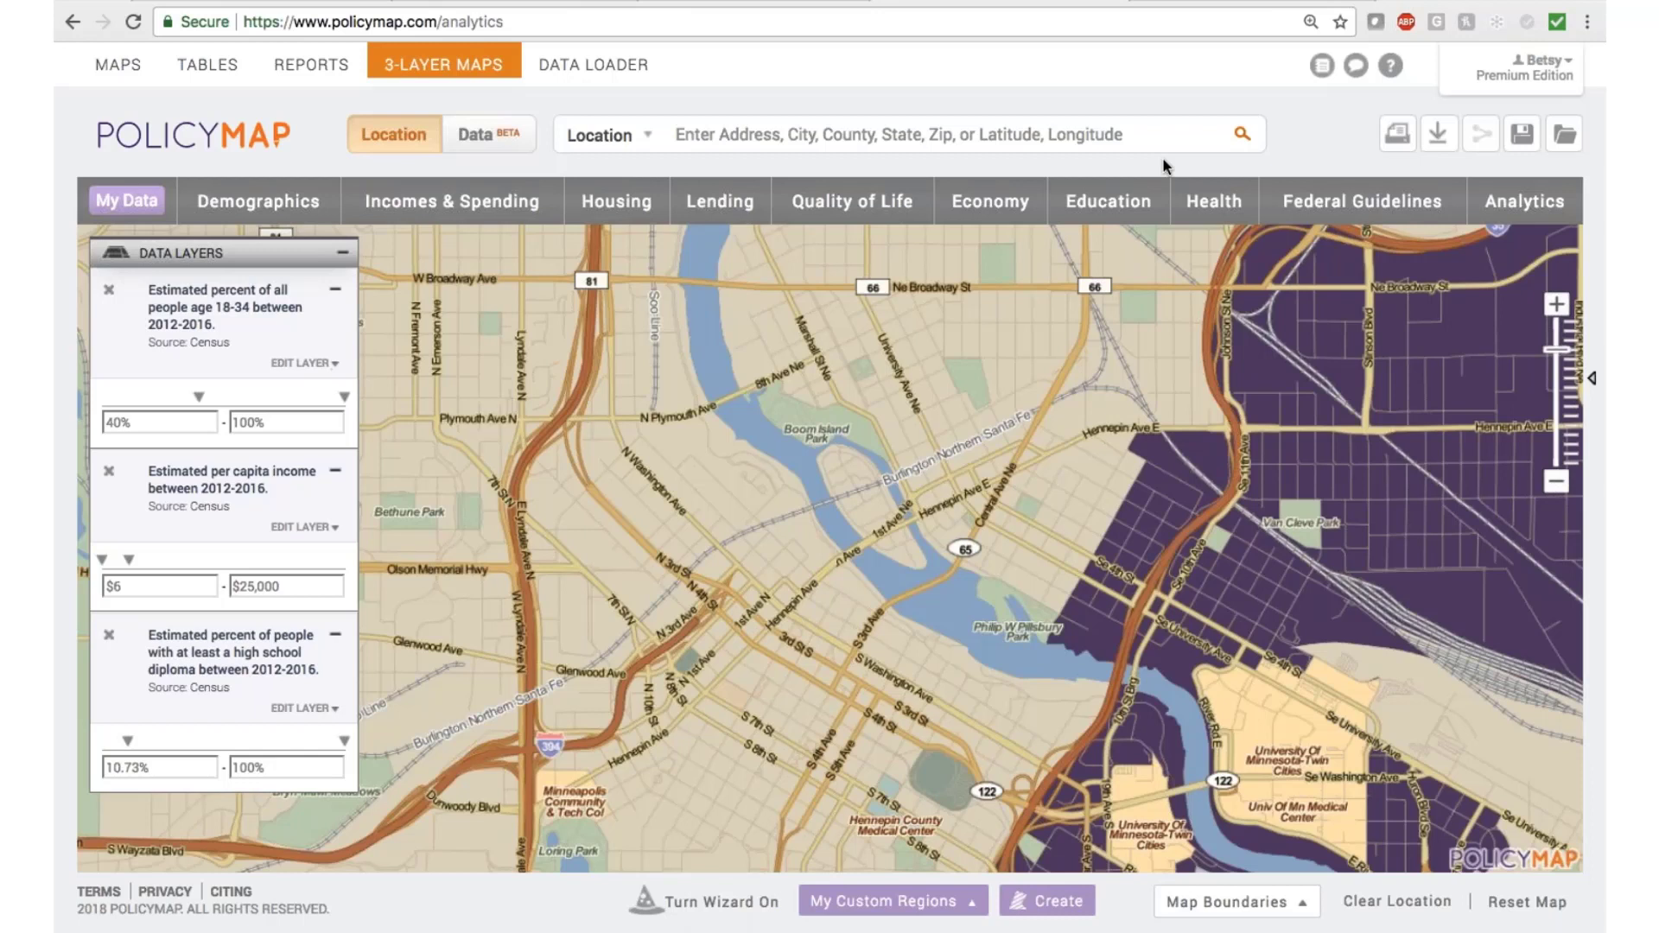
Open the Data Loader and look through the list of previously saved datasets.
click(603, 76)
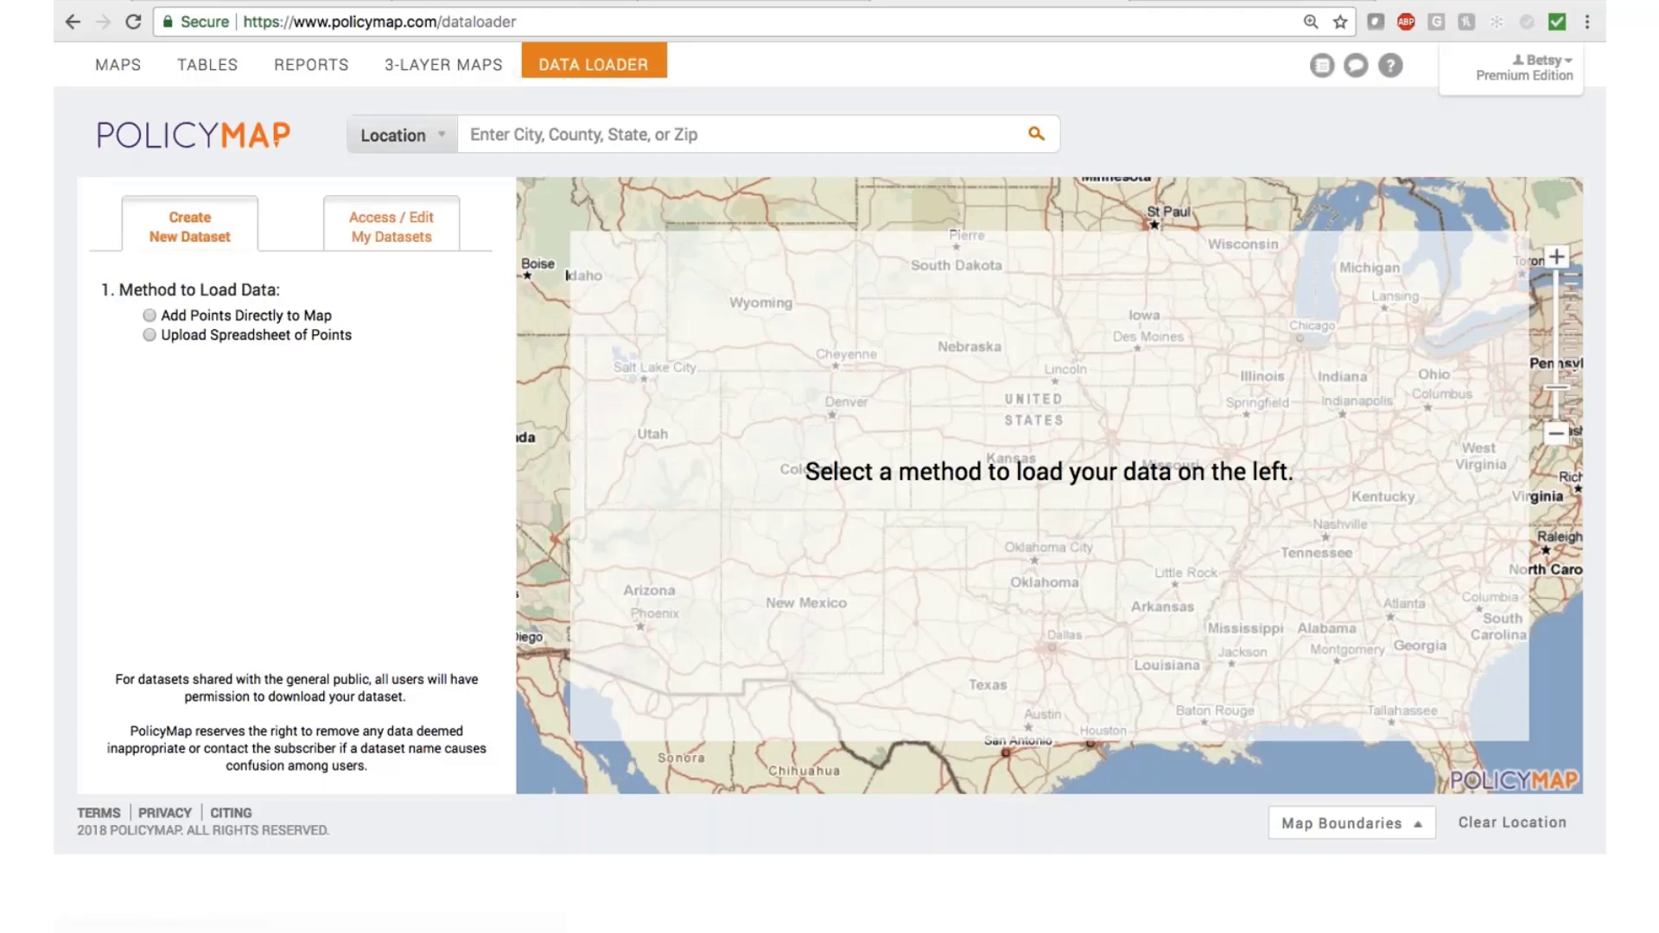
click(400, 242)
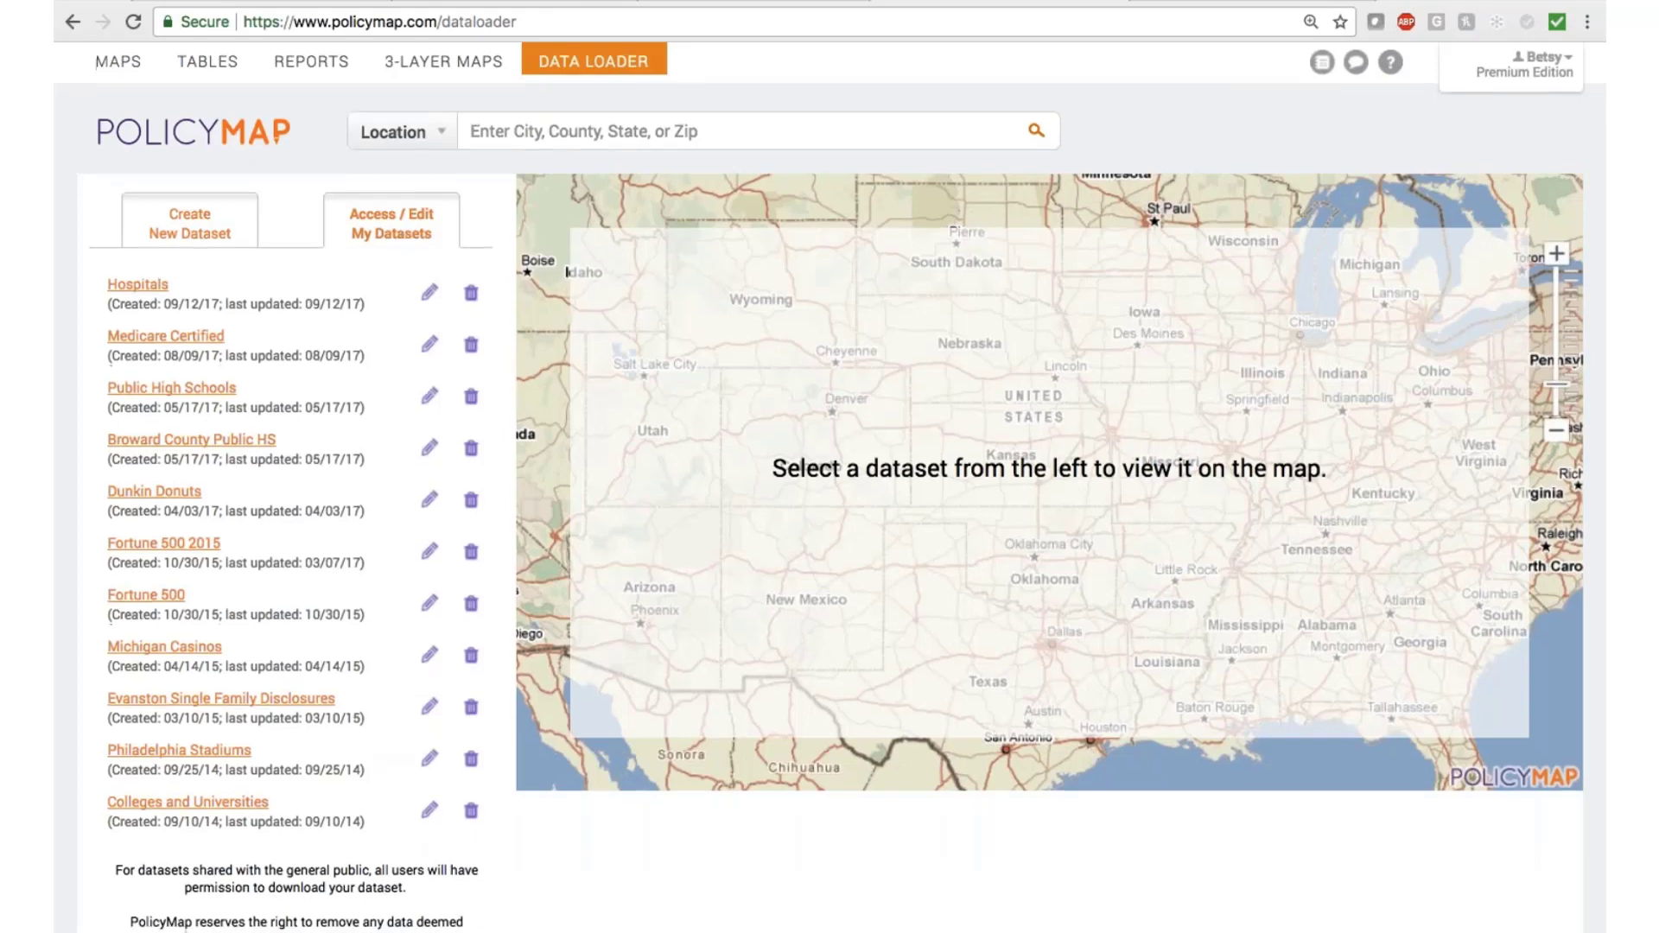
scroll(400, 242, down, 3)
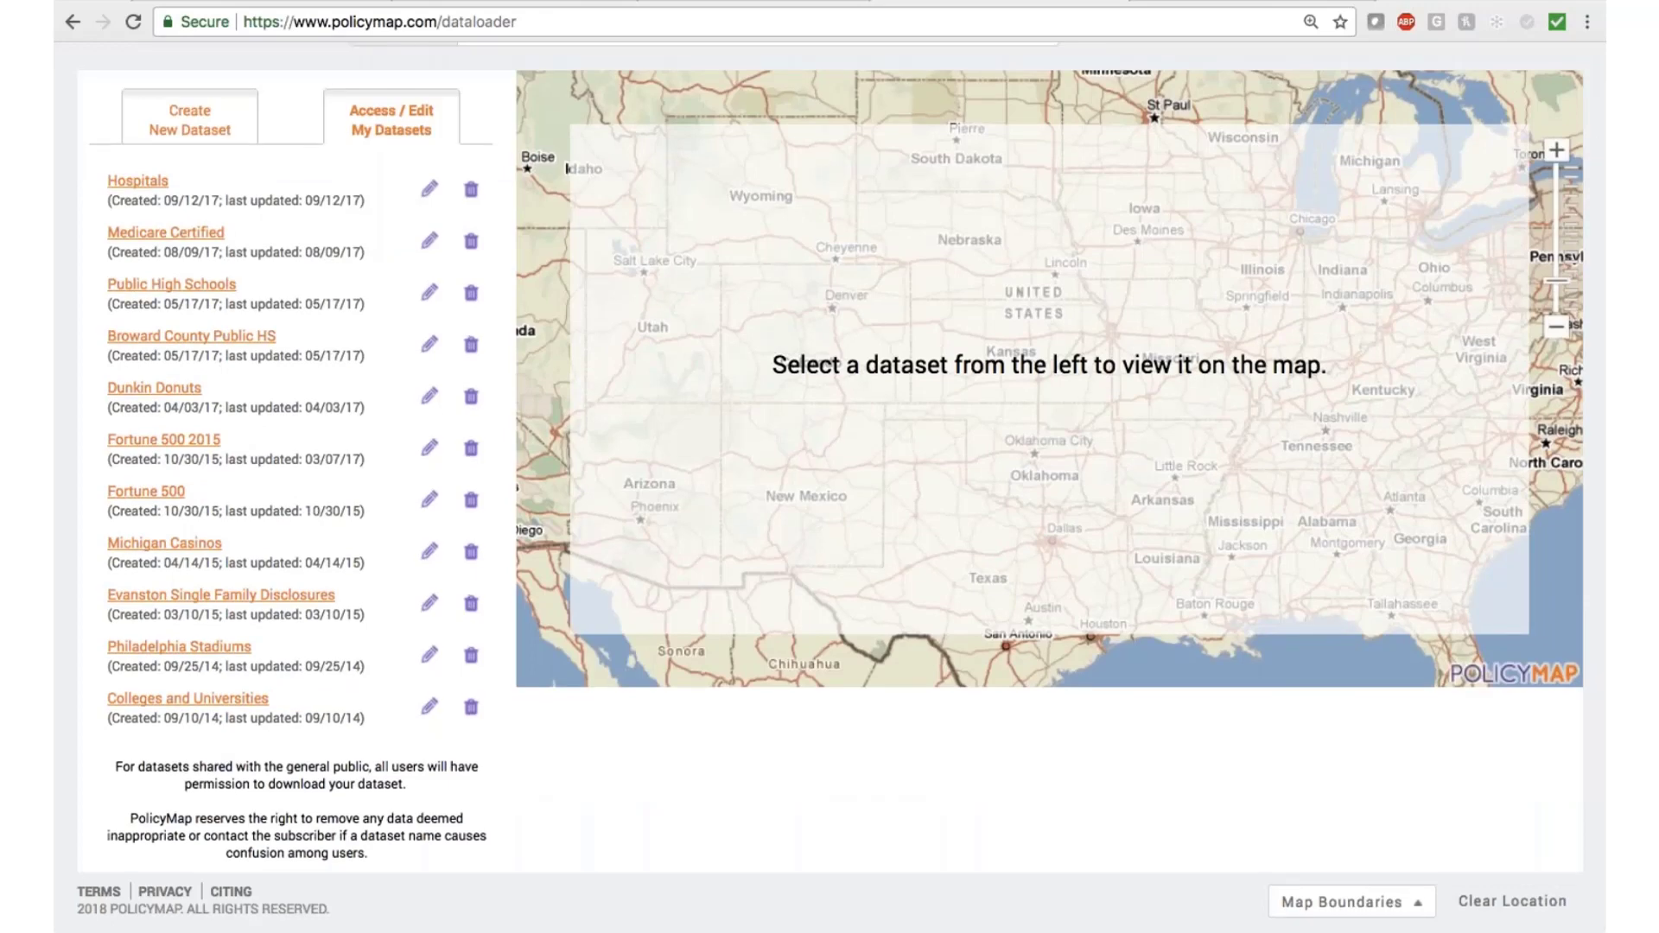
scroll(829, 484, up, 3)
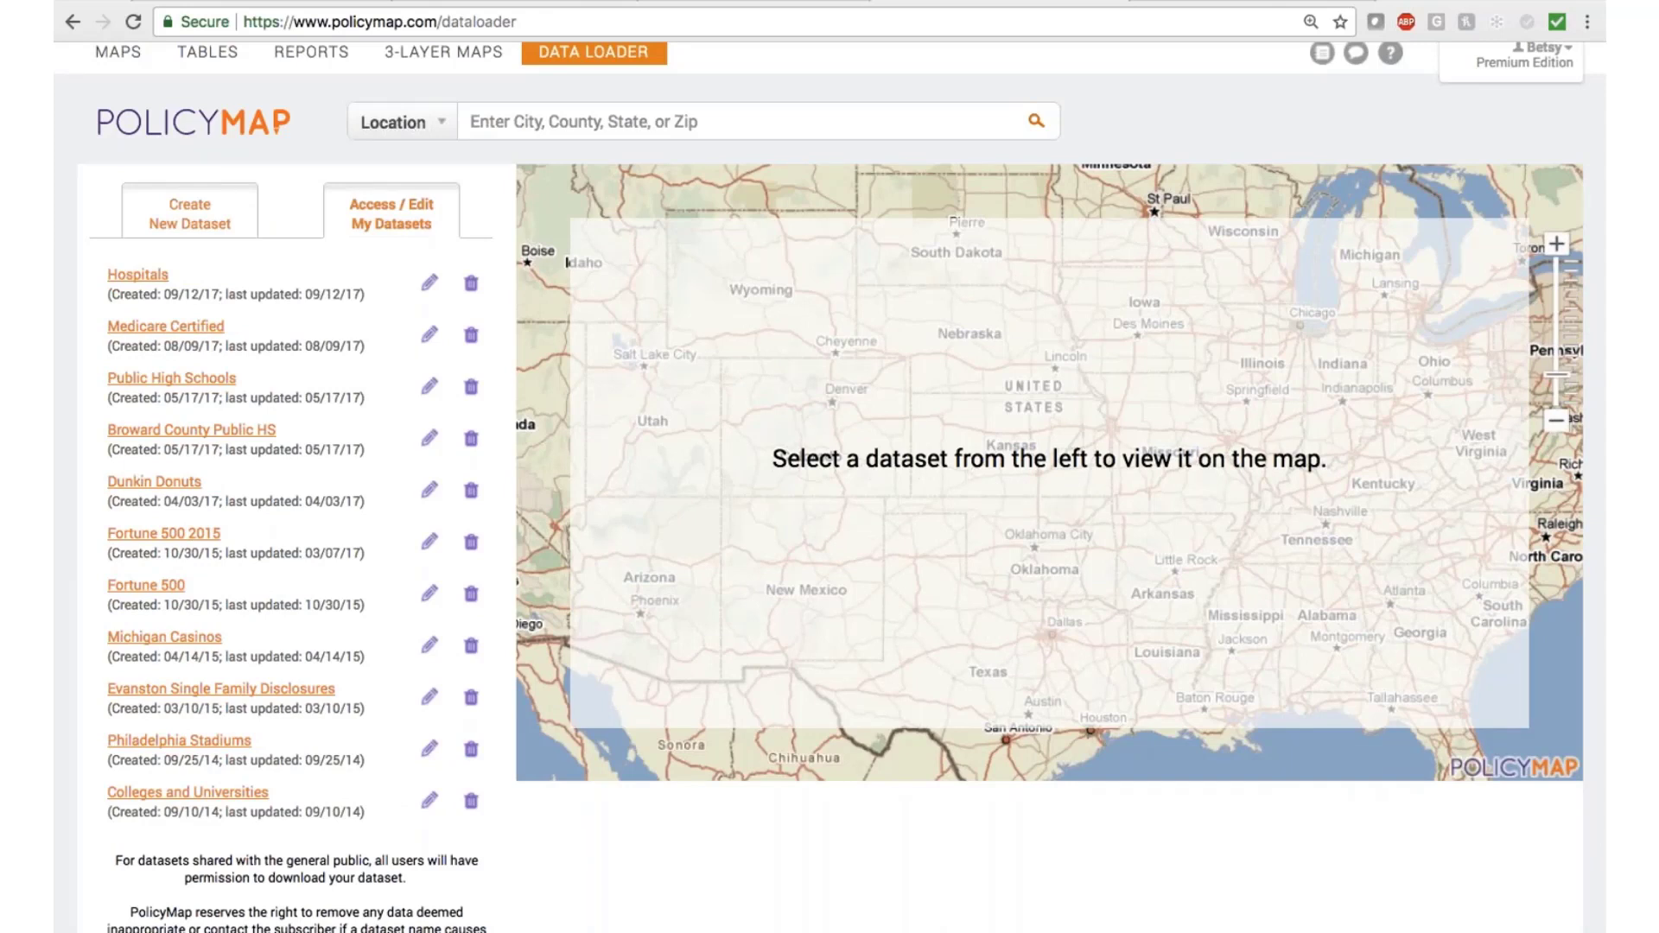
Open the Fortune 500 dataset and search for the location "mn" to examine its points around Minneapolis.
click(146, 585)
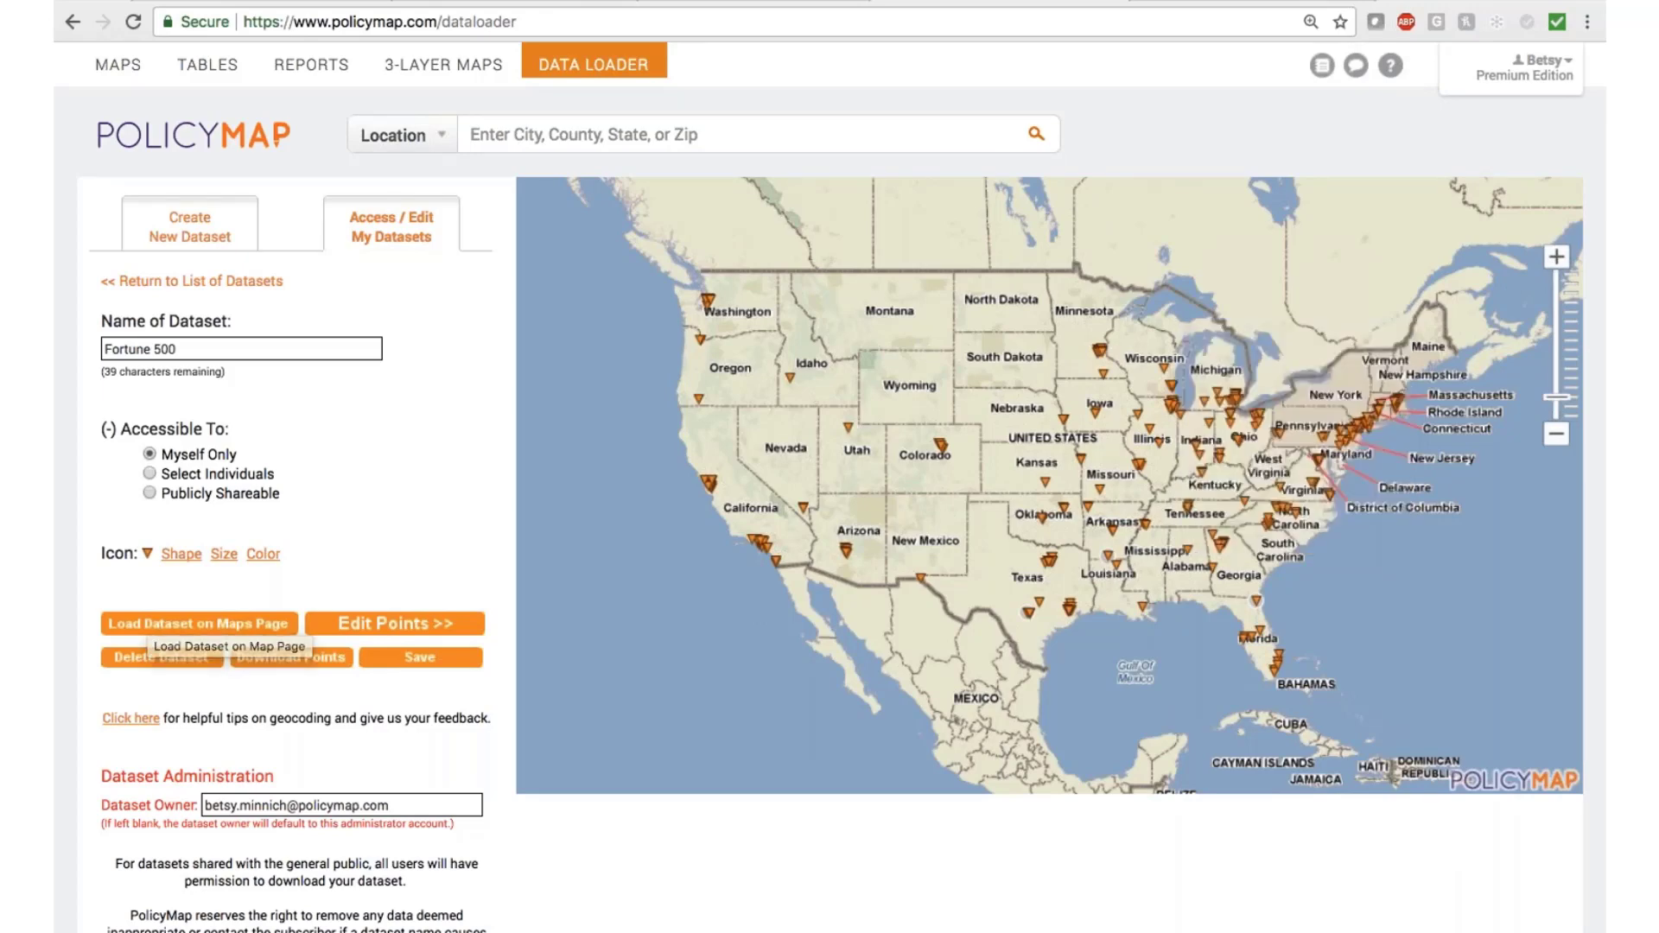
scroll(290, 605, down, 2)
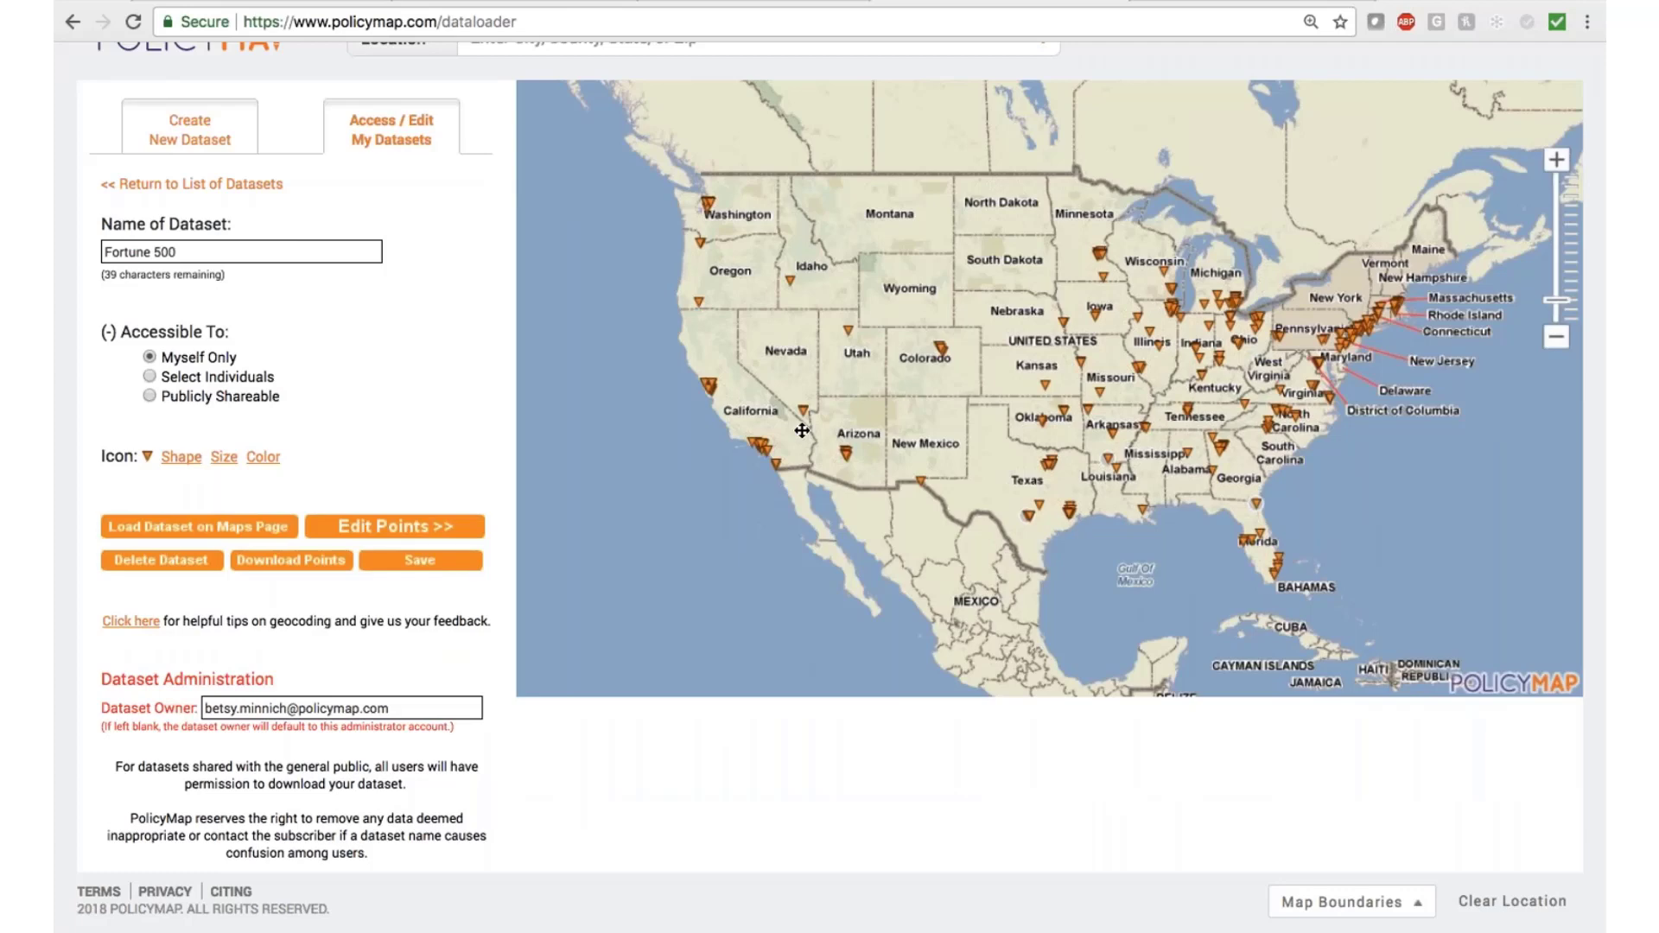
scroll(802, 430, up, 3)
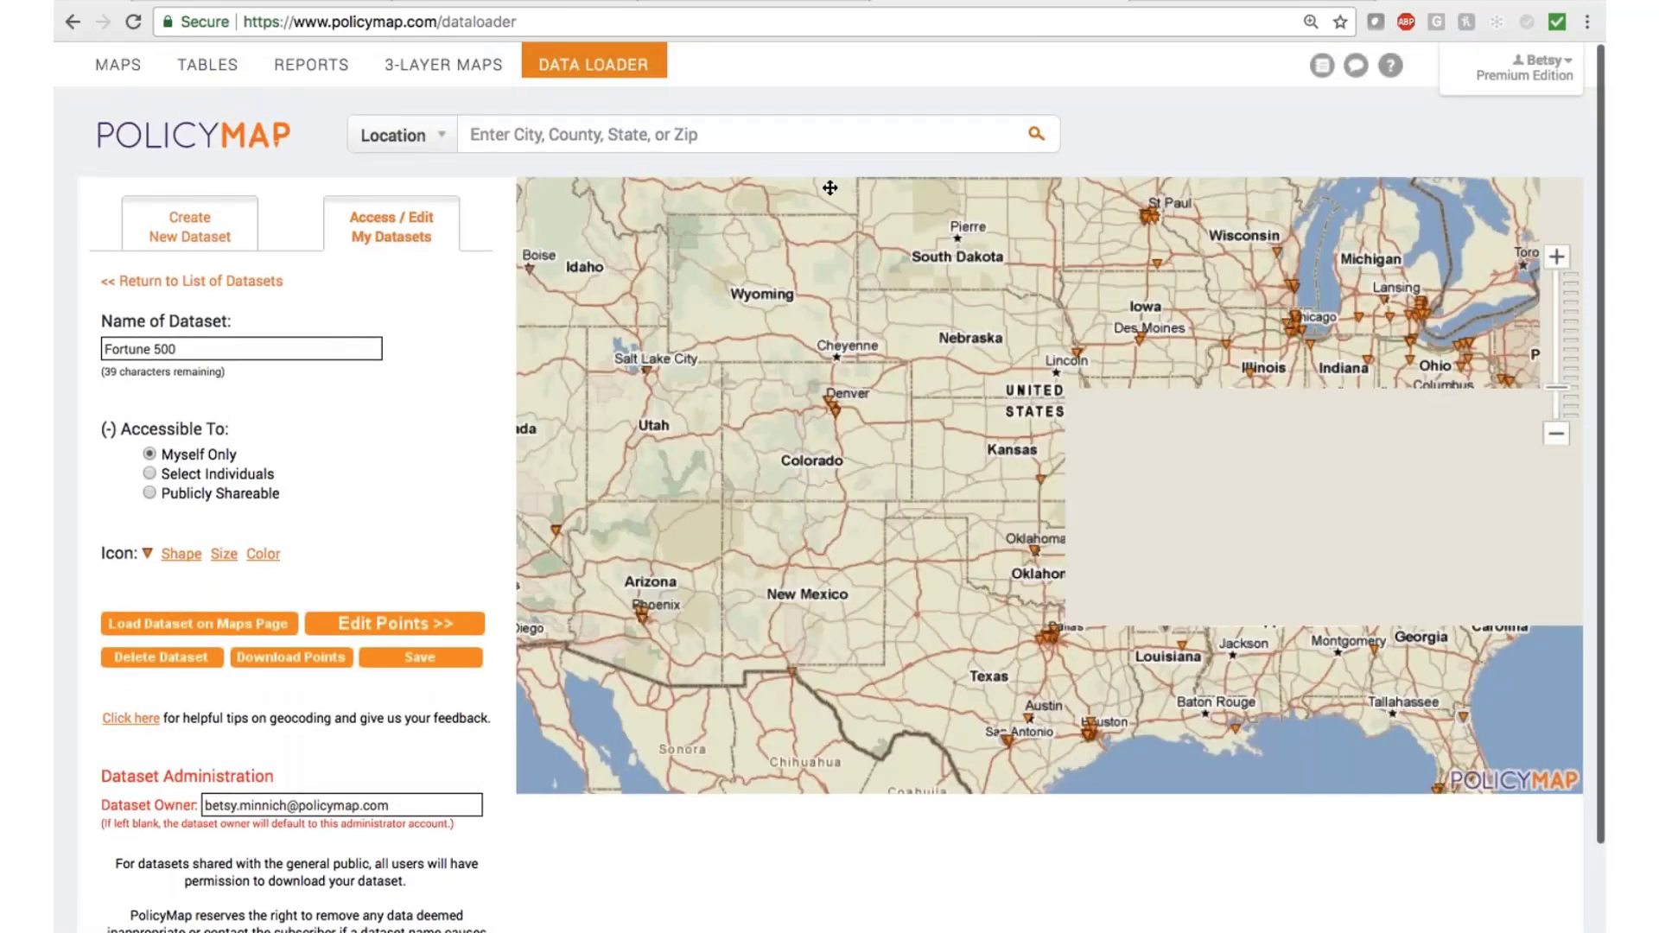
text(mn)
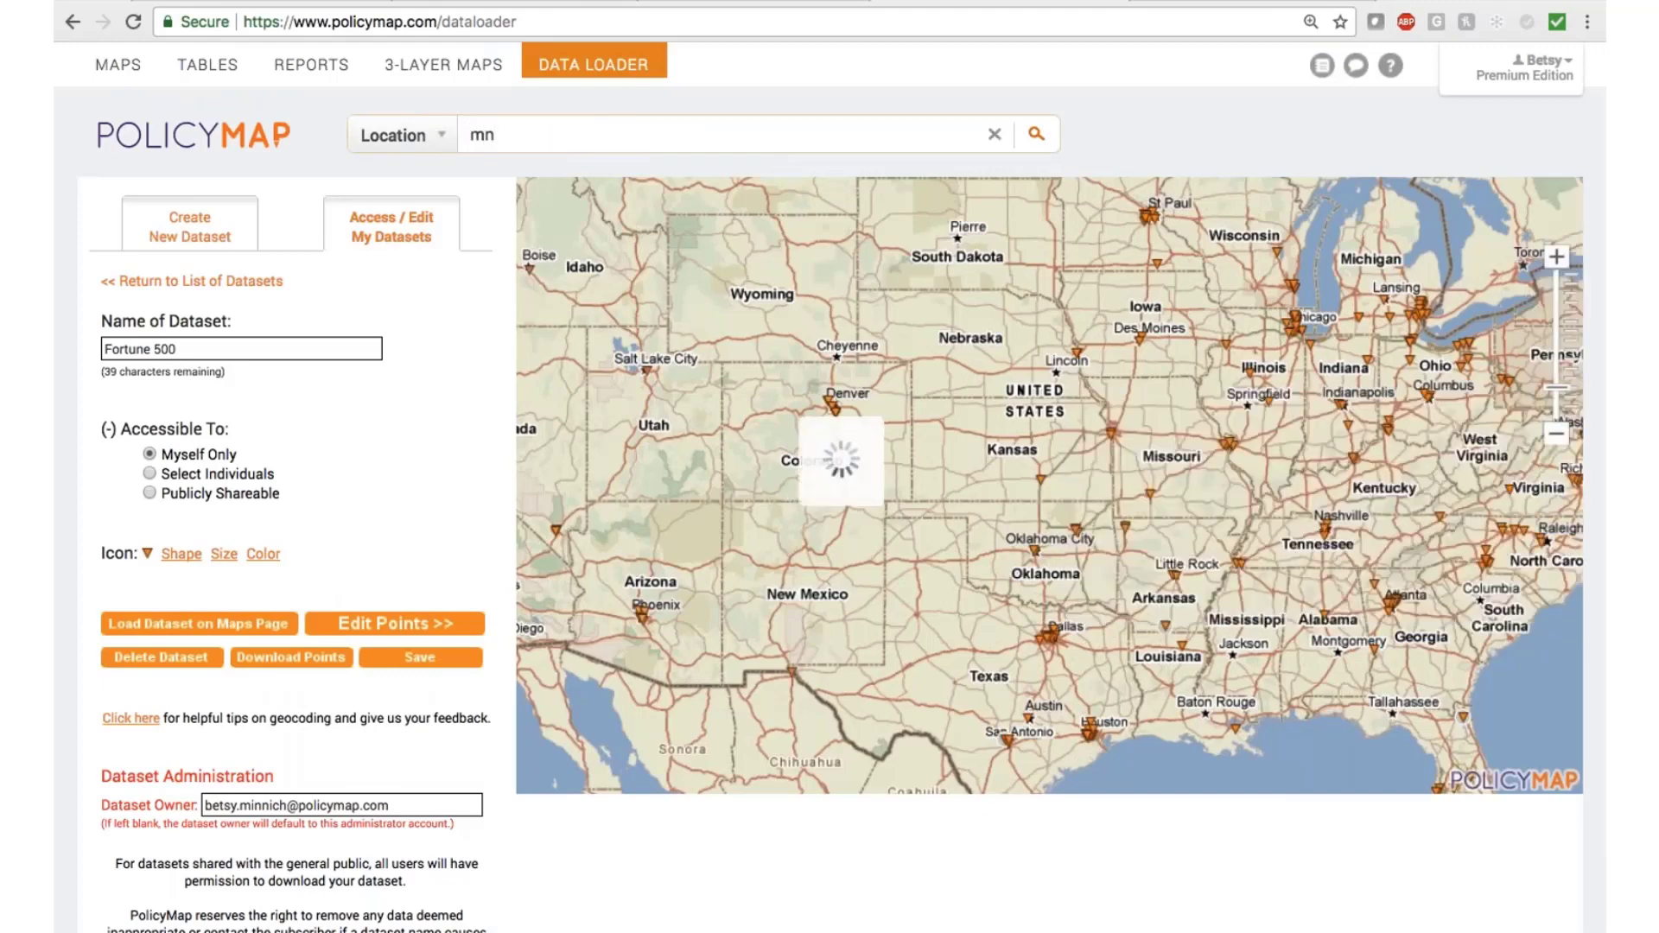
key(Return)
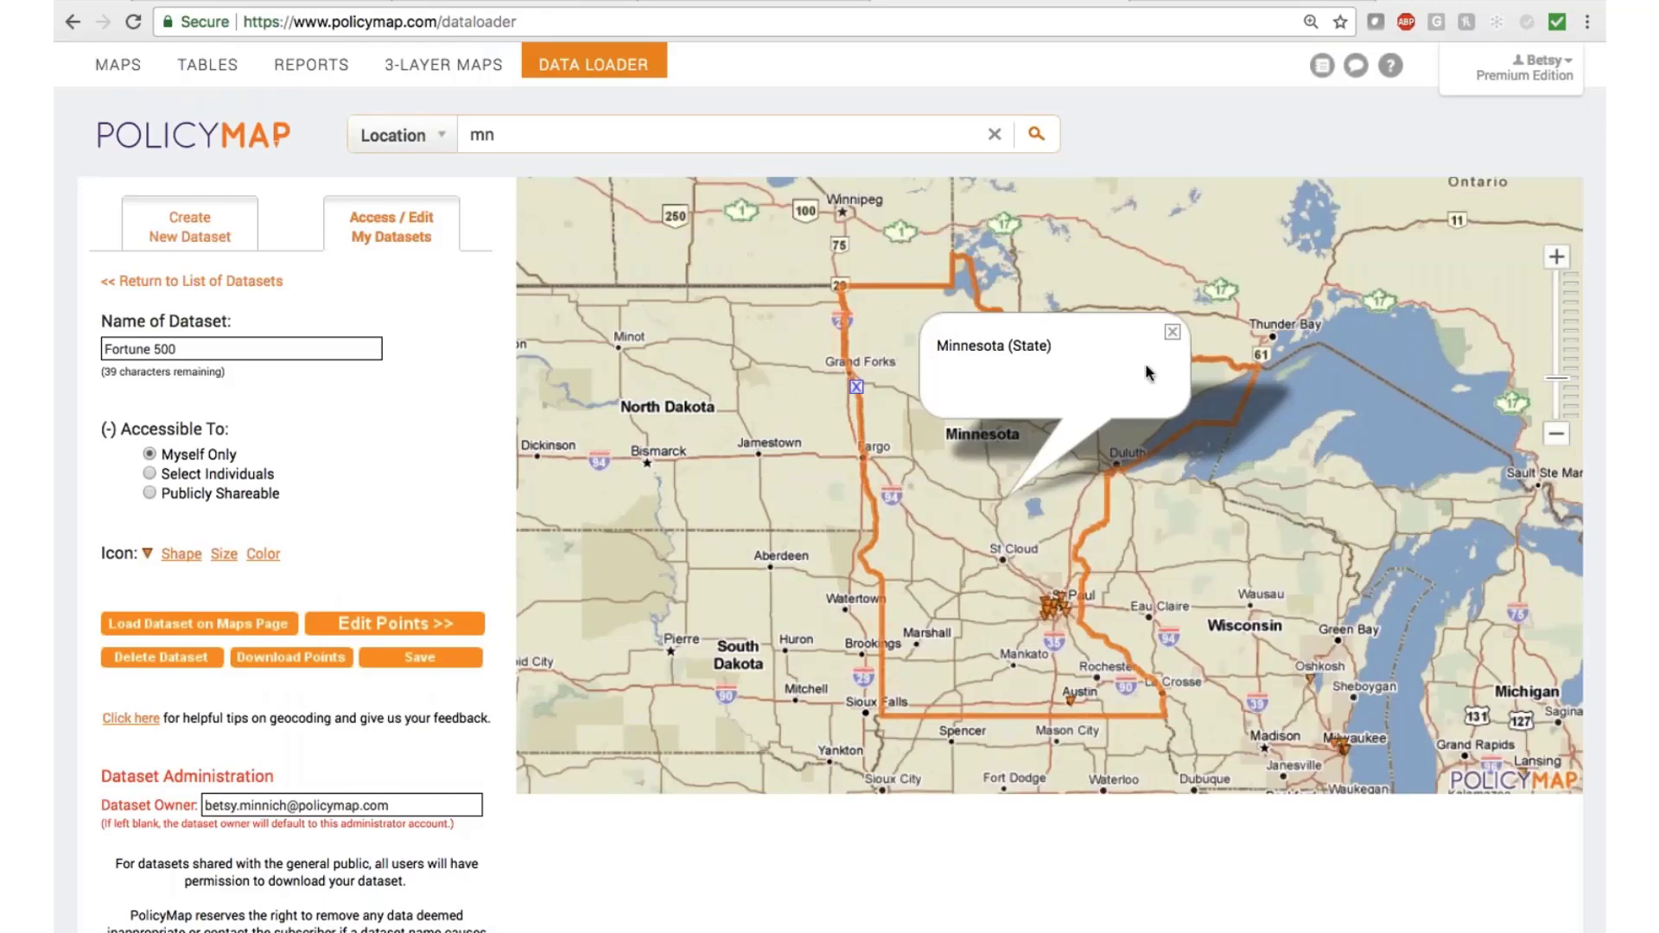
double_click(1063, 581)
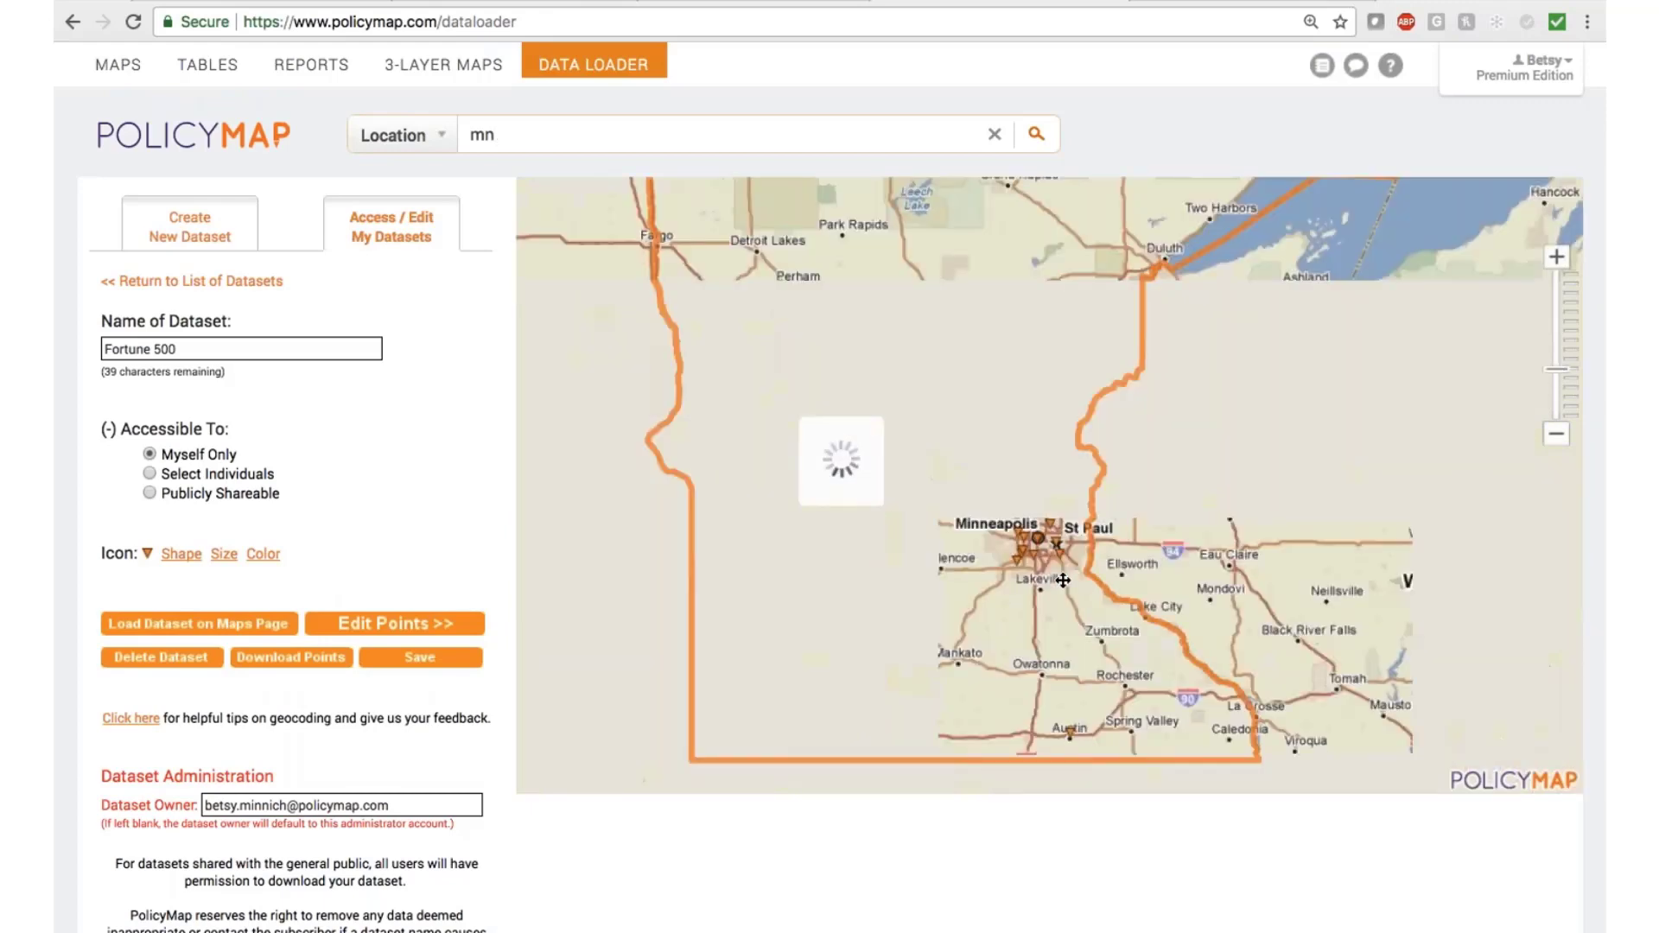
double_click(1032, 491)
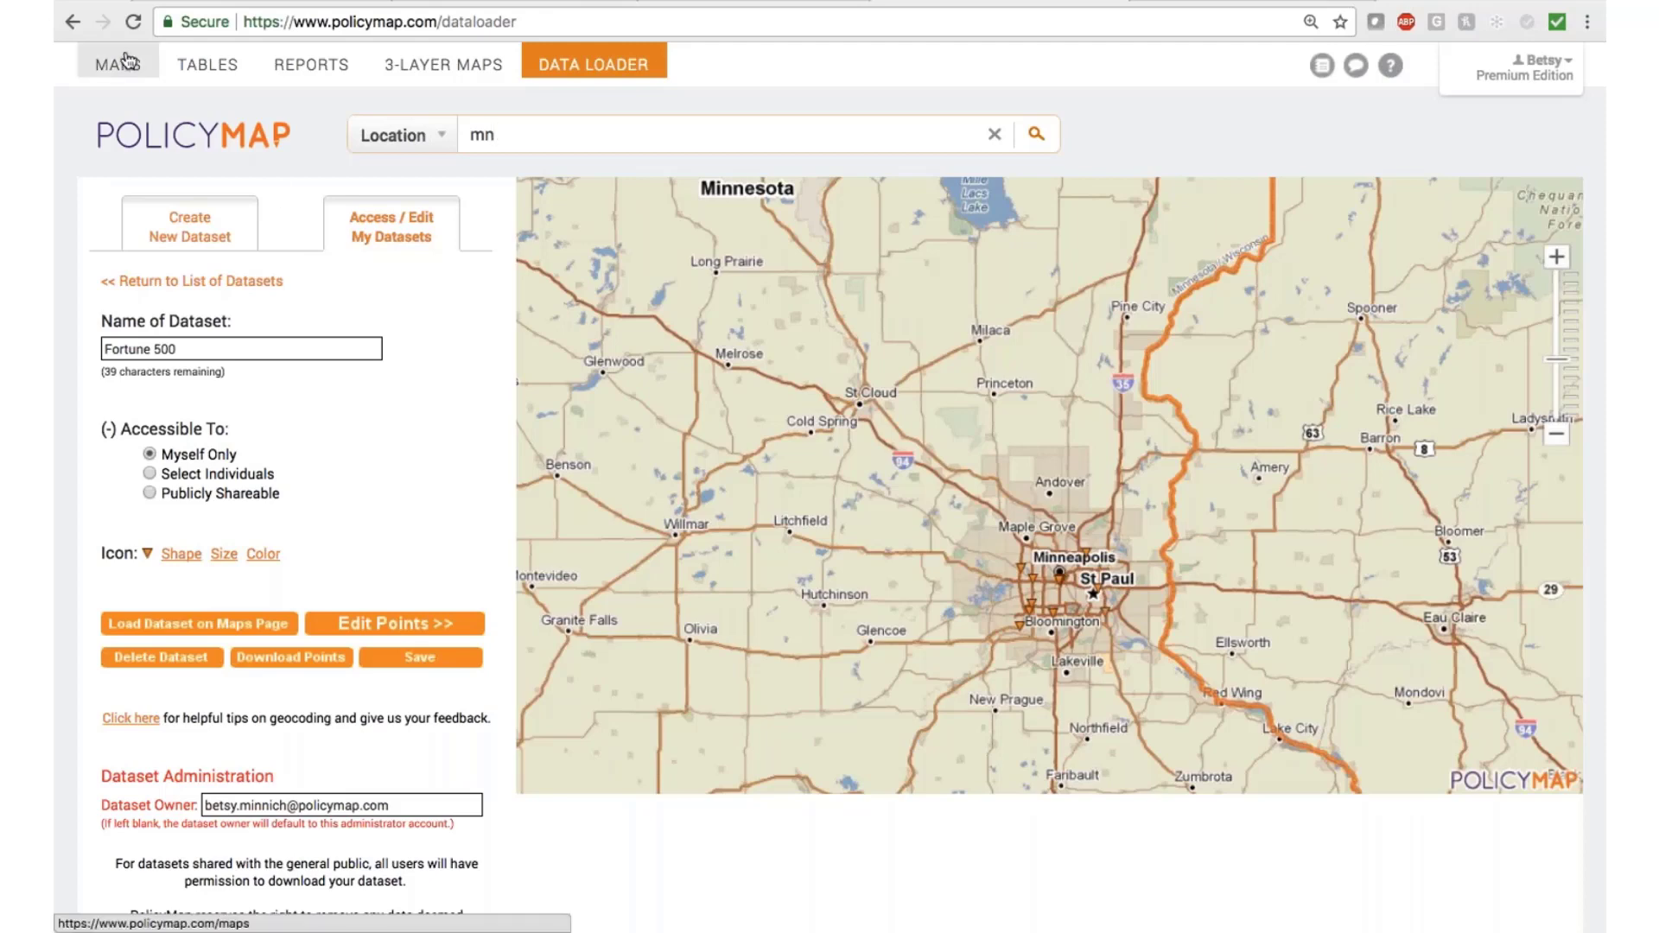
Leave the Data Loader for the Maps page and remove the Fortune 500 points from the Lyme disease map.
click(115, 78)
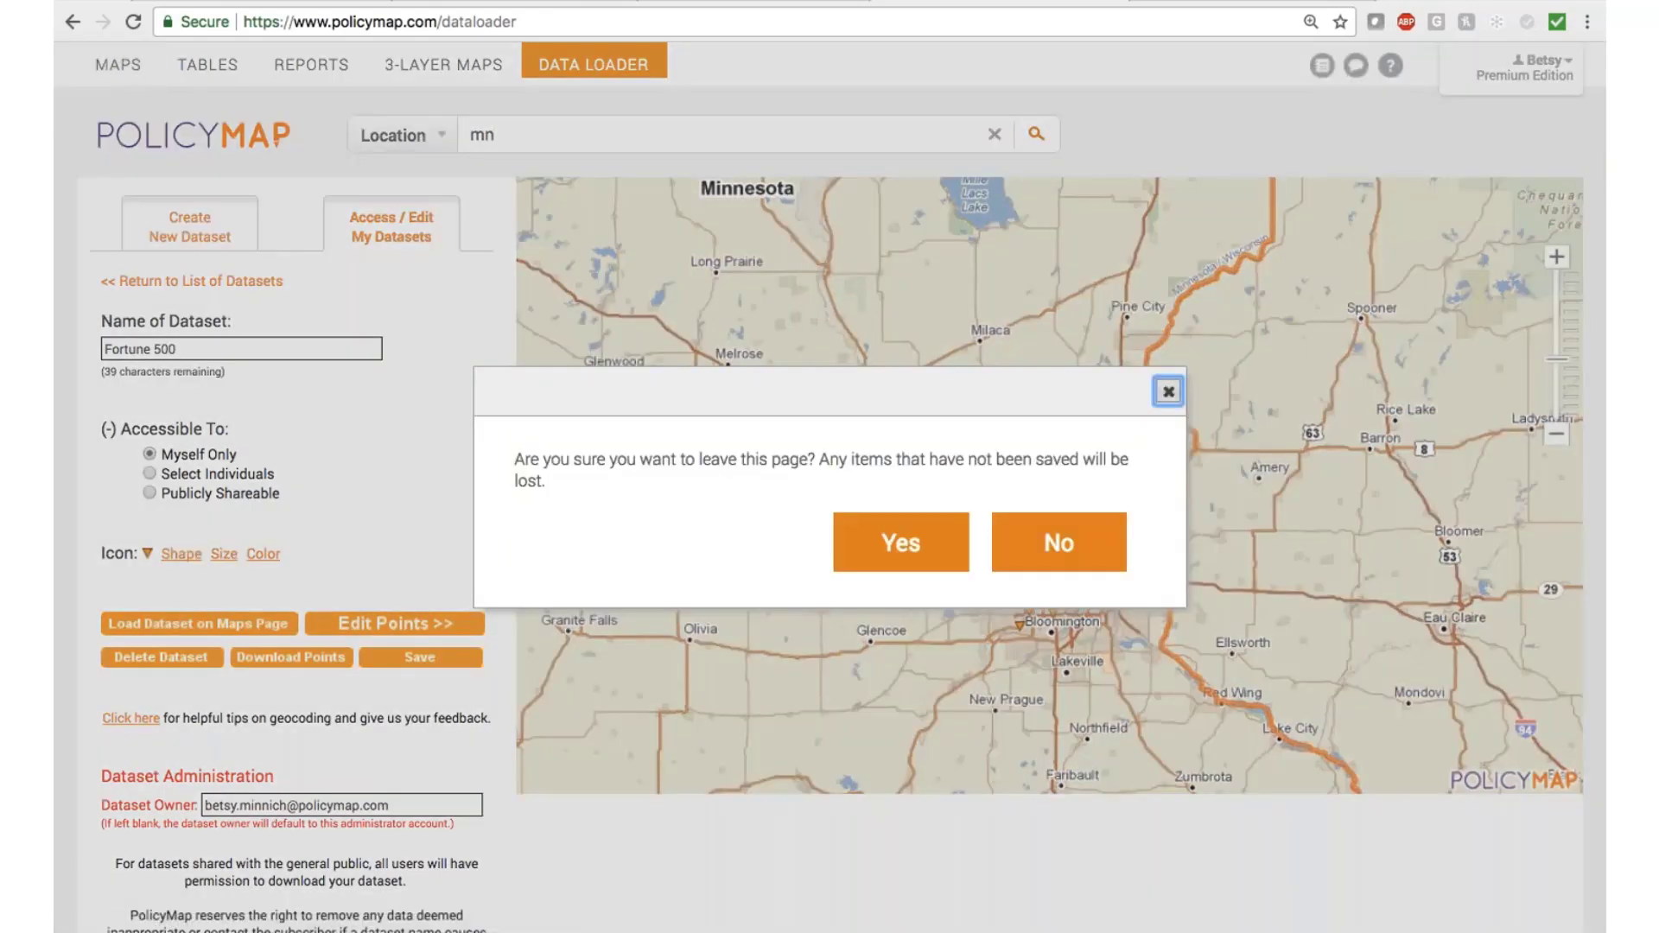
click(851, 535)
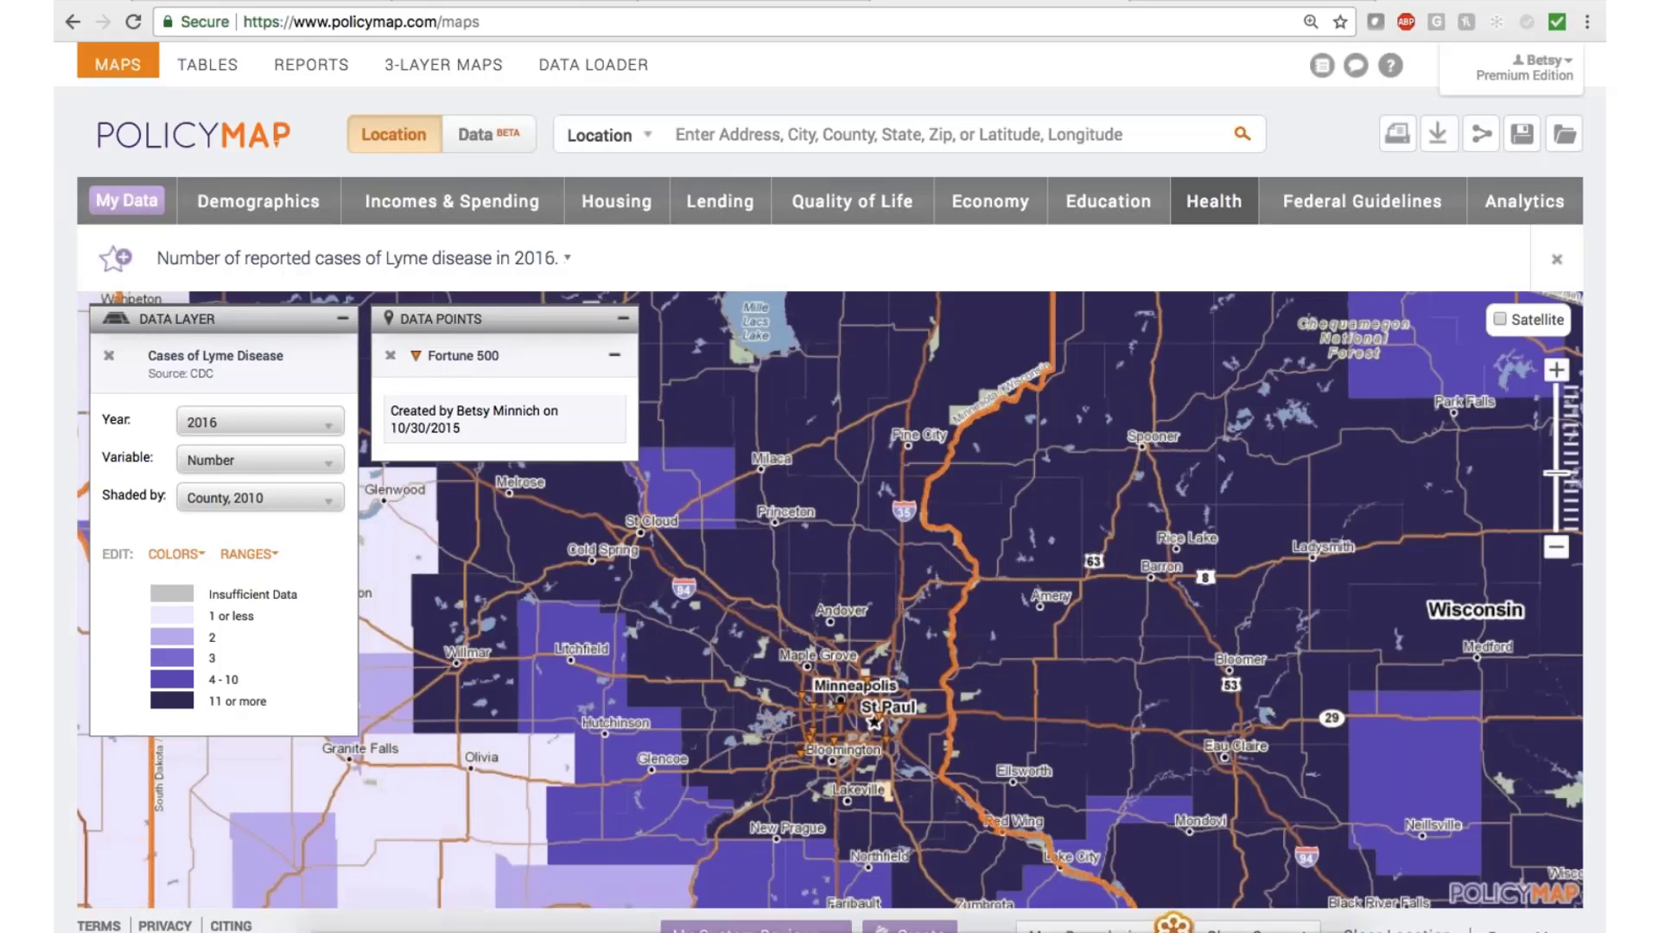
click(390, 355)
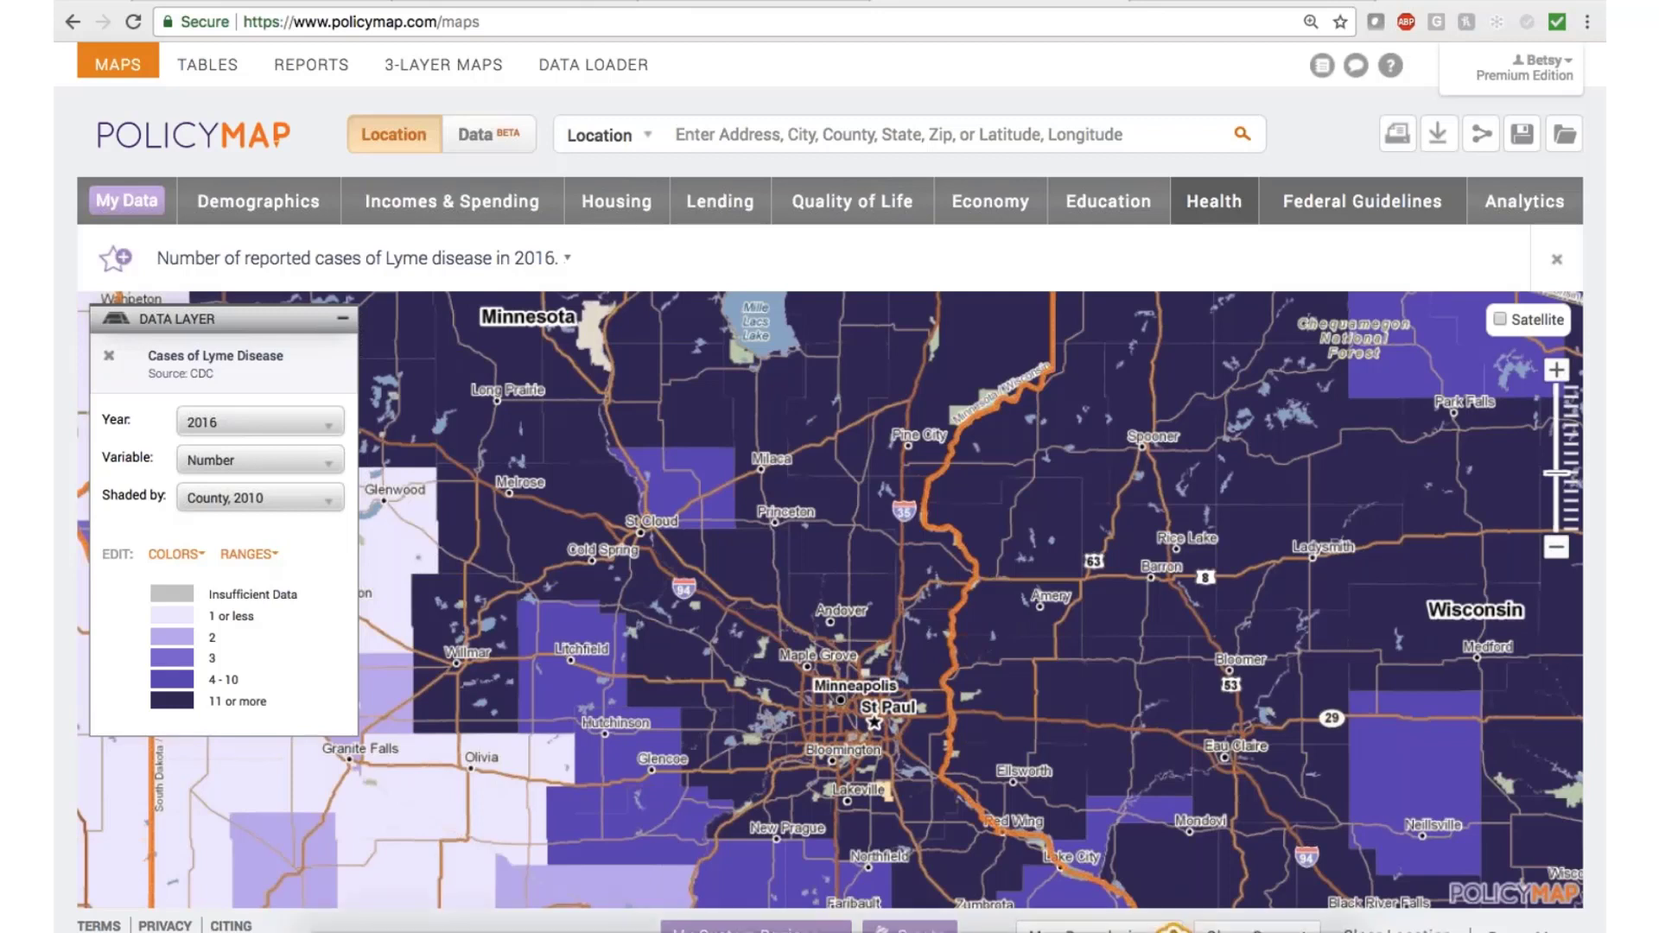
key(XF86AudioRaiseVolume)
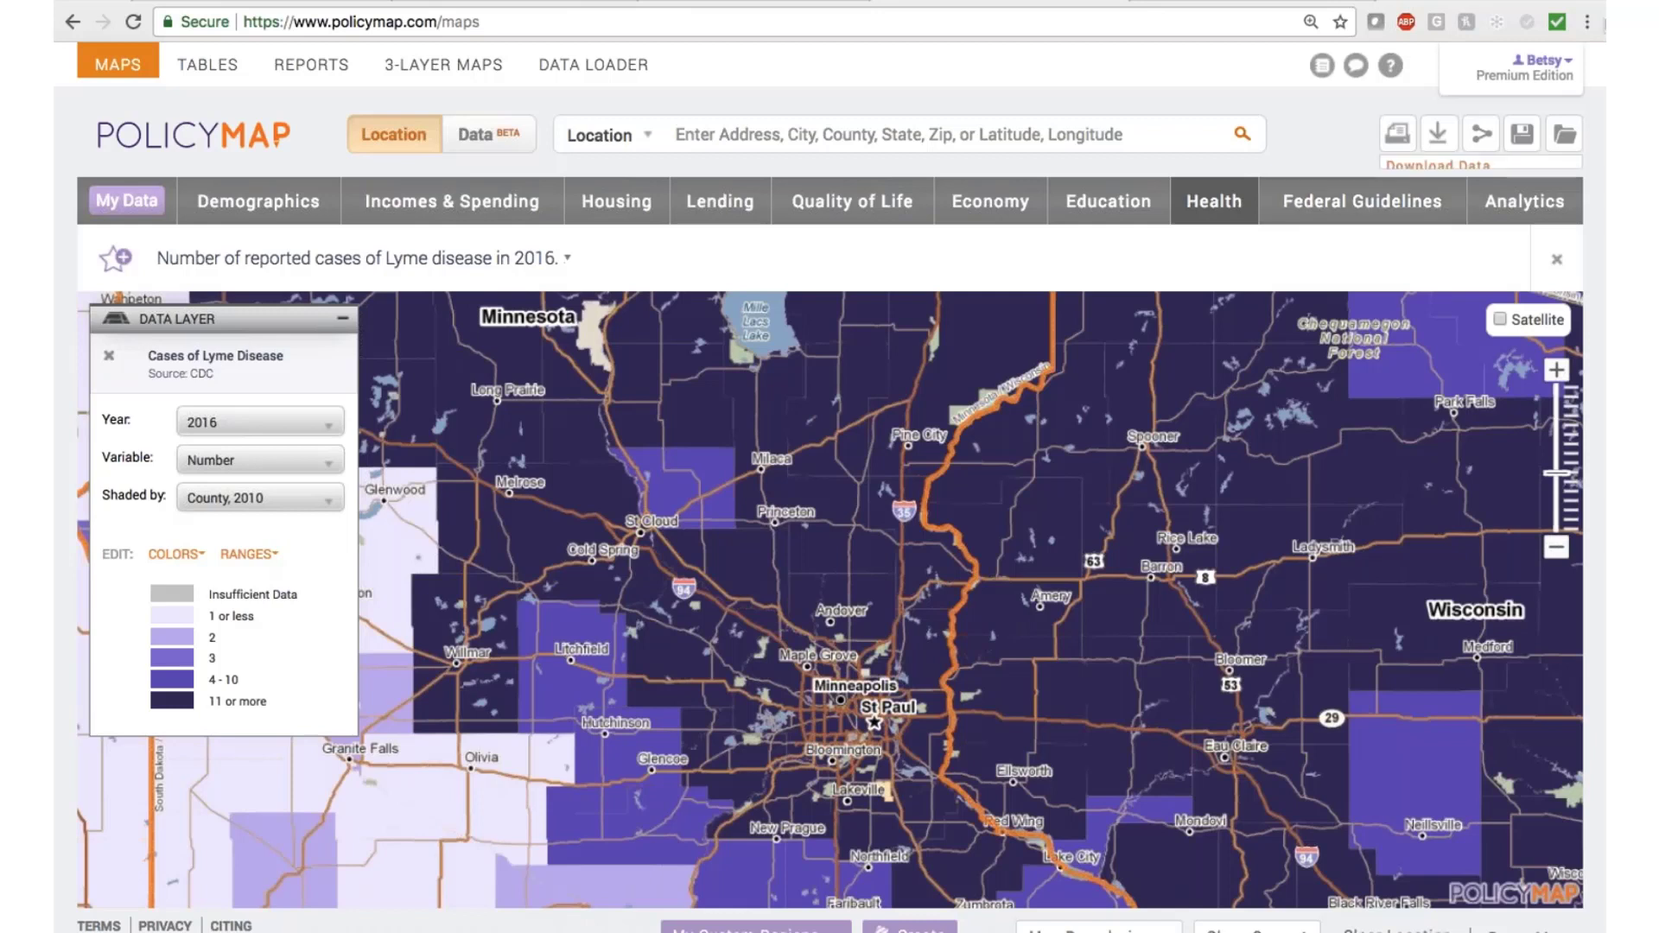
mouse_move(1583, 43)
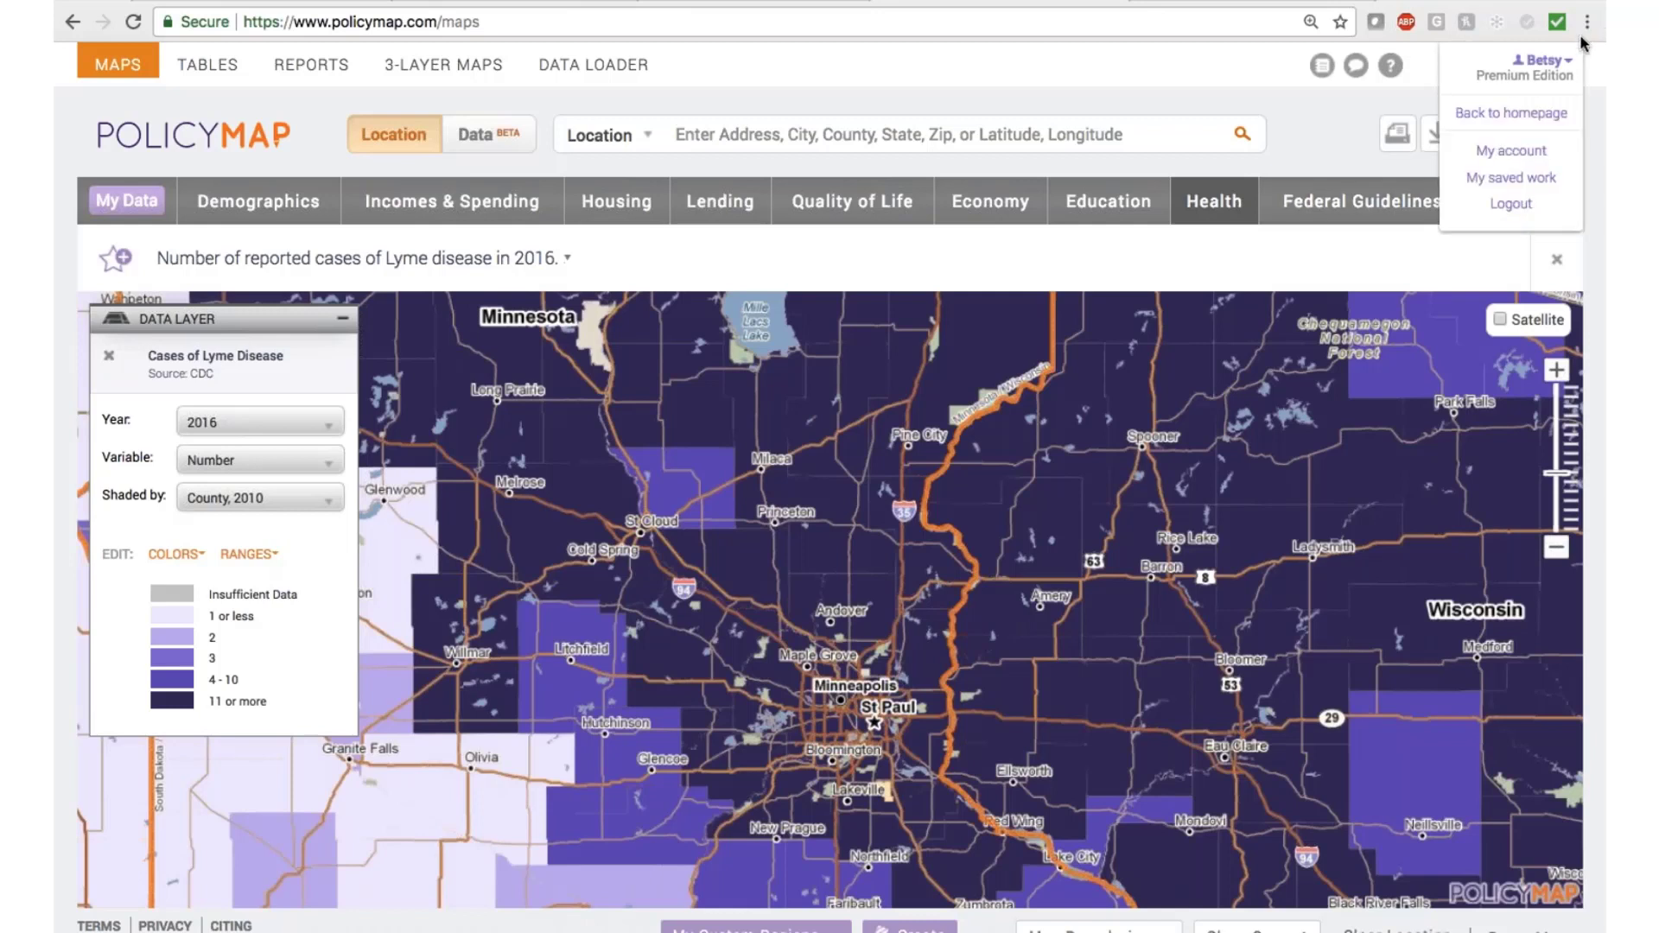